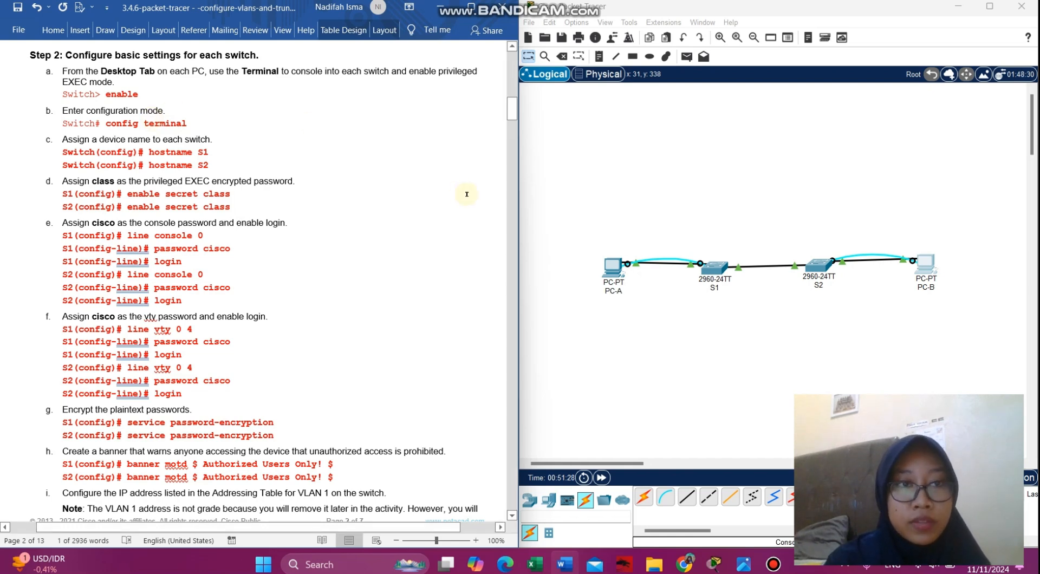
- Open PC-A's Desktop Terminal with the default 9600-baud settings to show the switch console
{"action": "left_click", "coordinate": [615, 274]}
{"action": "left_click", "coordinate": [615, 273]}
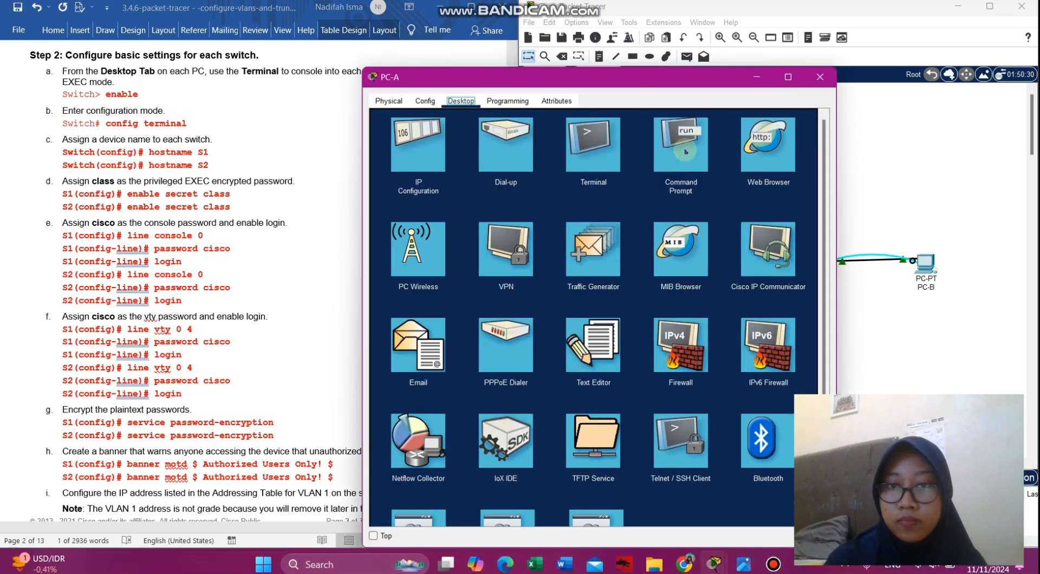
{"action": "left_click_drag", "start_coordinate": [487, 83], "coordinate": [611, 49]}
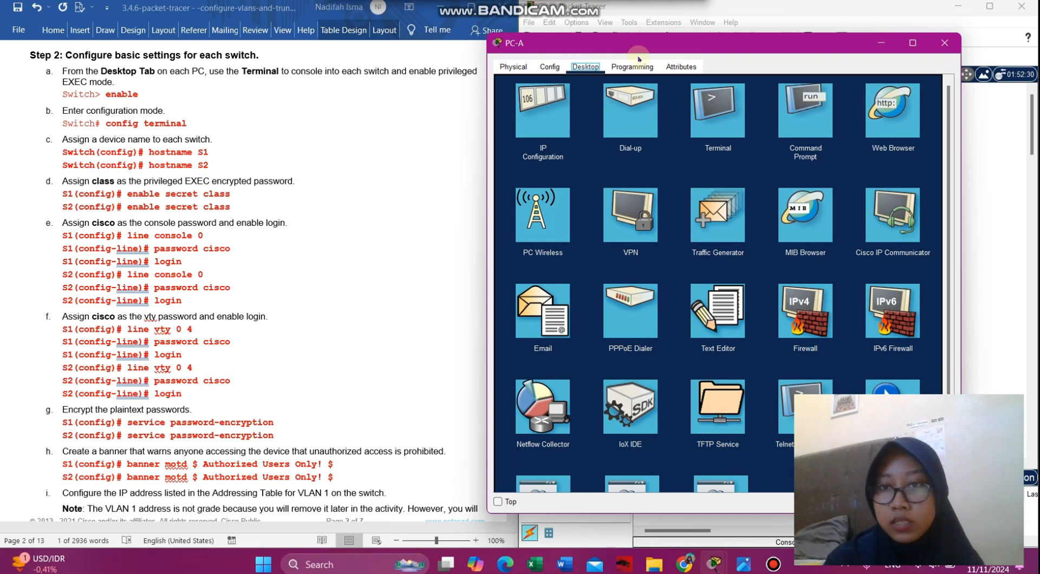
{"action": "left_click", "coordinate": [686, 119]}
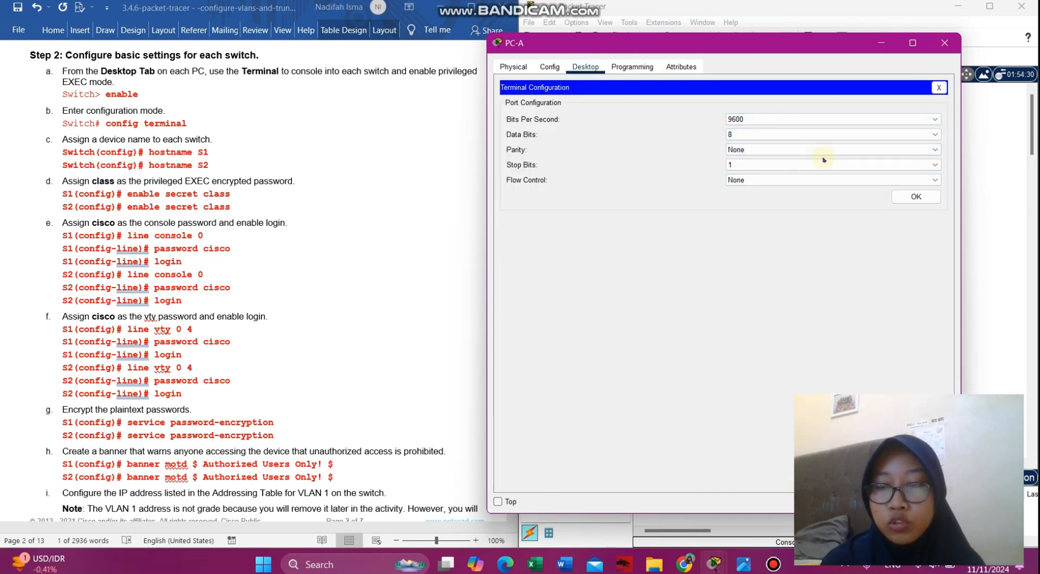
{"action": "left_click", "coordinate": [915, 196]}
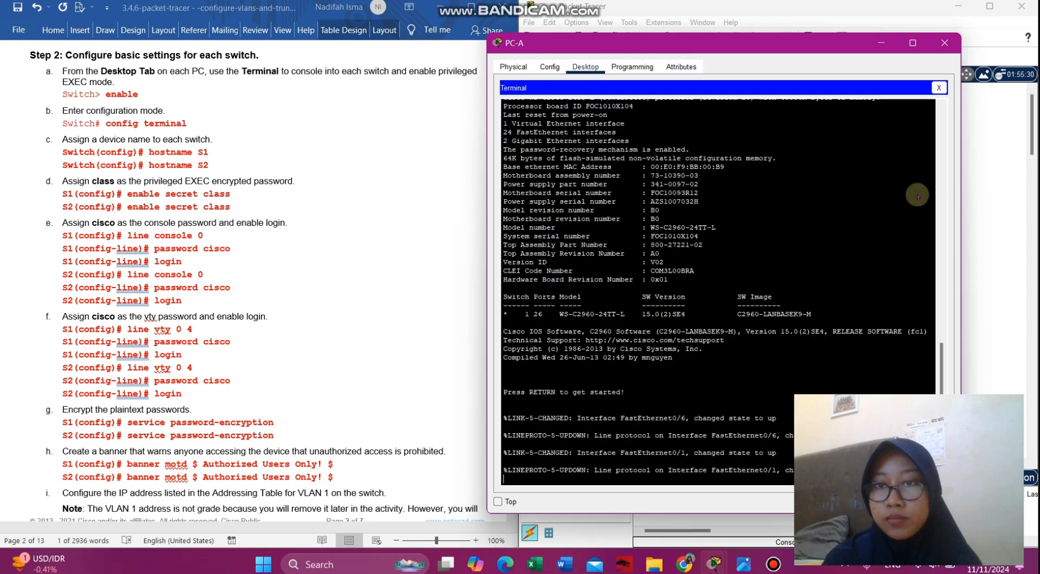
{"action": "left_click_drag", "start_coordinate": [707, 44], "coordinate": [754, 35]}
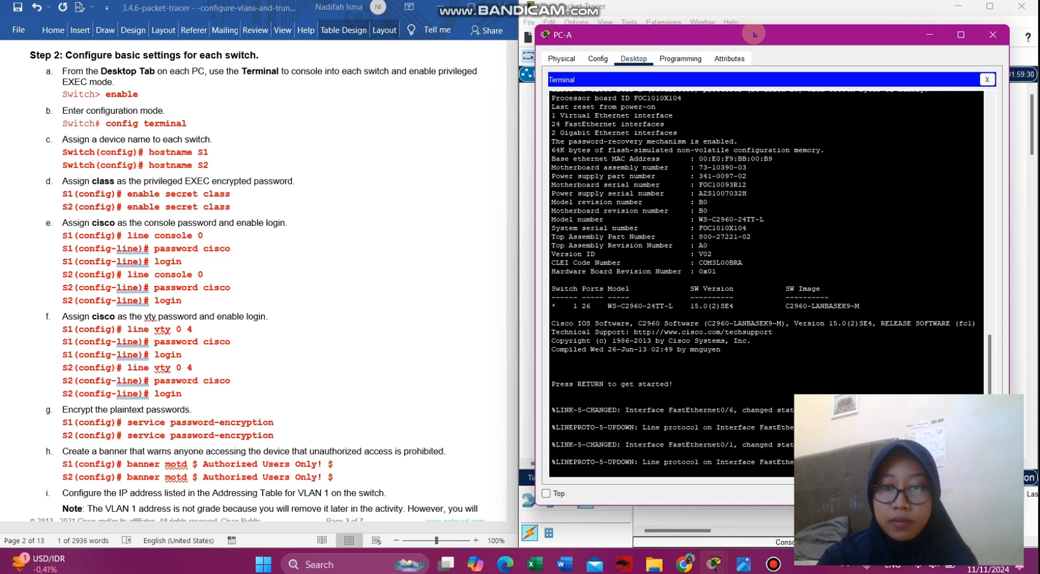
- Enter privileged mode with en, then global configuration with conf terminal, and set hostname S1
{"action": "key", "text": "Return"}
{"action": "type", "text": "en"}
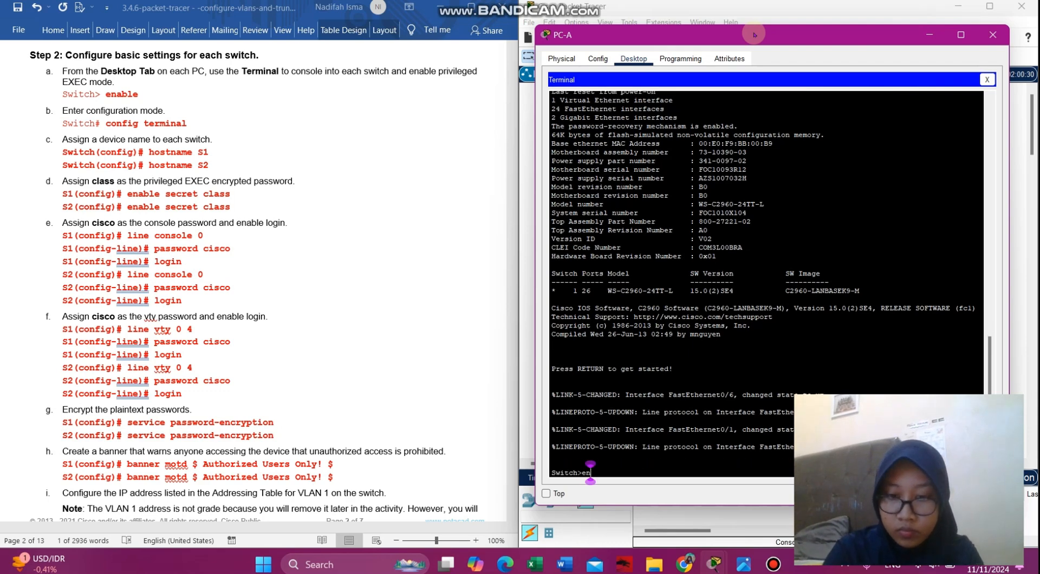
{"action": "key", "text": "Return"}
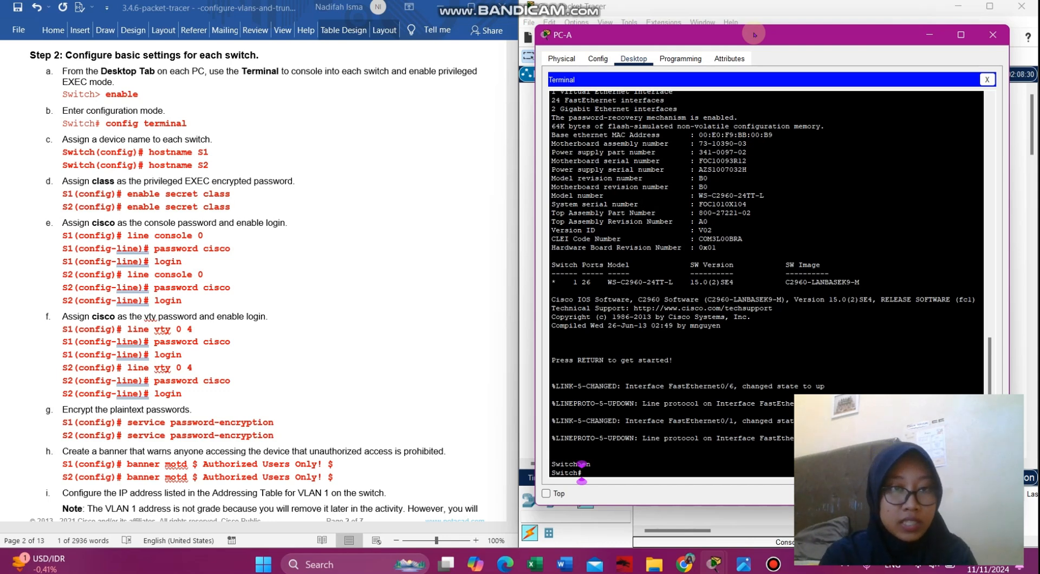
{"action": "type", "text": "con"}
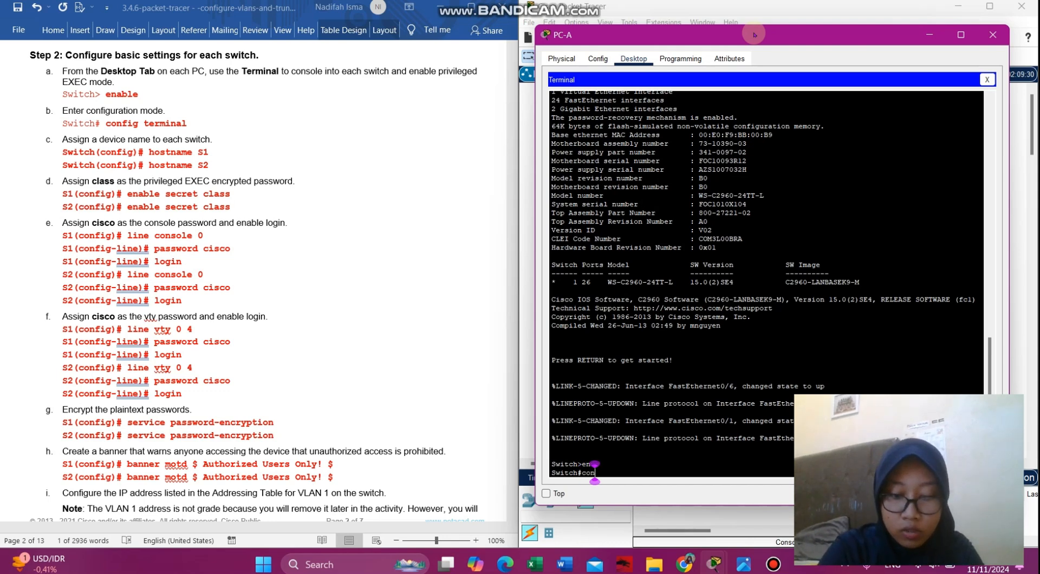
{"action": "type", "text": "f terminal"}
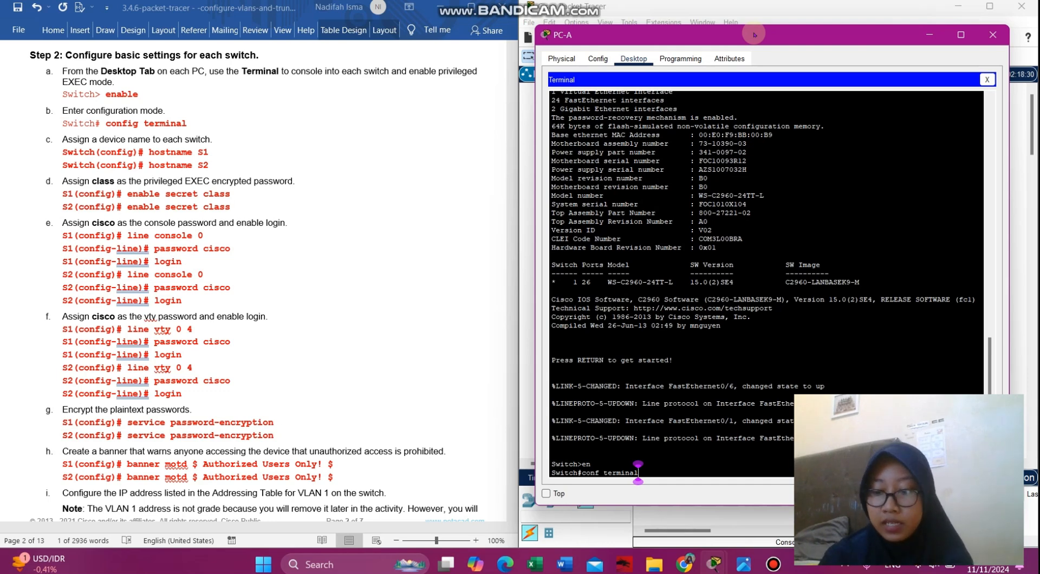
{"action": "key", "text": "Return"}
{"action": "type", "text": "hos"}
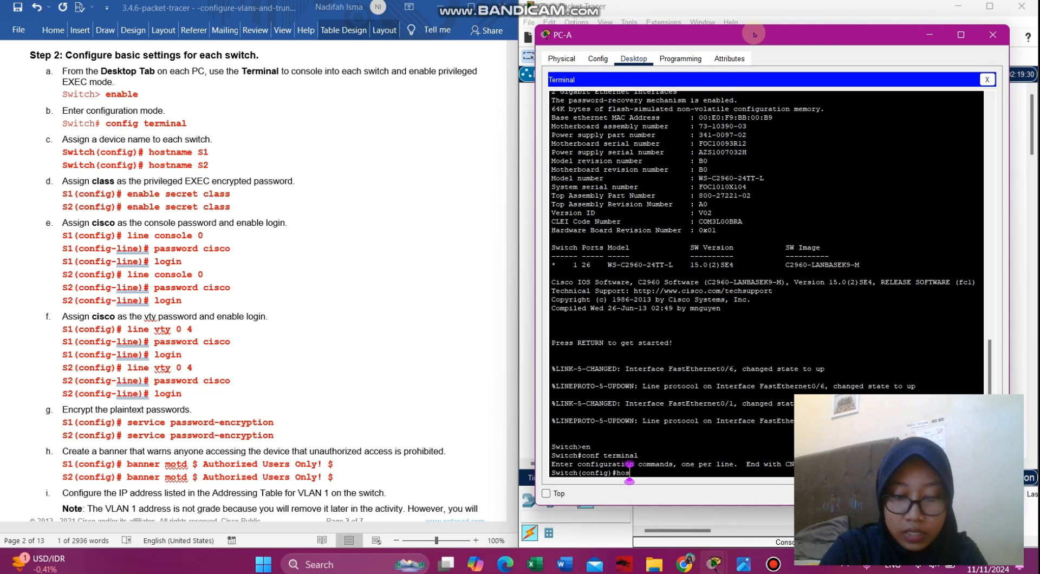
{"action": "type", "text": "tname"}
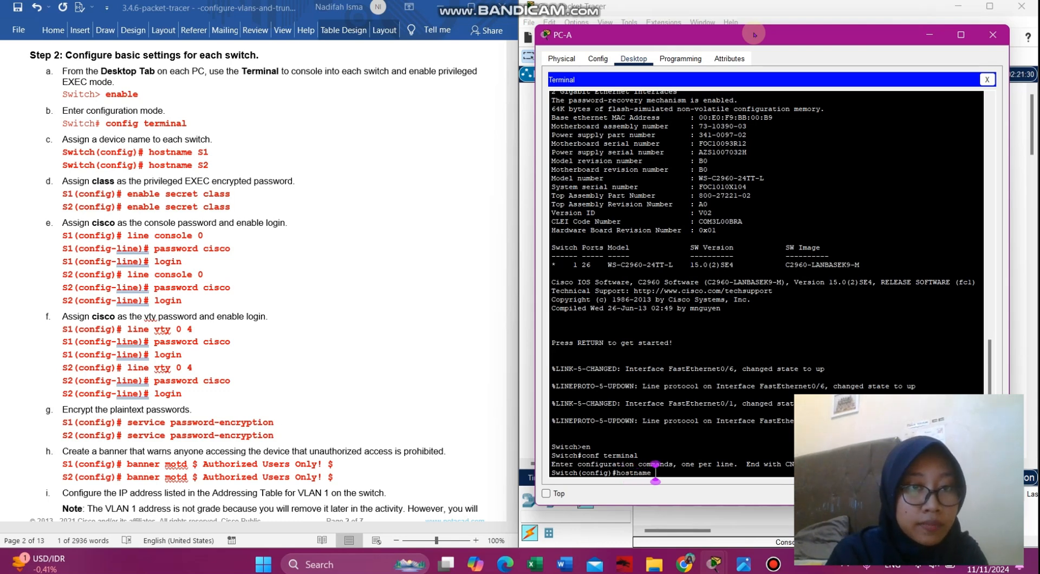
{"action": "type", "text": " S1"}
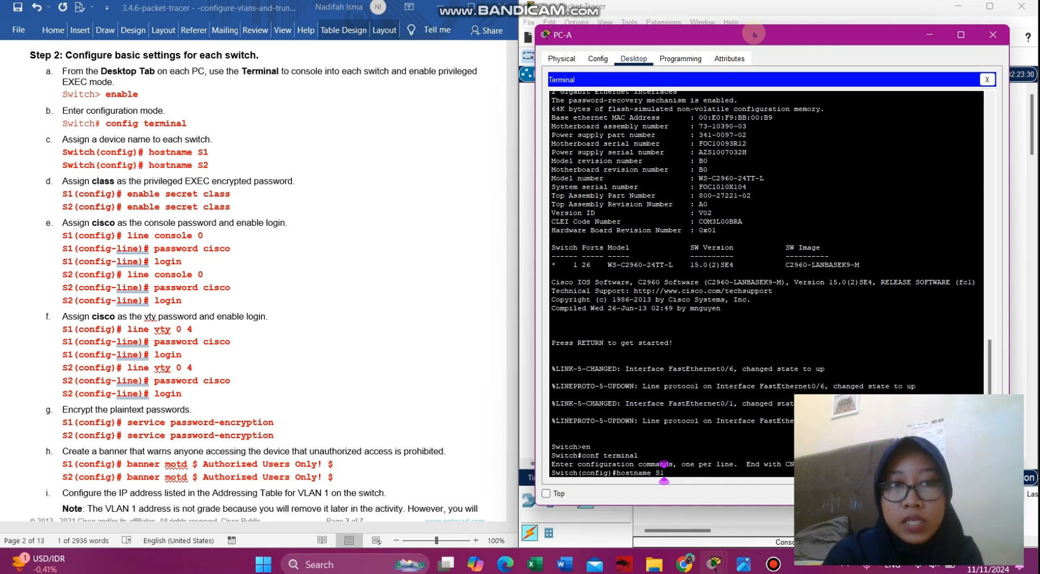
{"action": "key", "text": "Return"}
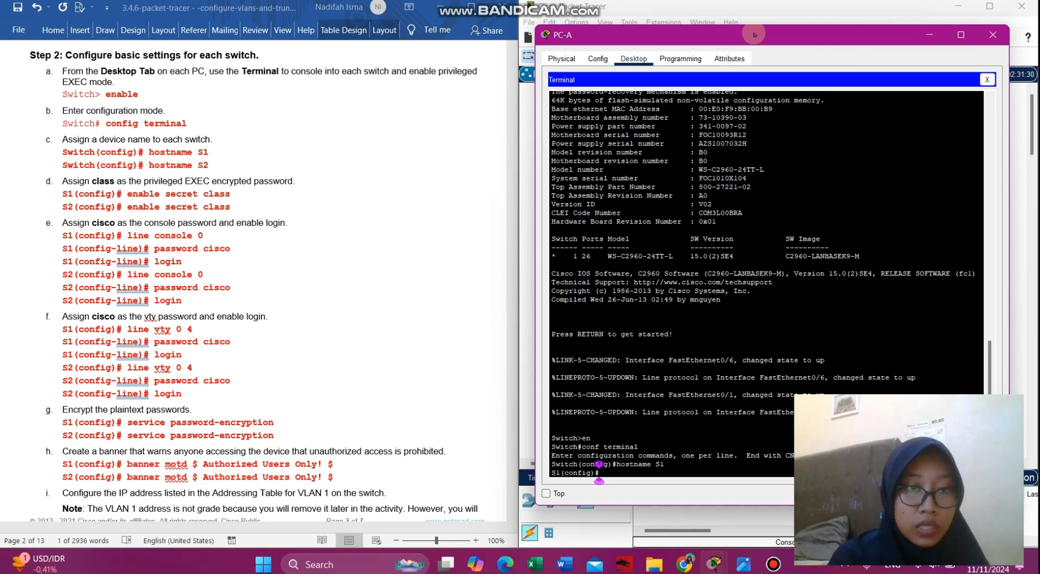
- Set an encrypted enable secret and a console line 0 password, then begin the login command
{"action": "type", "text": "ena"}
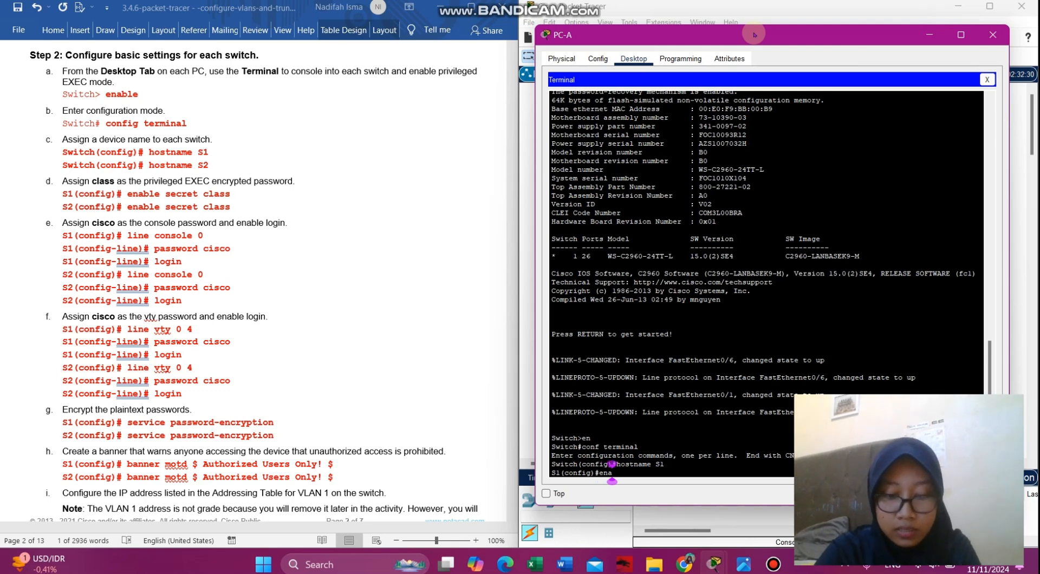
{"action": "type", "text": "ble secret"}
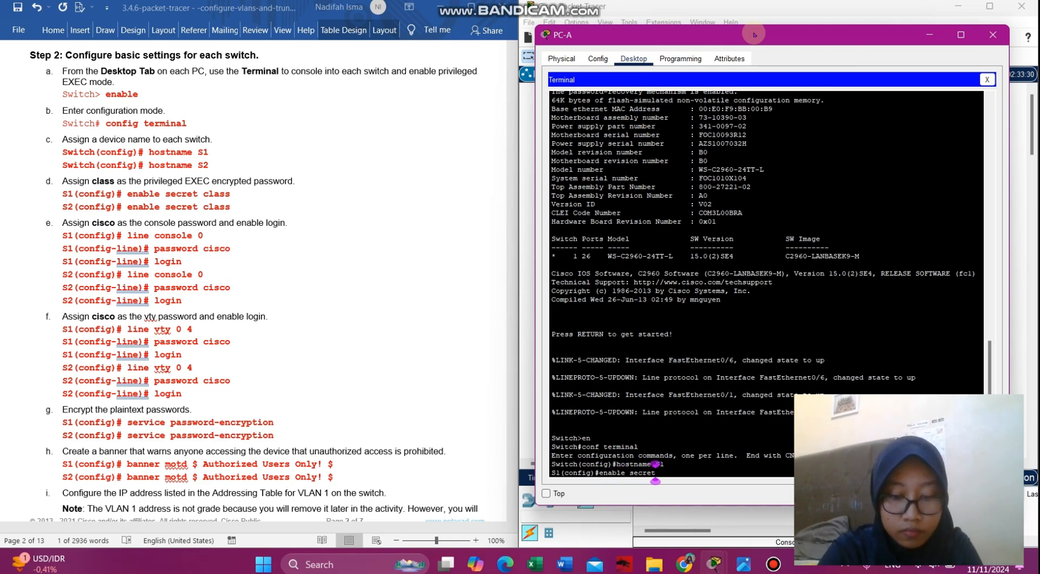
{"action": "type", "text": " class"}
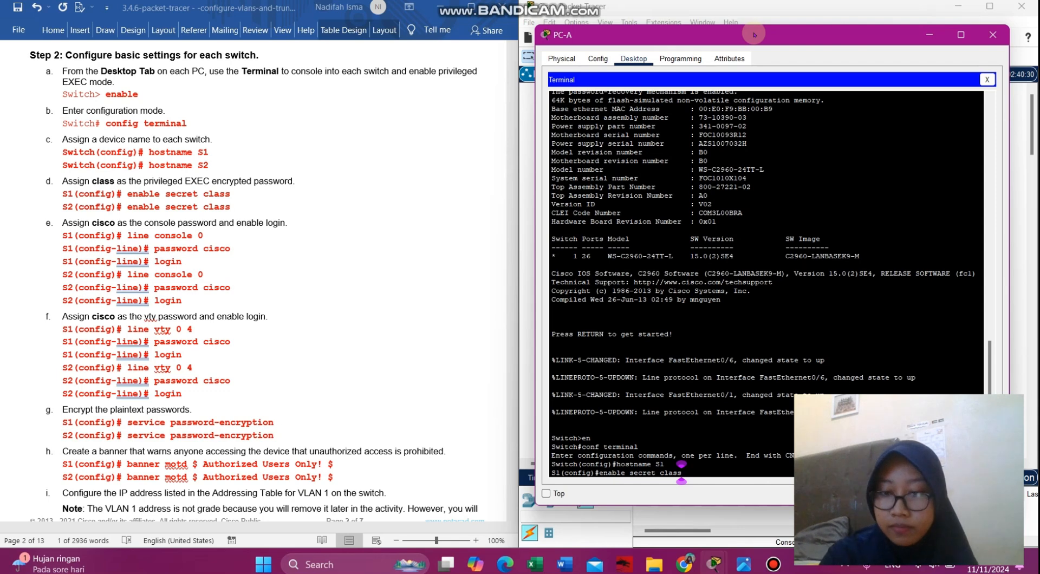
{"action": "key", "text": "Return"}
{"action": "type", "text": "line con"}
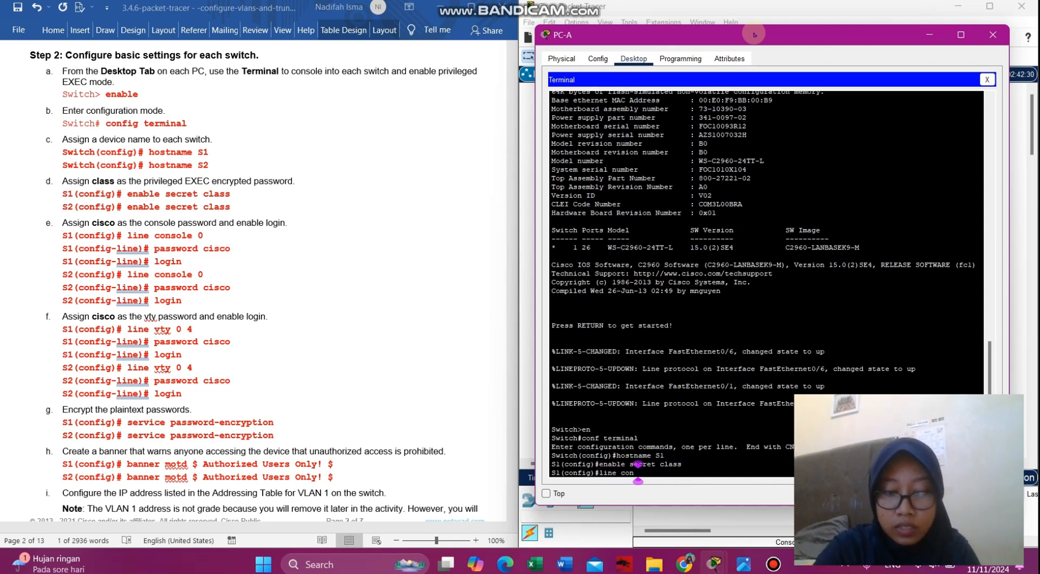
{"action": "type", "text": " 0"}
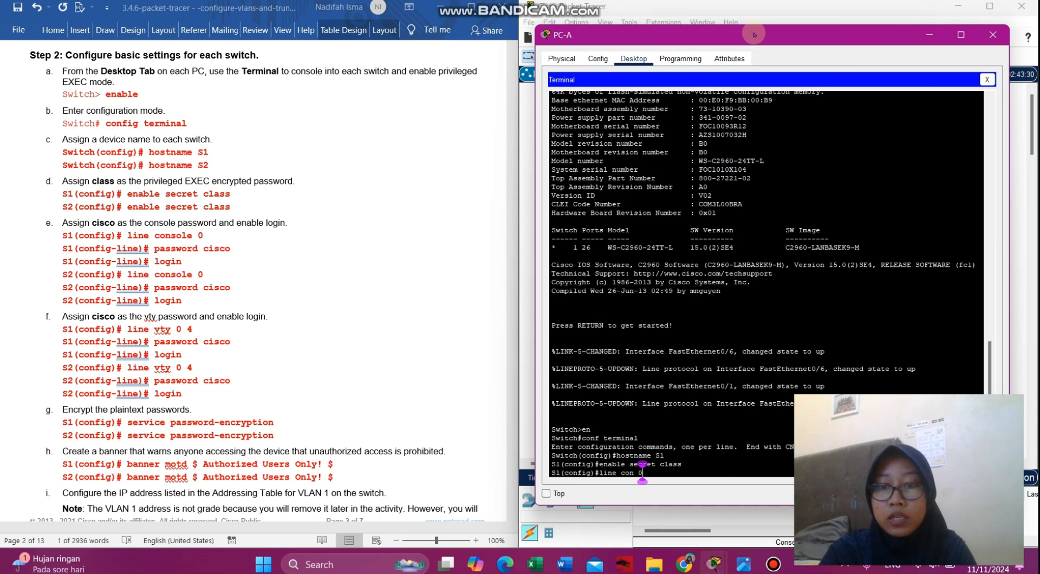
{"action": "key", "text": "Return"}
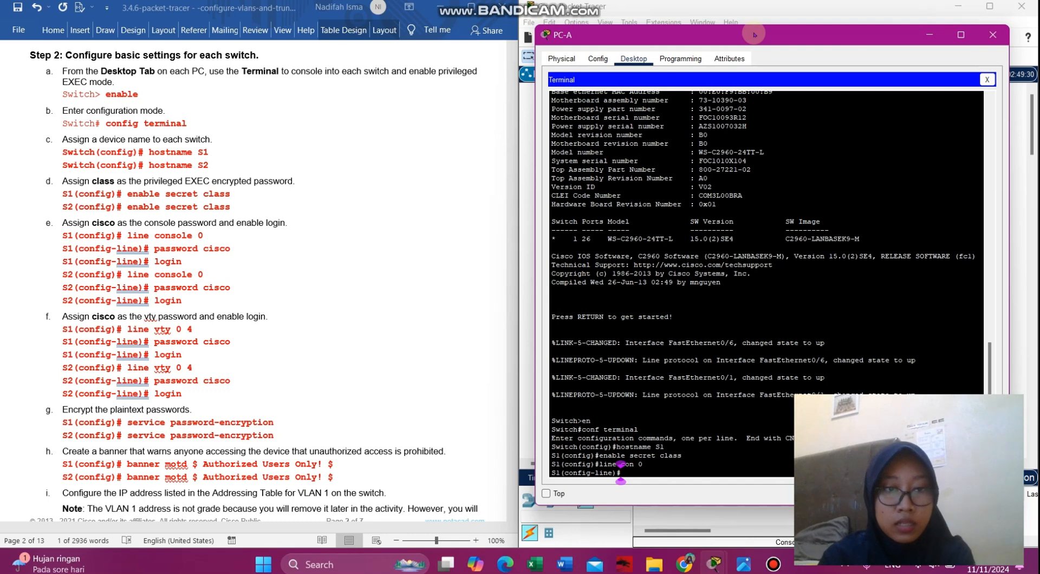
{"action": "type", "text": "pas"}
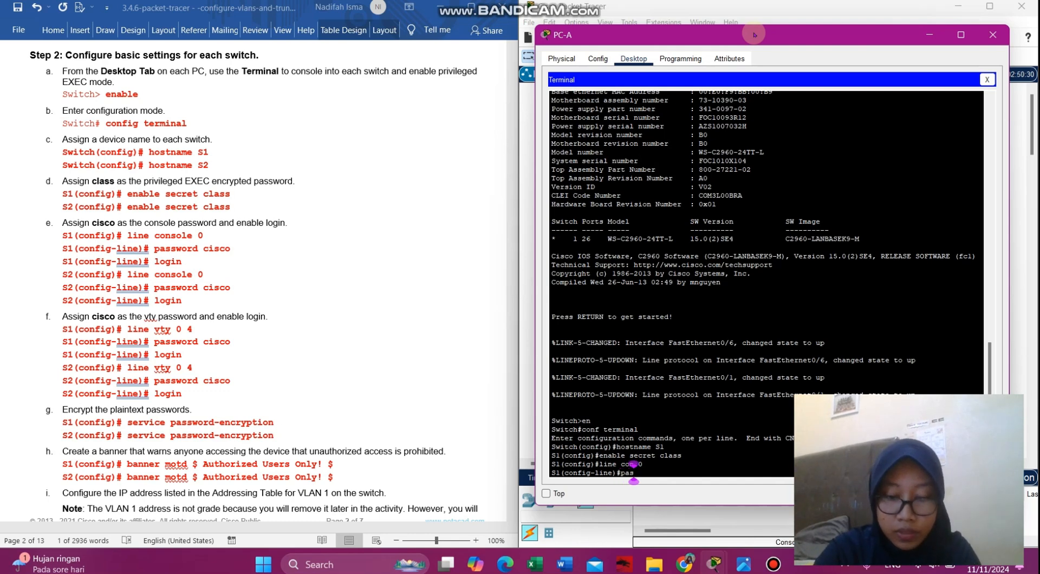
{"action": "type", "text": "sword cisco"}
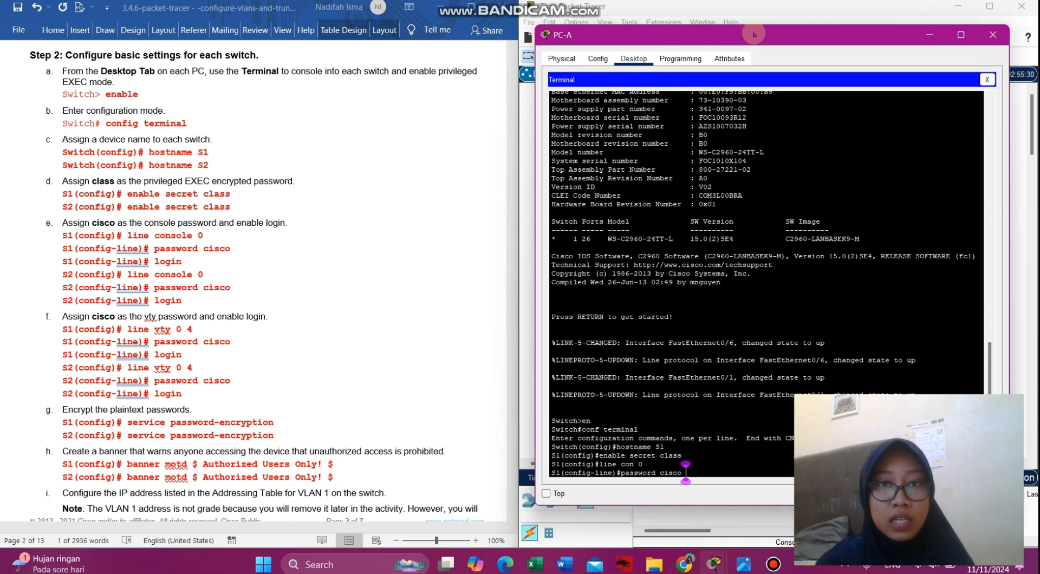
{"action": "key", "text": "Return"}
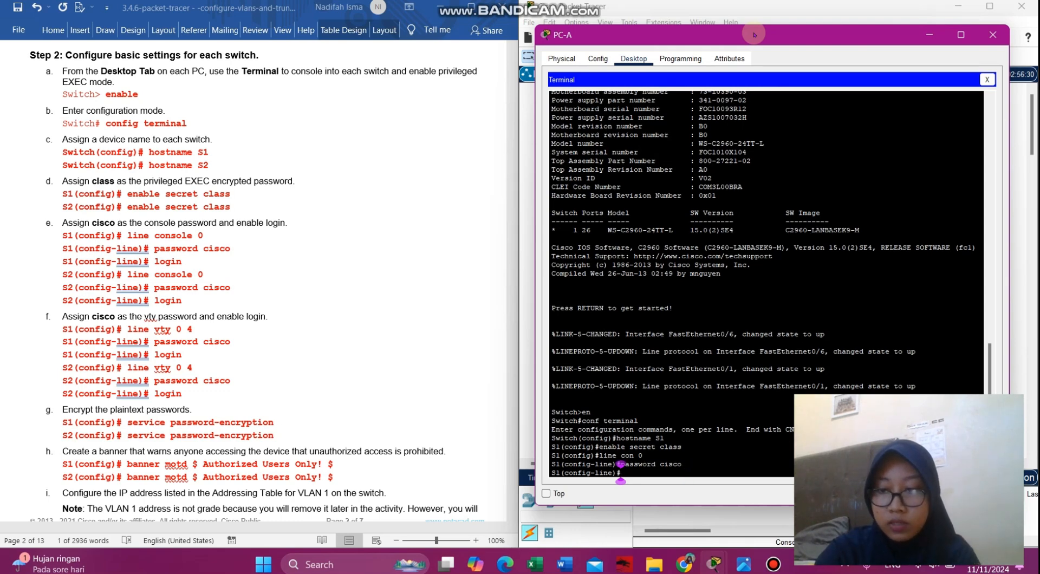
{"action": "type", "text": "login"}
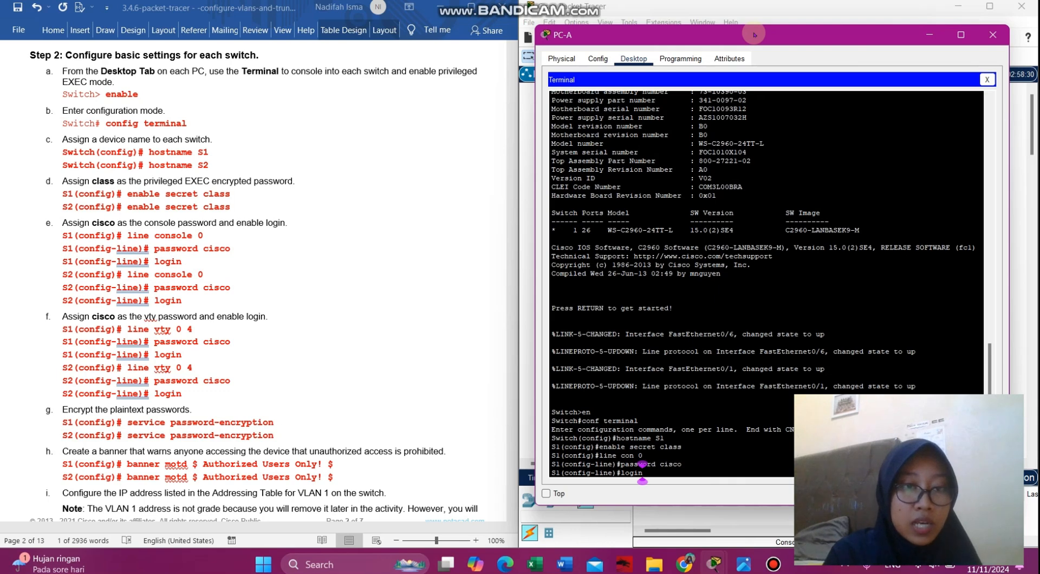
- Scroll the Word lab handout down to steps i and j (VLAN 1 address, unused ports)
{"action": "scroll", "coordinate": [404, 290], "scroll_direction": "down", "scroll_amount": 5}
{"action": "scroll", "coordinate": [404, 290], "scroll_direction": "up", "scroll_amount": 2}
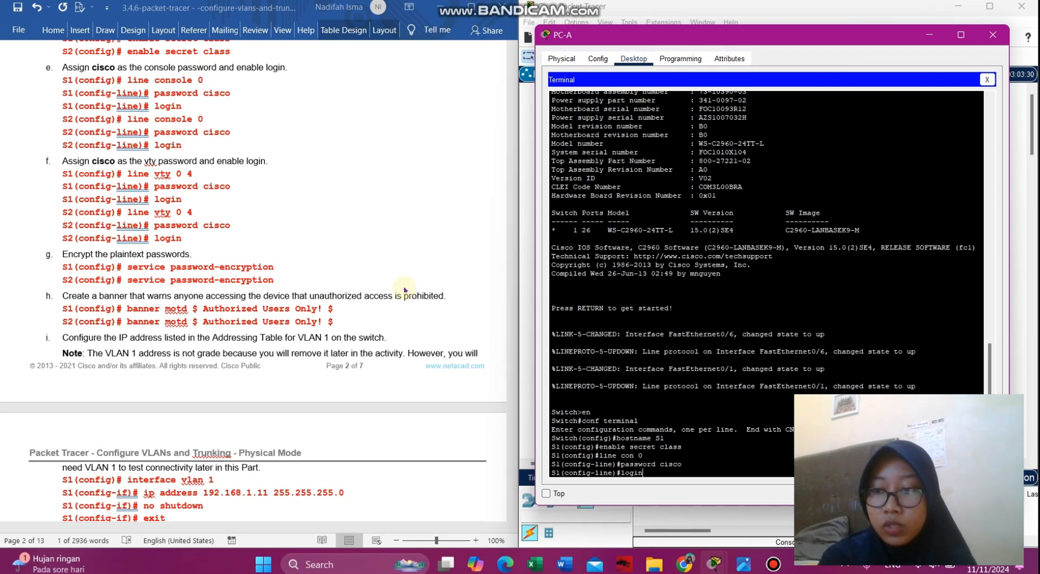
{"action": "scroll", "coordinate": [297, 281], "scroll_direction": "up", "scroll_amount": 4}
{"action": "scroll", "coordinate": [298, 280], "scroll_direction": "down", "scroll_amount": 2}
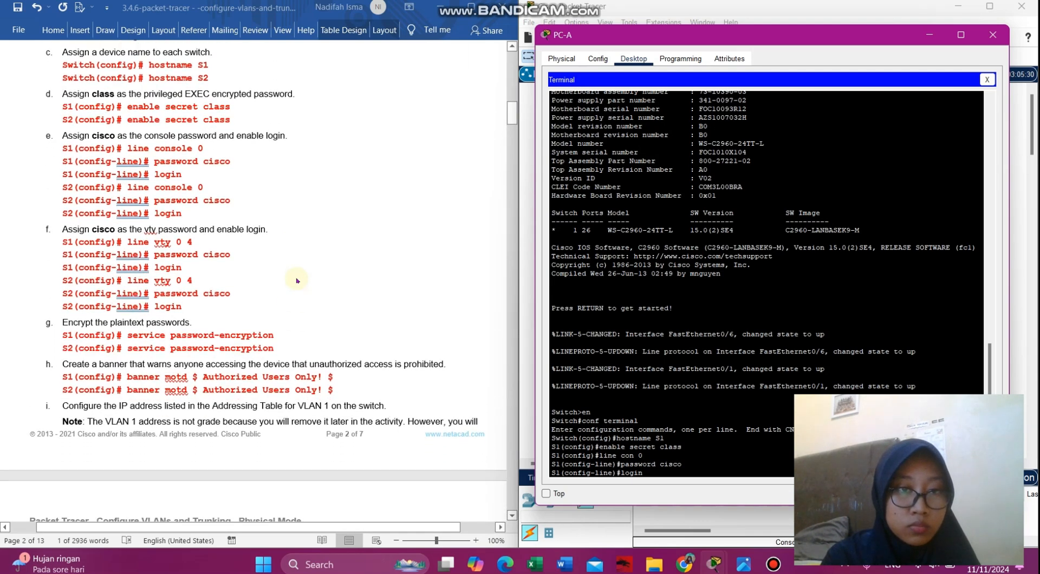
{"action": "scroll", "coordinate": [297, 280], "scroll_direction": "down", "scroll_amount": 5}
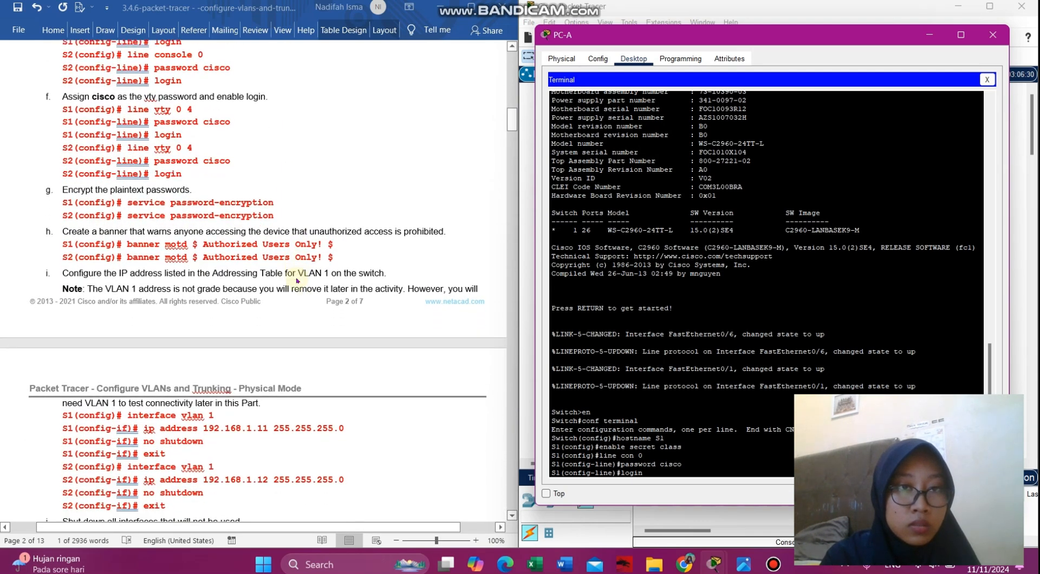
{"action": "scroll", "coordinate": [297, 280], "scroll_direction": "down", "scroll_amount": 2}
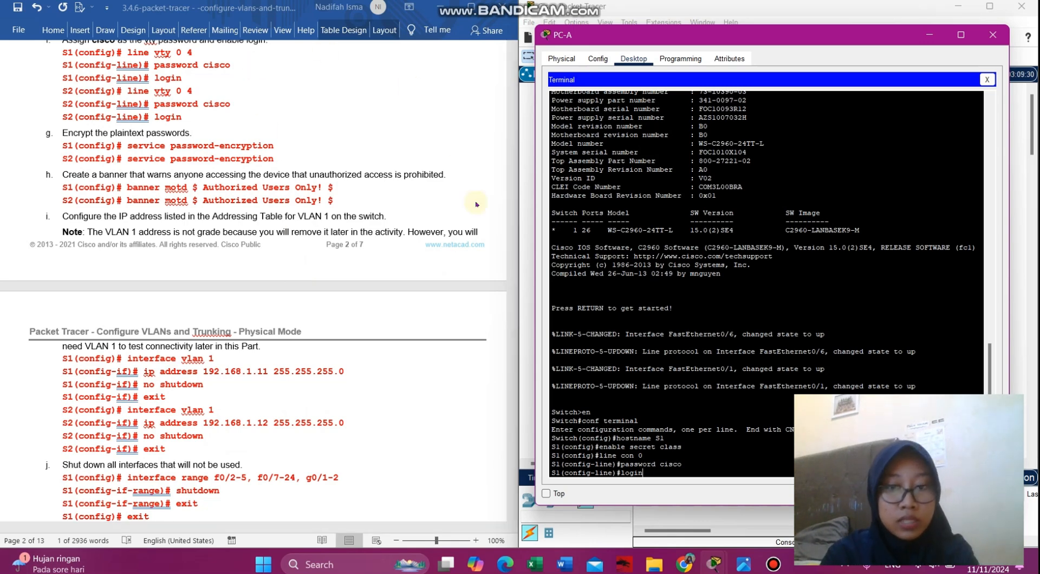
- Apply console login, then give line vty 0 4 a password and require login
{"action": "key", "text": "Return"}
{"action": "type", "text": "line vty"}
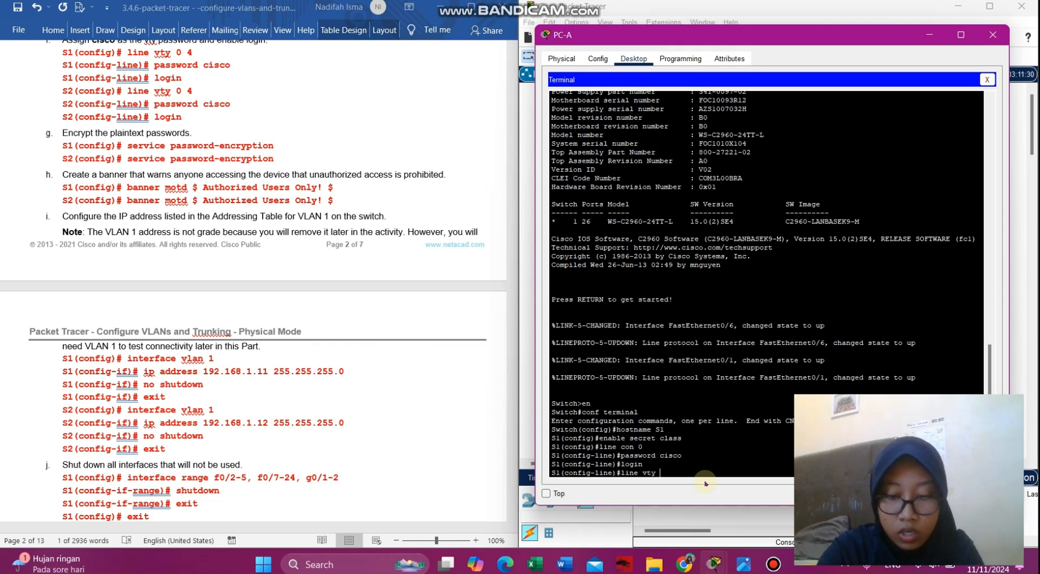
{"action": "type", "text": " 0 4"}
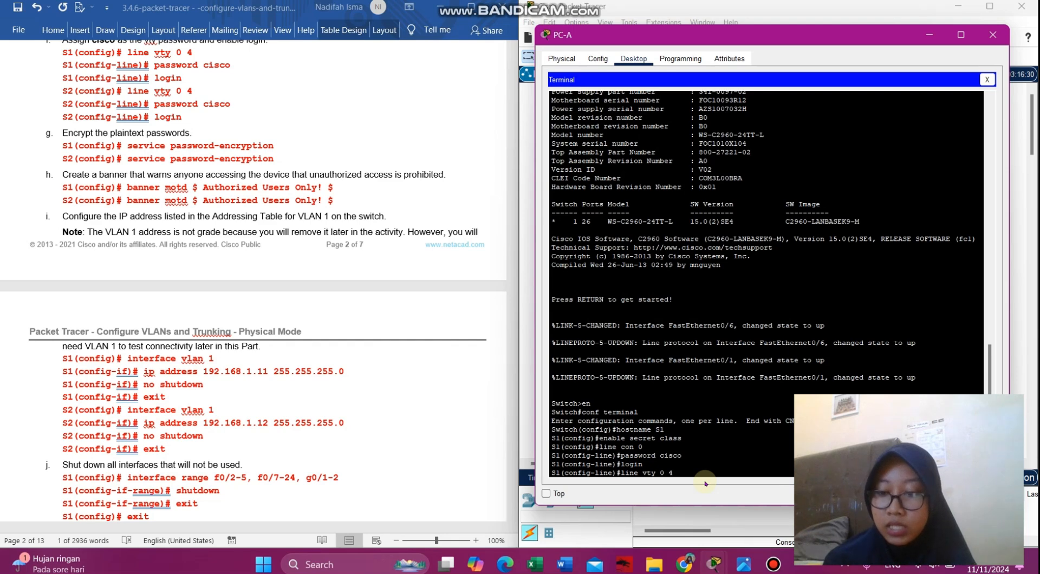
{"action": "key", "text": "Return"}
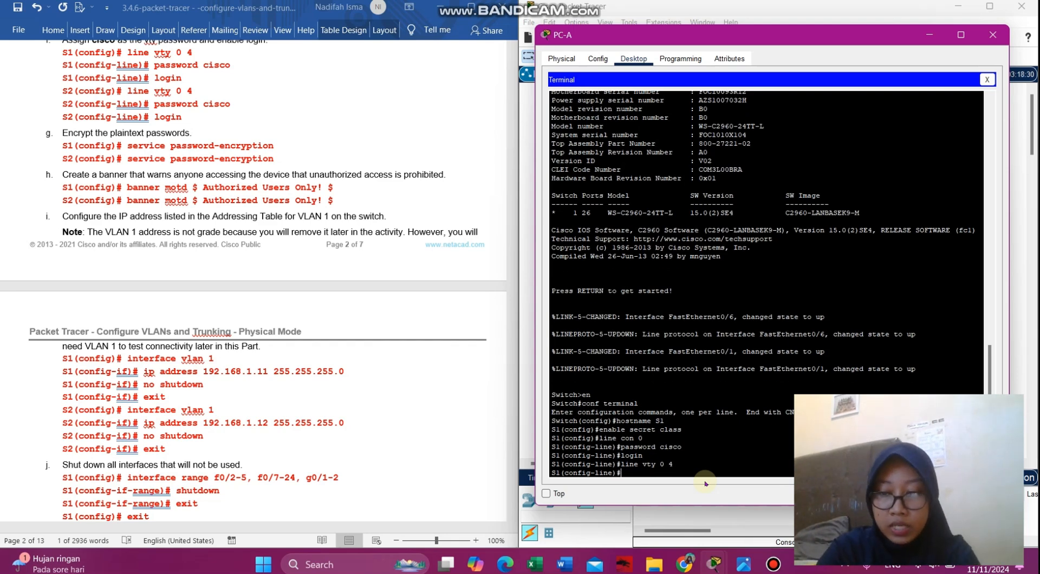
{"action": "type", "text": "password cisco"}
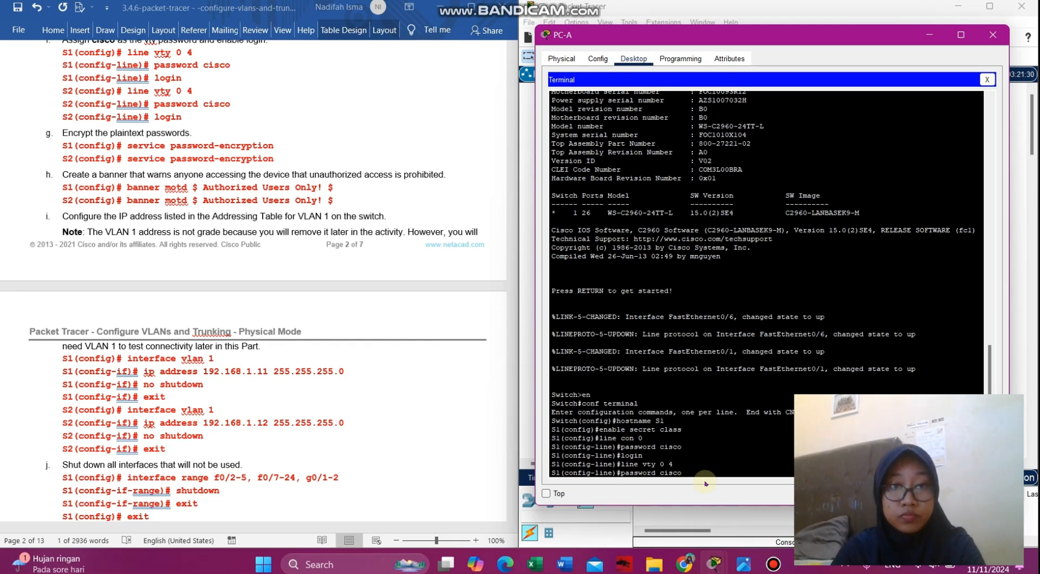
{"action": "key", "text": "Return"}
{"action": "type", "text": "lo"}
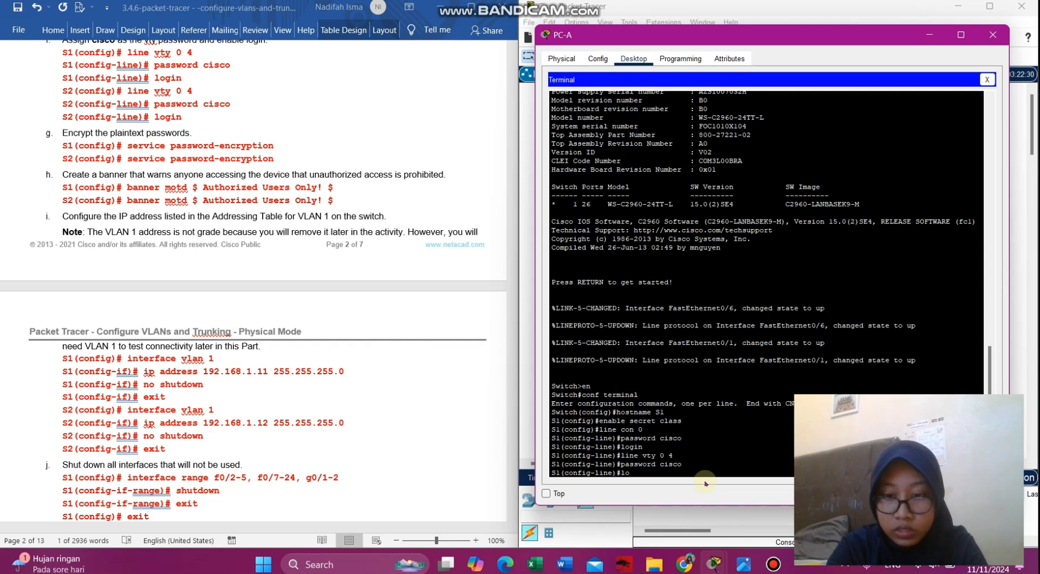
{"action": "type", "text": "gin"}
{"action": "key", "text": "Return"}
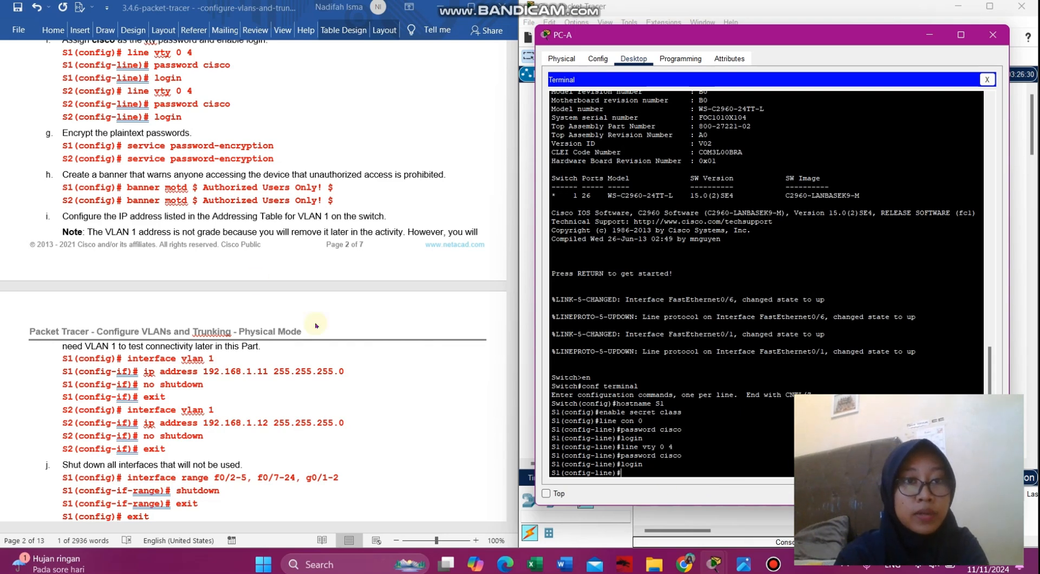
- Paste and run service password-encryption from the lab handout on S1
{"action": "left_click", "coordinate": [260, 153]}
{"action": "left_click_drag", "start_coordinate": [276, 147], "coordinate": [129, 153]}
{"action": "key", "text": "ctrl+c"}
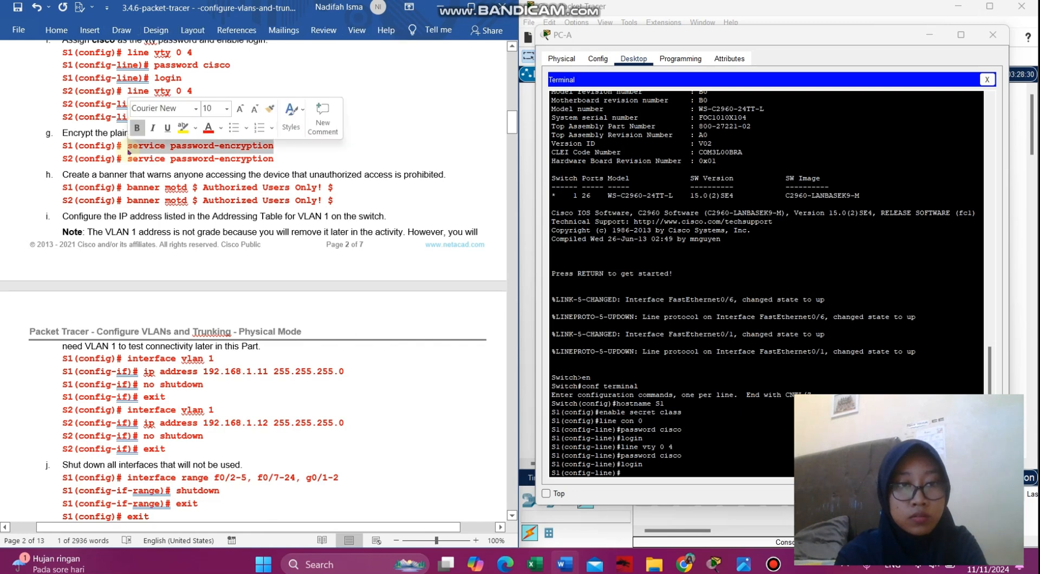
{"action": "left_click", "coordinate": [621, 471]}
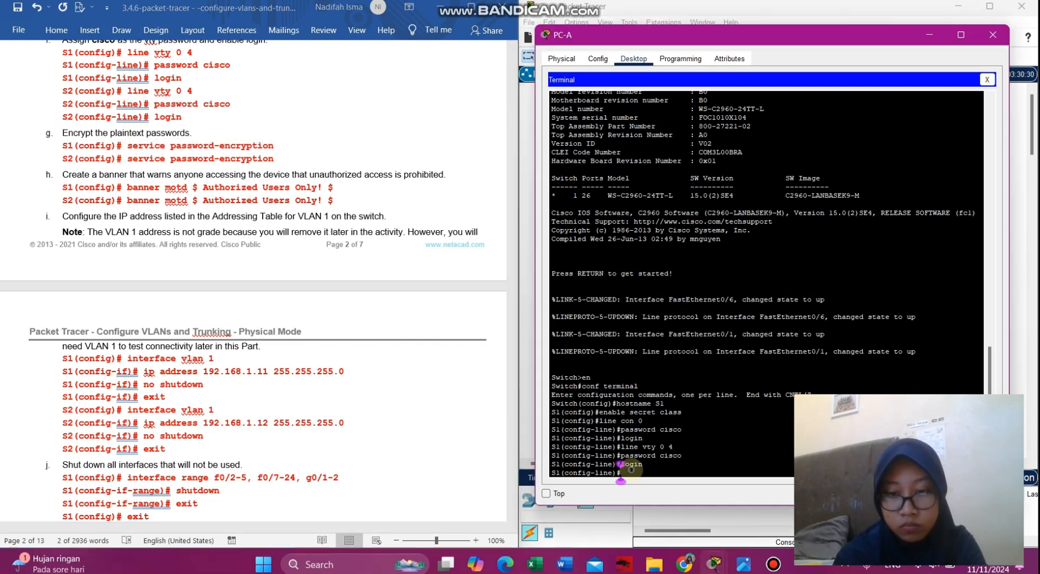
{"action": "right_click", "coordinate": [630, 469]}
{"action": "left_click", "coordinate": [661, 491]}
{"action": "key", "text": "Return"}
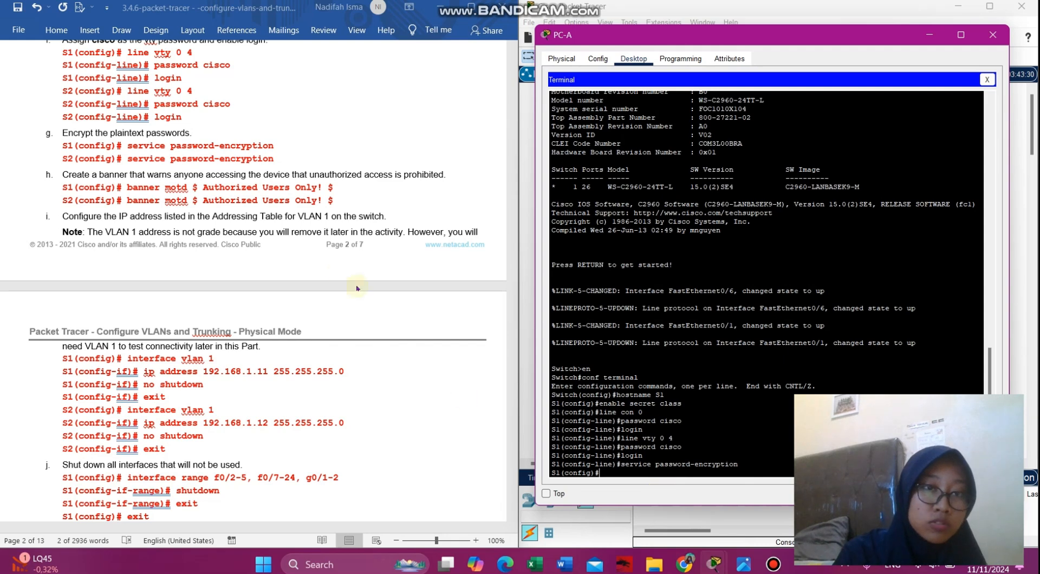
- Paste and run the banner motd command setting 'Authorized Users Only!' on S1
{"action": "left_click_drag", "start_coordinate": [128, 145], "coordinate": [274, 145]}
{"action": "left_click_drag", "start_coordinate": [335, 188], "coordinate": [136, 185]}
{"action": "key", "text": "ctrl+c"}
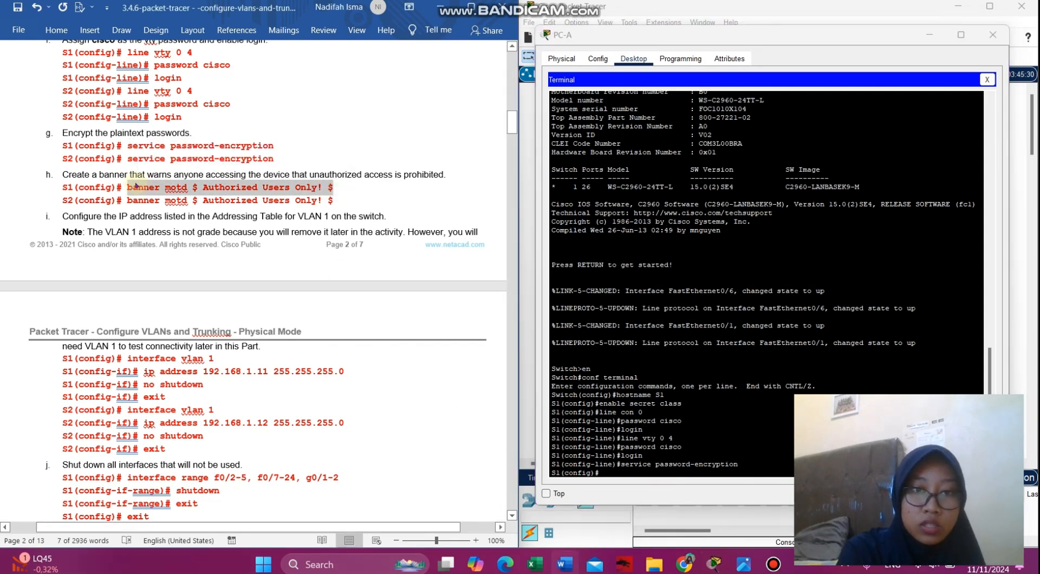
{"action": "left_click", "coordinate": [670, 474]}
{"action": "right_click", "coordinate": [669, 473]}
{"action": "left_click", "coordinate": [691, 495]}
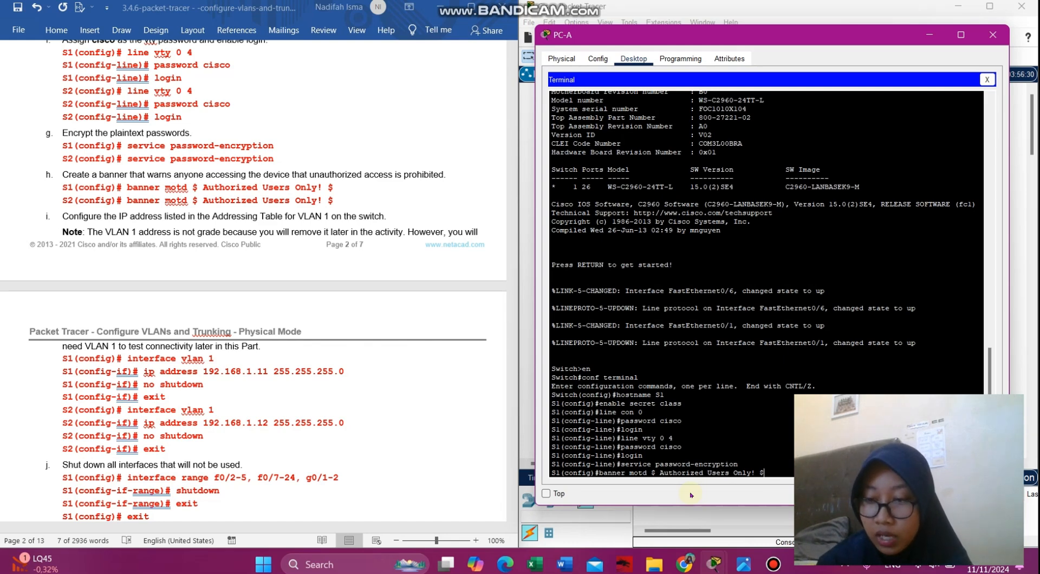
{"action": "key", "text": "Return"}
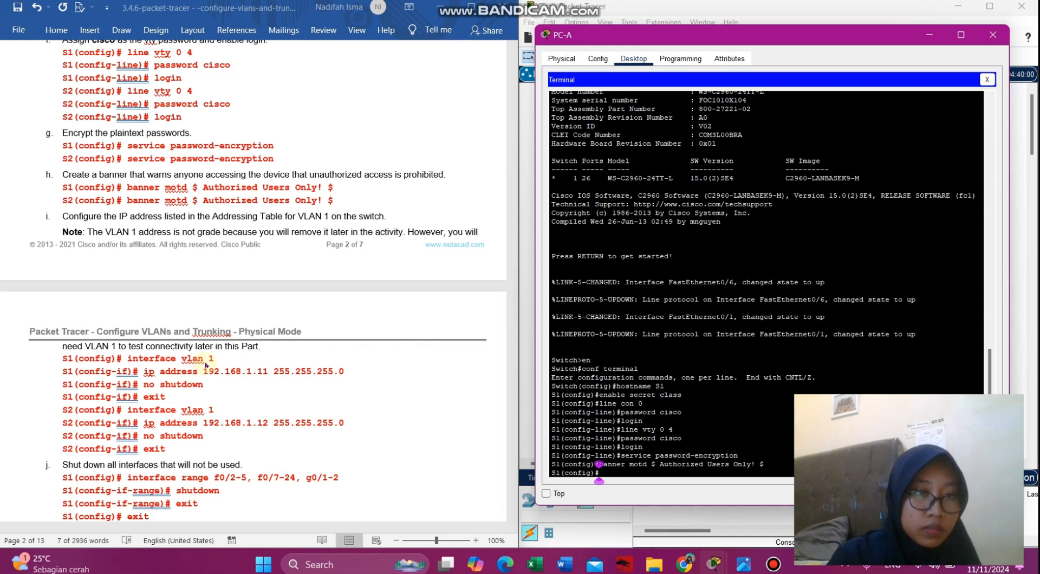
- Enter interface vlan 1 and assign it ip address 192.168.1.11 255.255.255.0
{"action": "scroll", "coordinate": [206, 366], "scroll_direction": "down", "scroll_amount": 7}
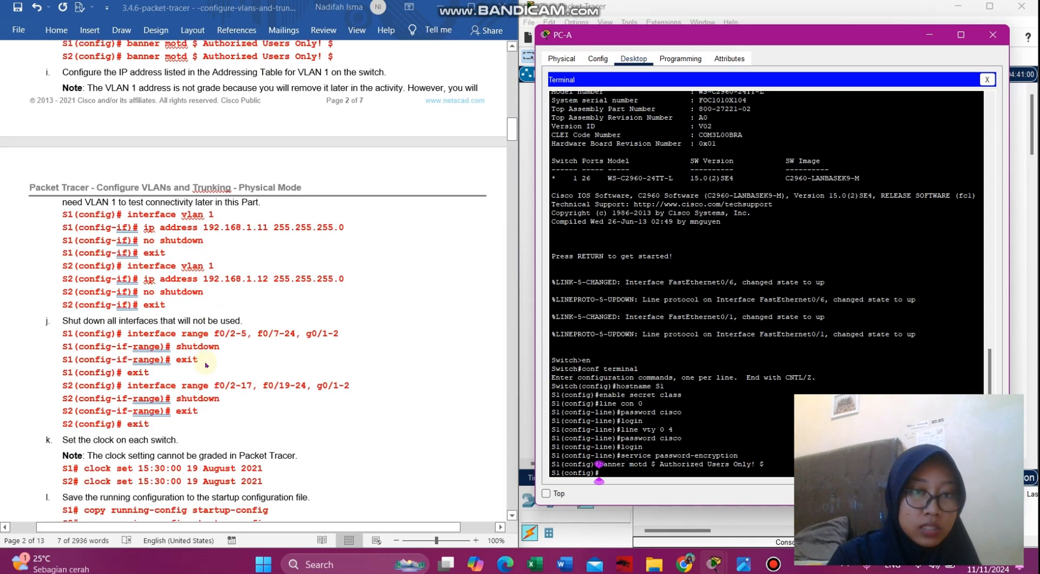
{"action": "left_click_drag", "start_coordinate": [217, 128], "coordinate": [142, 128]}
{"action": "key", "text": "ctrl+c"}
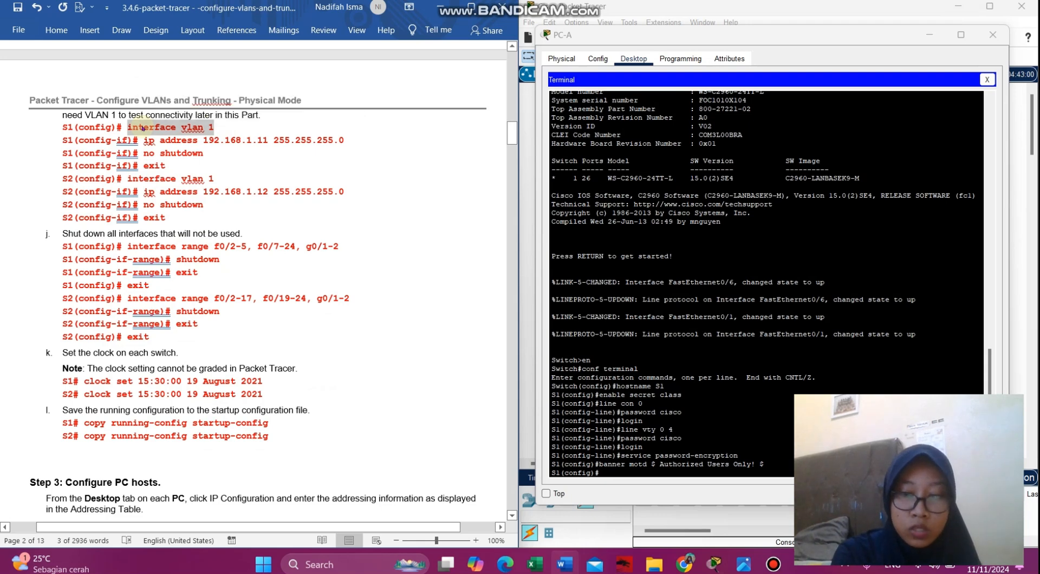
{"action": "left_click", "coordinate": [599, 475]}
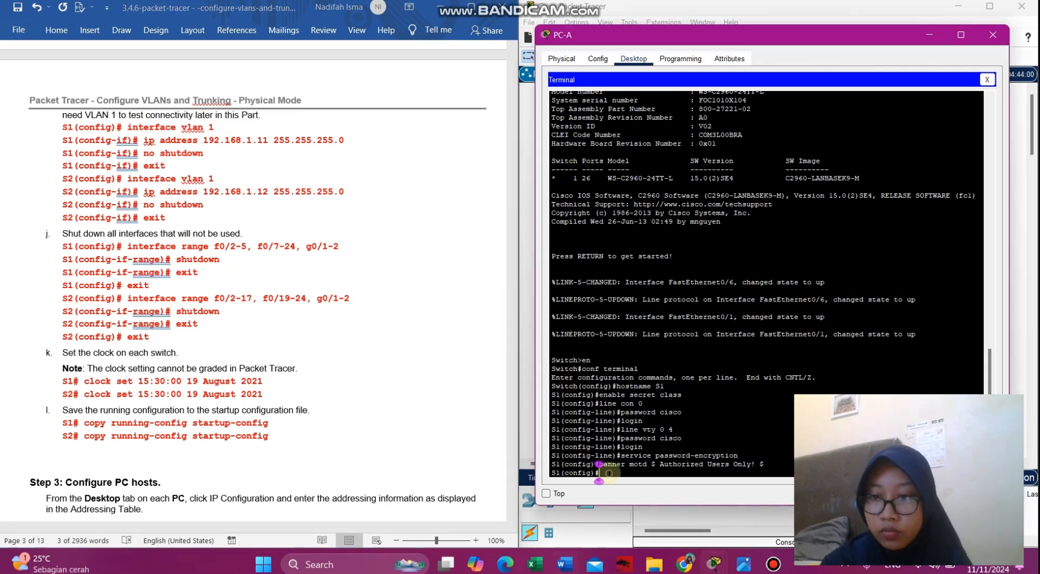
{"action": "right_click", "coordinate": [608, 474]}
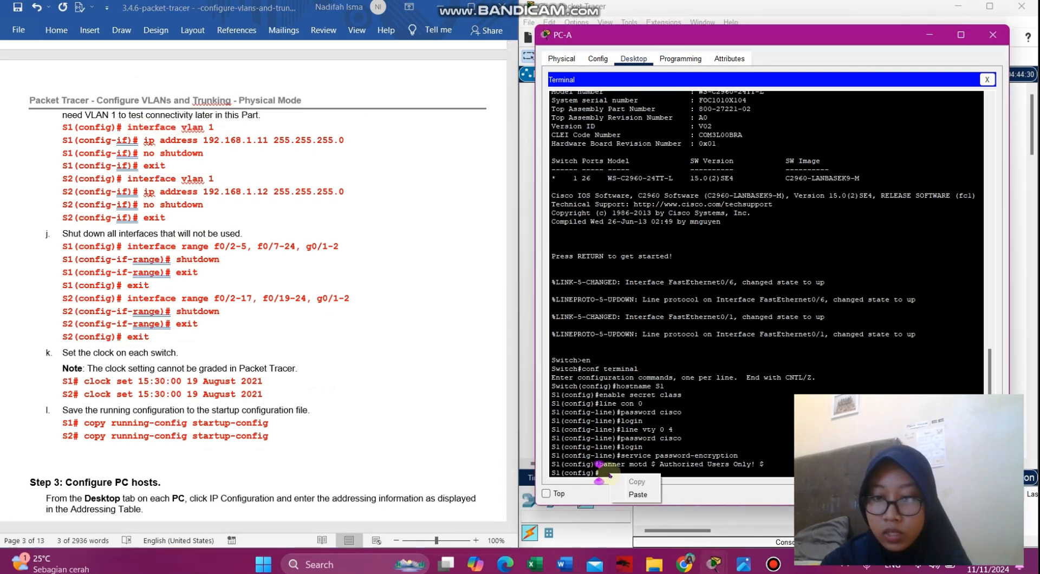
{"action": "left_click", "coordinate": [628, 495]}
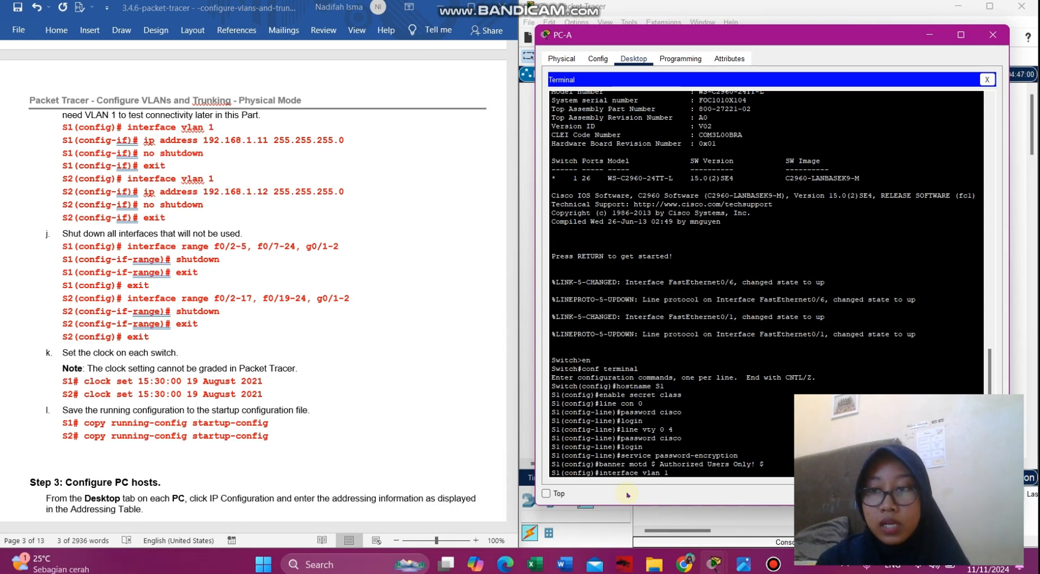
{"action": "key", "text": "Return"}
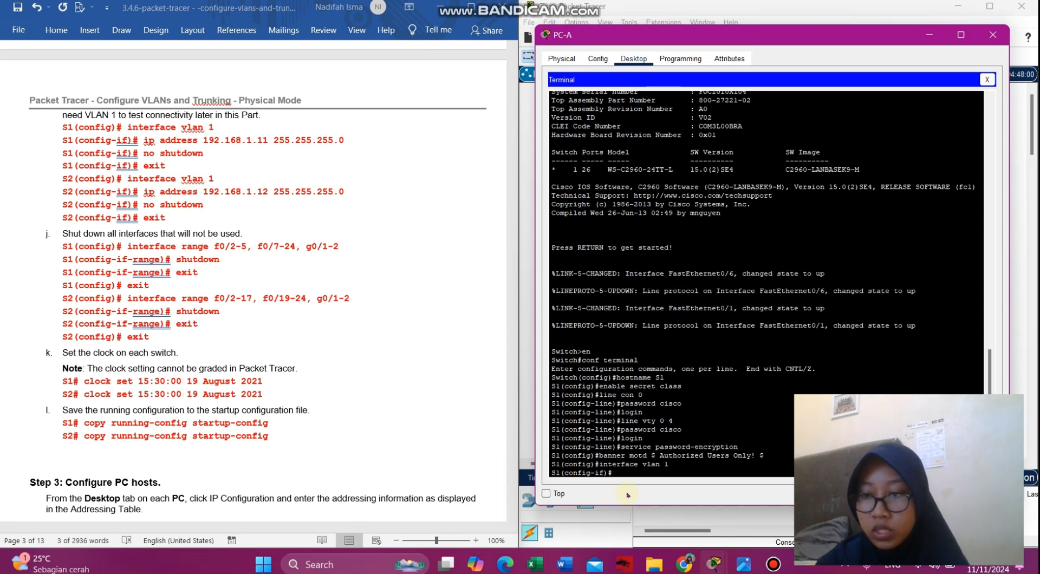
{"action": "left_click_drag", "start_coordinate": [128, 127], "coordinate": [214, 127]}
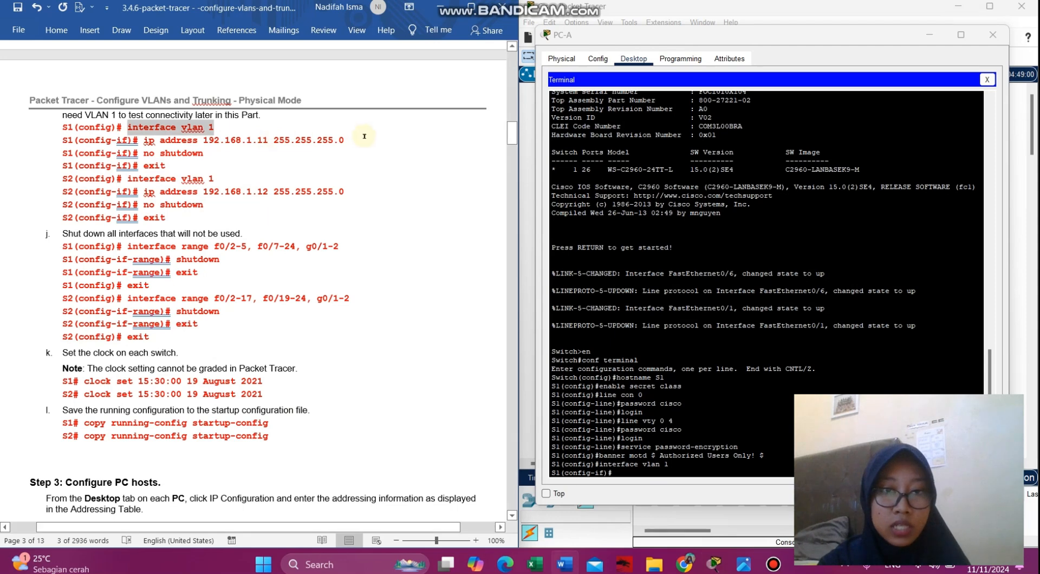
{"action": "left_click_drag", "start_coordinate": [351, 140], "coordinate": [144, 141]}
{"action": "key", "text": "ctrl+c"}
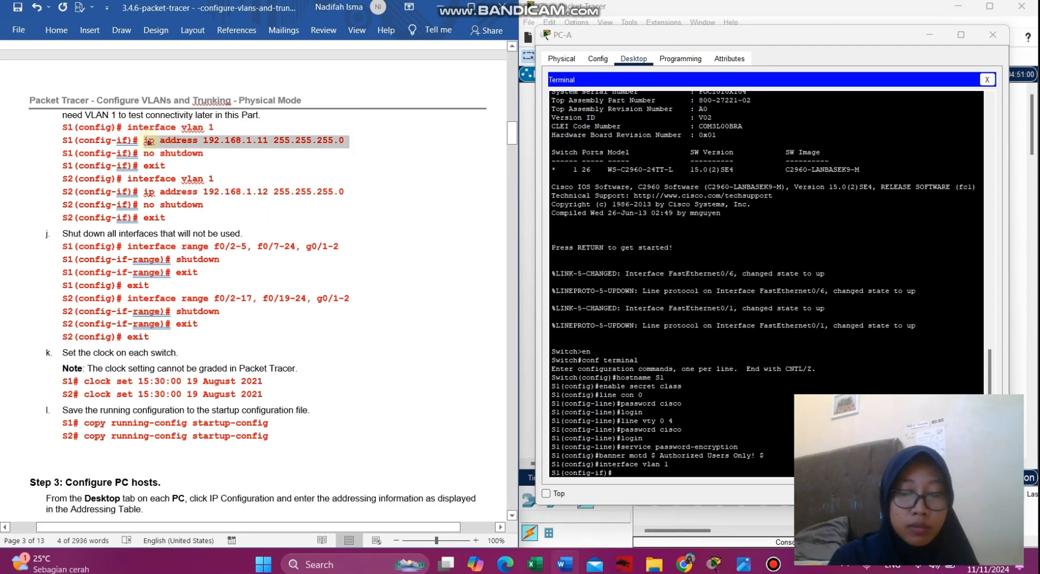
{"action": "left_click", "coordinate": [663, 471]}
{"action": "right_click", "coordinate": [665, 475]}
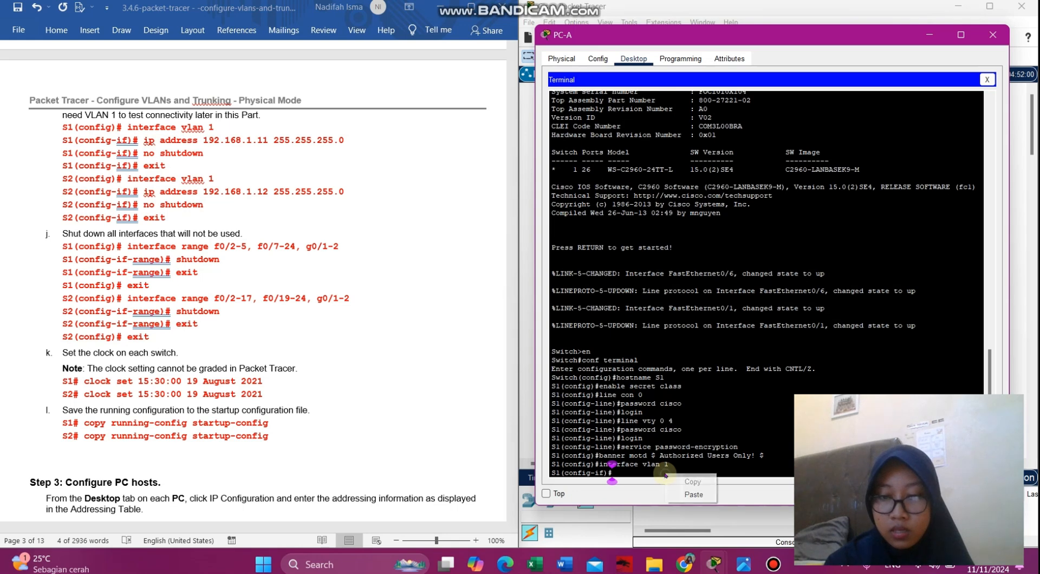
{"action": "left_click", "coordinate": [685, 495]}
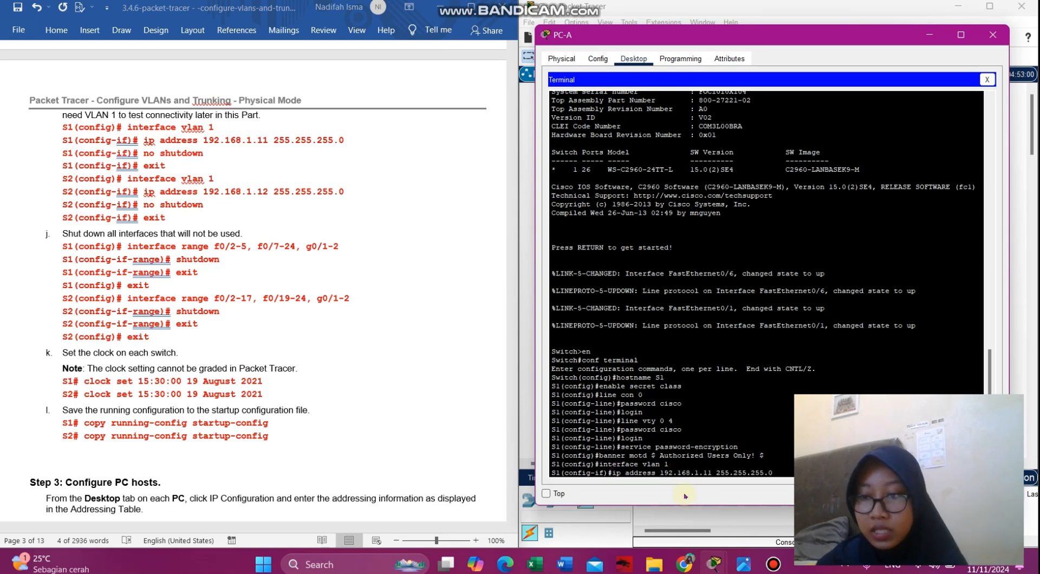
{"action": "key", "text": "Return"}
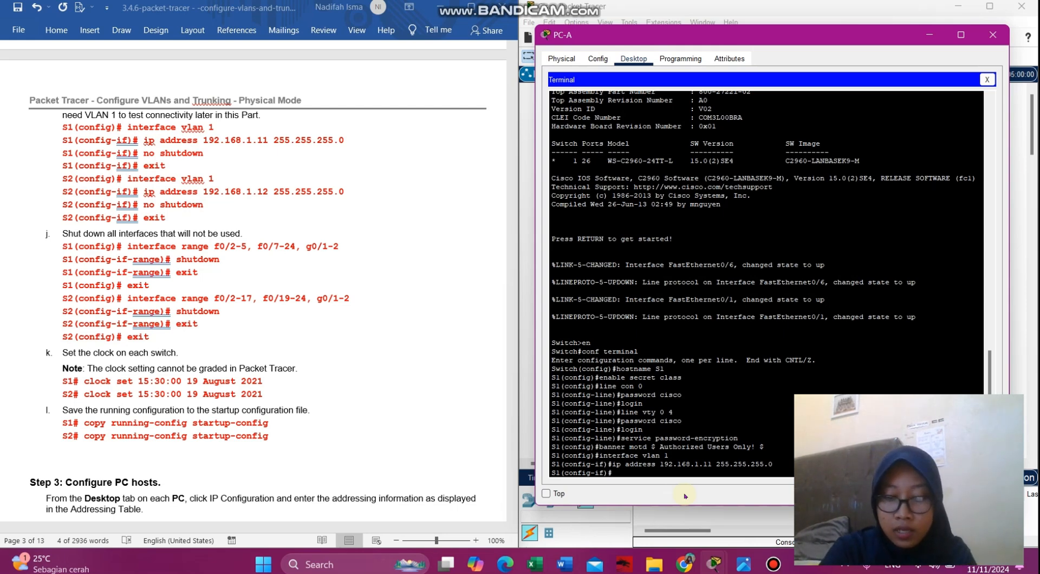
- Bring VLAN 1 up with no shutdown and exit to global configuration
{"action": "type", "text": "no s"}
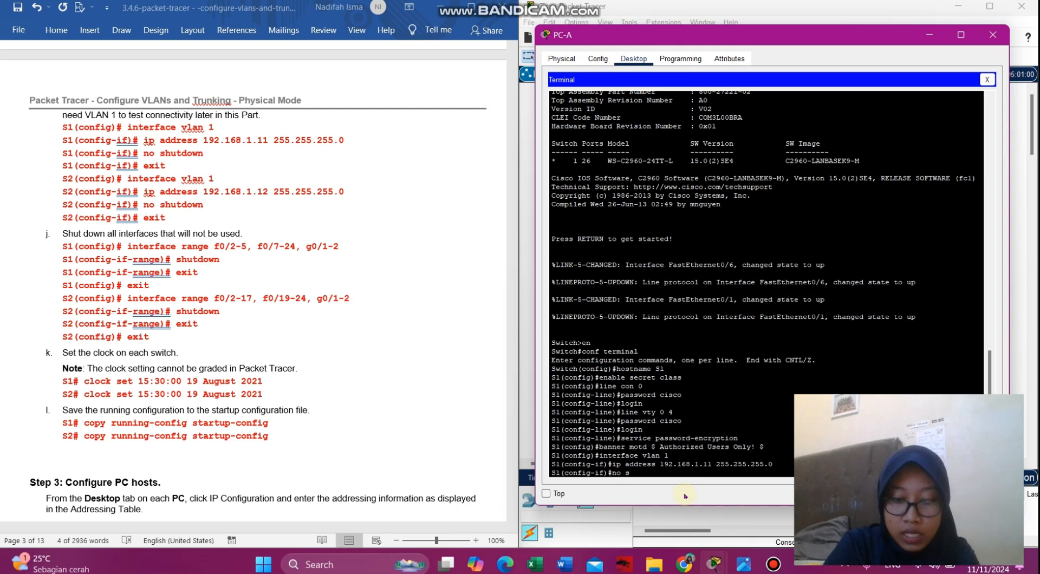
{"action": "type", "text": "houtdown"}
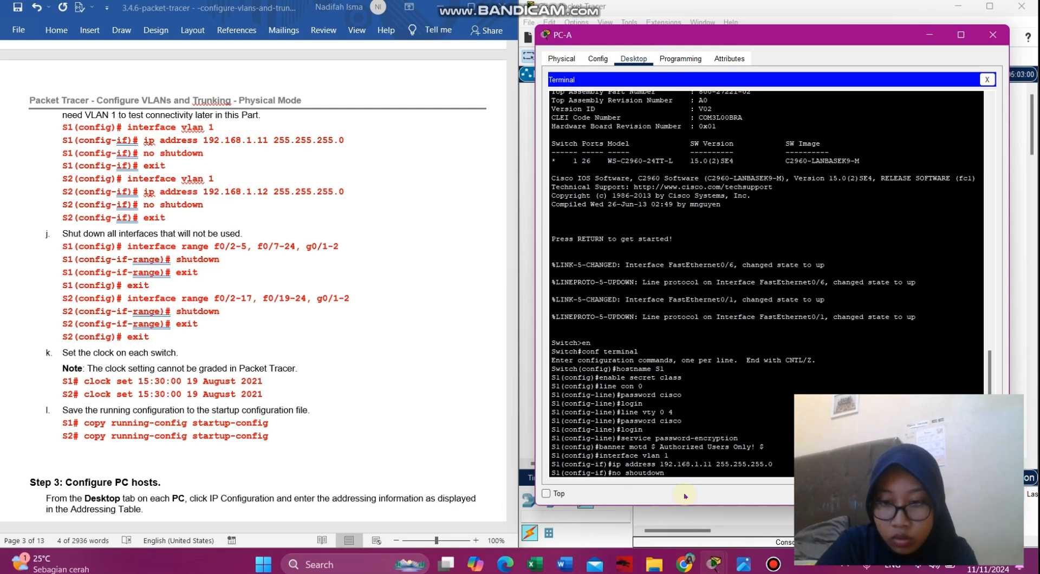
{"action": "key", "text": "BackSpace"}
{"action": "key", "text": "BackSpace"}
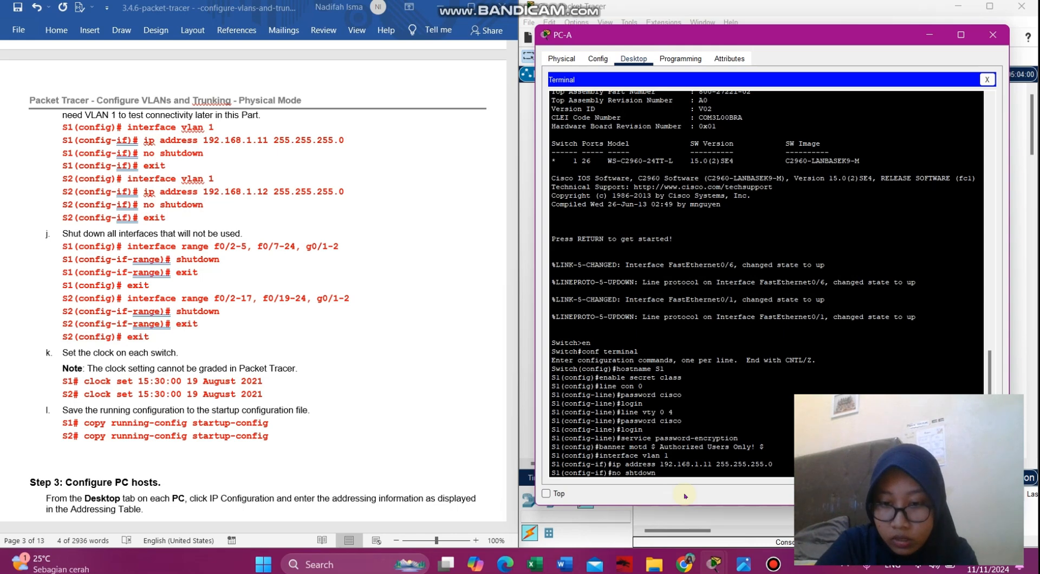
{"action": "type", "text": "u"}
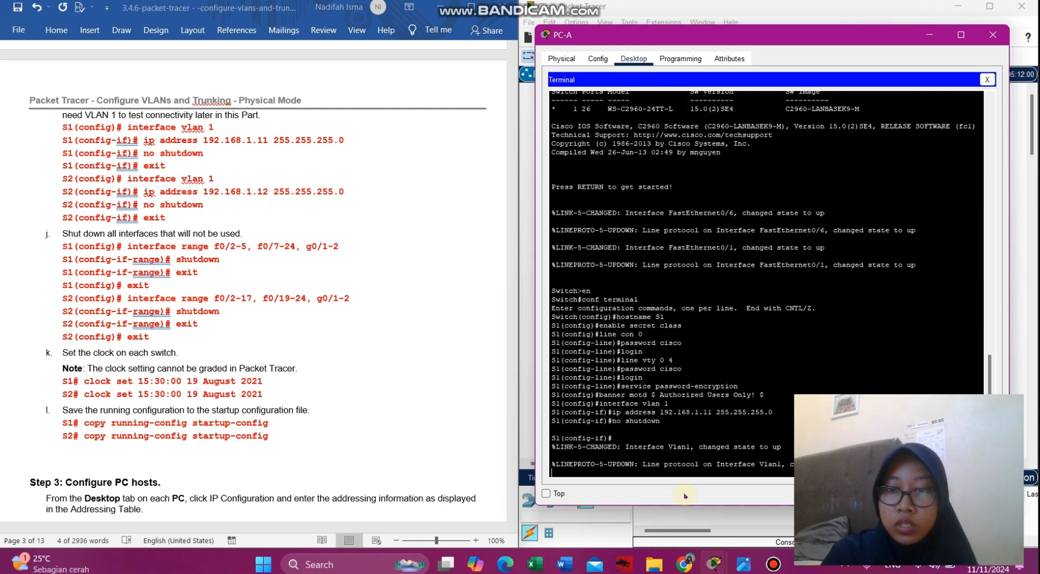
{"action": "key", "text": "Return"}
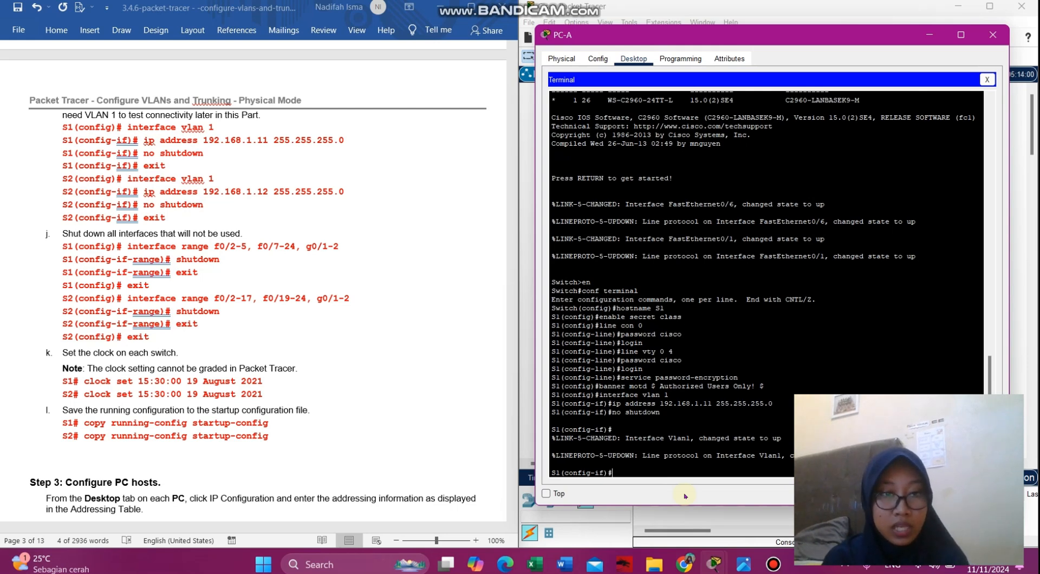
{"action": "type", "text": "exit"}
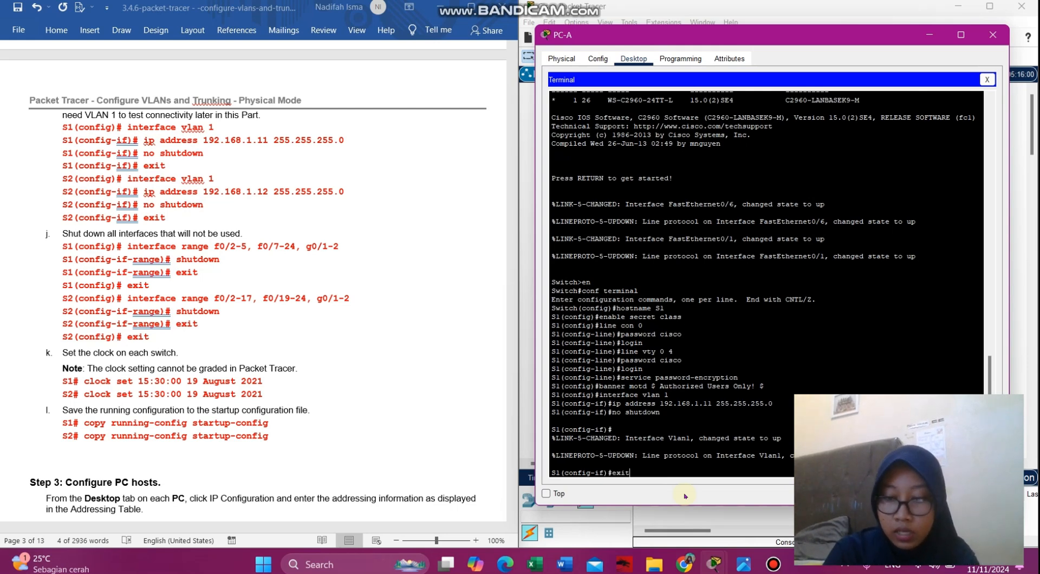
{"action": "key", "text": "Return"}
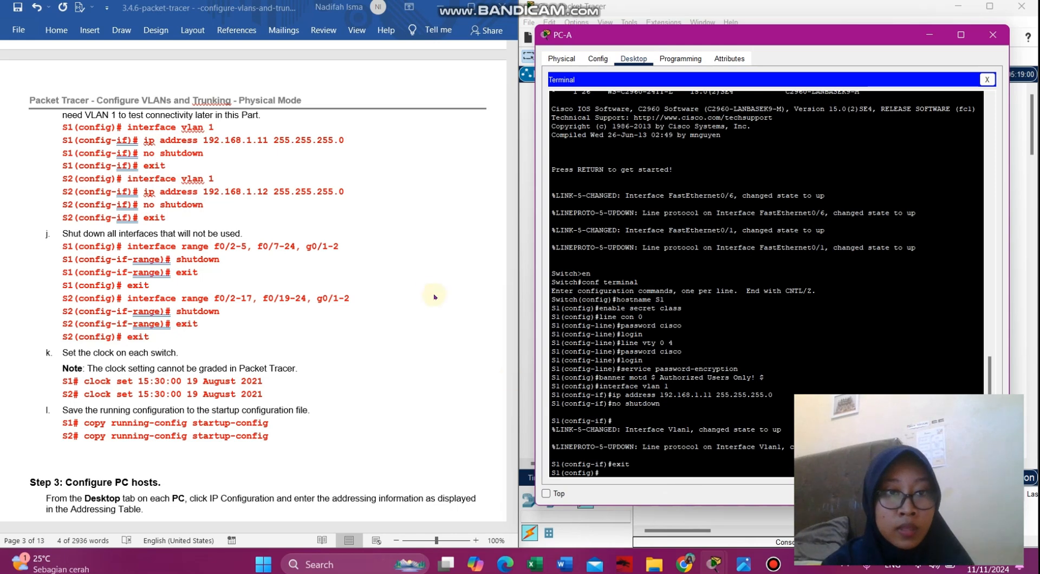
- Paste the interface range command selecting unused ports f0/2-5, f0/7-24 and g0/1-2
{"action": "left_click", "coordinate": [334, 298]}
{"action": "scroll", "coordinate": [334, 298], "scroll_direction": "down", "scroll_amount": 5}
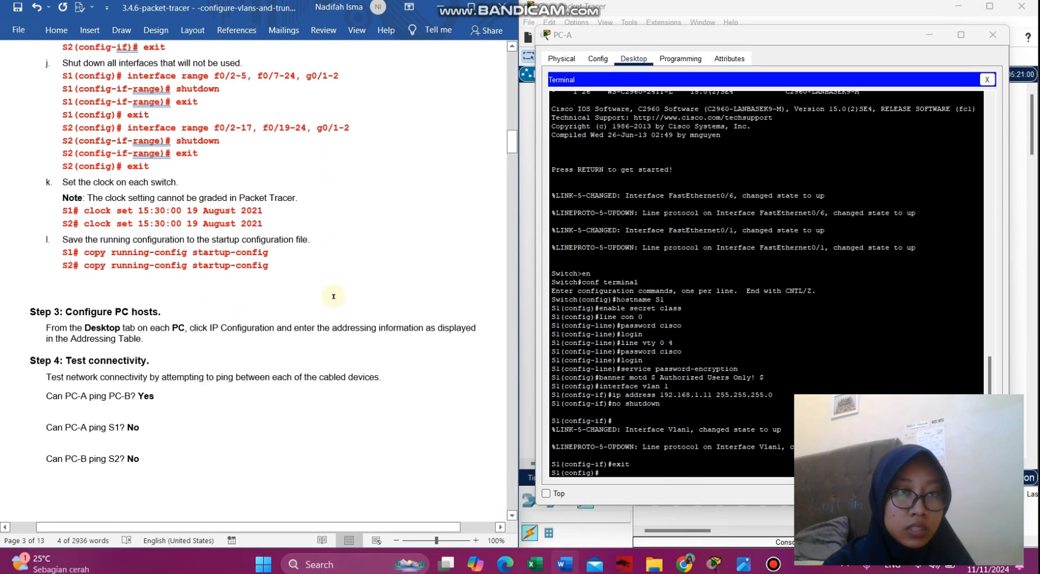
{"action": "left_click_drag", "start_coordinate": [339, 76], "coordinate": [128, 75]}
{"action": "key", "text": "ctrl+c"}
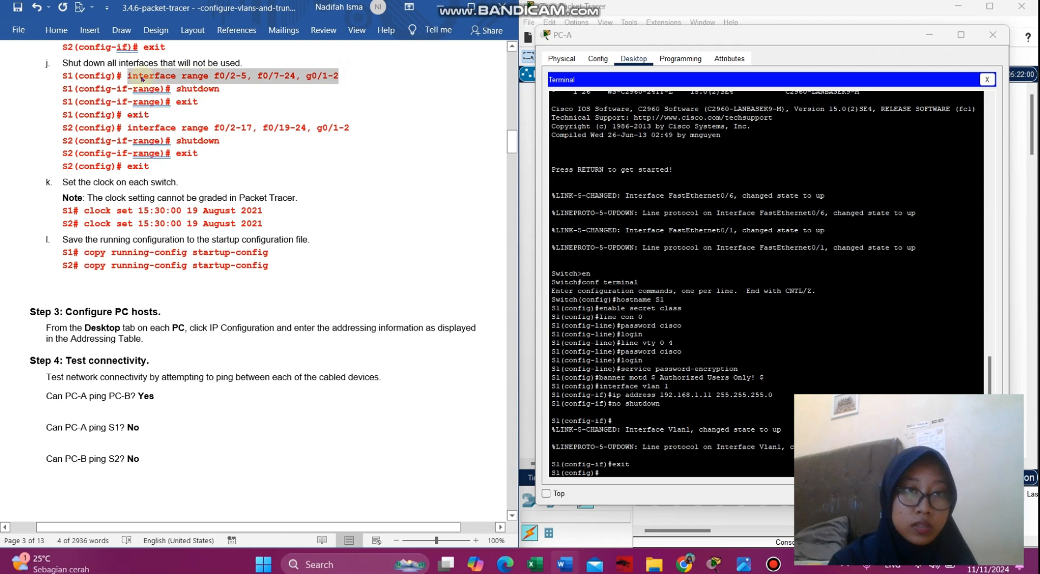
{"action": "left_click", "coordinate": [653, 469]}
{"action": "right_click", "coordinate": [654, 471]}
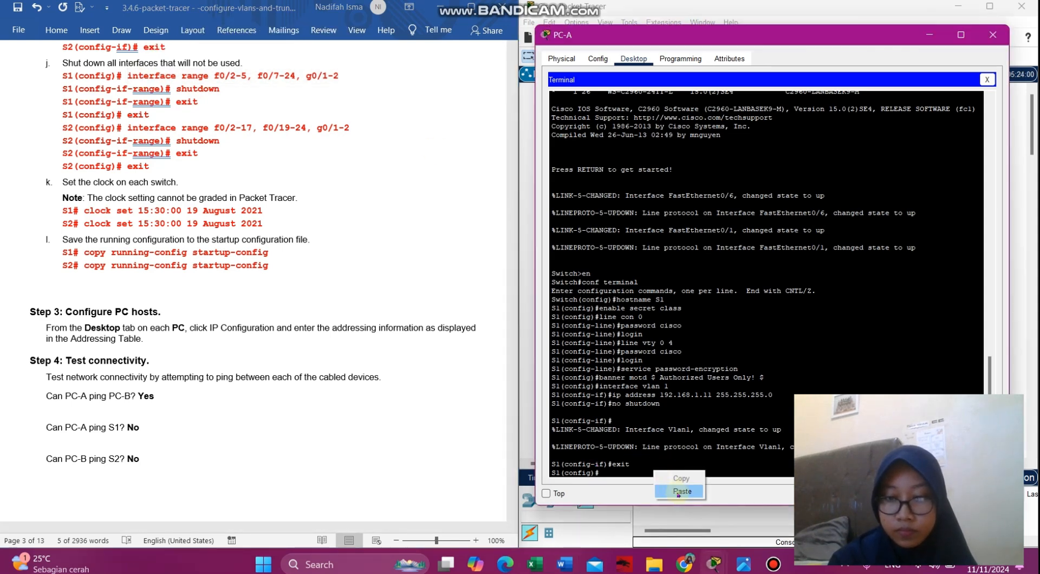
{"action": "left_click", "coordinate": [676, 491]}
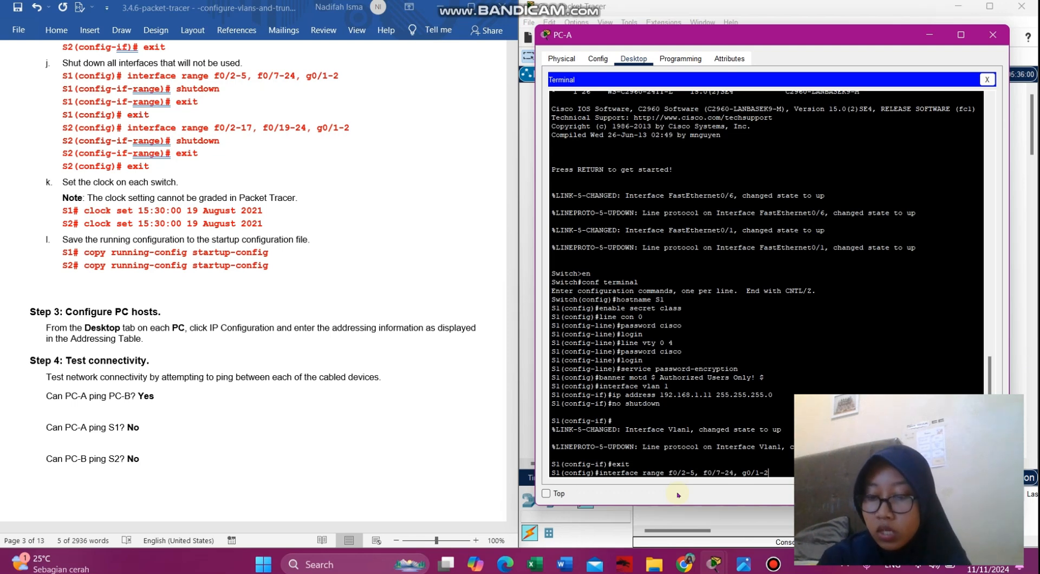
{"action": "key", "text": "Return"}
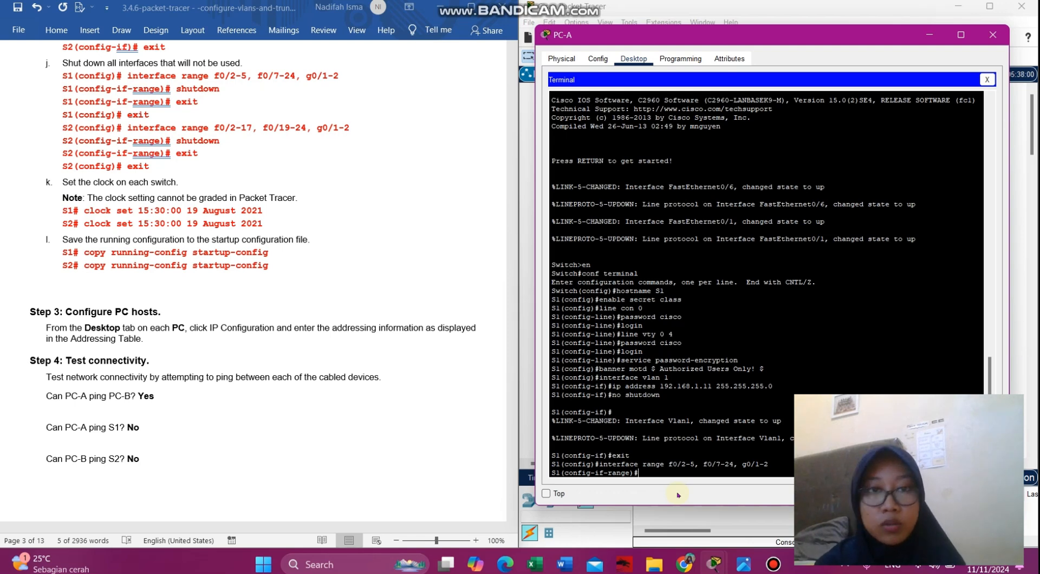
- Shut down the selected port range and exit twice back to the S1# prompt
{"action": "type", "text": "shutdown"}
{"action": "key", "text": "Return"}
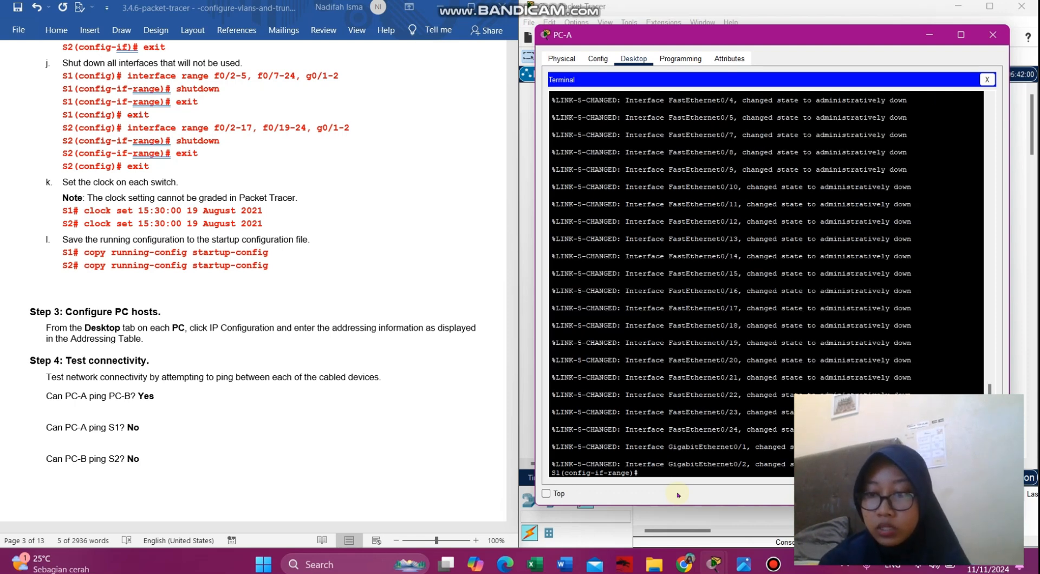
{"action": "key", "text": "Return"}
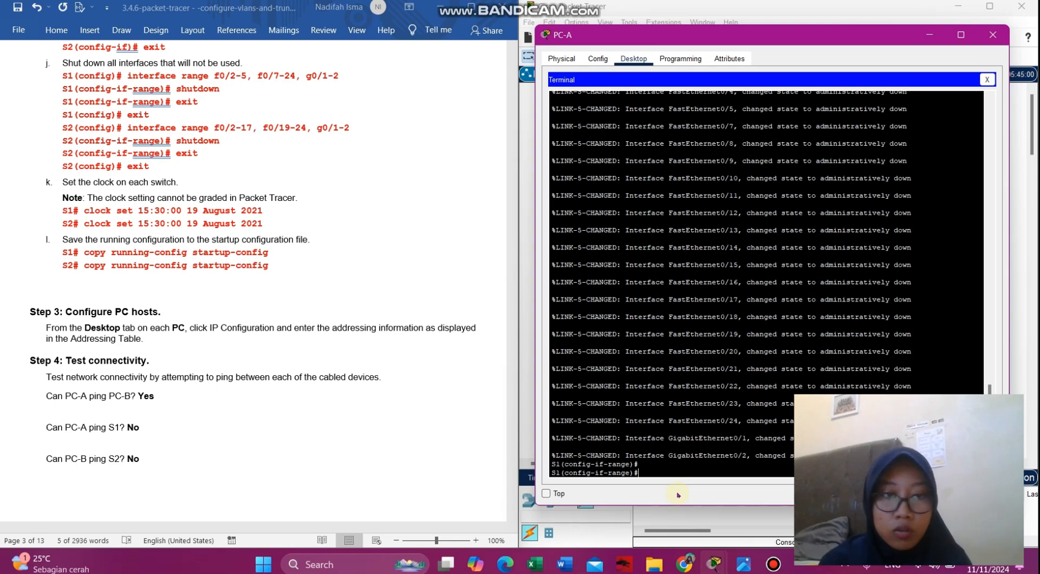
{"action": "type", "text": "exit"}
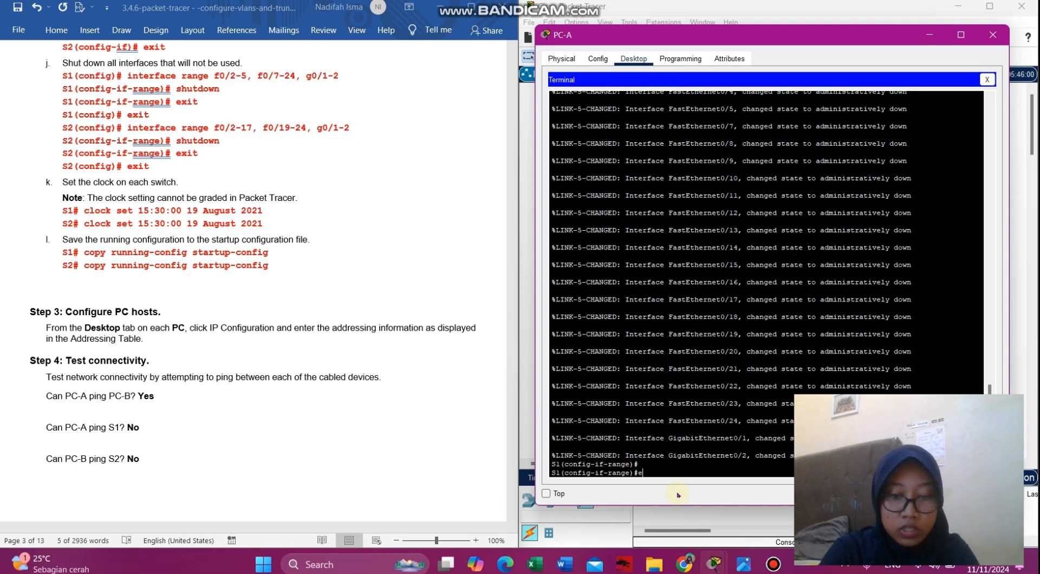
{"action": "key", "text": "Return"}
{"action": "type", "text": "exit"}
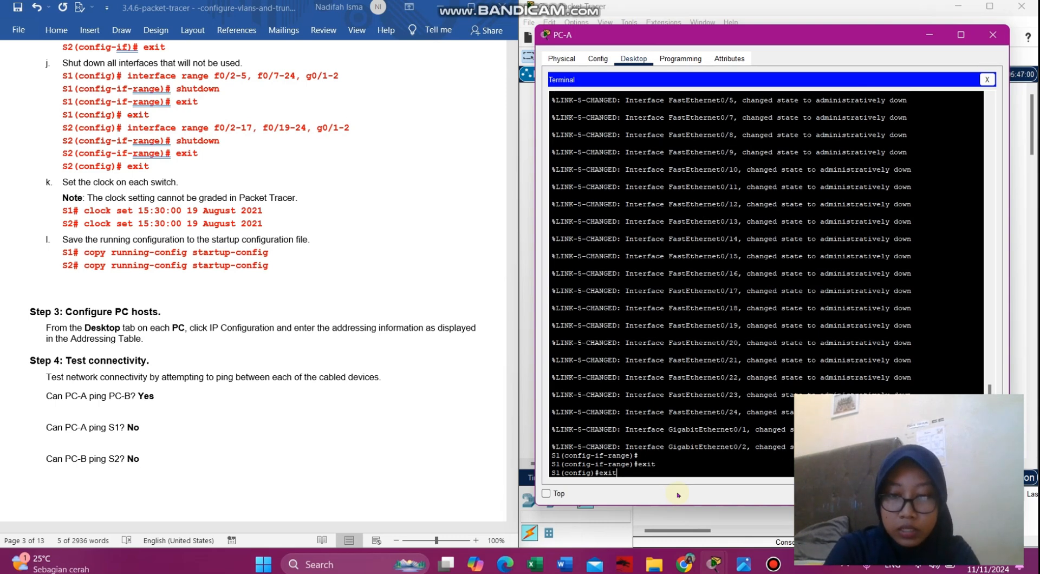
{"action": "key", "text": "Return"}
{"action": "key", "text": "Return"}
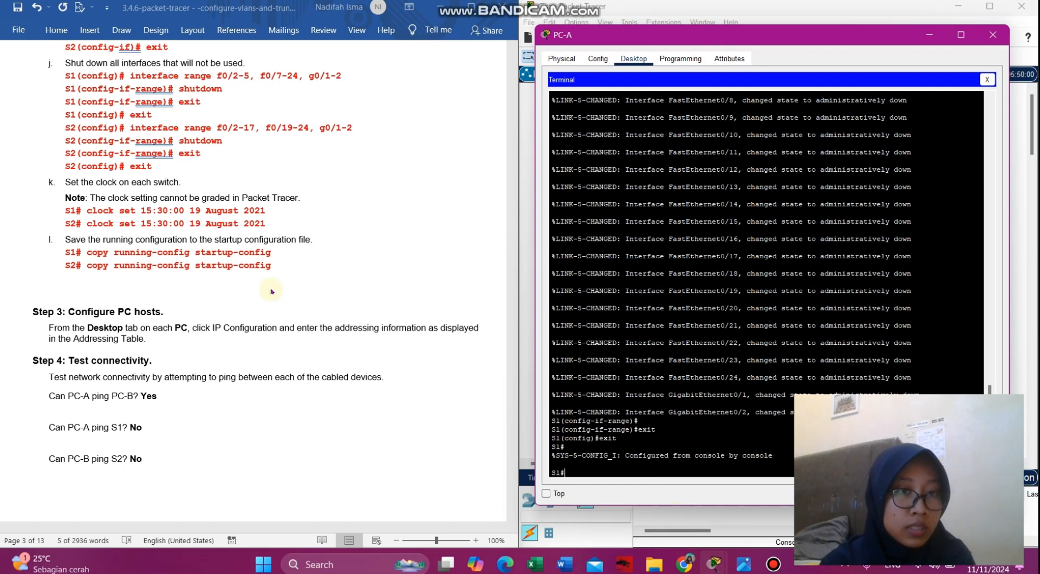
- Set S1's clock to 15:30:00 19 August 2021 using the pasted clock set command
{"action": "scroll", "coordinate": [131, 259], "scroll_direction": "up", "scroll_amount": 3}
{"action": "scroll", "coordinate": [131, 259], "scroll_direction": "down", "scroll_amount": 6}
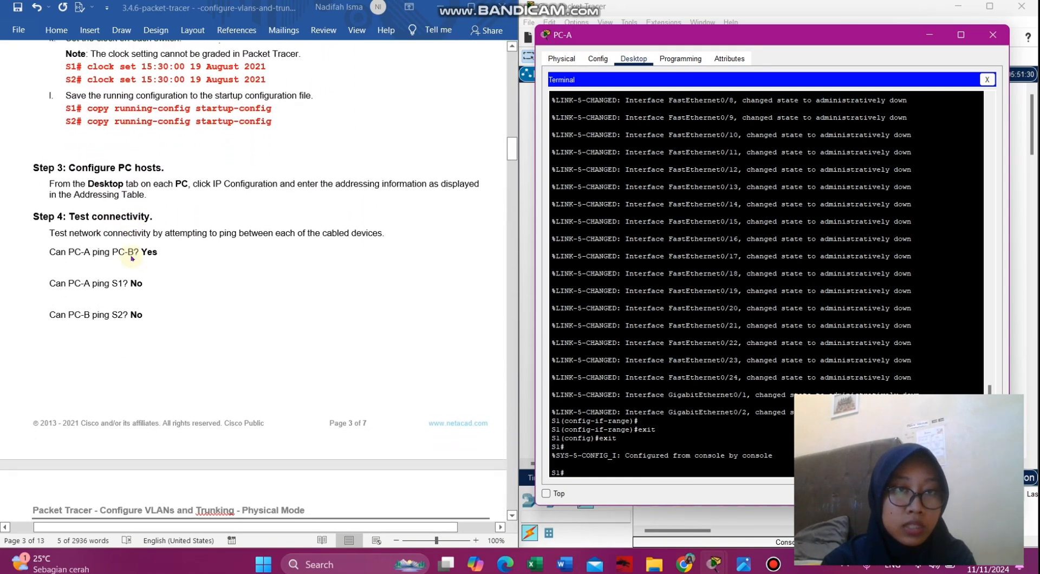
{"action": "left_click", "coordinate": [255, 68]}
{"action": "left_click_drag", "start_coordinate": [274, 67], "coordinate": [88, 66]}
{"action": "key", "text": "ctrl+c"}
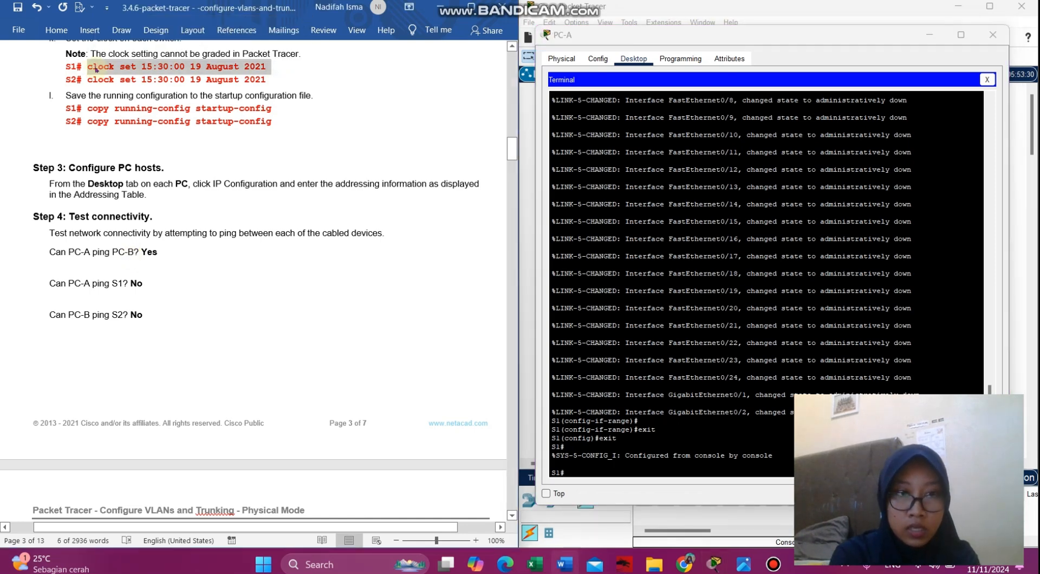
{"action": "left_click", "coordinate": [700, 478]}
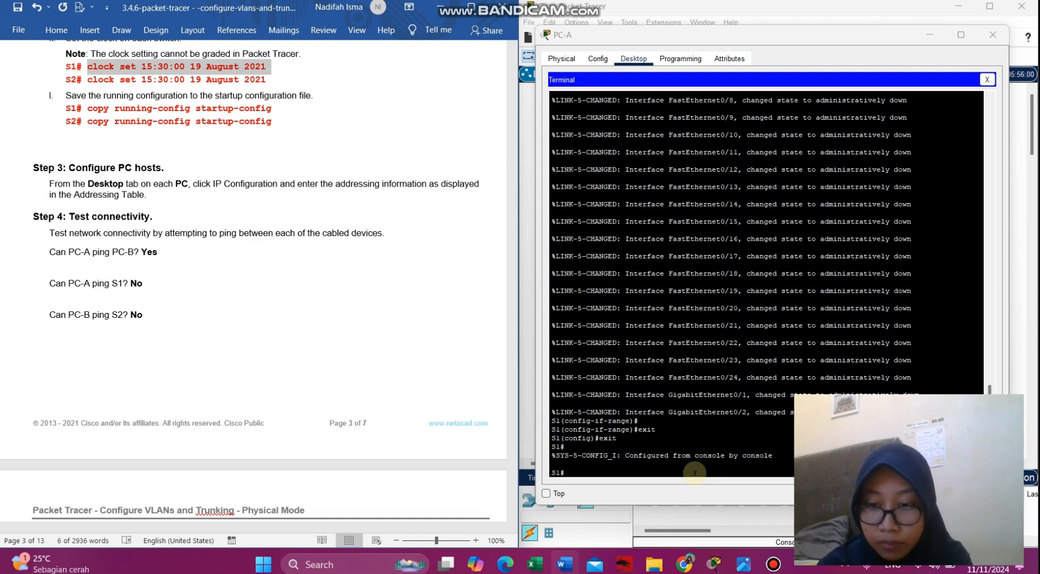
{"action": "right_click", "coordinate": [696, 475]}
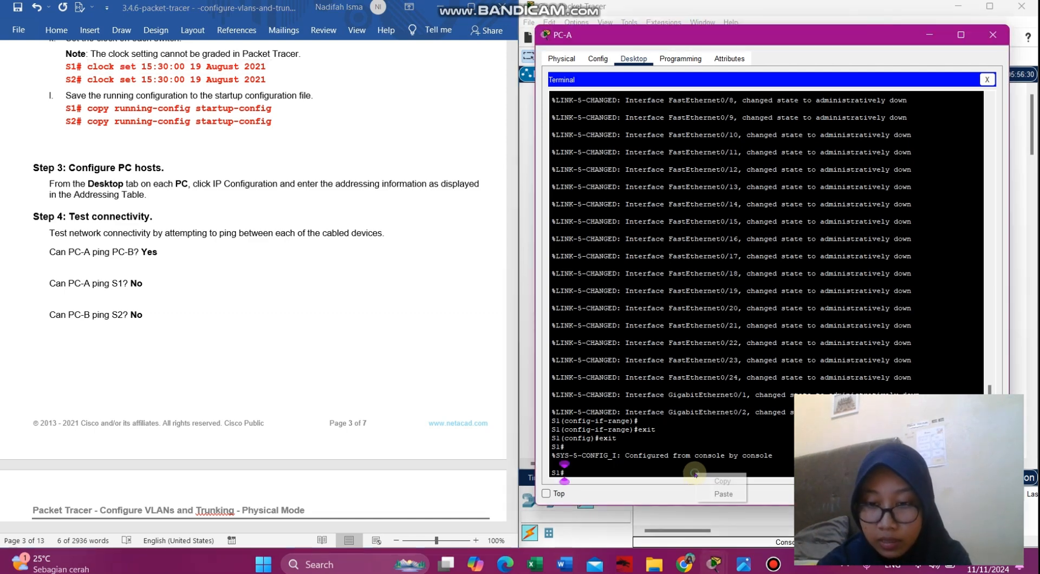
{"action": "left_click", "coordinate": [721, 494]}
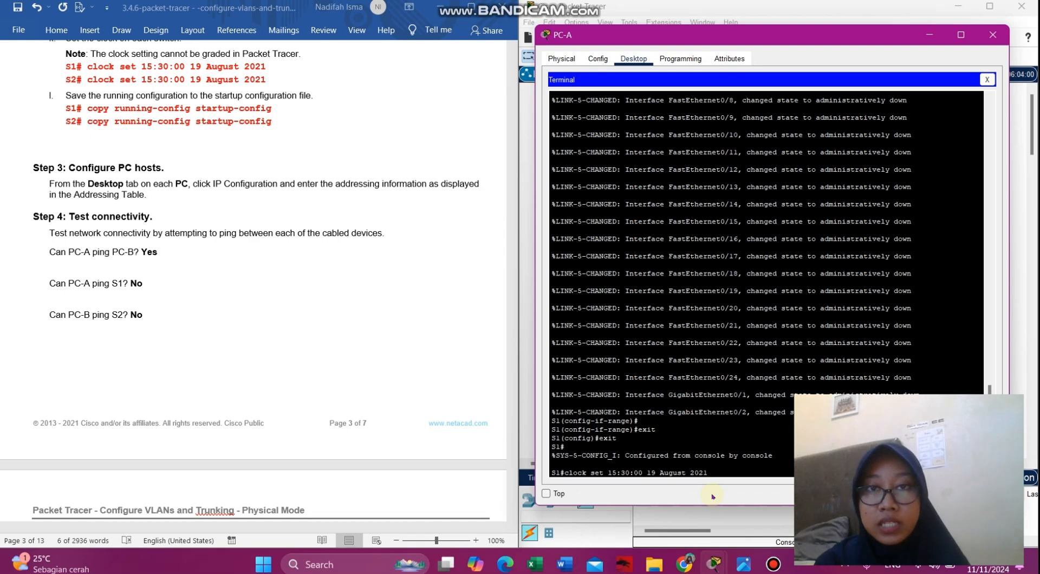
{"action": "key", "text": "Return"}
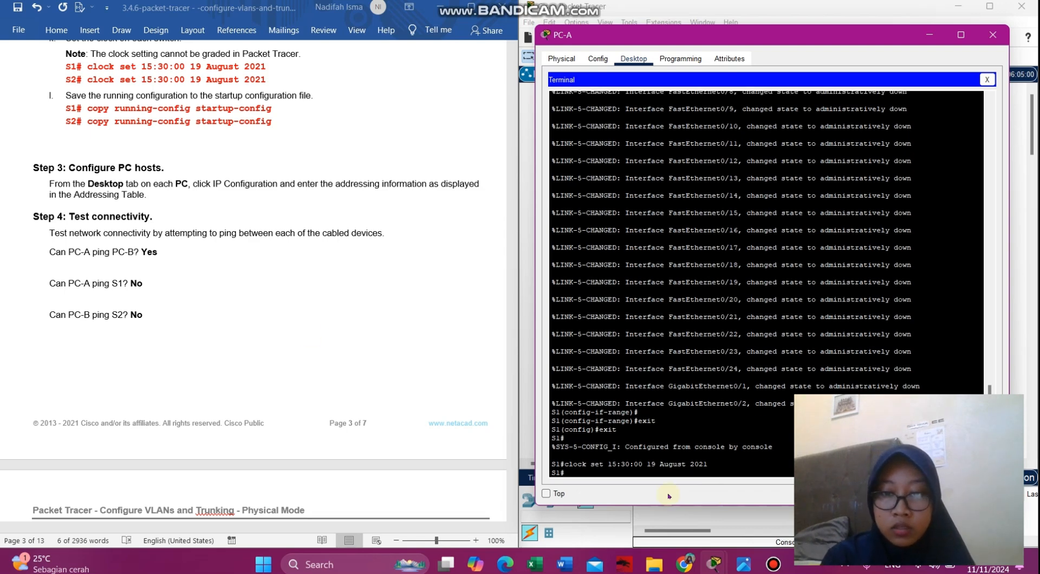
- Save the configuration with copy running-config startup-config, accepting the default filename
{"action": "left_click", "coordinate": [280, 122]}
{"action": "left_click_drag", "start_coordinate": [276, 121], "coordinate": [96, 129]}
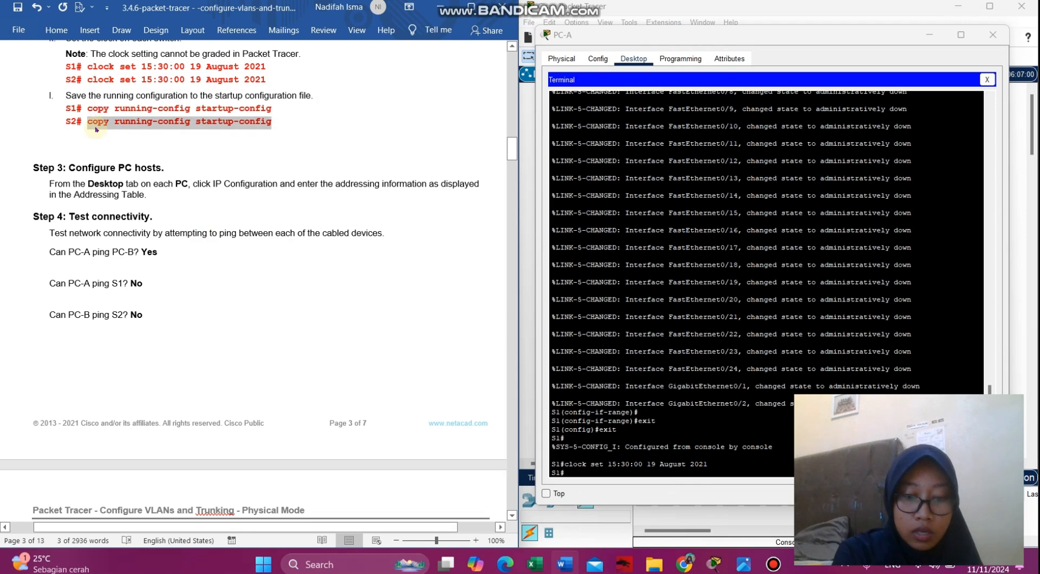
{"action": "left_click", "coordinate": [628, 471]}
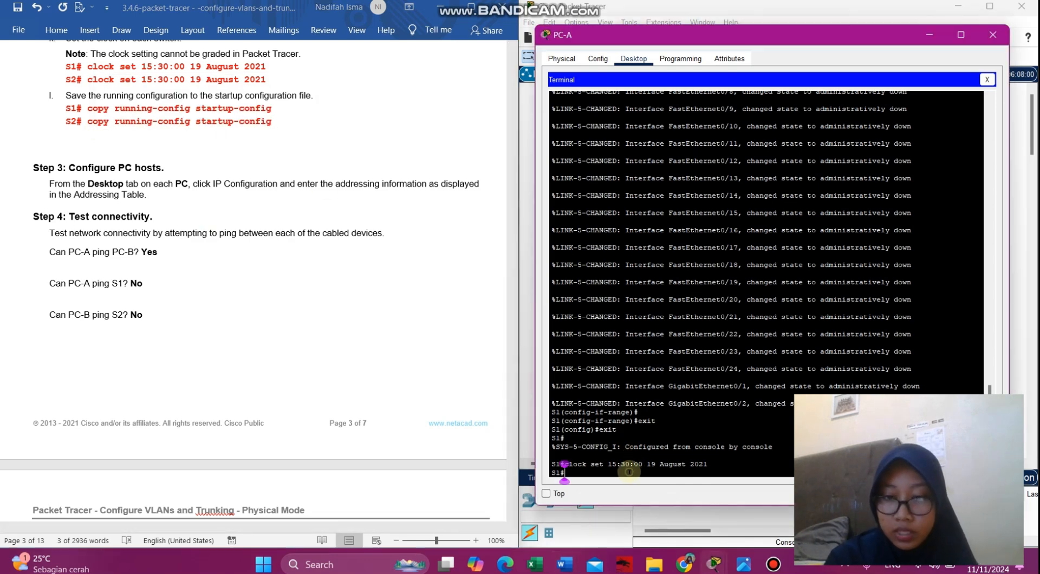
{"action": "right_click", "coordinate": [628, 471]}
{"action": "left_click", "coordinate": [652, 490]}
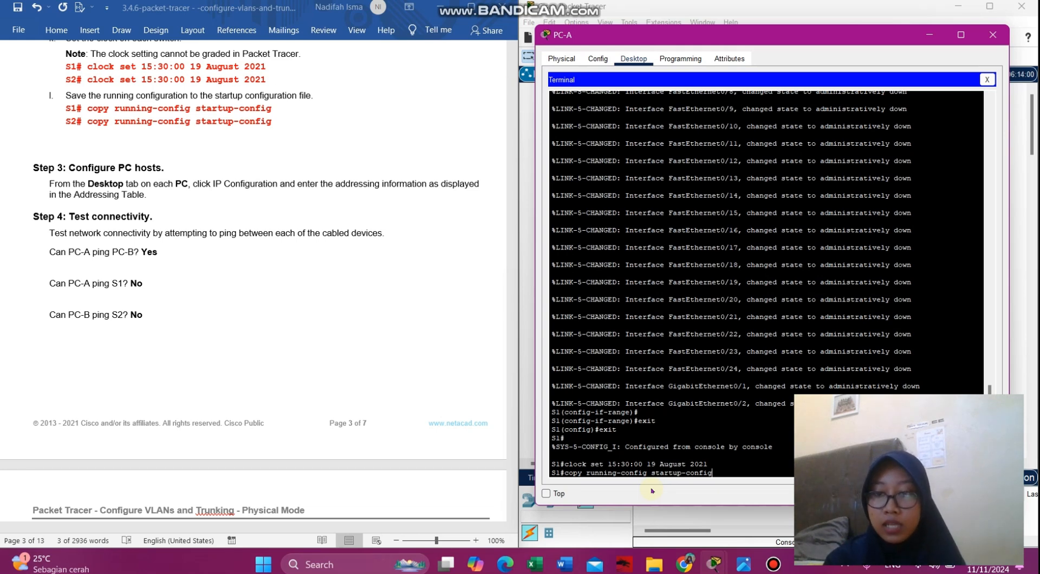
{"action": "key", "text": "Return"}
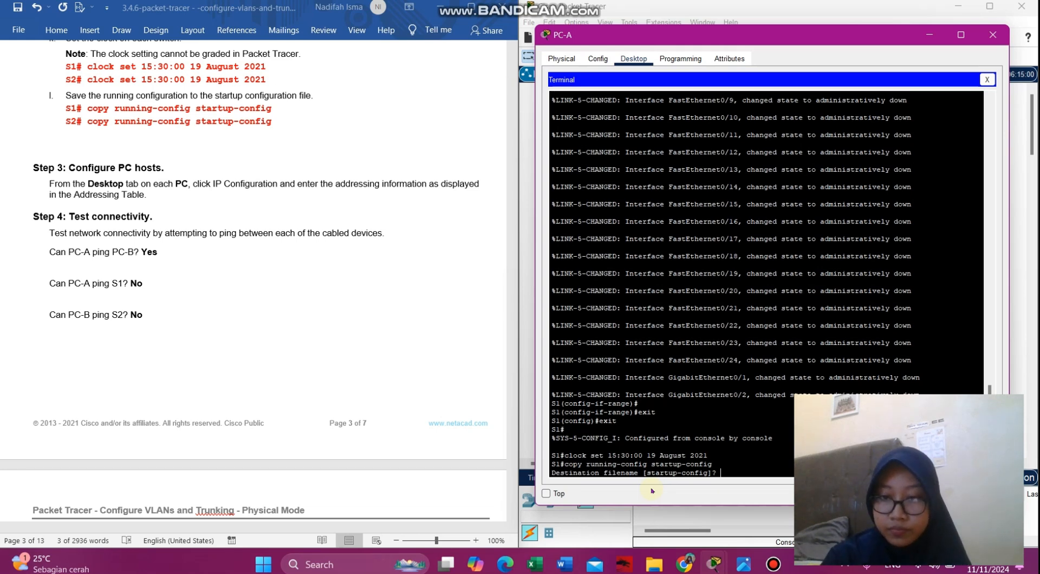
{"action": "key", "text": "Return"}
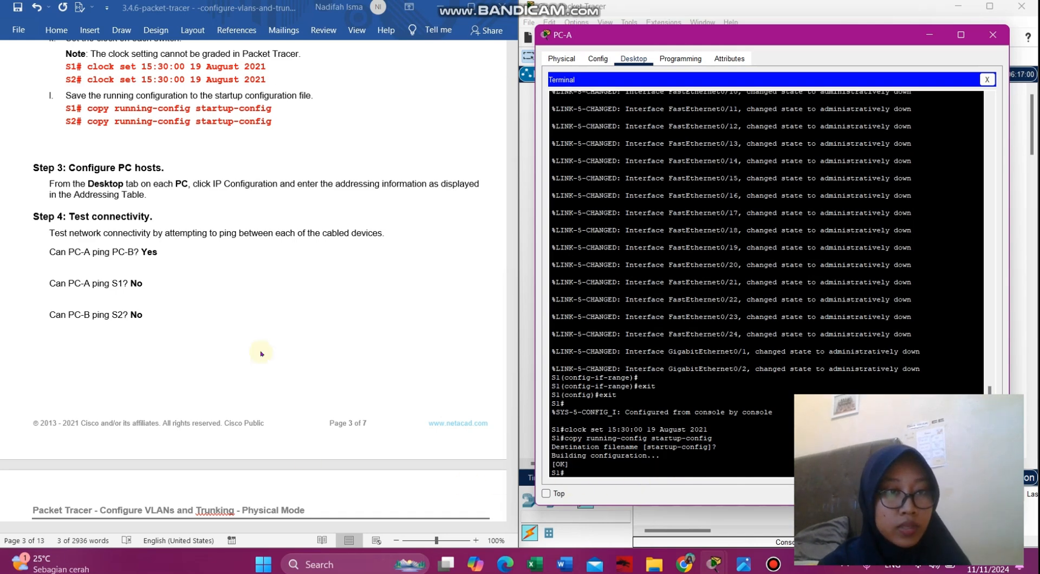
- Review the earlier switch steps in the Word handout, then move PC-A's window aside to reveal the topology
{"action": "scroll", "coordinate": [261, 353], "scroll_direction": "down", "scroll_amount": 3}
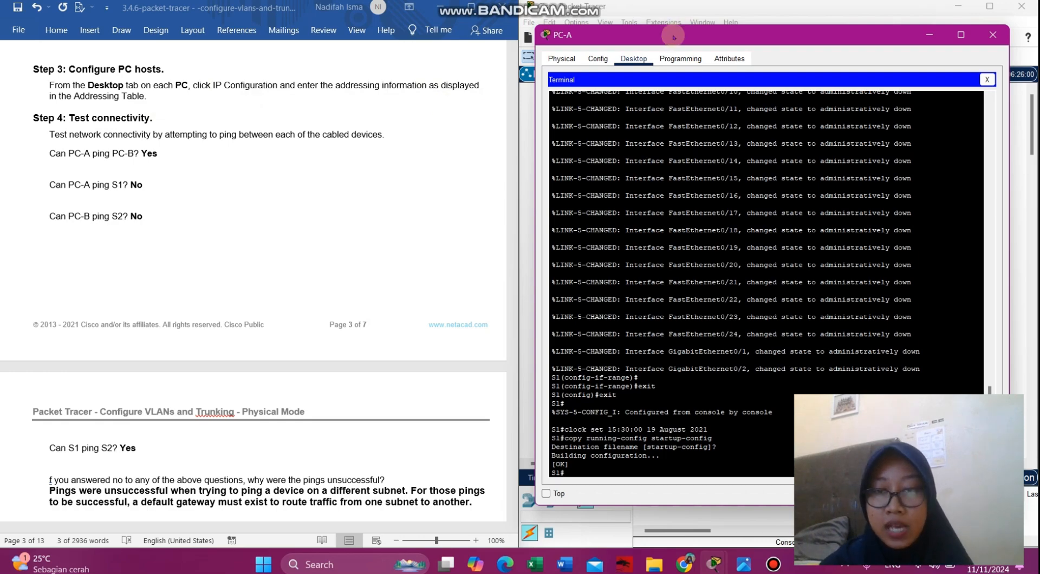
{"action": "scroll", "coordinate": [298, 132], "scroll_direction": "up", "scroll_amount": 15}
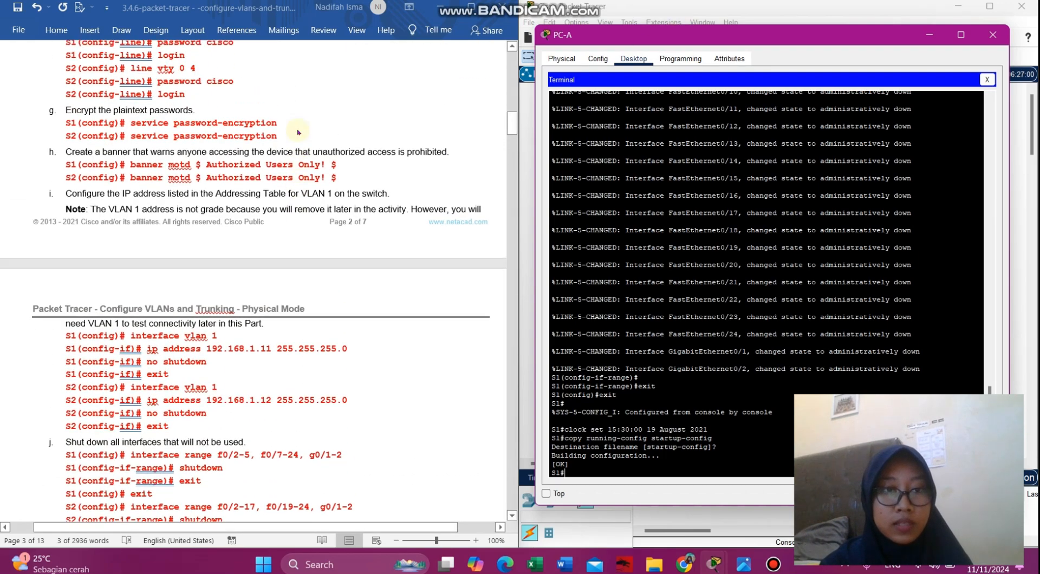
{"action": "scroll", "coordinate": [299, 132], "scroll_direction": "up", "scroll_amount": 3}
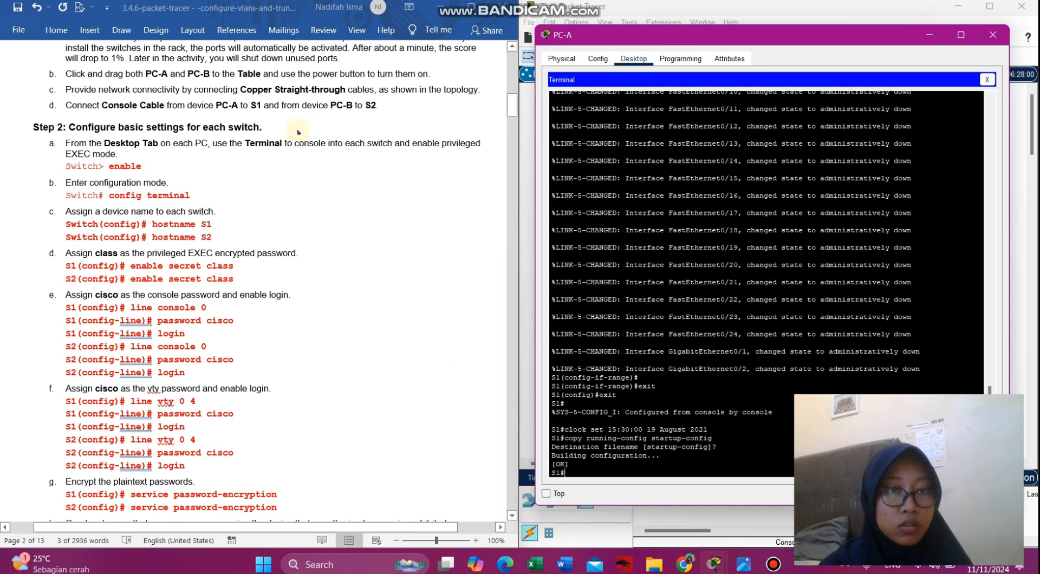
{"action": "left_click", "coordinate": [68, 282]}
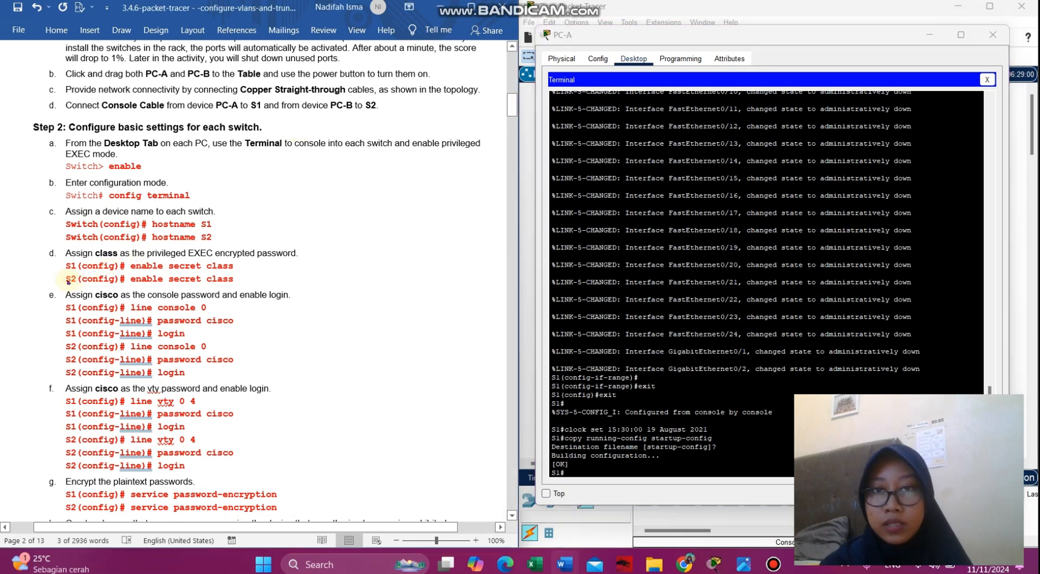
{"action": "left_click_drag", "start_coordinate": [681, 34], "coordinate": [152, 43]}
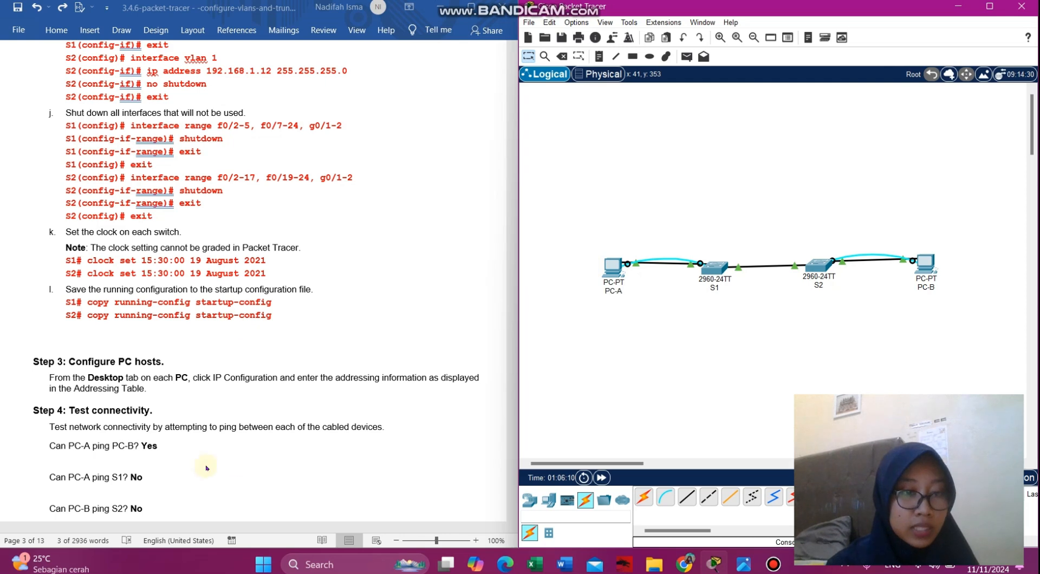
- Open PC-A's Command Prompt and begin typing a 'ping' command
{"action": "scroll", "coordinate": [248, 503], "scroll_direction": "down", "scroll_amount": 2}
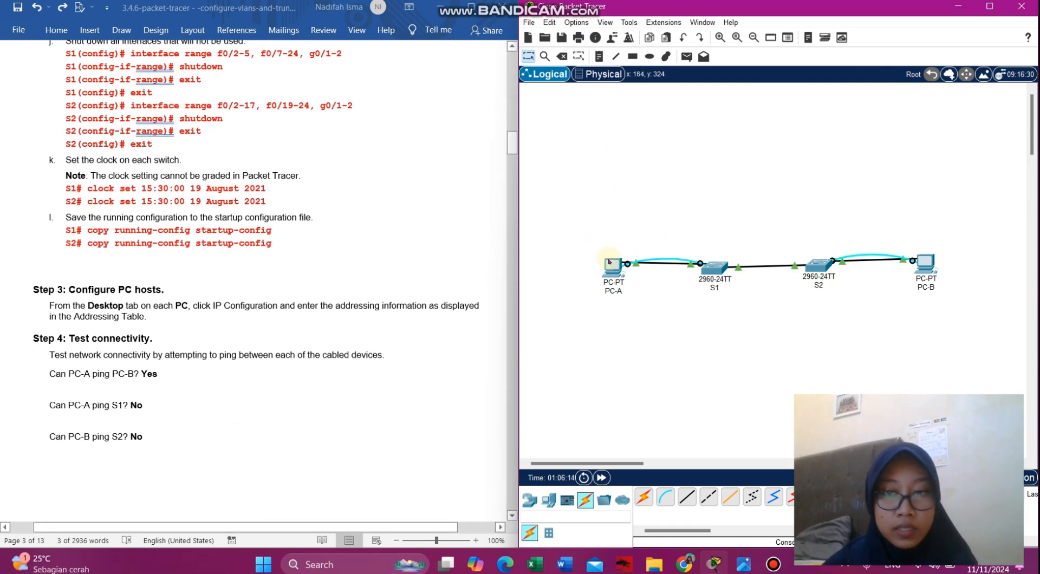
{"action": "left_click", "coordinate": [611, 265]}
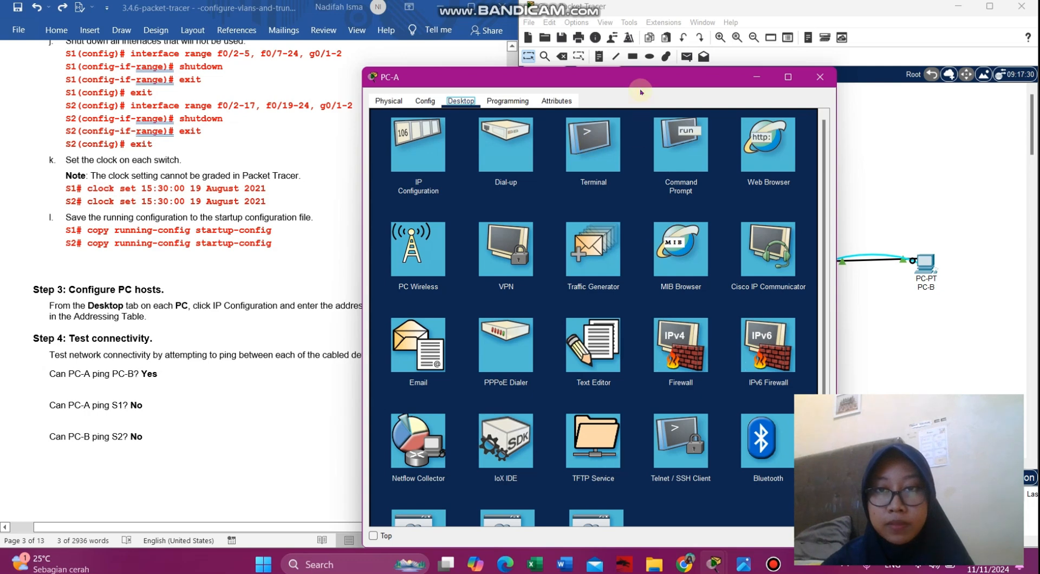
{"action": "left_click_drag", "start_coordinate": [641, 86], "coordinate": [616, 51]}
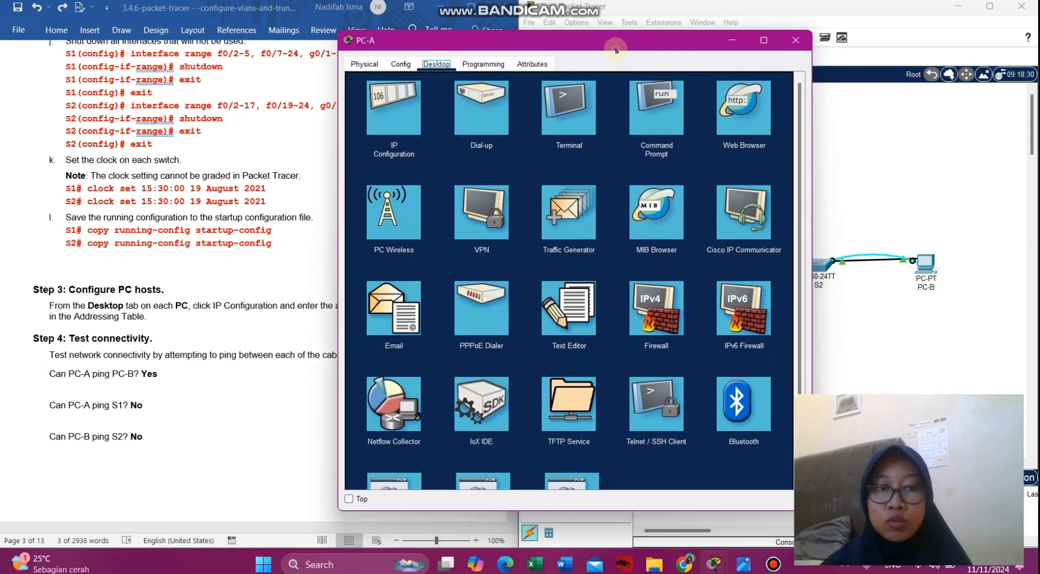
{"action": "left_click", "coordinate": [674, 91]}
{"action": "type", "text": "ping"}
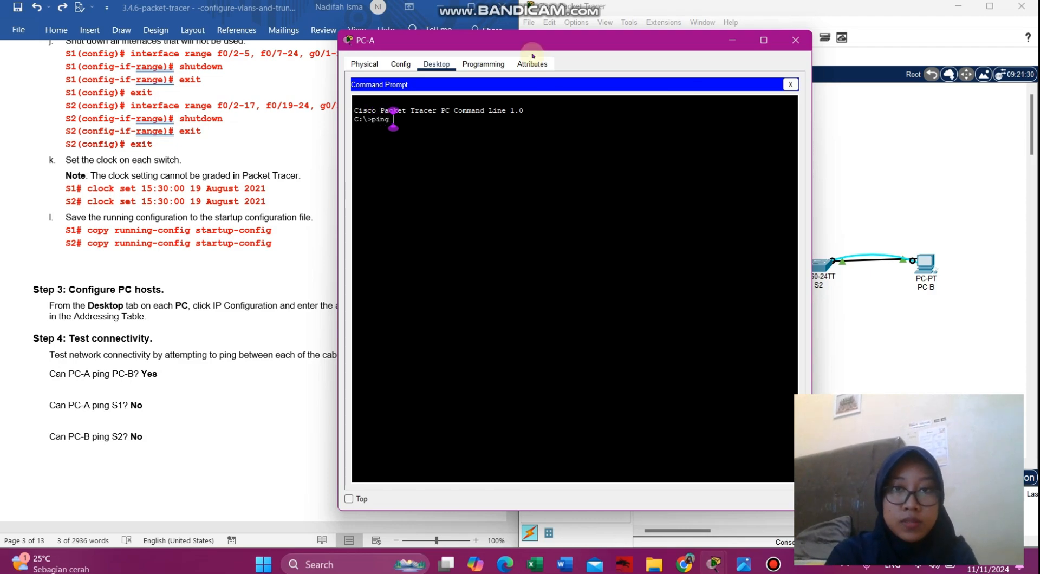
- Select PC-B's IP address 192.168.10.4 in the handout's Addressing Table
{"action": "left_click_drag", "start_coordinate": [536, 45], "coordinate": [669, 48]}
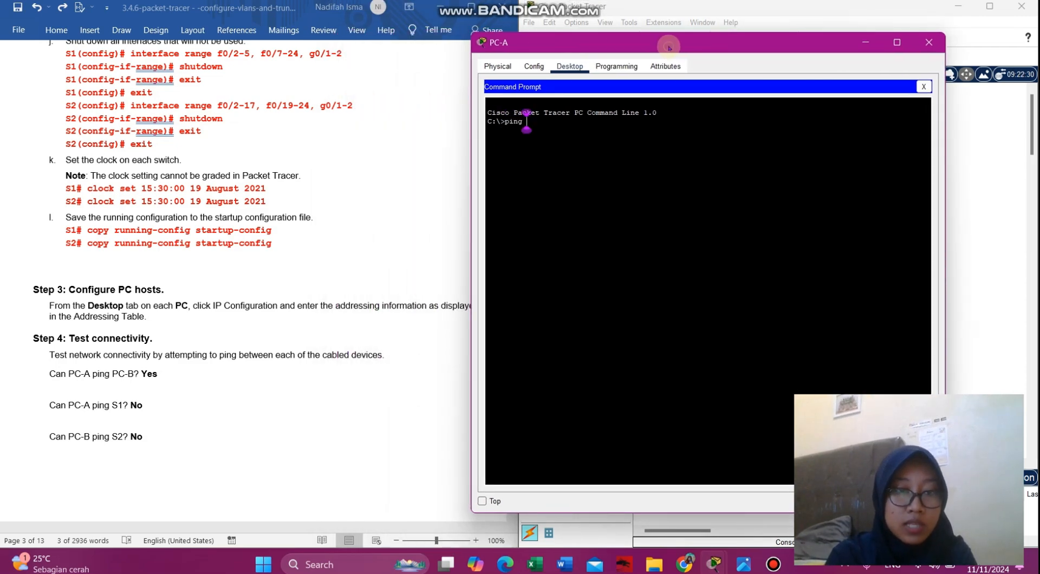
{"action": "scroll", "coordinate": [128, 167], "scroll_direction": "up", "scroll_amount": 20}
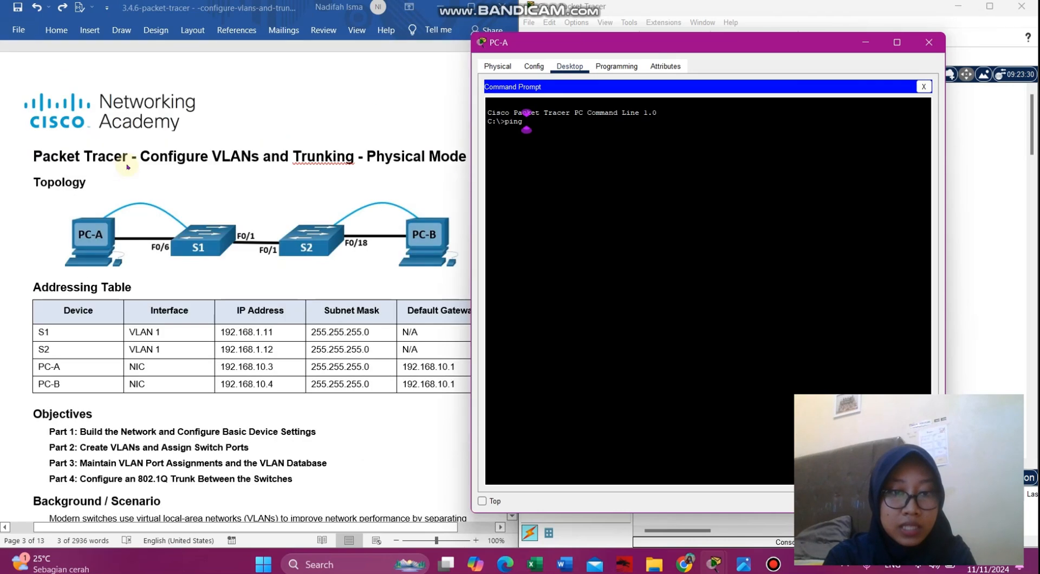
{"action": "left_click", "coordinate": [375, 386]}
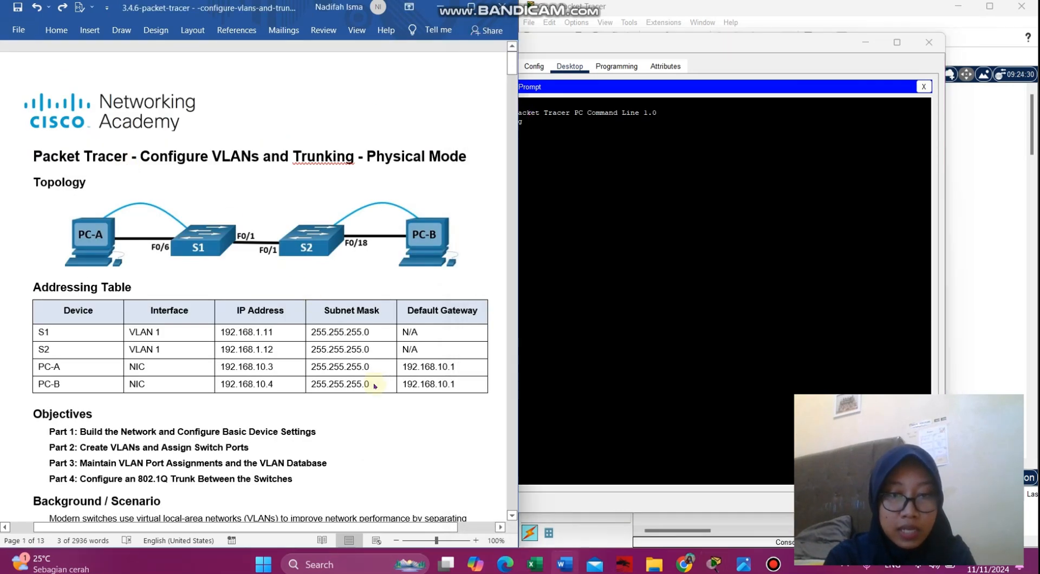
{"action": "left_click_drag", "start_coordinate": [283, 388], "coordinate": [227, 386]}
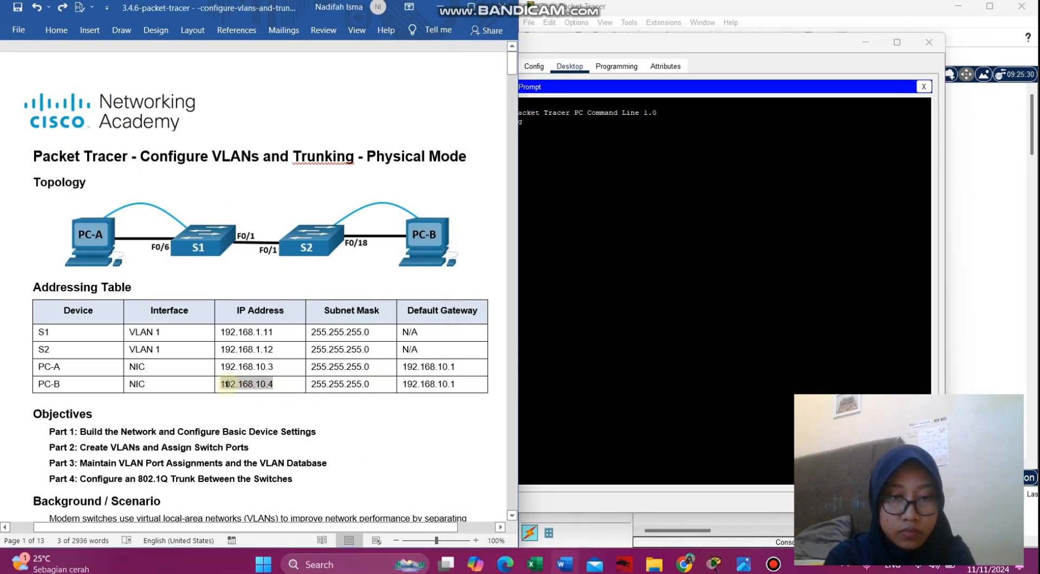
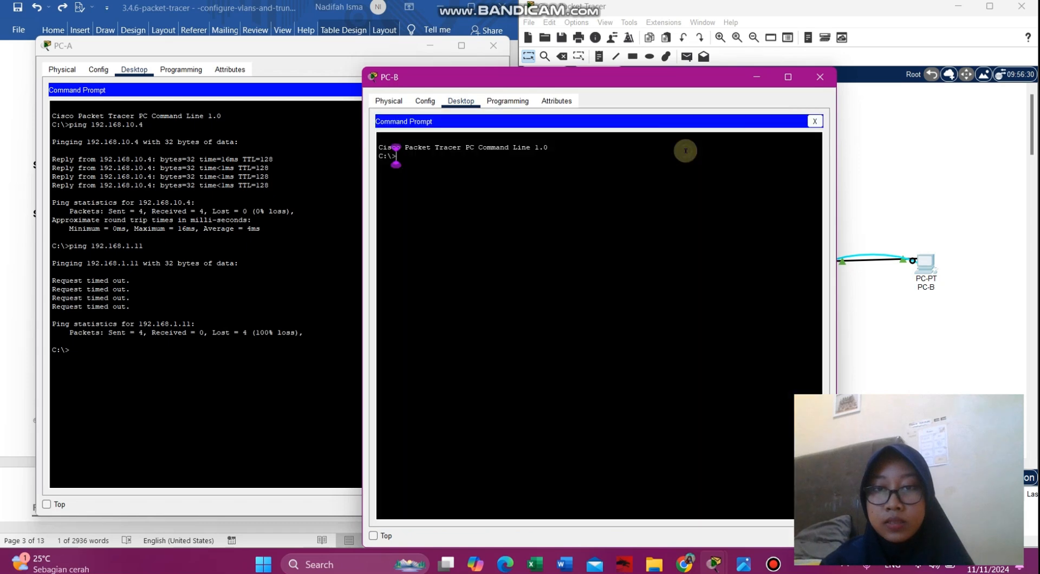
- Start a ping command in PC-B's prompt and copy S2's address 192.168.1.12 from the handout
{"action": "type", "text": "ping"}
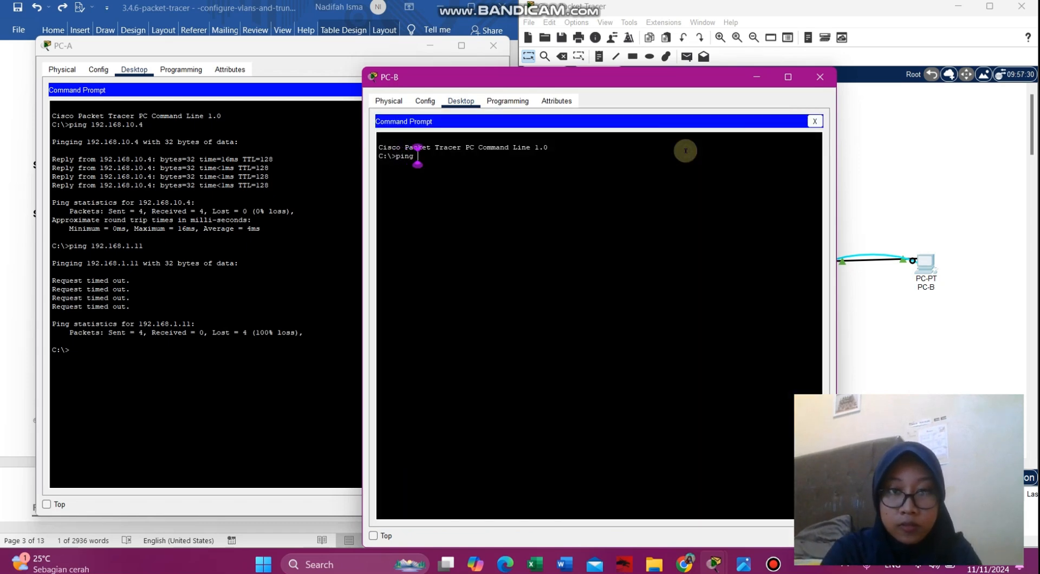
{"action": "left_click_drag", "start_coordinate": [582, 82], "coordinate": [757, 56]}
{"action": "left_click", "coordinate": [430, 45]}
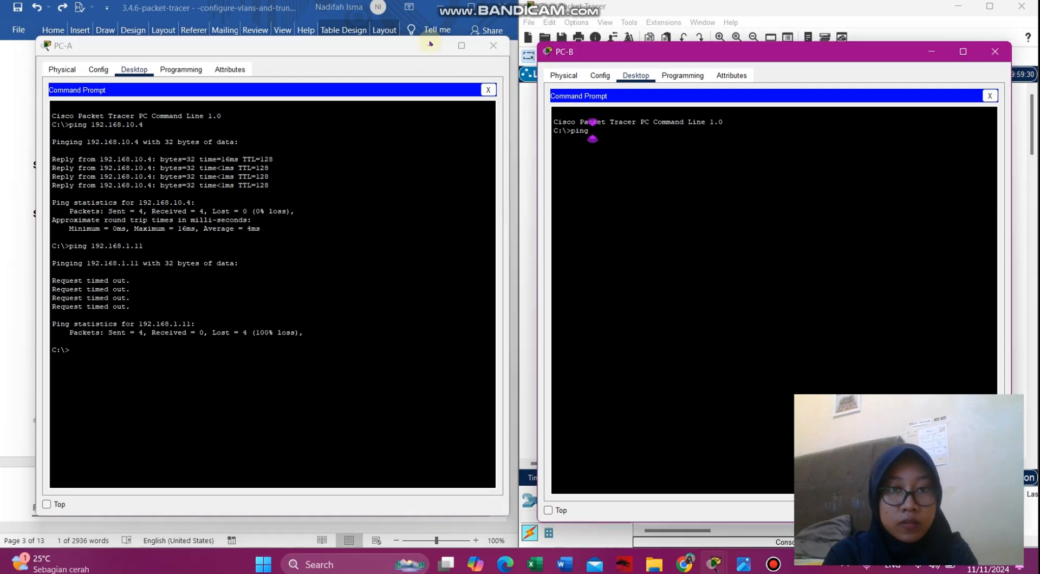
{"action": "scroll", "coordinate": [379, 127], "scroll_direction": "up", "scroll_amount": 20}
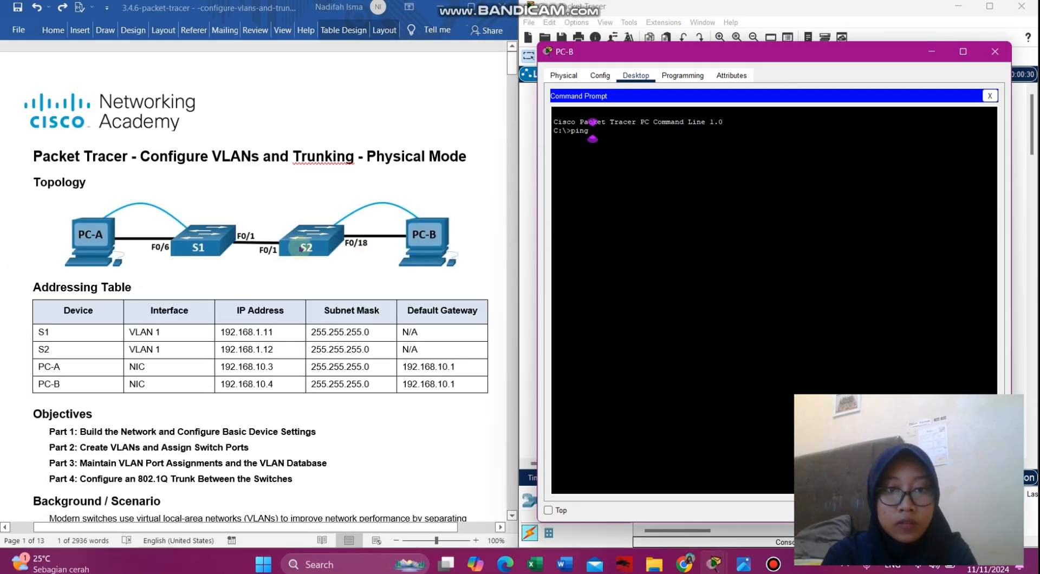
{"action": "left_click", "coordinate": [312, 364]}
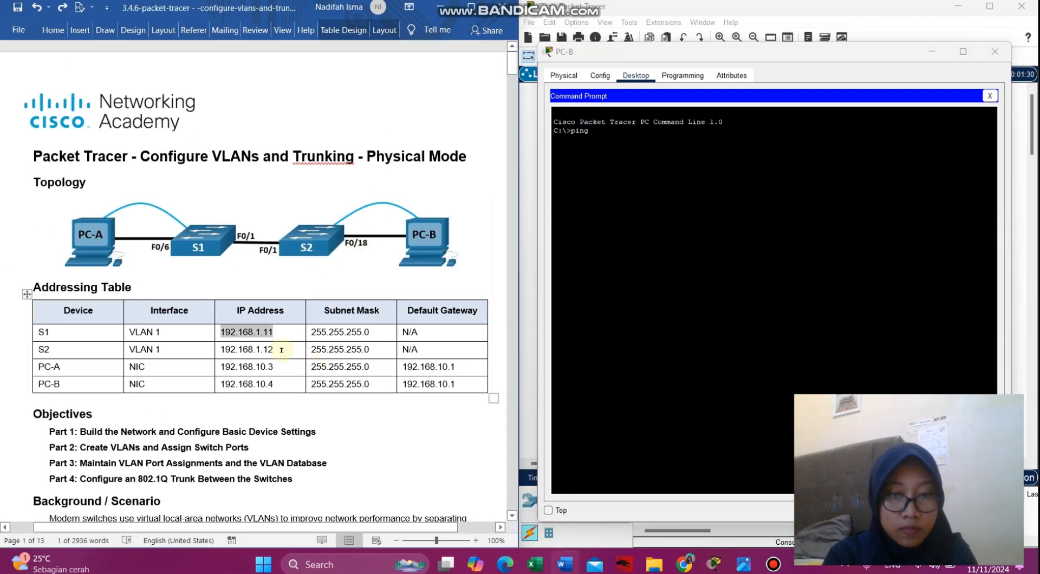
{"action": "left_click_drag", "start_coordinate": [273, 349], "coordinate": [222, 350]}
{"action": "key", "text": "ctrl+c"}
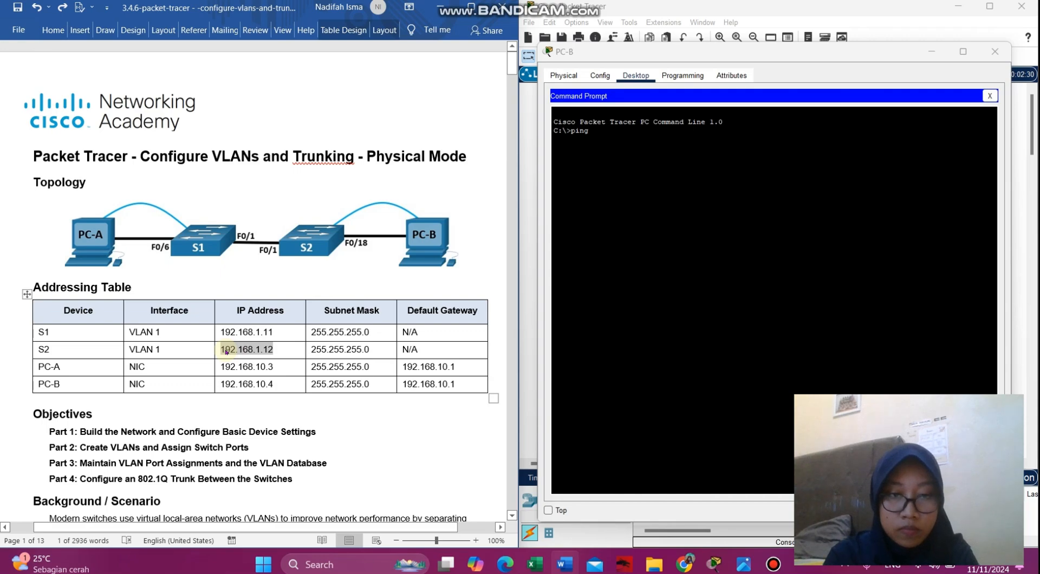
- Ping 192.168.1.12 from PC-B, see all four packets lost, and close PC-B's window
{"action": "left_click", "coordinate": [644, 133]}
{"action": "right_click", "coordinate": [645, 134]}
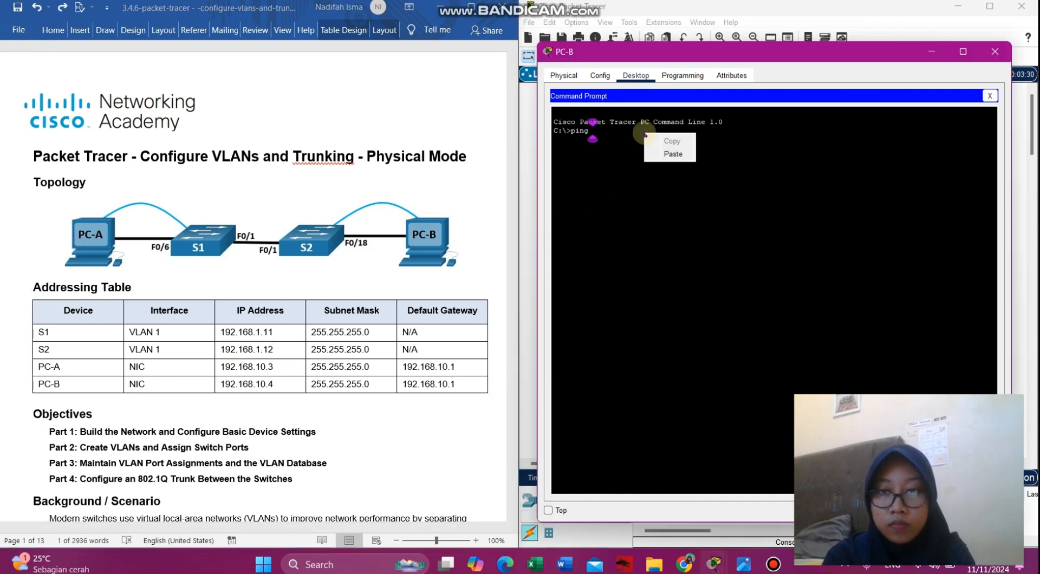
{"action": "left_click", "coordinate": [672, 153]}
{"action": "key", "text": "Return"}
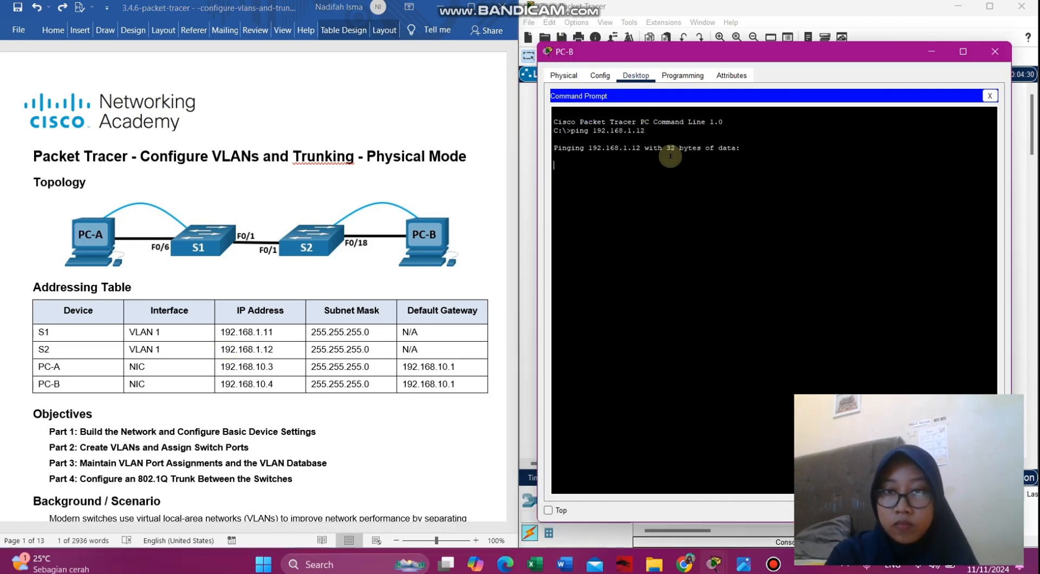
{"action": "scroll", "coordinate": [406, 336], "scroll_direction": "down", "scroll_amount": 15}
{"action": "scroll", "coordinate": [409, 338], "scroll_direction": "down", "scroll_amount": 20}
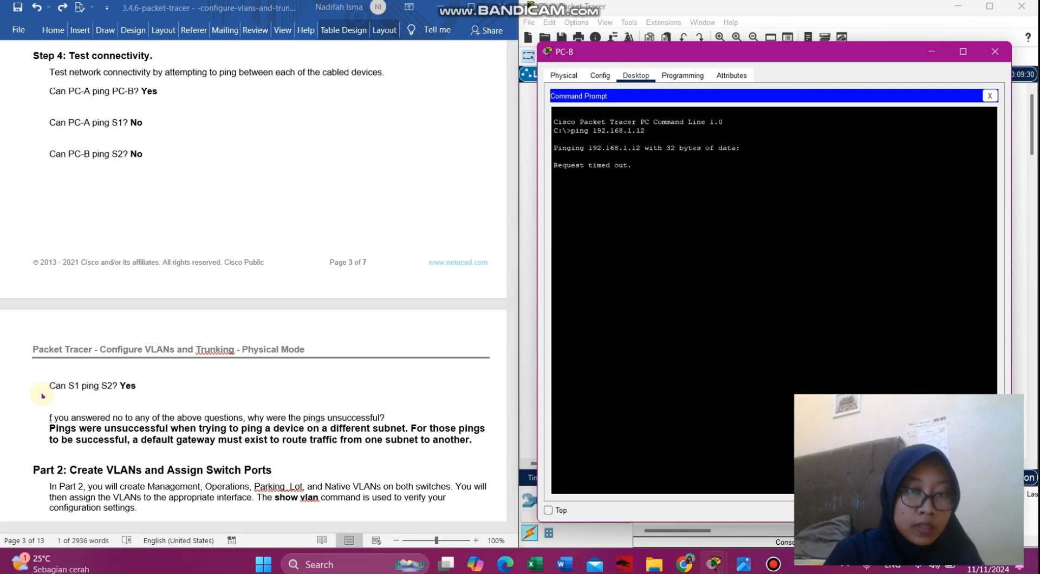
{"action": "scroll", "coordinate": [42, 396], "scroll_direction": "down", "scroll_amount": 8}
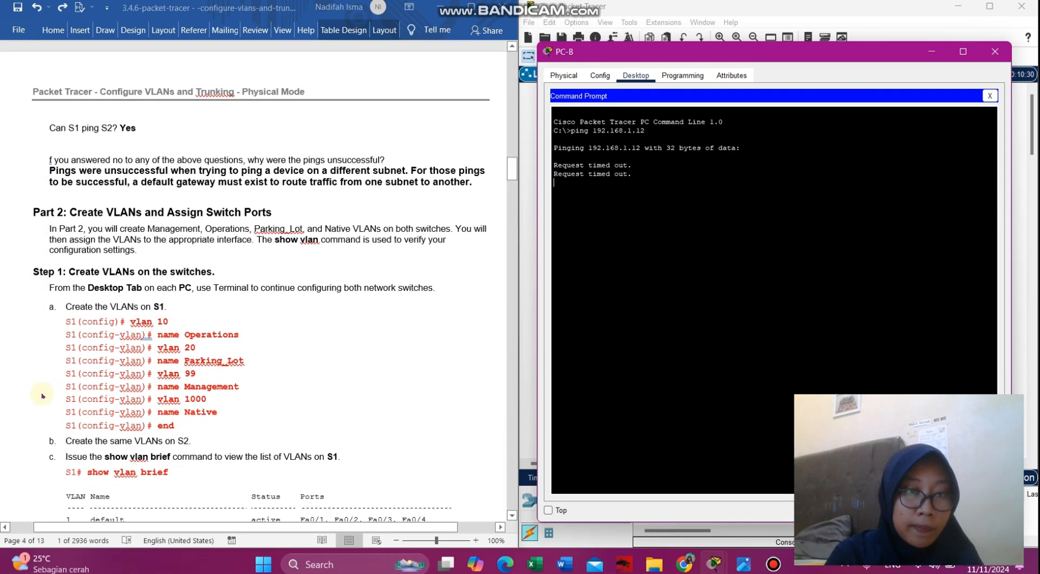
{"action": "scroll", "coordinate": [42, 395], "scroll_direction": "down", "scroll_amount": 3}
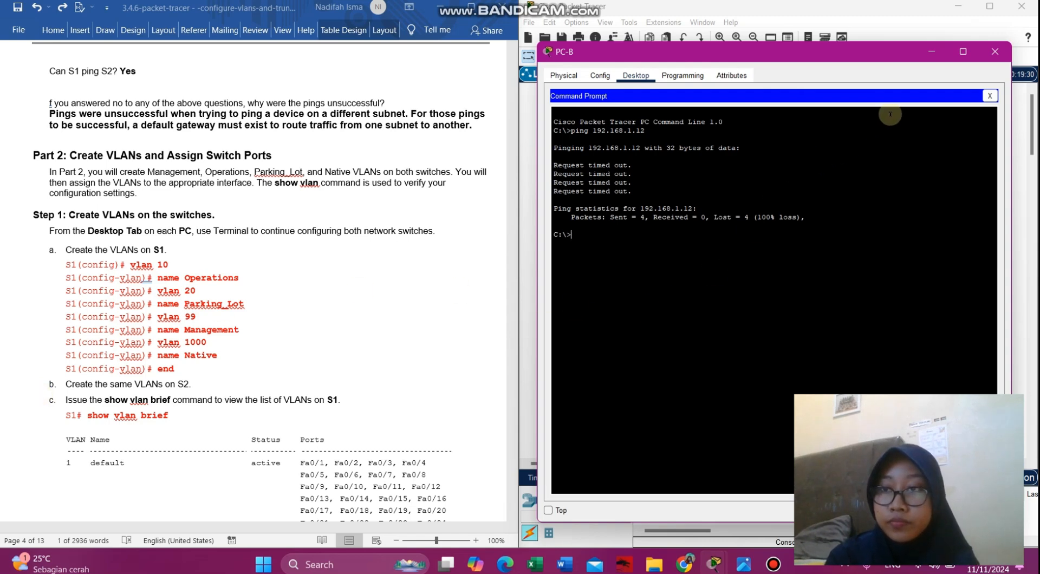
{"action": "left_click", "coordinate": [994, 52]}
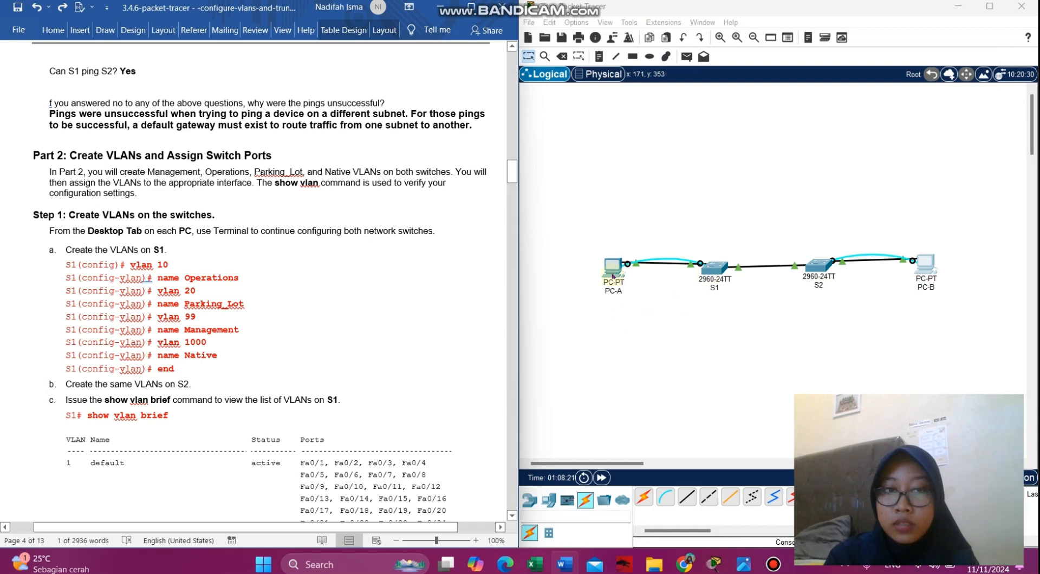
- Replace PC-A's Command Prompt with a Terminal session to S1's console using default settings
{"action": "left_click", "coordinate": [613, 274]}
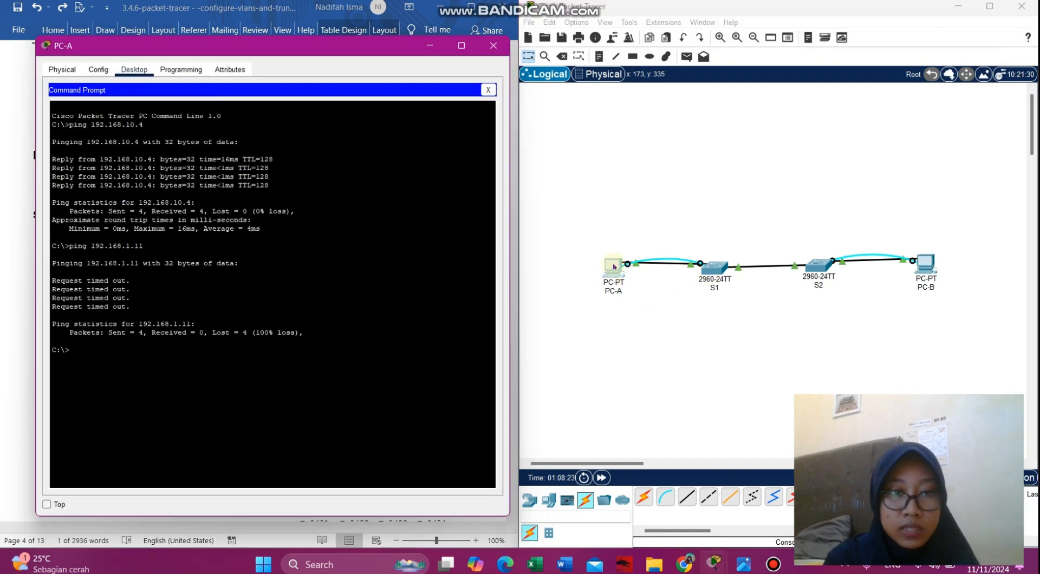
{"action": "left_click_drag", "start_coordinate": [298, 47], "coordinate": [770, 46]}
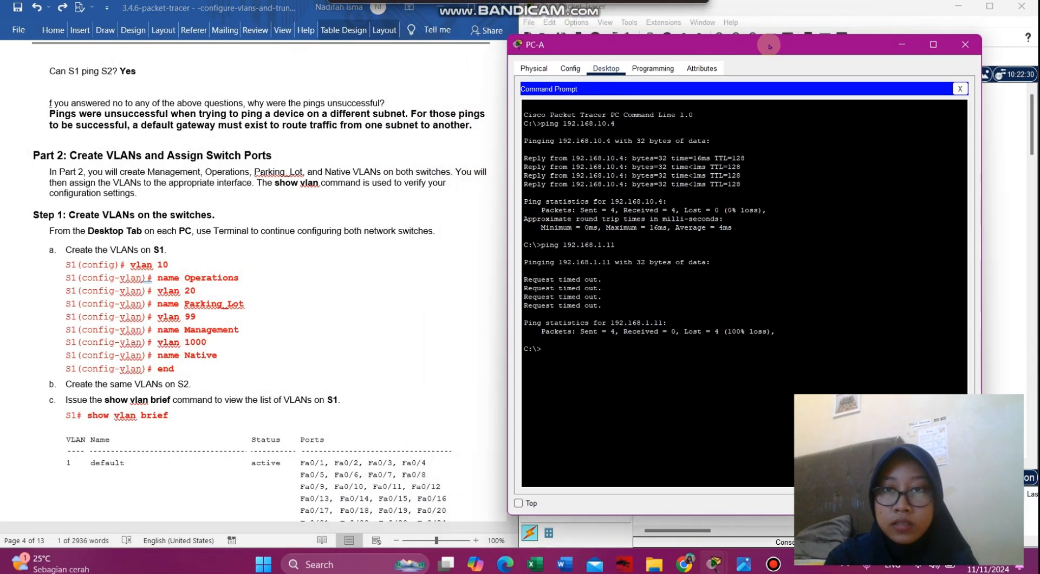
{"action": "left_click", "coordinate": [959, 89]}
{"action": "left_click", "coordinate": [750, 127]}
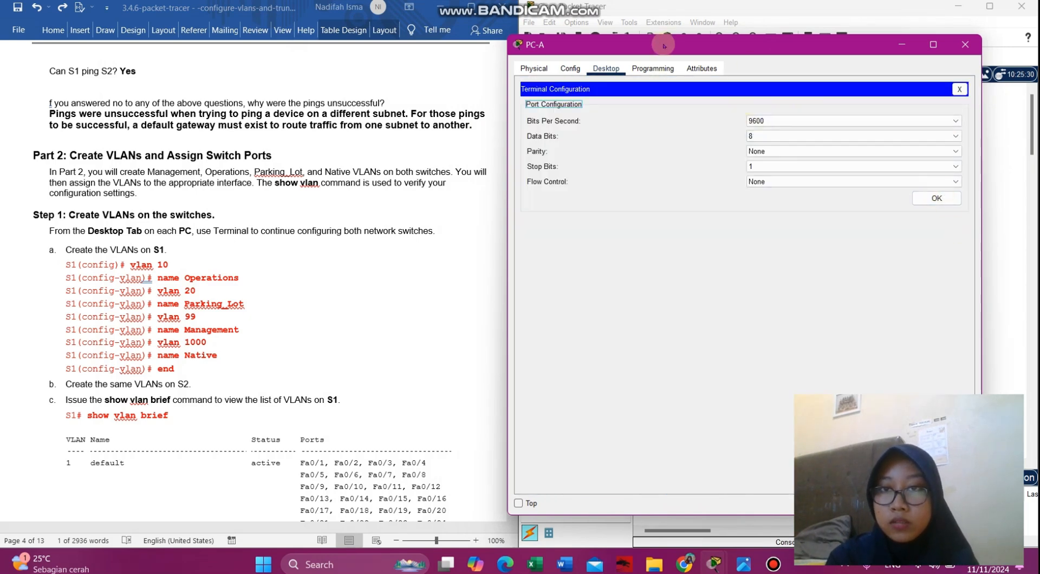
{"action": "left_click_drag", "start_coordinate": [664, 46], "coordinate": [711, 34]}
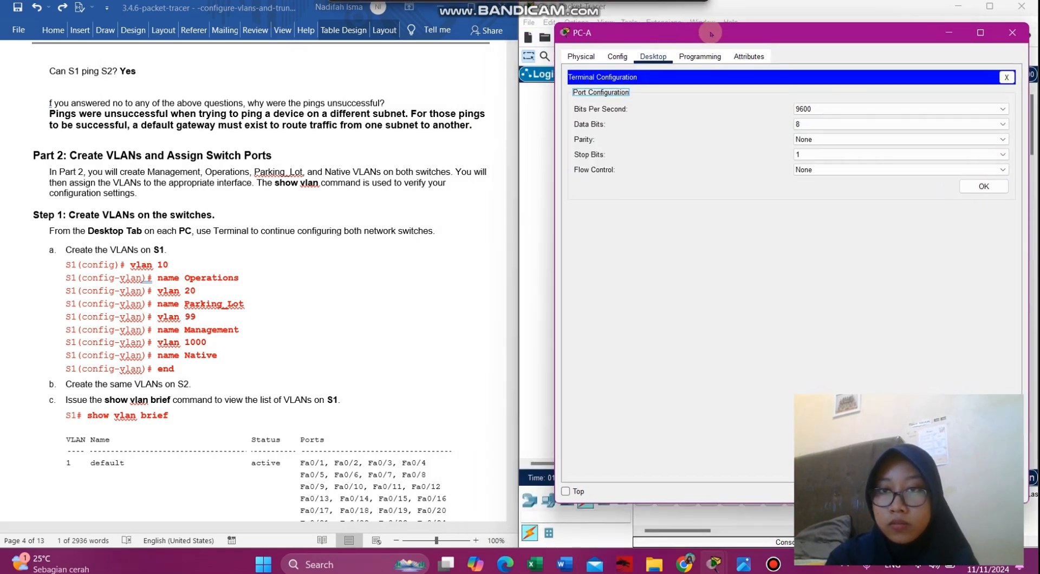
{"action": "left_click", "coordinate": [983, 187]}
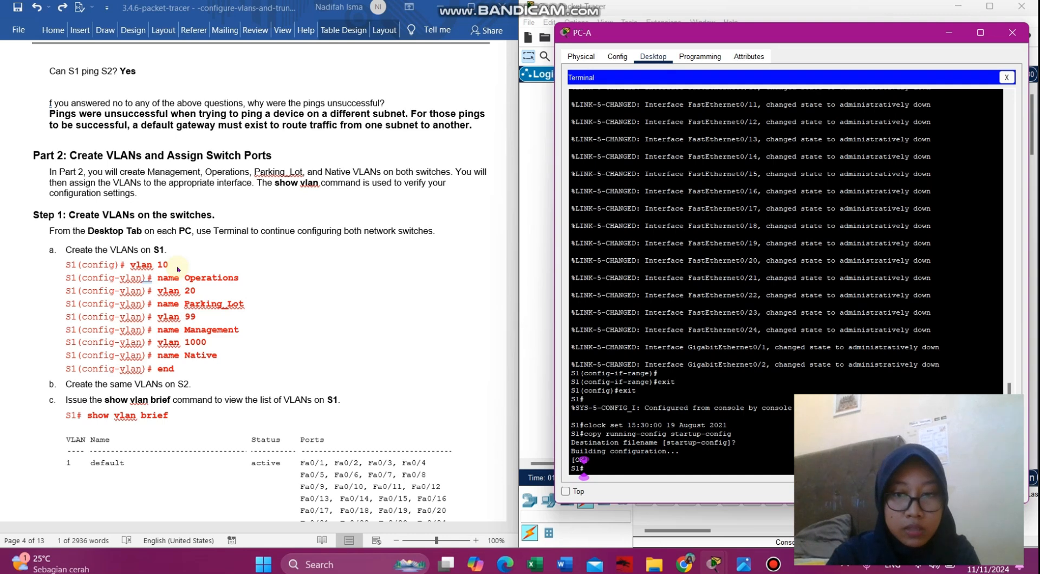
- Enter global configuration on S1 and create VLAN 10 named Operations
{"action": "type", "text": "conf terminal"}
{"action": "key", "text": "Return"}
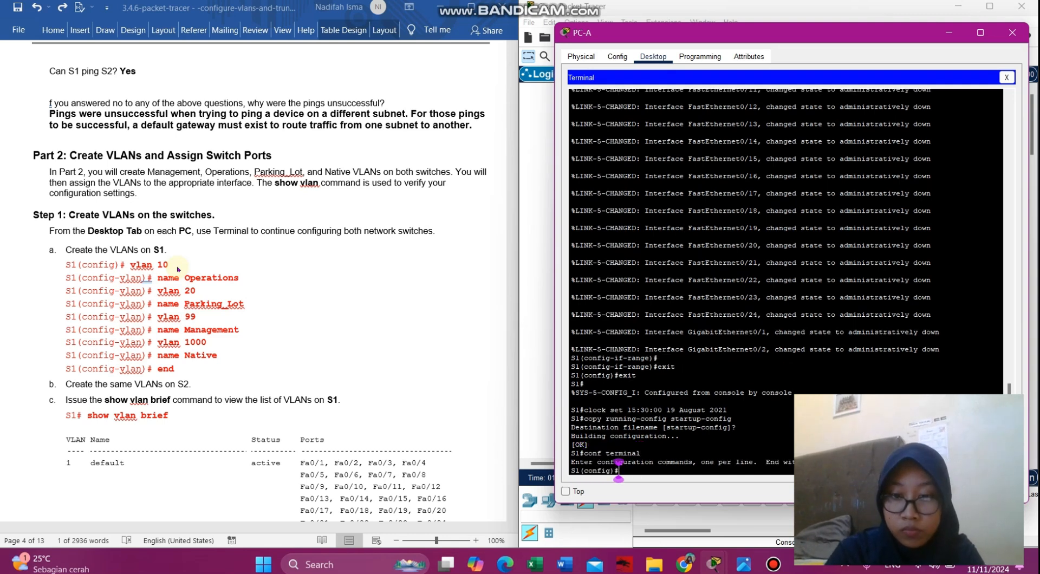
{"action": "type", "text": "vlan 10"}
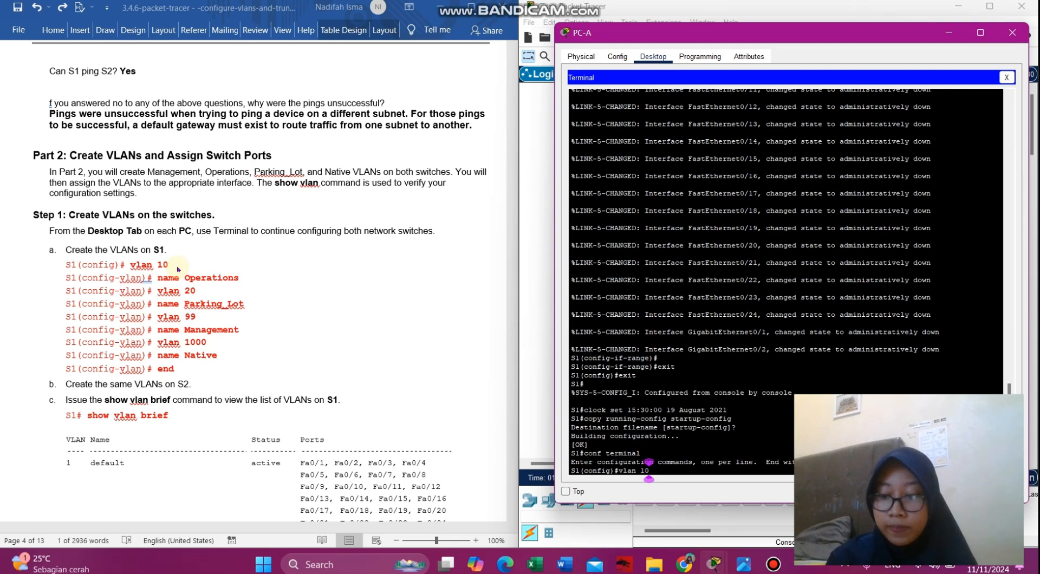
{"action": "key", "text": "Return"}
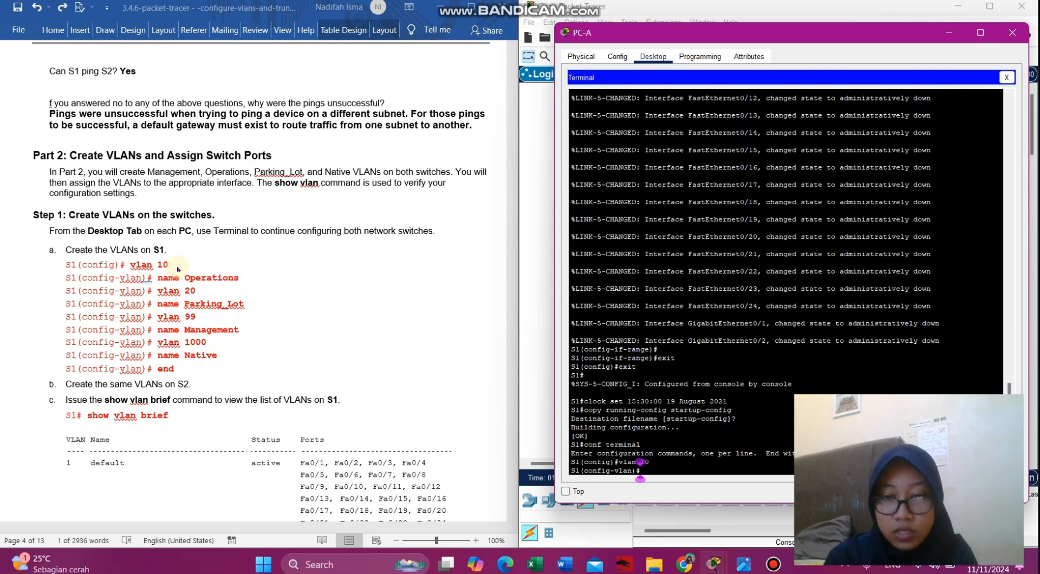
{"action": "type", "text": "n"}
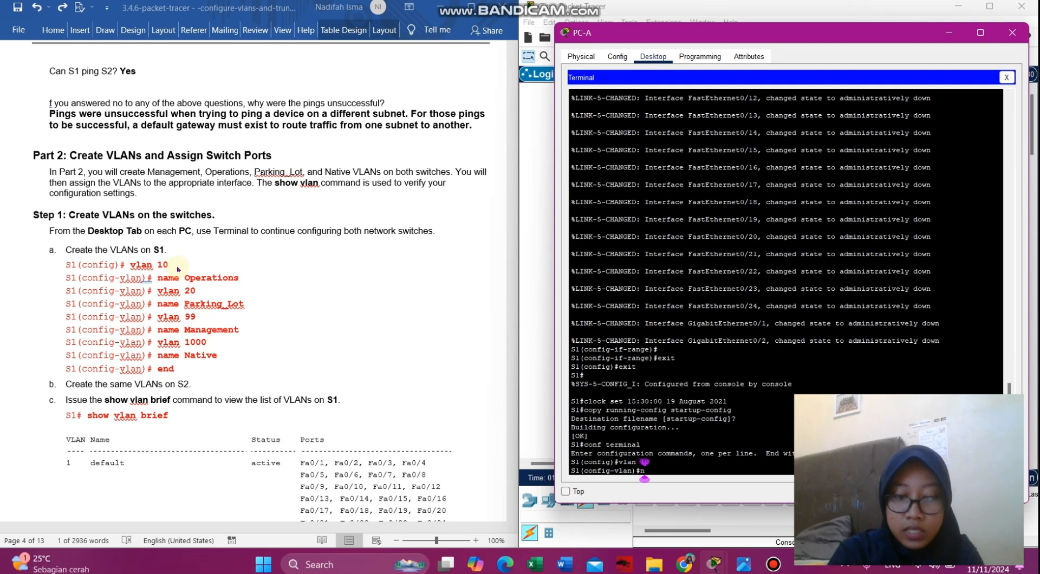
{"action": "type", "text": "ame OPer"}
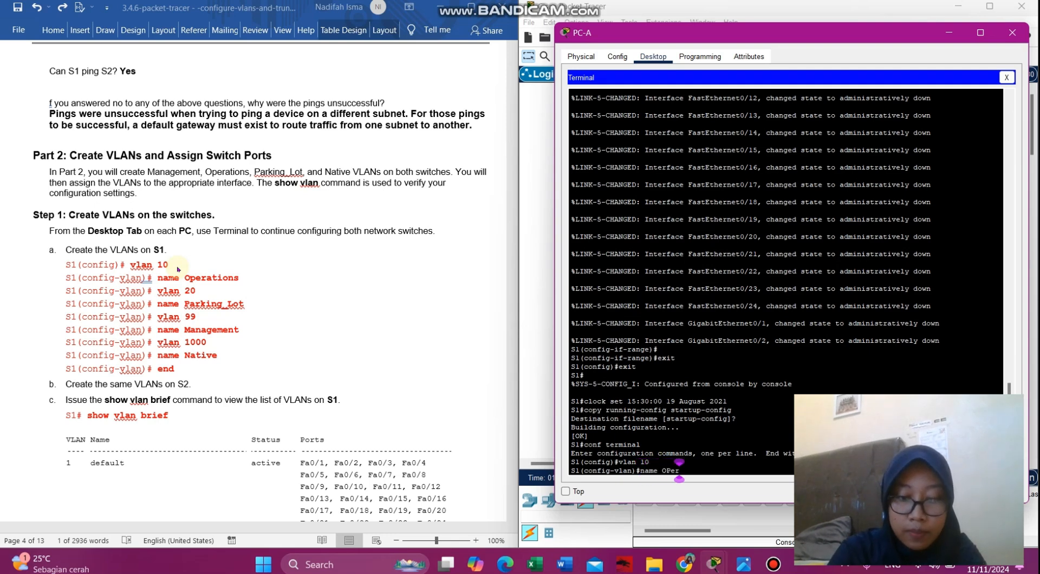
{"action": "type", "text": "ation"}
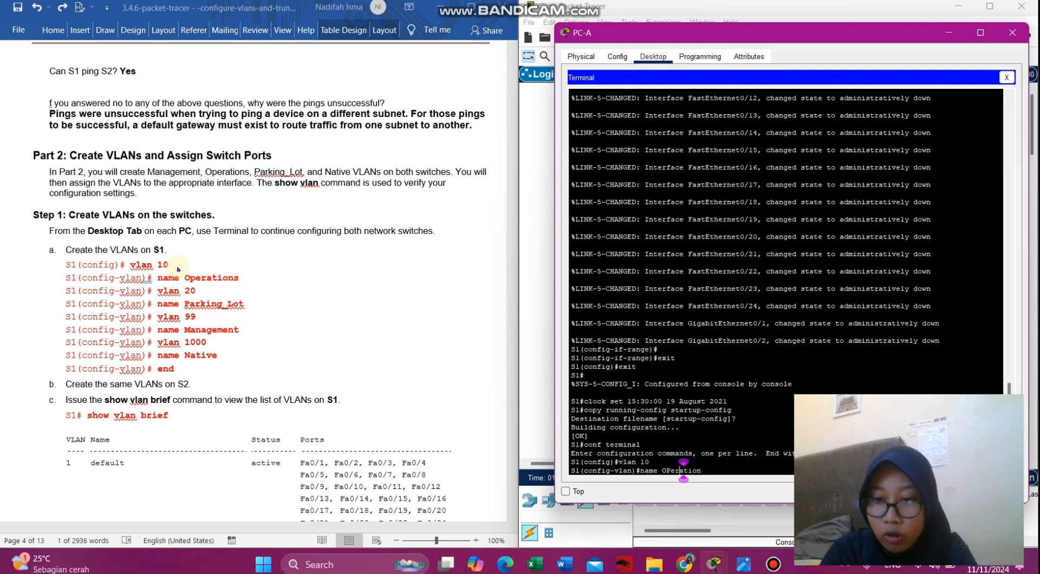
{"action": "key", "text": "BackSpace"}
{"action": "type", "text": "p"}
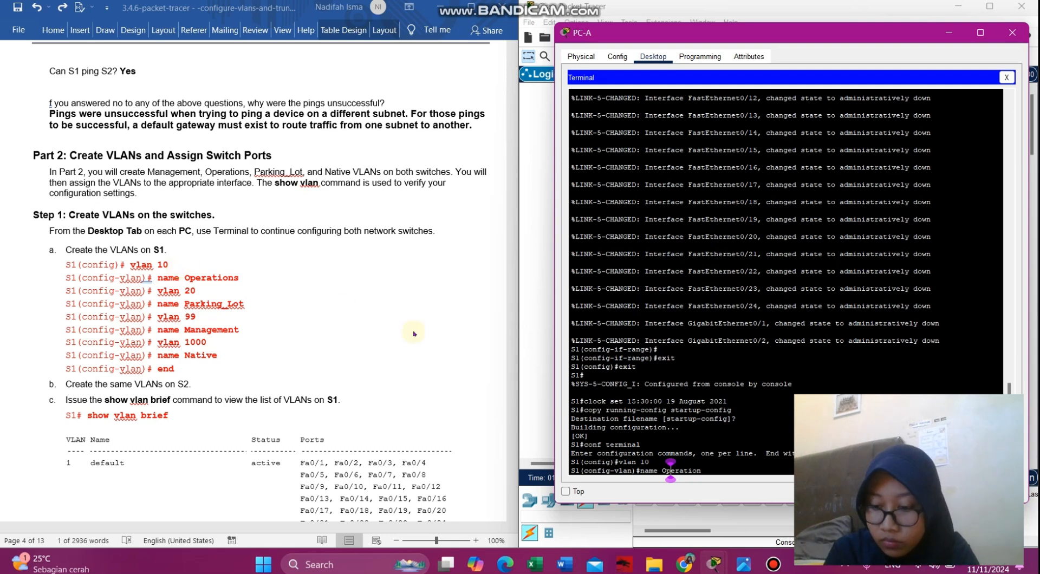
{"action": "type", "text": "s"}
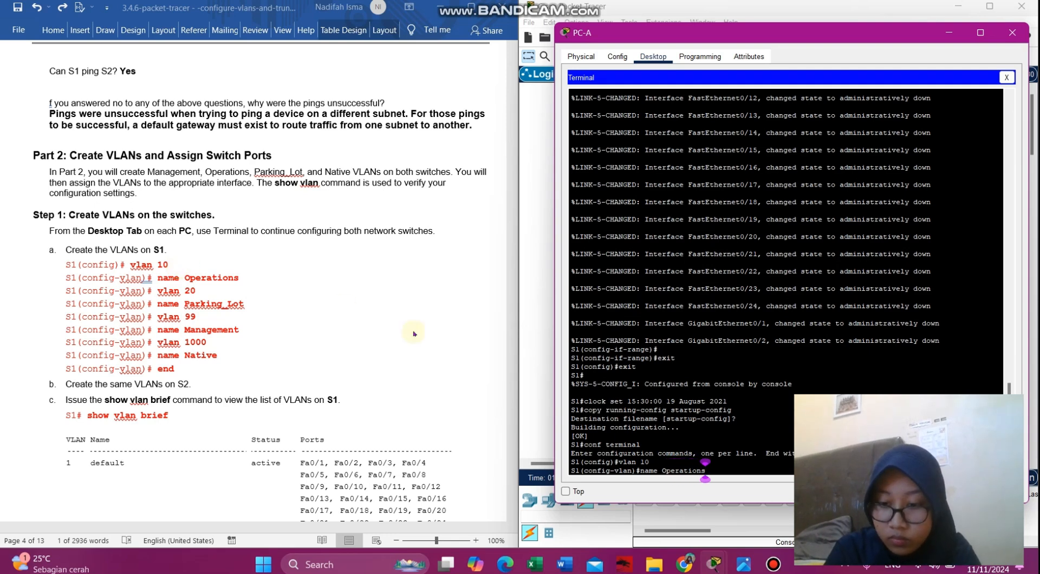
{"action": "key", "text": "Return"}
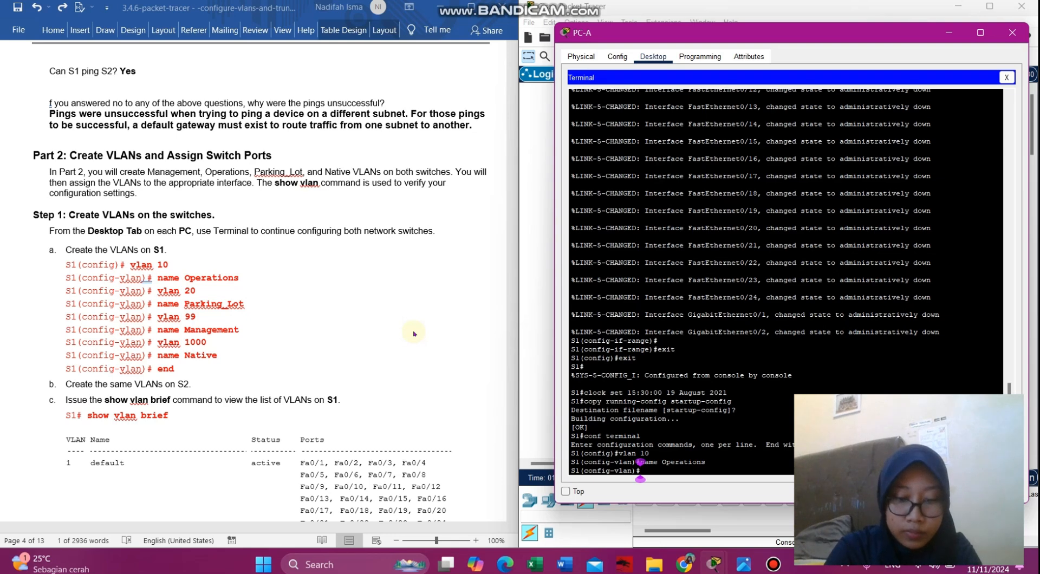
- Create VLAN 20 named Parking-Lot
{"action": "type", "text": "vlan 20"}
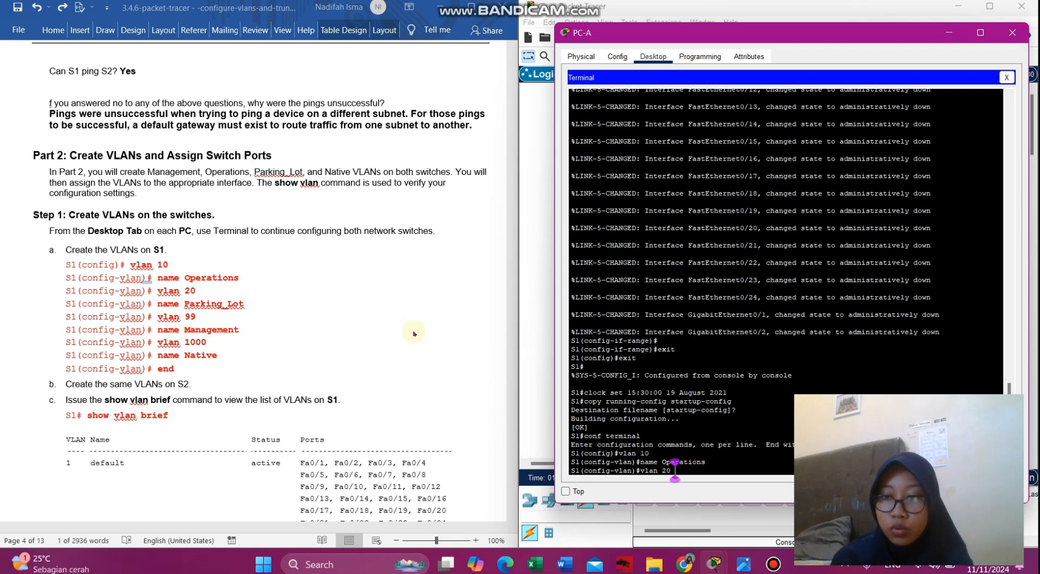
{"action": "key", "text": "Return"}
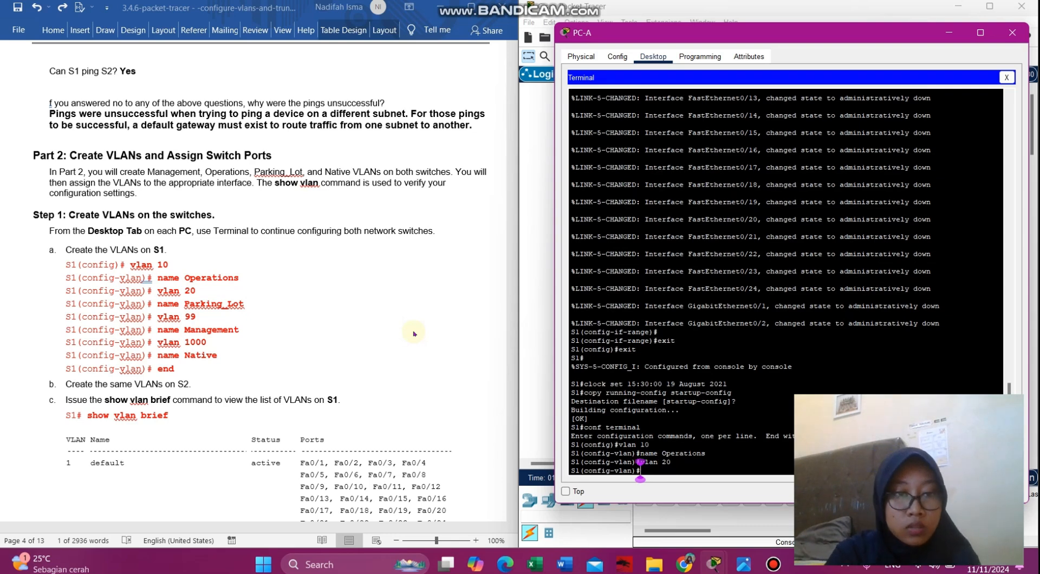
{"action": "type", "text": "name"}
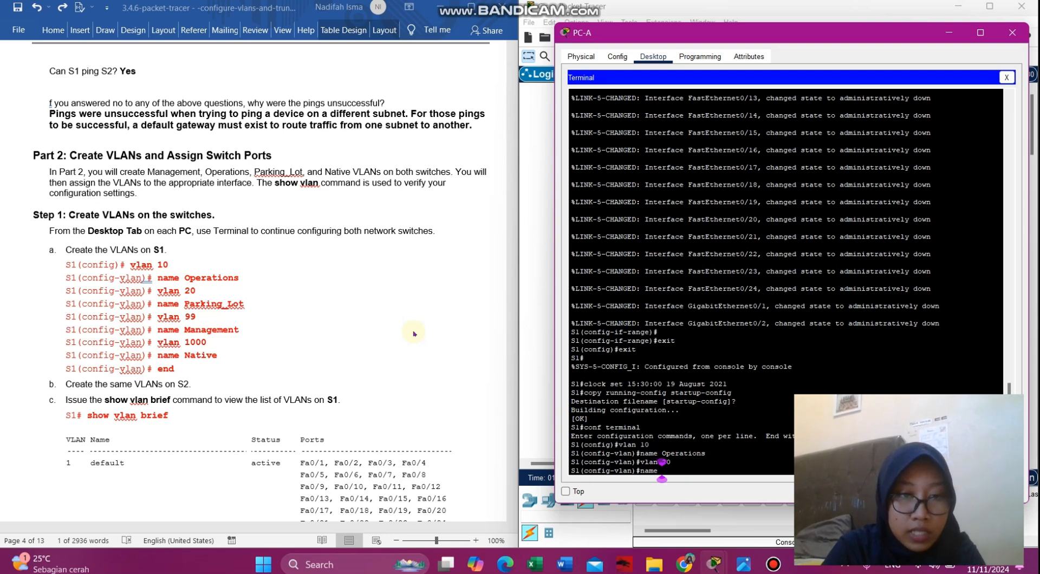
{"action": "type", "text": " P"}
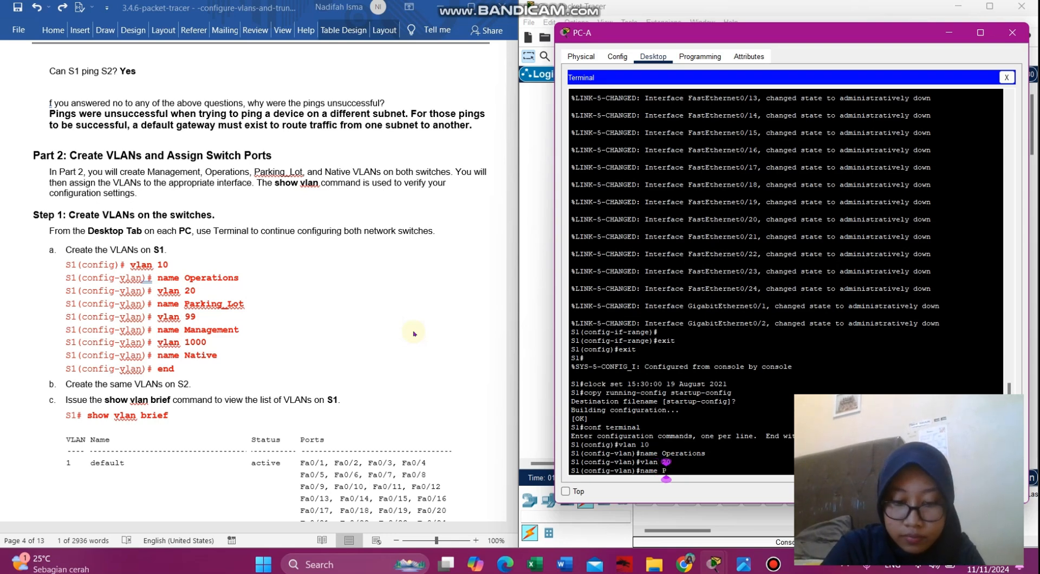
{"action": "type", "text": "arking-Lot"}
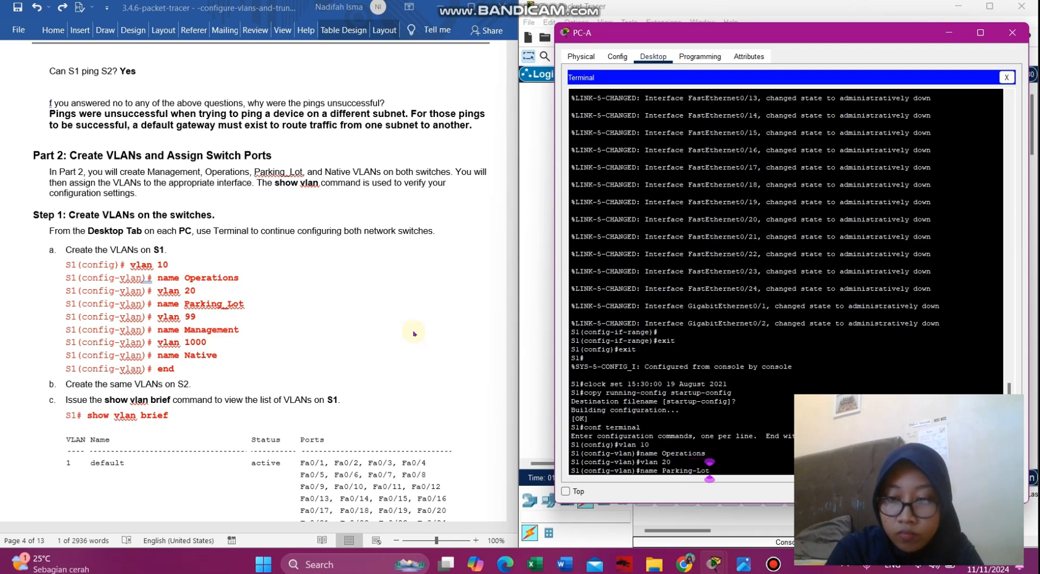
{"action": "key", "text": "Return"}
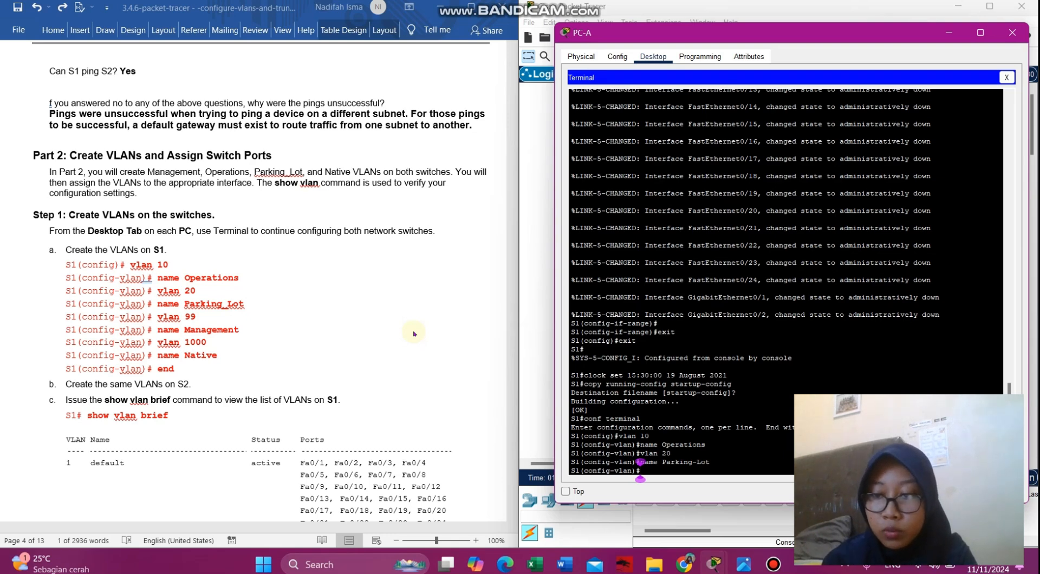
- Create VLAN 99 and name it Management, pasting the name command from the lab guide
{"action": "key", "text": "Return"}
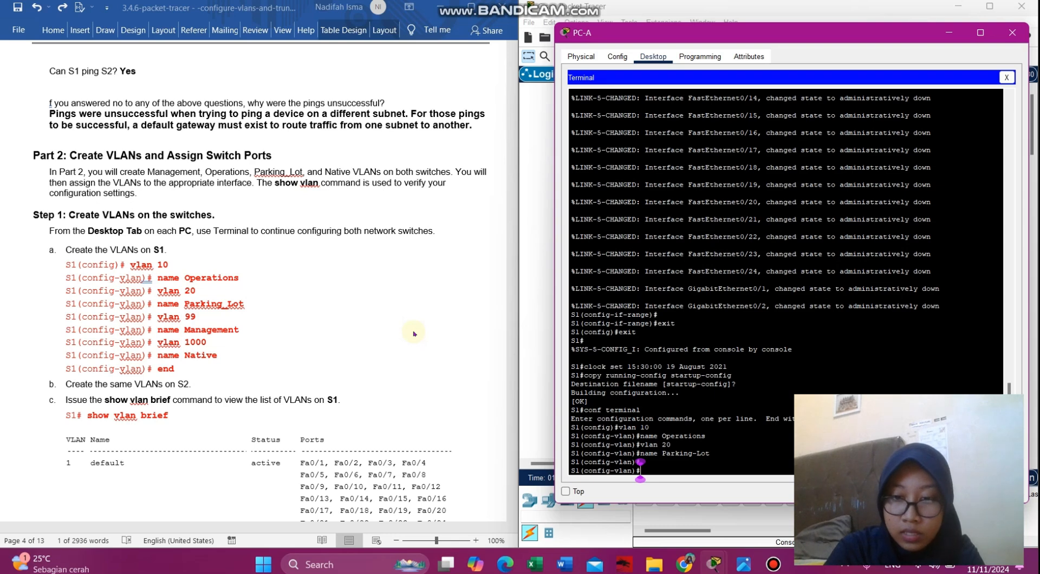
{"action": "type", "text": "vlan "}
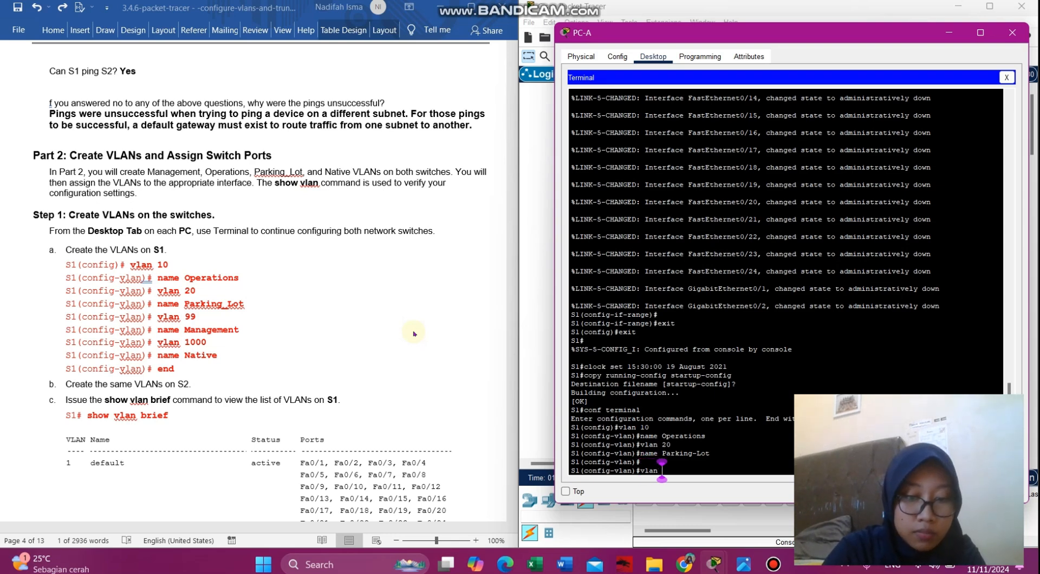
{"action": "type", "text": "99"}
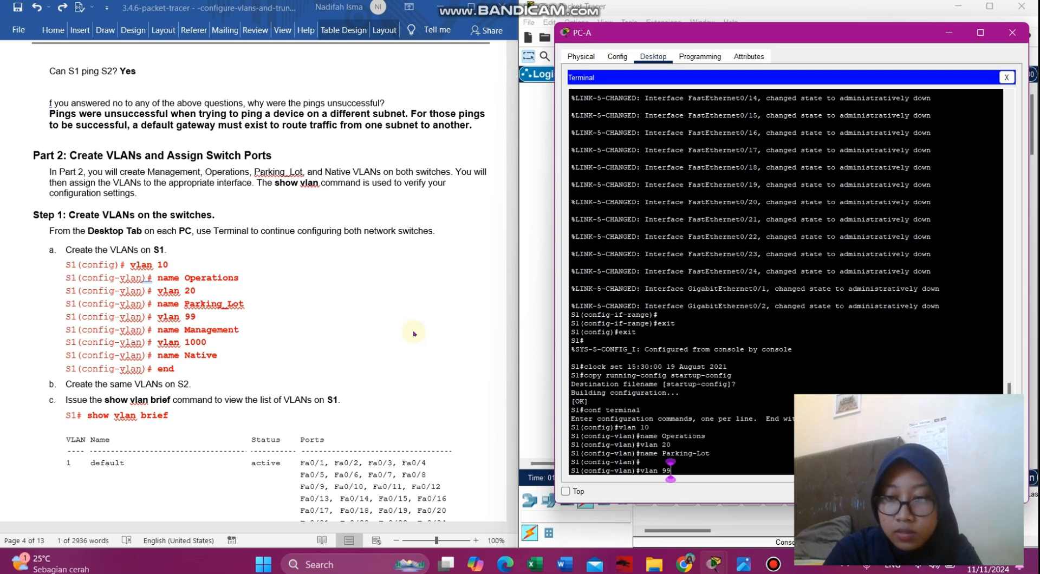
{"action": "key", "text": "Return"}
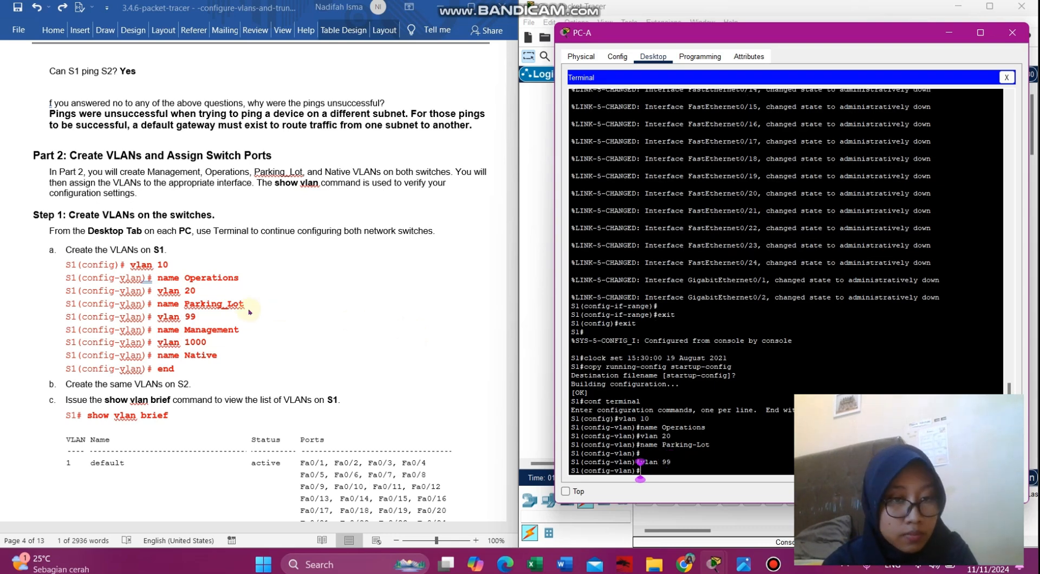
{"action": "left_click", "coordinate": [245, 328]}
{"action": "left_click_drag", "start_coordinate": [245, 328], "coordinate": [158, 330]}
{"action": "key", "text": "ctrl+c"}
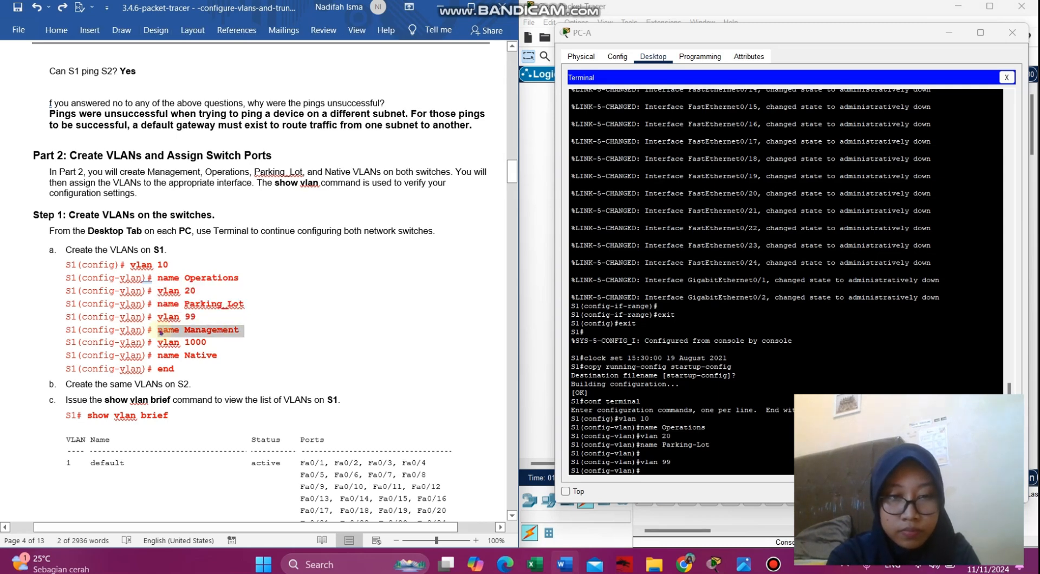
{"action": "left_click", "coordinate": [639, 471]}
{"action": "right_click", "coordinate": [658, 473]}
{"action": "left_click", "coordinate": [683, 491]}
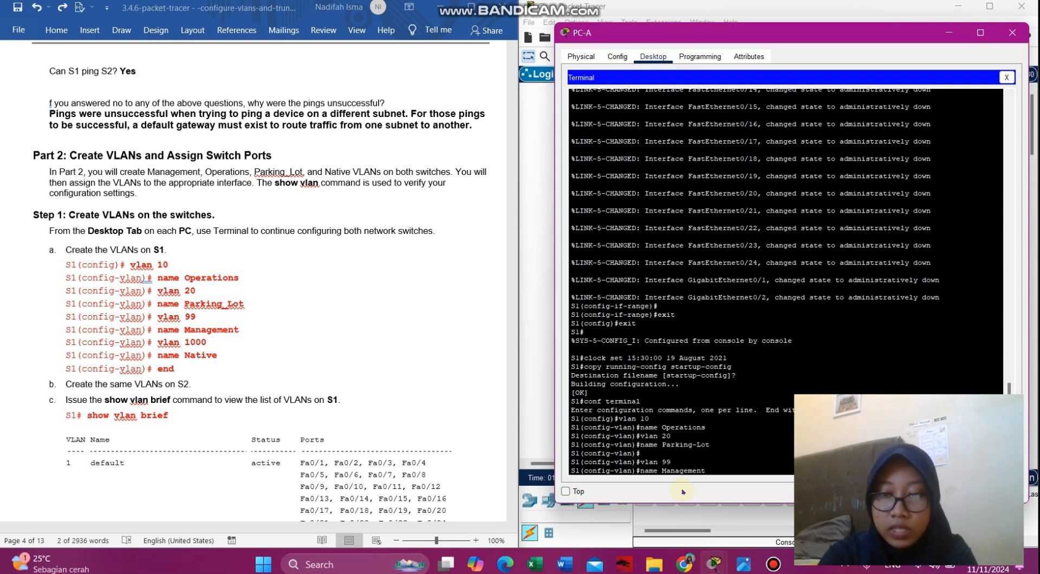
{"action": "key", "text": "Return"}
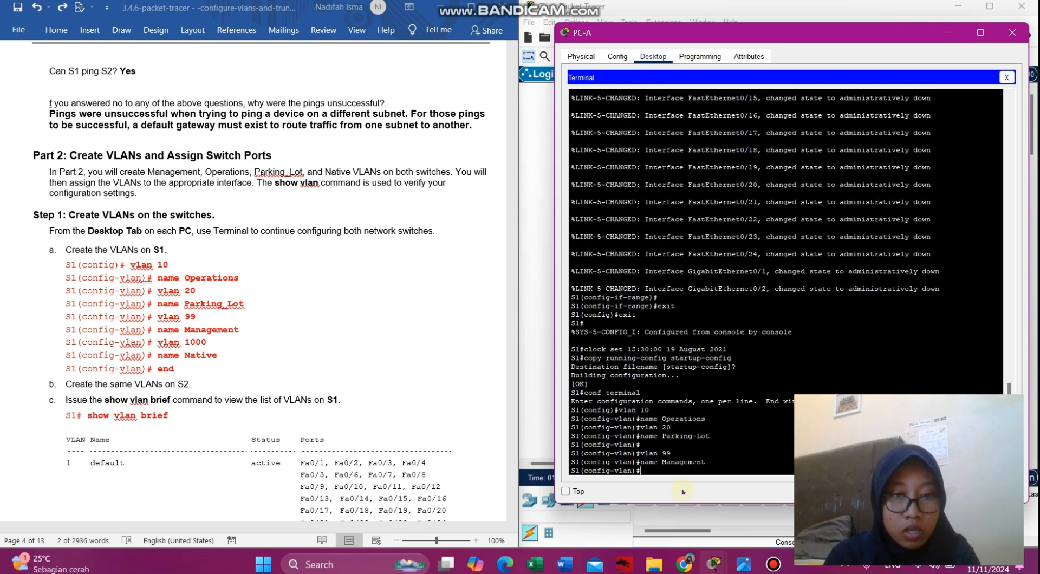
- Create VLAN 1000 named Native, then begin typing end
{"action": "type", "text": "vlan 1000"}
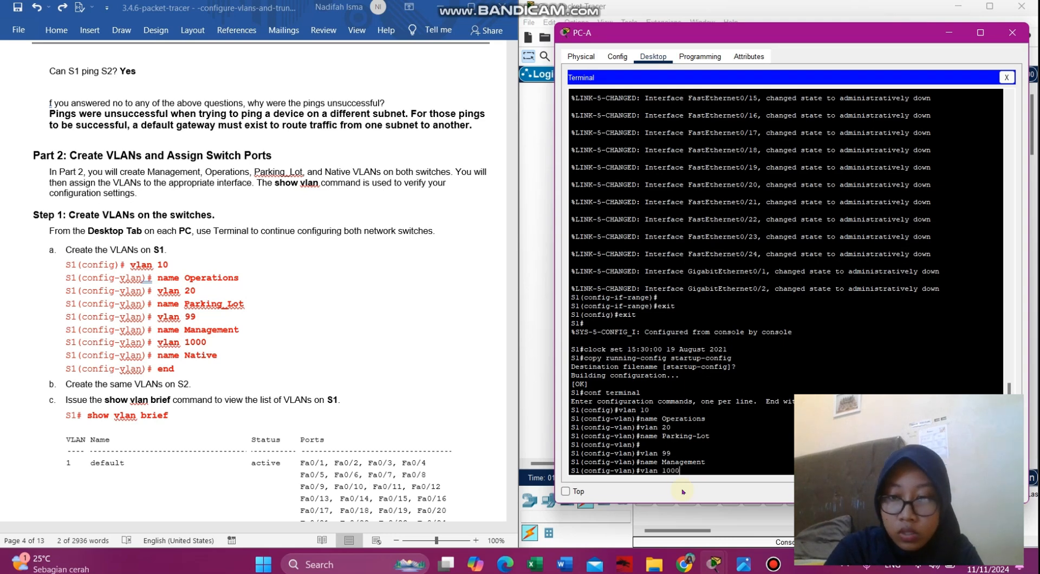
{"action": "key", "text": "Return"}
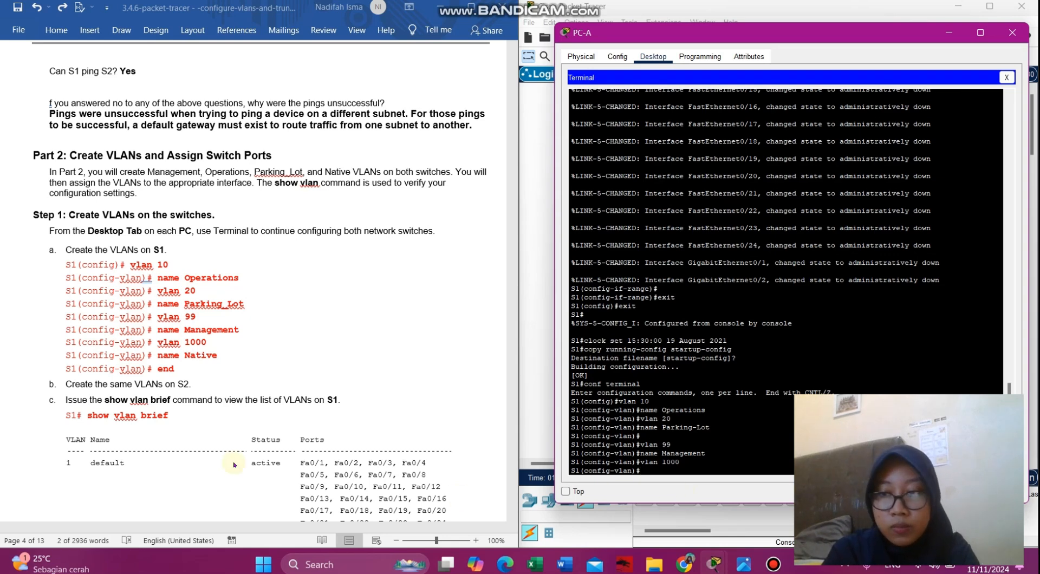
{"action": "left_click", "coordinate": [211, 354]}
{"action": "left_click_drag", "start_coordinate": [222, 356], "coordinate": [160, 357]}
{"action": "key", "text": "ctrl+c"}
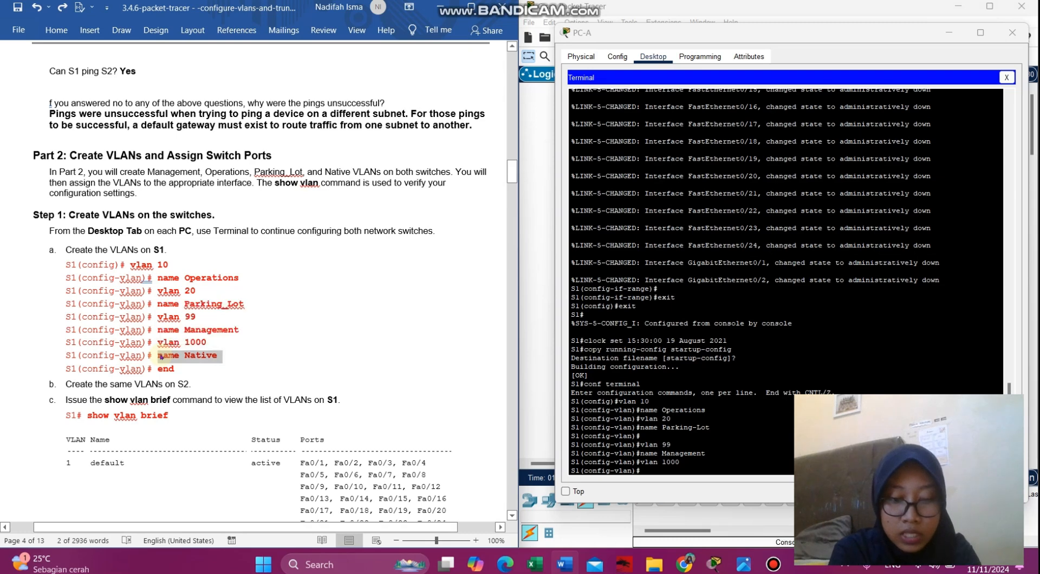
{"action": "left_click", "coordinate": [688, 461]}
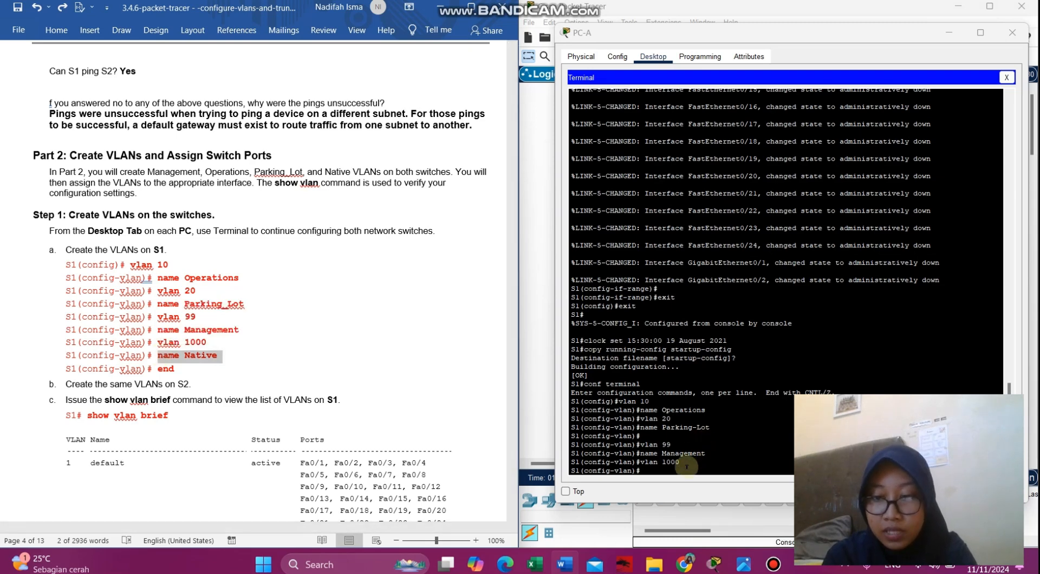
{"action": "right_click", "coordinate": [686, 467]}
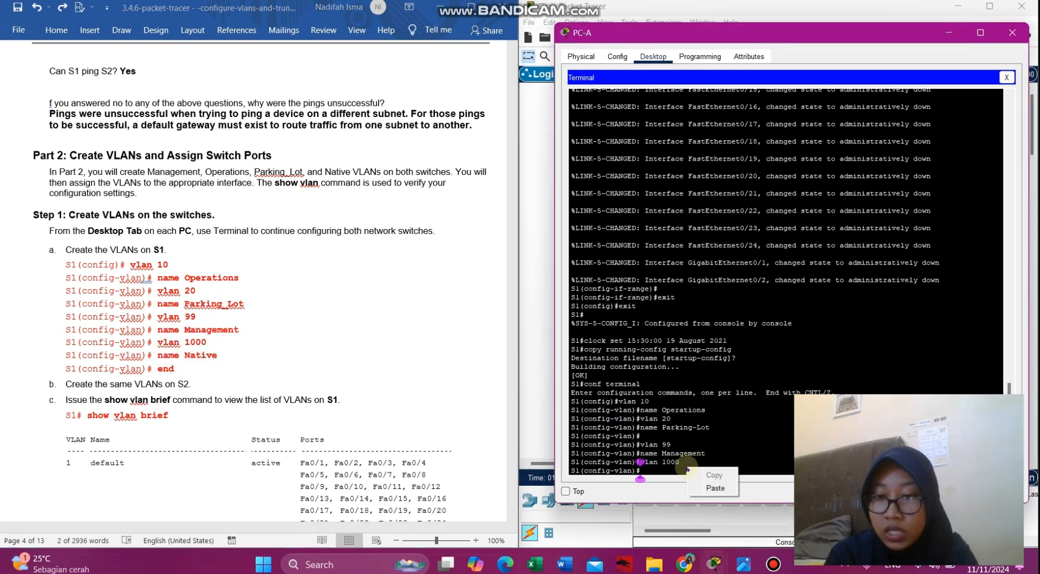
{"action": "left_click", "coordinate": [710, 487]}
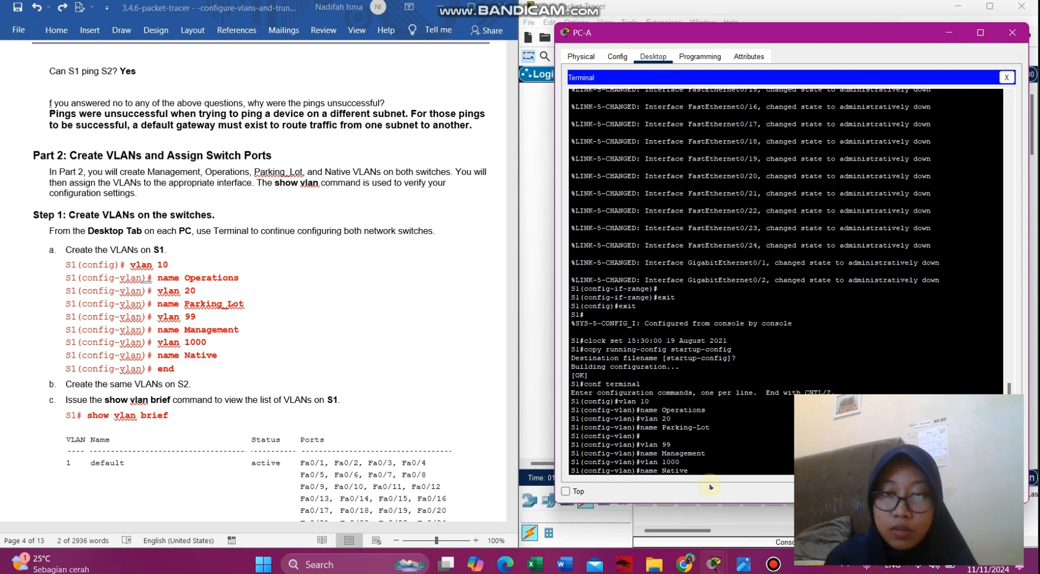
{"action": "key", "text": "Return"}
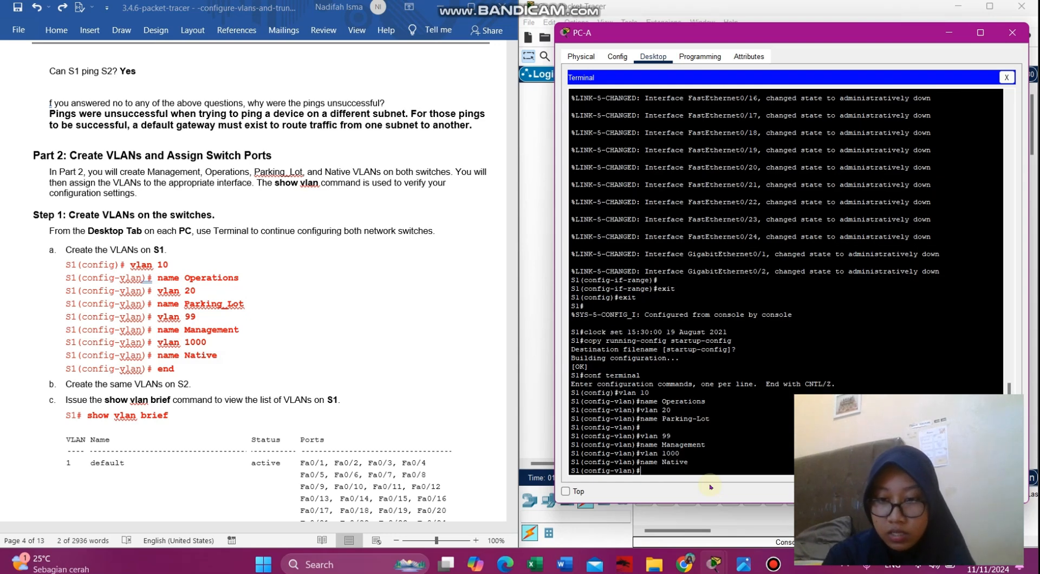
{"action": "type", "text": "end"}
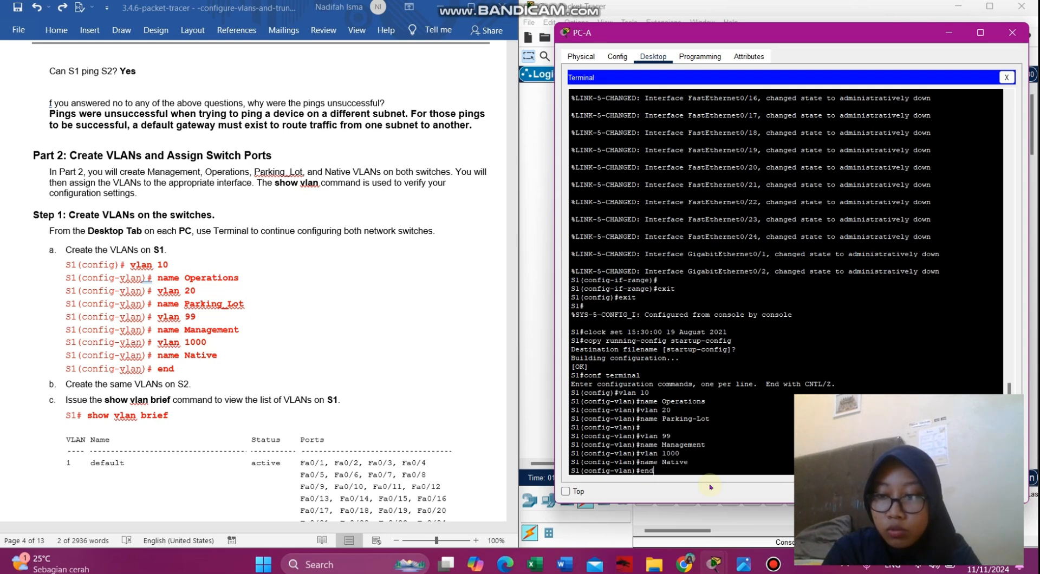
- Return to privileged mode and run show vlan brief to list VLANs 10, 20, 99, 1000
{"action": "key", "text": "Return"}
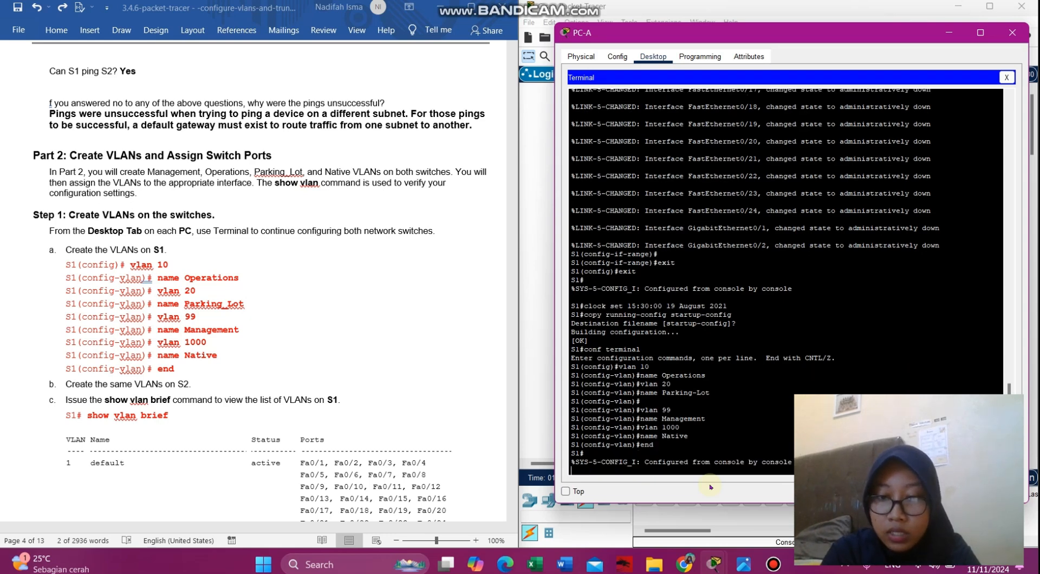
{"action": "key", "text": "Return"}
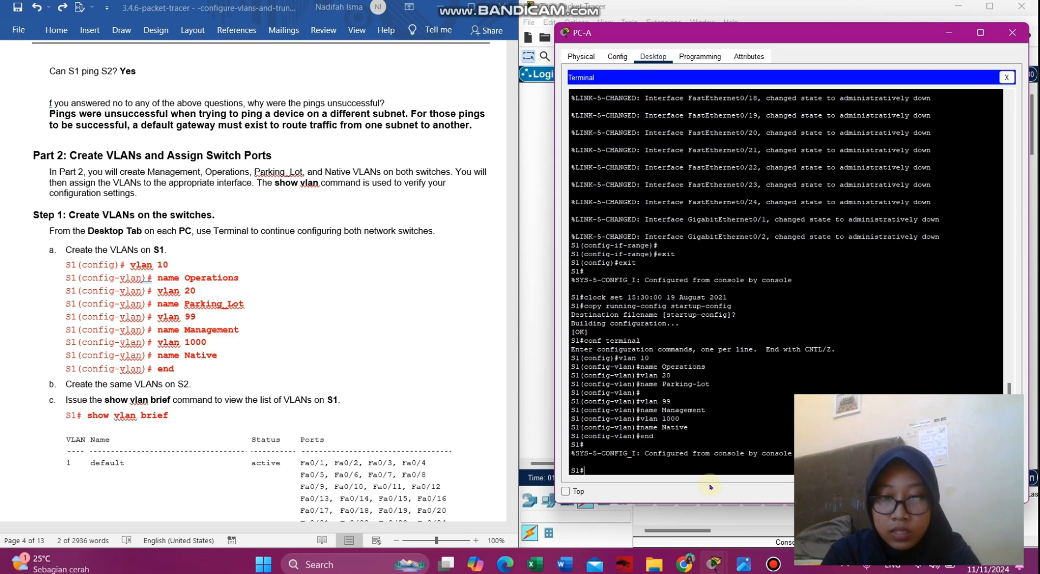
{"action": "type", "text": "show vlan brief"}
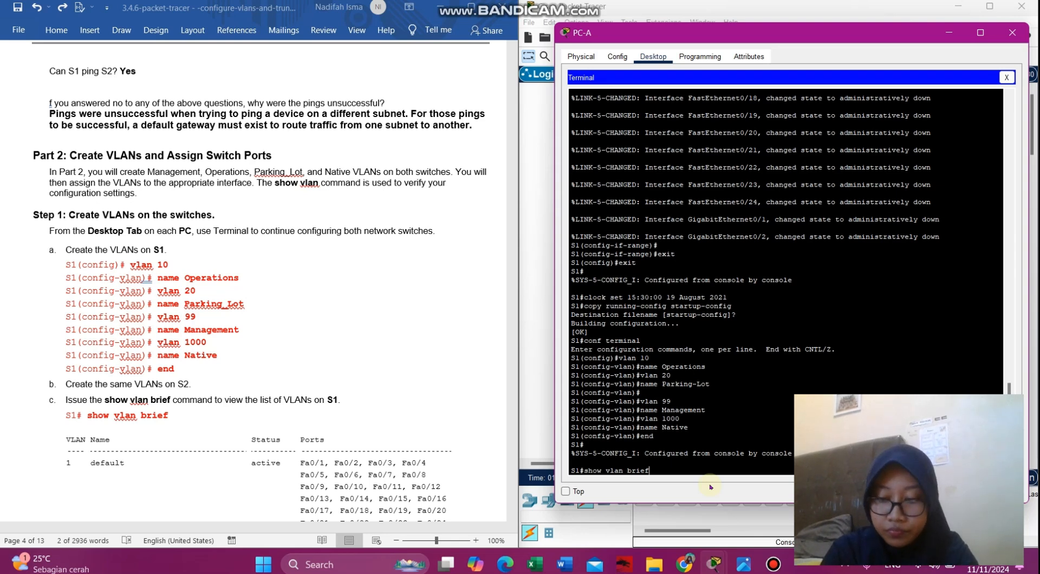
{"action": "key", "text": "Return"}
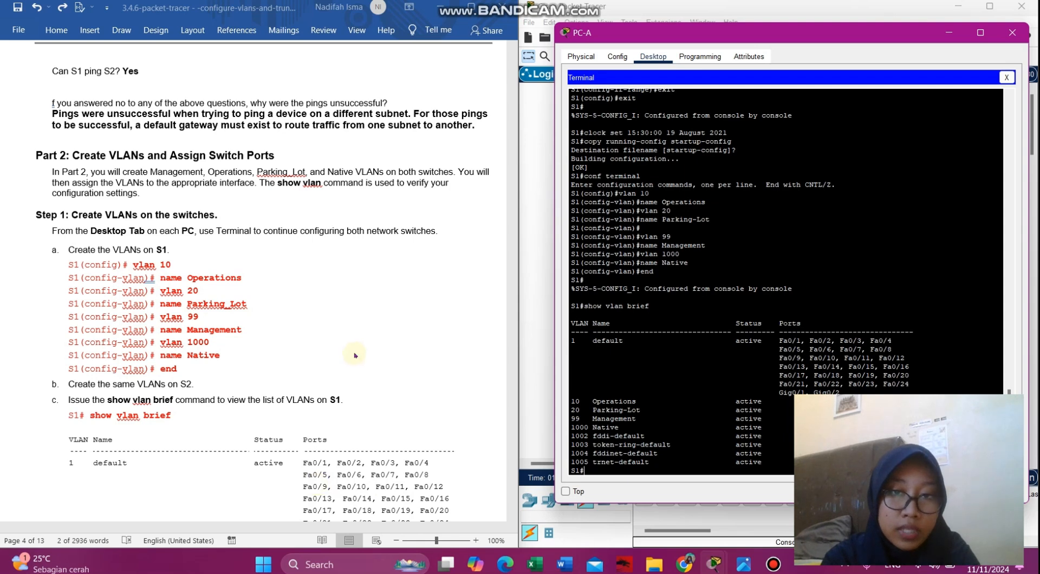
- Scroll the lab guide to Step 2 on assigning VLANs to switch interfaces
{"action": "scroll", "coordinate": [355, 353], "scroll_direction": "down", "scroll_amount": 10}
{"action": "scroll", "coordinate": [355, 352], "scroll_direction": "down", "scroll_amount": 8}
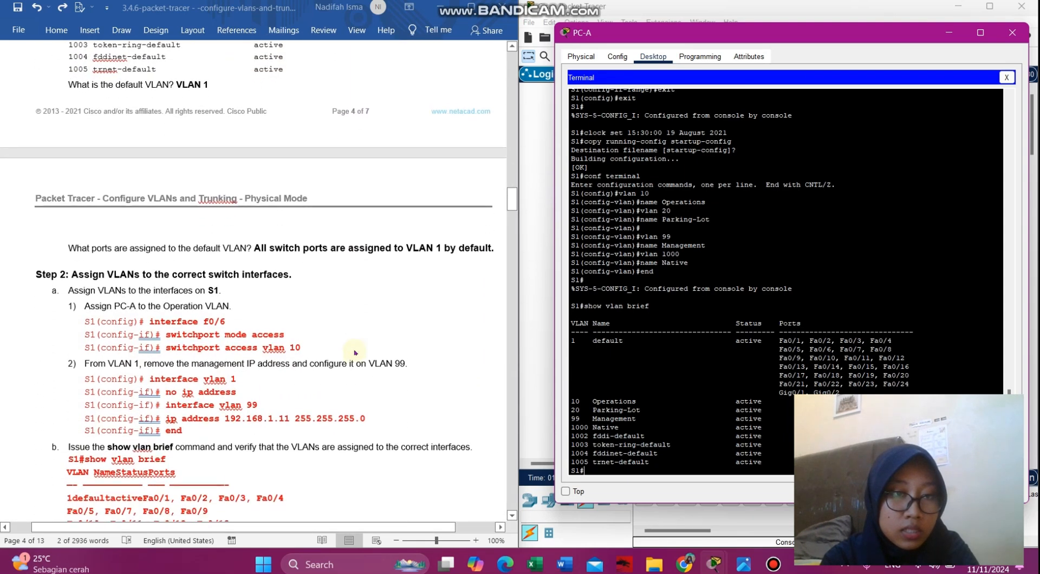
{"action": "scroll", "coordinate": [355, 353], "scroll_direction": "down", "scroll_amount": 6}
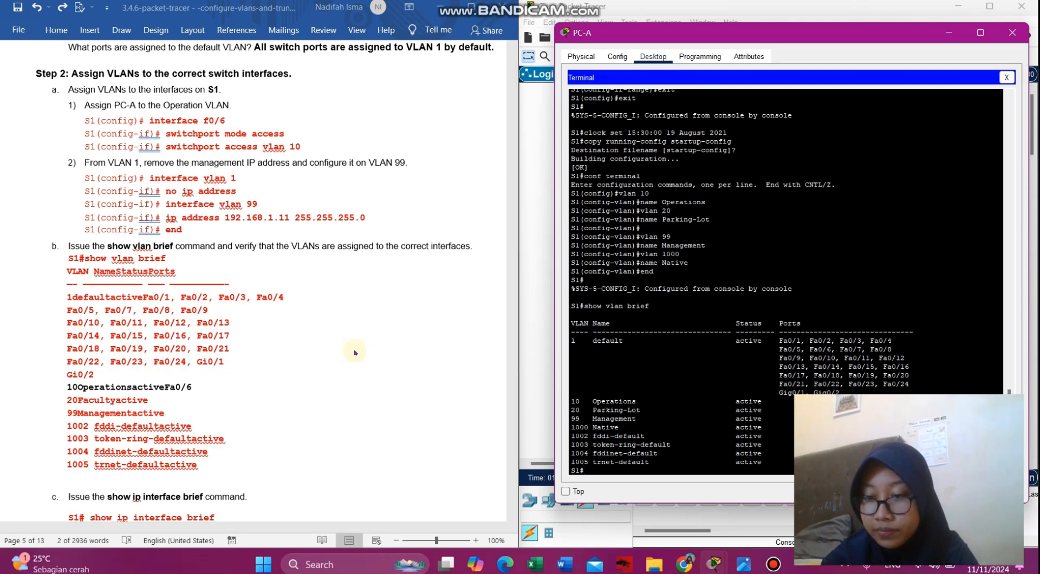
{"action": "left_click", "coordinate": [923, 566]}
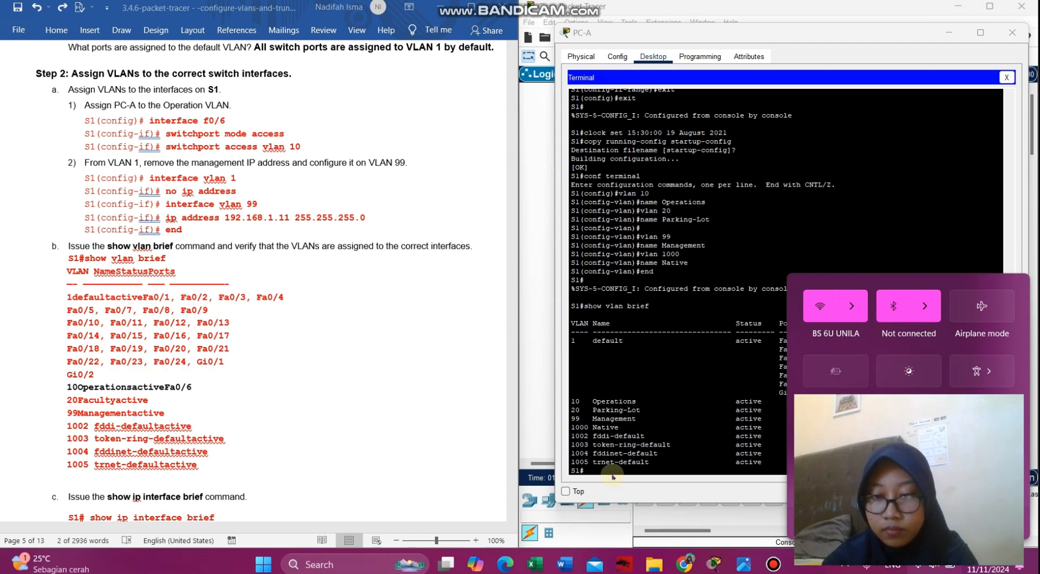
{"action": "left_click", "coordinate": [584, 470]}
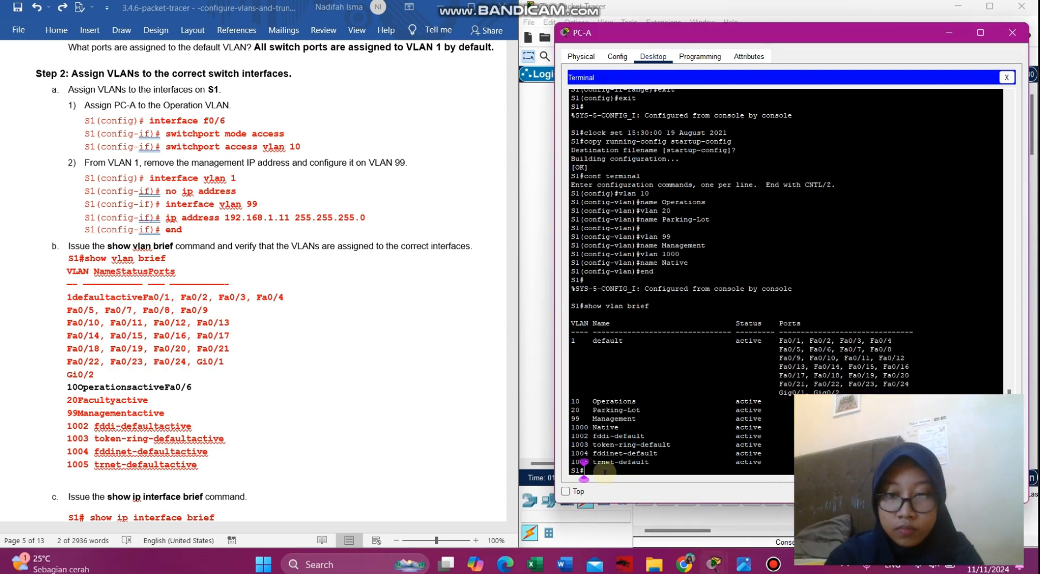
- Enter interface f0/6 on S1 and make it an access port
{"action": "type", "text": "c"}
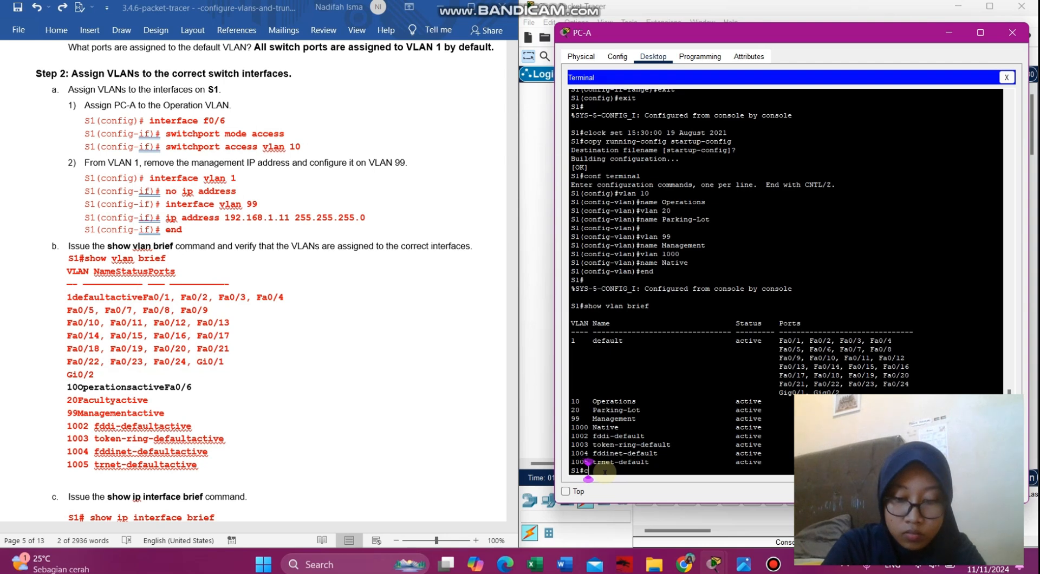
{"action": "type", "text": "onf terminal"}
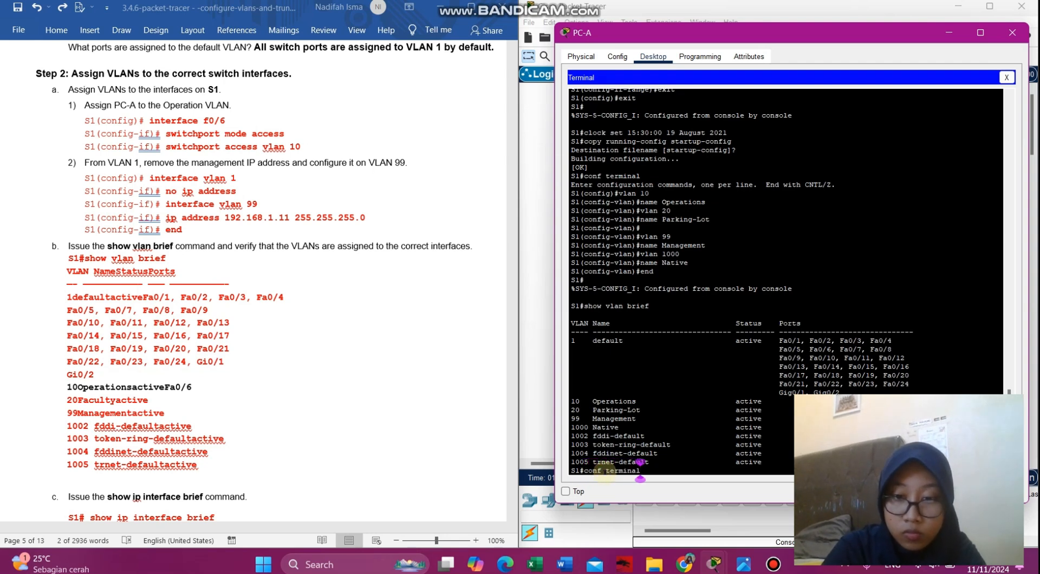
{"action": "key", "text": "Return"}
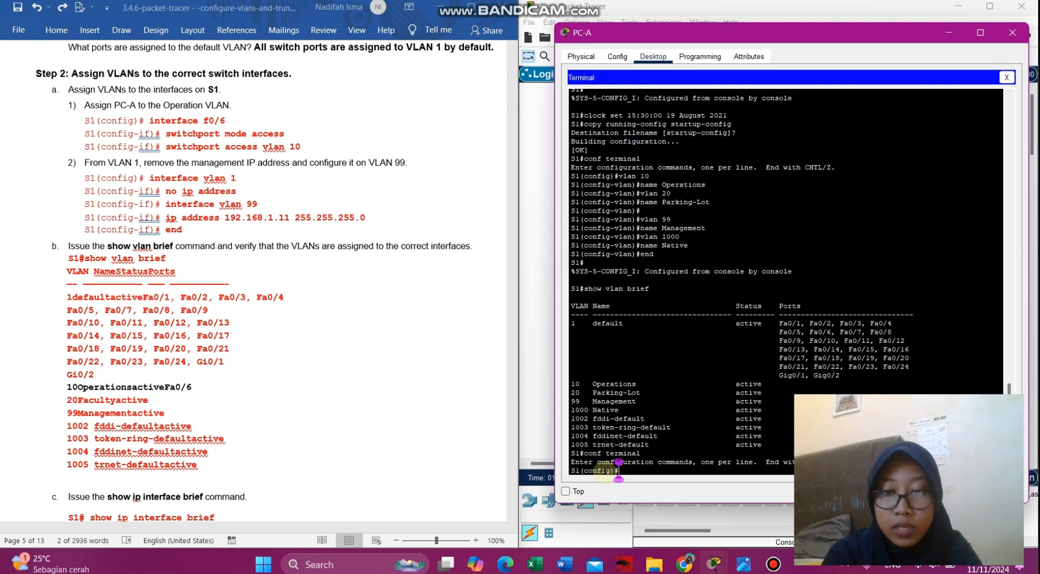
{"action": "type", "text": "in"}
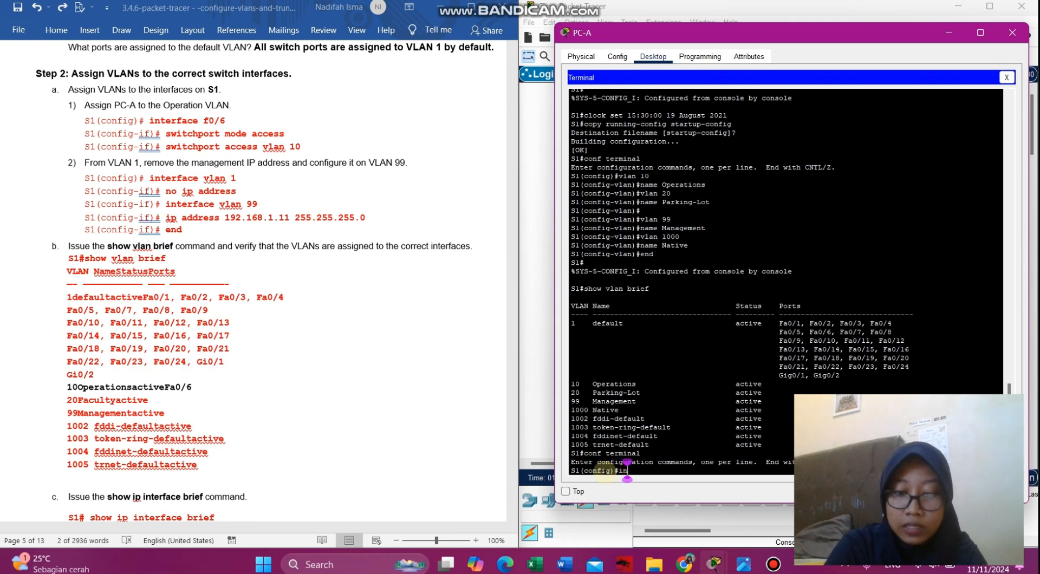
{"action": "type", "text": "terface"}
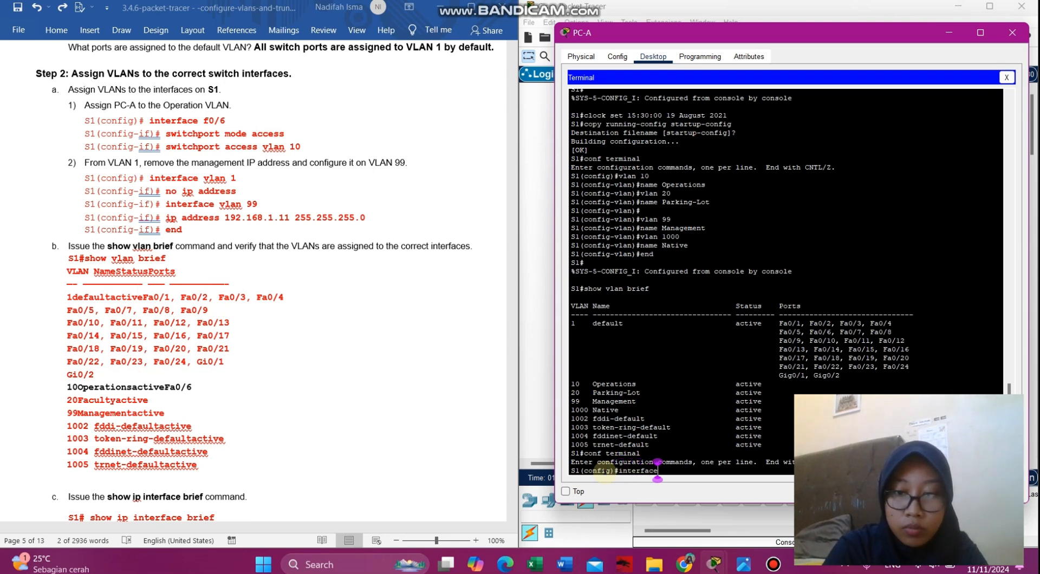
{"action": "type", "text": " f"}
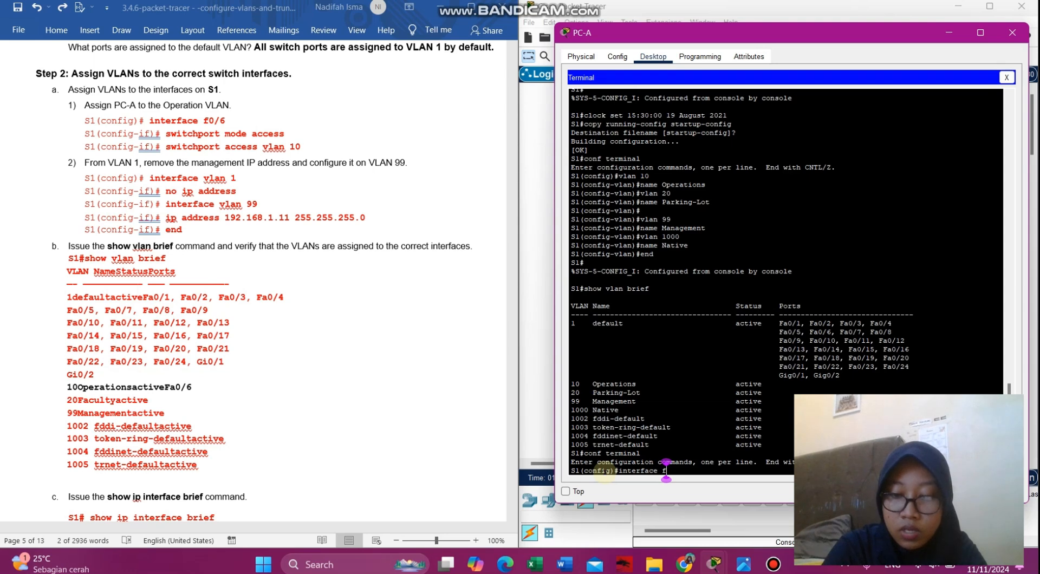
{"action": "type", "text": "0/"}
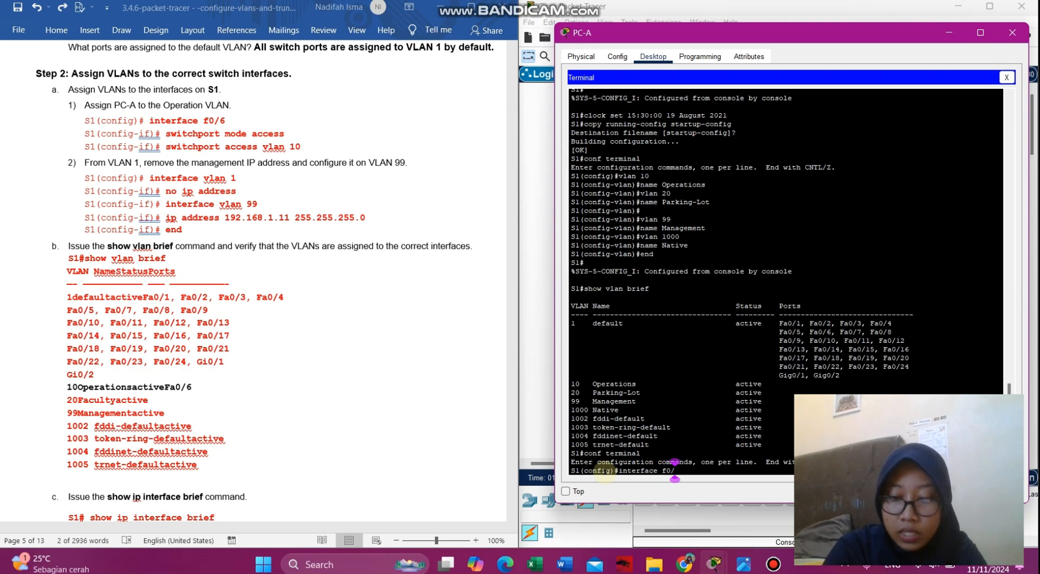
{"action": "type", "text": "6"}
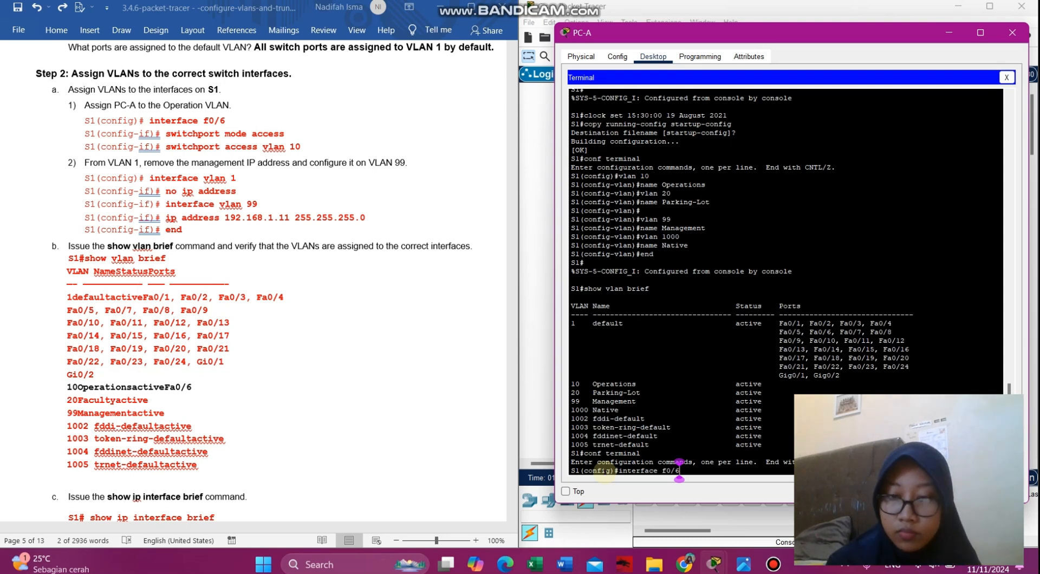
{"action": "key", "text": "Return"}
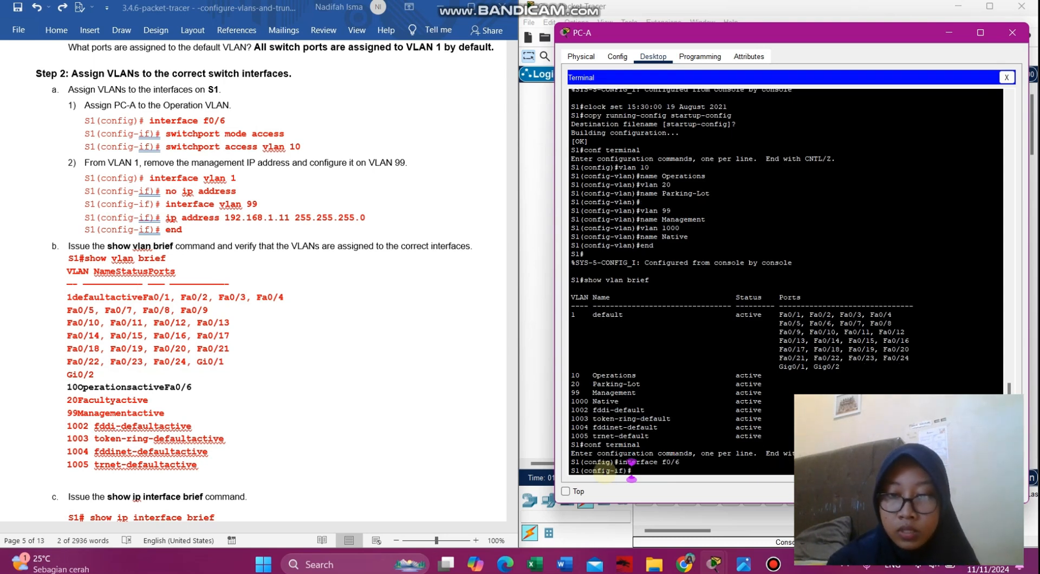
{"action": "left_click", "coordinate": [288, 140]}
{"action": "left_click_drag", "start_coordinate": [286, 135], "coordinate": [169, 138]}
{"action": "key", "text": "ctrl+c"}
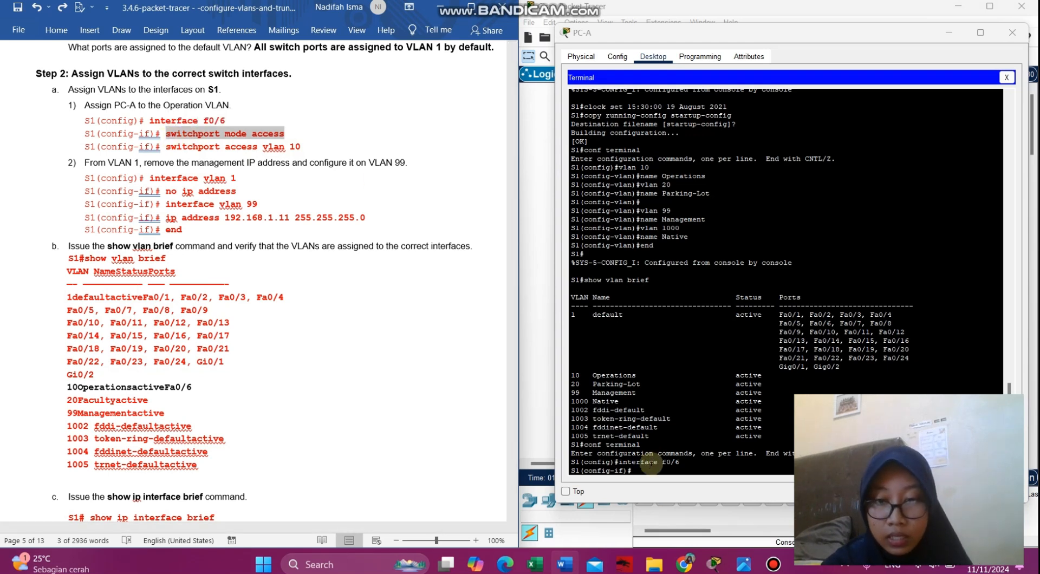
{"action": "left_click", "coordinate": [632, 470]}
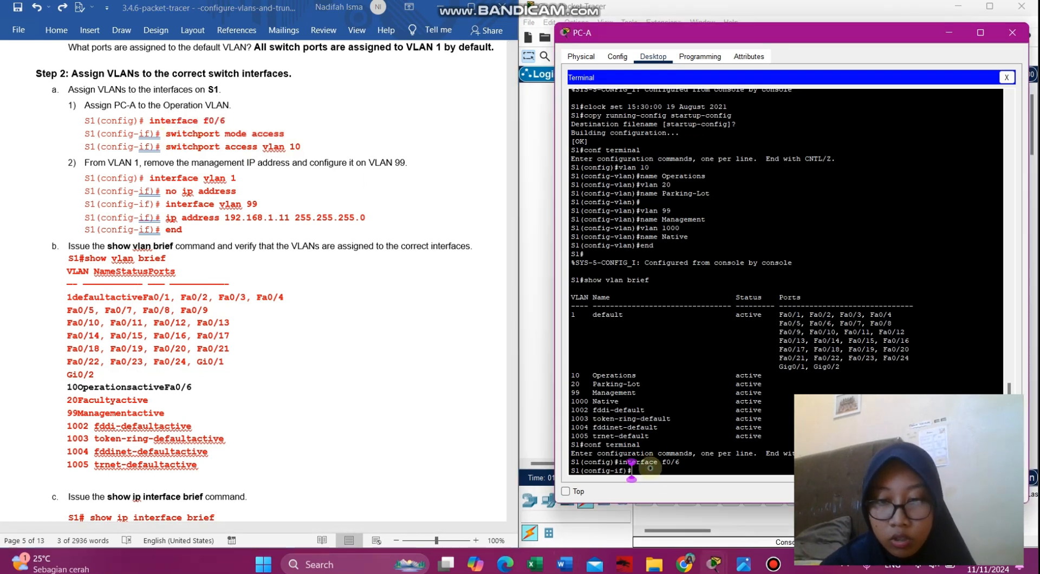
{"action": "right_click", "coordinate": [650, 469]}
{"action": "left_click", "coordinate": [675, 489]}
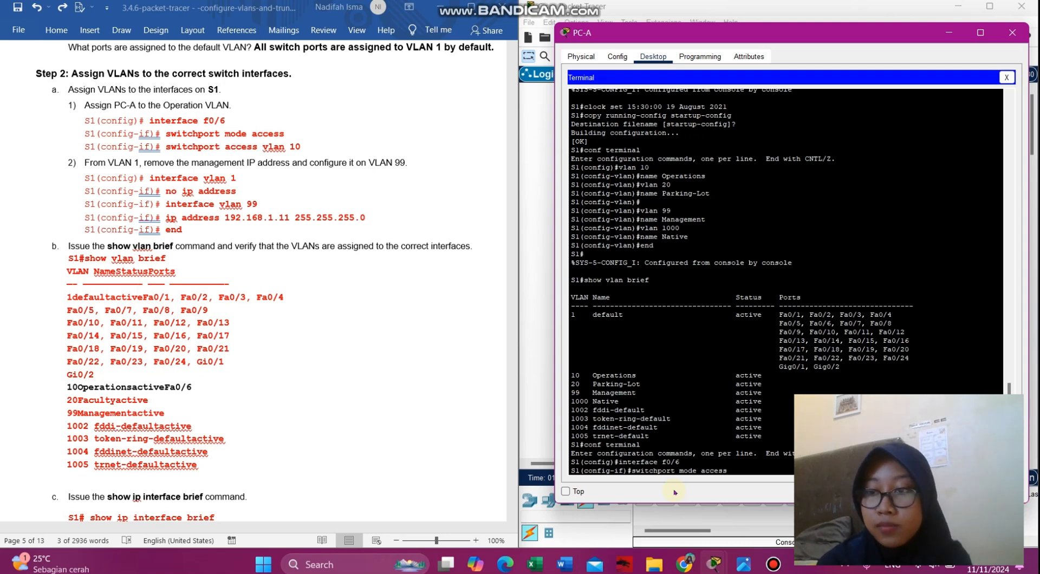
{"action": "key", "text": "Return"}
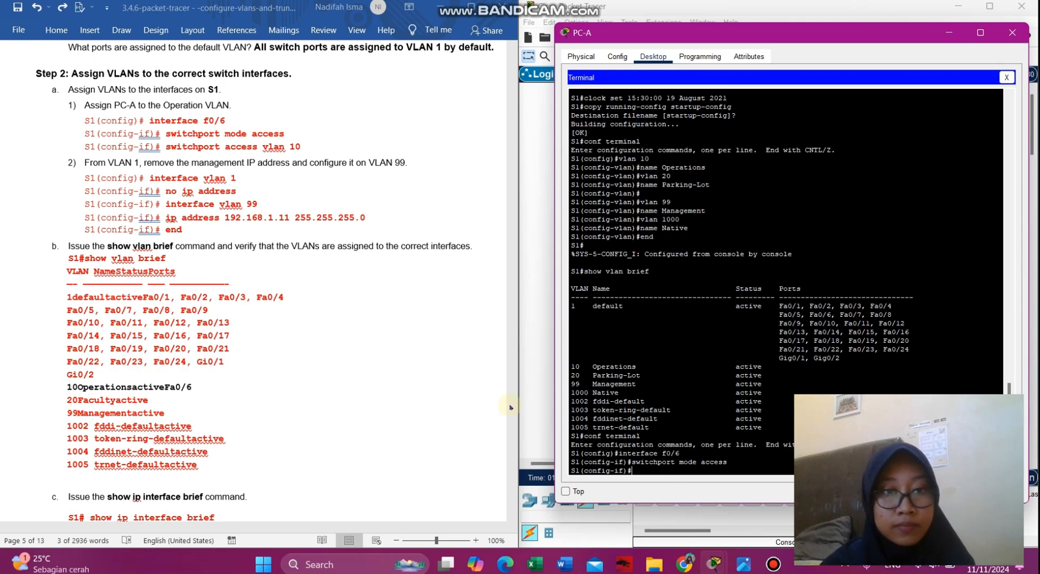
- Assign port f0/6 to access VLAN 10
{"action": "left_click", "coordinate": [300, 148]}
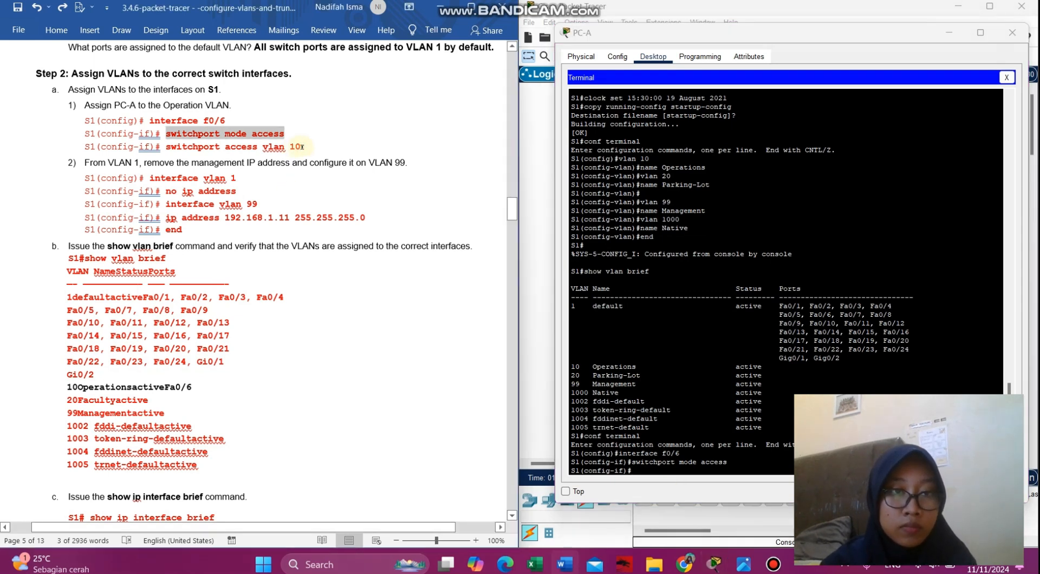
{"action": "left_click_drag", "start_coordinate": [300, 148], "coordinate": [178, 149]}
{"action": "key", "text": "ctrl+c"}
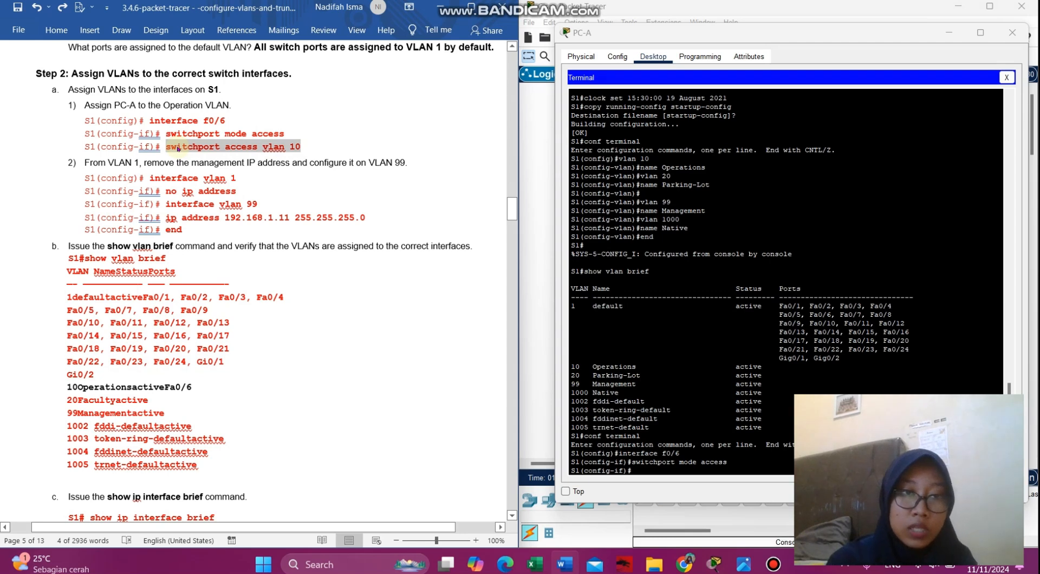
{"action": "left_click", "coordinate": [632, 471]}
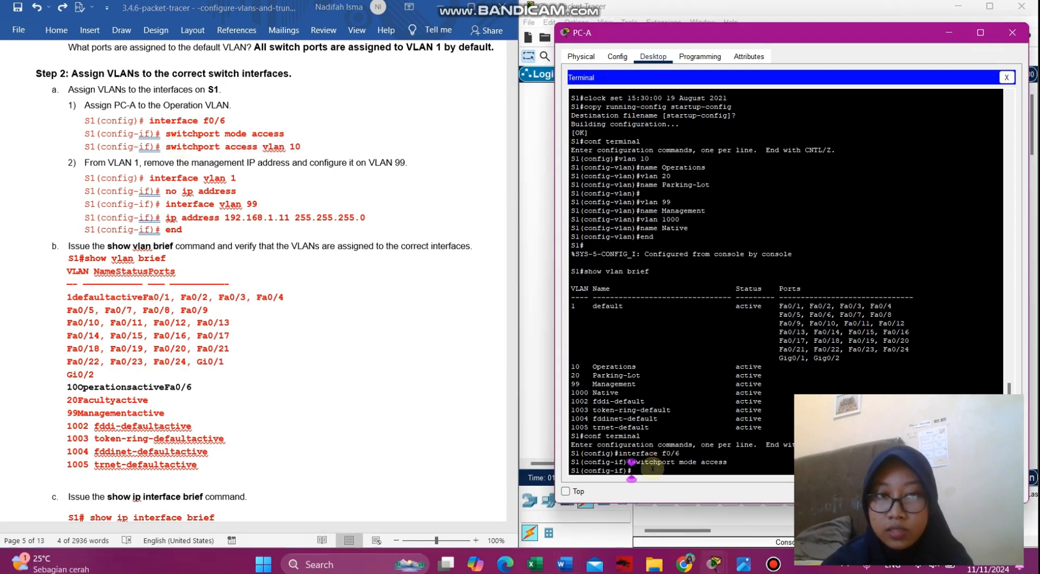
{"action": "right_click", "coordinate": [651, 468]}
{"action": "left_click", "coordinate": [676, 489]}
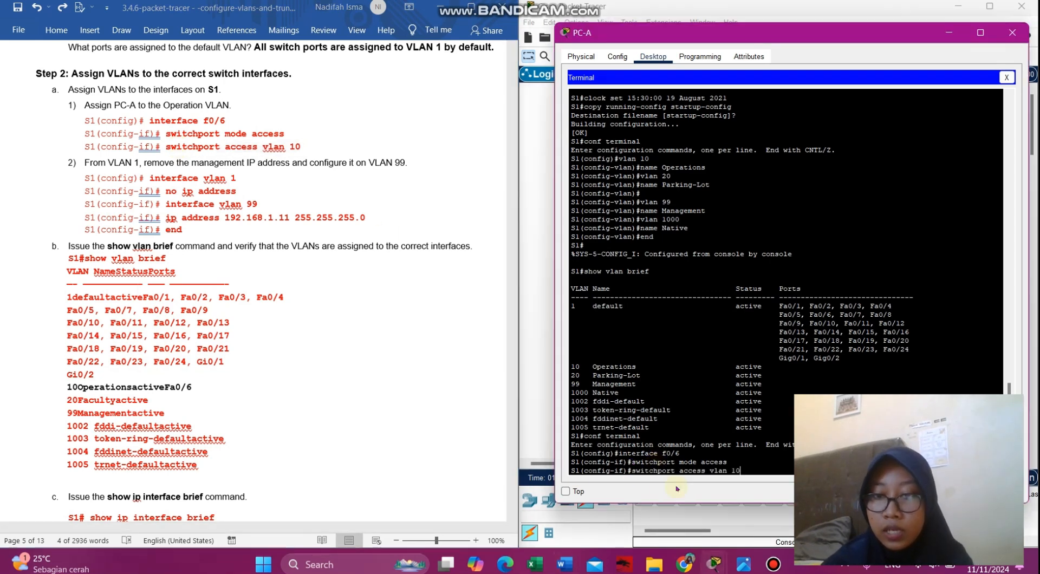
{"action": "key", "text": "Return"}
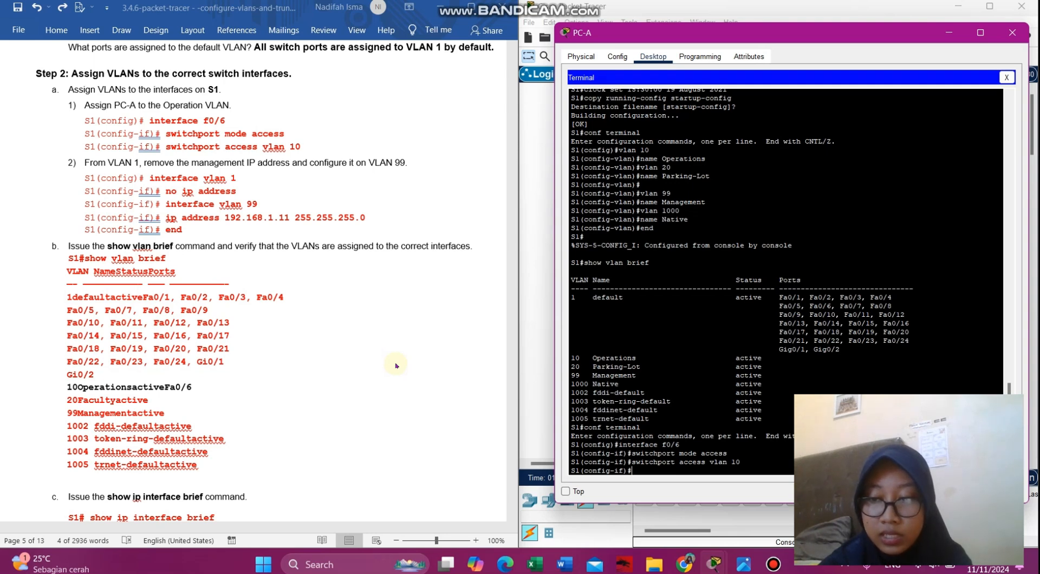
- Remove the IP address from S1's VLAN 1 interface with no ip address
{"action": "left_click_drag", "start_coordinate": [243, 178], "coordinate": [166, 183]}
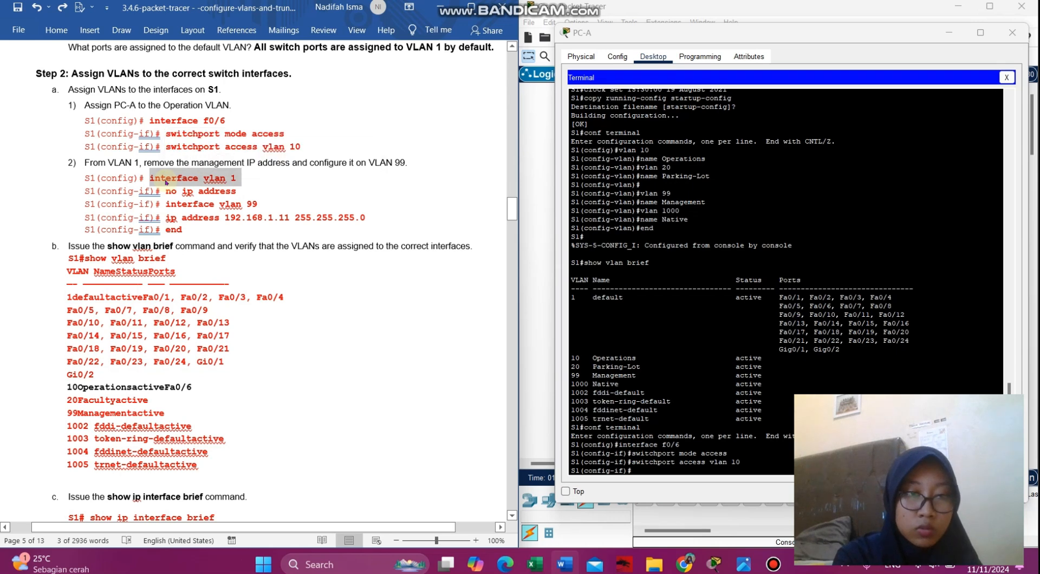
{"action": "left_click", "coordinate": [631, 476]}
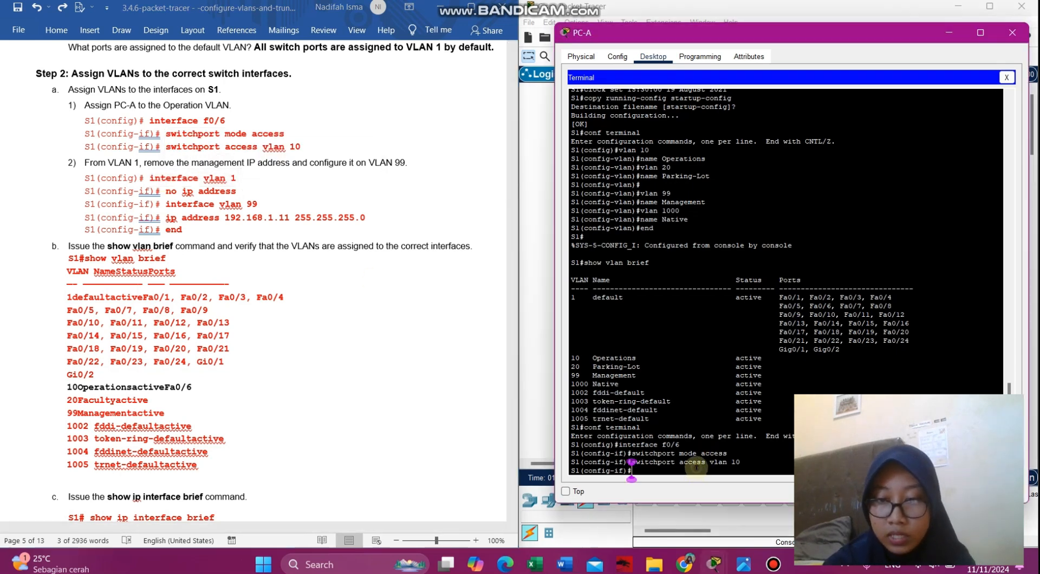
{"action": "right_click", "coordinate": [696, 468]}
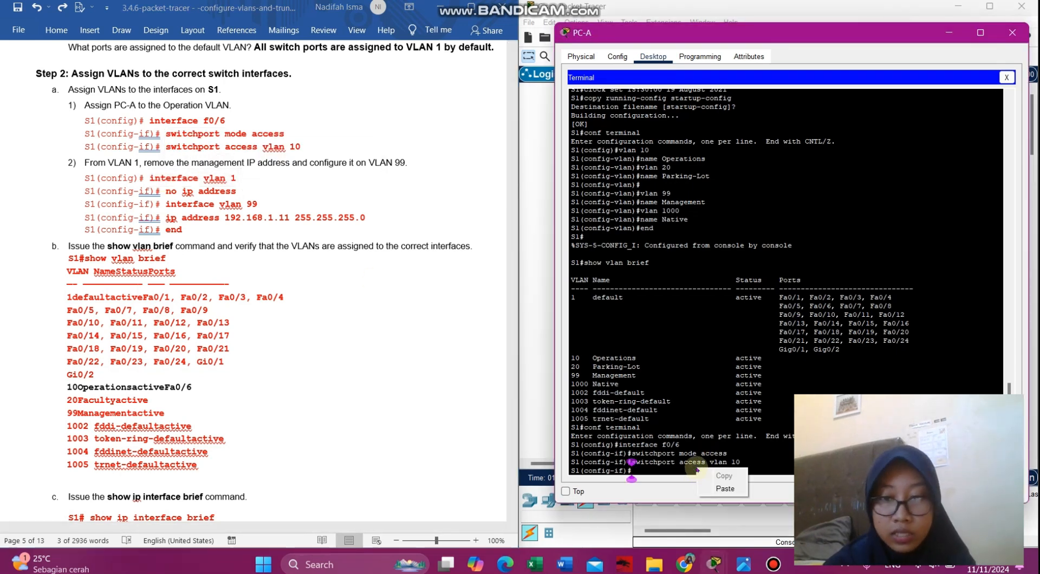
{"action": "left_click", "coordinate": [721, 489]}
{"action": "key", "text": "Return"}
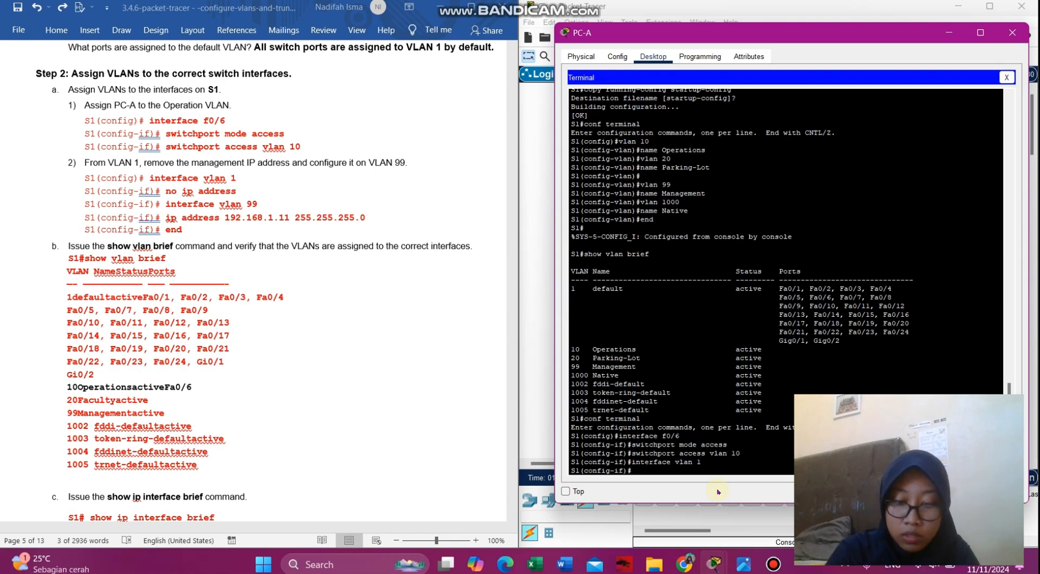
{"action": "type", "text": "no ip adress"}
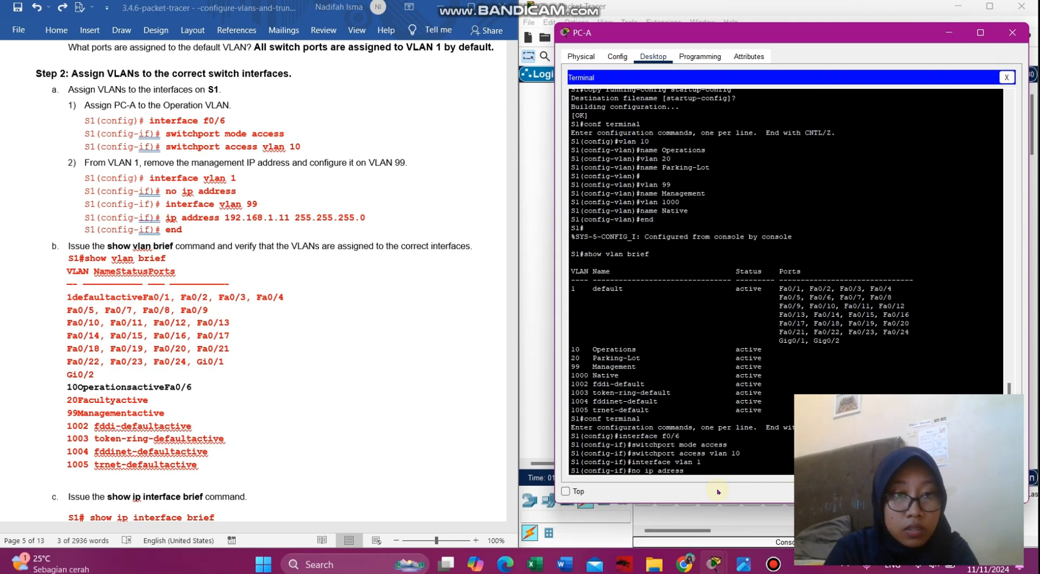
{"action": "key", "text": "Left"}
{"action": "key", "text": "Left"}
{"action": "key", "text": "Left"}
{"action": "key", "text": "Left"}
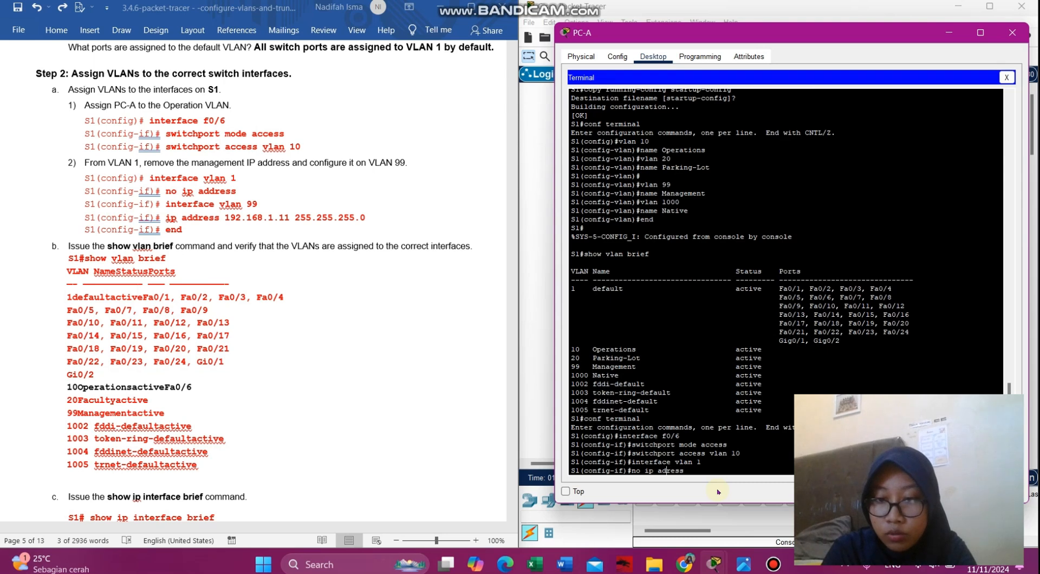
{"action": "type", "text": "d"}
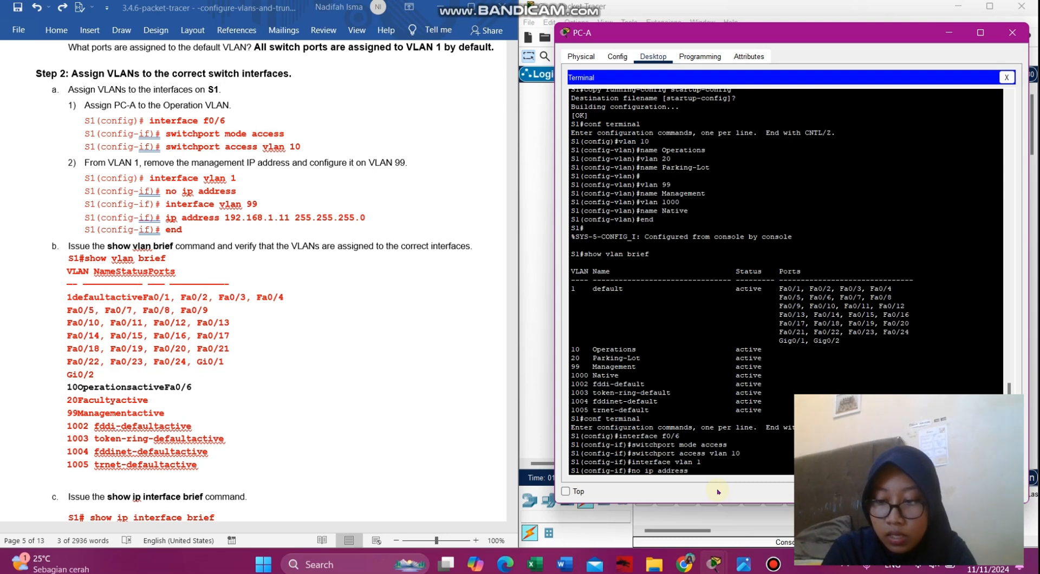
{"action": "key", "text": "Return"}
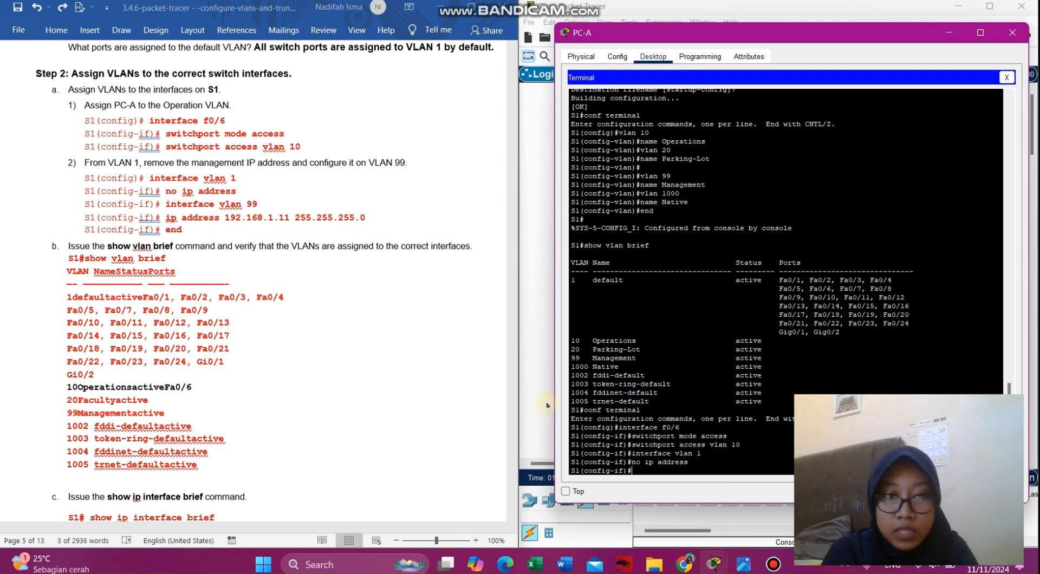
- Enter configuration for the VLAN 99 interface
{"action": "left_click", "coordinate": [261, 203]}
{"action": "left_click_drag", "start_coordinate": [261, 203], "coordinate": [166, 204]}
{"action": "key", "text": "ctrl+c"}
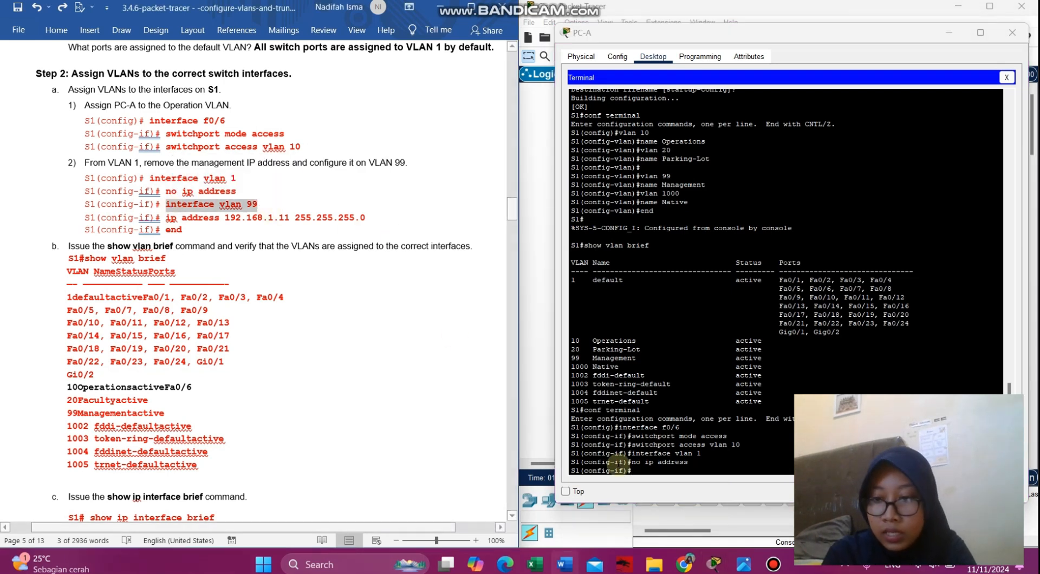
{"action": "left_click", "coordinate": [657, 469]}
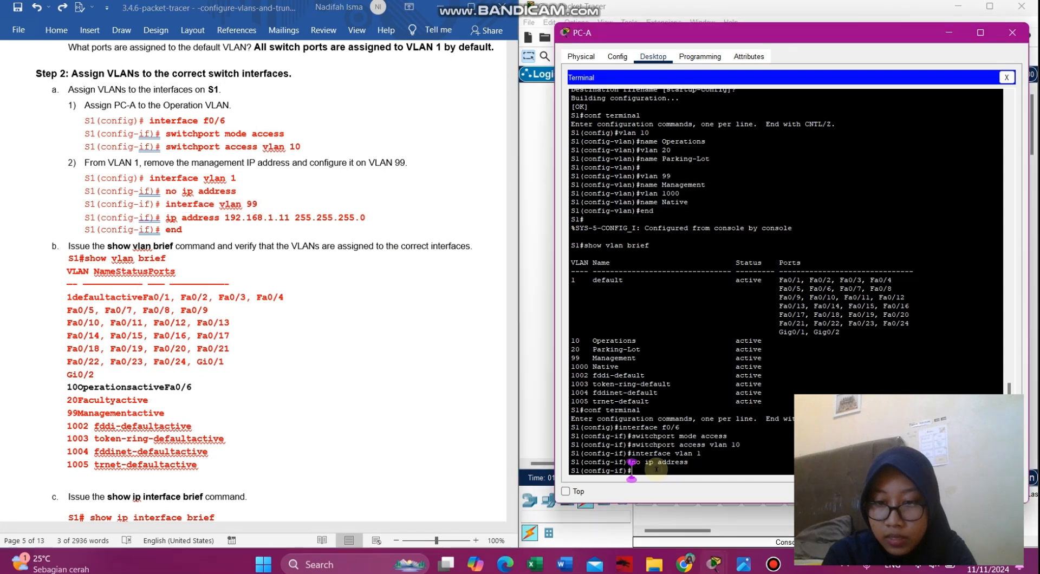
{"action": "right_click", "coordinate": [657, 471]}
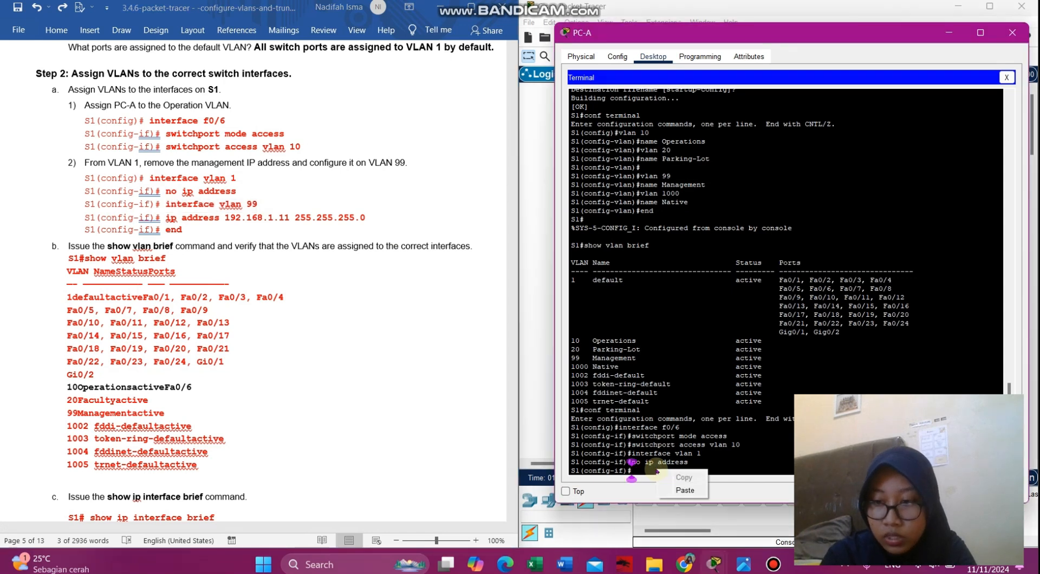
{"action": "left_click", "coordinate": [677, 490]}
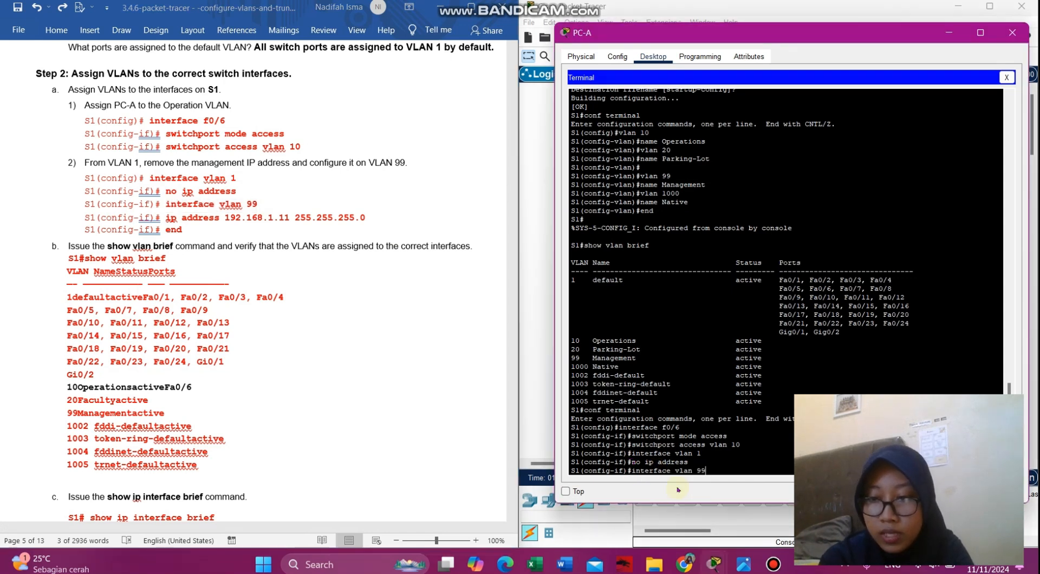
{"action": "key", "text": "Return"}
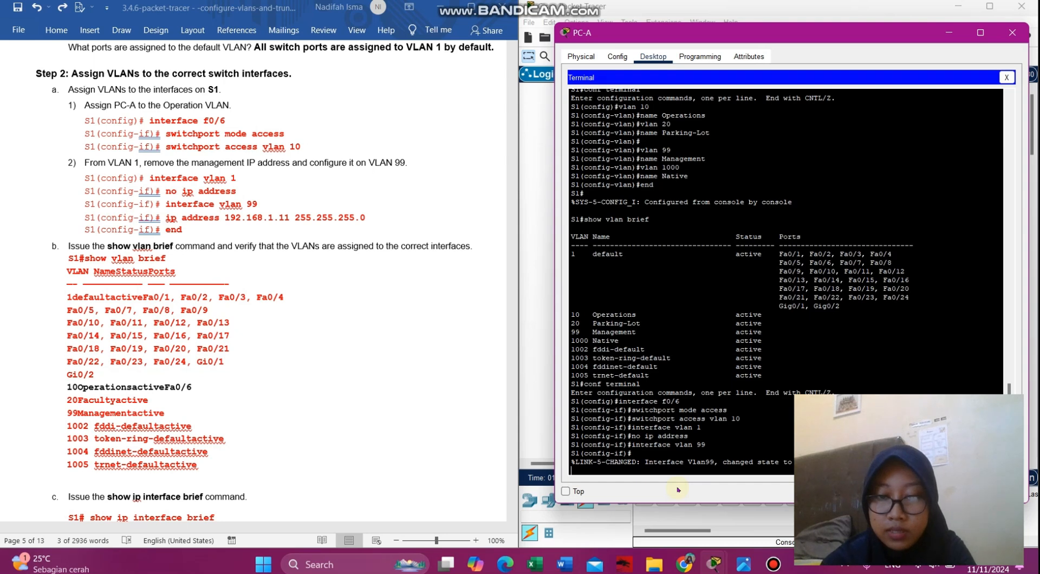
{"action": "key", "text": "Return"}
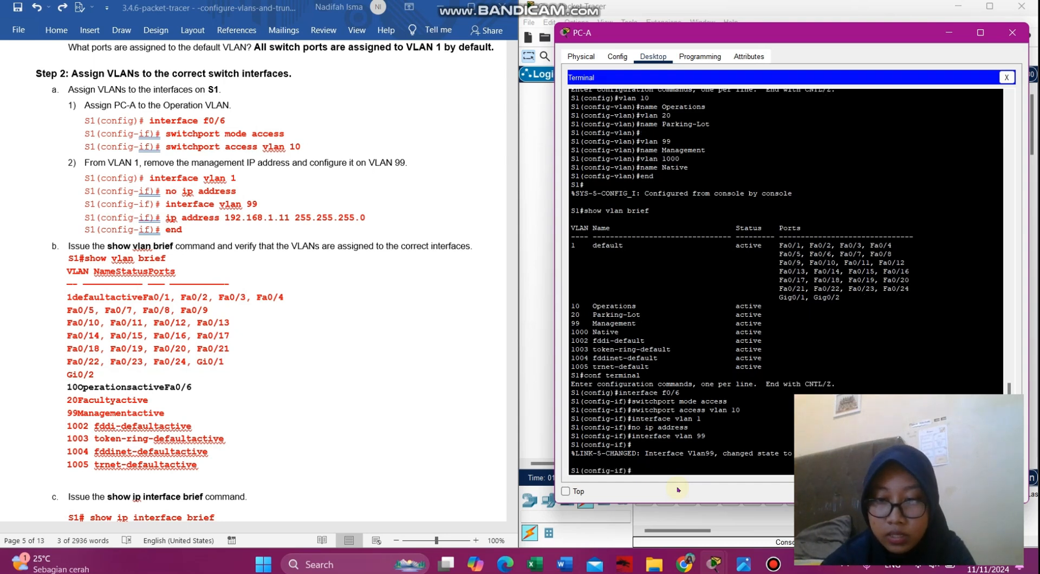
- Give VLAN 99 the address 192.168.1.11 255.255.255.0 and return to privileged mode
{"action": "left_click", "coordinate": [368, 221]}
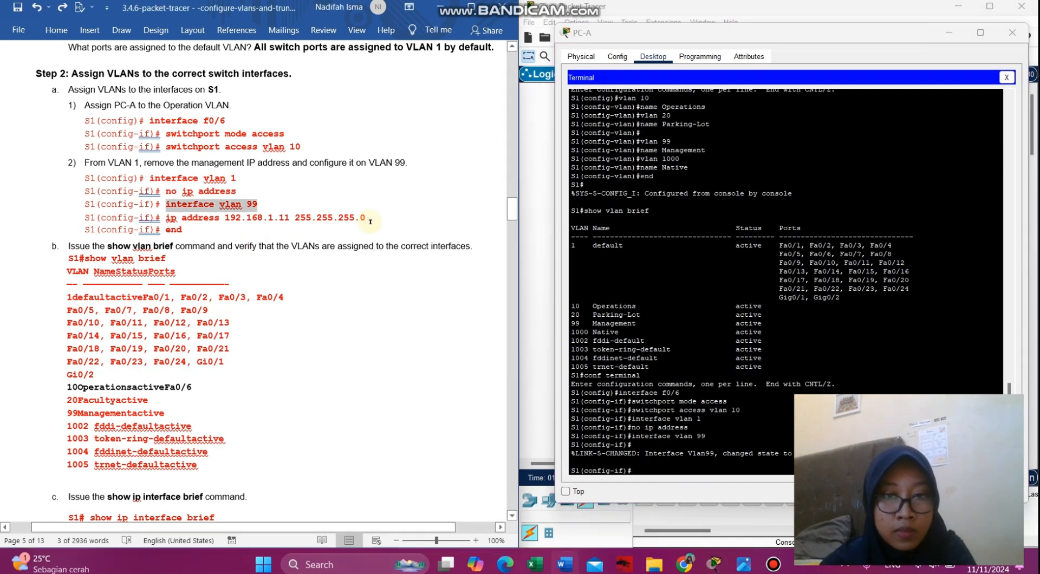
{"action": "left_click_drag", "start_coordinate": [370, 221], "coordinate": [172, 218]}
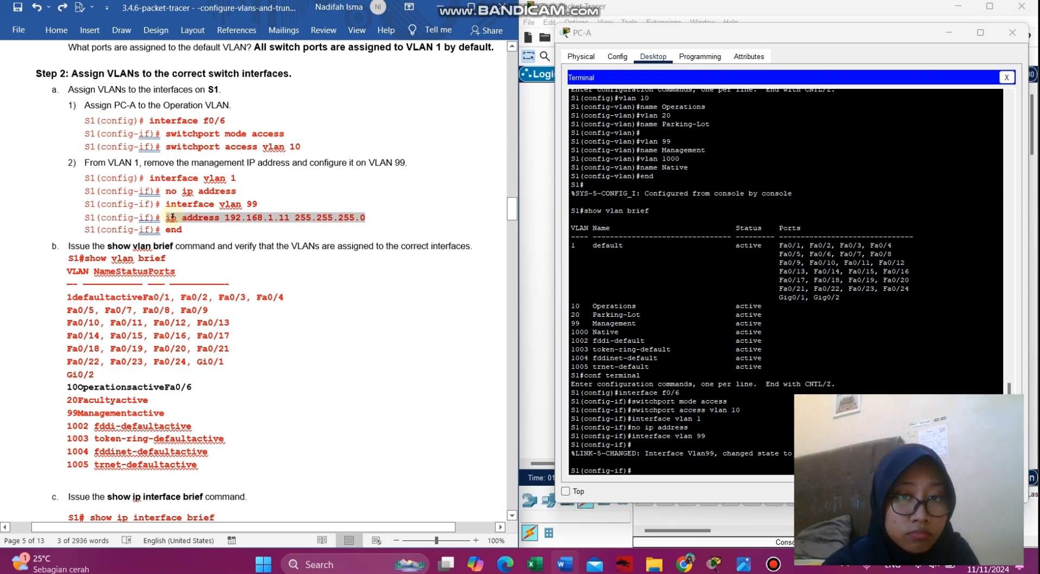
{"action": "left_click_drag", "start_coordinate": [172, 217], "coordinate": [171, 217]}
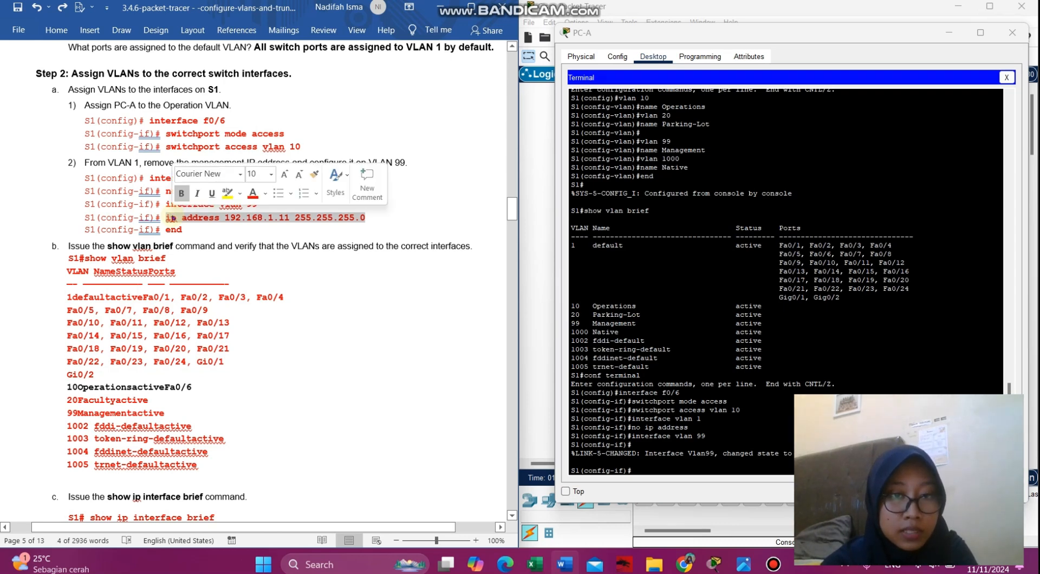
{"action": "right_click", "coordinate": [173, 218]}
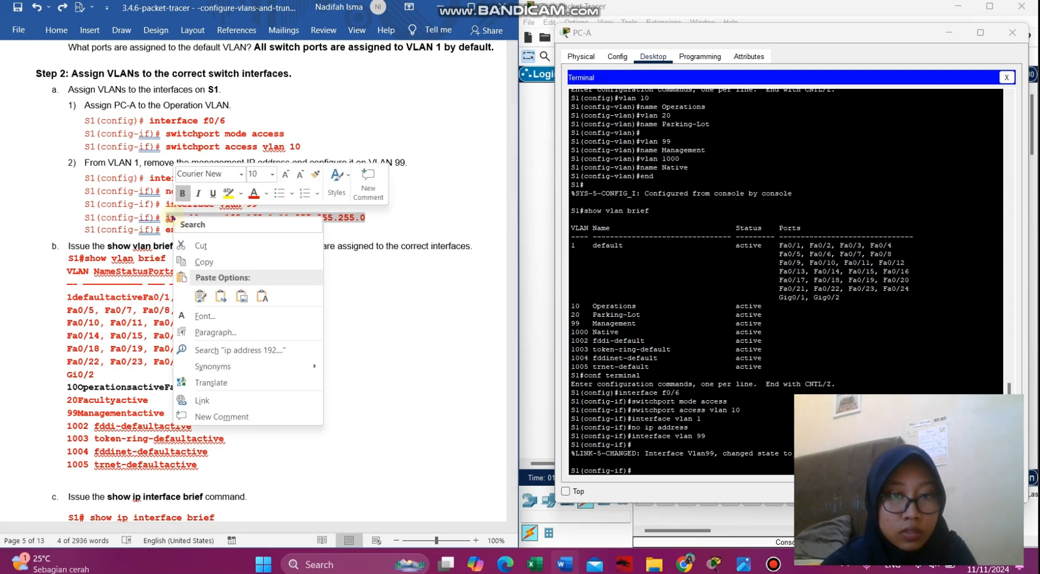
{"action": "left_click", "coordinate": [204, 263]}
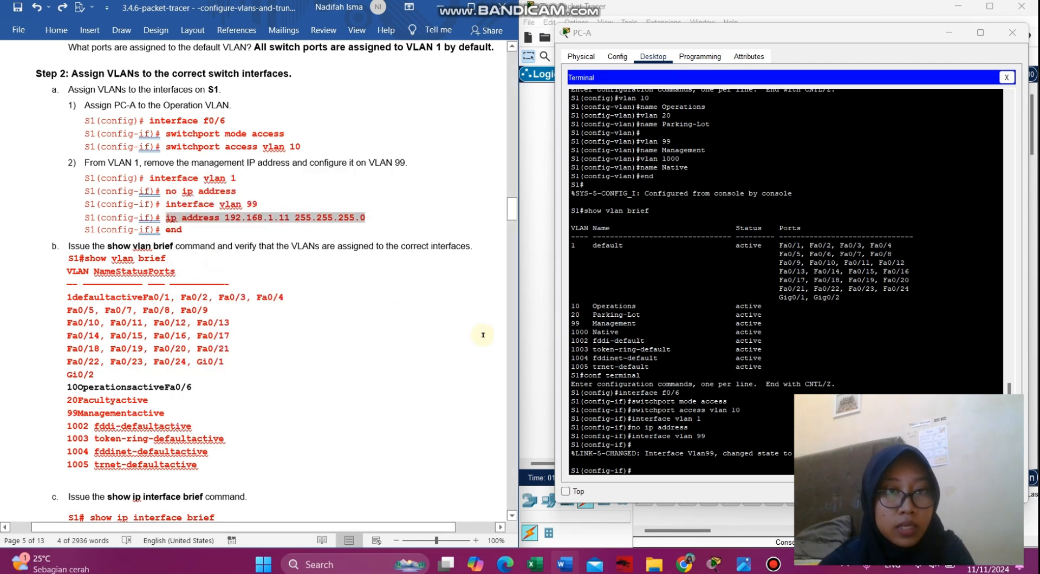
{"action": "left_click", "coordinate": [670, 469]}
{"action": "right_click", "coordinate": [670, 468]}
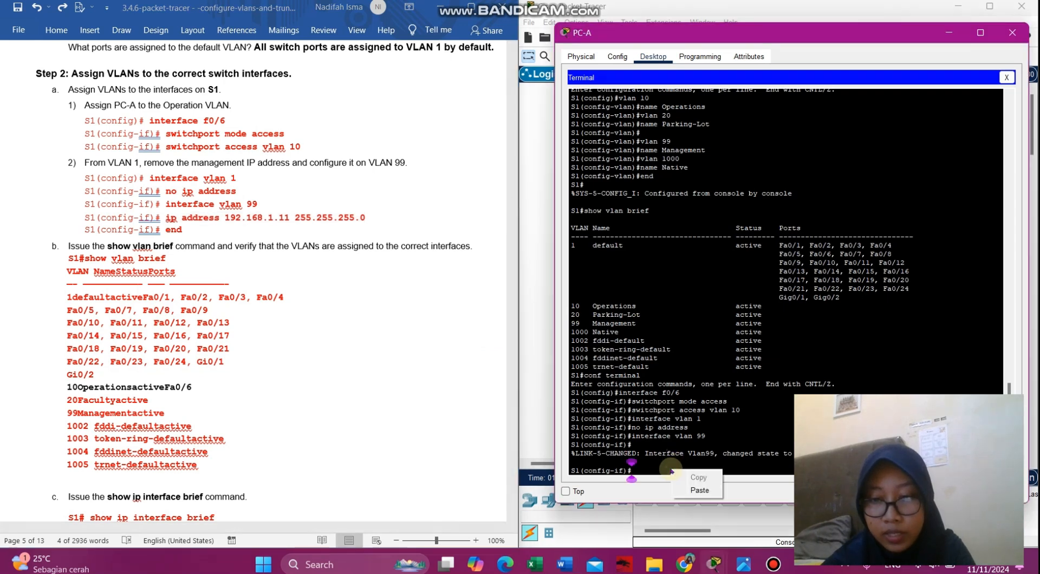
{"action": "left_click", "coordinate": [692, 491]}
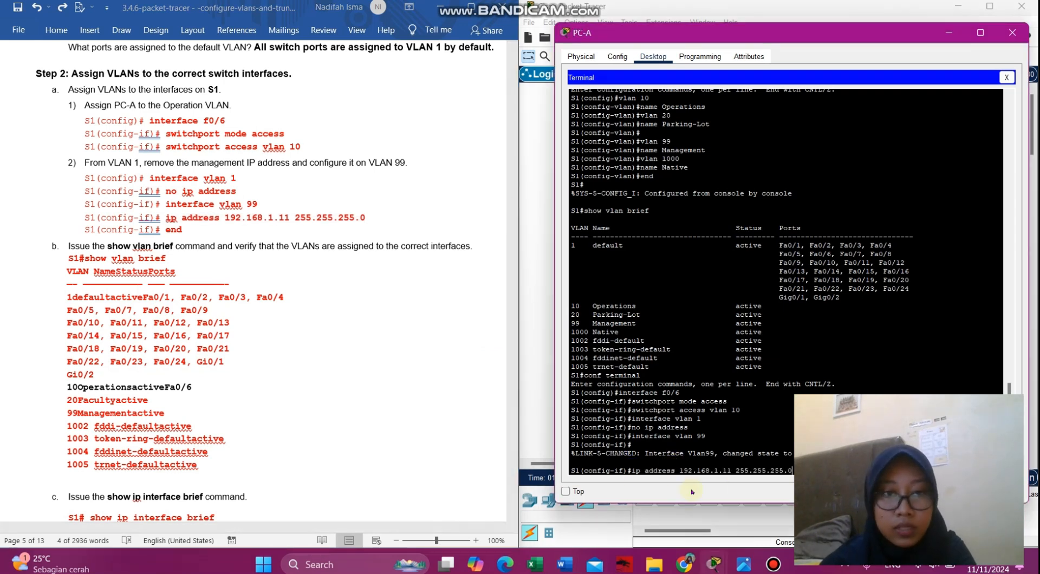
{"action": "key", "text": "Return"}
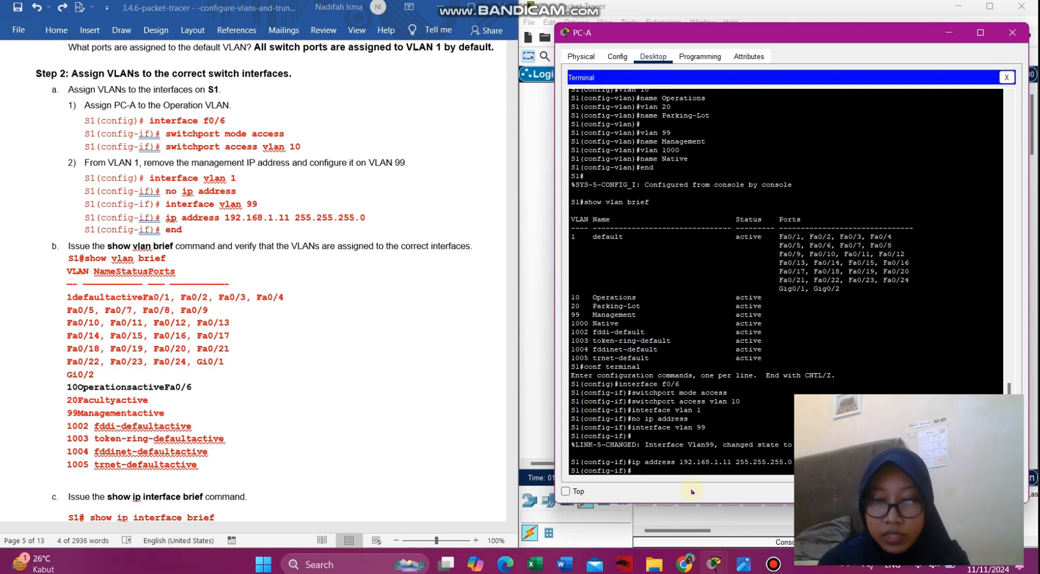
{"action": "type", "text": "end"}
{"action": "key", "text": "Return"}
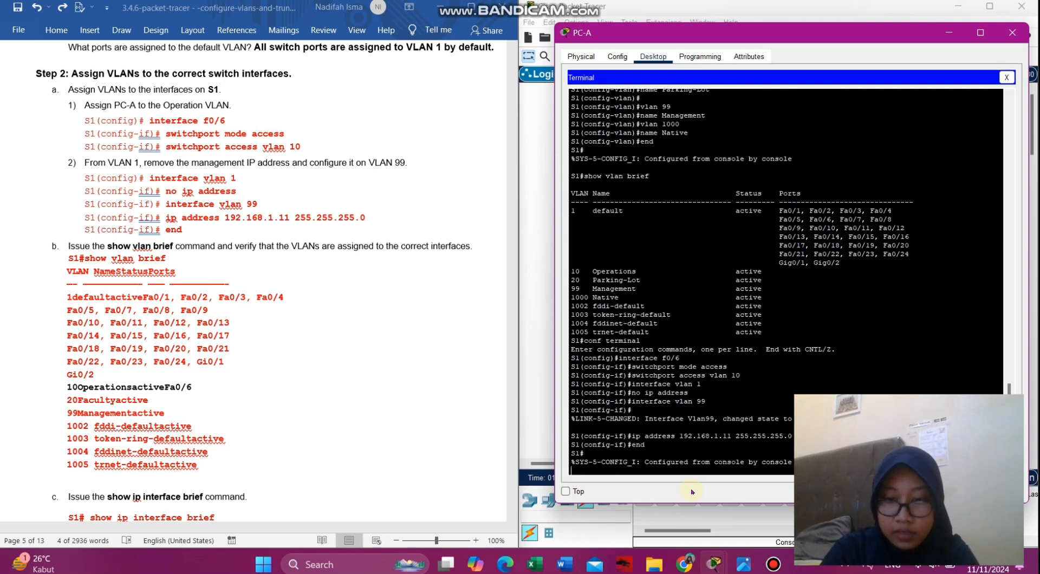
{"action": "key", "text": "Return"}
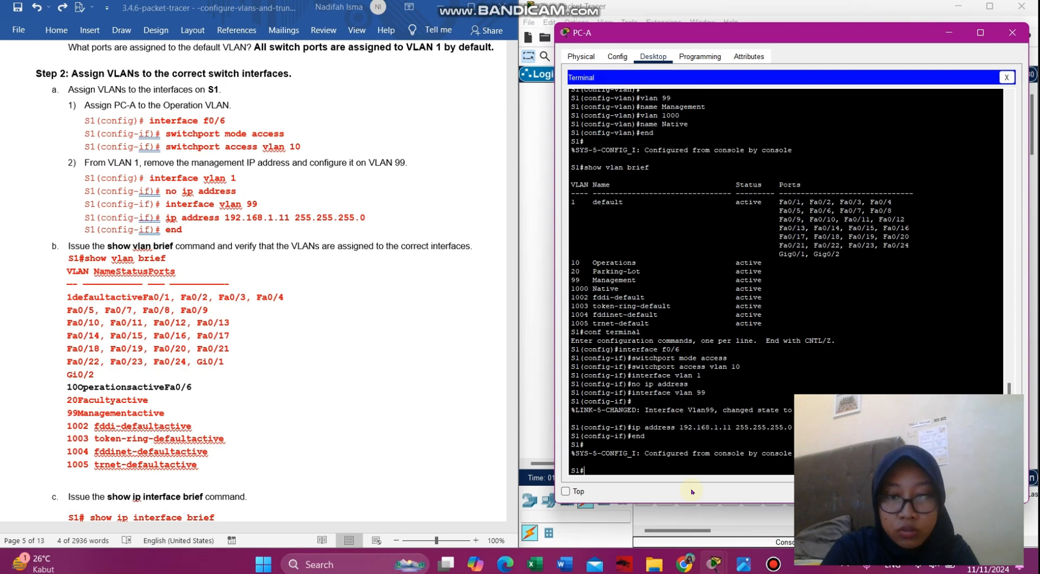
- Run show vlan brief on S1 and review the VLAN table
{"action": "type", "text": "show"}
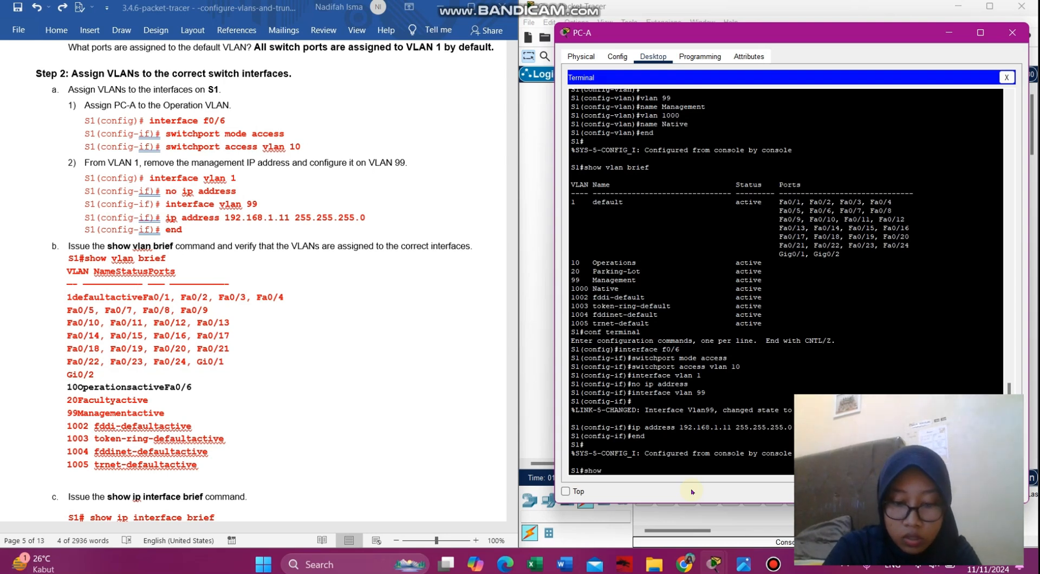
{"action": "type", "text": " vlan brief"}
{"action": "key", "text": "Return"}
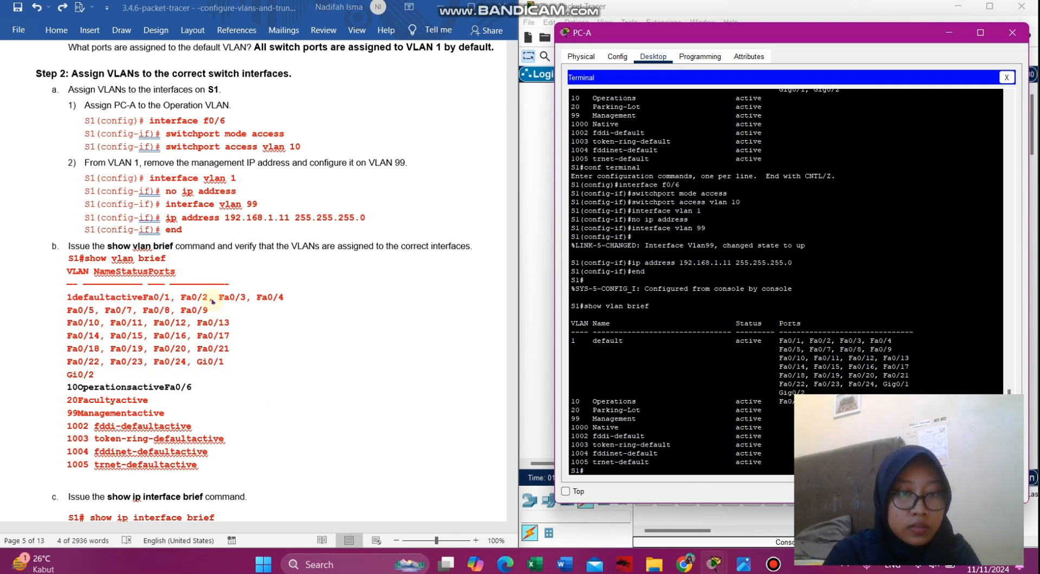
{"action": "scroll", "coordinate": [214, 303], "scroll_direction": "down", "scroll_amount": 10}
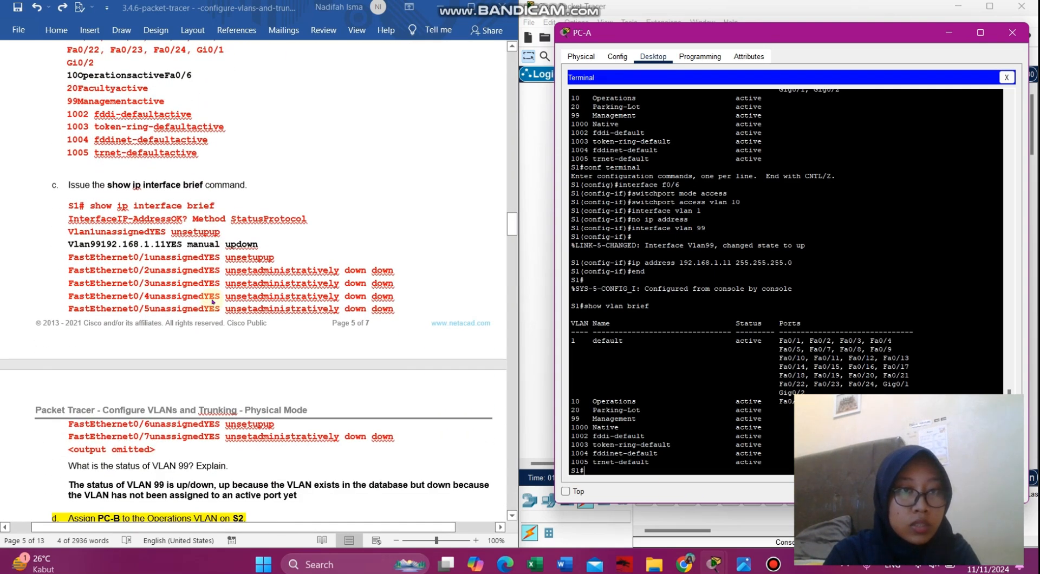
{"action": "scroll", "coordinate": [213, 302], "scroll_direction": "up", "scroll_amount": 5}
{"action": "scroll", "coordinate": [213, 302], "scroll_direction": "down", "scroll_amount": 9}
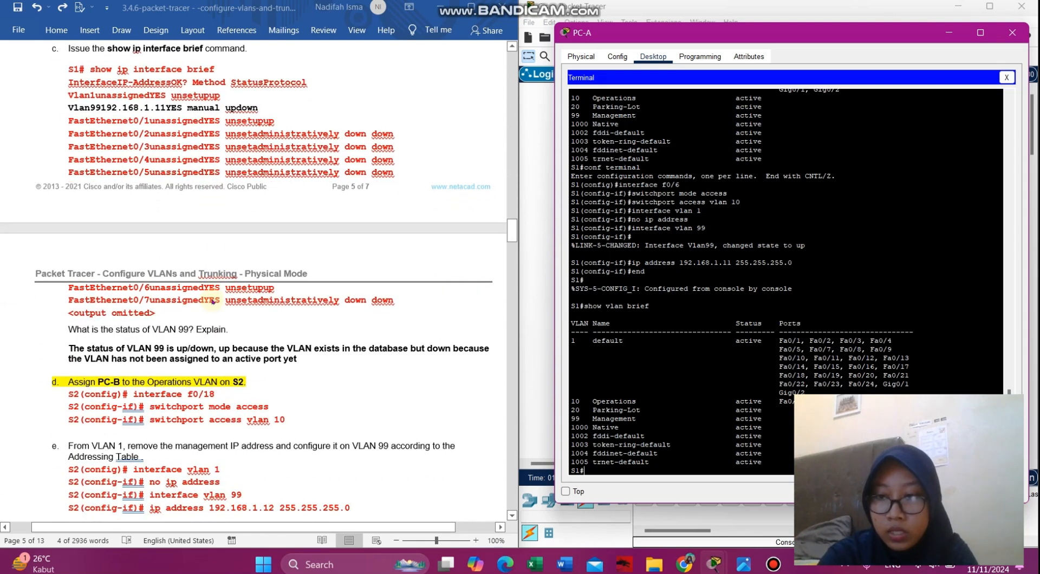
- Run show ip interface brief and view the full listing showing Vlan99 at 192.168.1.11
{"action": "type", "text": "show"}
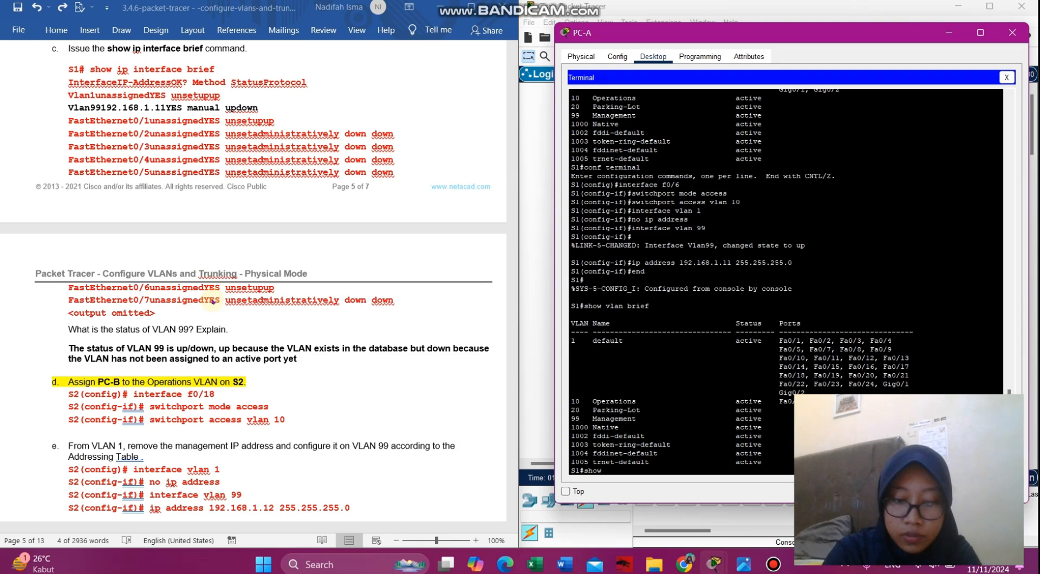
{"action": "type", "text": " ip interface"}
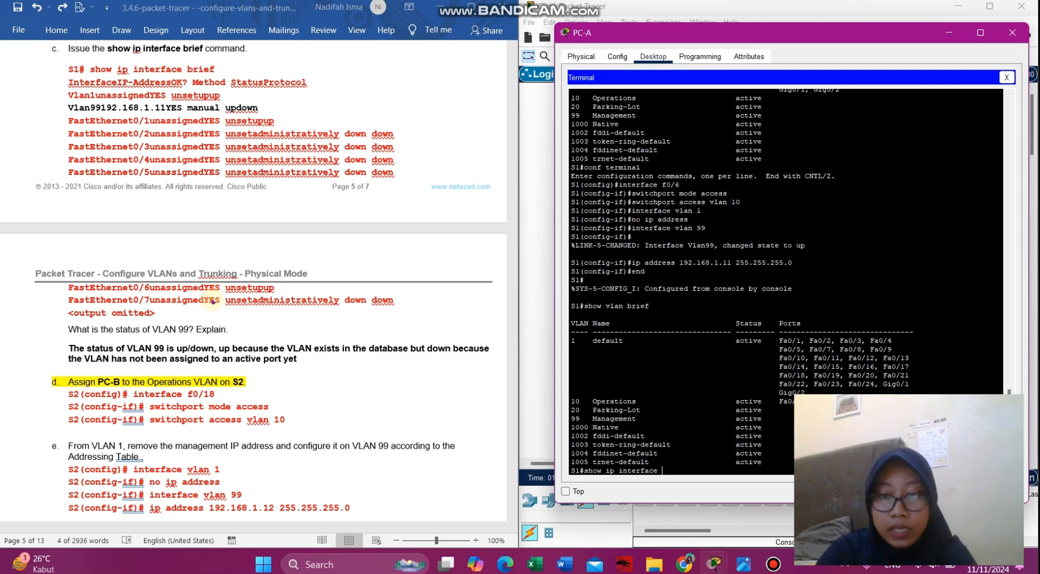
{"action": "type", "text": "brie"}
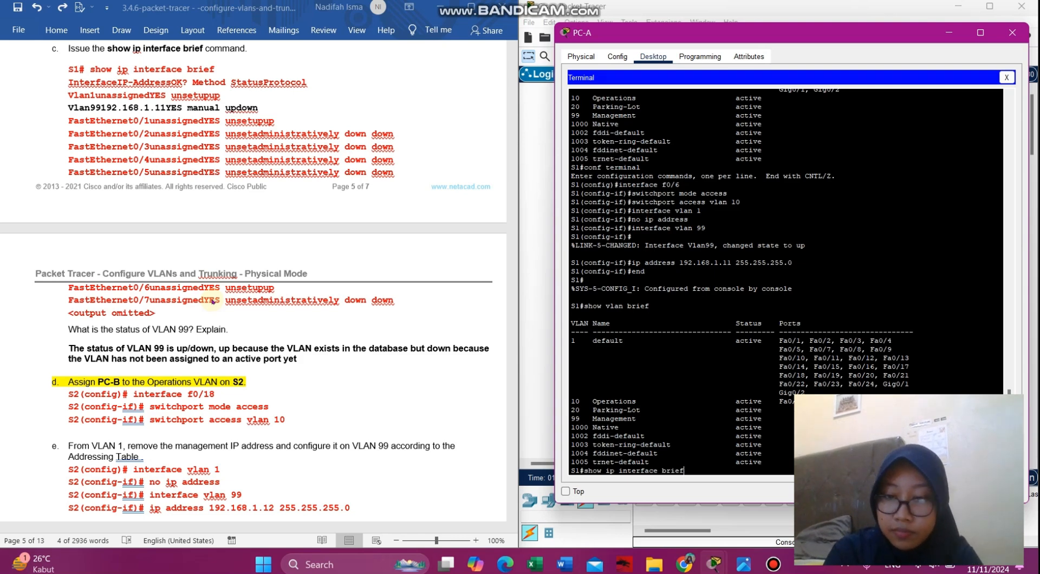
{"action": "type", "text": "f"}
{"action": "key", "text": "Return"}
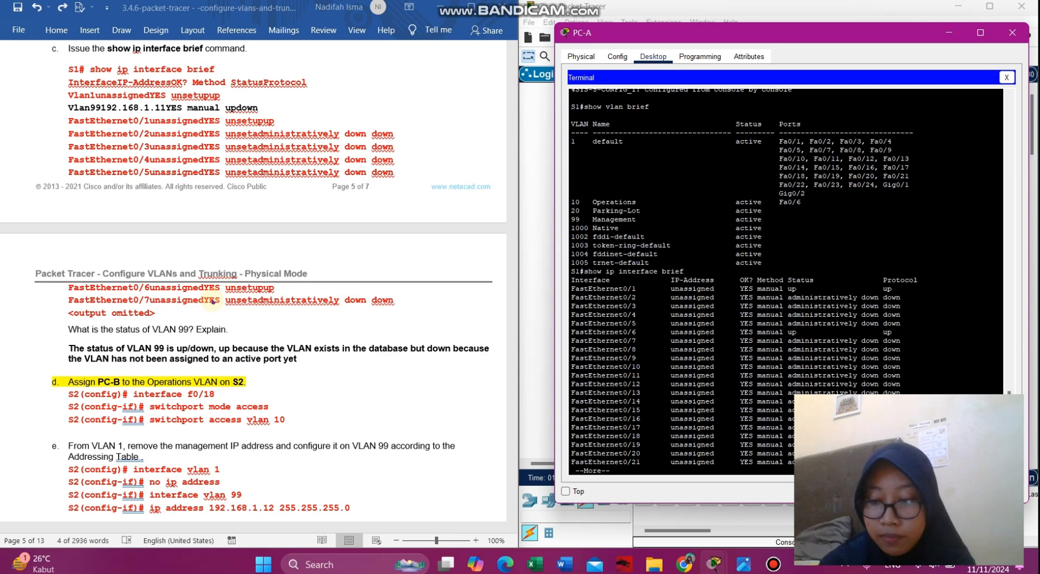
{"action": "key", "text": "space"}
{"action": "key", "text": "Return"}
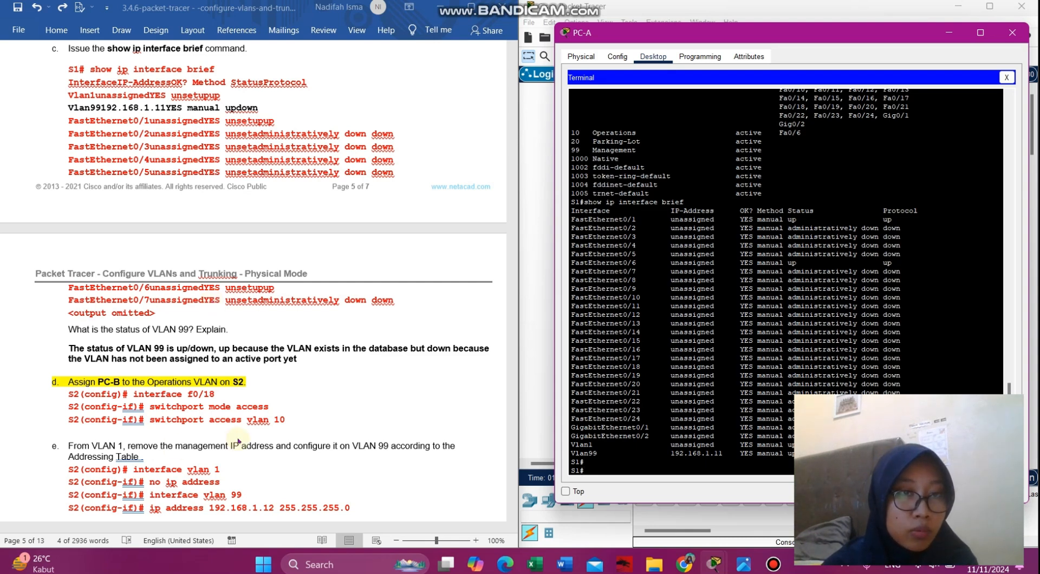
{"action": "scroll", "coordinate": [238, 441], "scroll_direction": "down", "scroll_amount": 8}
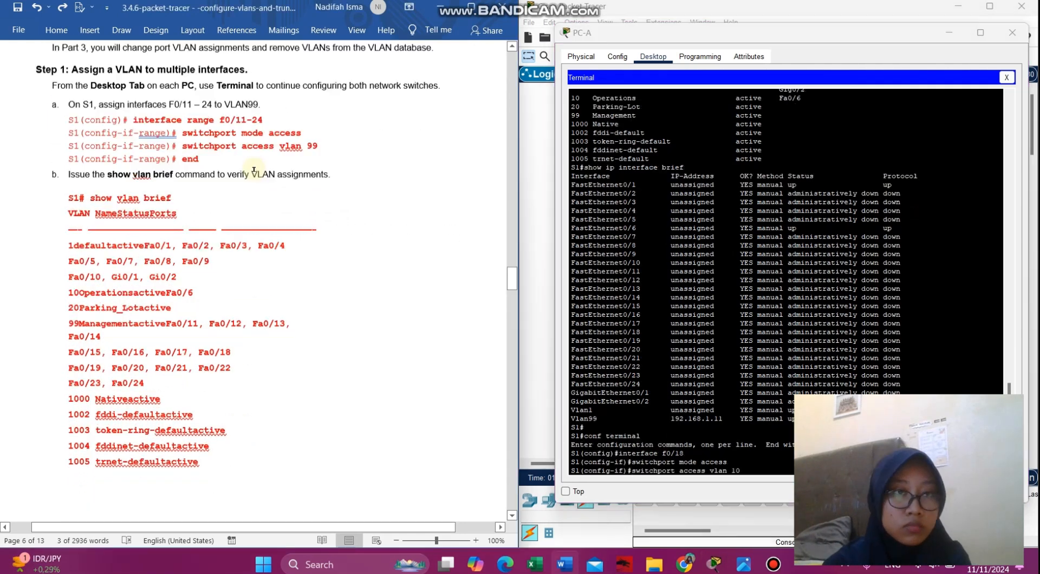
- Put F0/18 into access VLAN 10 and exit back to global configuration mode
{"action": "scroll", "coordinate": [254, 170], "scroll_direction": "up", "scroll_amount": 1}
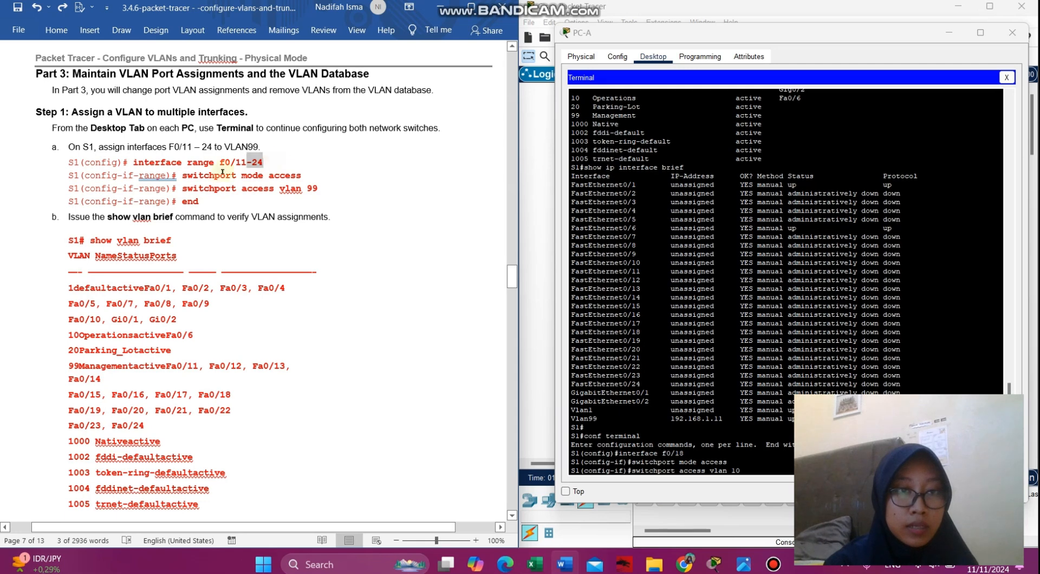
{"action": "left_click_drag", "start_coordinate": [263, 163], "coordinate": [145, 165]}
{"action": "left_click", "coordinate": [144, 165]}
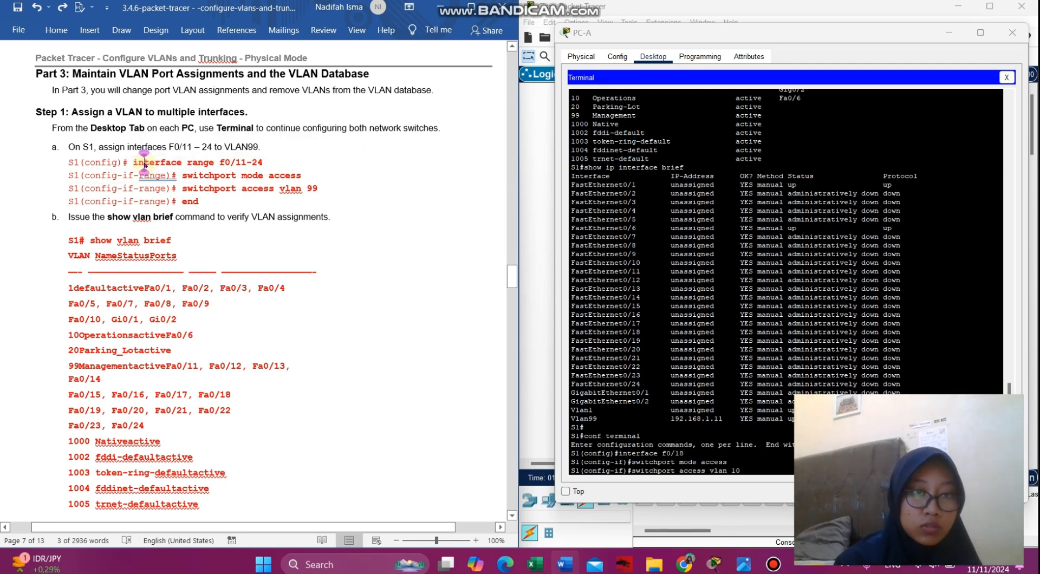
{"action": "left_click", "coordinate": [771, 464]}
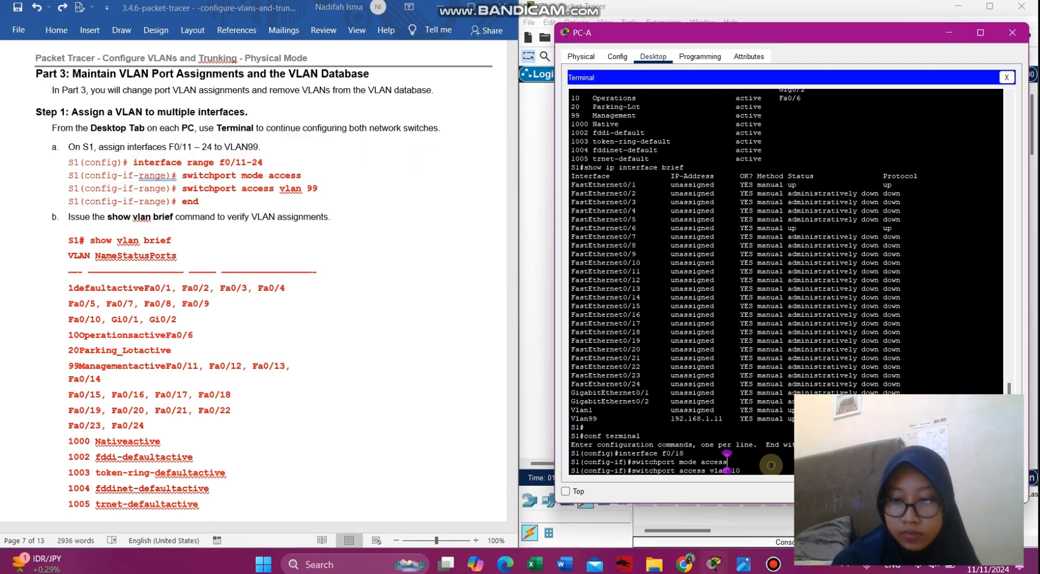
{"action": "key", "text": "Return"}
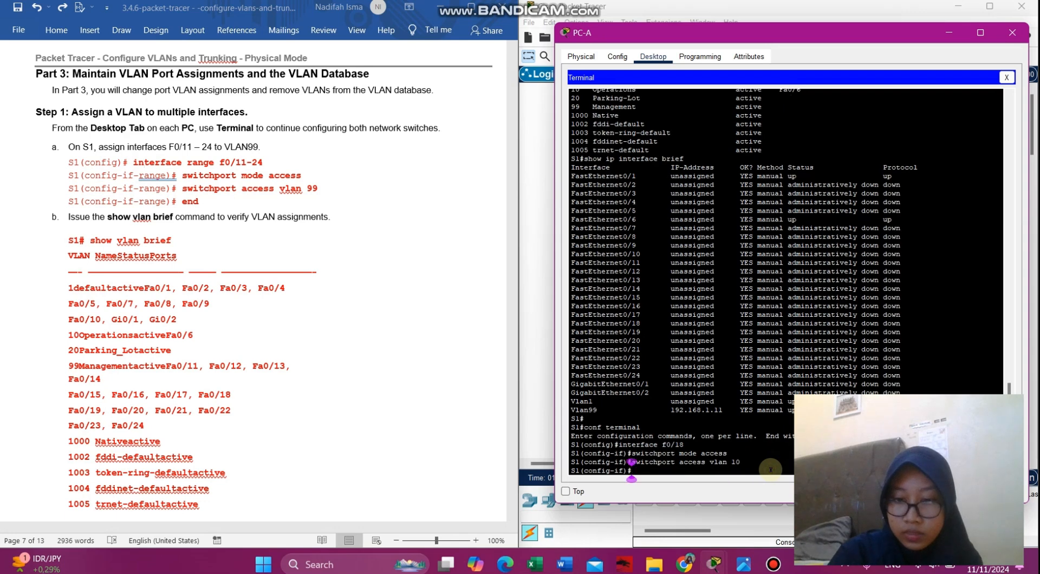
{"action": "type", "text": "exit"}
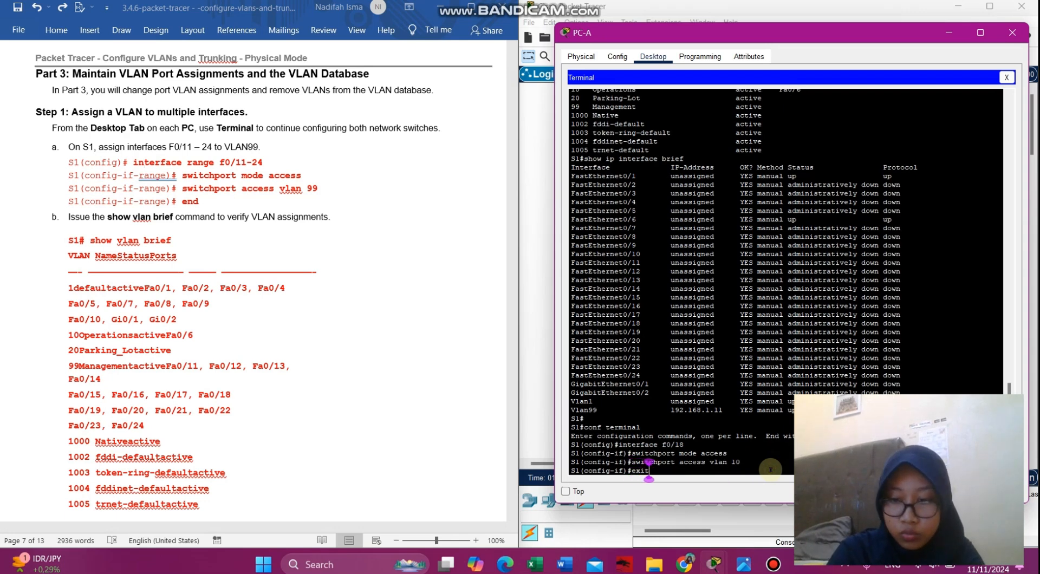
{"action": "key", "text": "Return"}
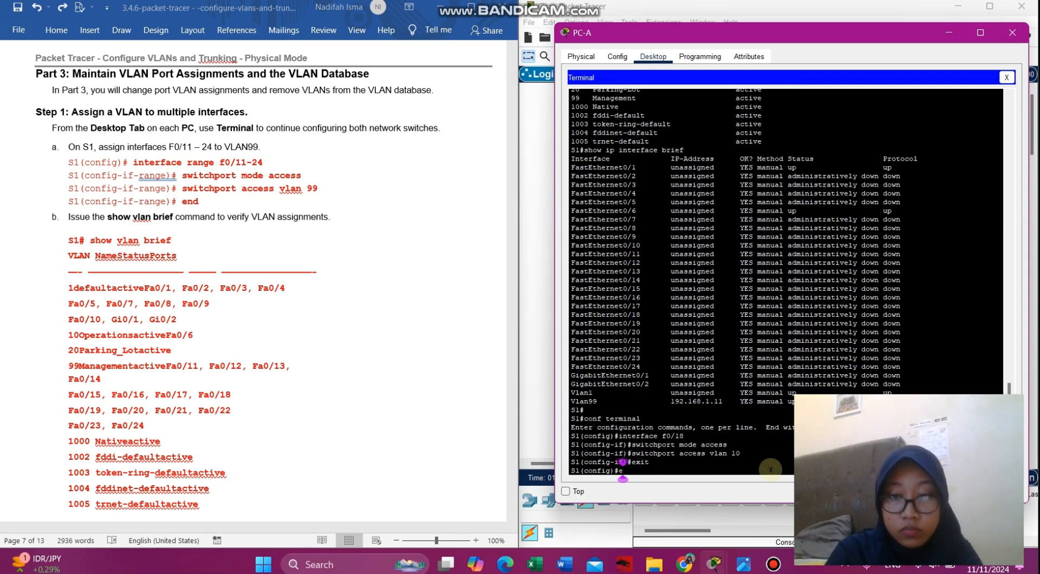
{"action": "type", "text": "exit"}
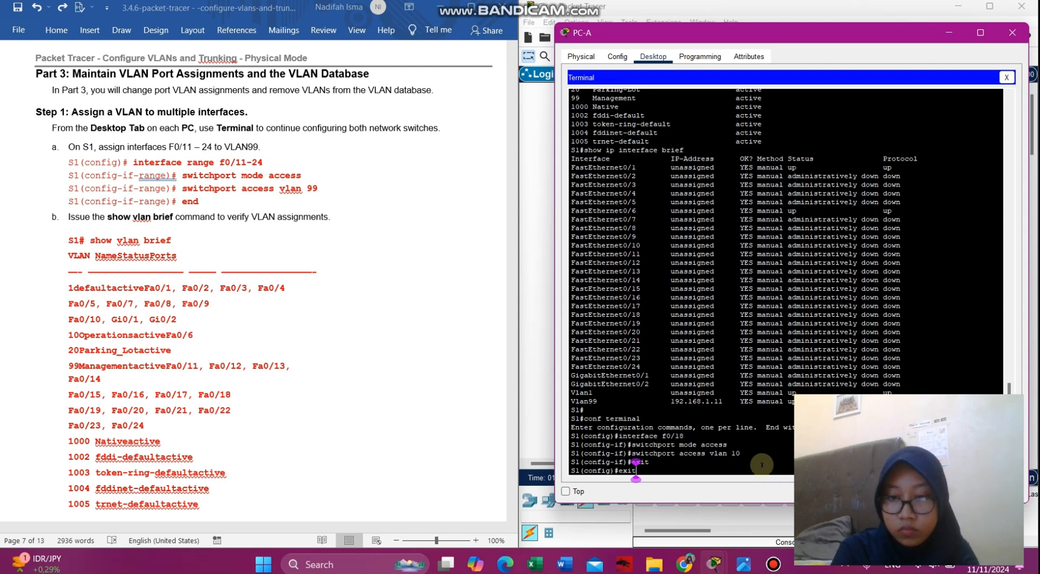
{"action": "key", "text": "BackSpace"}
{"action": "key", "text": "BackSpace"}
{"action": "key", "text": "BackSpace"}
{"action": "key", "text": "BackSpace"}
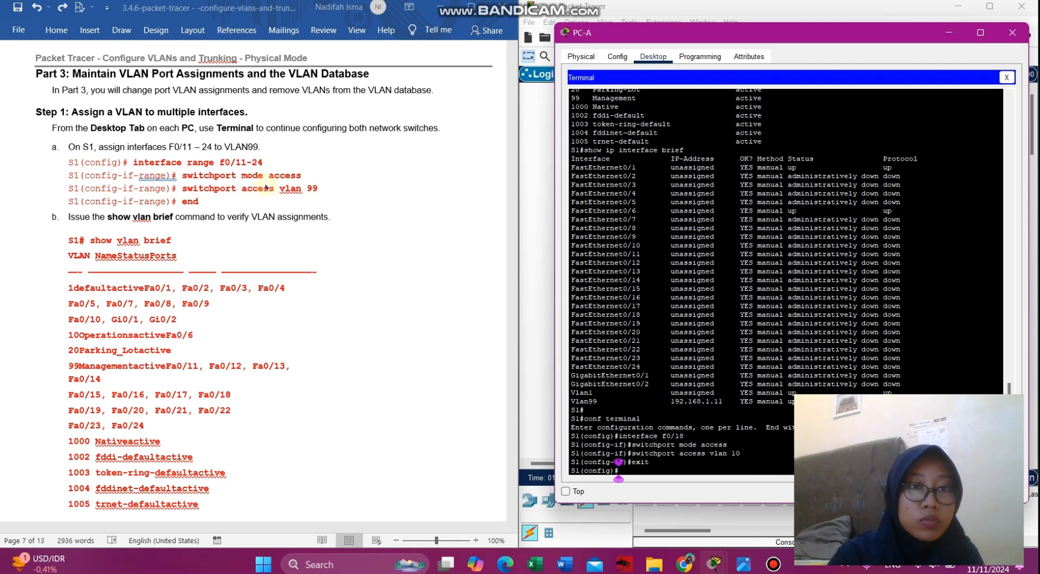
- Paste 'interface range f0/11-24' from the lab instructions to select ports F0/11–24
{"action": "left_click", "coordinate": [252, 163]}
{"action": "left_click_drag", "start_coordinate": [230, 162], "coordinate": [133, 162]}
{"action": "key", "text": "ctrl+c"}
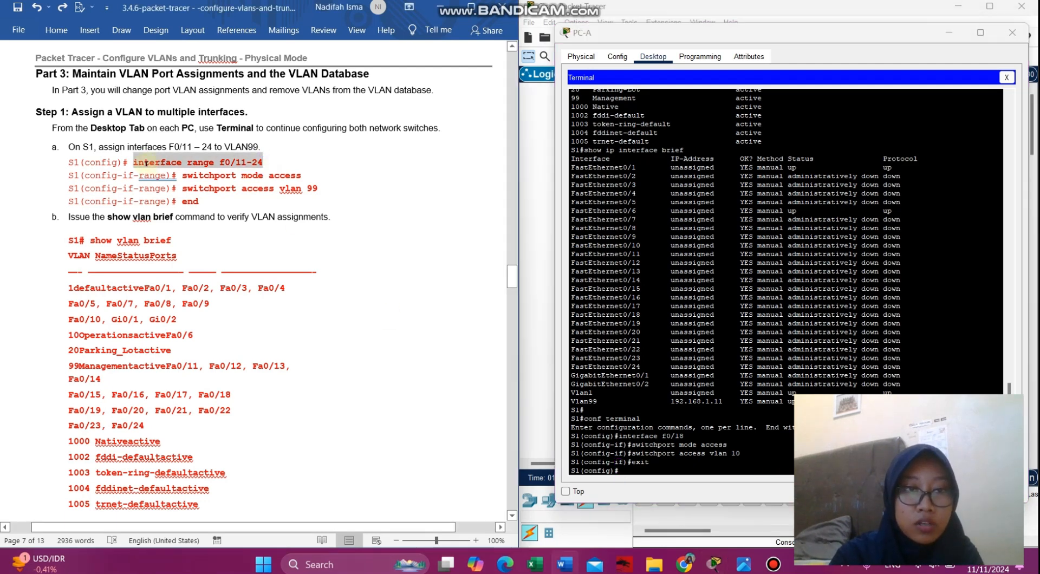
{"action": "left_click", "coordinate": [628, 470]}
{"action": "right_click", "coordinate": [637, 474]}
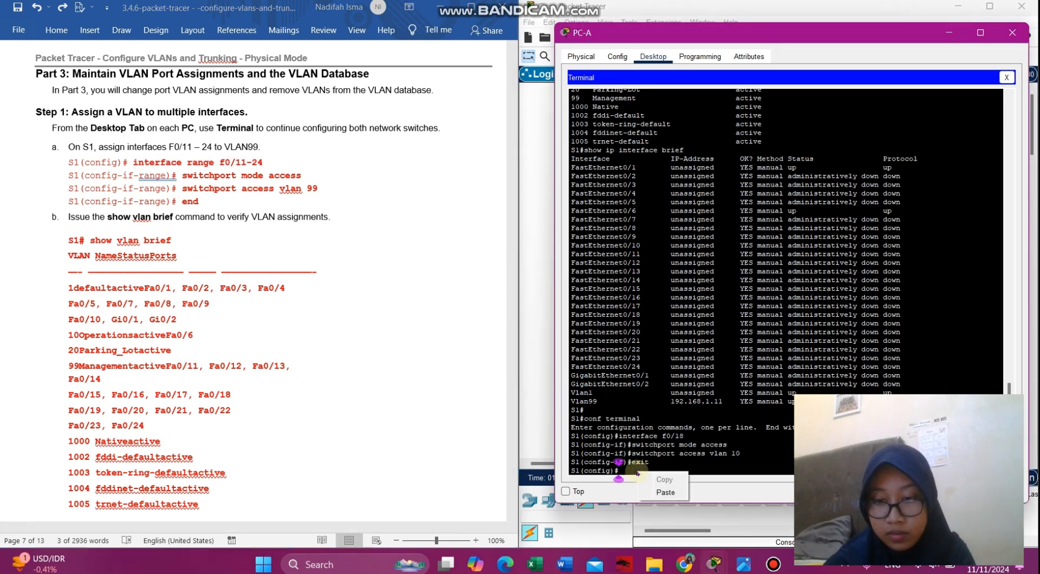
{"action": "left_click", "coordinate": [666, 492]}
{"action": "key", "text": "Return"}
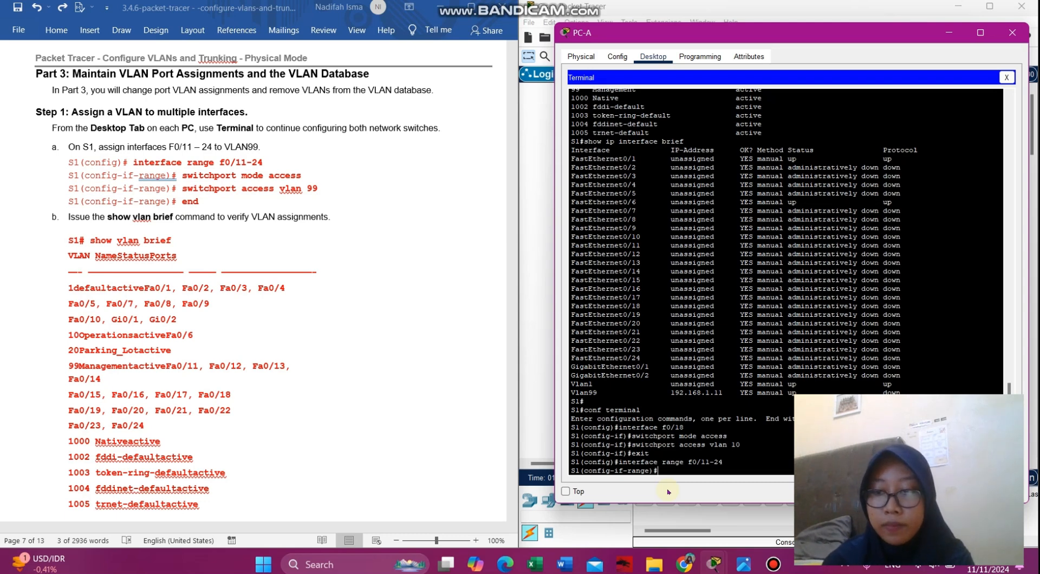
- Paste 'switchport mode access' to make ports F0/11–24 access ports
{"action": "left_click", "coordinate": [311, 191]}
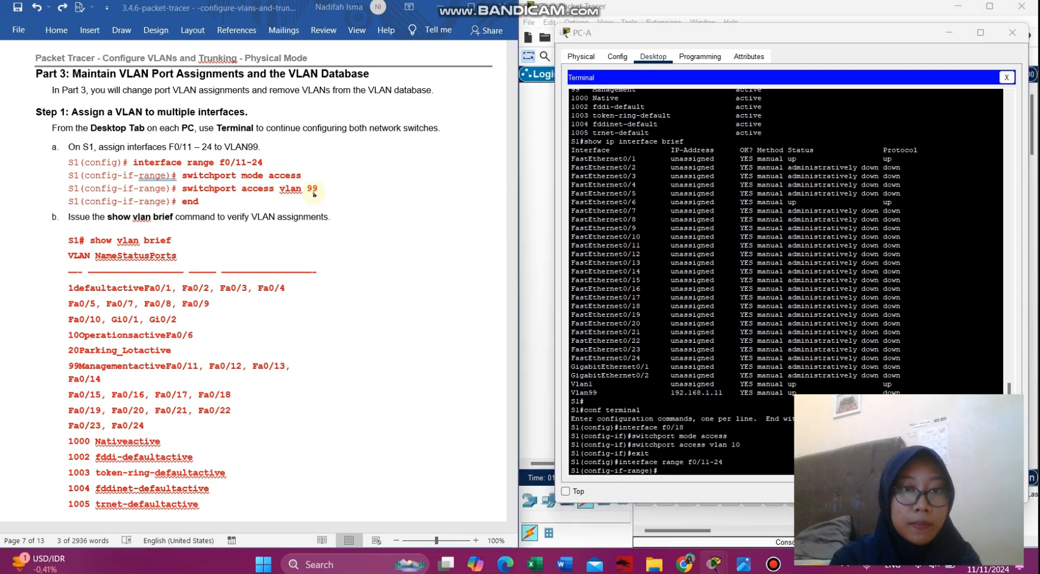
{"action": "left_click_drag", "start_coordinate": [310, 179], "coordinate": [206, 178]}
{"action": "key", "text": "ctrl+c"}
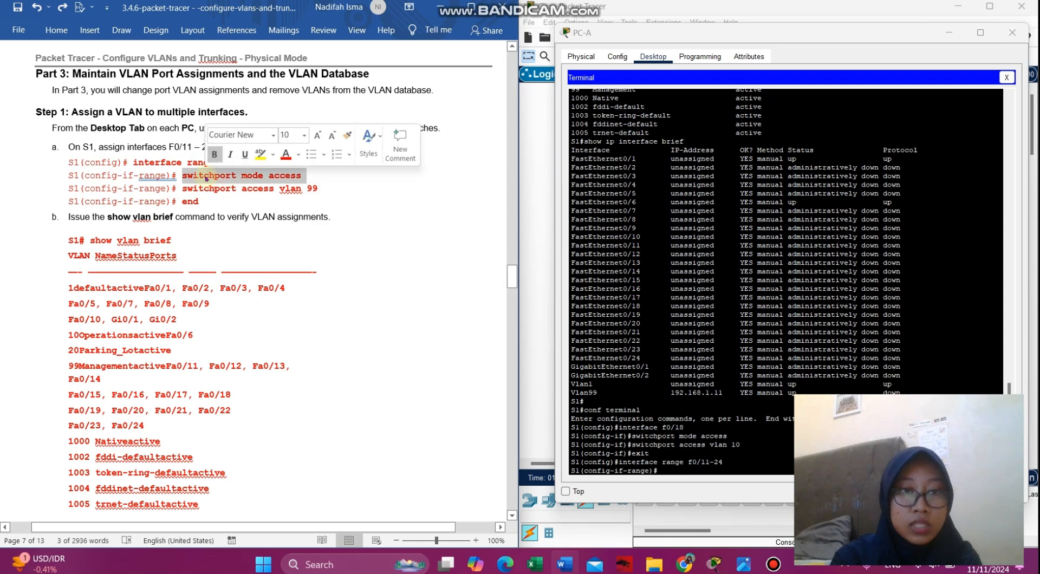
{"action": "left_click", "coordinate": [674, 470]}
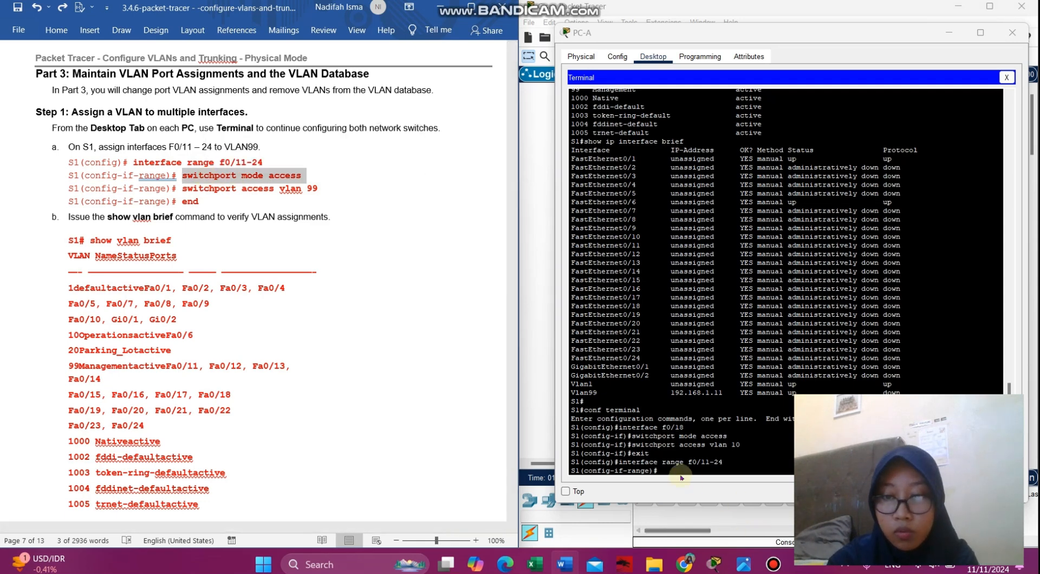
{"action": "key", "text": "ctrl+v"}
{"action": "key", "text": "Return"}
- Assign the range to VLAN 99 with 'switchport access vlan 99', then 'end' to S1#
{"action": "left_click", "coordinate": [328, 190]}
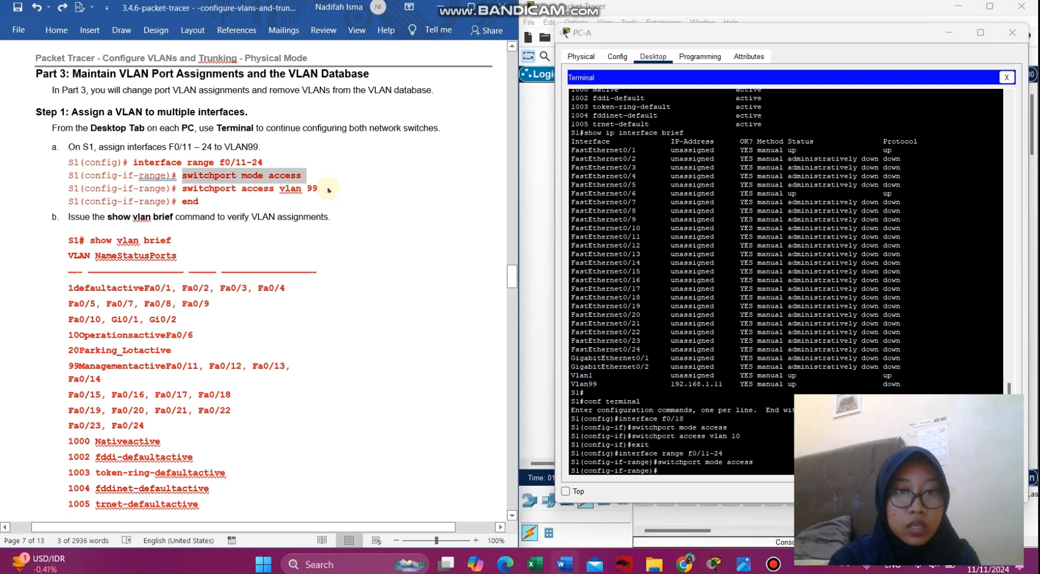
{"action": "left_click_drag", "start_coordinate": [322, 188], "coordinate": [183, 189]}
{"action": "key", "text": "ctrl+c"}
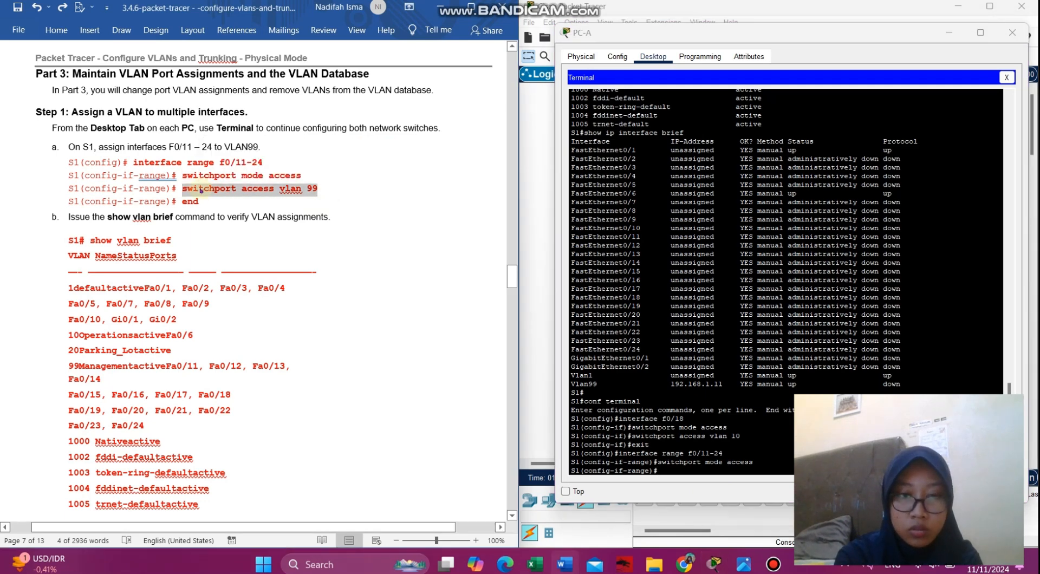
{"action": "left_click", "coordinate": [758, 469]}
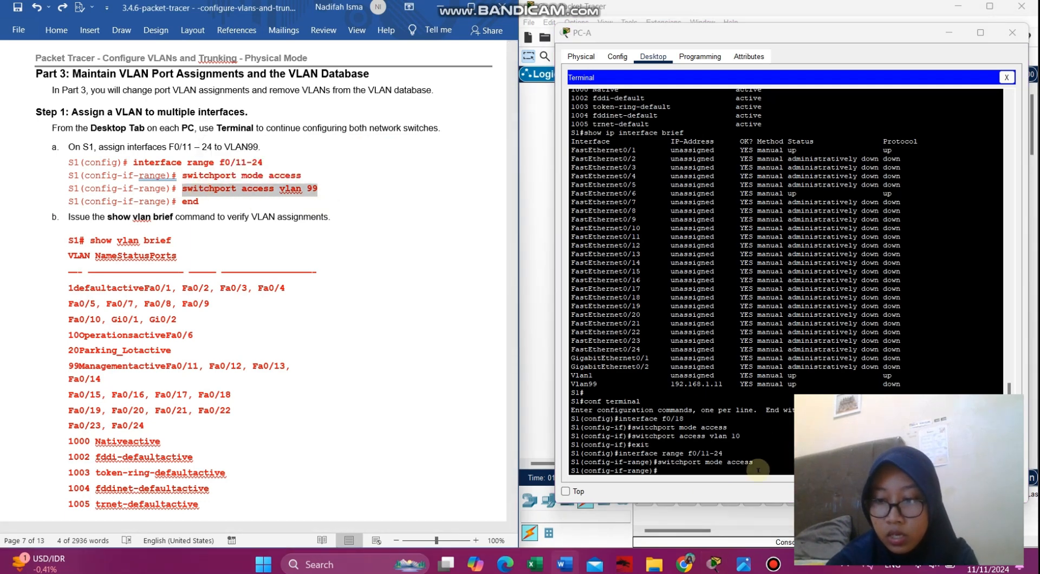
{"action": "left_click", "coordinate": [714, 469]}
{"action": "right_click", "coordinate": [719, 476]}
{"action": "left_click", "coordinate": [748, 495]}
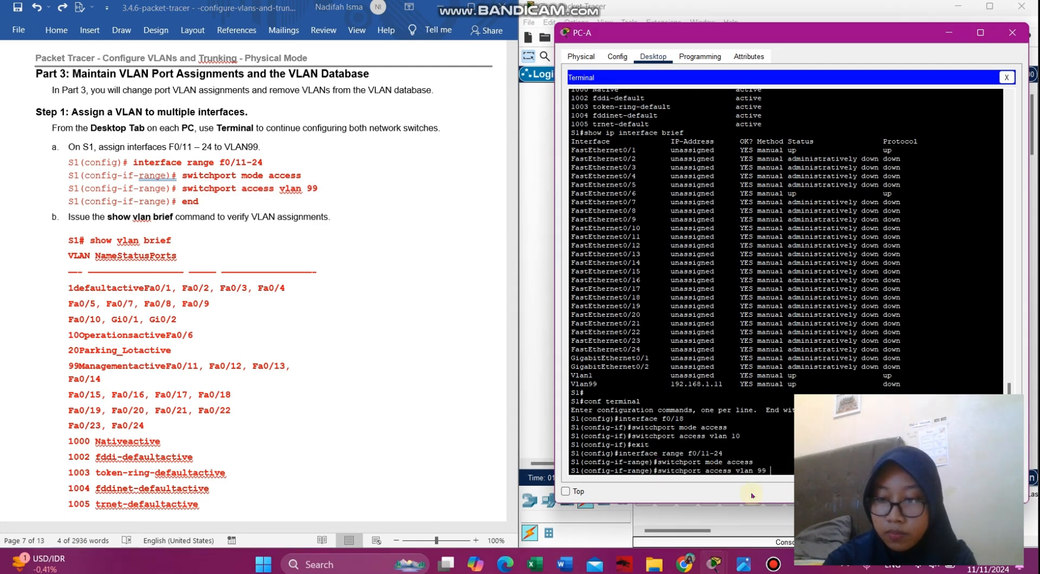
{"action": "key", "text": "Return"}
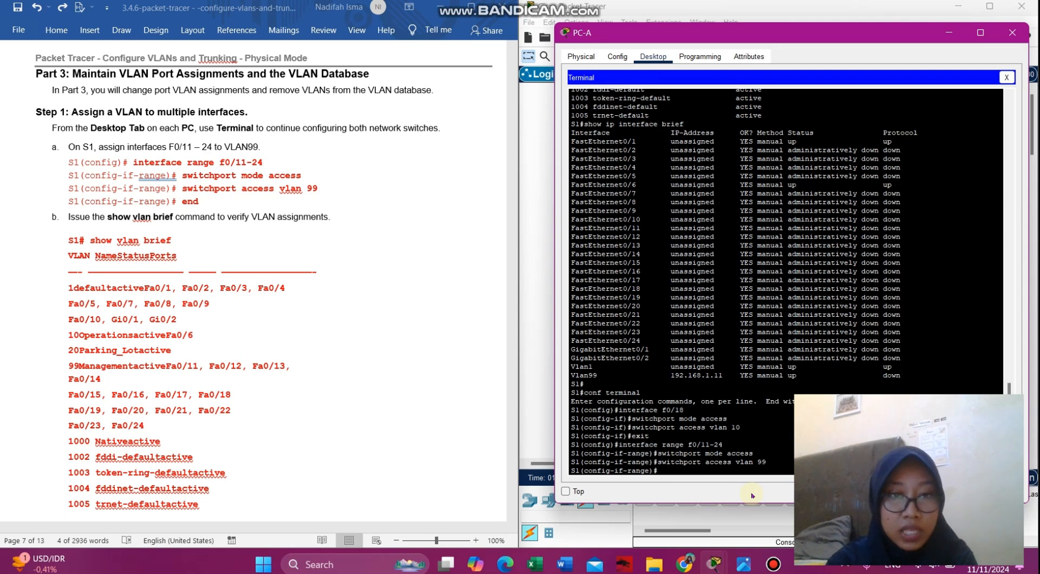
{"action": "type", "text": "end"}
{"action": "key", "text": "Return"}
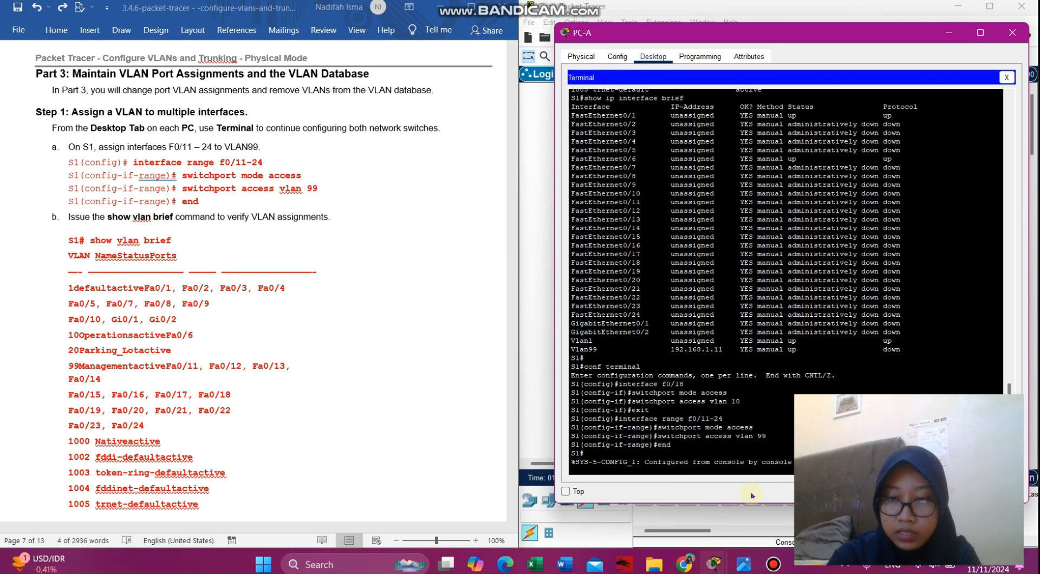
{"action": "key", "text": "Return"}
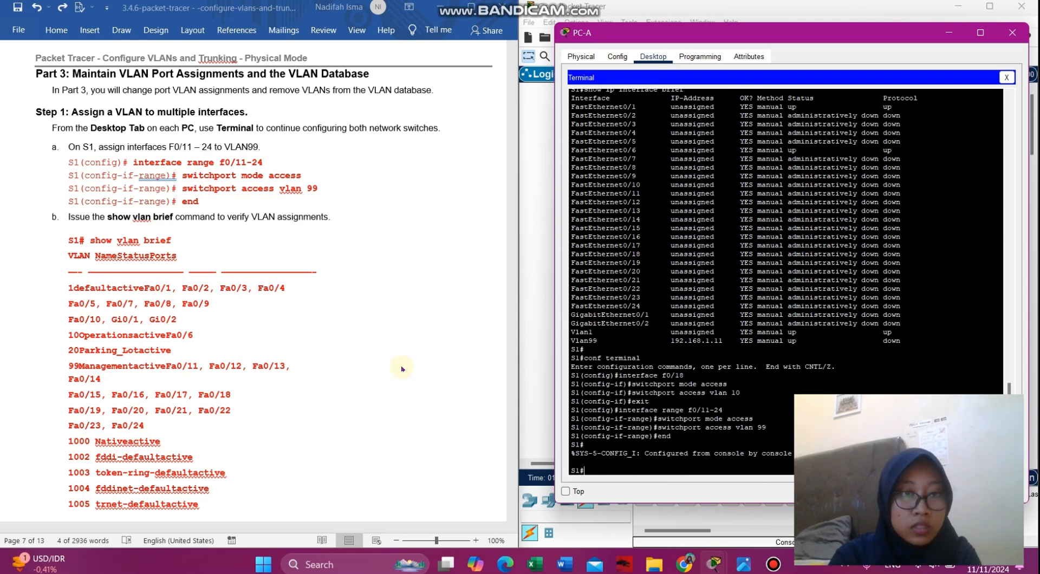
- Run 'show vlan brief' to view S1's current VLAN table, retrying after a typo
{"action": "type", "text": "show v"}
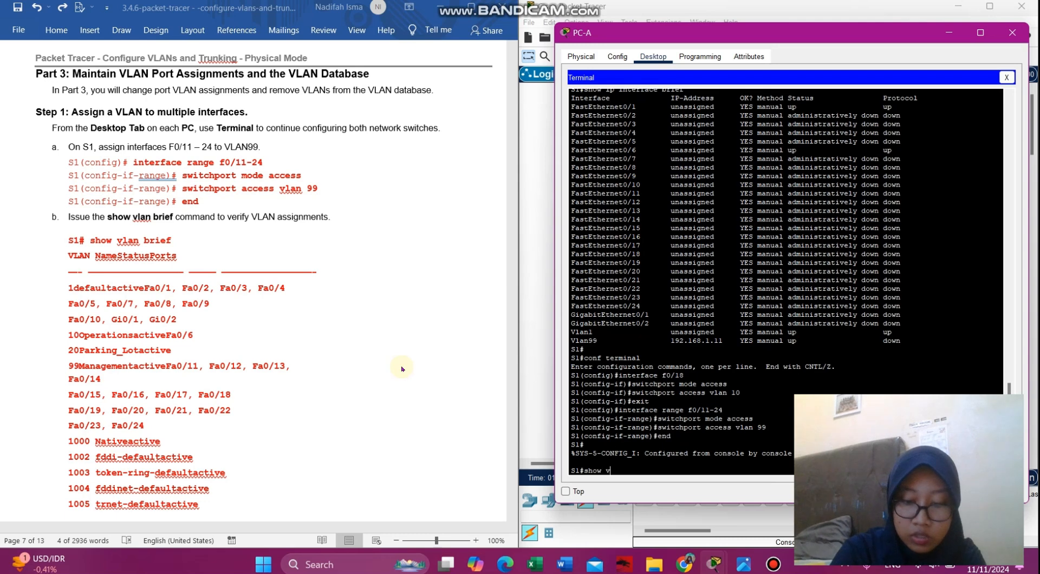
{"action": "type", "text": "aln brief"}
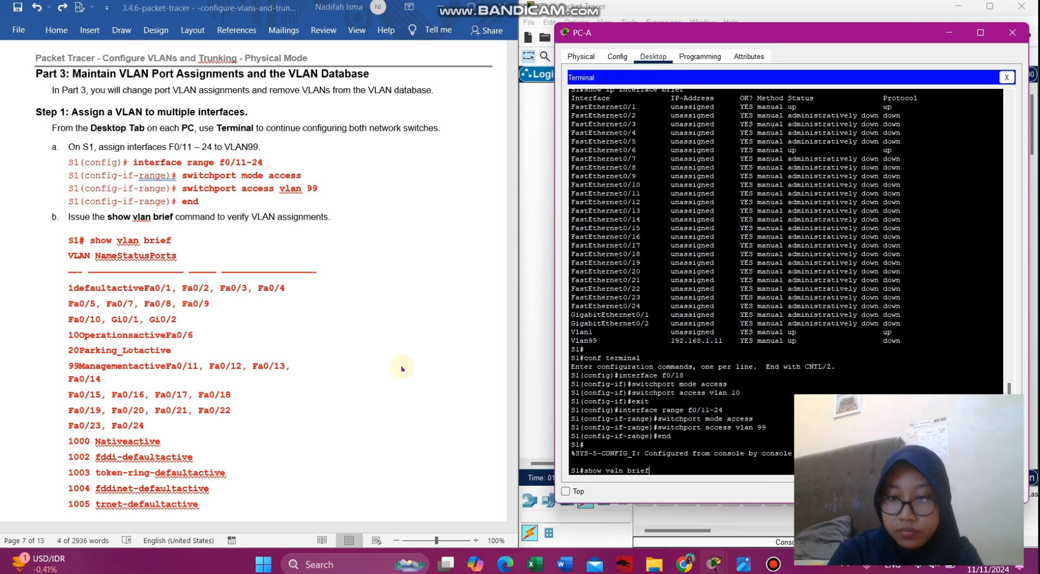
{"action": "key", "text": "Return"}
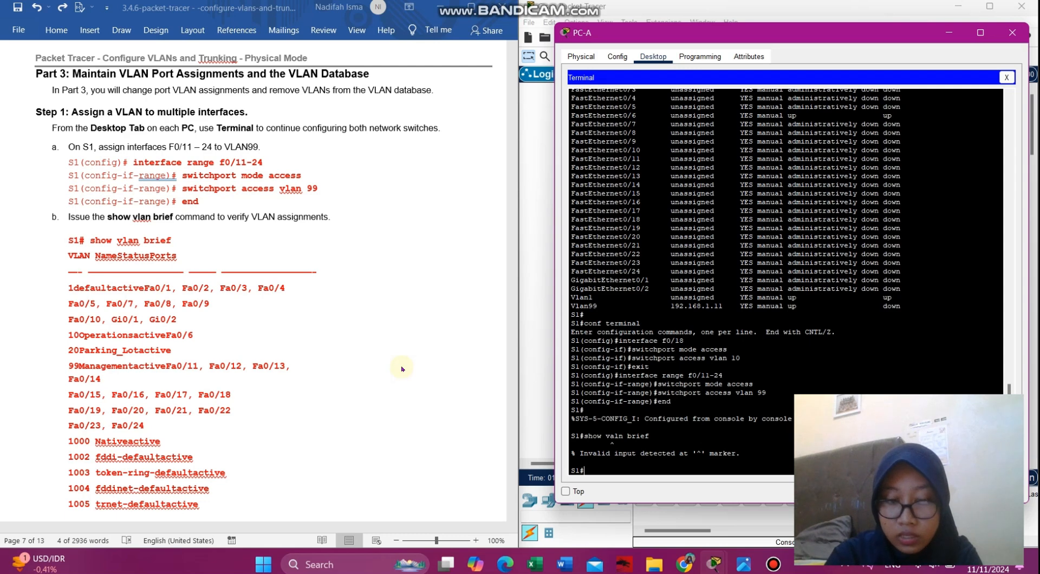
{"action": "type", "text": "show vlan brie"}
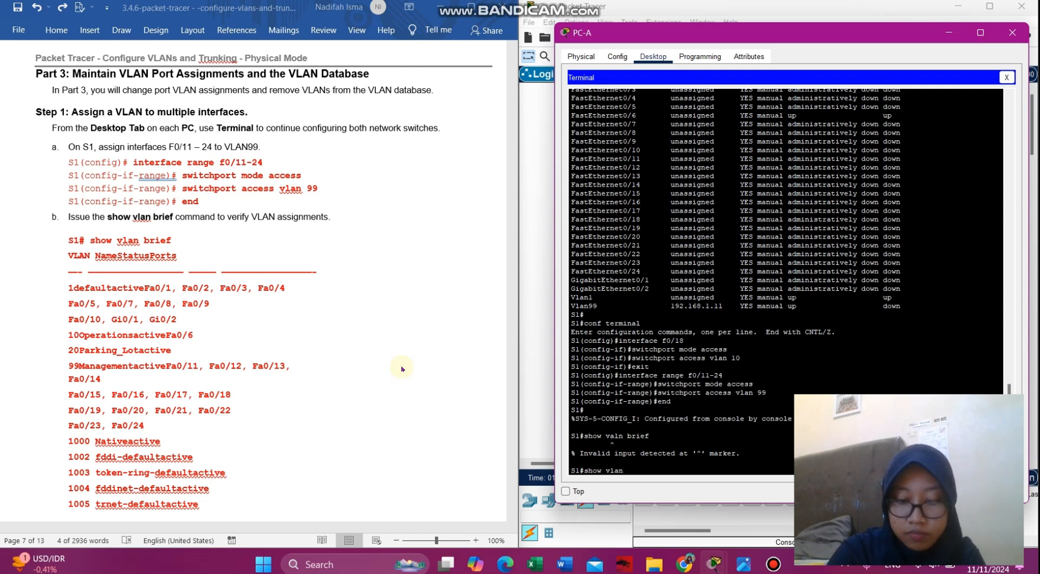
{"action": "key", "text": "Return"}
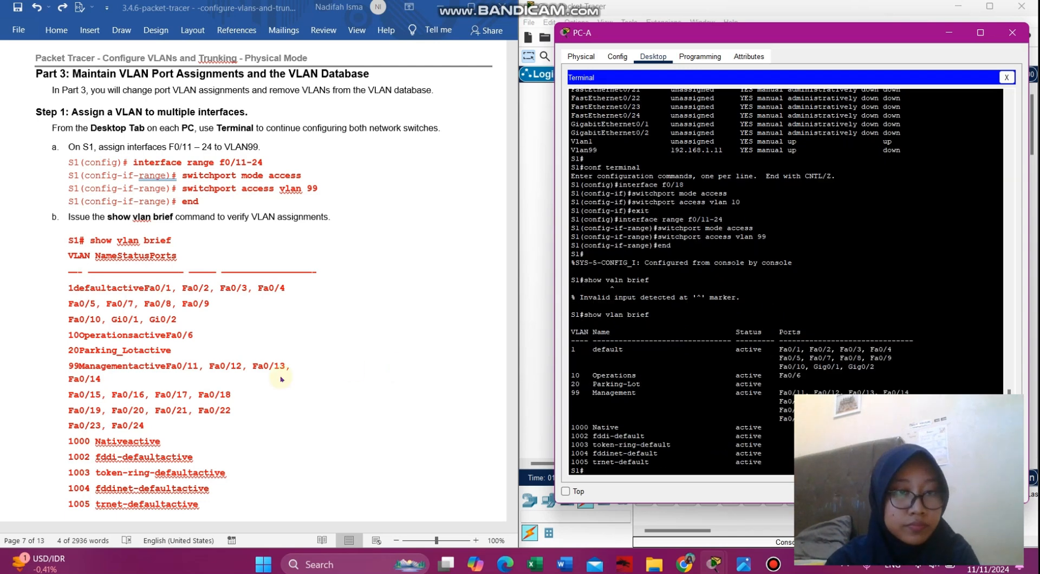
{"action": "scroll", "coordinate": [281, 375], "scroll_direction": "down", "scroll_amount": 10}
{"action": "scroll", "coordinate": [281, 378], "scroll_direction": "down", "scroll_amount": 6}
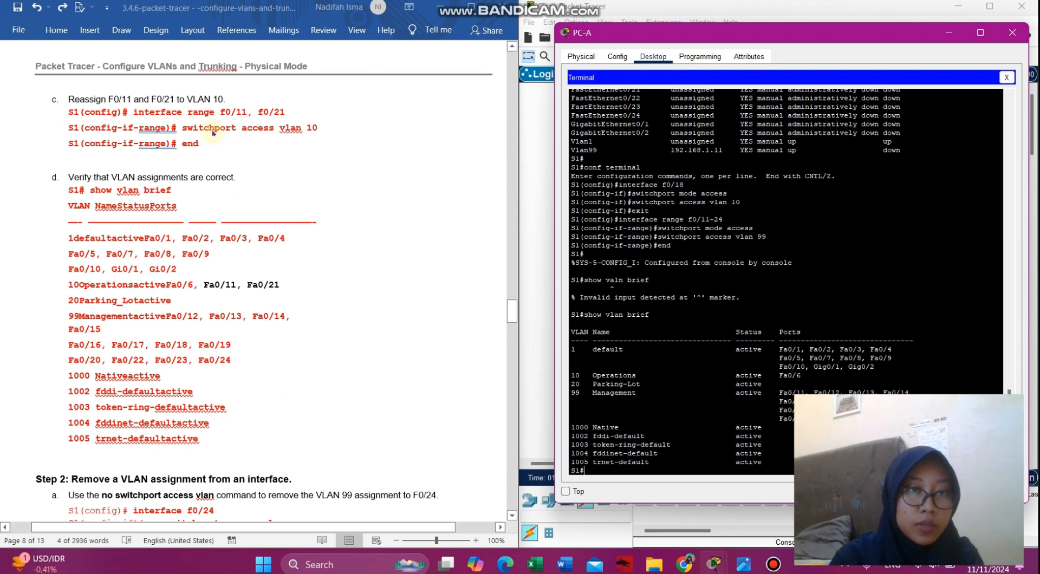
- Enter conf terminal and paste 'interface range f0/11, f0/21' to configure both ports
{"action": "left_click", "coordinate": [212, 130]}
{"action": "left_click_drag", "start_coordinate": [295, 110], "coordinate": [145, 116]}
{"action": "key", "text": "ctrl+c"}
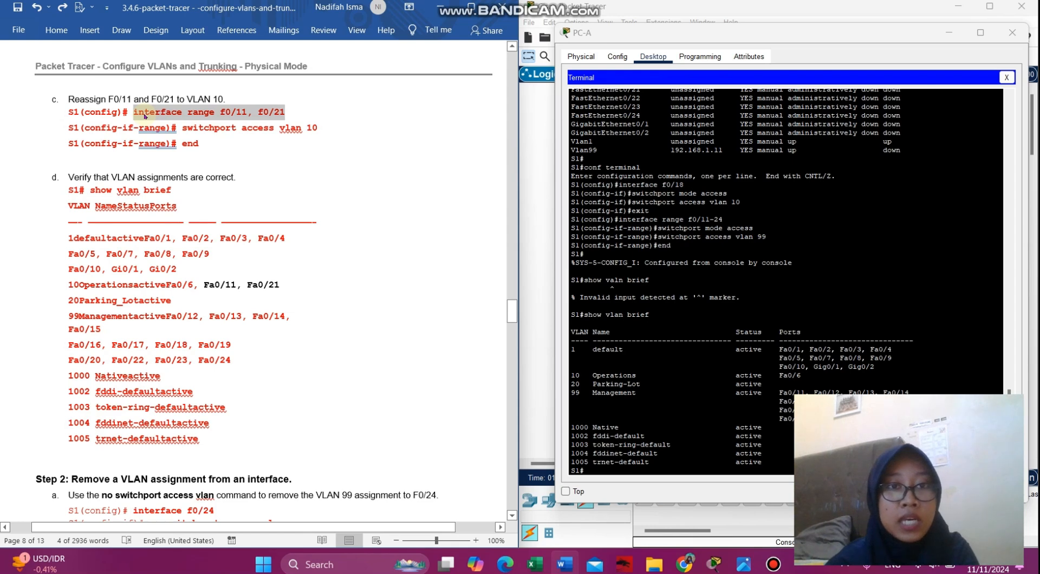
{"action": "left_click", "coordinate": [583, 470]}
{"action": "type", "text": "conf"}
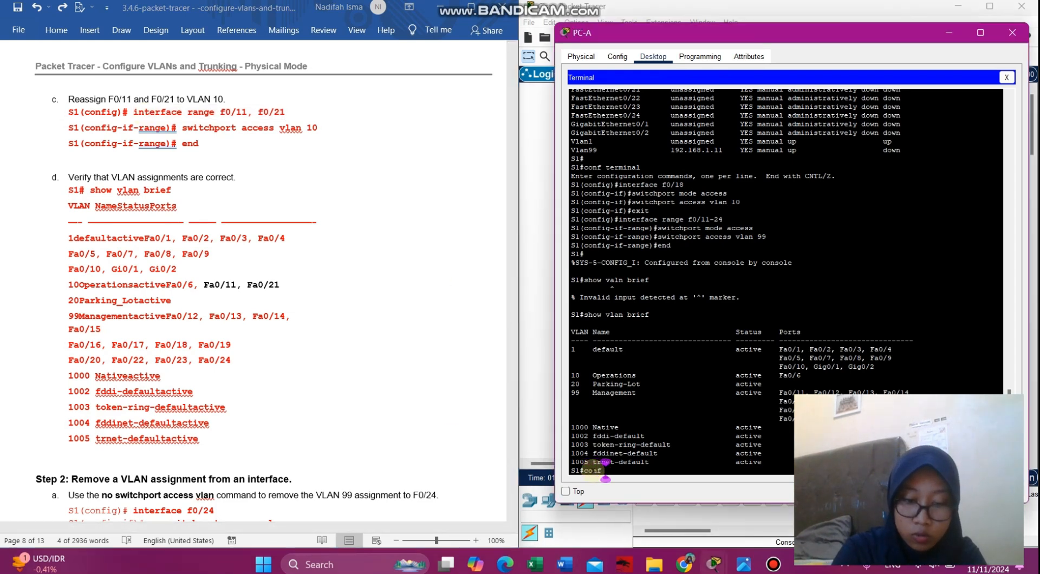
{"action": "type", "text": " terminal"}
{"action": "key", "text": "Return"}
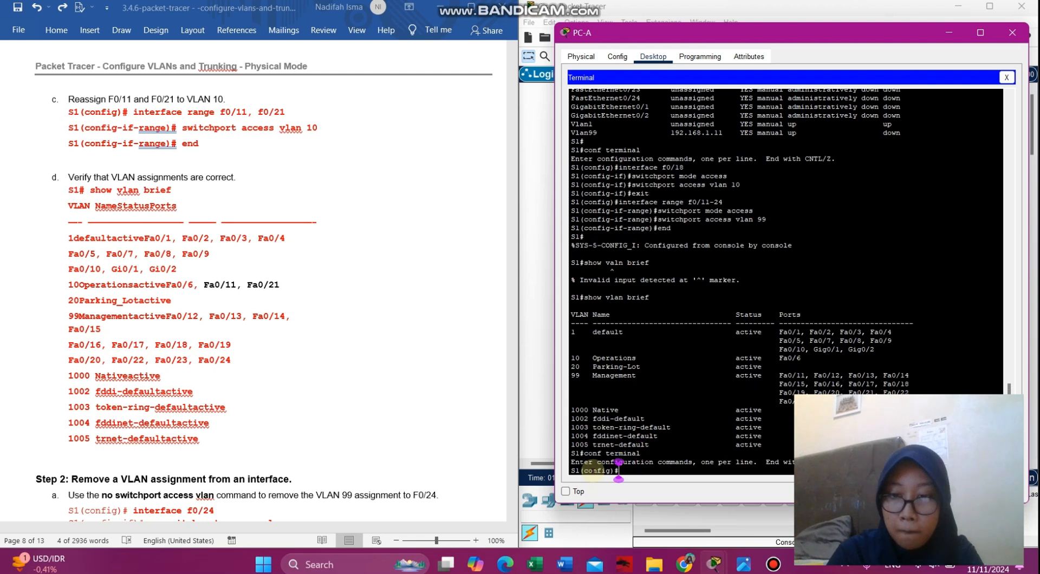
{"action": "right_click", "coordinate": [618, 470]}
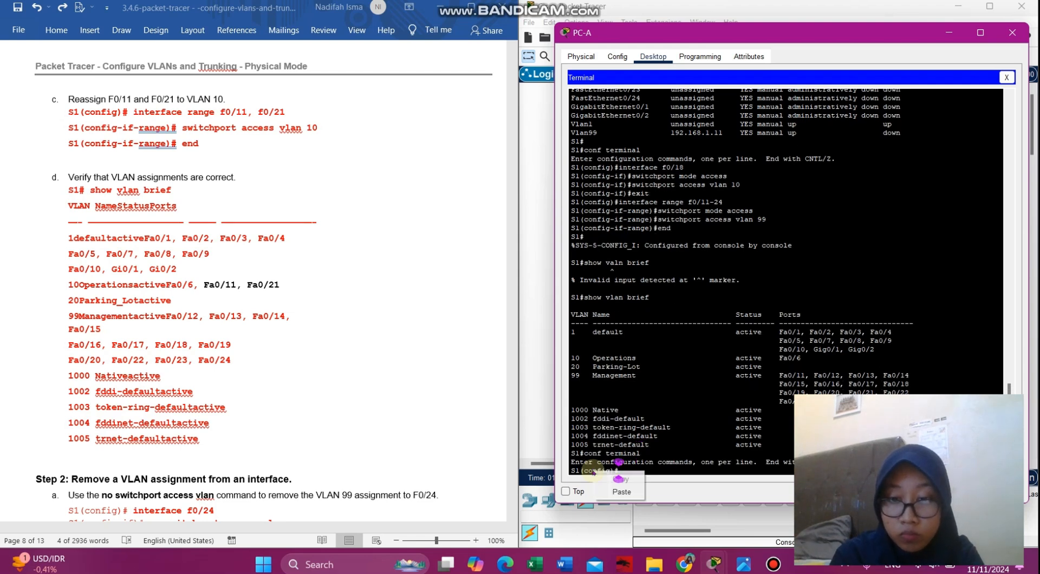
{"action": "left_click", "coordinate": [628, 492]}
{"action": "key", "text": "Return"}
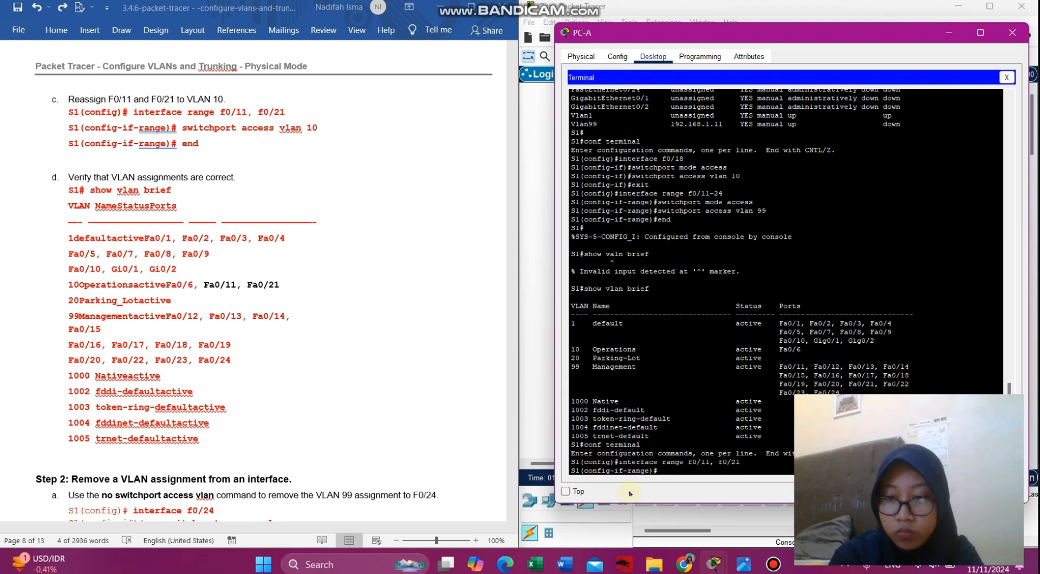
- Paste 'switchport access vlan 10' to put F0/11 and F0/21 in VLAN 10, then 'end'
{"action": "left_click", "coordinate": [320, 128]}
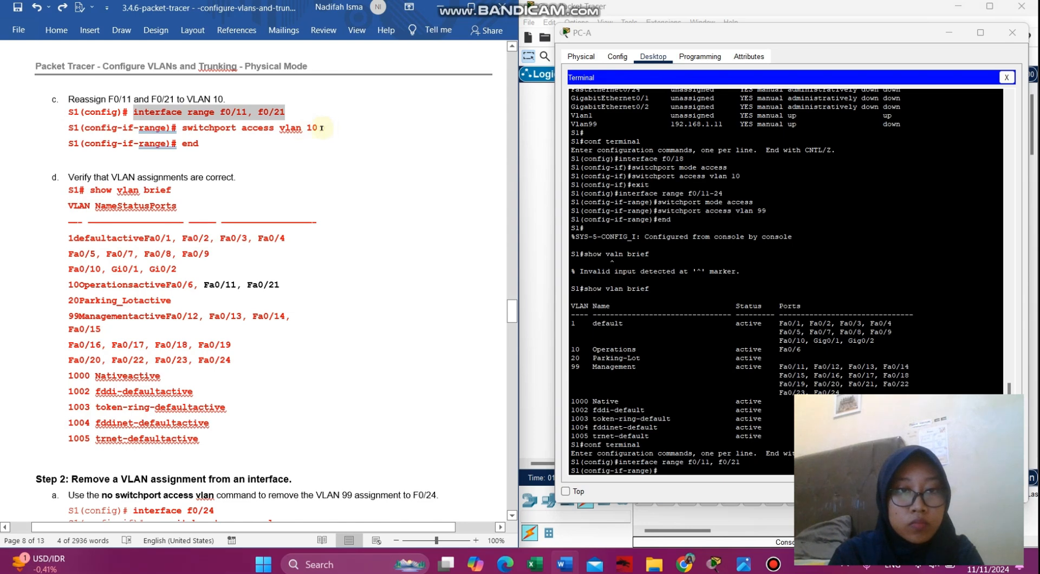
{"action": "left_click_drag", "start_coordinate": [326, 128], "coordinate": [192, 130]}
{"action": "key", "text": "ctrl+c"}
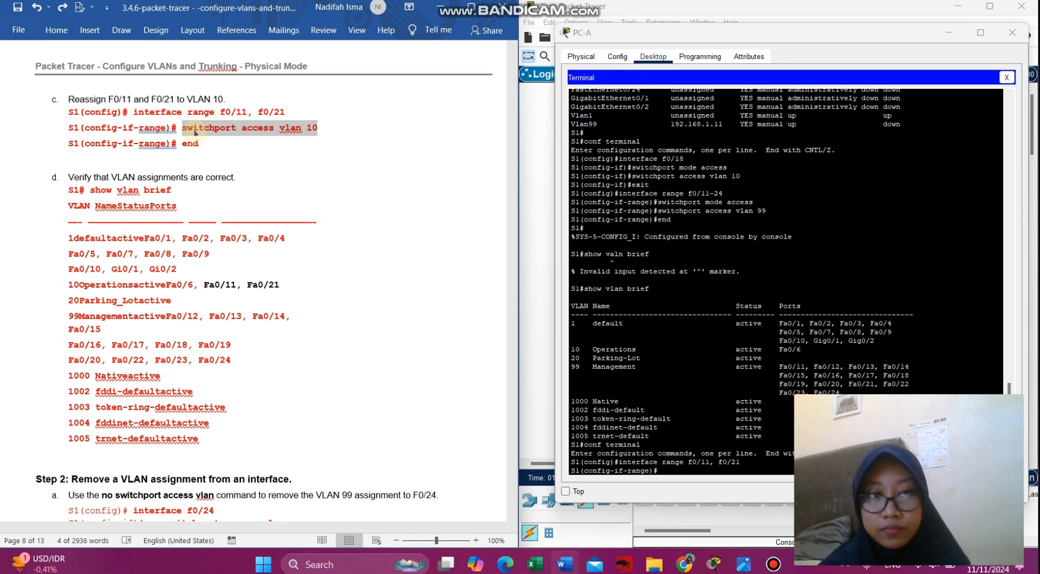
{"action": "left_click", "coordinate": [657, 470]}
{"action": "right_click", "coordinate": [670, 473]}
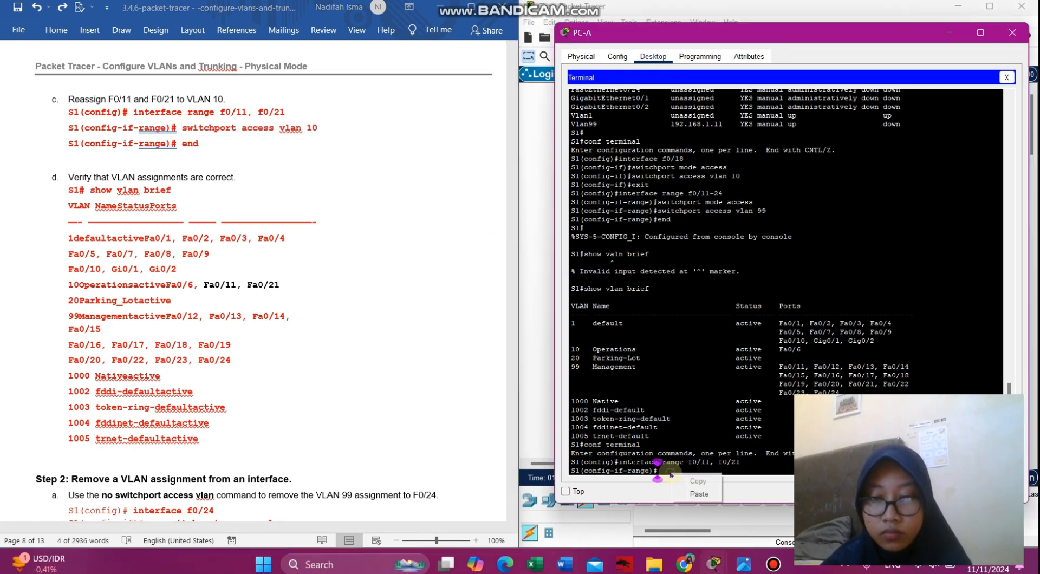
{"action": "left_click", "coordinate": [698, 494]}
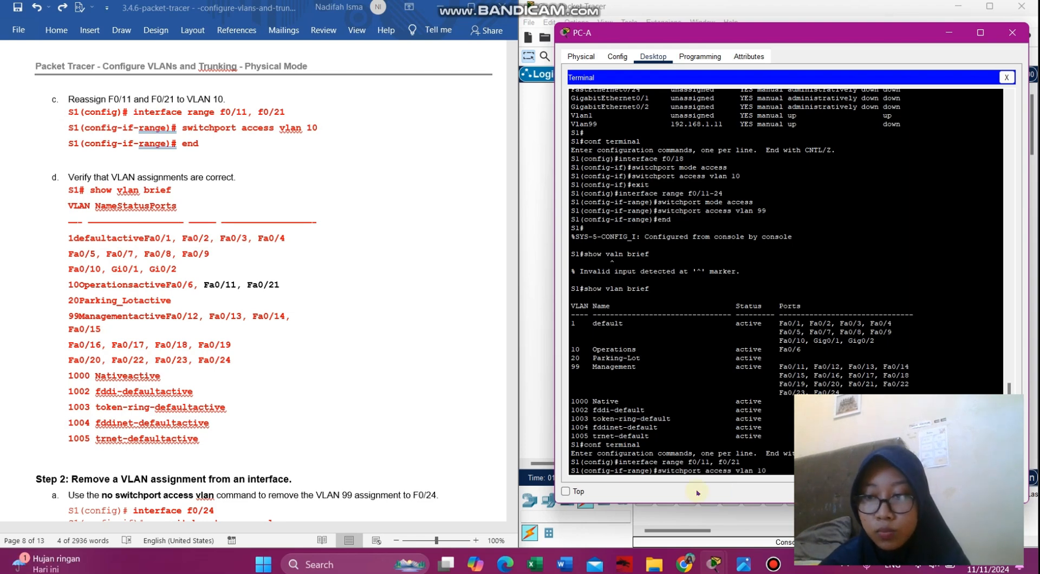
{"action": "key", "text": "Return"}
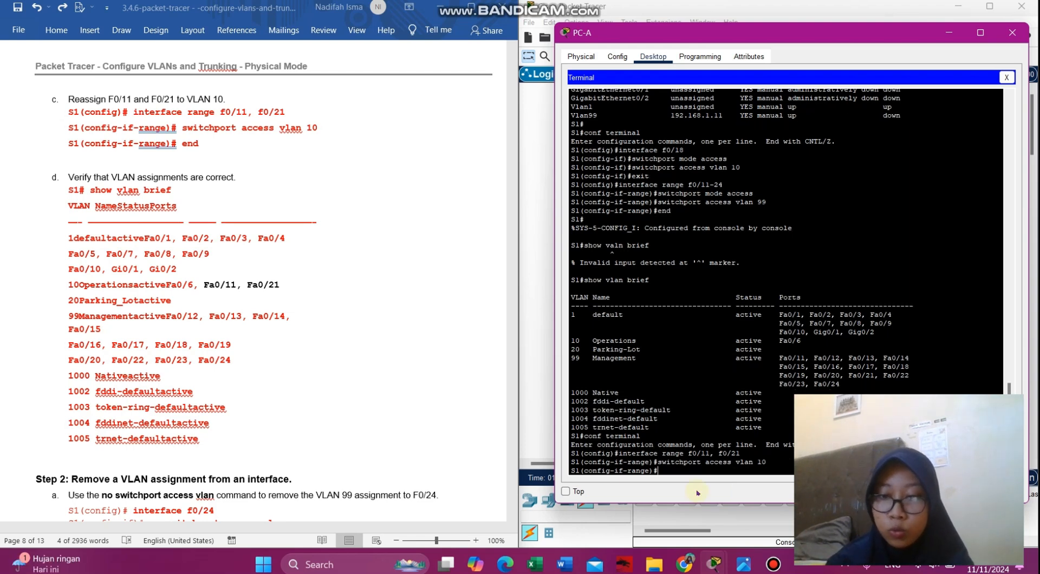
{"action": "type", "text": "end"}
{"action": "key", "text": "Return"}
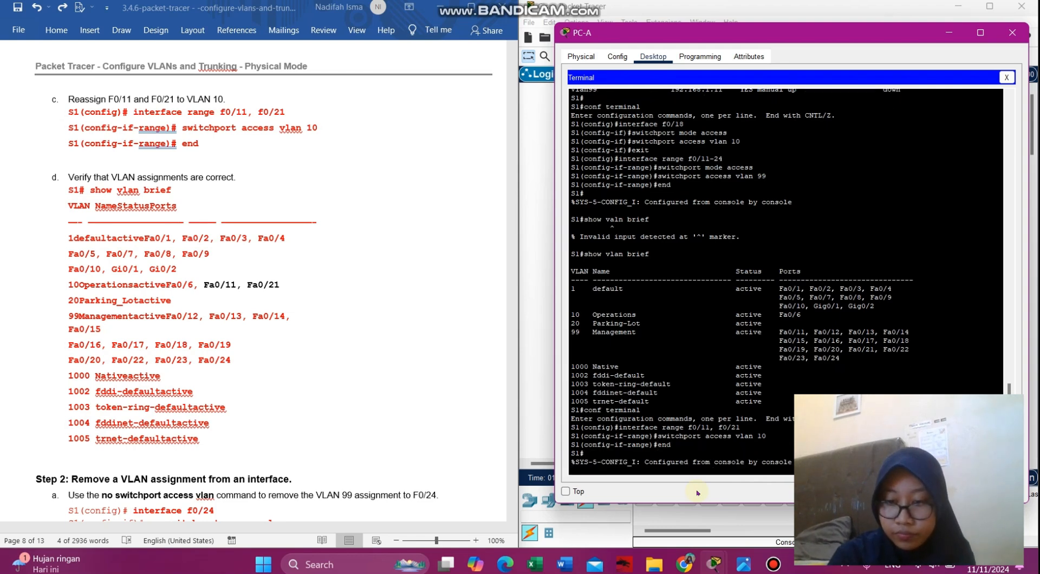
{"action": "key", "text": "Return"}
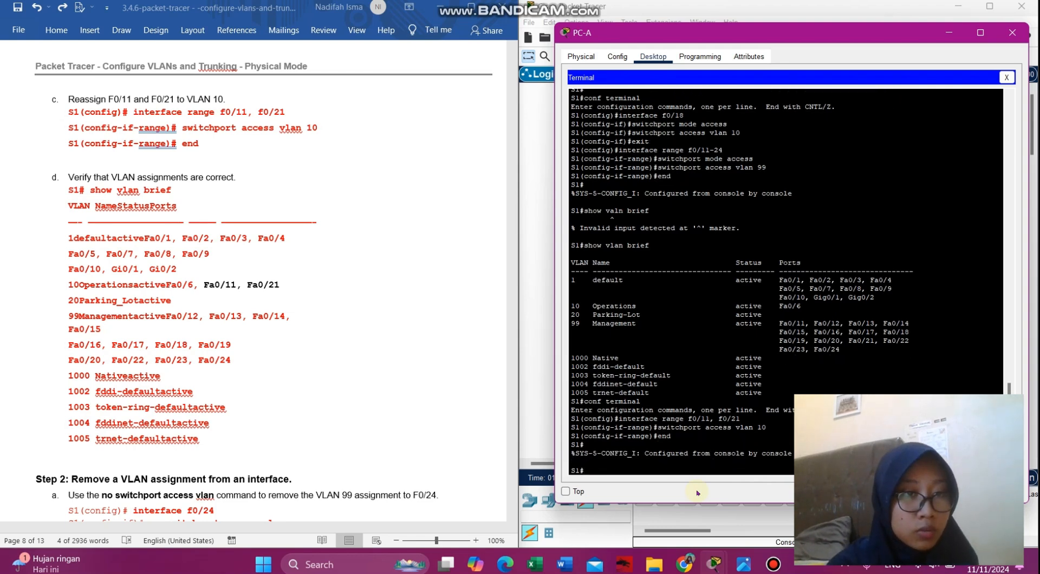
- Run 'show vlan brief' to confirm F0/11 and F0/21 under VLAN 10 Operations
{"action": "type", "text": "show vlan brief"}
{"action": "key", "text": "Return"}
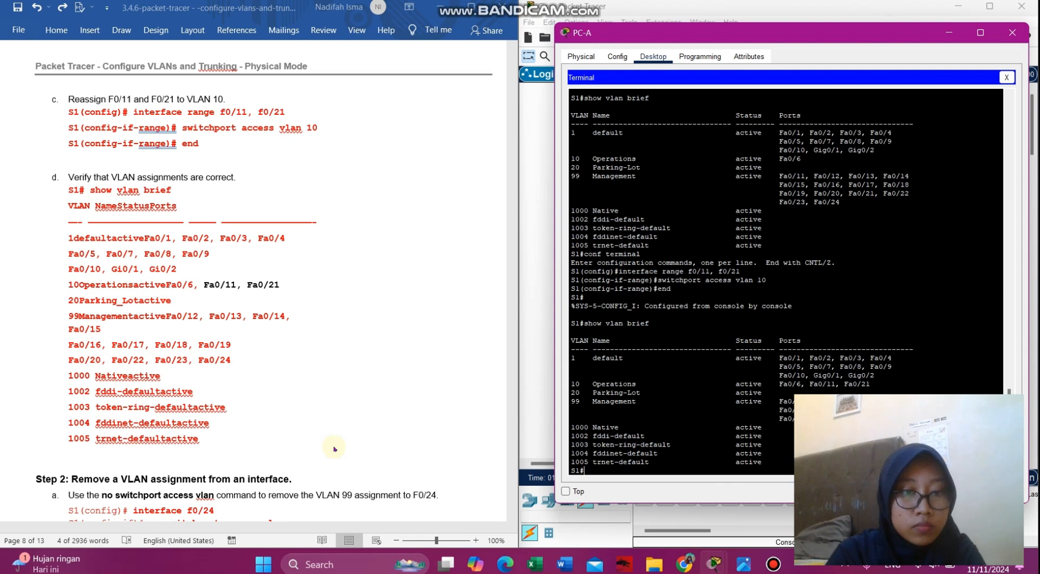
{"action": "scroll", "coordinate": [334, 449], "scroll_direction": "down", "scroll_amount": 6}
{"action": "scroll", "coordinate": [334, 449], "scroll_direction": "down", "scroll_amount": 1}
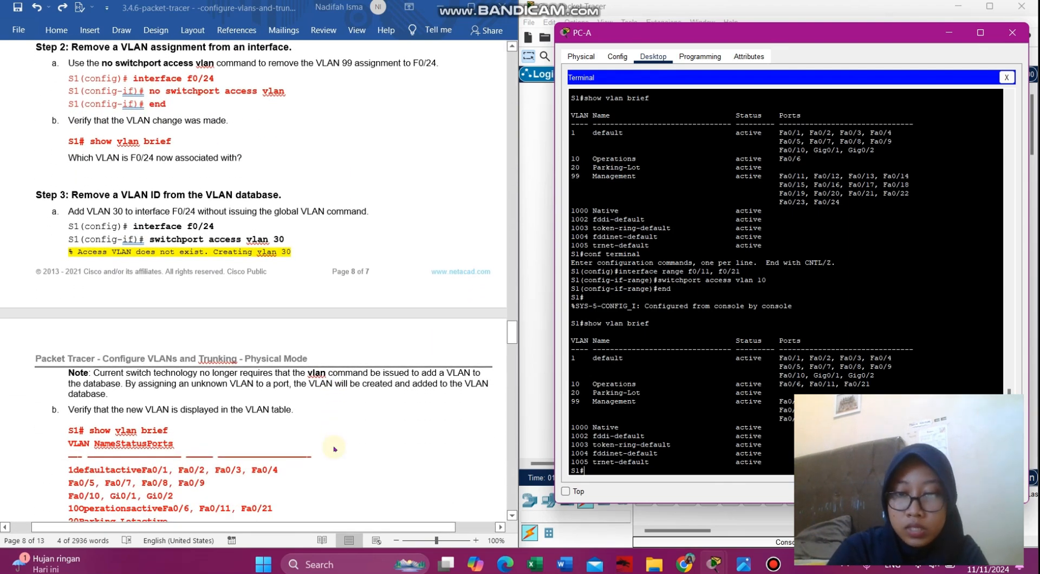
- Enter conf terminal and paste 'interface f0/24' from the instructions
{"action": "type", "text": "conf"}
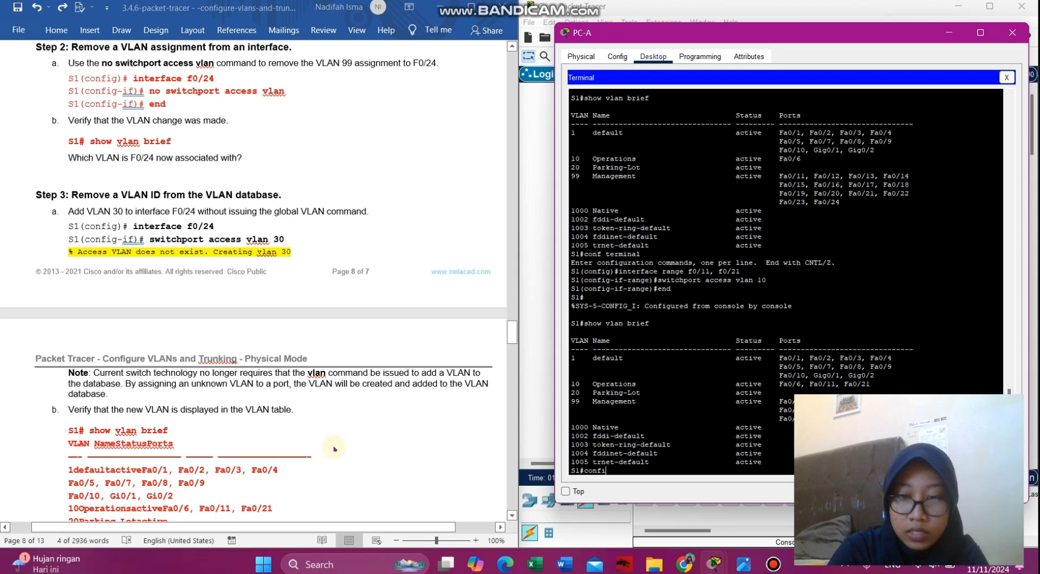
{"action": "type", "text": " terminal"}
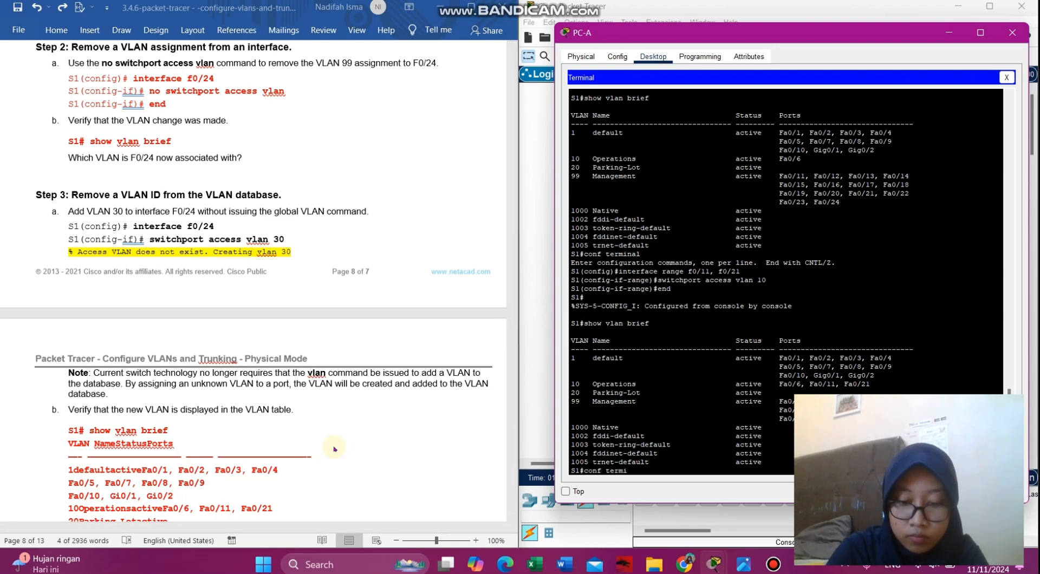
{"action": "key", "text": "Return"}
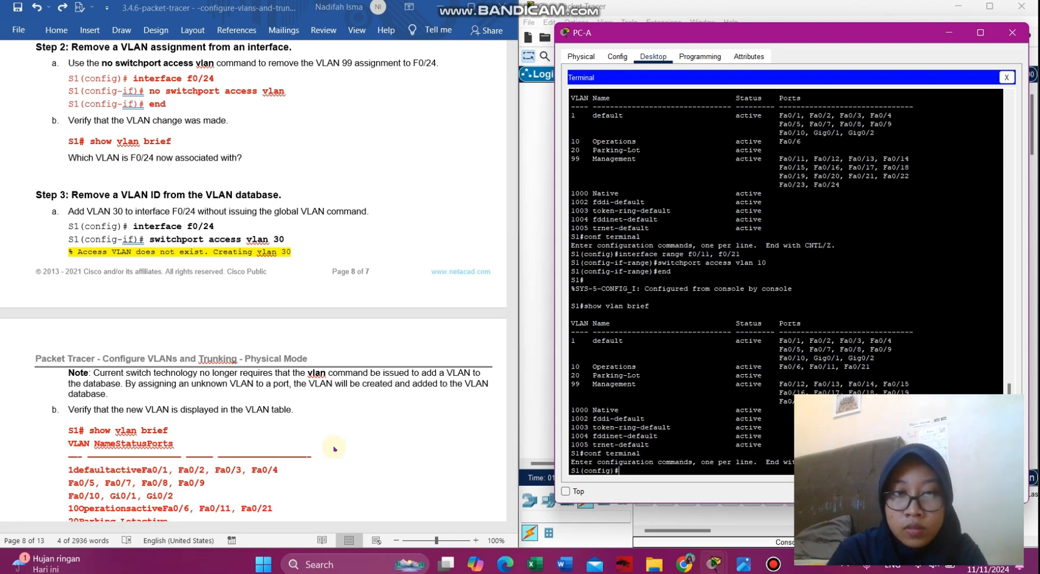
{"action": "left_click", "coordinate": [223, 81]}
{"action": "left_click_drag", "start_coordinate": [223, 80], "coordinate": [137, 82]}
{"action": "key", "text": "ctrl+c"}
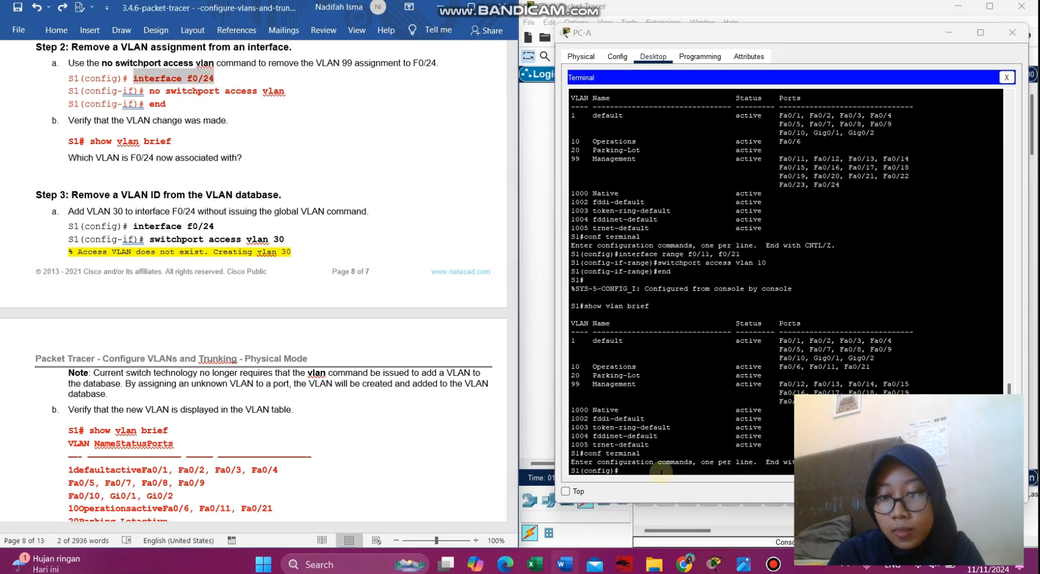
{"action": "left_click", "coordinate": [661, 472]}
{"action": "right_click", "coordinate": [661, 474]}
{"action": "left_click", "coordinate": [682, 490]}
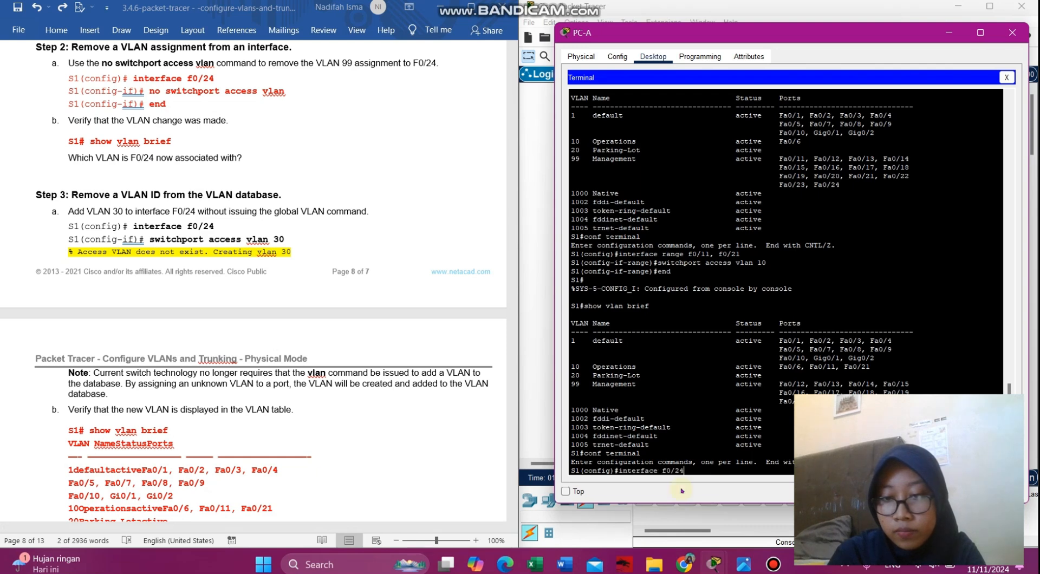
{"action": "key", "text": "Return"}
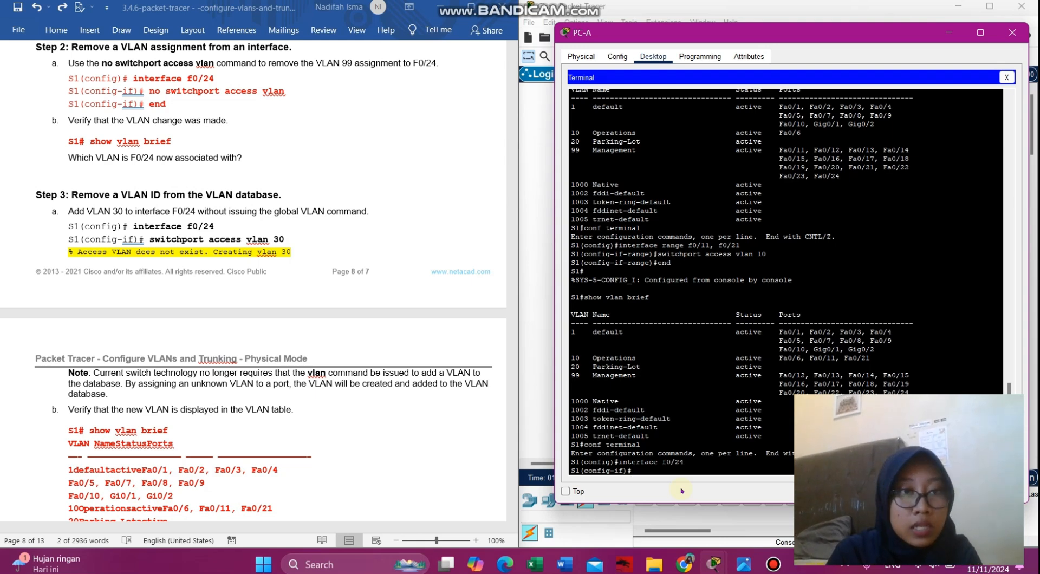
- Paste 'no switchport access vlan' to clear F0/24's VLAN 99 assignment, then 'end'
{"action": "left_click_drag", "start_coordinate": [312, 96], "coordinate": [157, 96]}
{"action": "key", "text": "ctrl+c"}
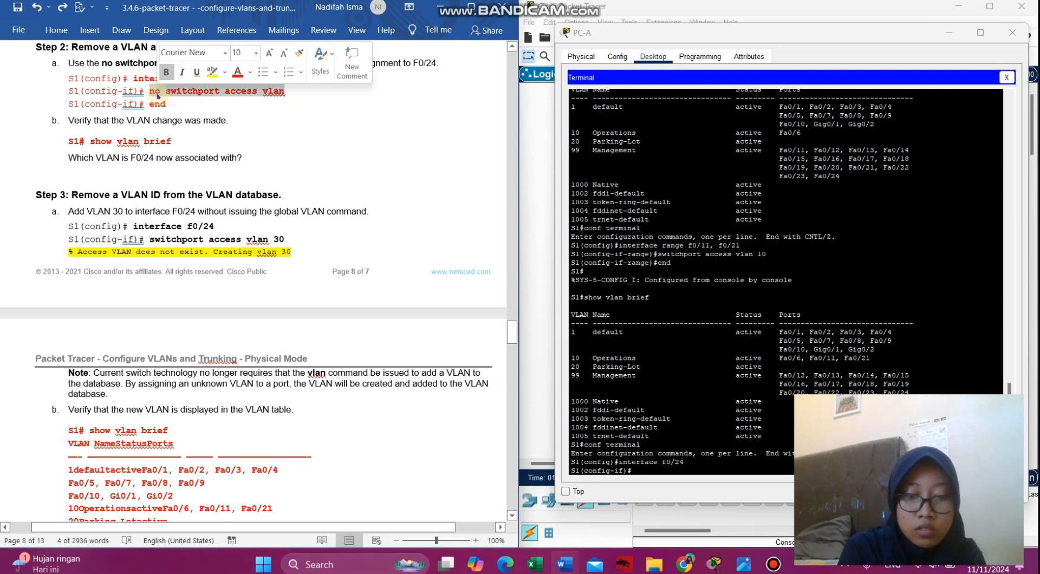
{"action": "left_click", "coordinate": [644, 471]}
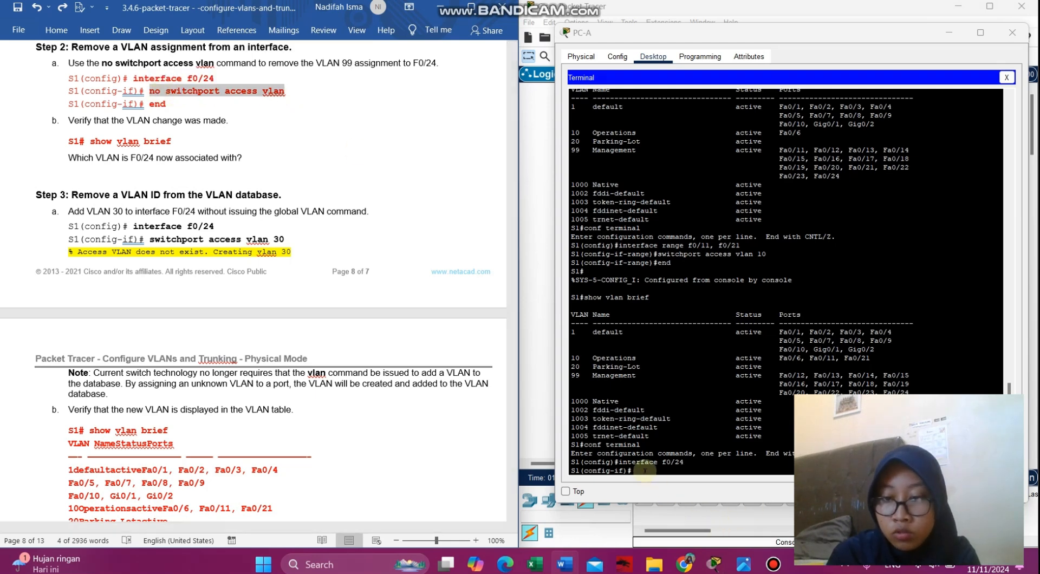
{"action": "right_click", "coordinate": [644, 470]}
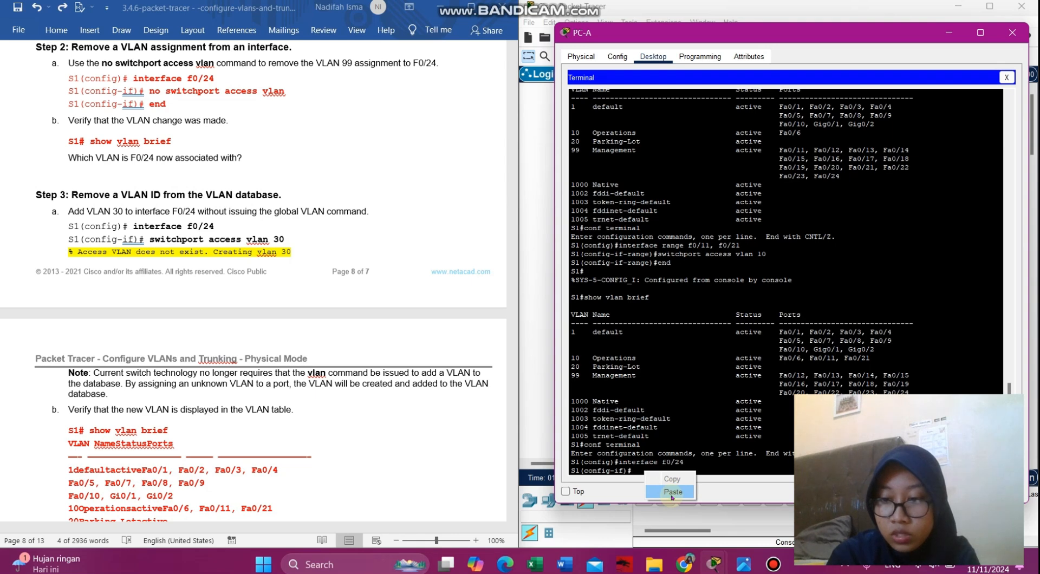
{"action": "left_click", "coordinate": [673, 492]}
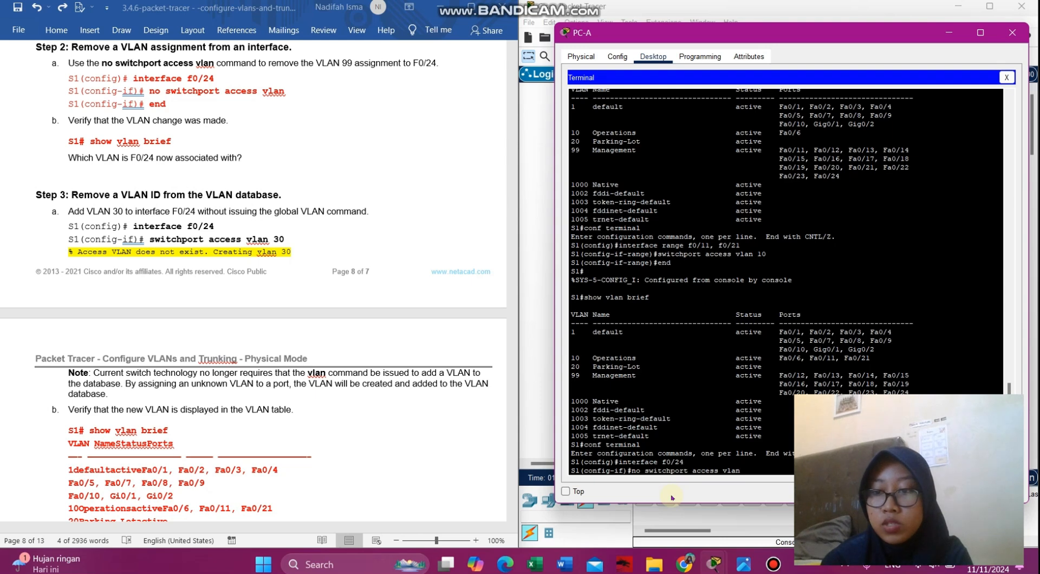
{"action": "key", "text": "Return"}
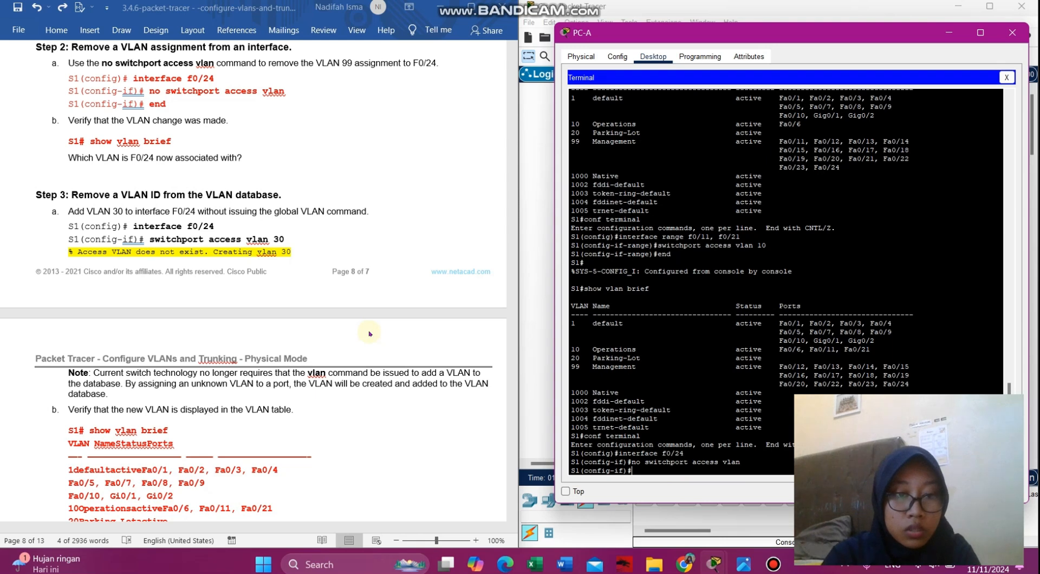
{"action": "type", "text": "end"}
{"action": "key", "text": "Return"}
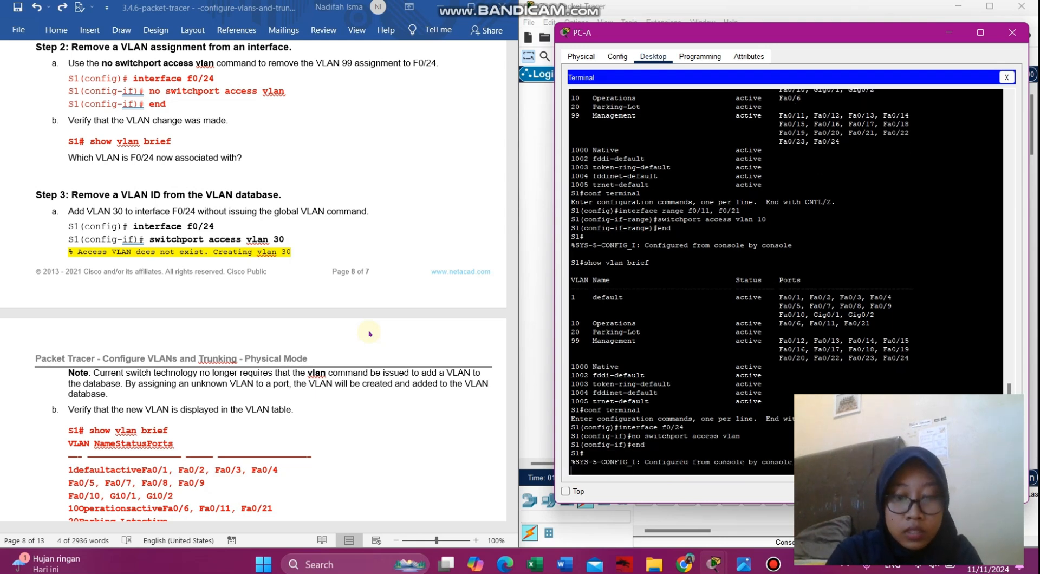
- Run 'show vlan brief' to verify Fa0/24 is back under default VLAN 1
{"action": "type", "text": "sho"}
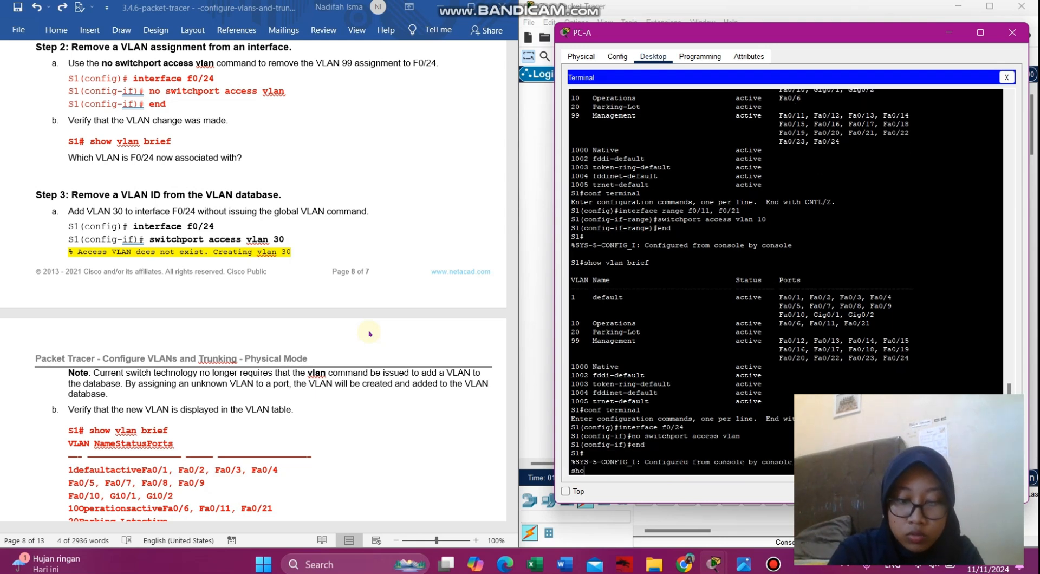
{"action": "type", "text": "w vlan brief"}
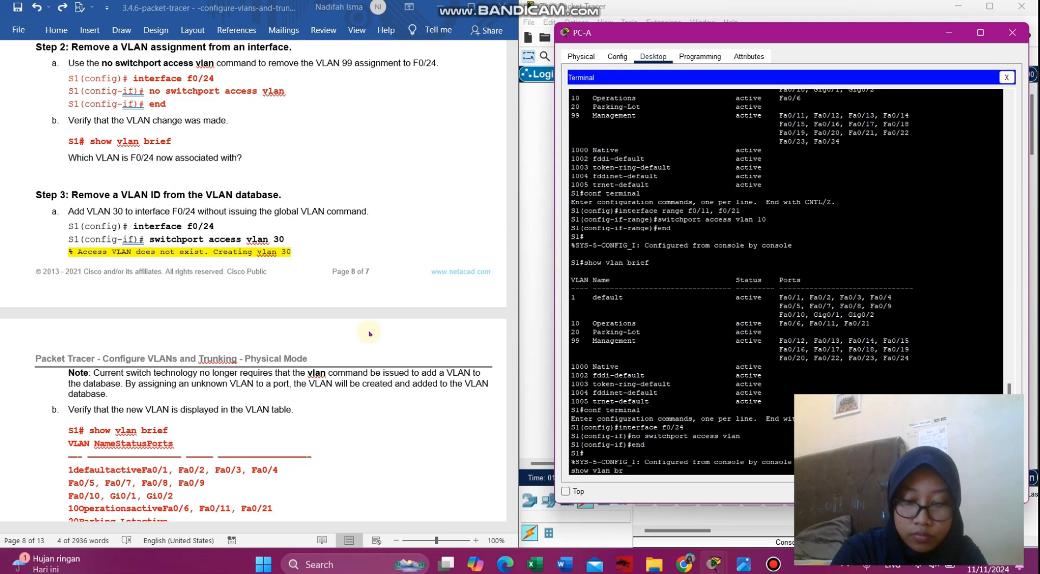
{"action": "key", "text": "BackSpace"}
{"action": "key", "text": "BackSpace"}
{"action": "key", "text": "BackSpace"}
{"action": "key", "text": "BackSpace"}
{"action": "key", "text": "BackSpace"}
{"action": "key", "text": "BackSpace"}
{"action": "key", "text": "BackSpace"}
{"action": "key", "text": "BackSpace"}
{"action": "key", "text": "BackSpace"}
{"action": "key", "text": "BackSpace"}
{"action": "key", "text": "BackSpace"}
{"action": "key", "text": "BackSpace"}
{"action": "key", "text": "BackSpace"}
{"action": "key", "text": "BackSpace"}
{"action": "key", "text": "Return"}
{"action": "type", "text": "show vlan brief"}
{"action": "key", "text": "Return"}
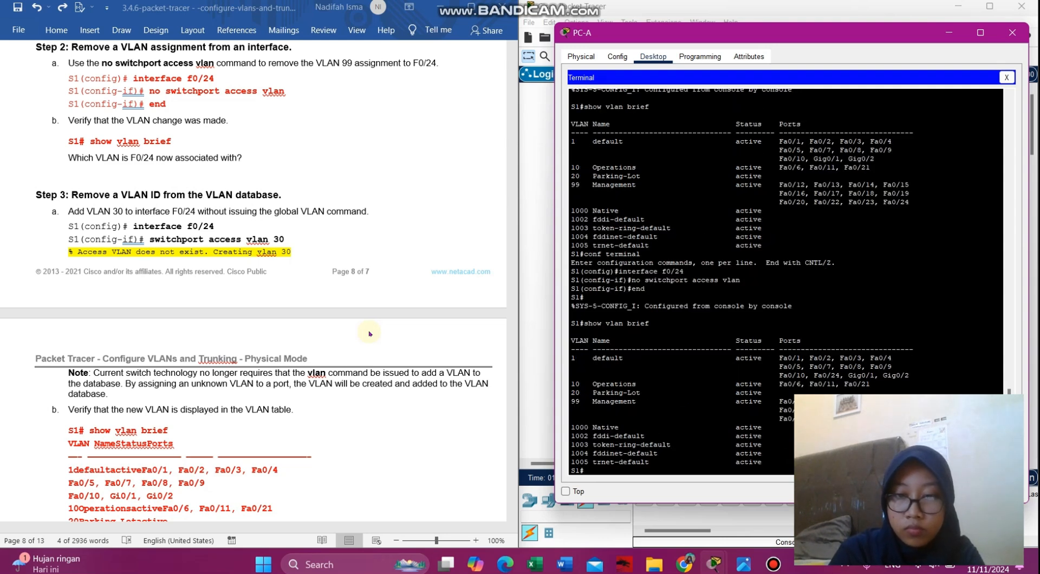
- Enter conf terminal and 'interface f0/24' to configure port F0/24
{"action": "scroll", "coordinate": [207, 413], "scroll_direction": "down", "scroll_amount": 6}
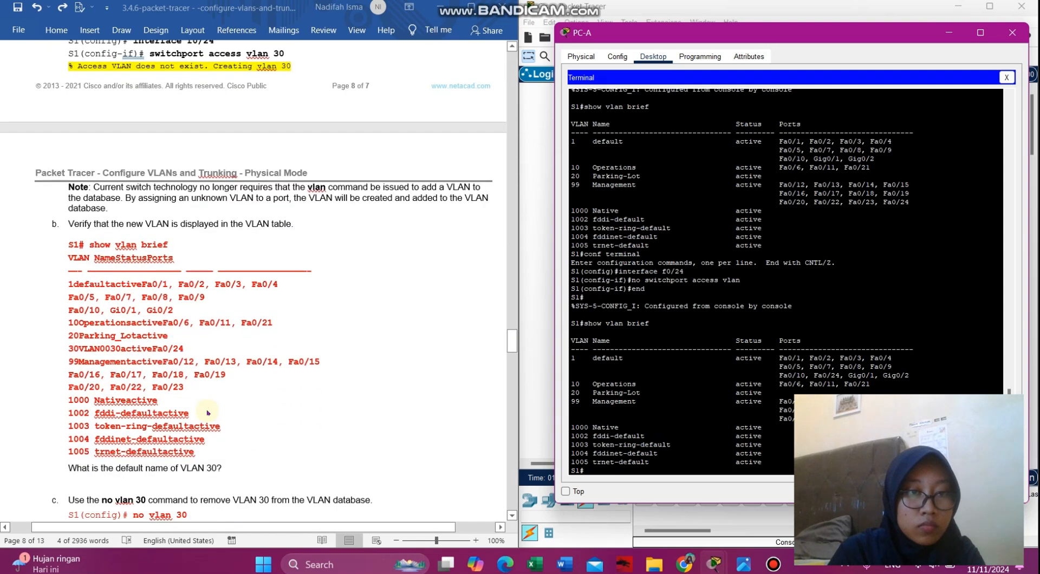
{"action": "scroll", "coordinate": [207, 412], "scroll_direction": "up", "scroll_amount": 5}
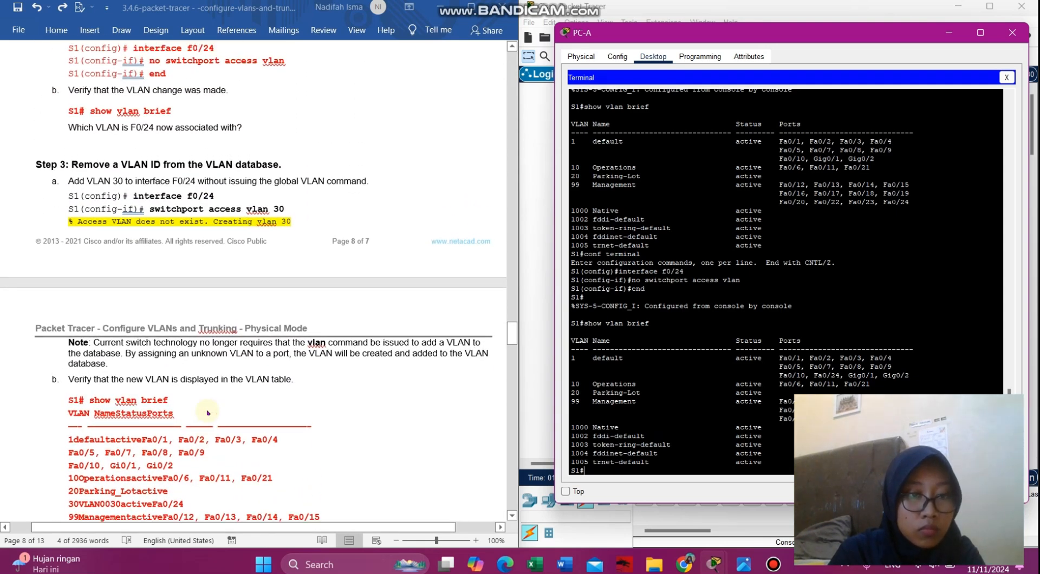
{"action": "scroll", "coordinate": [208, 413], "scroll_direction": "down", "scroll_amount": 1}
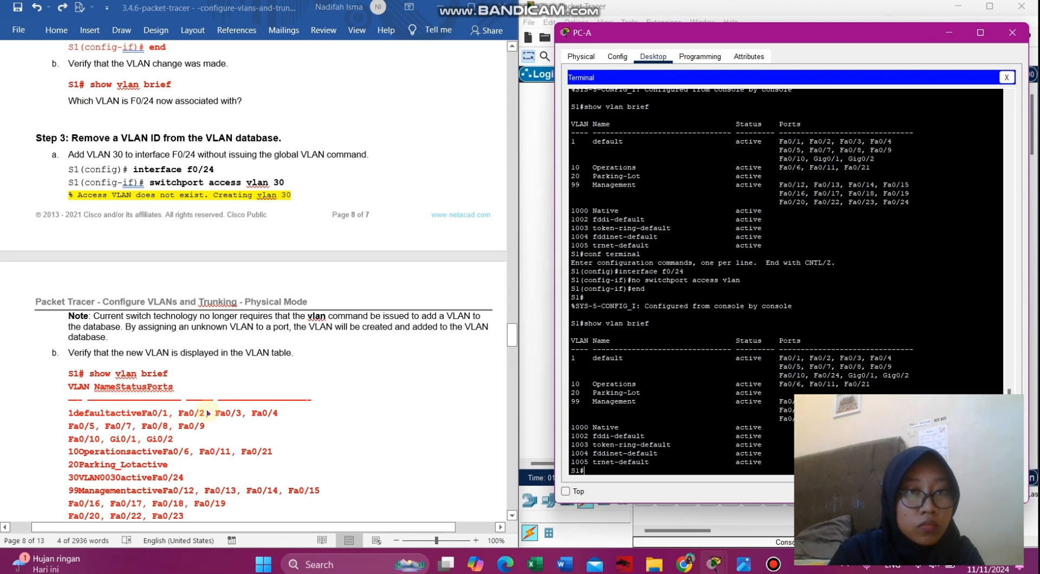
{"action": "scroll", "coordinate": [208, 413], "scroll_direction": "down", "scroll_amount": 1}
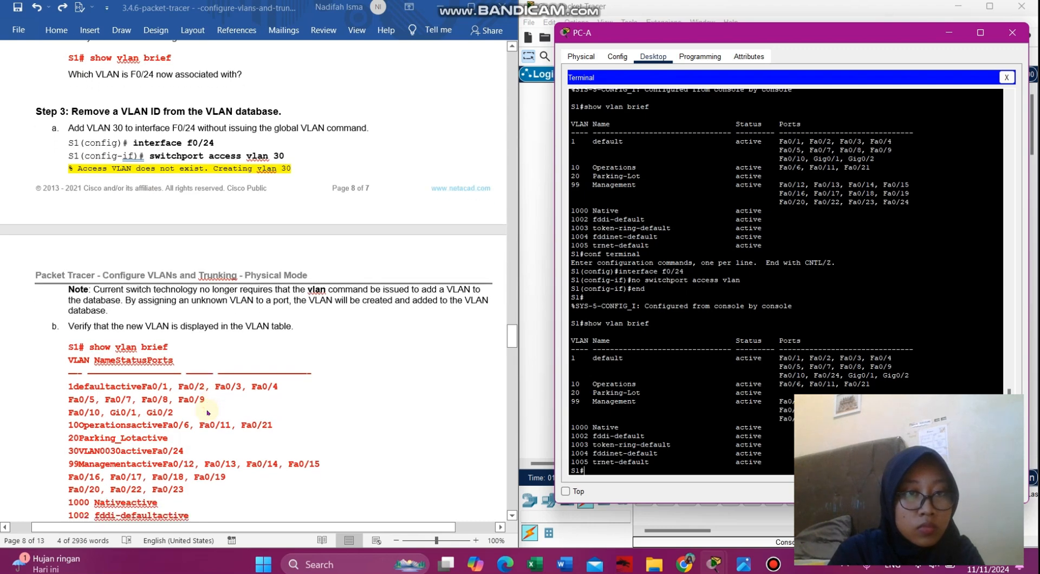
{"action": "left_click", "coordinate": [244, 142]}
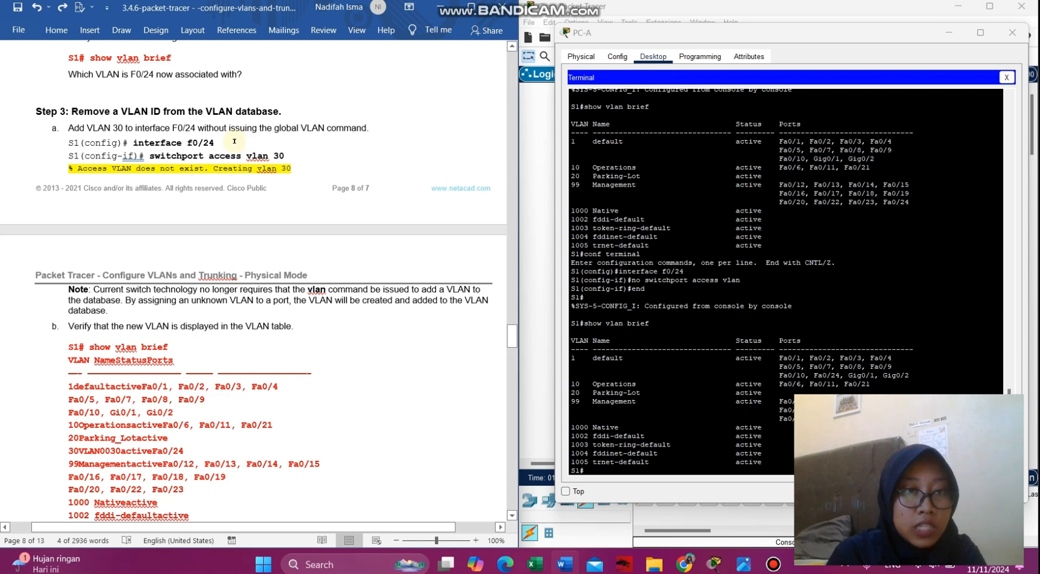
{"action": "left_click_drag", "start_coordinate": [234, 141], "coordinate": [152, 142]}
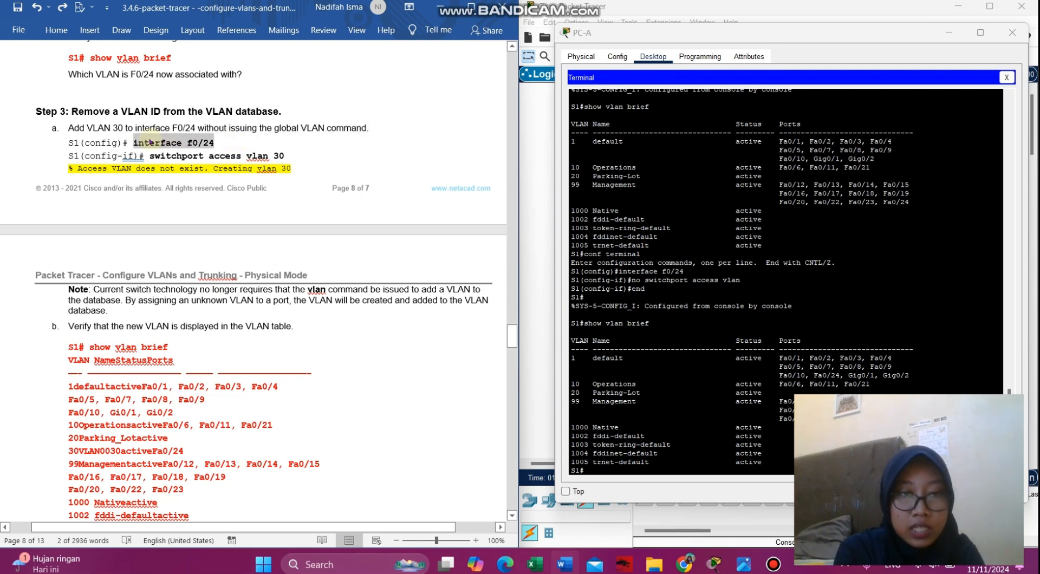
{"action": "left_click", "coordinate": [639, 471]}
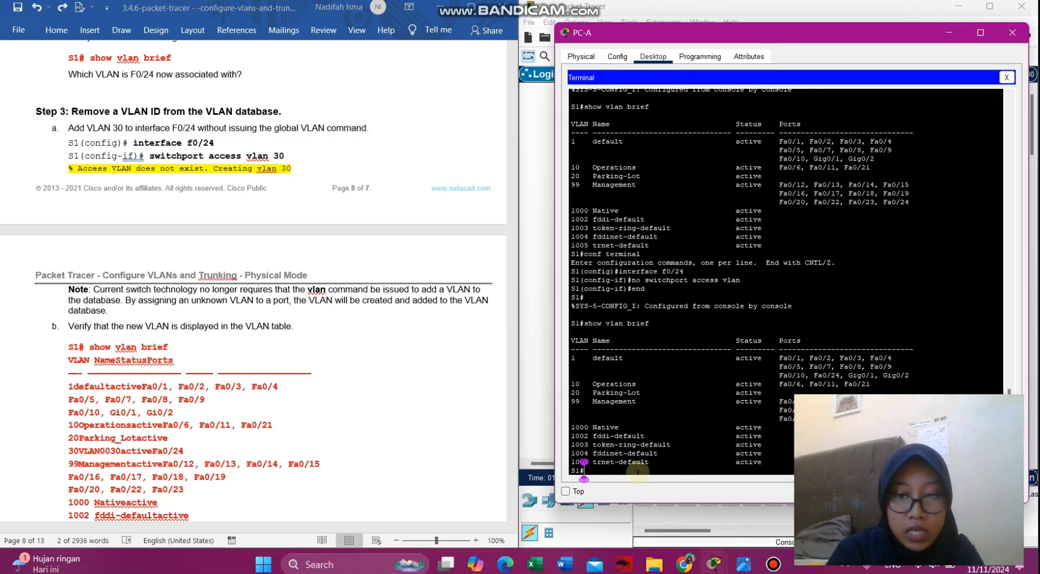
{"action": "type", "text": "co"}
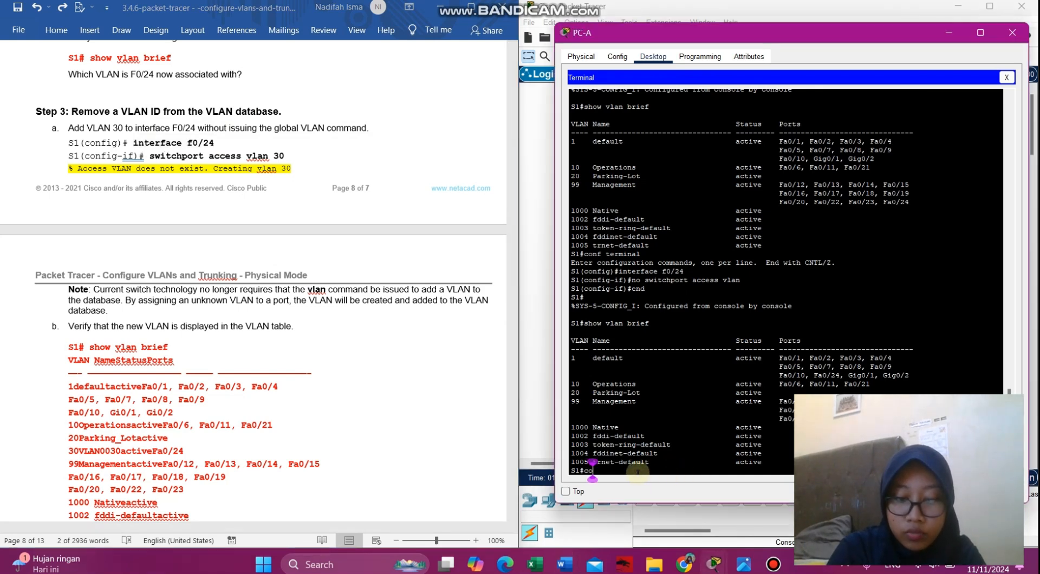
{"action": "type", "text": "nf terminal"}
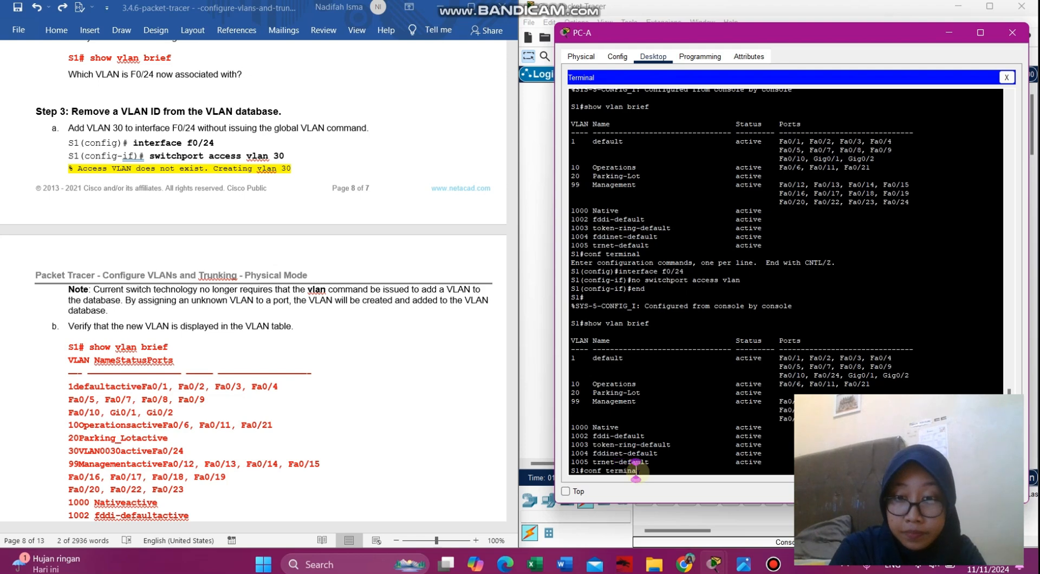
{"action": "key", "text": "Return"}
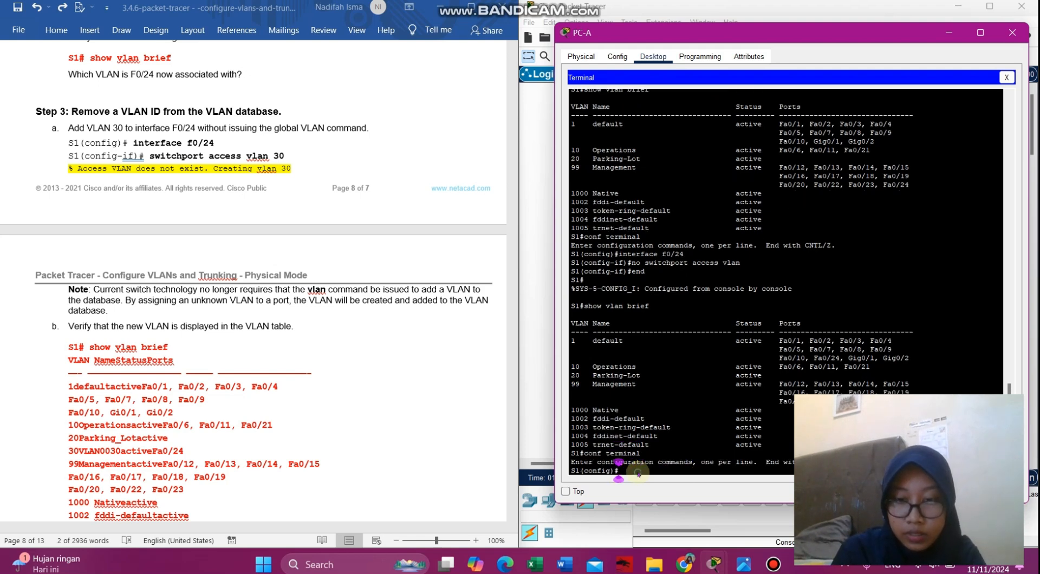
{"action": "type", "text": "interface f0/24"}
{"action": "key", "text": "Return"}
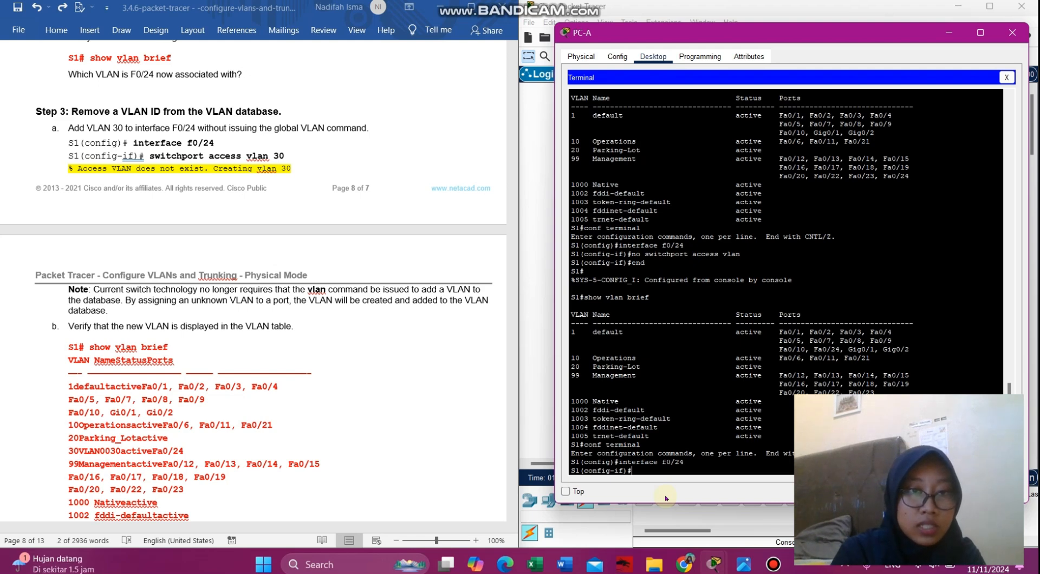
- Enter 'switchport access vlan 30', auto-creating VLAN 30, then type 'show vlan brief'
{"action": "type", "text": "switchport access vlan 30"}
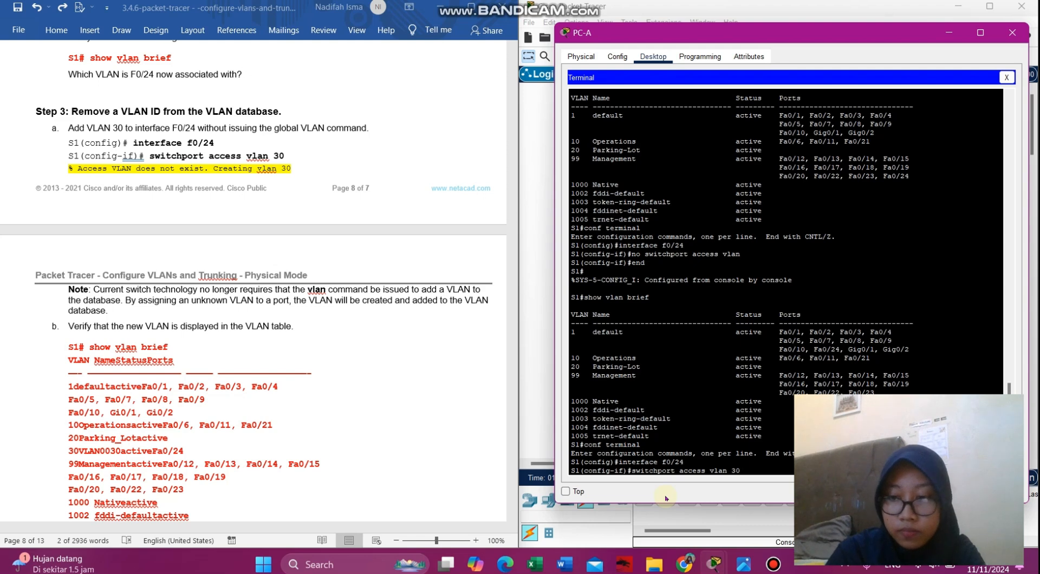
{"action": "key", "text": "Return"}
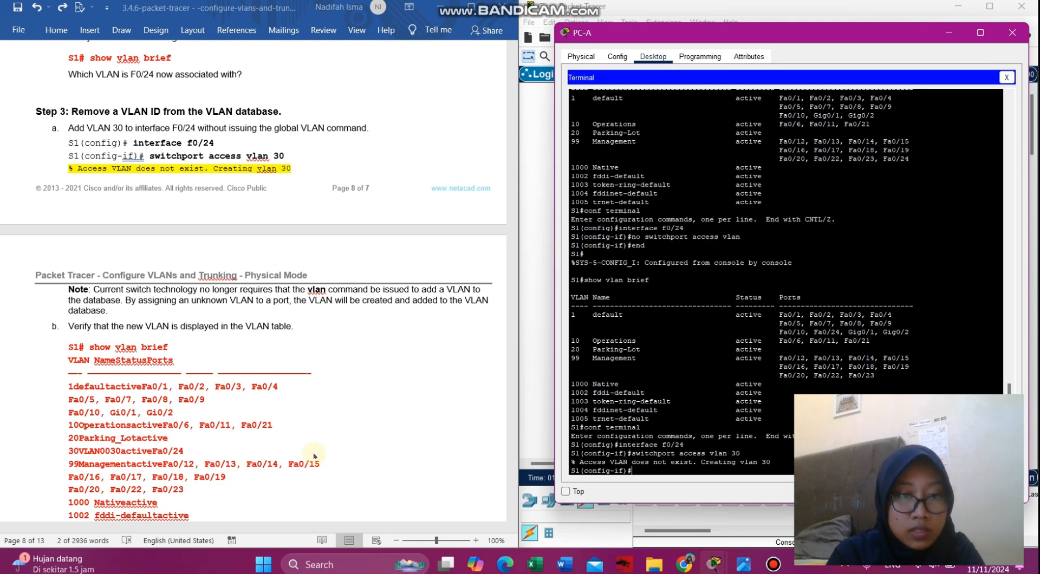
{"action": "left_click", "coordinate": [347, 443]}
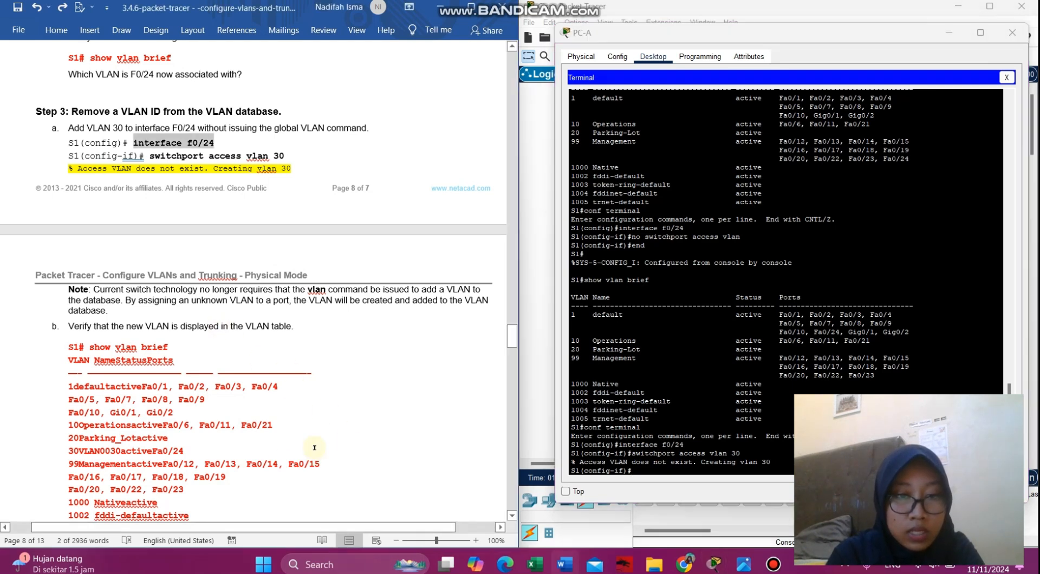
{"action": "scroll", "coordinate": [277, 460], "scroll_direction": "down", "scroll_amount": 5}
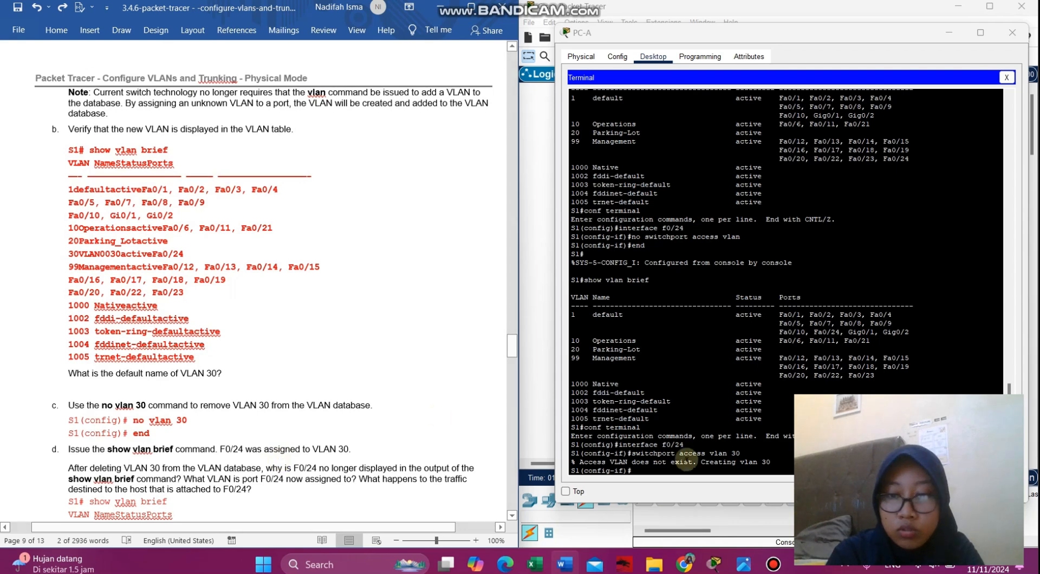
{"action": "left_click", "coordinate": [680, 472]}
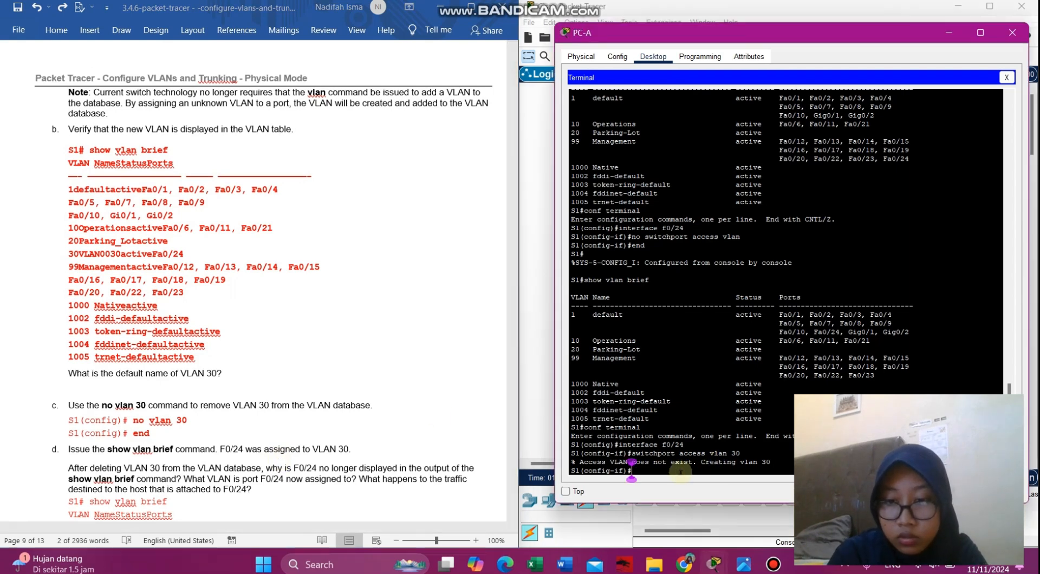
{"action": "scroll", "coordinate": [423, 318], "scroll_direction": "up", "scroll_amount": 3}
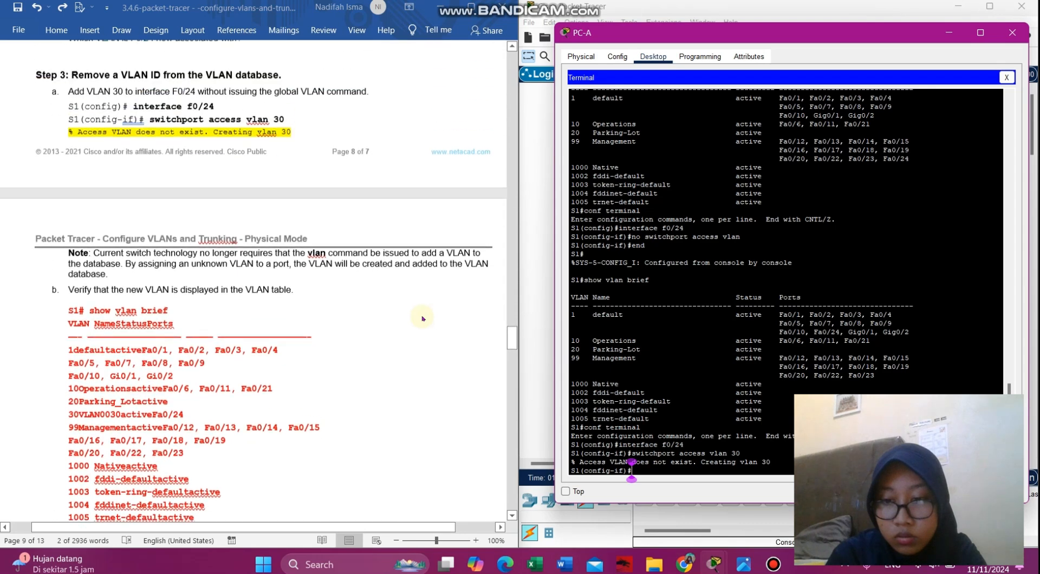
{"action": "scroll", "coordinate": [423, 318], "scroll_direction": "up", "scroll_amount": 3}
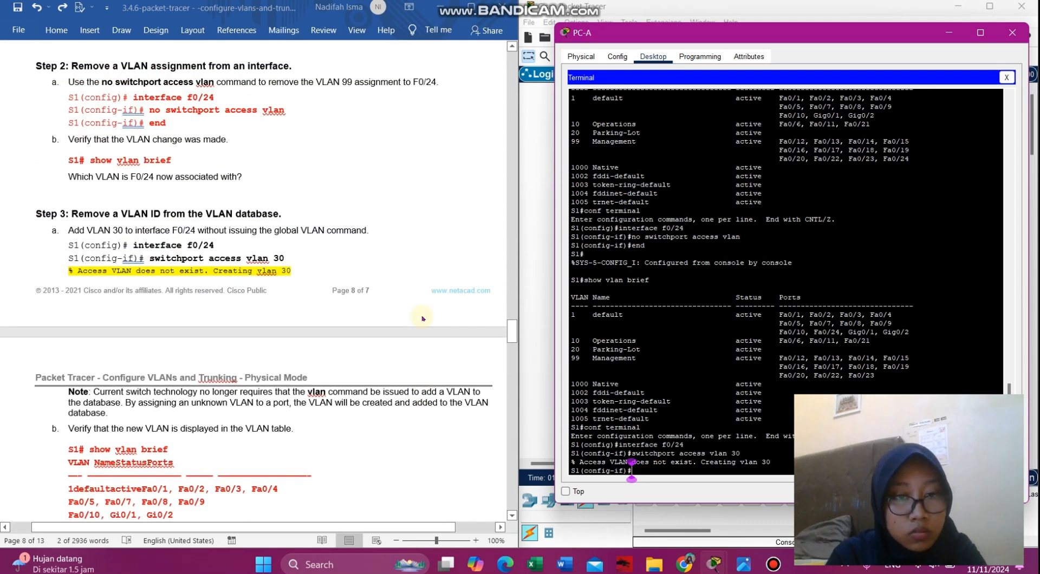
{"action": "scroll", "coordinate": [423, 318], "scroll_direction": "down", "scroll_amount": 2}
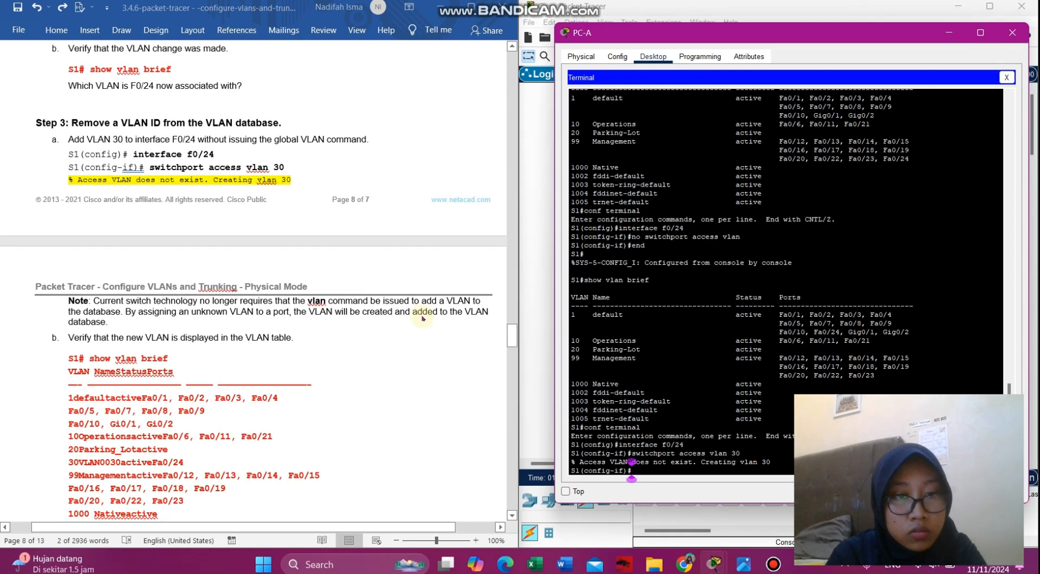
{"action": "scroll", "coordinate": [423, 318], "scroll_direction": "down", "scroll_amount": 4}
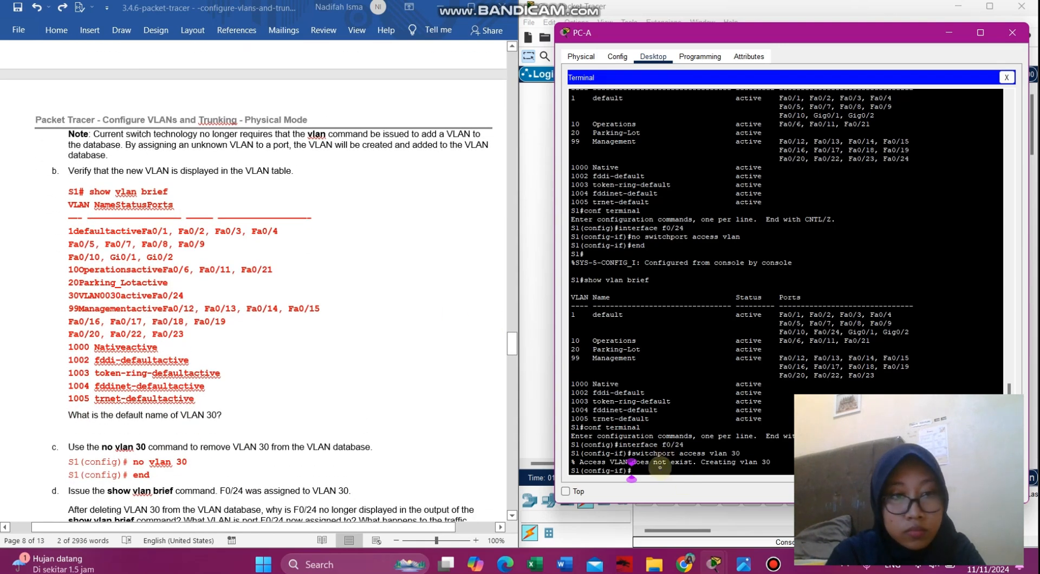
{"action": "type", "text": "show"}
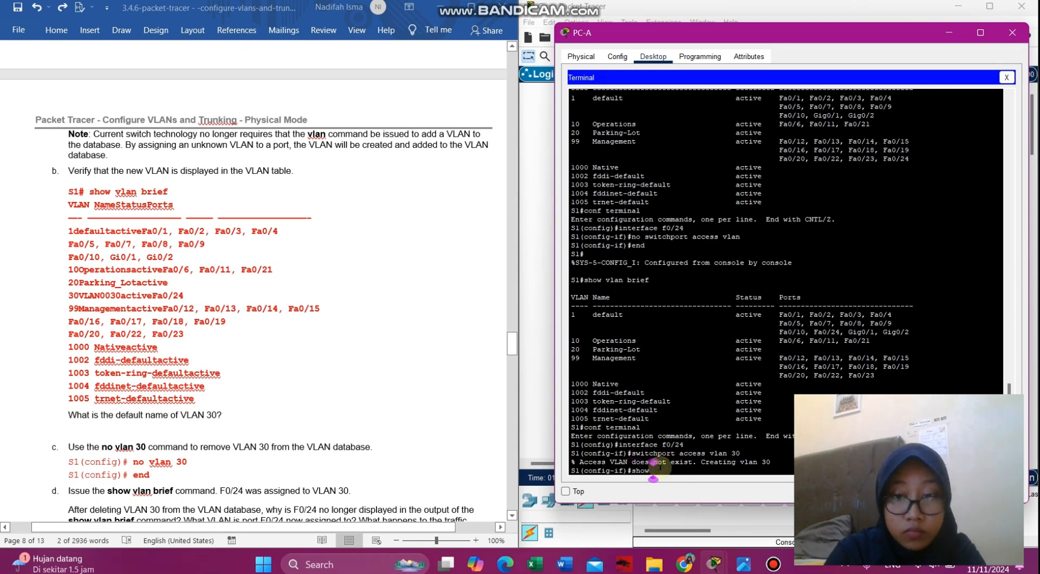
{"action": "type", "text": " v"}
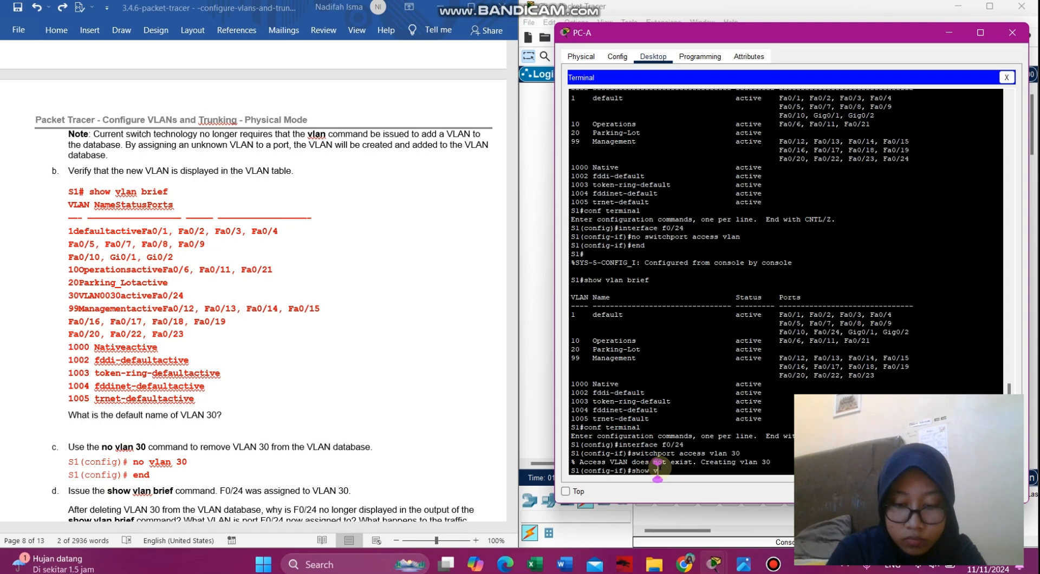
{"action": "type", "text": "lan brief"}
- Exit twice to S1# and run 'show vlan brief', which lists VLAN0030 with Fa0/24
{"action": "key", "text": "Return"}
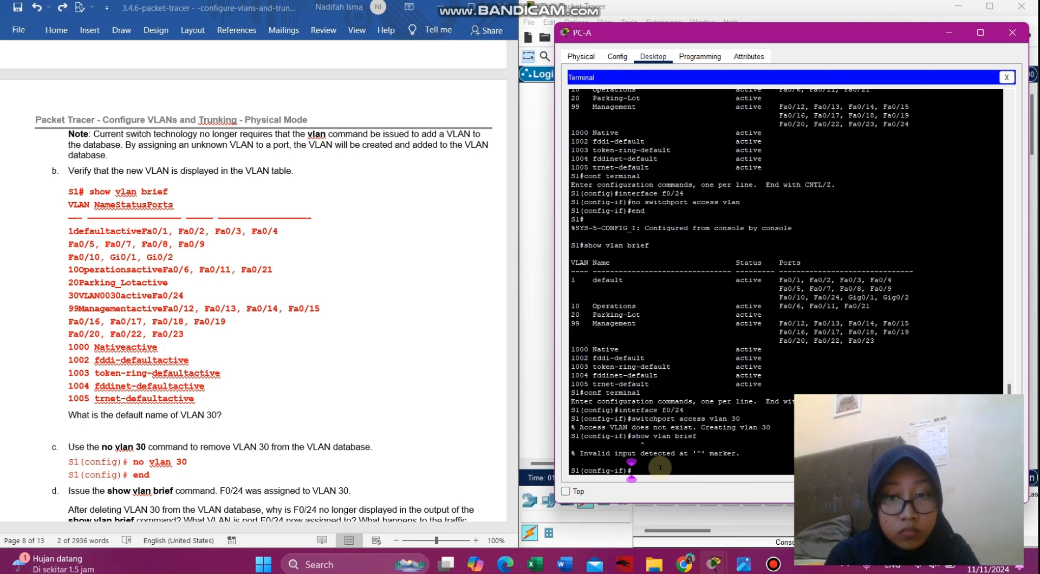
{"action": "type", "text": "exit"}
{"action": "key", "text": "Return"}
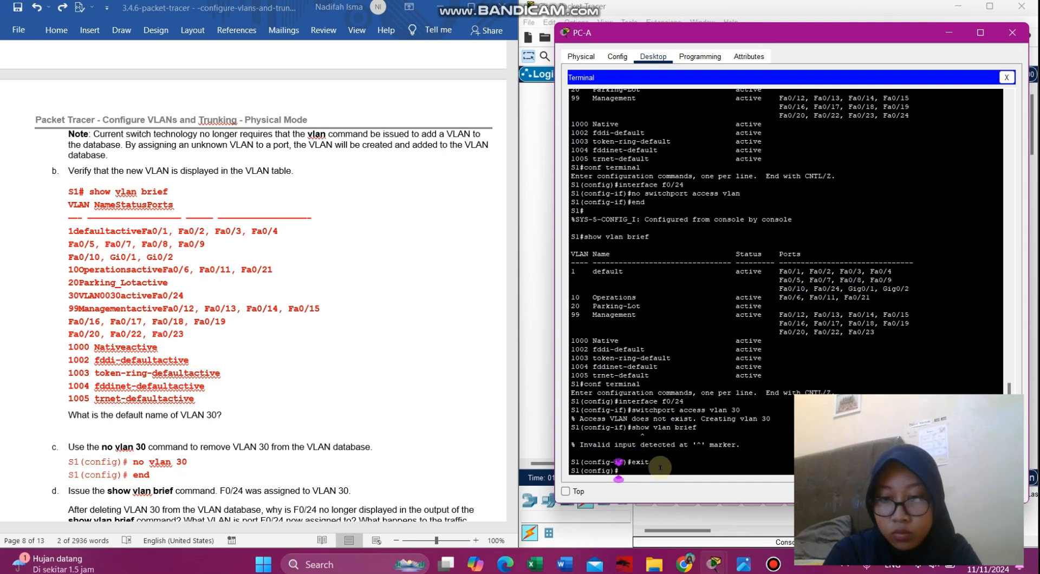
{"action": "type", "text": "exit"}
{"action": "key", "text": "Return"}
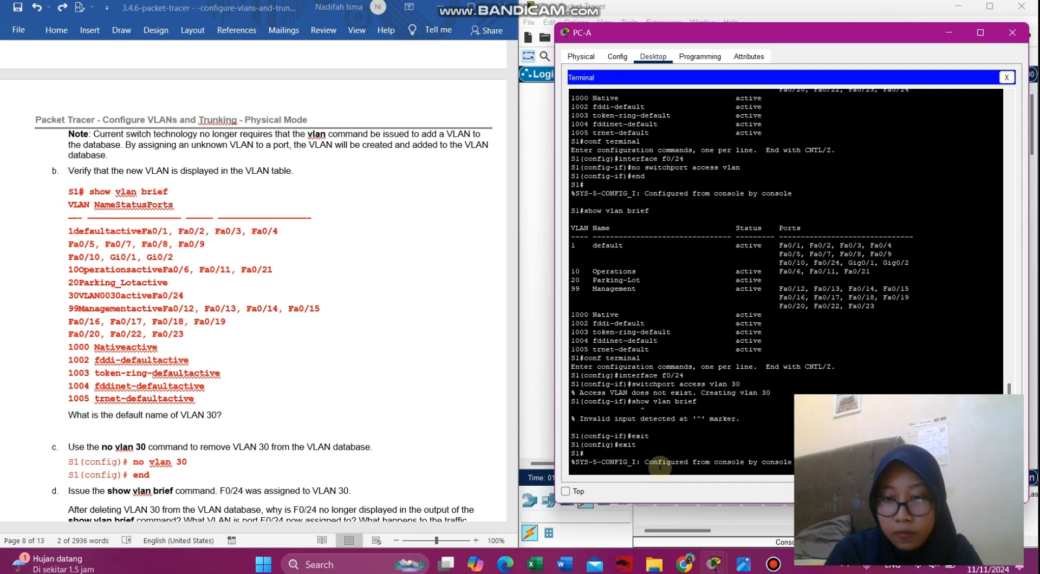
{"action": "key", "text": "Return"}
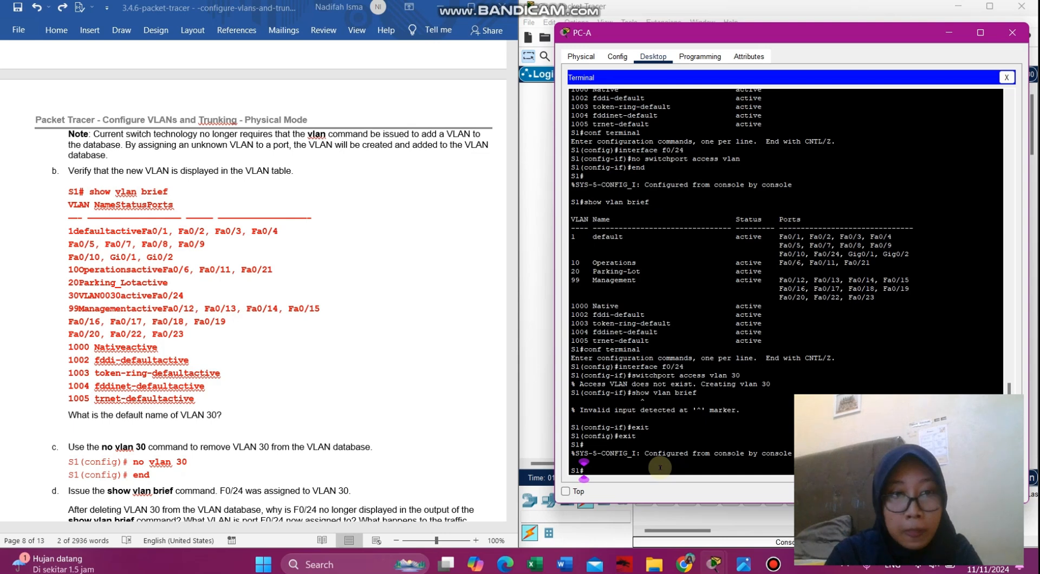
{"action": "type", "text": "show"}
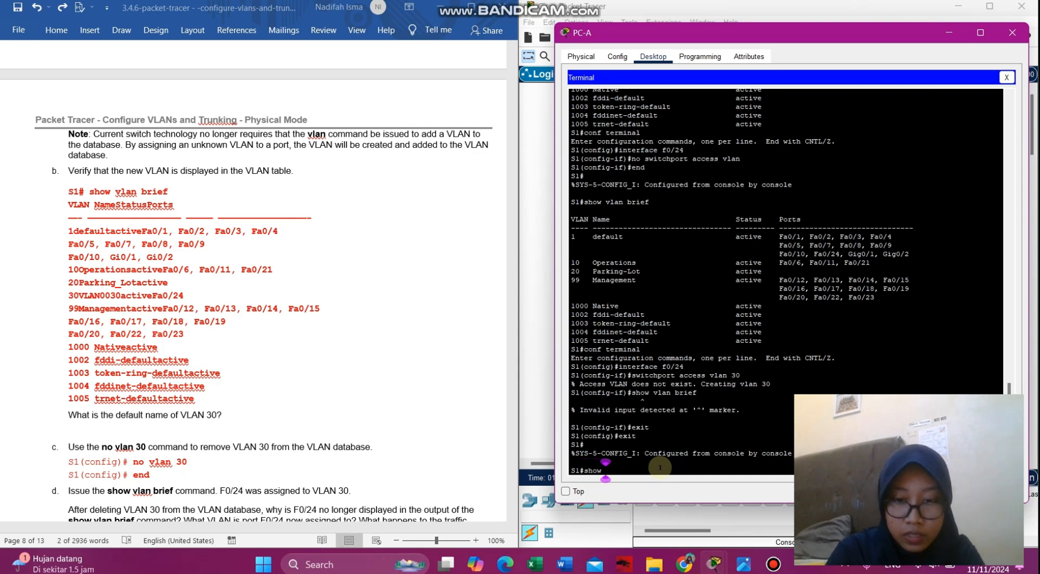
{"action": "type", "text": " vlan brief"}
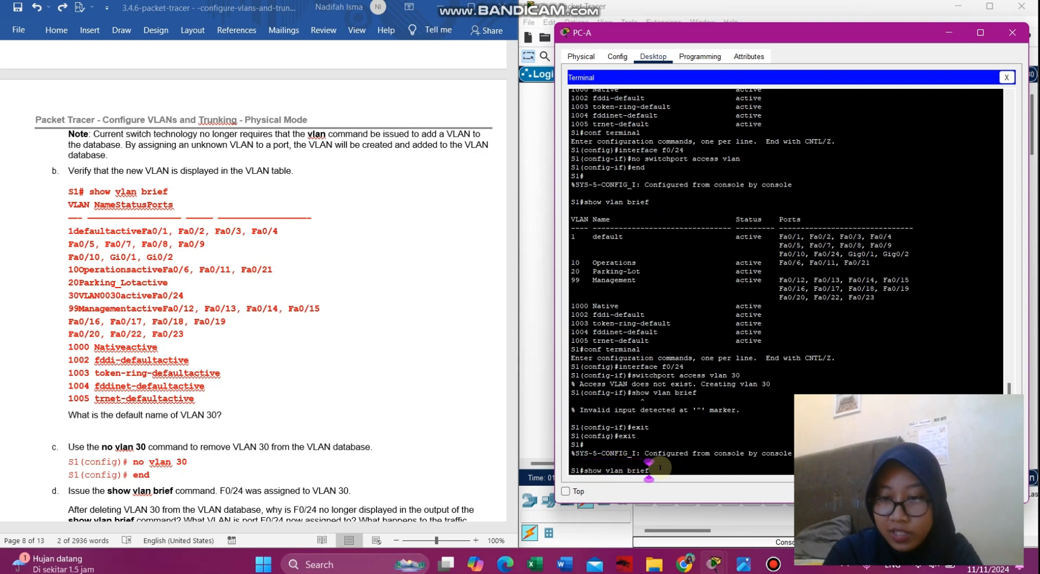
{"action": "key", "text": "Return"}
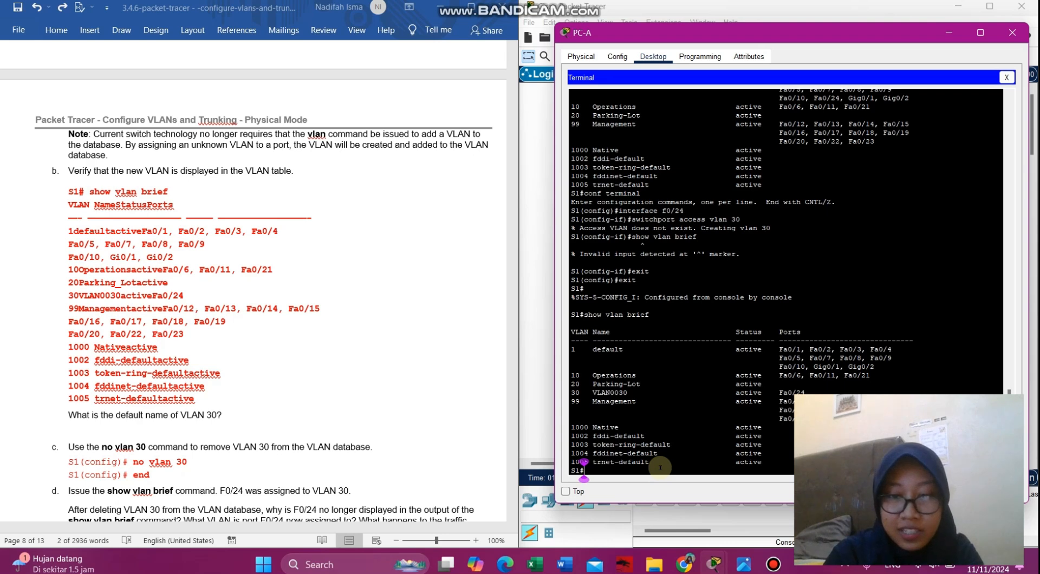
{"action": "scroll", "coordinate": [261, 431], "scroll_direction": "down", "scroll_amount": 7}
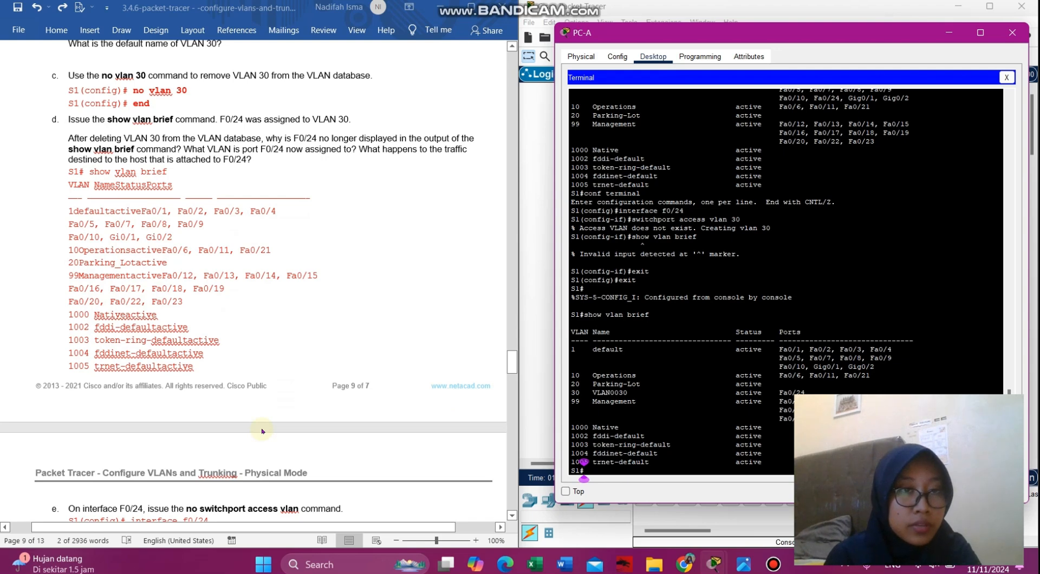
- Enter conf terminal, run 'no vlan 30' to delete VLAN 30, then 'end'
{"action": "left_click", "coordinate": [67, 78]}
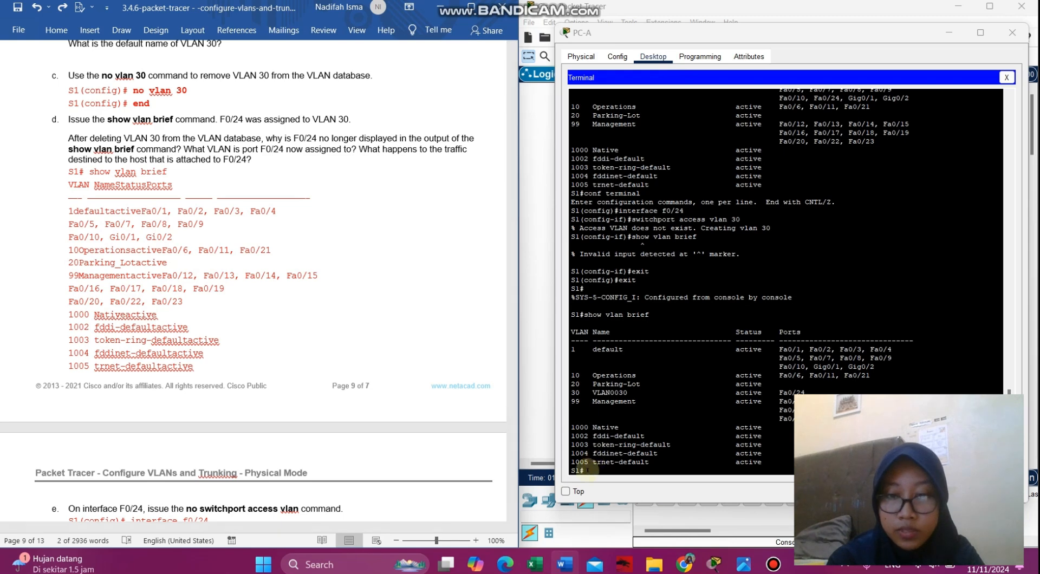
{"action": "left_click", "coordinate": [584, 470]}
{"action": "type", "text": "conf"}
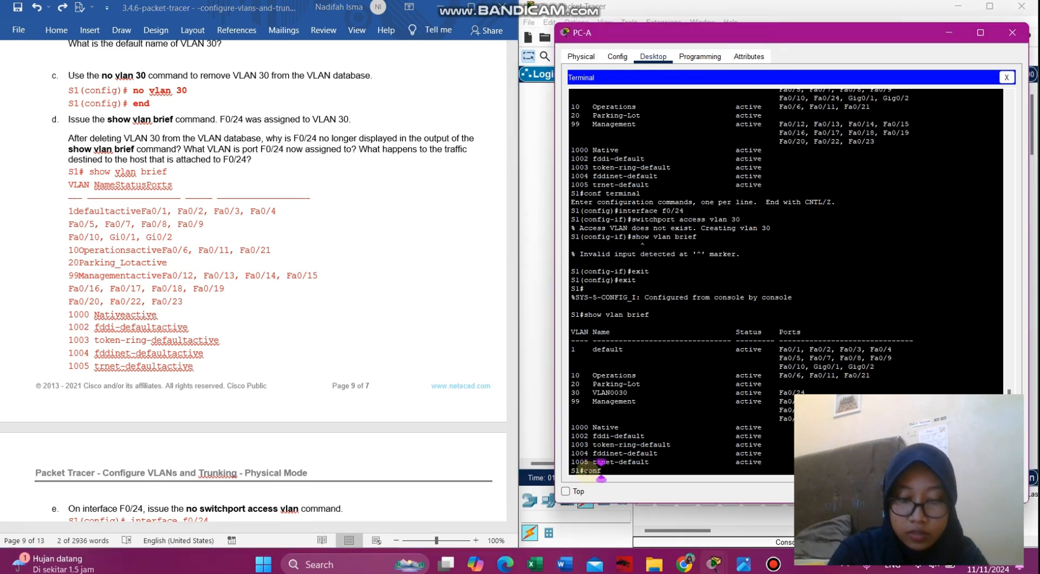
{"action": "type", "text": " terminal"}
{"action": "key", "text": "Return"}
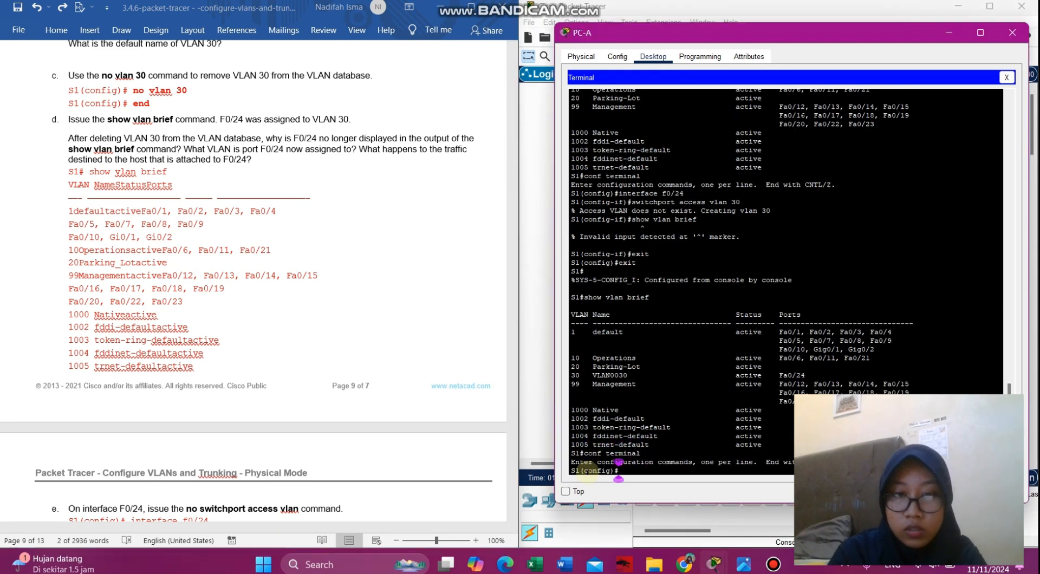
{"action": "type", "text": "no v"}
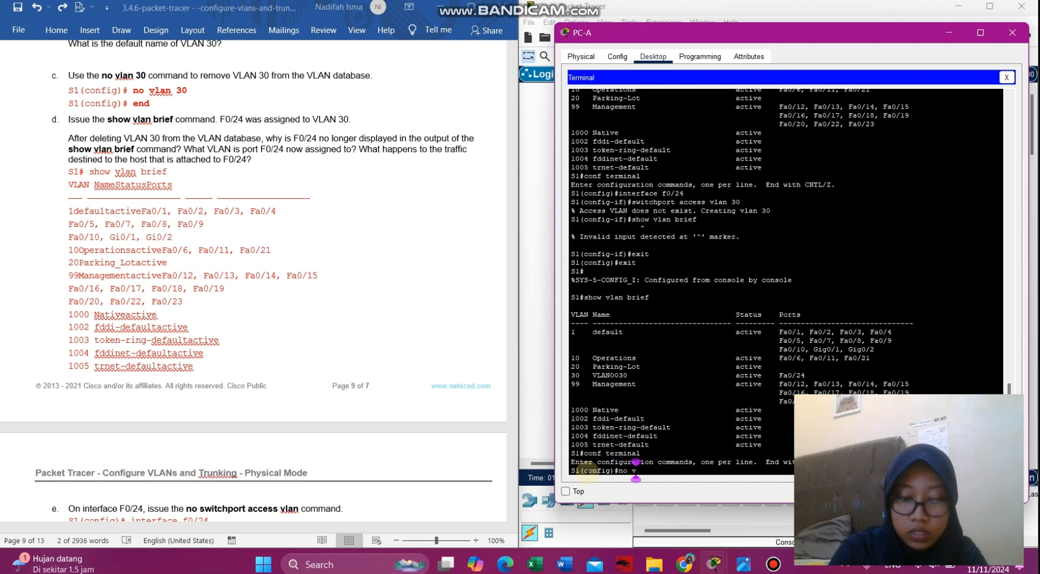
{"action": "type", "text": "lan 30"}
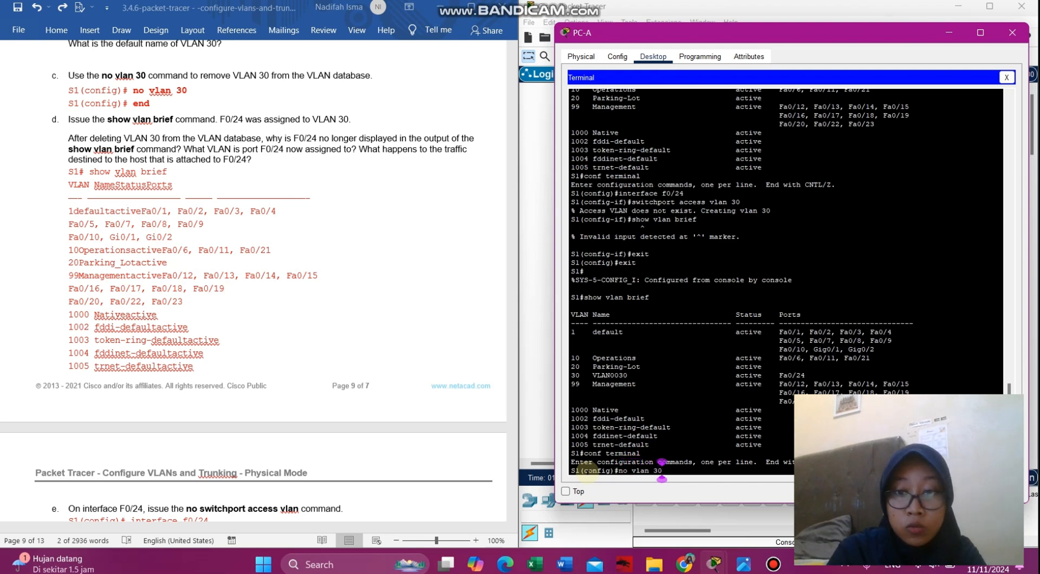
{"action": "key", "text": "Return"}
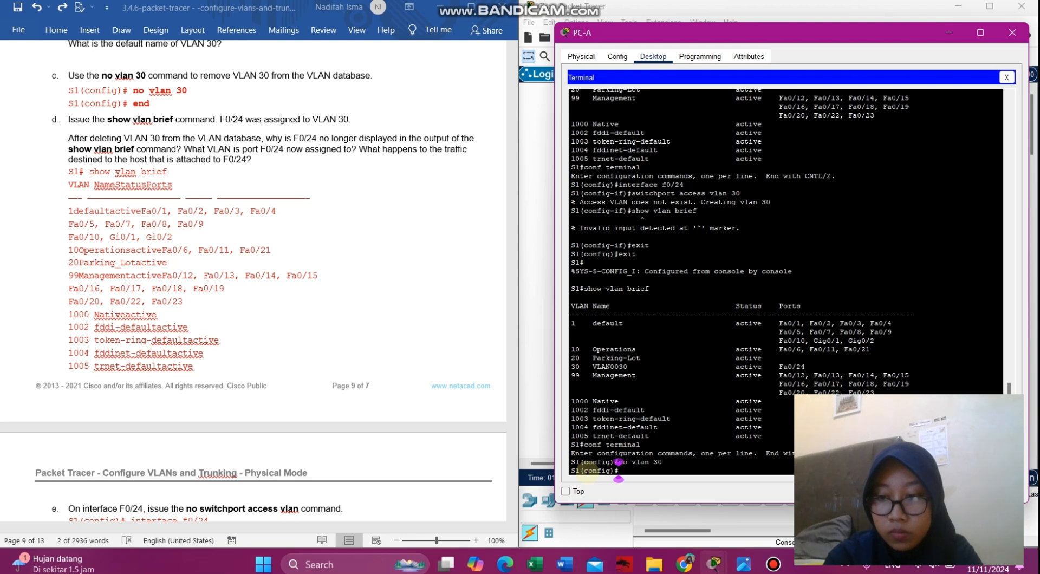
{"action": "type", "text": "end"}
{"action": "key", "text": "Return"}
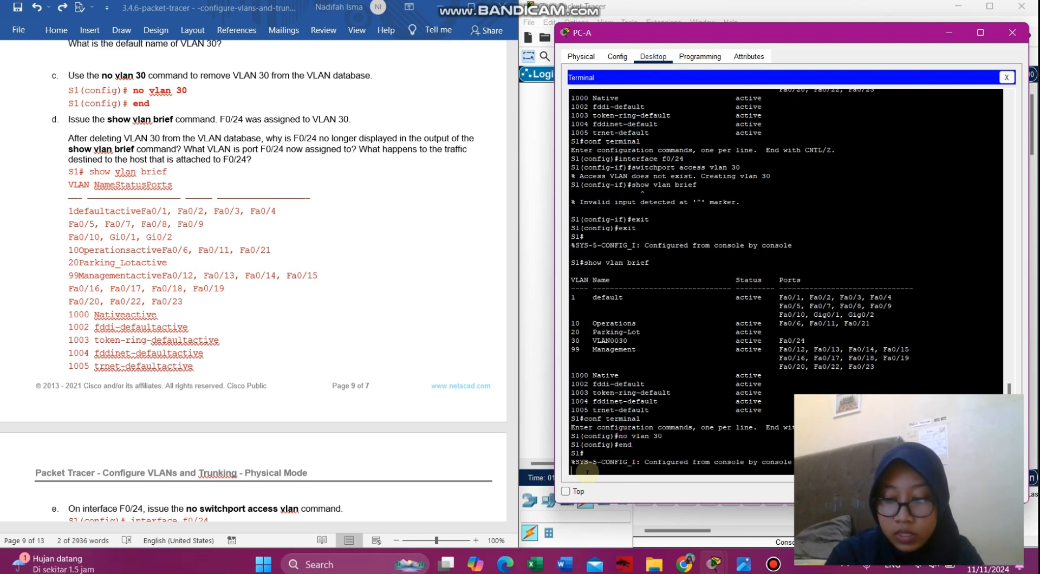
{"action": "left_click", "coordinate": [583, 470]}
{"action": "key", "text": "Return"}
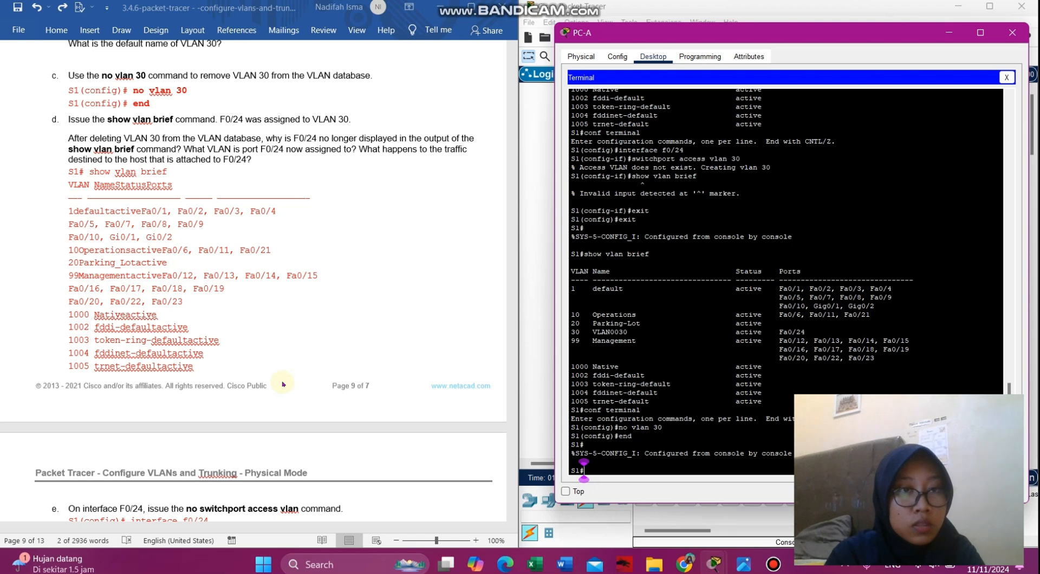
- Run 'show vlan brief' to confirm VLAN 30 no longer appears
{"action": "scroll", "coordinate": [282, 384], "scroll_direction": "down", "scroll_amount": 3}
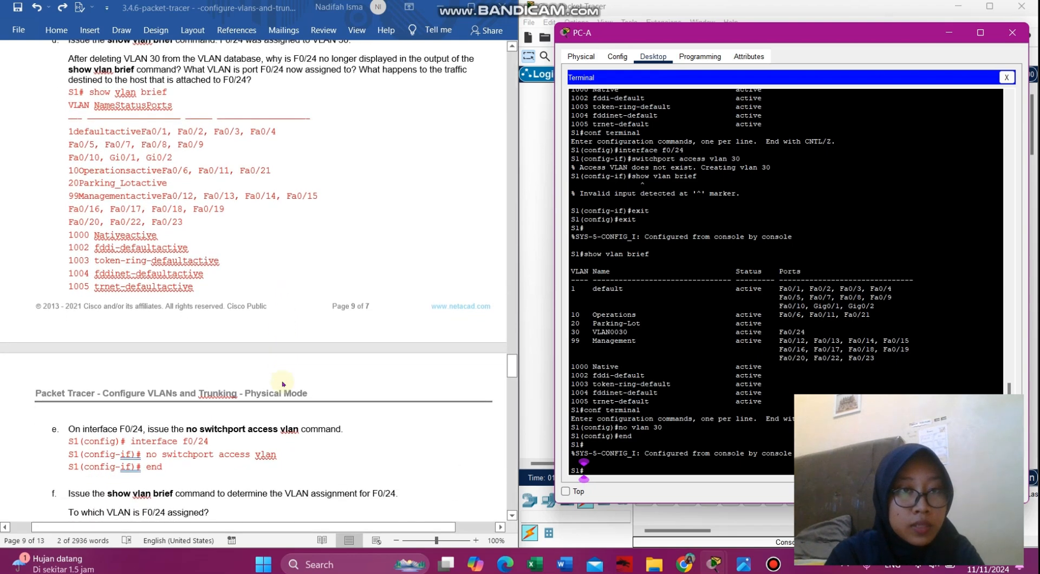
{"action": "scroll", "coordinate": [216, 174], "scroll_direction": "up", "scroll_amount": 2}
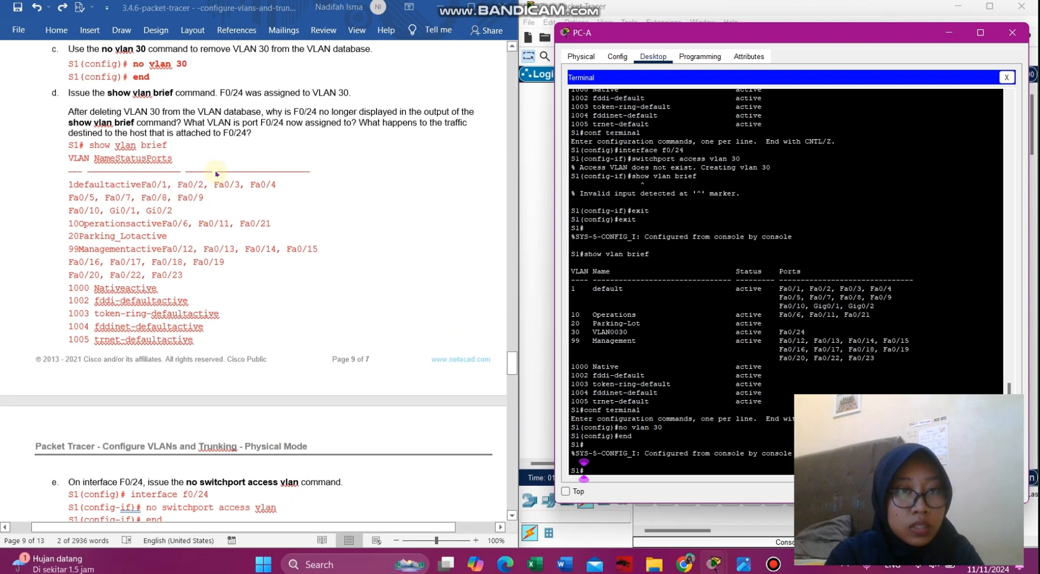
{"action": "scroll", "coordinate": [216, 174], "scroll_direction": "down", "scroll_amount": 1}
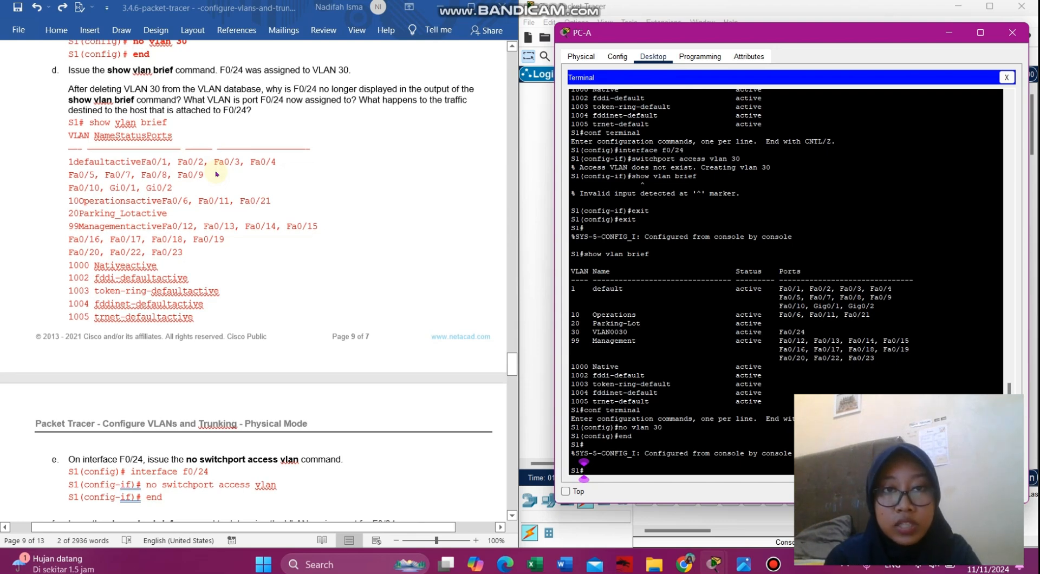
{"action": "type", "text": "show vlan brief"}
{"action": "key", "text": "Return"}
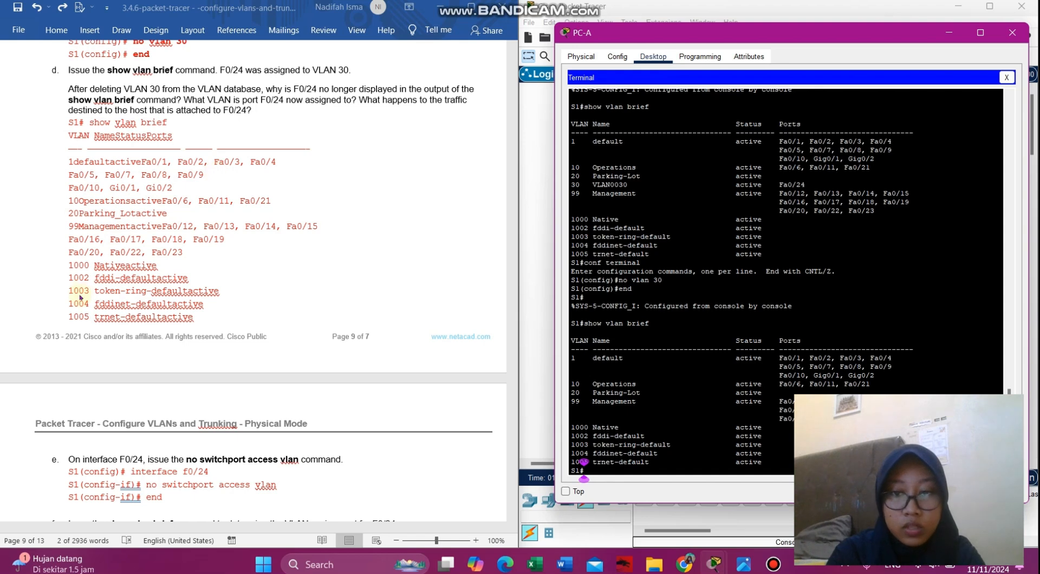
- Enter conf terminal and paste 'interface f0/24' to configure port F0/24
{"action": "scroll", "coordinate": [81, 296], "scroll_direction": "down", "scroll_amount": 8}
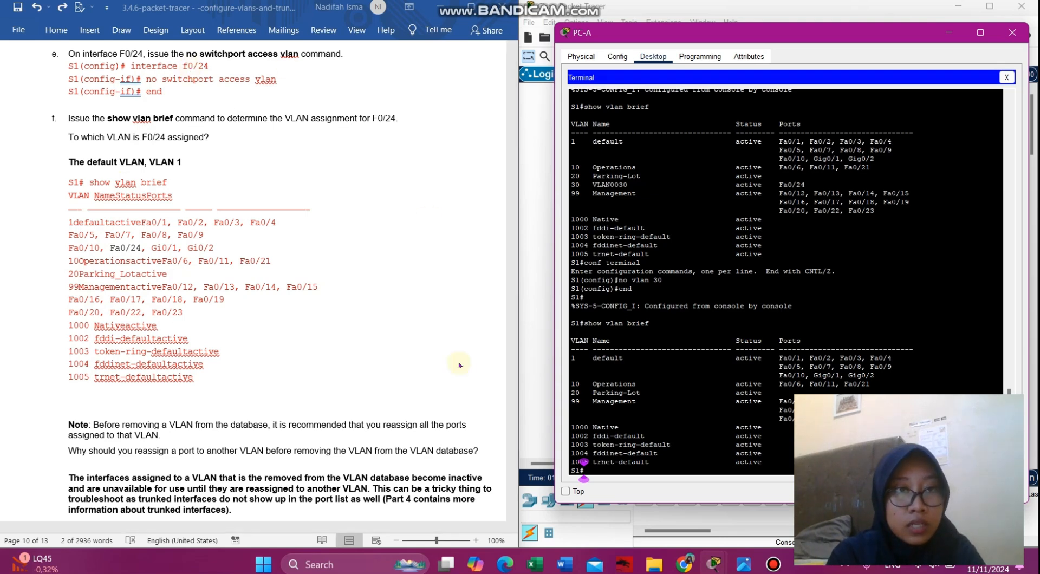
{"action": "type", "text": "conf terminal"}
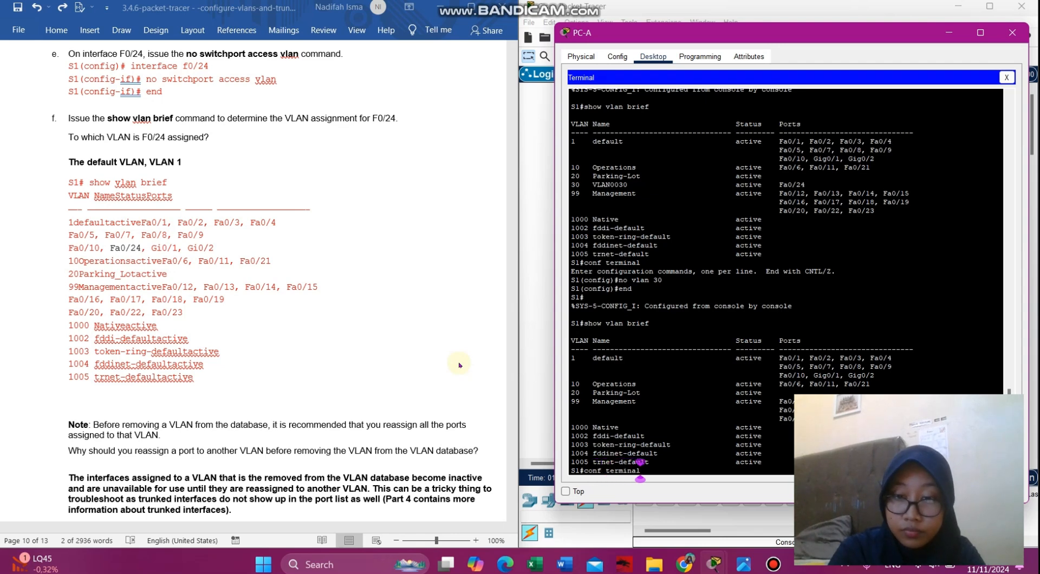
{"action": "key", "text": "Return"}
{"action": "left_click", "coordinate": [210, 65]}
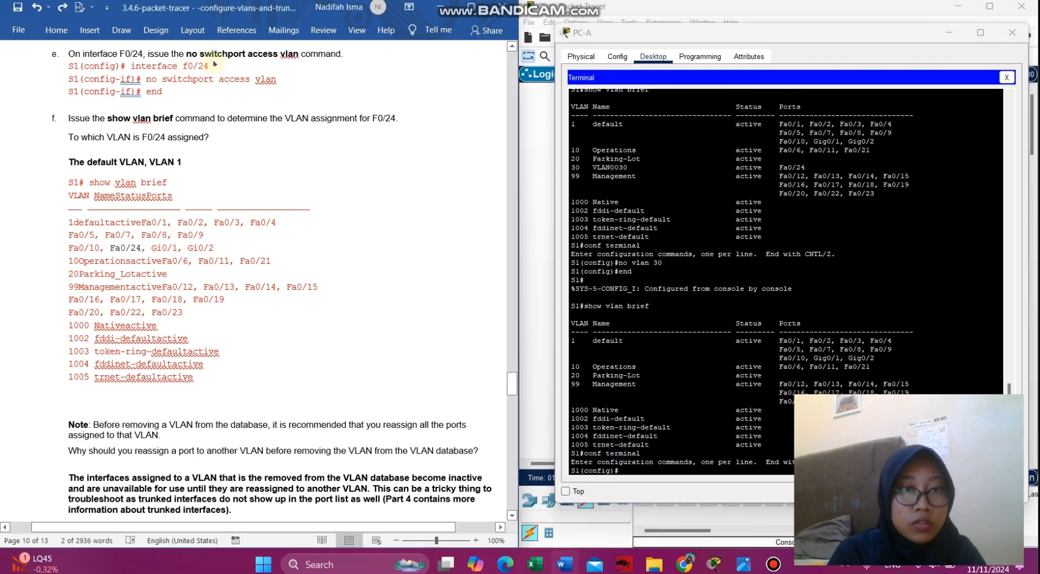
{"action": "left_click_drag", "start_coordinate": [210, 66], "coordinate": [157, 68]}
{"action": "key", "text": "ctrl+c"}
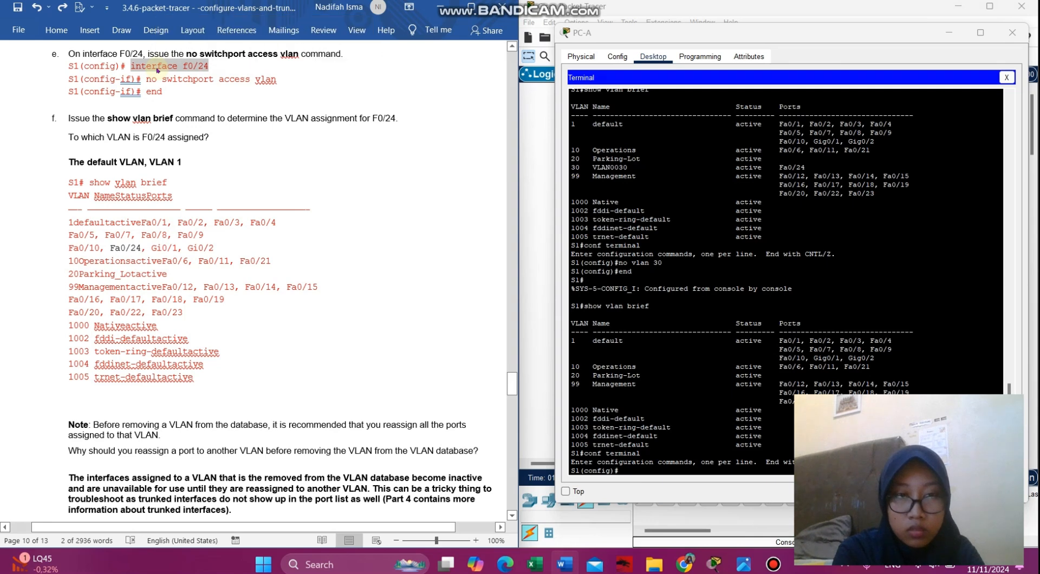
{"action": "left_click", "coordinate": [661, 477]}
{"action": "right_click", "coordinate": [656, 471]}
{"action": "left_click", "coordinate": [676, 490]}
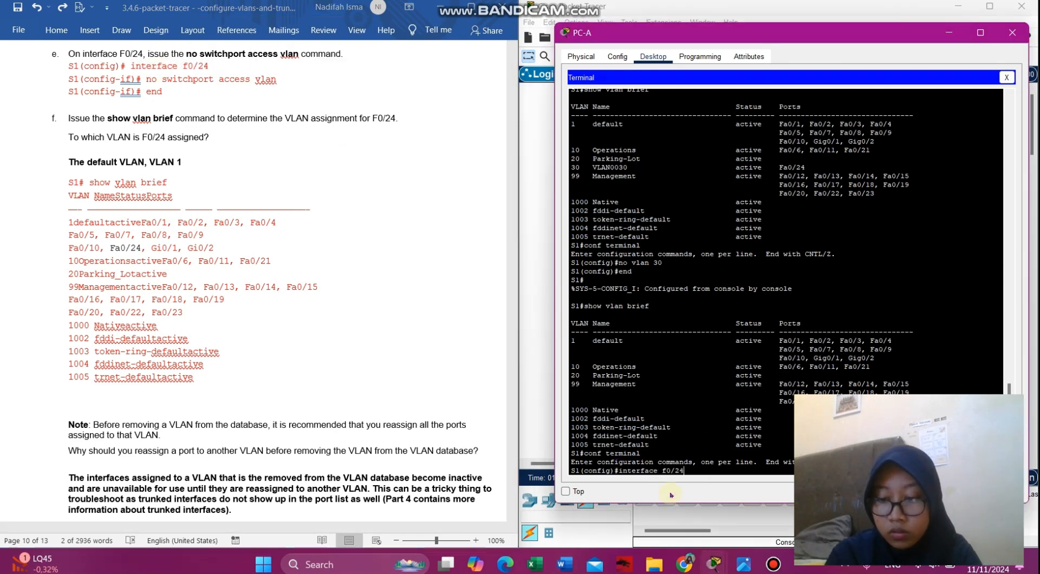
{"action": "key", "text": "Return"}
- Paste 'no switchport access vlan' to remove F0/24's access VLAN, then 'end'
{"action": "left_click", "coordinate": [269, 94]}
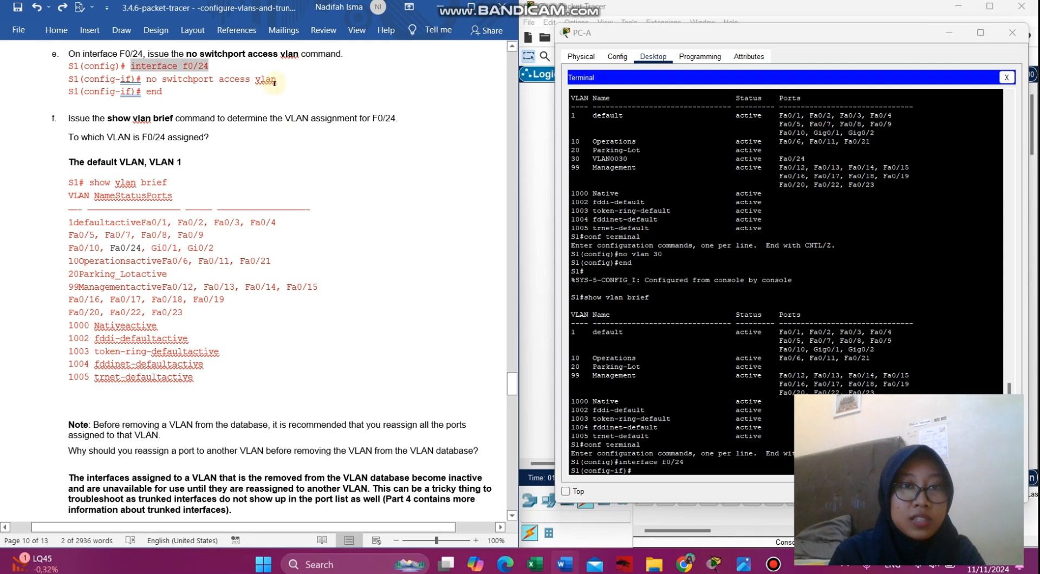
{"action": "left_click_drag", "start_coordinate": [277, 80], "coordinate": [148, 82]}
{"action": "key", "text": "ctrl+c"}
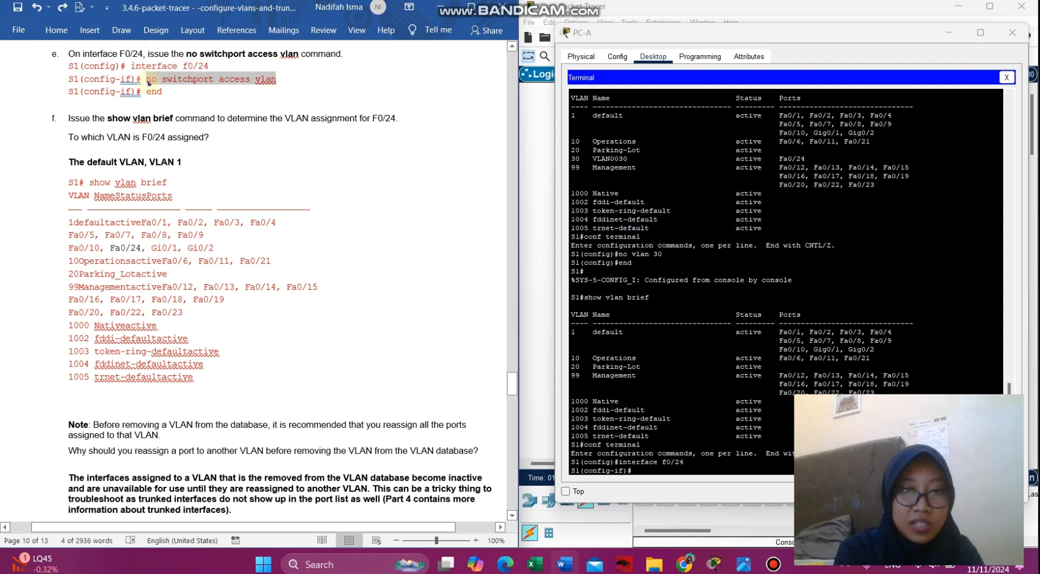
{"action": "left_click", "coordinate": [632, 471]}
{"action": "right_click", "coordinate": [631, 471]}
{"action": "left_click", "coordinate": [669, 490]}
{"action": "left_click", "coordinate": [167, 90]}
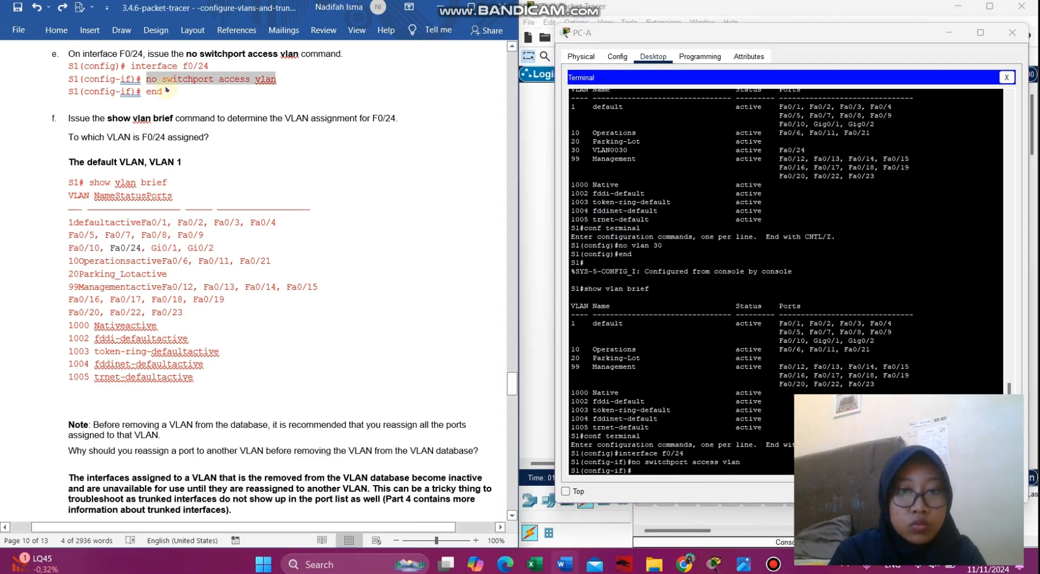
{"action": "left_click", "coordinate": [631, 471]}
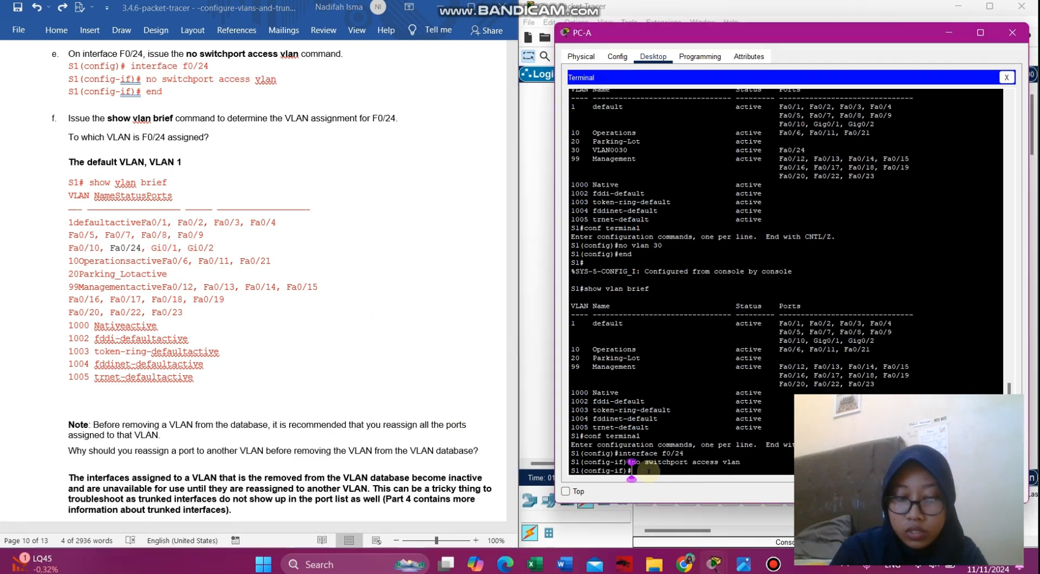
{"action": "type", "text": "end"}
{"action": "key", "text": "Return"}
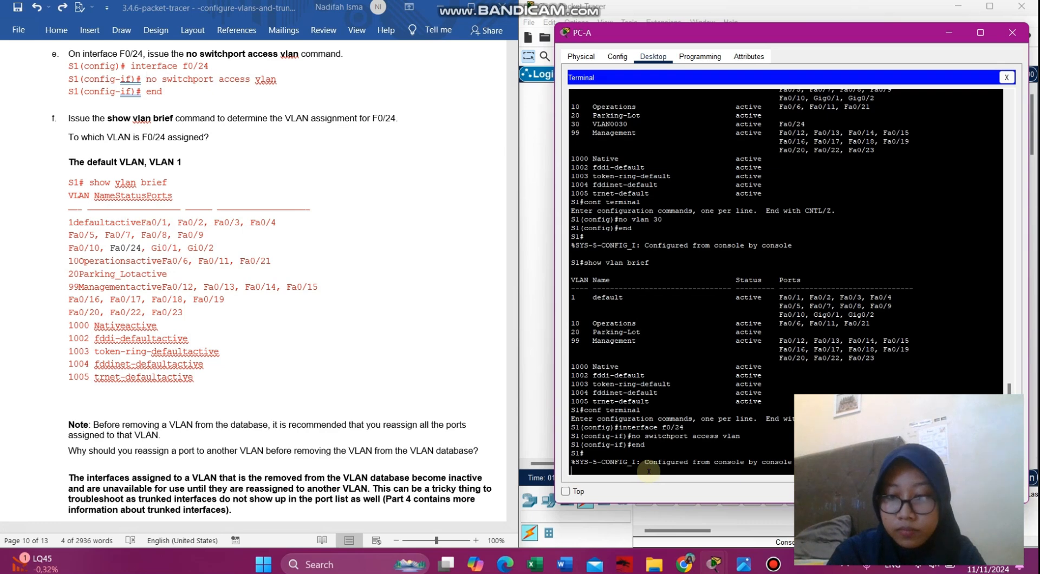
{"action": "key", "text": "Return"}
- Paste and run 'show vlan brief' to check Fa0/24 in default VLAN 1
{"action": "left_click", "coordinate": [198, 241]}
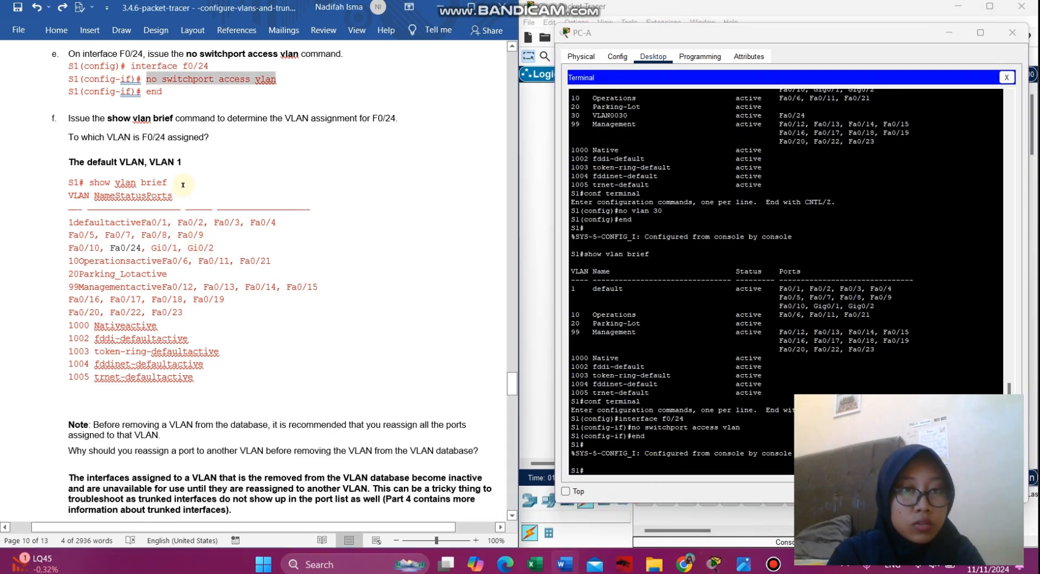
{"action": "left_click_drag", "start_coordinate": [167, 183], "coordinate": [100, 183]}
{"action": "key", "text": "ctrl+c"}
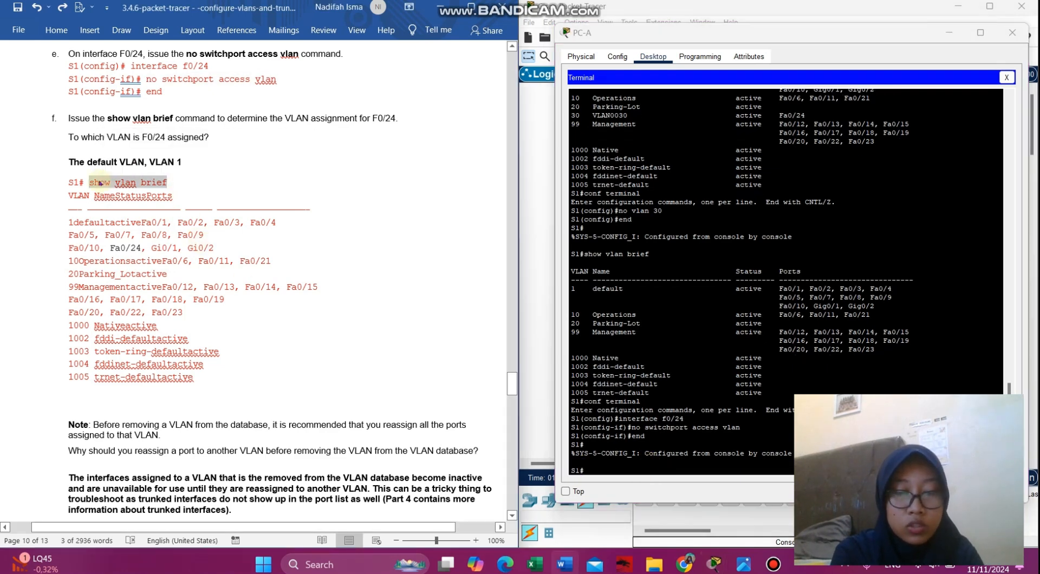
{"action": "left_click", "coordinate": [608, 471]}
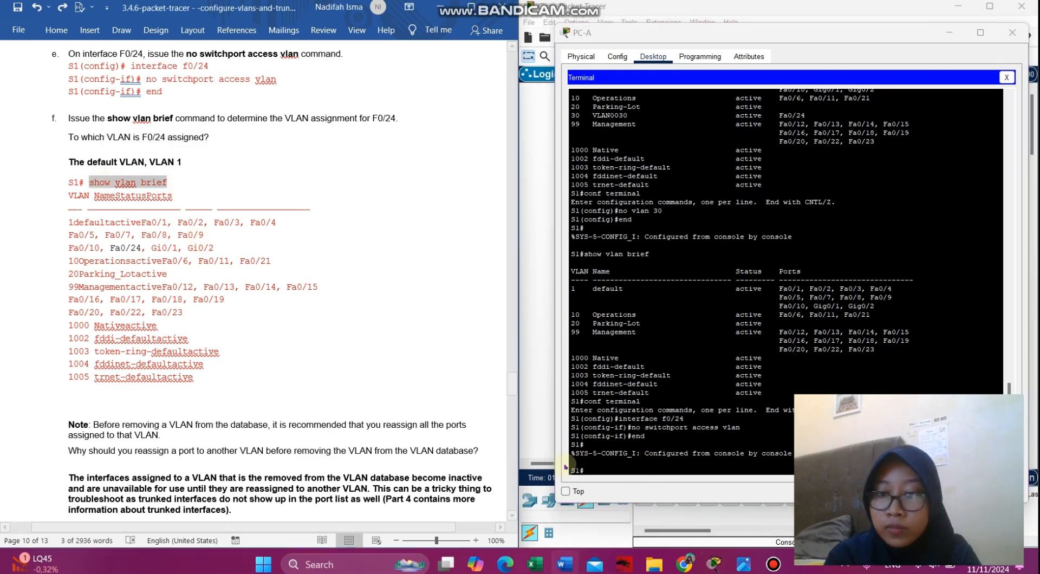
{"action": "right_click", "coordinate": [608, 470]}
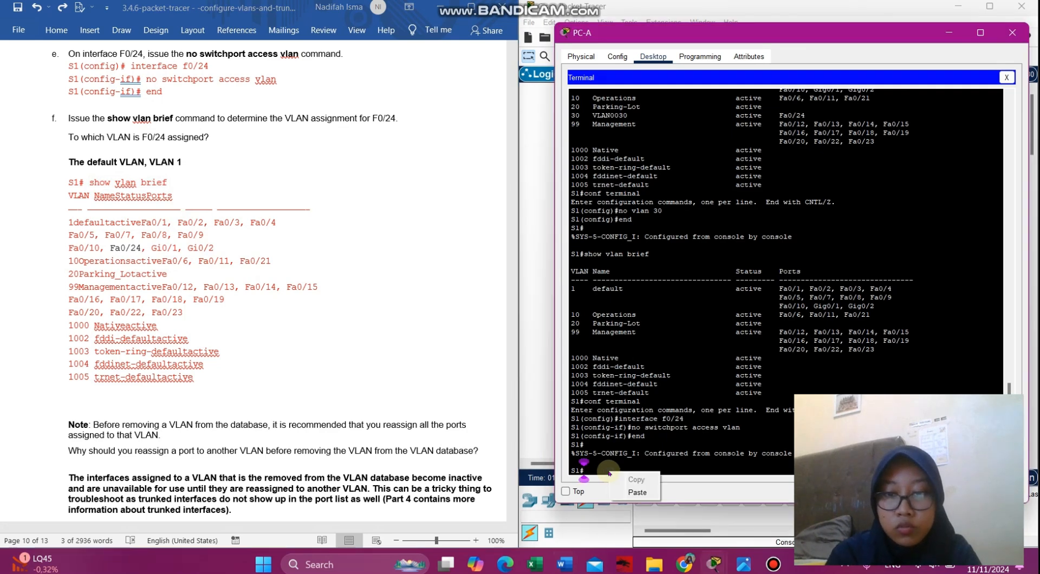
{"action": "left_click", "coordinate": [637, 491]}
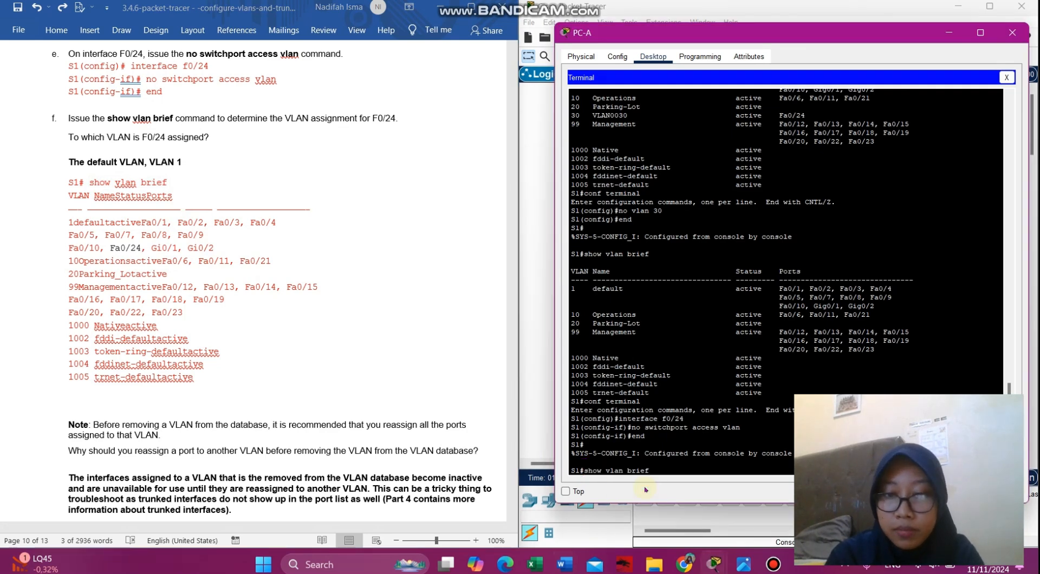
{"action": "key", "text": "Return"}
- Enter global configuration mode on S1 and paste 'interface f0/1' from the lab sheet
{"action": "scroll", "coordinate": [250, 396], "scroll_direction": "down", "scroll_amount": 20}
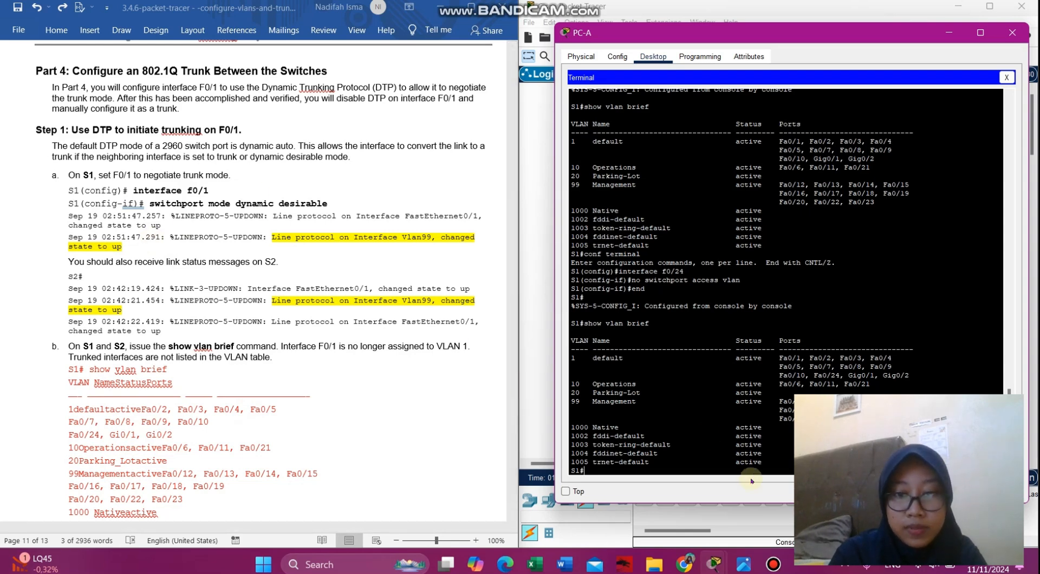
{"action": "type", "text": "onf terminal"}
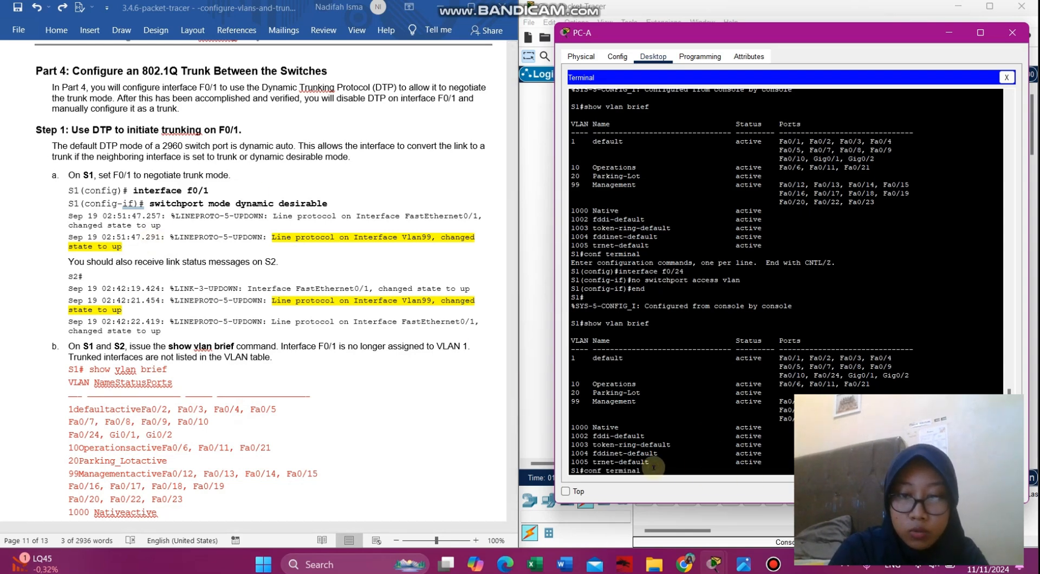
{"action": "key", "text": "Return"}
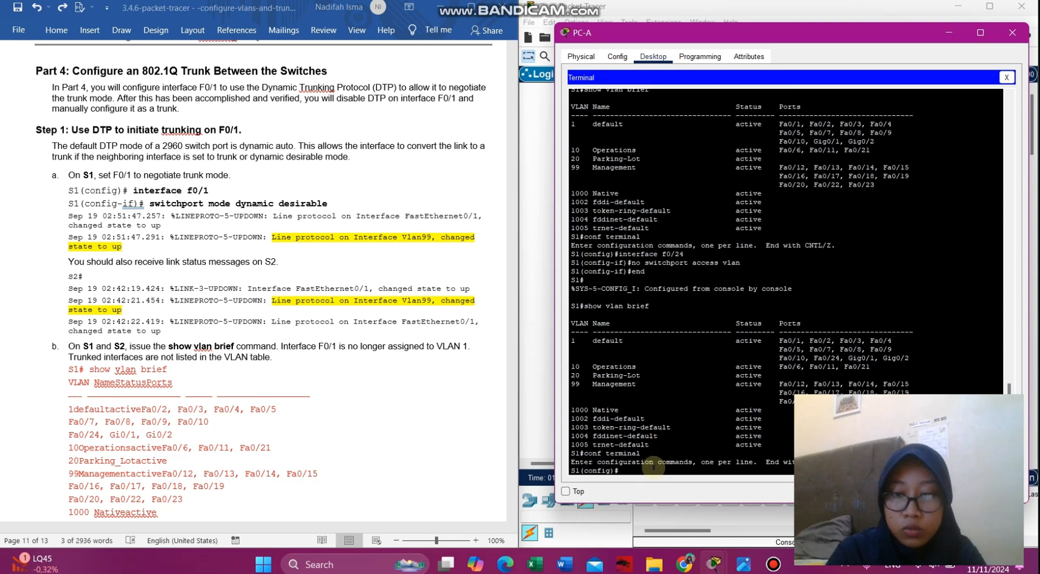
{"action": "left_click", "coordinate": [214, 187]}
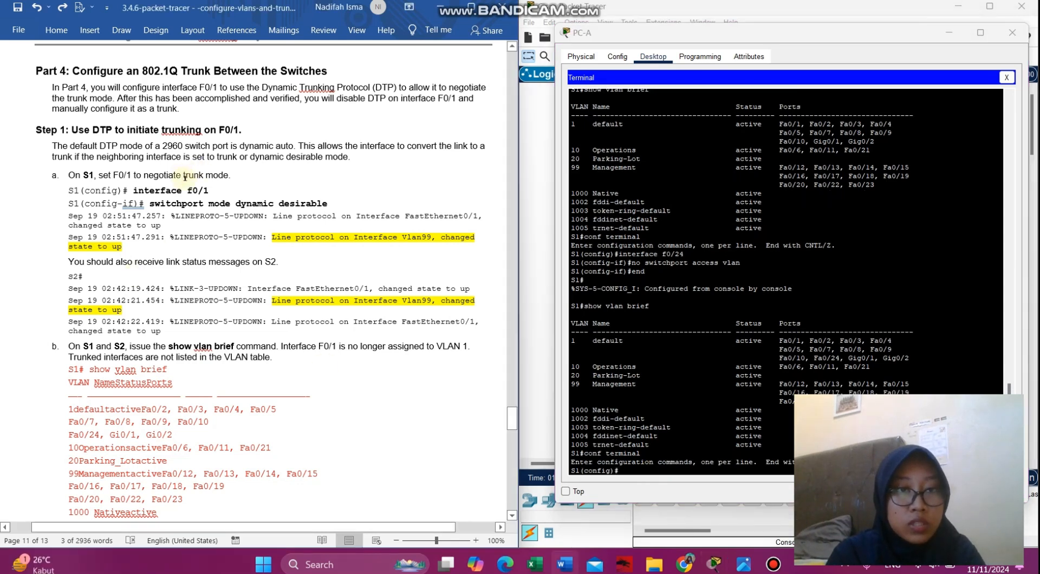
{"action": "left_click_drag", "start_coordinate": [216, 191], "coordinate": [135, 191]}
{"action": "key", "text": "ctrl+c"}
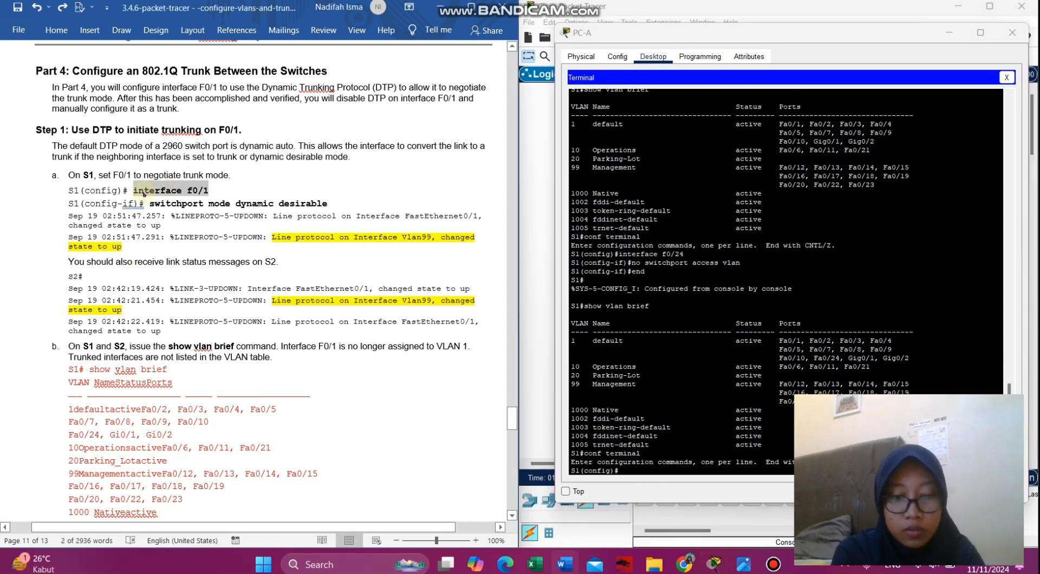
{"action": "left_click", "coordinate": [623, 470]}
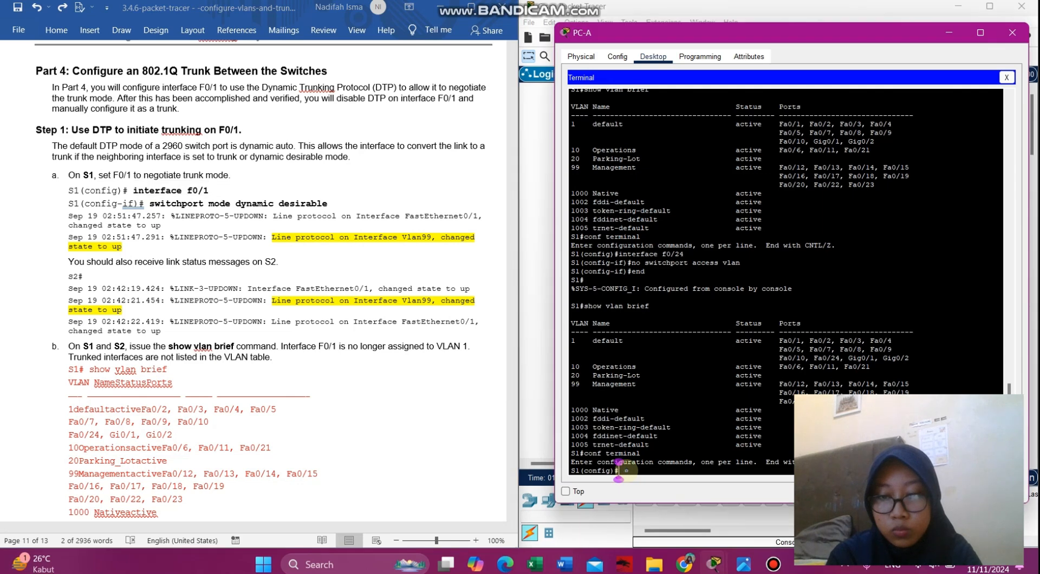
{"action": "right_click", "coordinate": [627, 471]}
{"action": "left_click", "coordinate": [654, 492]}
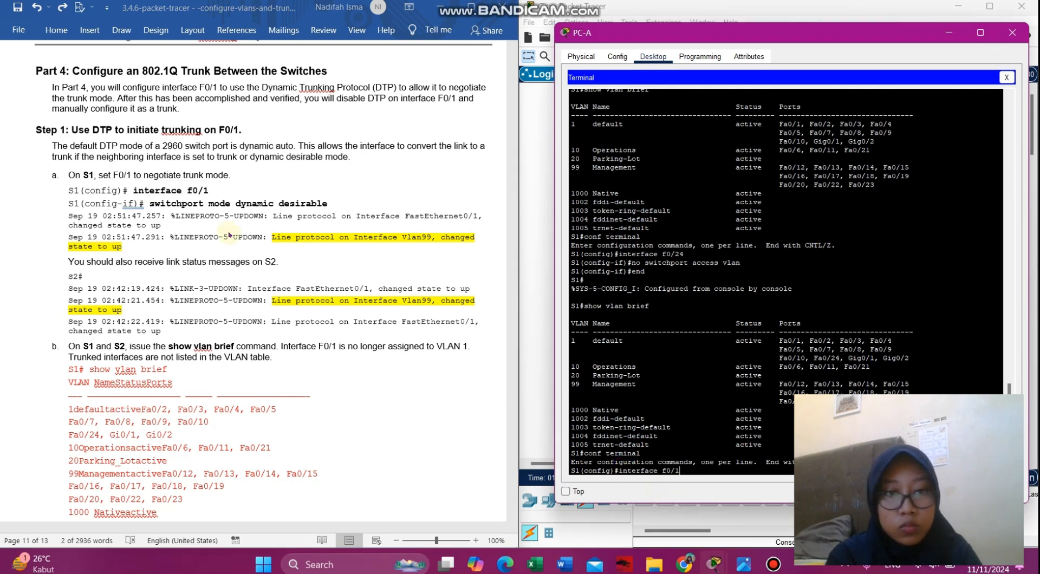
- Set F0/1 to 'switchport mode dynamic desirable' using the command copied from the lab sheet
{"action": "left_click", "coordinate": [266, 203]}
{"action": "left_click_drag", "start_coordinate": [334, 204], "coordinate": [149, 205]}
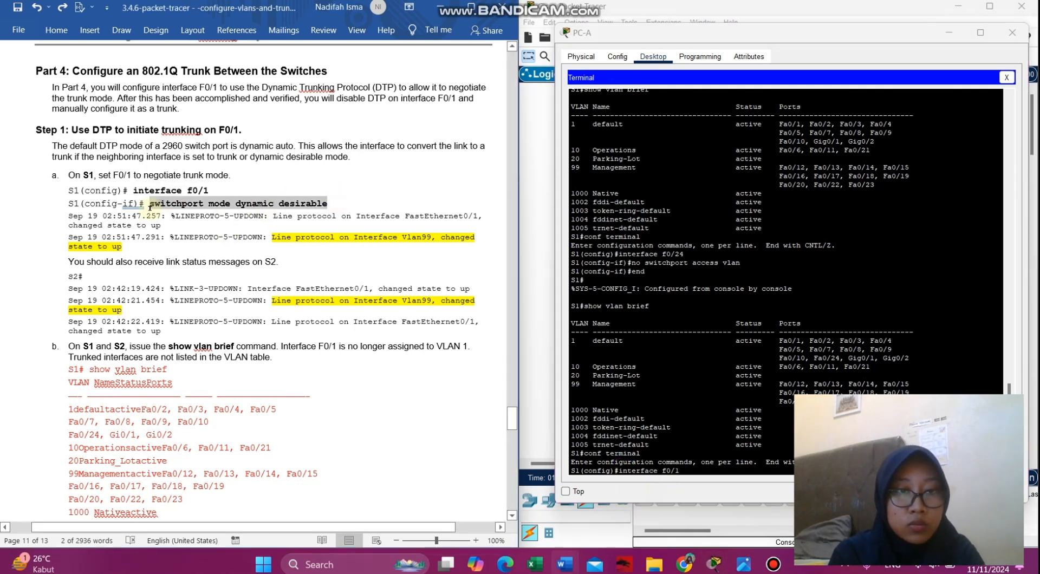
{"action": "right_click", "coordinate": [150, 209]}
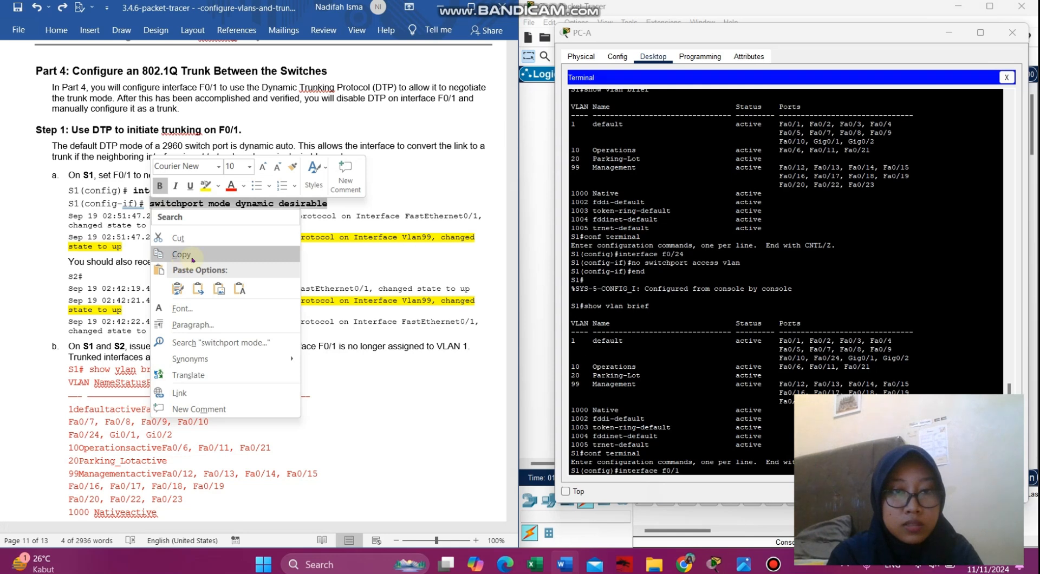
{"action": "left_click", "coordinate": [181, 254]}
{"action": "left_click", "coordinate": [686, 470]}
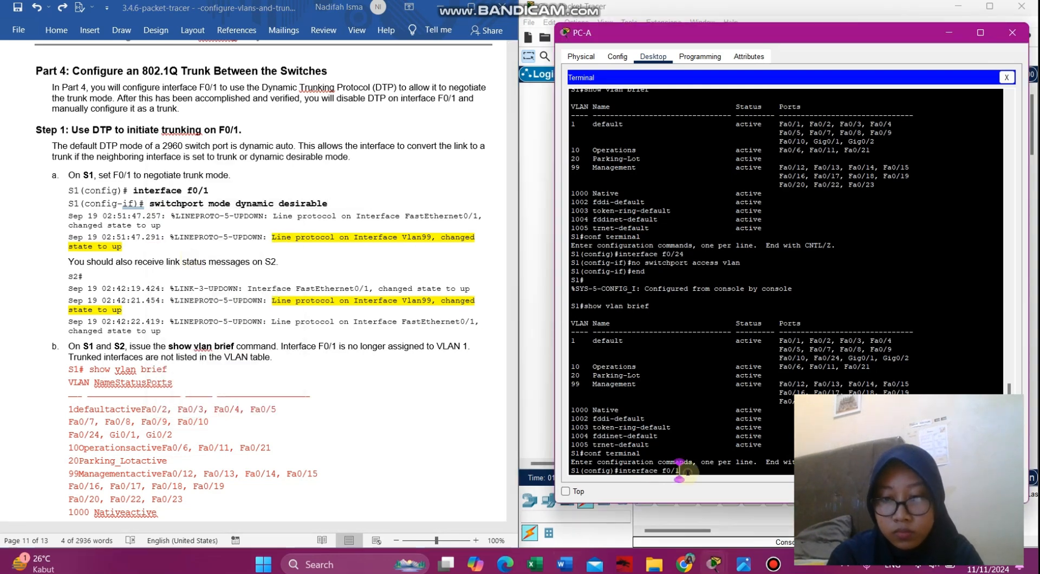
{"action": "key", "text": "Return"}
{"action": "right_click", "coordinate": [686, 472]}
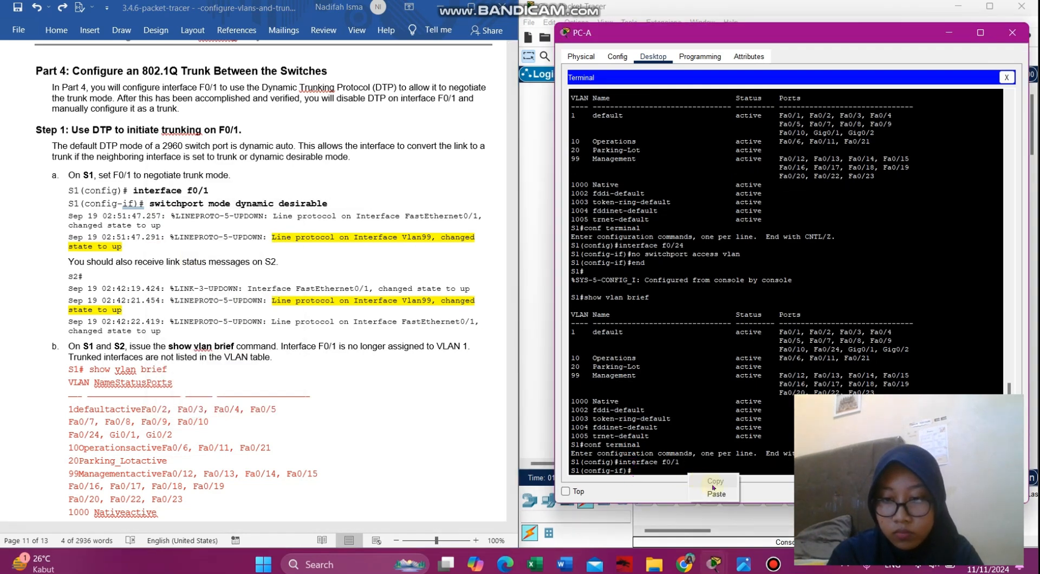
{"action": "left_click", "coordinate": [711, 493]}
{"action": "key", "text": "Return"}
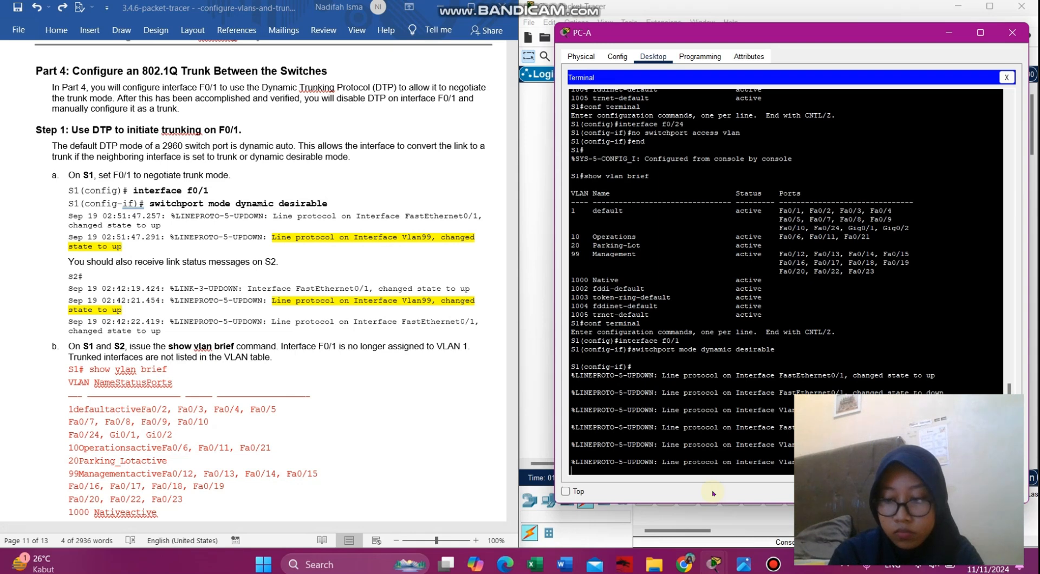
{"action": "key", "text": "Return"}
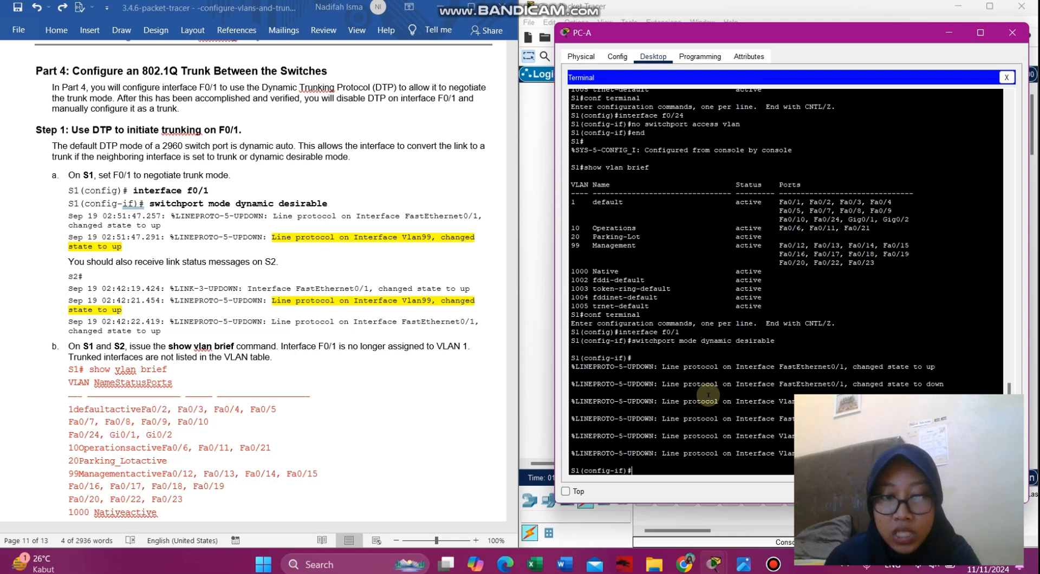
- Exit back to the S1# prompt and run 'show vlan brief' to check F0/1
{"action": "type", "text": "xit"}
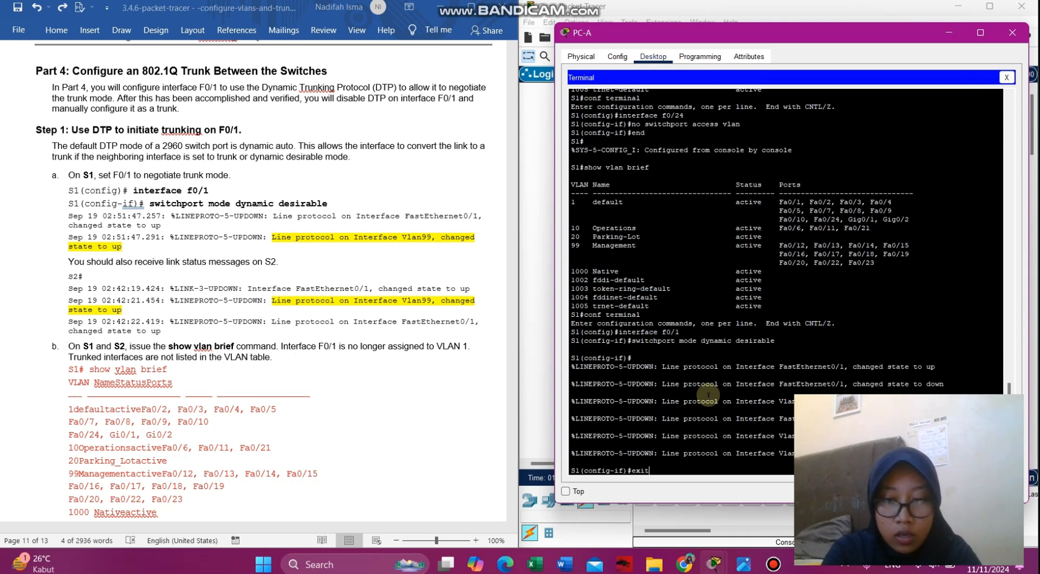
{"action": "key", "text": "Return"}
{"action": "type", "text": "exit"}
{"action": "key", "text": "Return"}
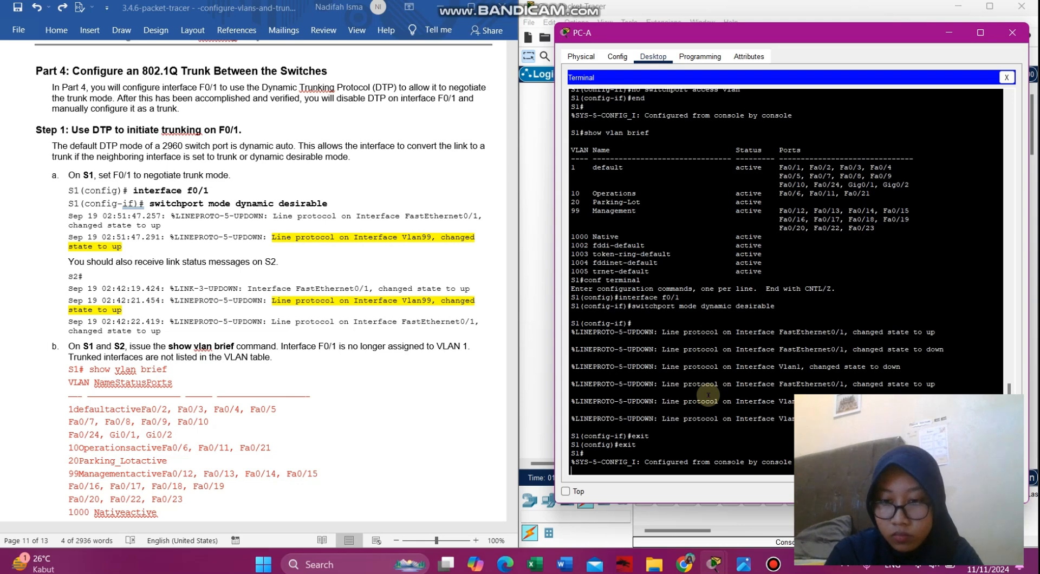
{"action": "key", "text": "Return"}
{"action": "type", "text": "show vlan brief"}
{"action": "key", "text": "Return"}
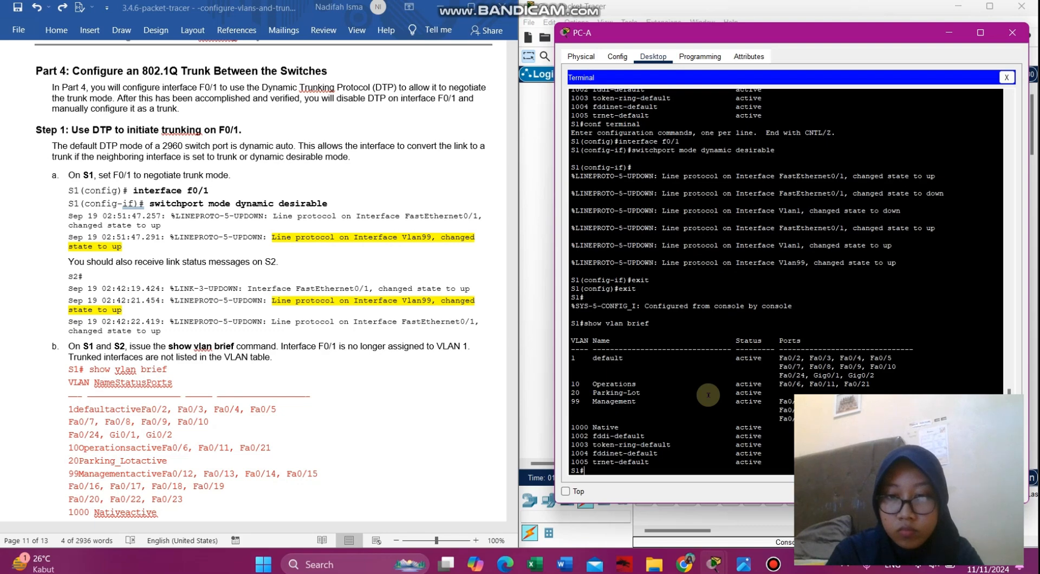
- Scroll through the VLAN brief output to confirm Fa0/1 is no longer in VLAN 1
{"action": "scroll", "coordinate": [386, 397], "scroll_direction": "down", "scroll_amount": 12}
{"action": "scroll", "coordinate": [386, 397], "scroll_direction": "up", "scroll_amount": 4}
{"action": "scroll", "coordinate": [386, 397], "scroll_direction": "up", "scroll_amount": 10}
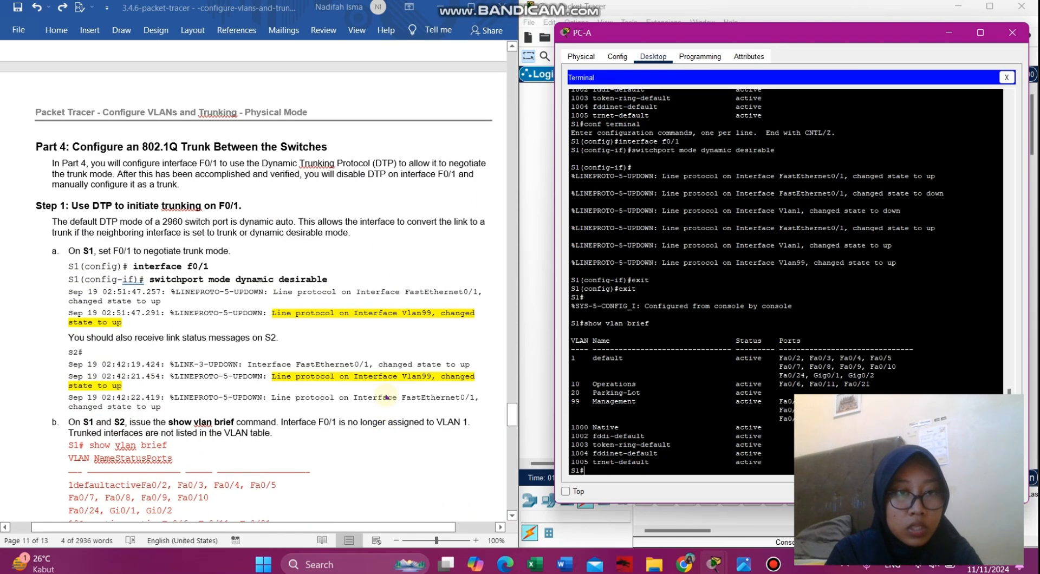
{"action": "scroll", "coordinate": [387, 396], "scroll_direction": "down", "scroll_amount": 3}
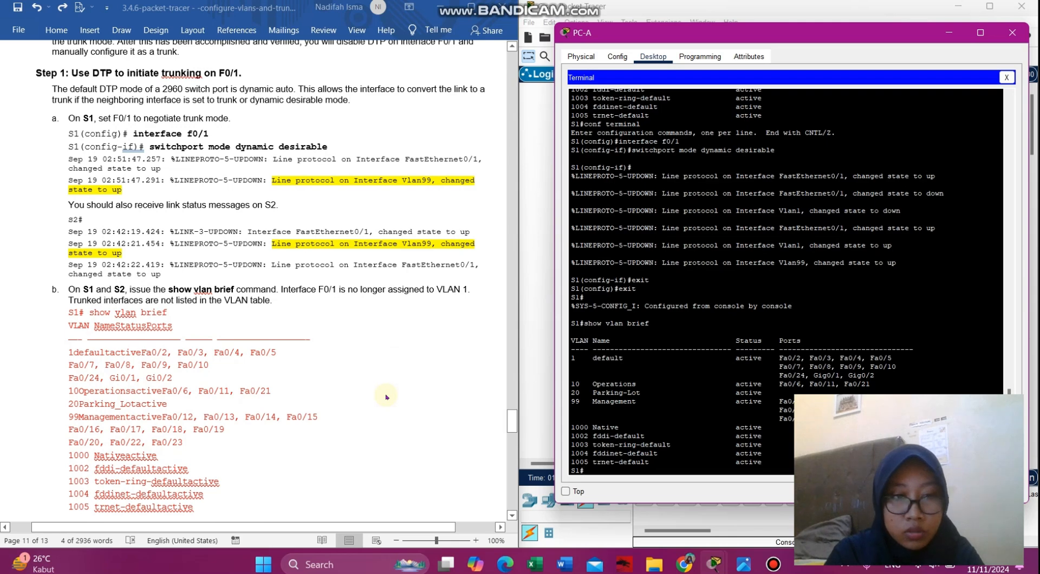
{"action": "scroll", "coordinate": [386, 397], "scroll_direction": "down", "scroll_amount": 10}
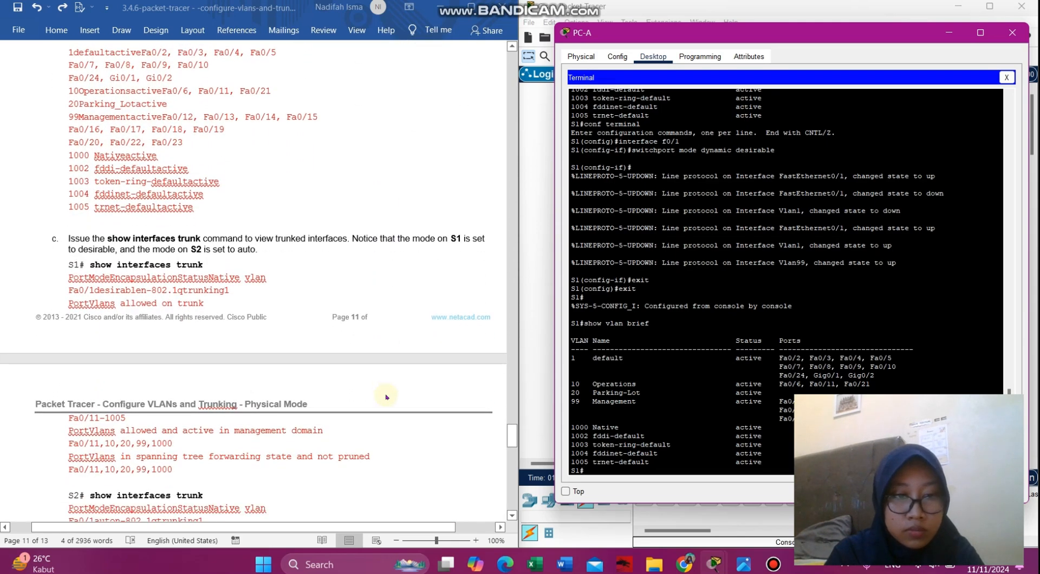
{"action": "scroll", "coordinate": [386, 397], "scroll_direction": "up", "scroll_amount": 1}
{"action": "scroll", "coordinate": [386, 397], "scroll_direction": "up", "scroll_amount": 4}
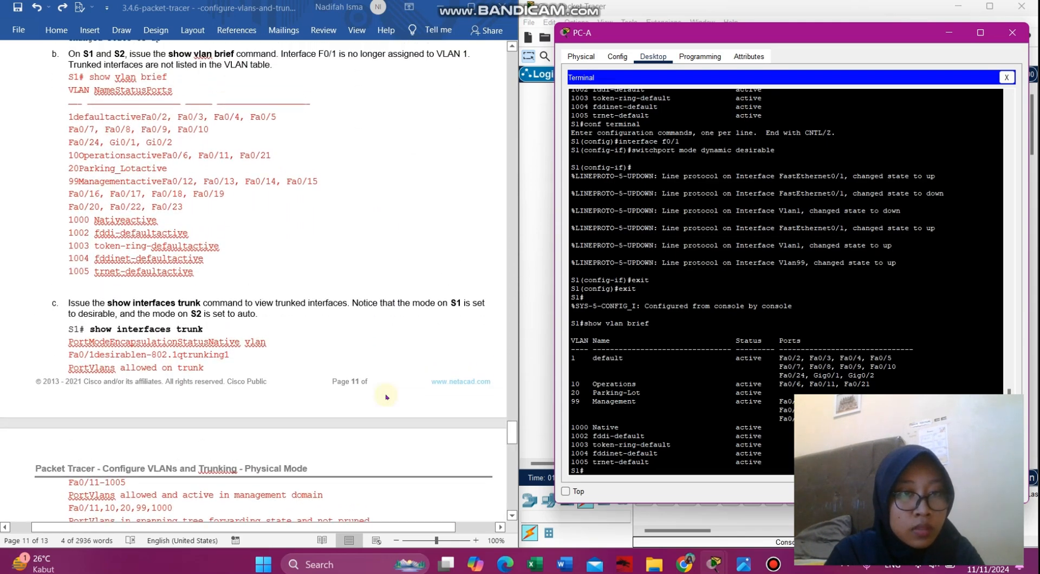
{"action": "scroll", "coordinate": [386, 397], "scroll_direction": "down", "scroll_amount": 6}
{"action": "scroll", "coordinate": [387, 397], "scroll_direction": "down", "scroll_amount": 1}
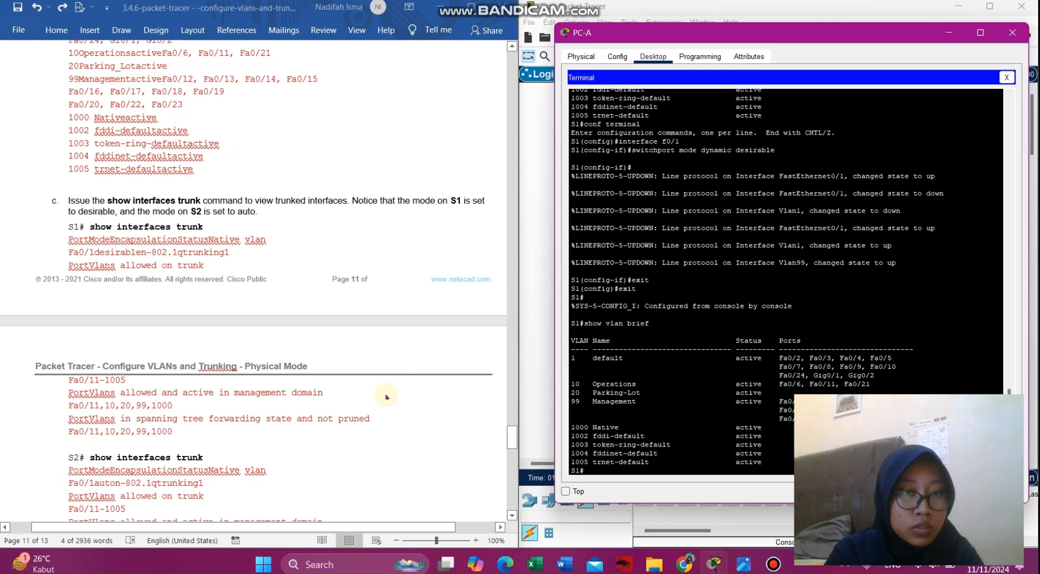
- Run 'show interfaces trunk' on S1 to see Fa0/1 trunking in desirable mode with 802.1q
{"action": "left_click", "coordinate": [143, 203]}
{"action": "left_click_drag", "start_coordinate": [224, 229], "coordinate": [100, 227]}
{"action": "key", "text": "ctrl+c"}
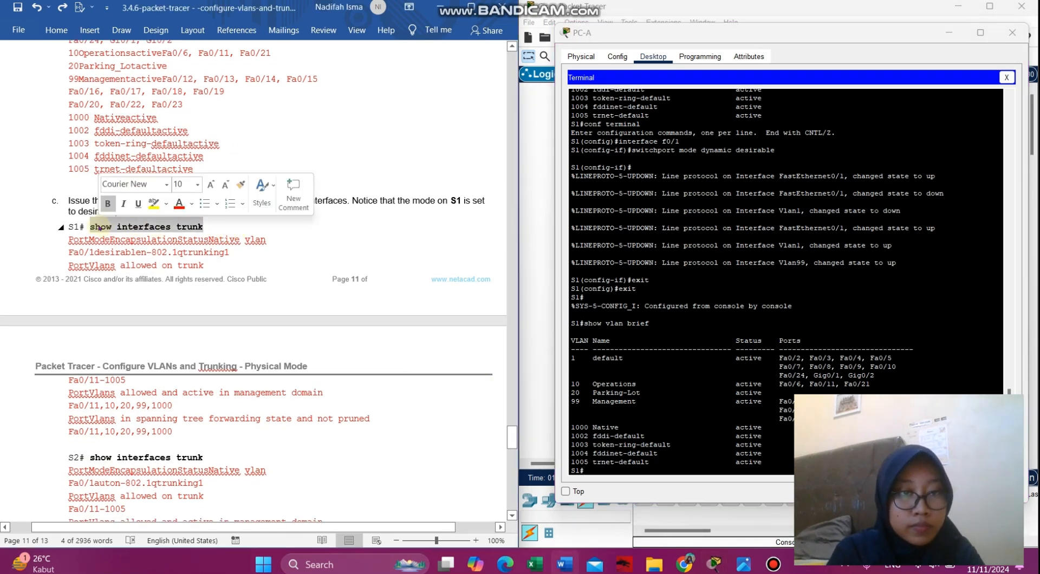
{"action": "left_click", "coordinate": [599, 470]}
{"action": "right_click", "coordinate": [599, 470]}
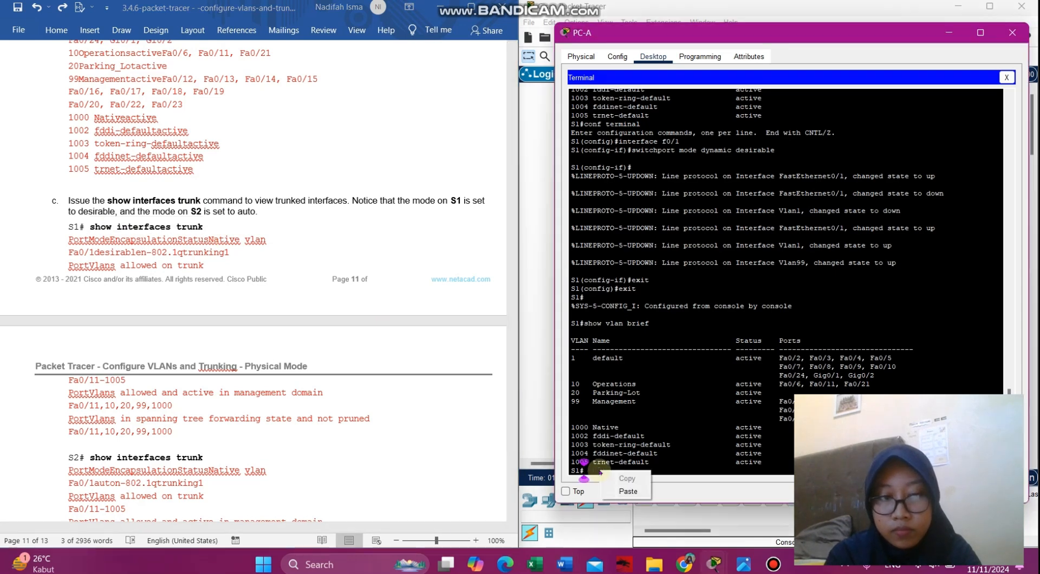
{"action": "left_click", "coordinate": [629, 490]}
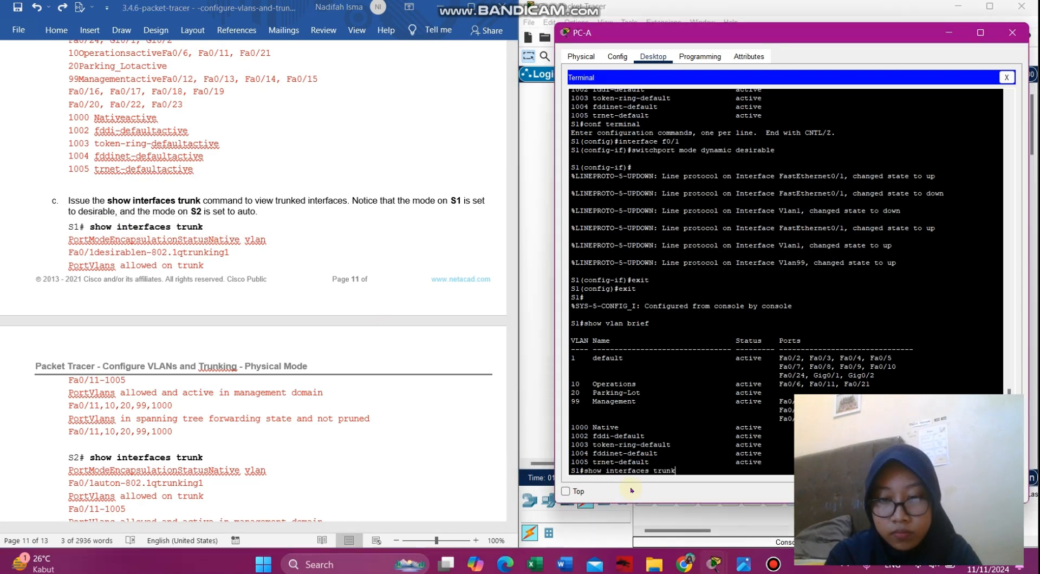
{"action": "key", "text": "Return"}
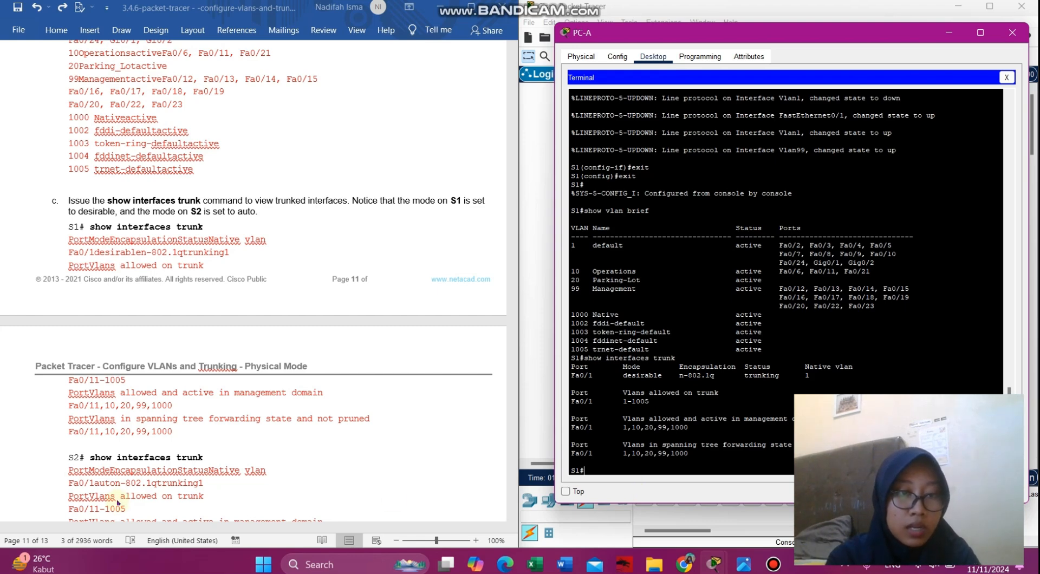
{"action": "scroll", "coordinate": [117, 502], "scroll_direction": "down", "scroll_amount": 15}
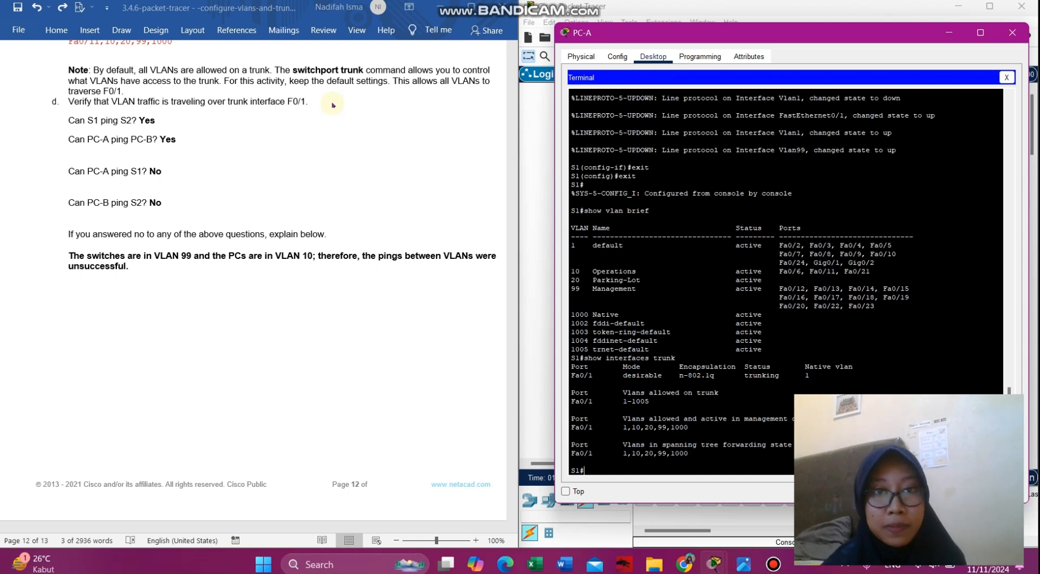
{"action": "scroll", "coordinate": [307, 333], "scroll_direction": "down", "scroll_amount": 7}
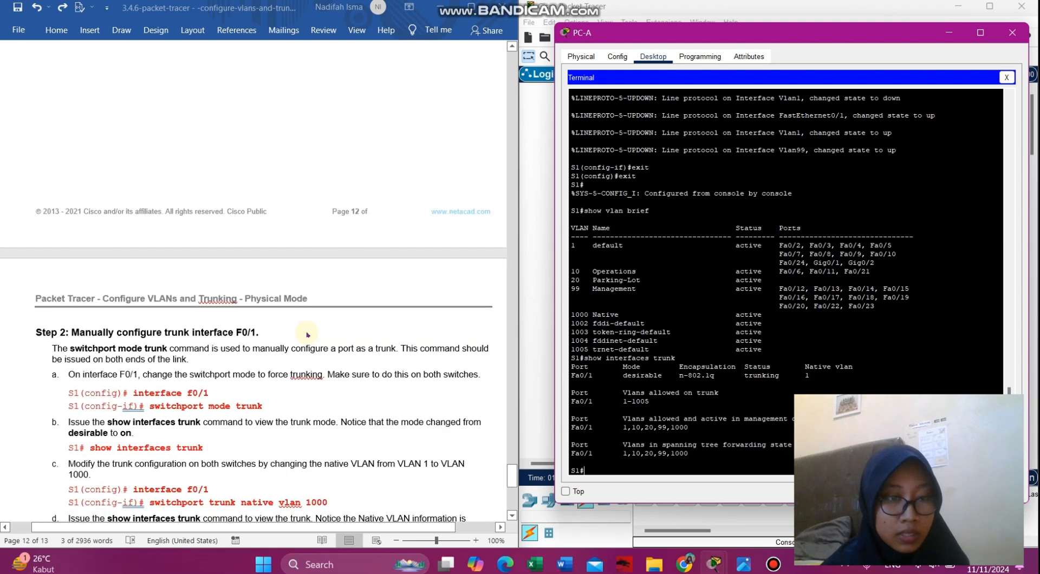
{"action": "scroll", "coordinate": [306, 333], "scroll_direction": "down", "scroll_amount": 2}
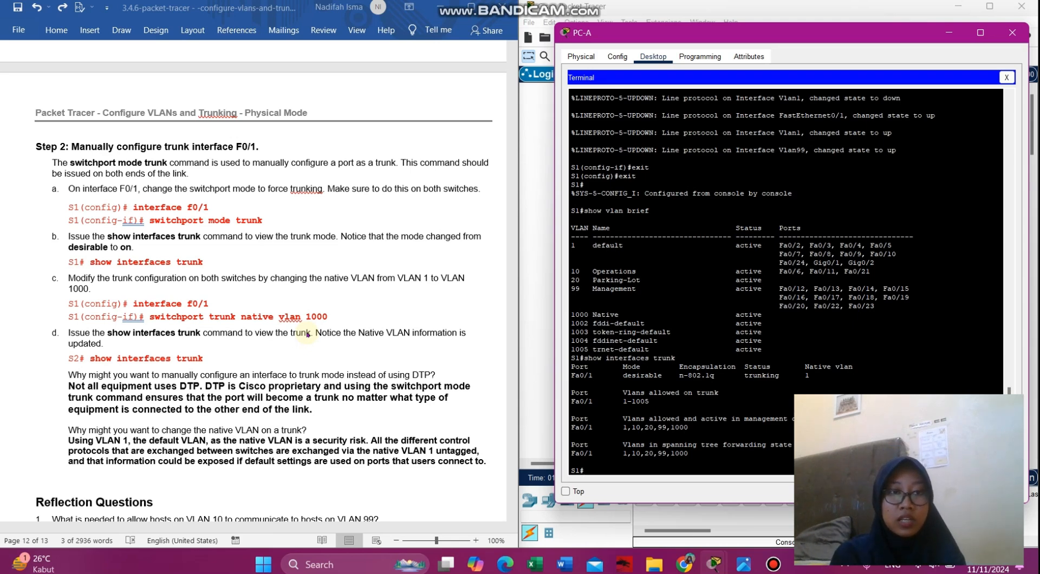
{"action": "left_click", "coordinate": [307, 334]}
{"action": "scroll", "coordinate": [307, 334], "scroll_direction": "down", "scroll_amount": 3}
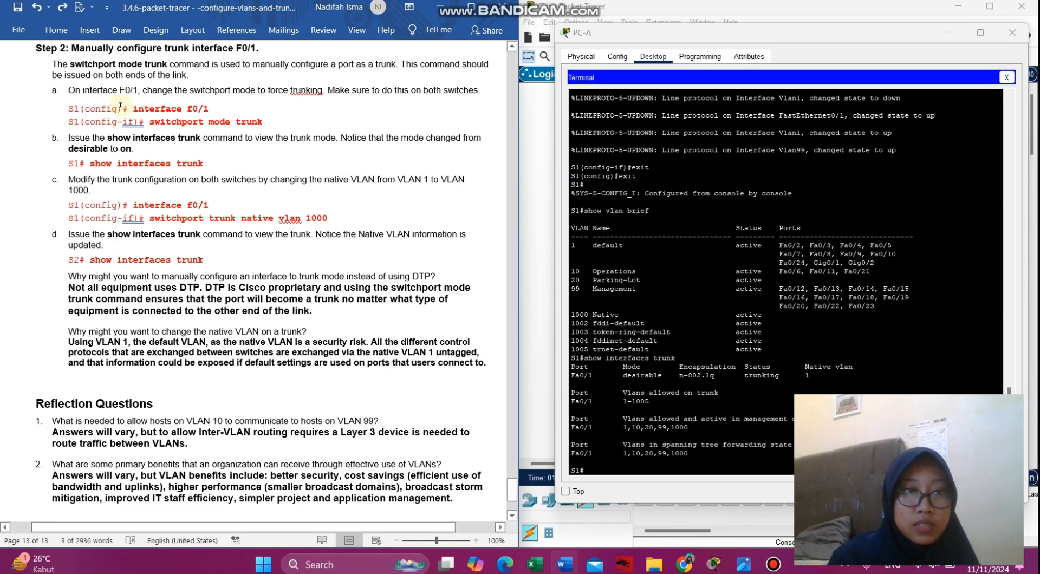
- Enter global configuration on S1 and go into interface f0/1
{"action": "left_click", "coordinate": [583, 470]}
{"action": "type", "text": "conf"}
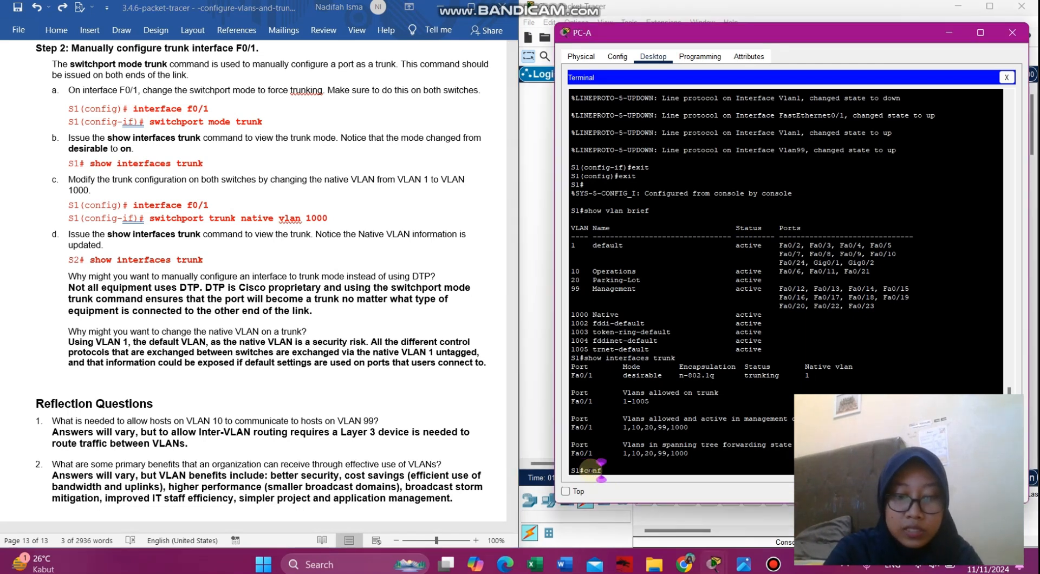
{"action": "type", "text": " terminal"}
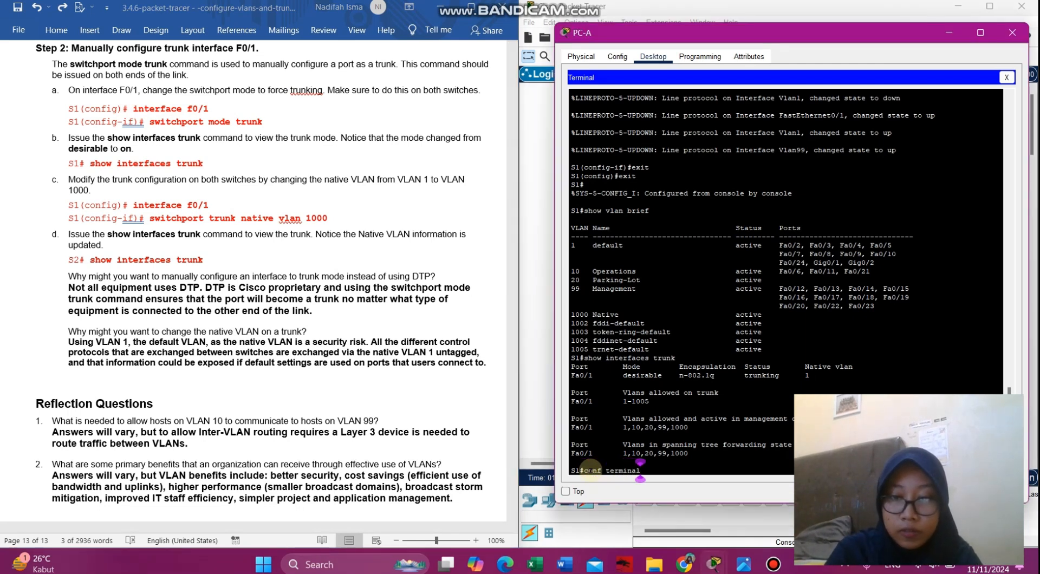
{"action": "key", "text": "Return"}
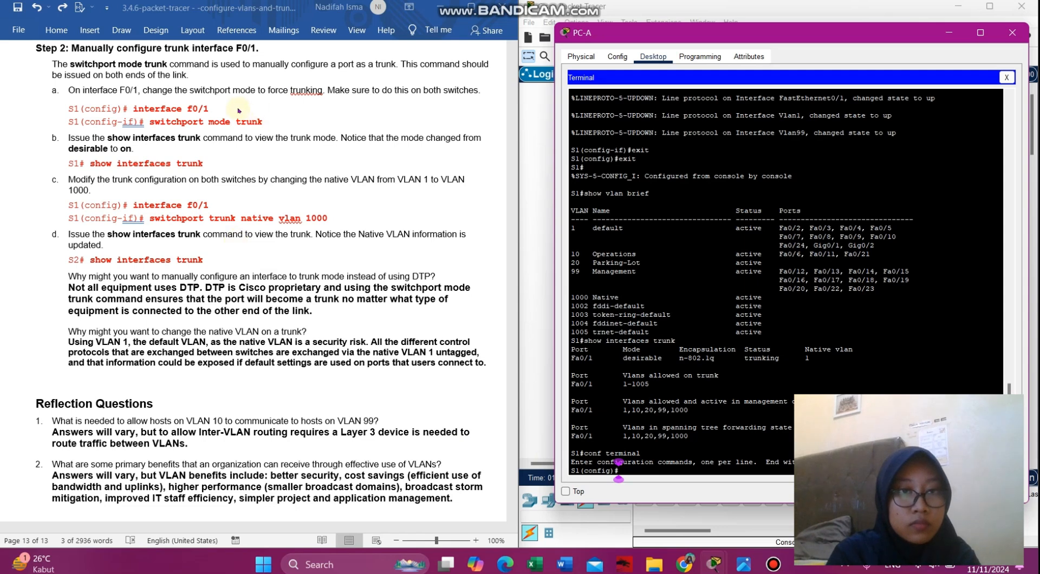
{"action": "left_click", "coordinate": [221, 108]}
{"action": "left_click_drag", "start_coordinate": [221, 108], "coordinate": [138, 108]}
{"action": "key", "text": "ctrl+c"}
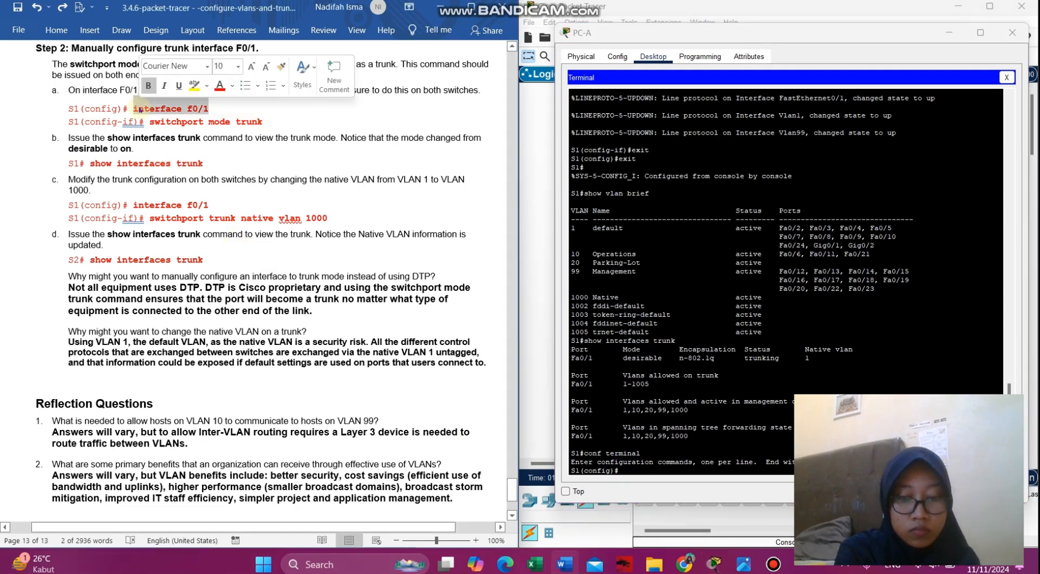
{"action": "left_click", "coordinate": [642, 470]}
{"action": "right_click", "coordinate": [643, 471]}
{"action": "left_click", "coordinate": [671, 490]}
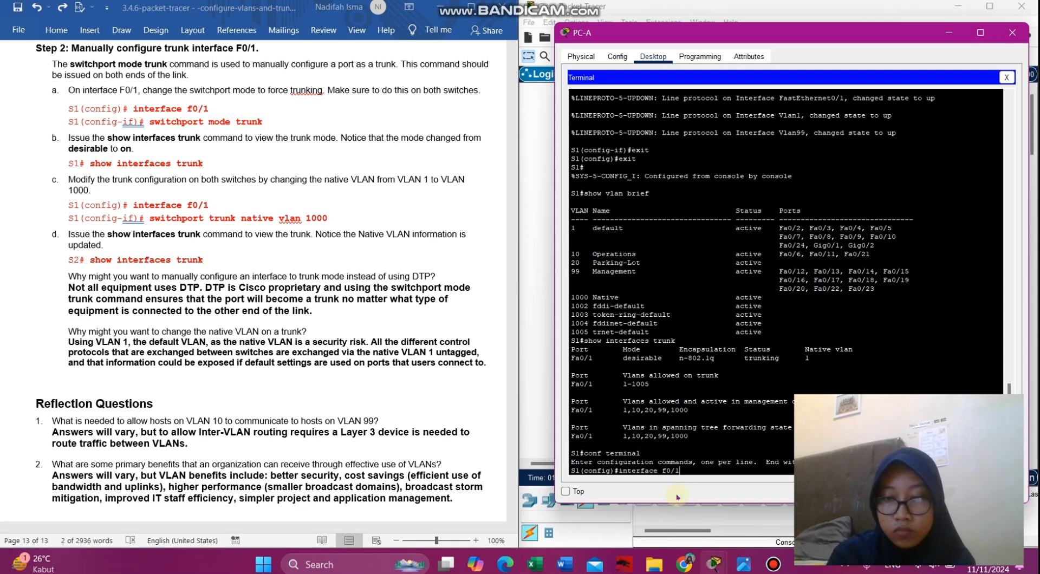
{"action": "key", "text": "Return"}
- Force F0/1 into trunk mode with 'switchport mode trunk'
{"action": "left_click", "coordinate": [173, 110]}
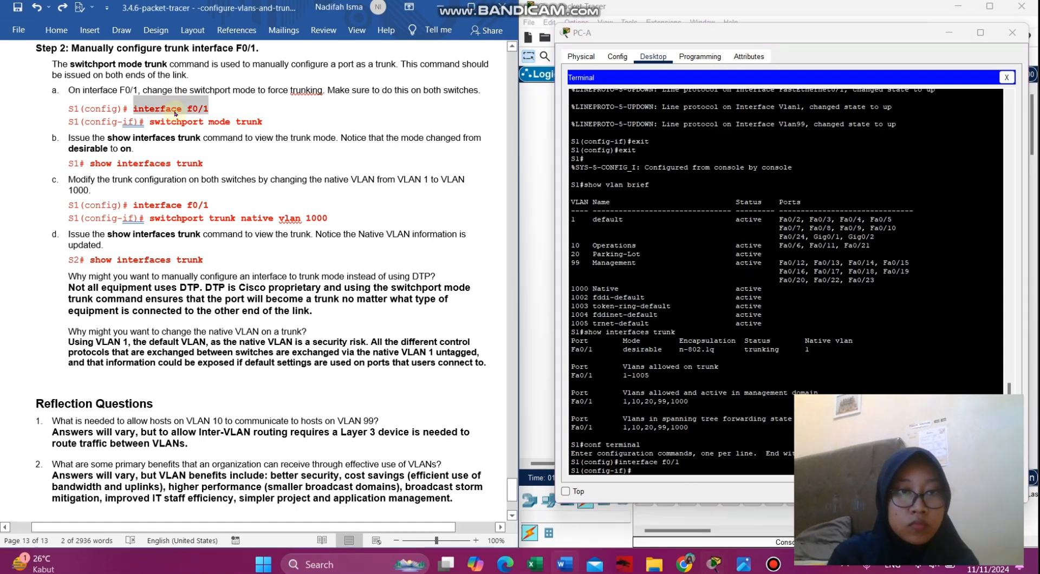
{"action": "left_click_drag", "start_coordinate": [274, 121], "coordinate": [150, 121]}
{"action": "key", "text": "ctrl+c"}
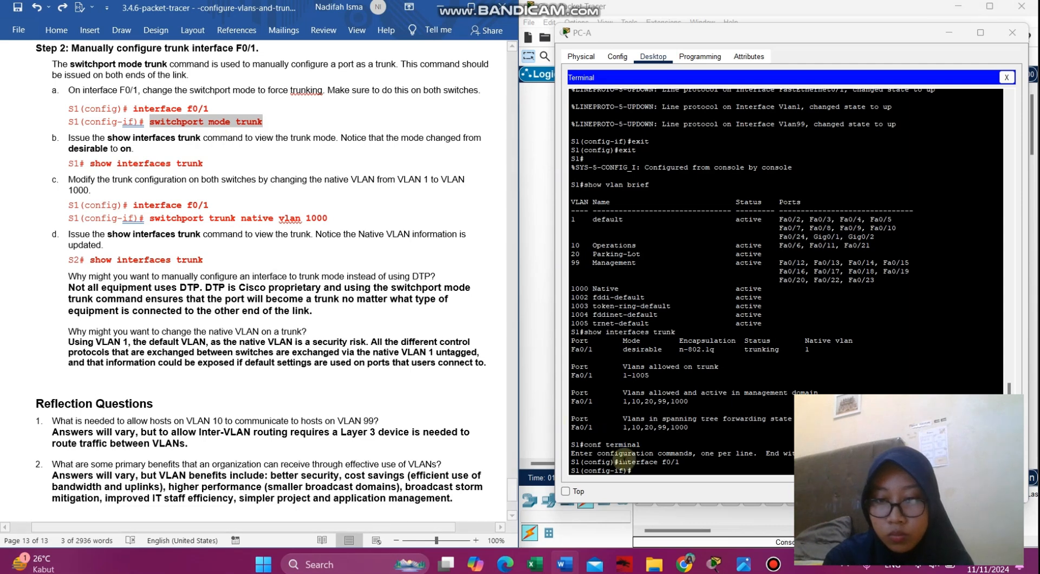
{"action": "left_click", "coordinate": [631, 470]}
{"action": "right_click", "coordinate": [632, 470]}
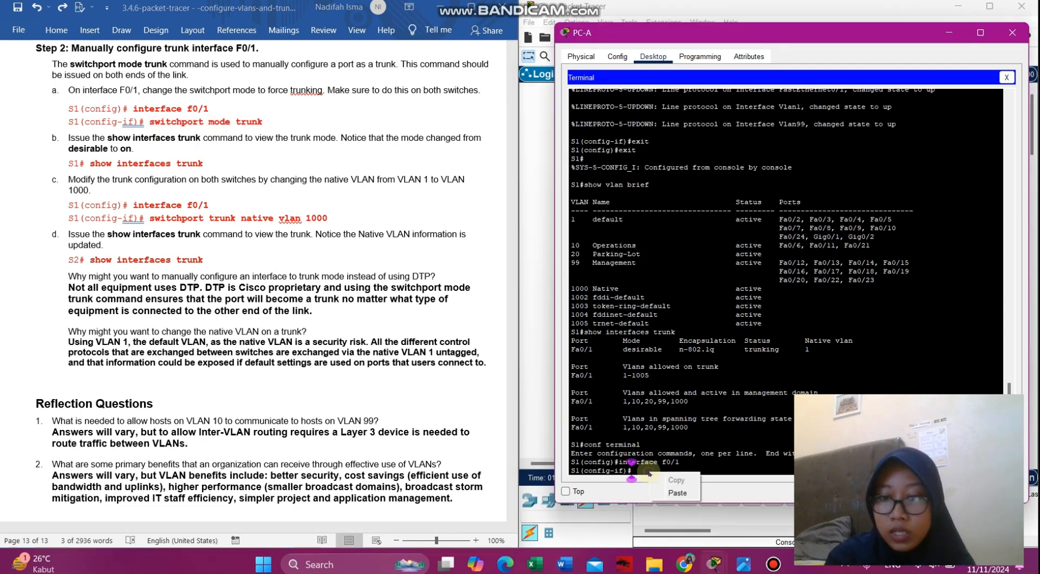
{"action": "left_click", "coordinate": [672, 494]}
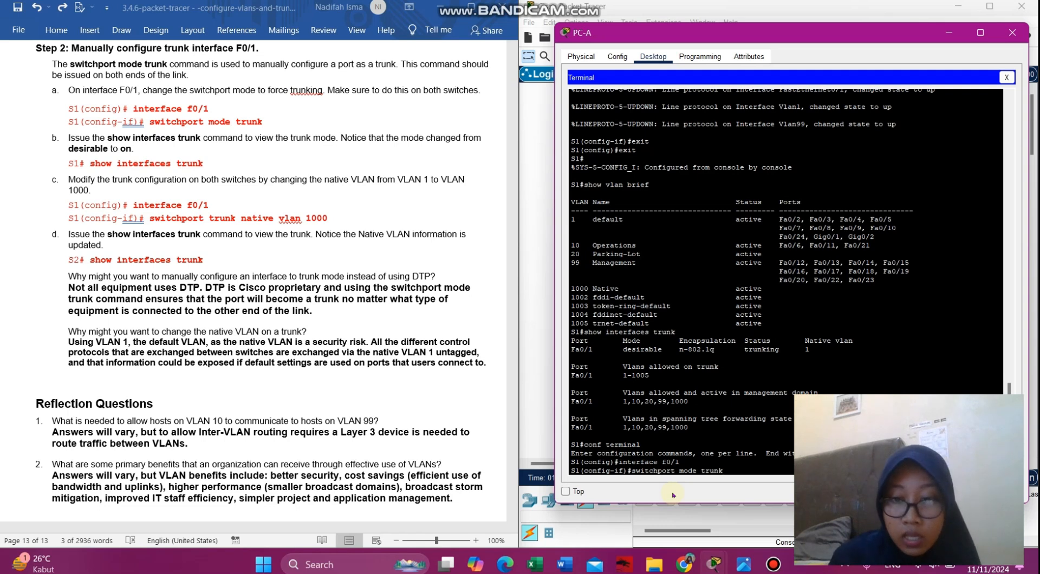
{"action": "key", "text": "Return"}
- Exit to the S1# prompt and run 'show interfaces trunk', showing Fa0/1 in mode on
{"action": "type", "text": "exit"}
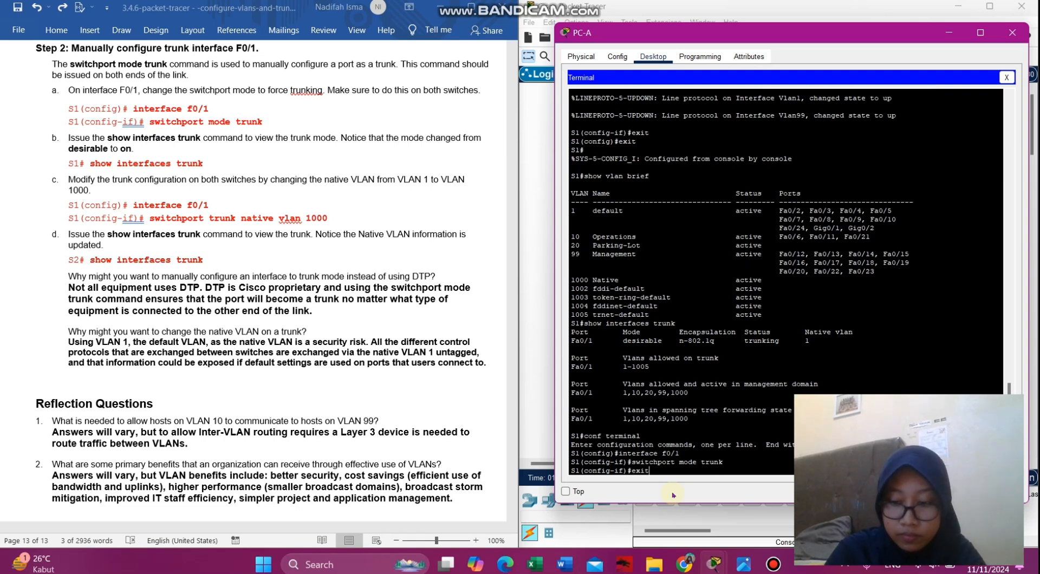
{"action": "key", "text": "Return"}
{"action": "type", "text": "exit"}
{"action": "key", "text": "Return"}
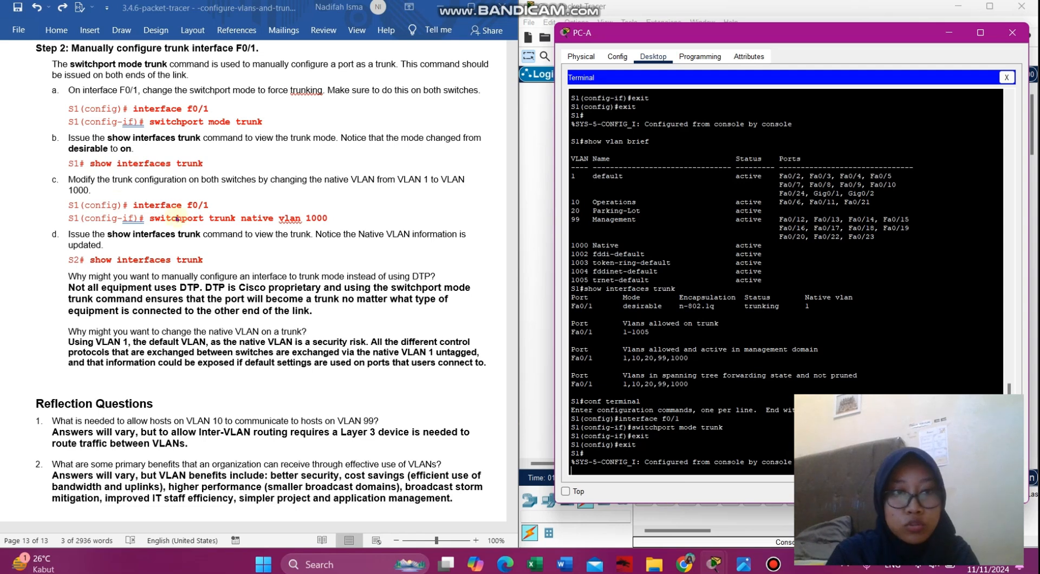
{"action": "left_click", "coordinate": [582, 470]}
{"action": "key", "text": "Return"}
{"action": "left_click", "coordinate": [207, 168]}
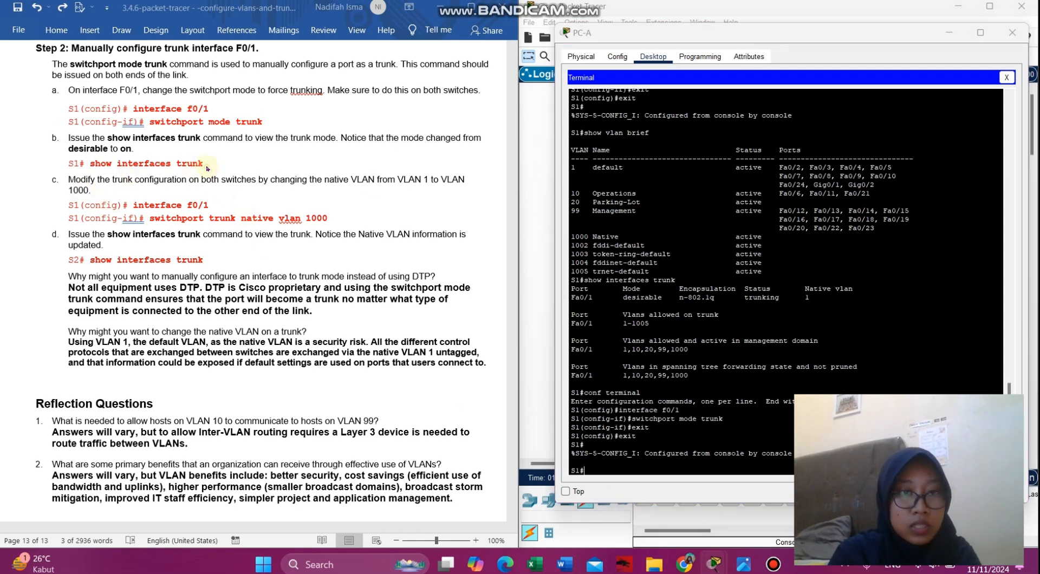
{"action": "left_click_drag", "start_coordinate": [204, 163], "coordinate": [91, 164]}
{"action": "key", "text": "ctrl+c"}
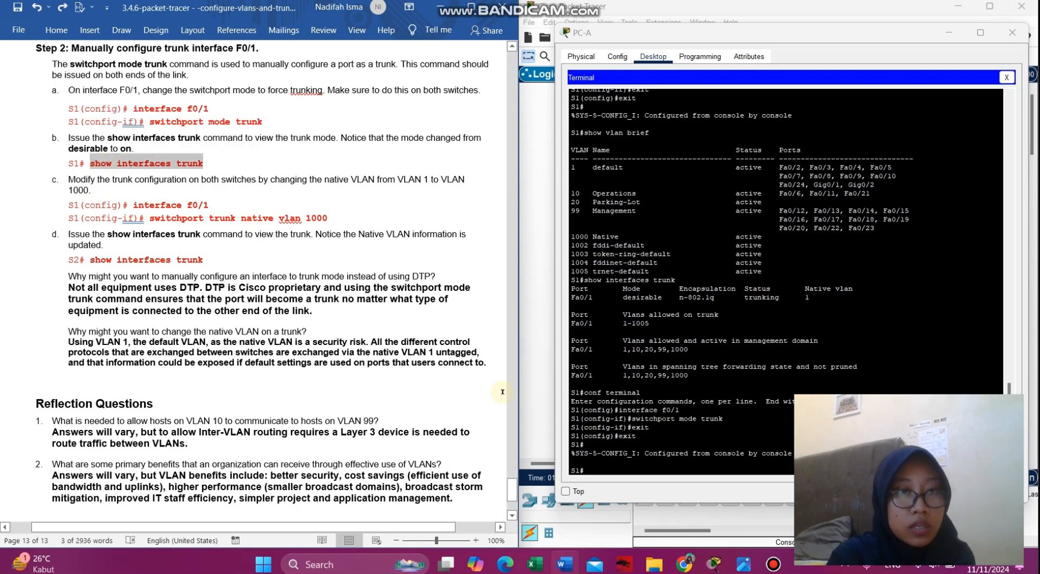
{"action": "left_click", "coordinate": [683, 465]}
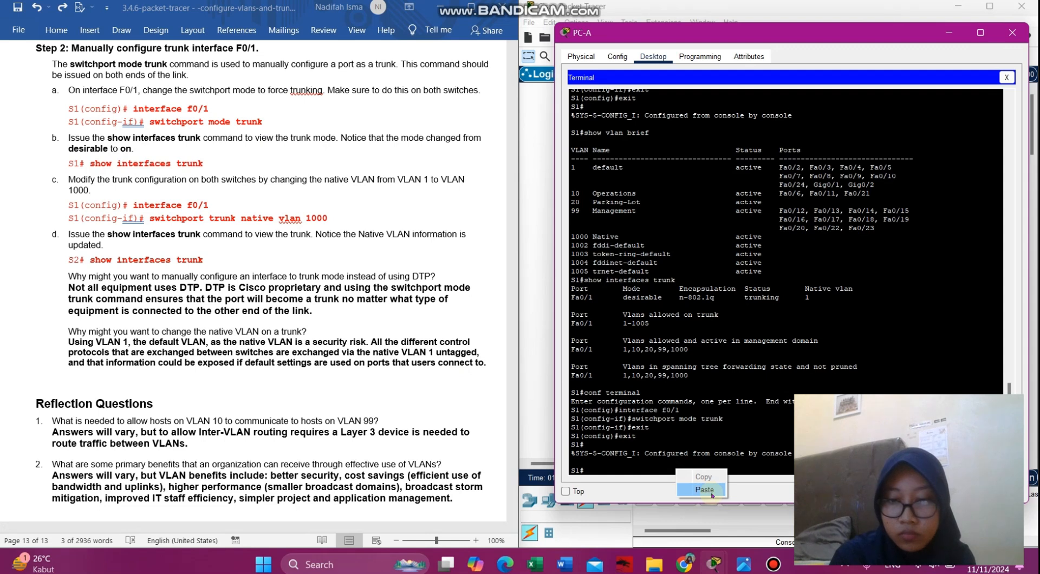
{"action": "key", "text": "ctrl+v"}
{"action": "key", "text": "Return"}
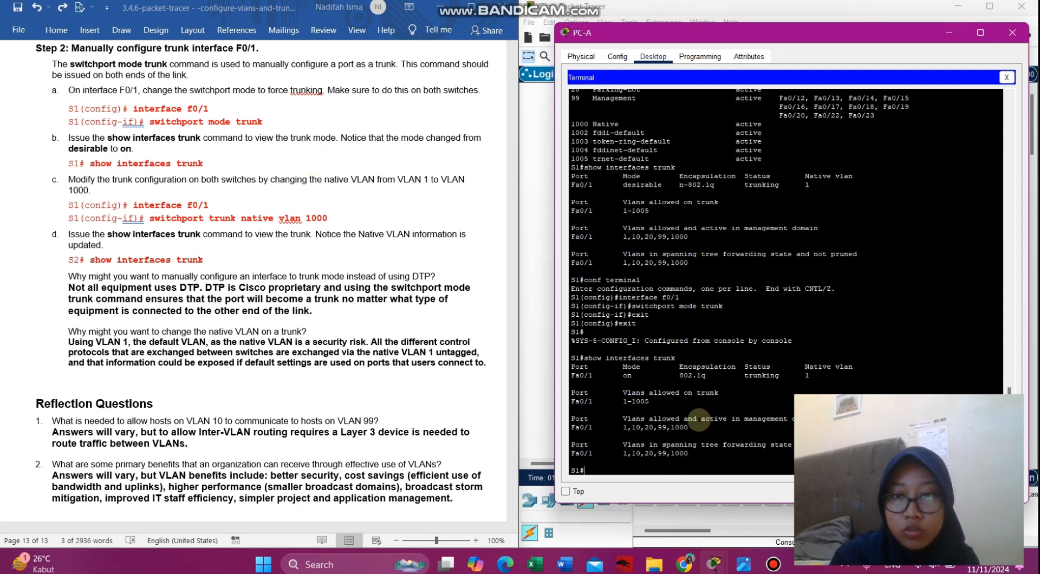
- Copy the 'interface f0/1' command from step c of the lab sheet
{"action": "left_click", "coordinate": [182, 182]}
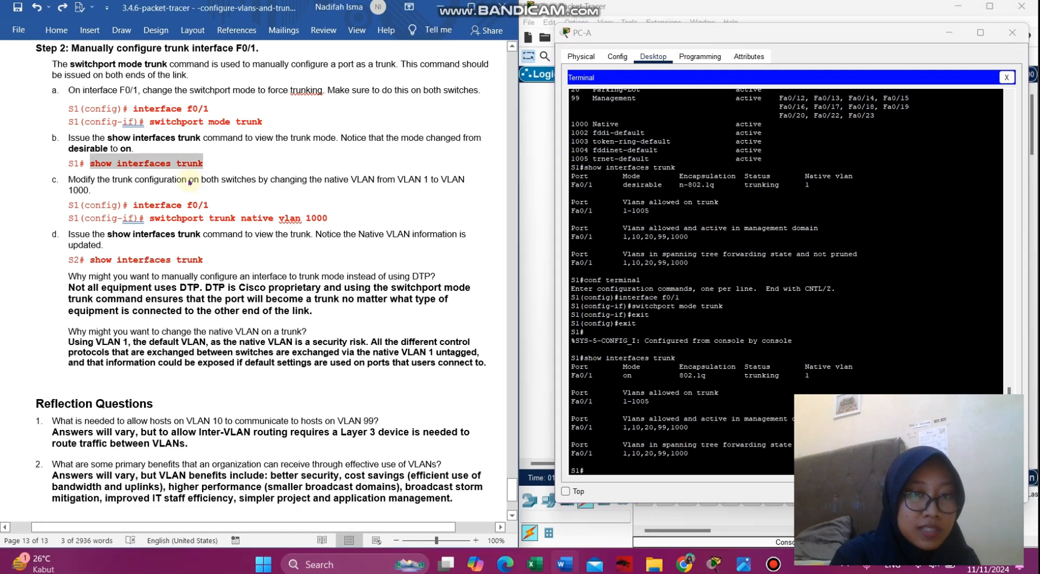
{"action": "left_click_drag", "start_coordinate": [219, 207], "coordinate": [142, 207]}
{"action": "key", "text": "ctrl+c"}
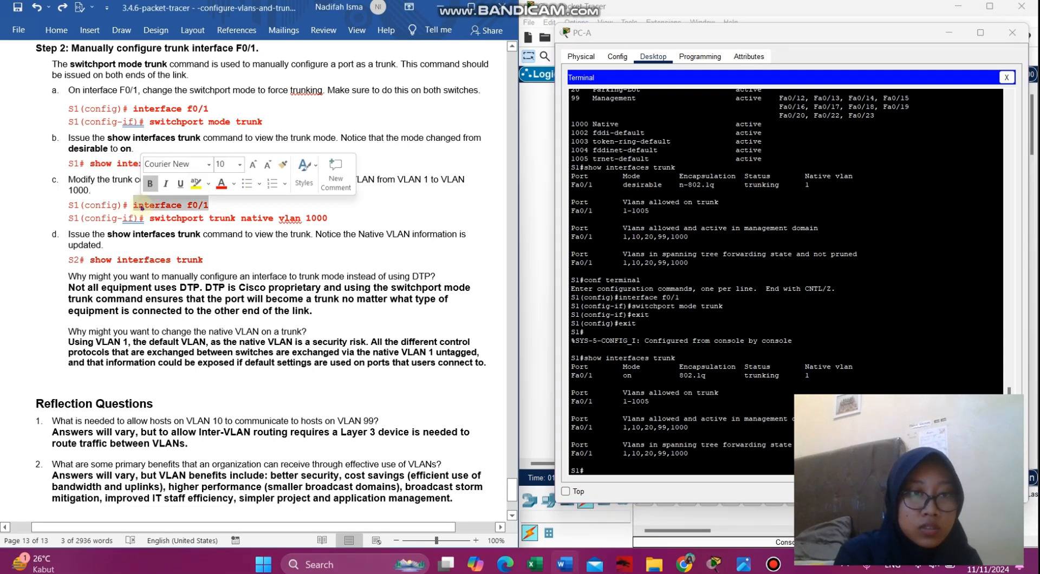
{"action": "left_click", "coordinate": [629, 445]}
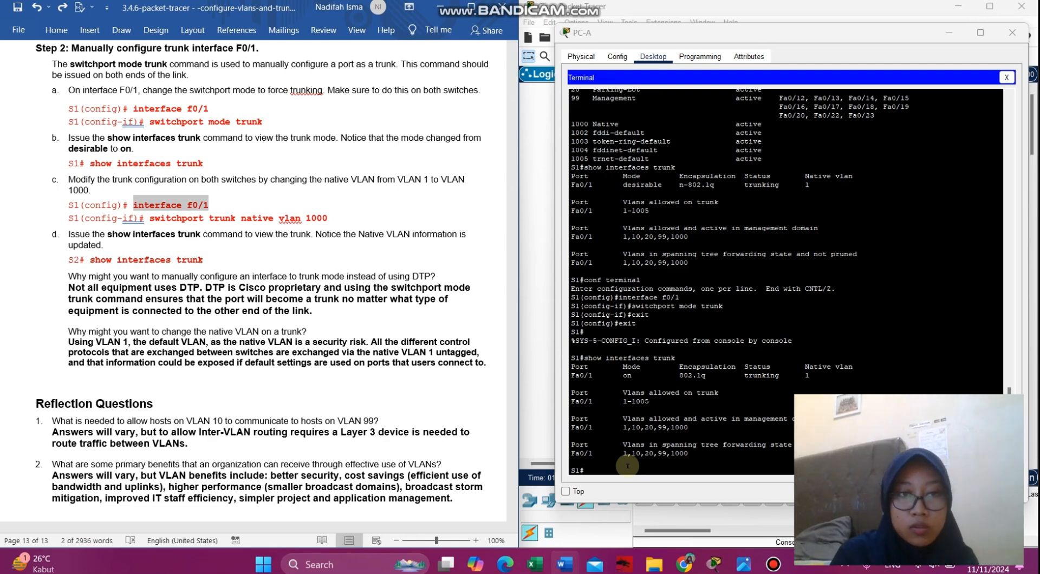
- Enter global configuration on S1 and paste 'interface f0/1' to configure F0/1
{"action": "left_click", "coordinate": [628, 465]}
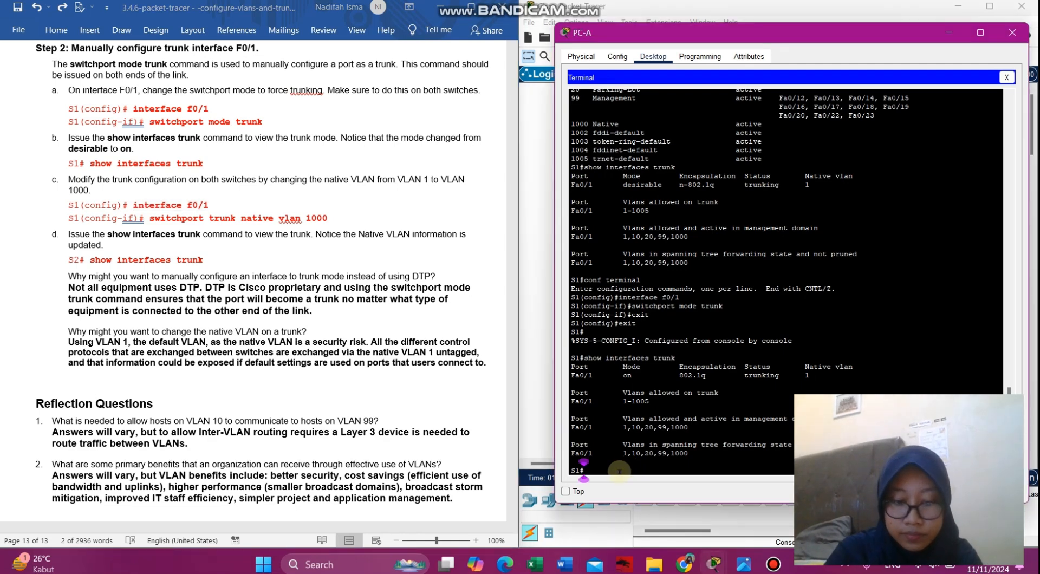
{"action": "type", "text": "conf terminal"}
{"action": "key", "text": "Return"}
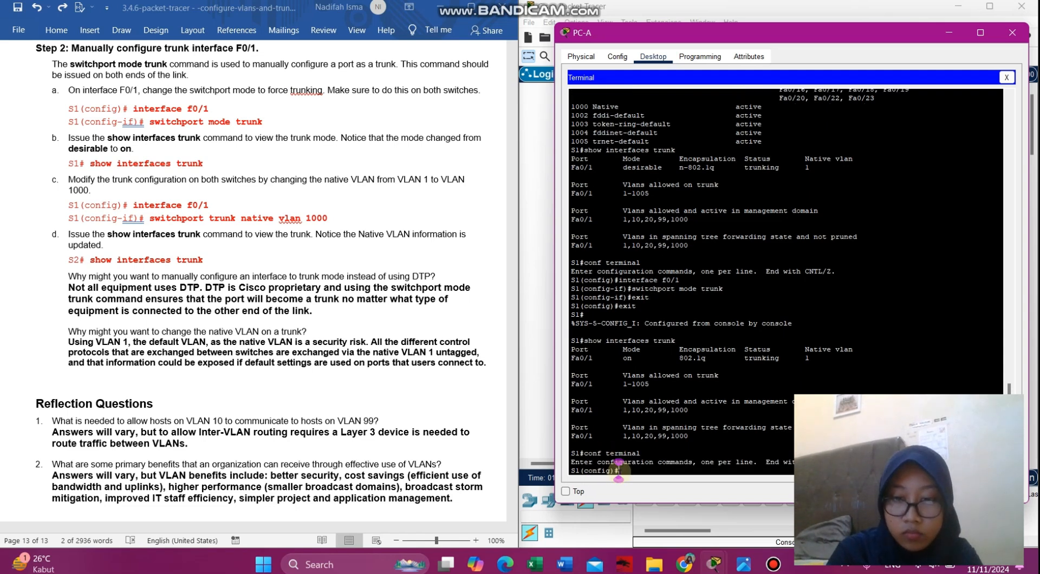
{"action": "right_click", "coordinate": [618, 470]}
{"action": "left_click", "coordinate": [646, 492]}
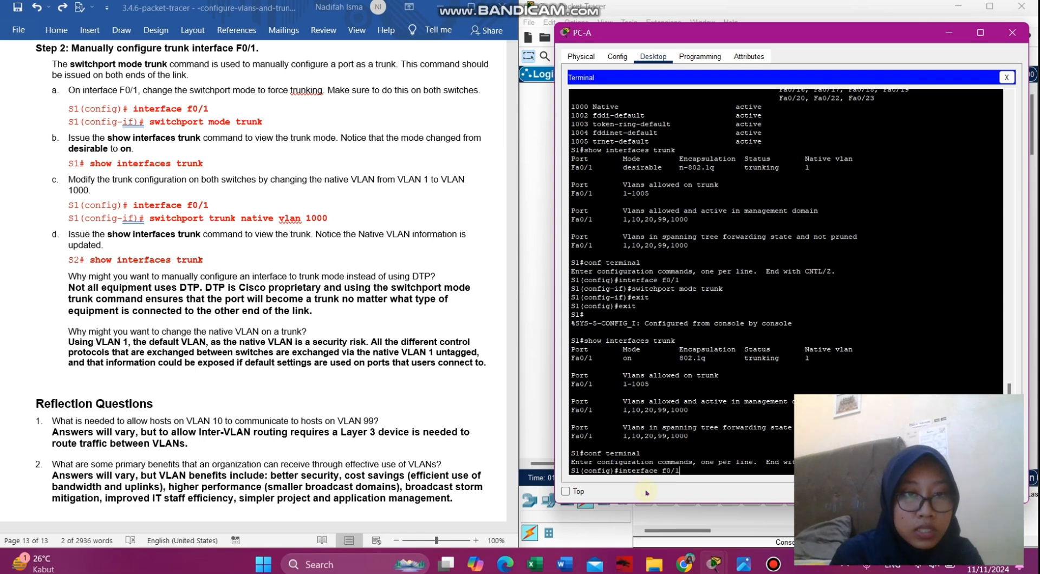
{"action": "key", "text": "Return"}
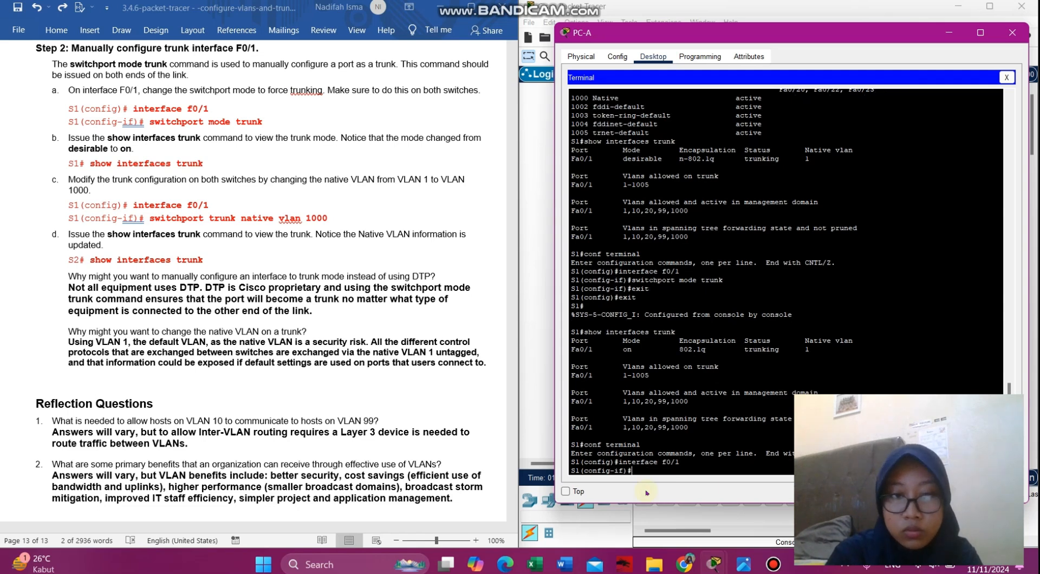
- Apply 'switchport trunk native vlan 1000' to F0/1, triggering the native VLAN mismatch message
{"action": "left_click", "coordinate": [255, 221]}
{"action": "left_click_drag", "start_coordinate": [338, 218], "coordinate": [162, 217]}
{"action": "key", "text": "ctrl+c"}
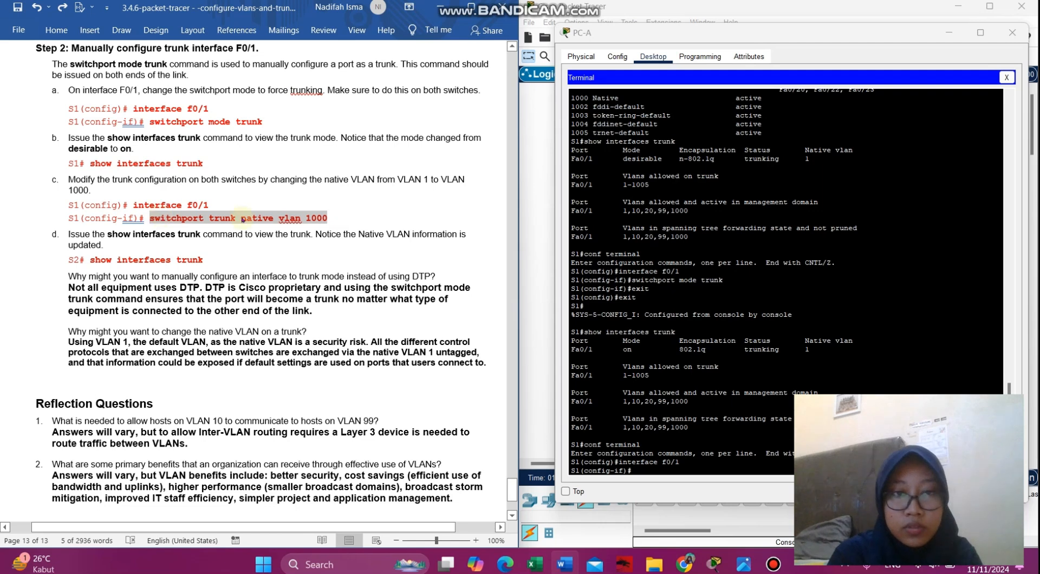
{"action": "left_click", "coordinate": [658, 470]}
{"action": "right_click", "coordinate": [657, 469]}
{"action": "left_click", "coordinate": [691, 492]}
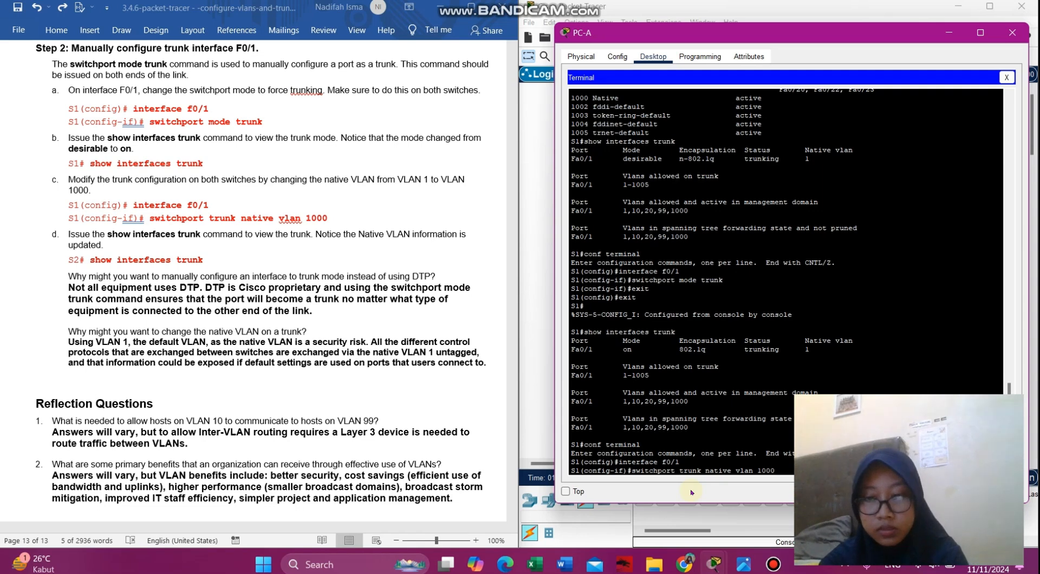
{"action": "key", "text": "Return"}
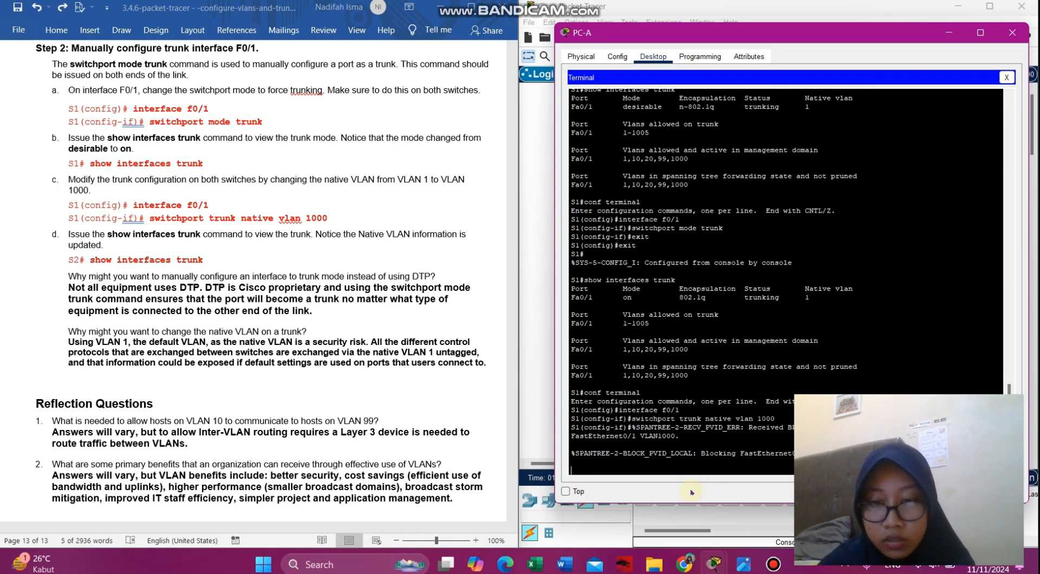
{"action": "key", "text": "Return"}
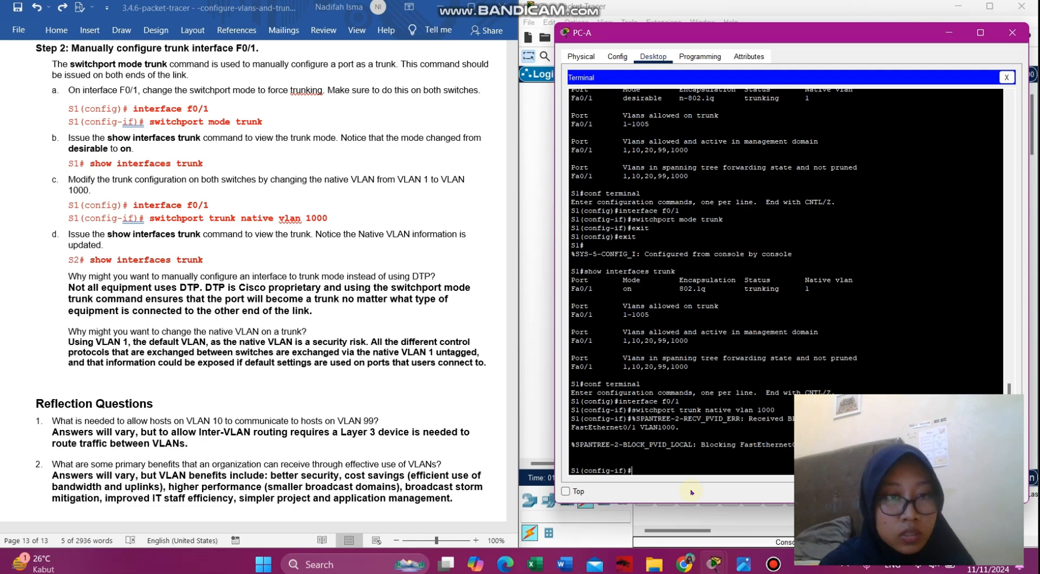
{"action": "scroll", "coordinate": [225, 365], "scroll_direction": "down", "scroll_amount": 6}
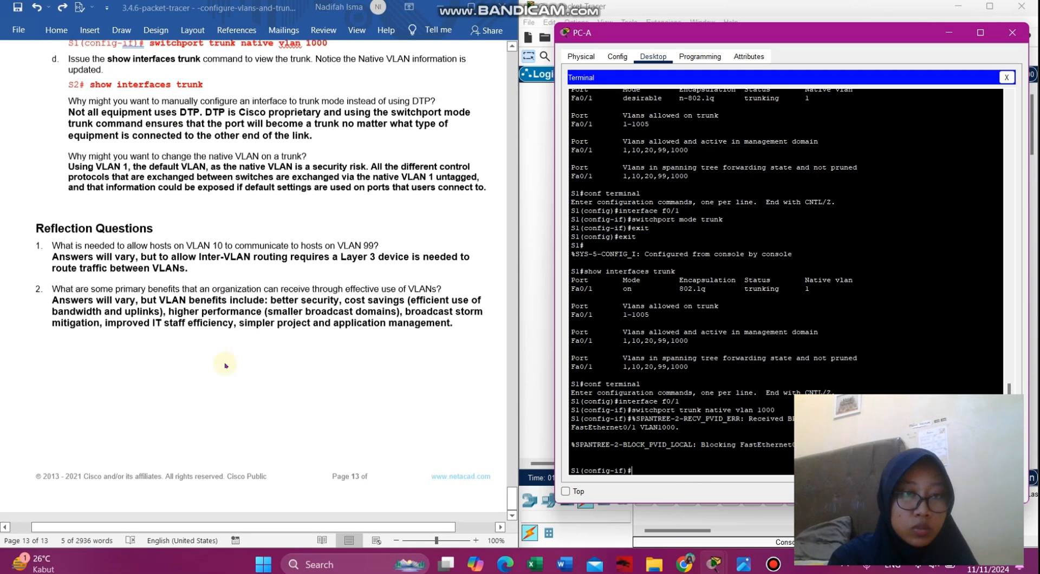
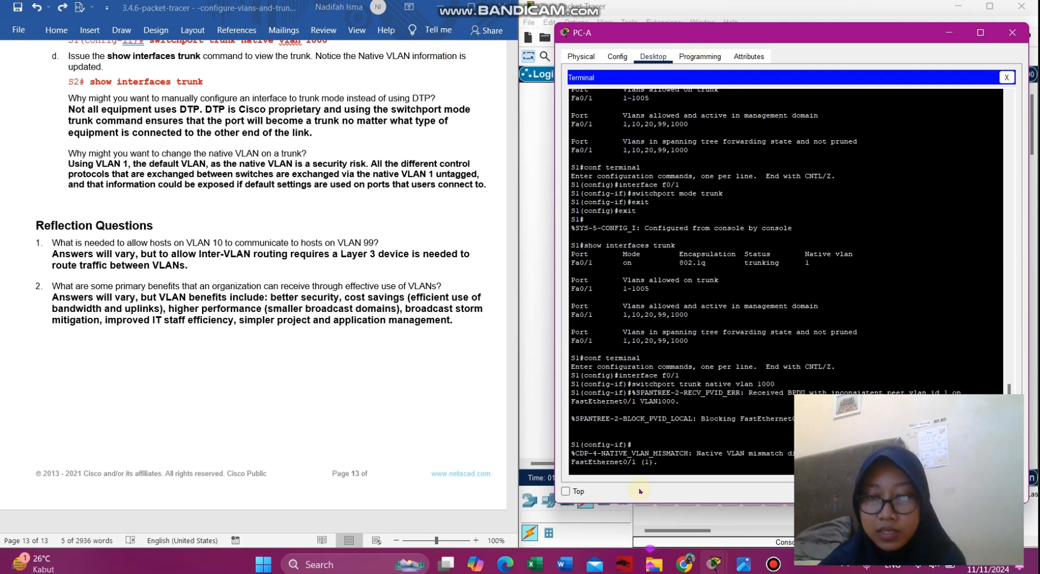
- Move aside and minimize the PC-A terminal to reveal the PC-A, S1, S2, PC-B topology
{"action": "left_click_drag", "start_coordinate": [870, 41], "coordinate": [567, 52]}
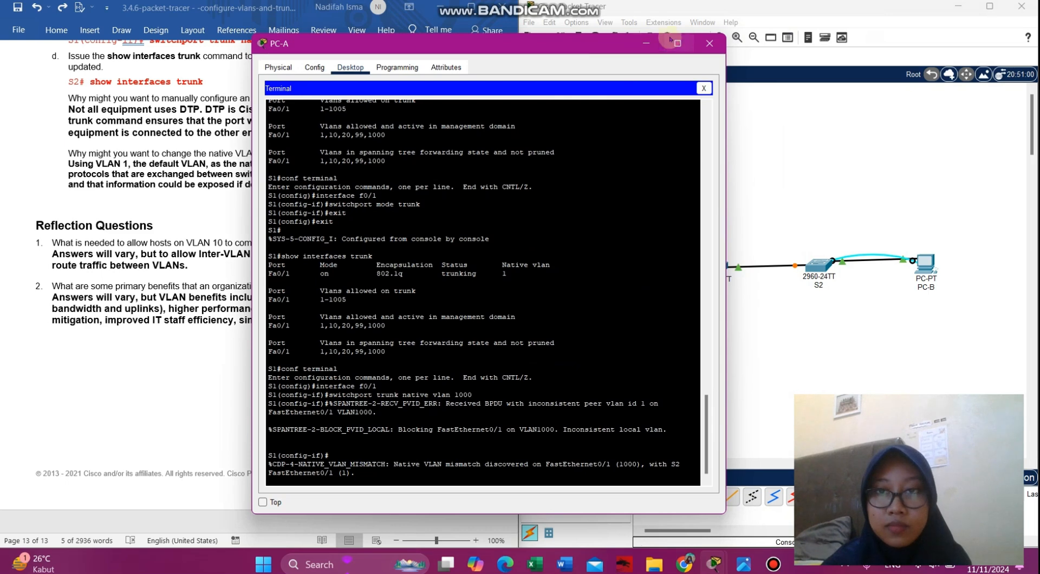
{"action": "left_click", "coordinate": [646, 45]}
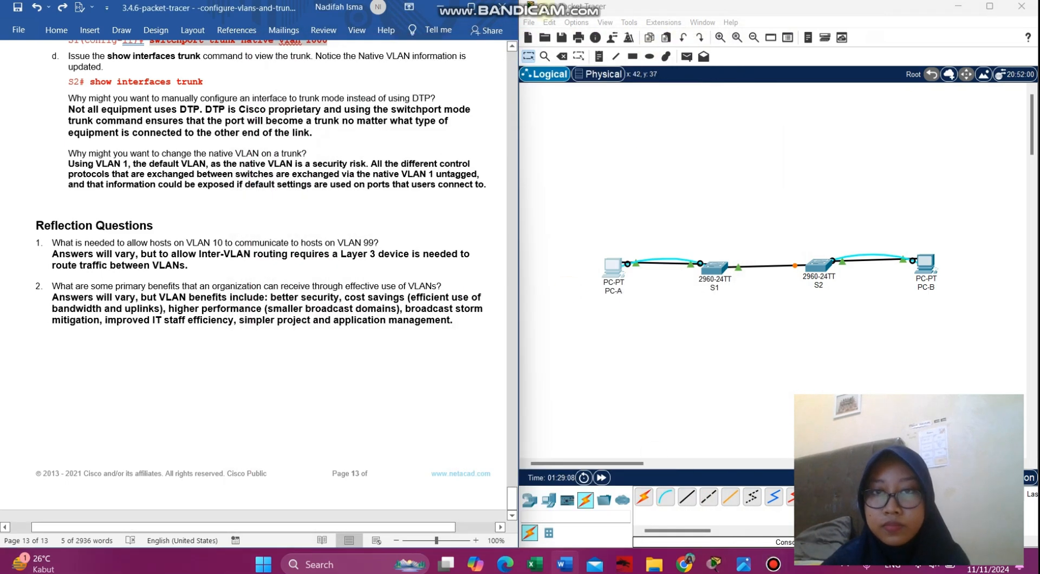
{"action": "left_click", "coordinate": [528, 23]}
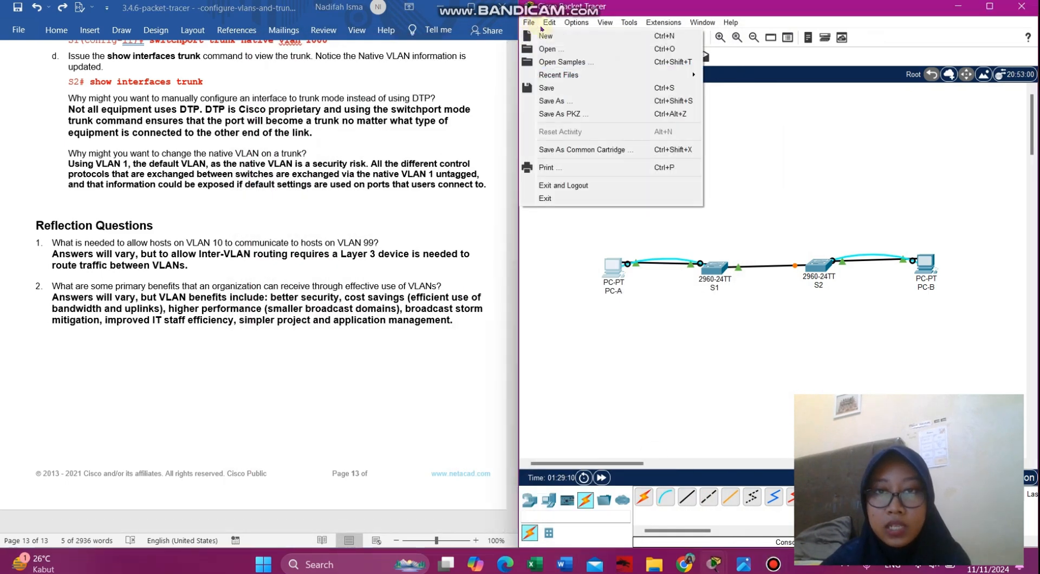
{"action": "mouse_move", "coordinate": [549, 22]}
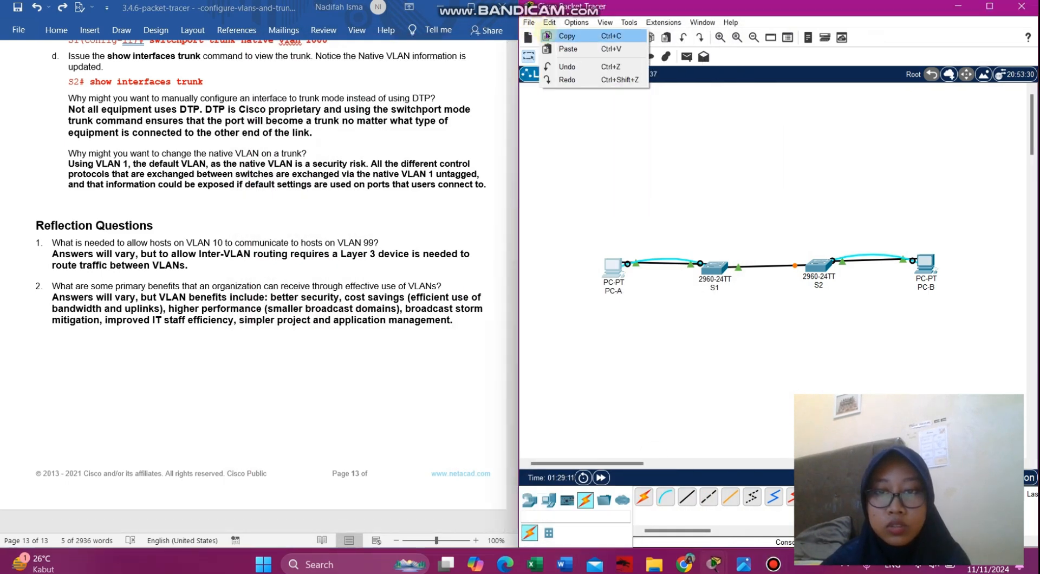
- Switch to the lab PDF and scroll up to section 3.5.1's VLAN Dengan Switch figure
{"action": "left_click", "coordinate": [687, 563]}
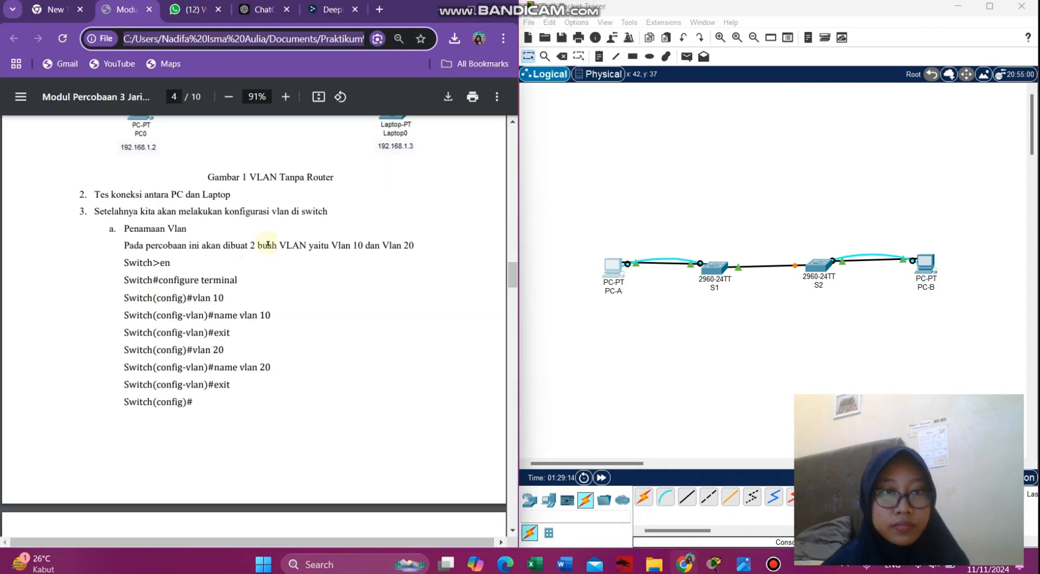
{"action": "scroll", "coordinate": [267, 243], "scroll_direction": "up", "scroll_amount": 2}
{"action": "scroll", "coordinate": [267, 242], "scroll_direction": "up", "scroll_amount": 2}
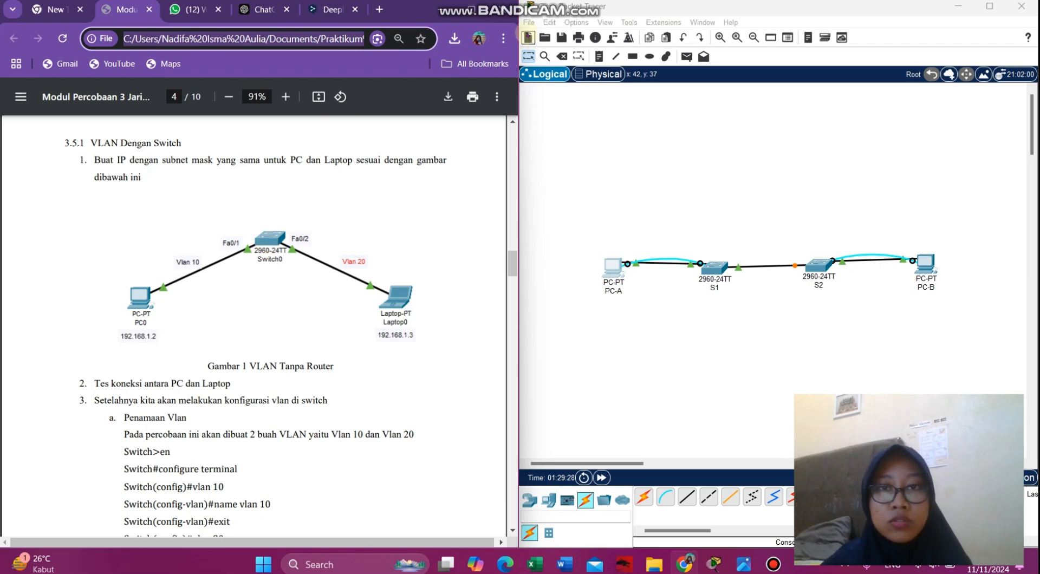
- Start a new network, first saving the current one as 'video 3.1' in Documents > Praktikum Jarkom > Tugas
{"action": "left_click", "coordinate": [528, 22]}
{"action": "left_click", "coordinate": [541, 35]}
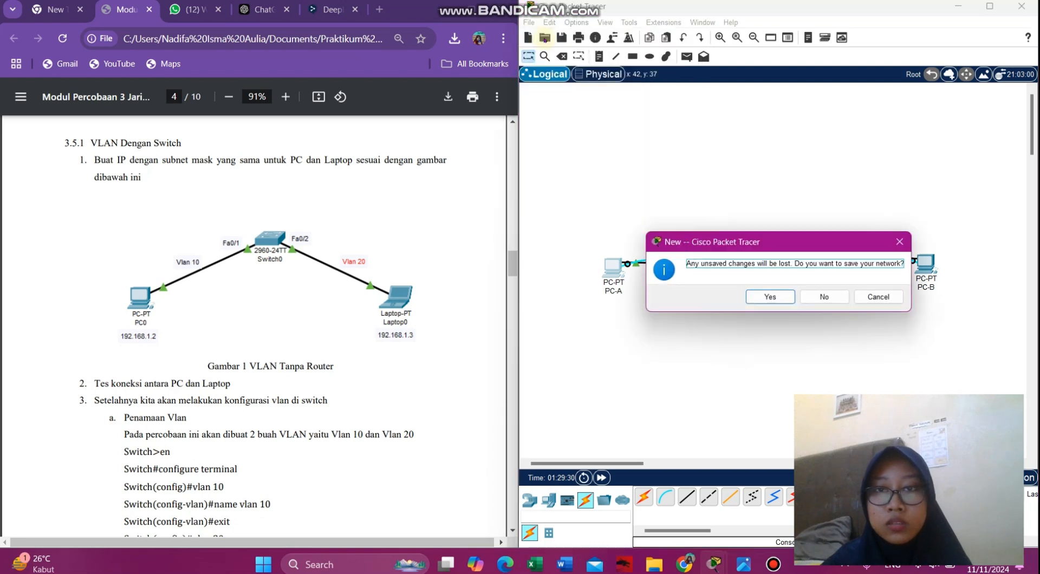
{"action": "left_click", "coordinate": [767, 296]}
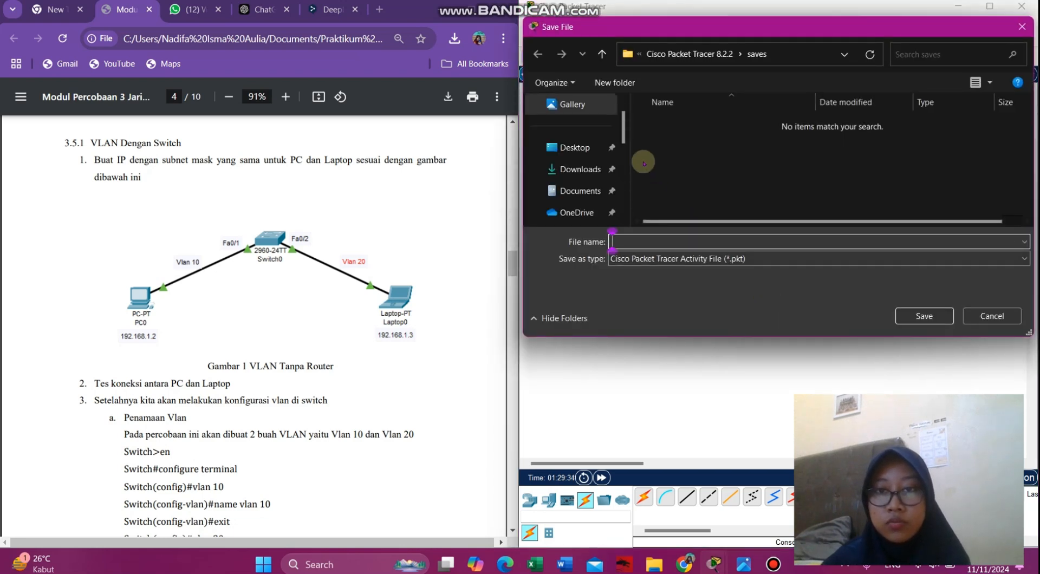
{"action": "left_click_drag", "start_coordinate": [626, 141], "coordinate": [628, 175]}
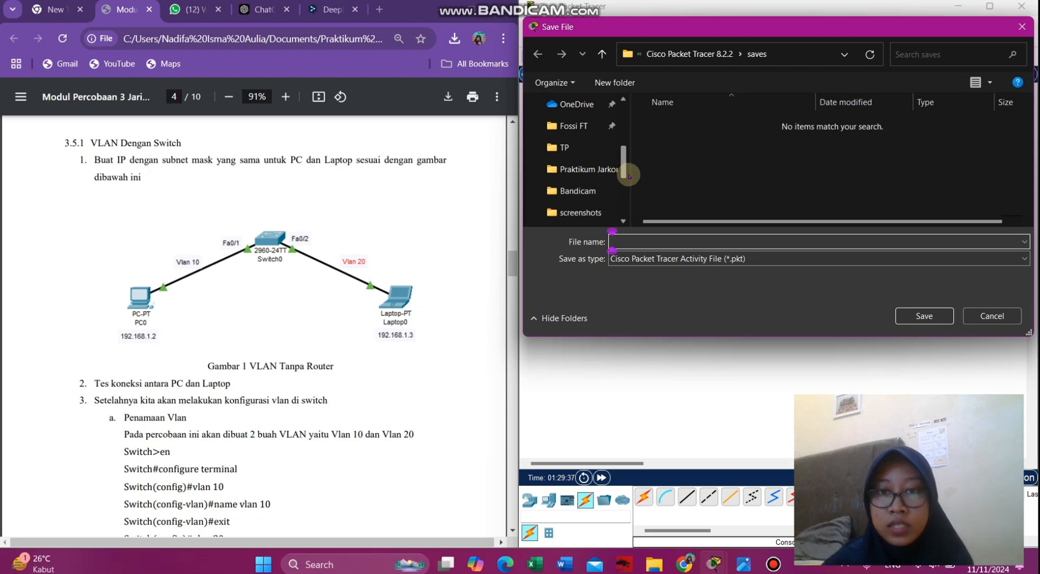
{"action": "left_click", "coordinate": [574, 168]}
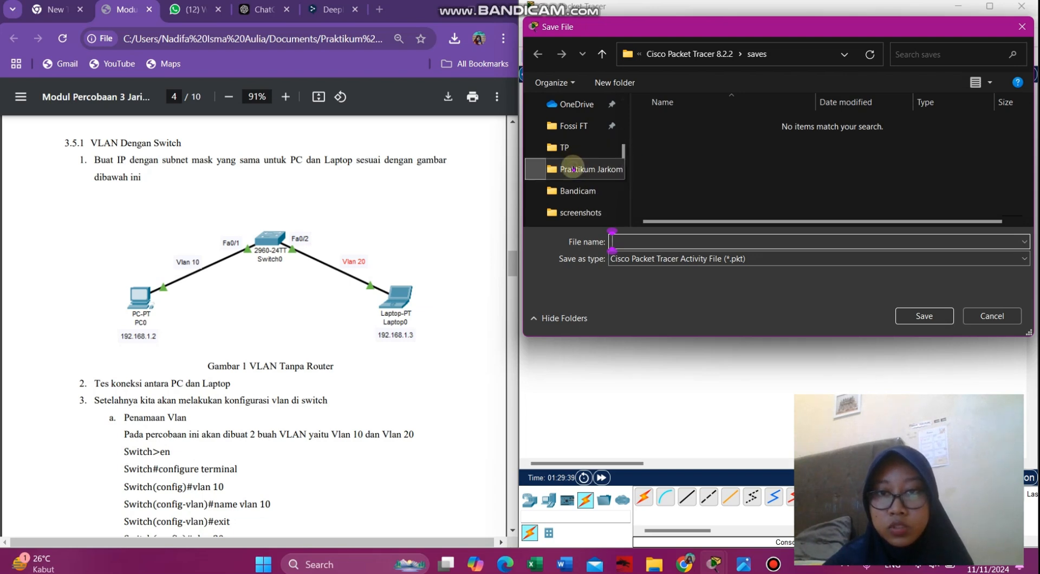
{"action": "double_click", "coordinate": [666, 143]}
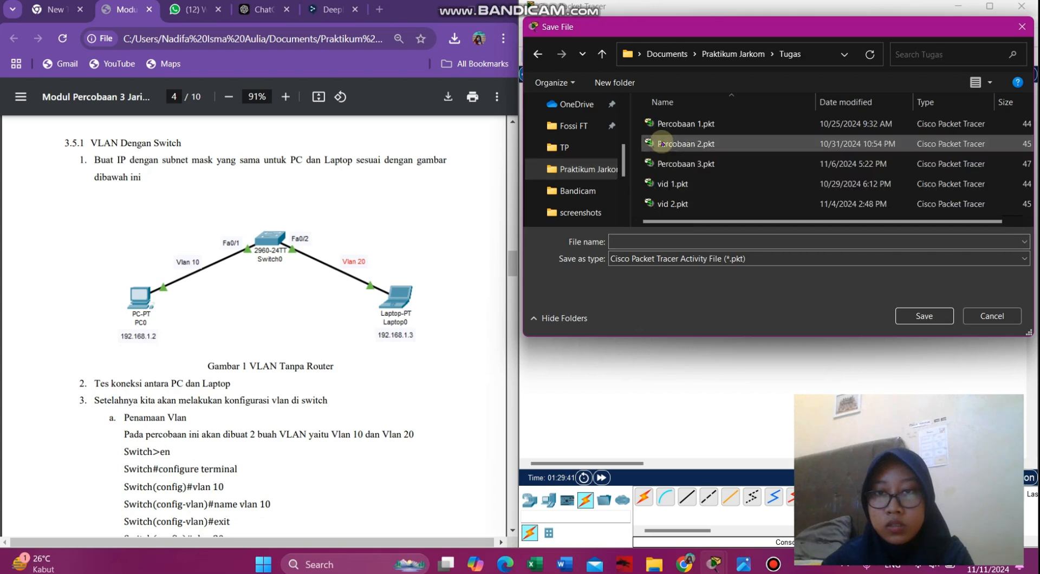
{"action": "left_click", "coordinate": [641, 240]}
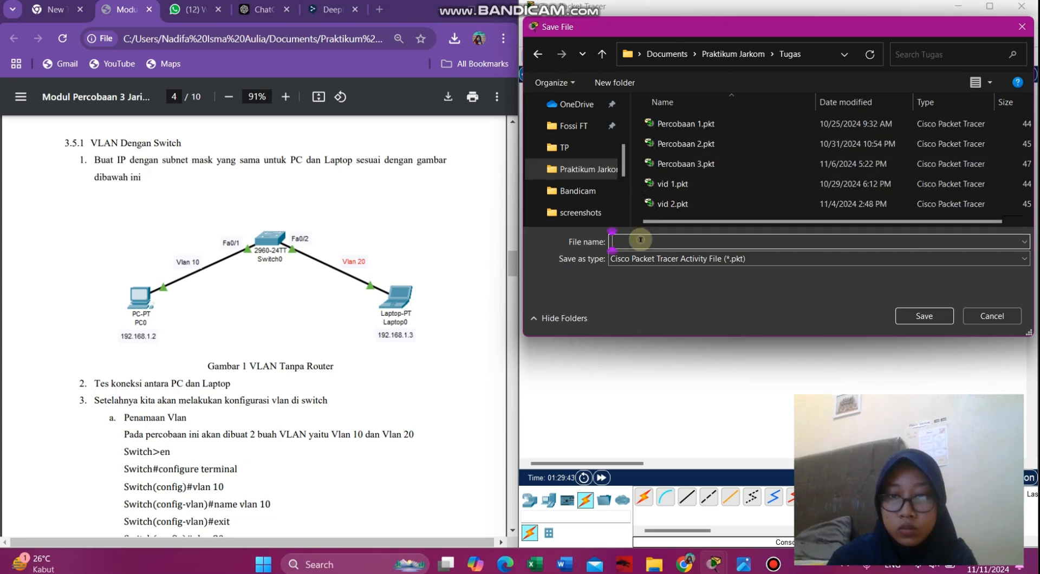
{"action": "type", "text": "vi"}
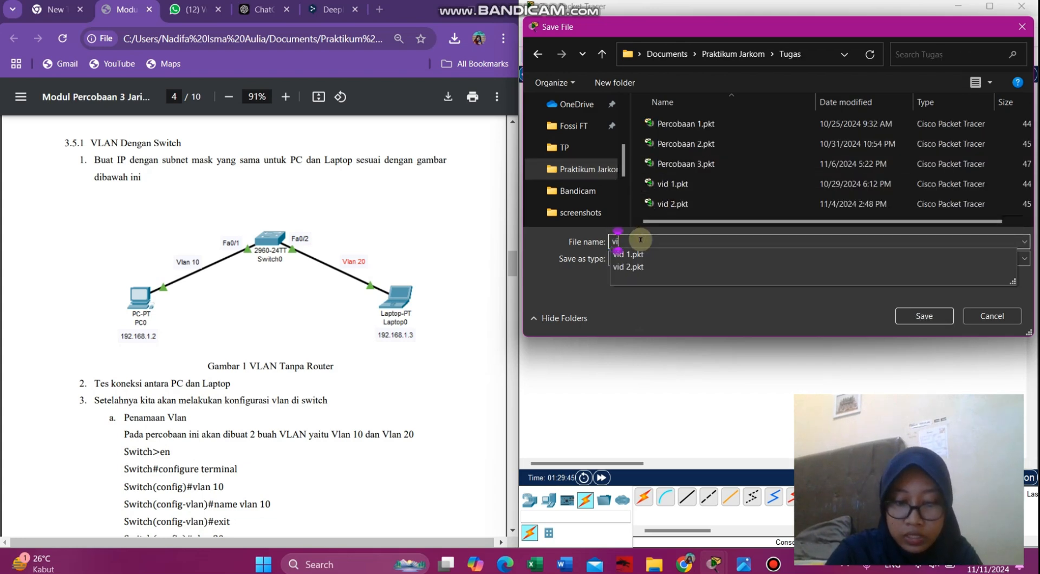
{"action": "type", "text": "deo 3.1"}
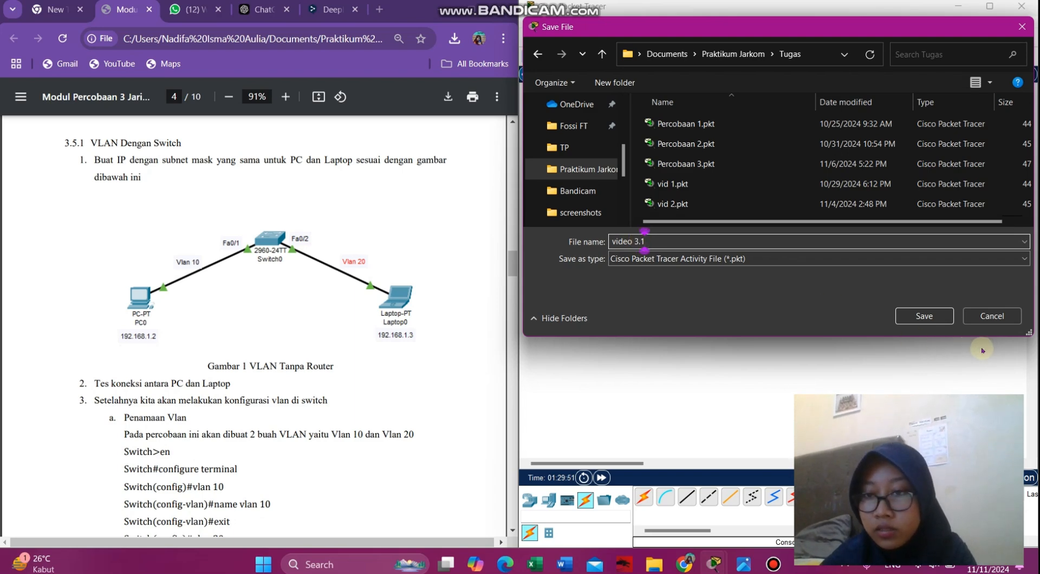
{"action": "left_click", "coordinate": [924, 315]}
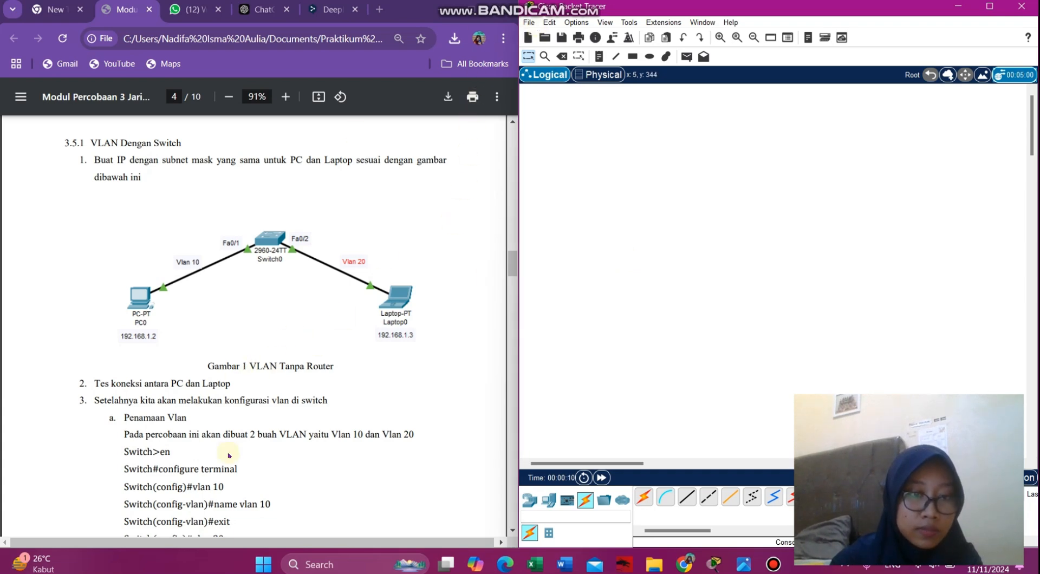
- Place a PC (PC0) and a laptop (Laptop0) side by side on the canvas
{"action": "scroll", "coordinate": [229, 455], "scroll_direction": "down", "scroll_amount": 1}
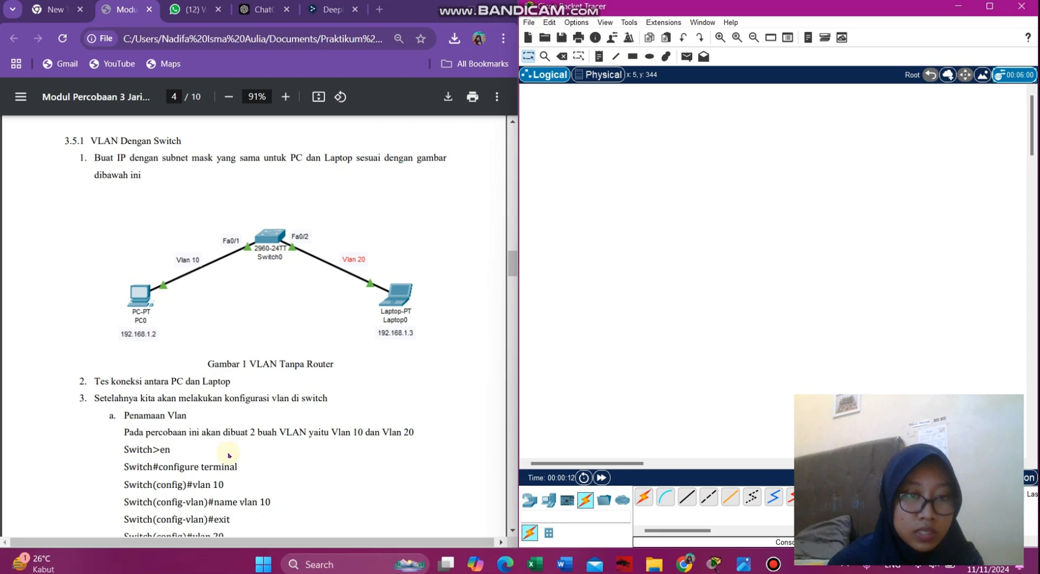
{"action": "scroll", "coordinate": [229, 455], "scroll_direction": "down", "scroll_amount": 1}
{"action": "scroll", "coordinate": [229, 456], "scroll_direction": "up", "scroll_amount": 1}
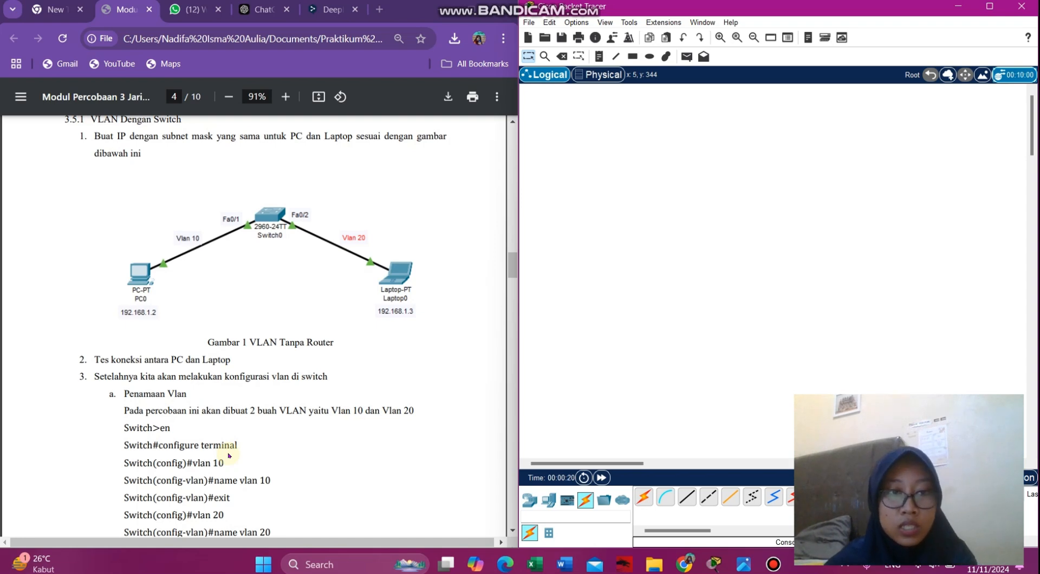
{"action": "left_click", "coordinate": [531, 501]}
{"action": "left_click", "coordinate": [548, 499]}
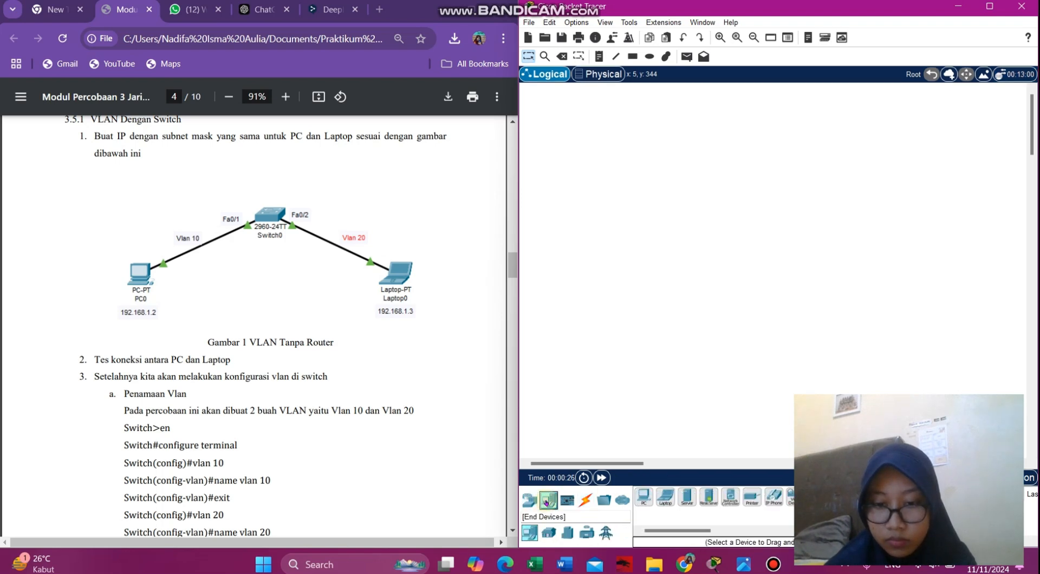
{"action": "left_click_drag", "start_coordinate": [648, 504], "coordinate": [635, 301]}
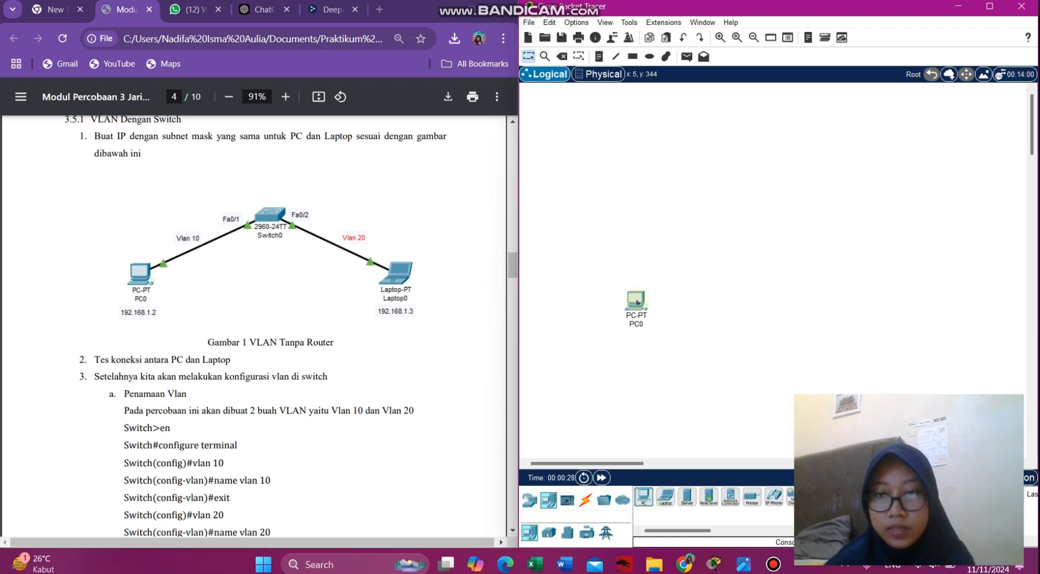
{"action": "left_click_drag", "start_coordinate": [670, 504], "coordinate": [789, 305]}
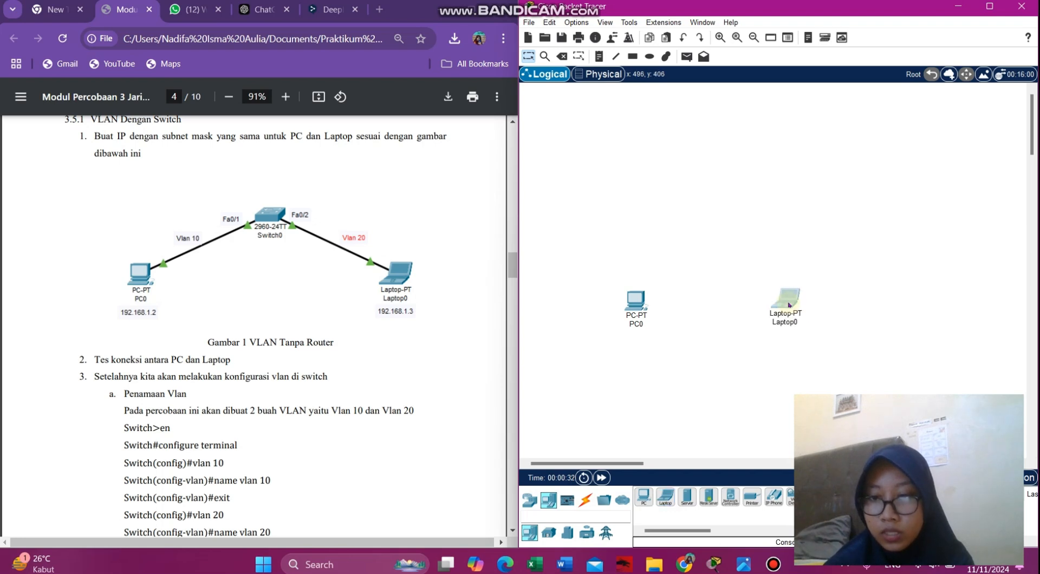
{"action": "left_click", "coordinate": [791, 305]}
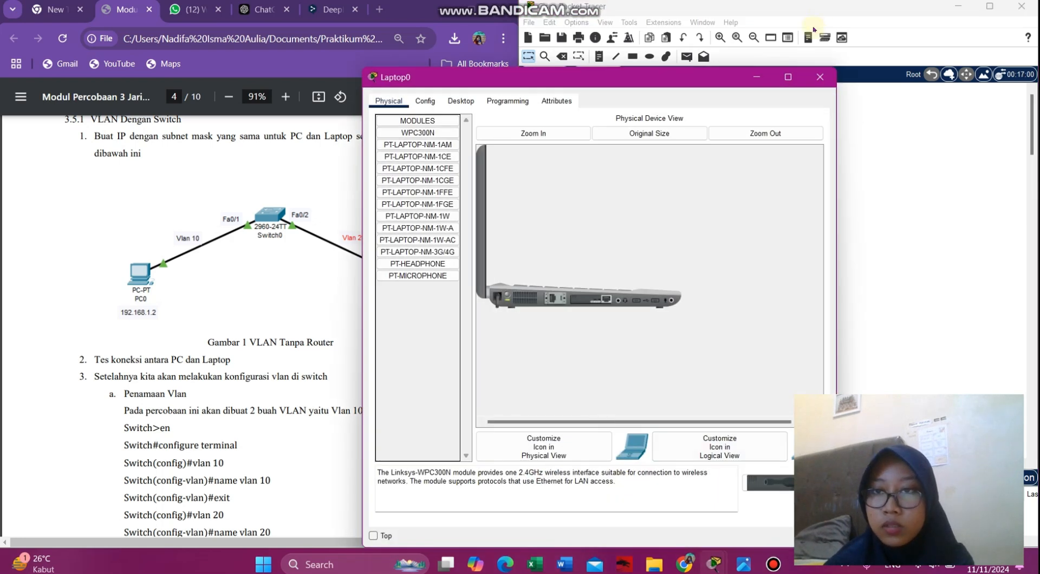
{"action": "left_click", "coordinate": [819, 77]}
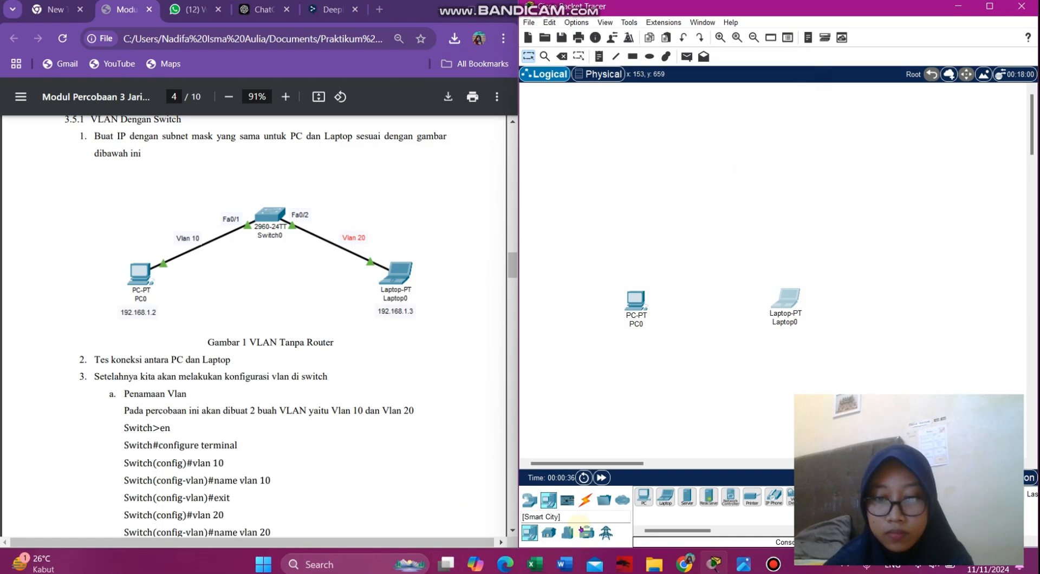
- Add a 2960 switch above, between PC0 and Laptop0
{"action": "left_click", "coordinate": [529, 499]}
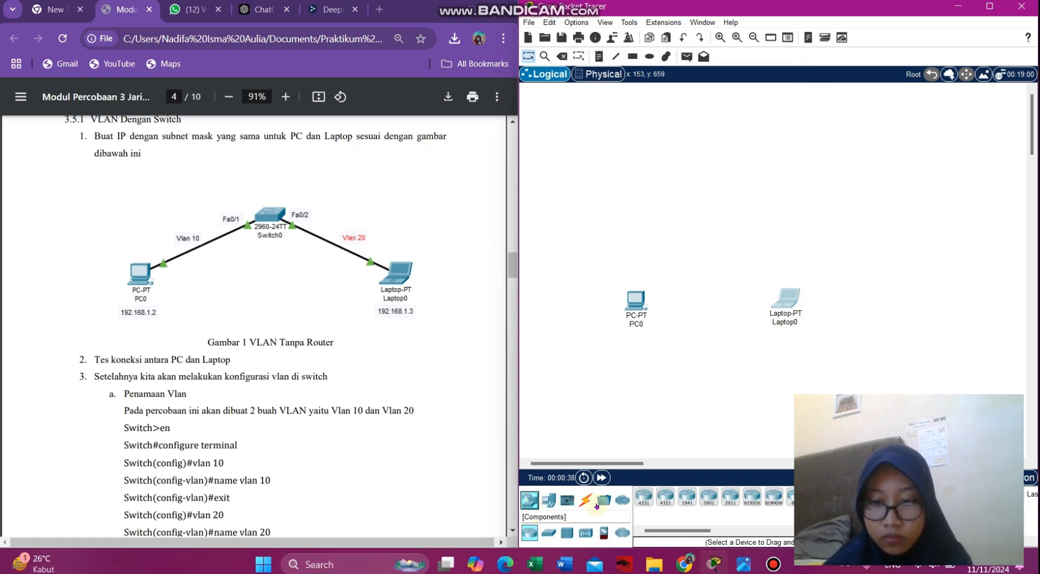
{"action": "left_click", "coordinate": [551, 533]}
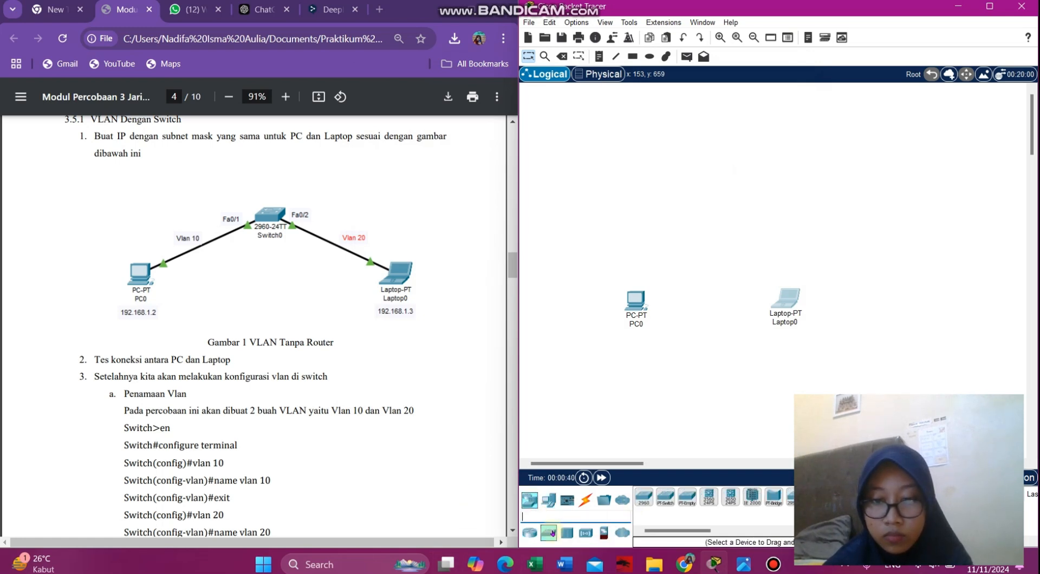
{"action": "left_click_drag", "start_coordinate": [644, 496], "coordinate": [719, 264]}
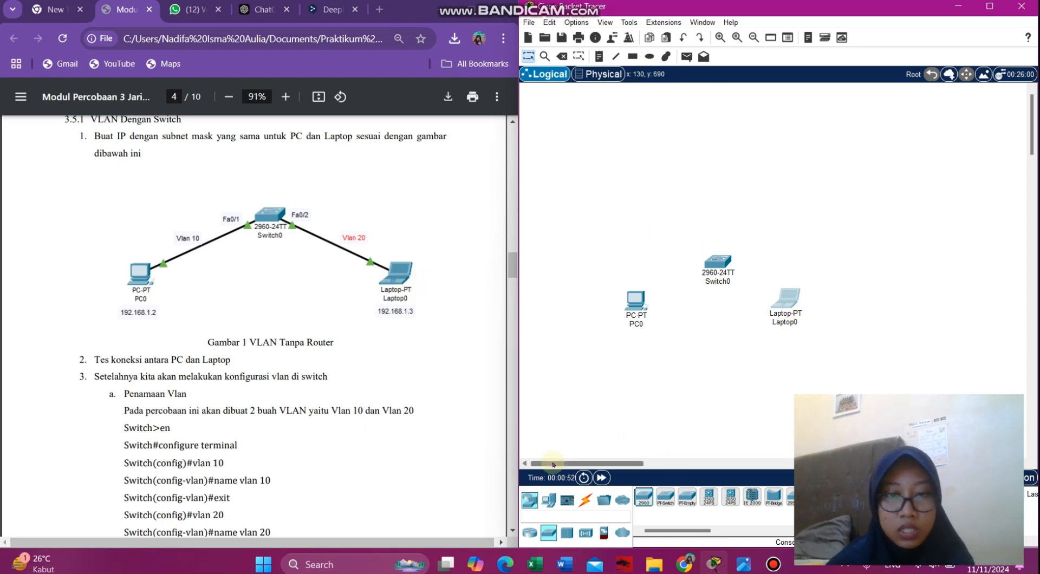
{"action": "left_click", "coordinate": [581, 502]}
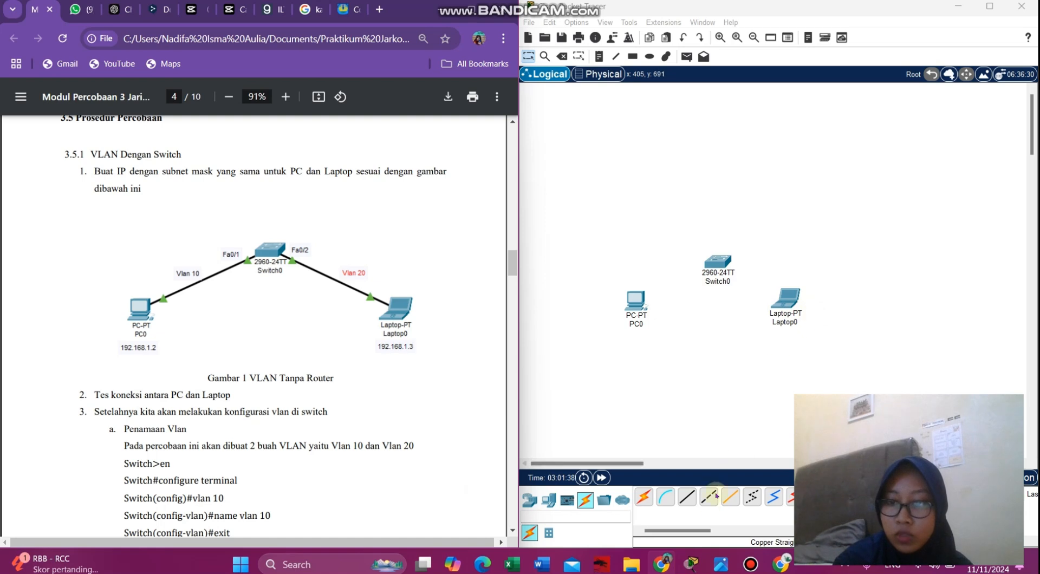
- Cable PC0's FastEthernet0 to Switch0's FastEthernet0/1 with a copper straight-through cable
{"action": "left_click", "coordinate": [686, 497]}
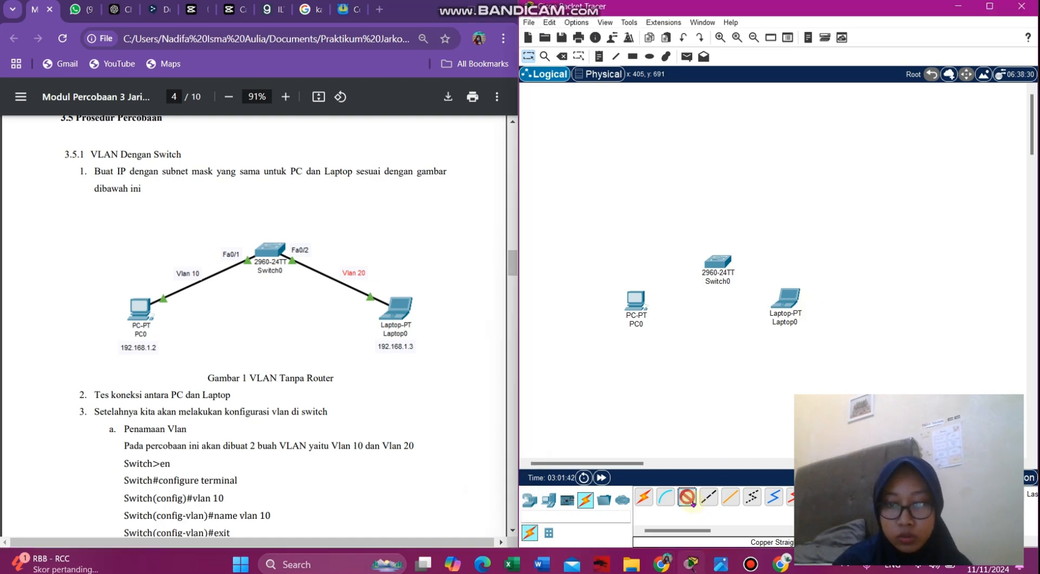
{"action": "left_click", "coordinate": [634, 302]}
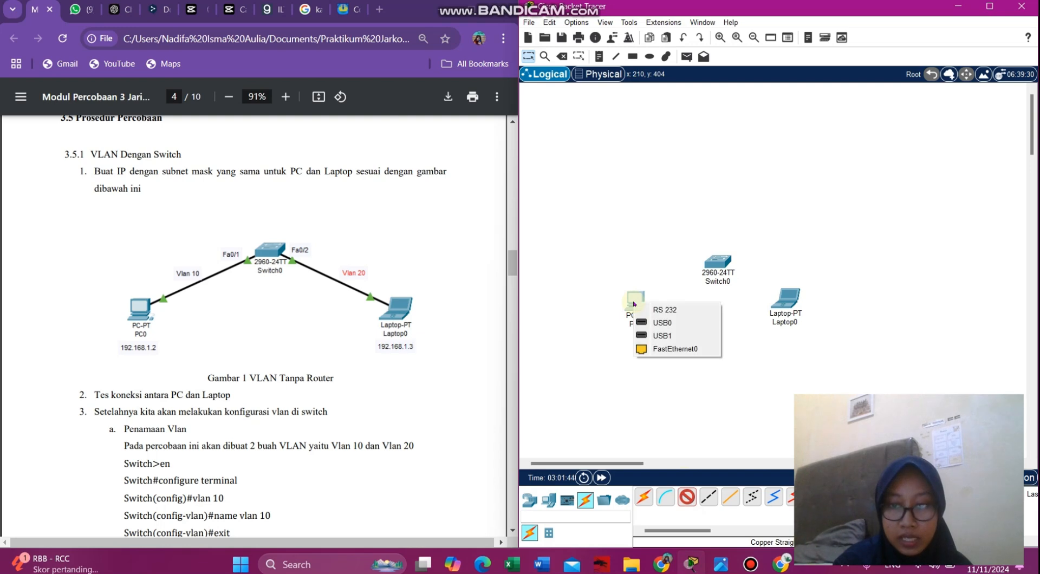
{"action": "left_click", "coordinate": [671, 349]}
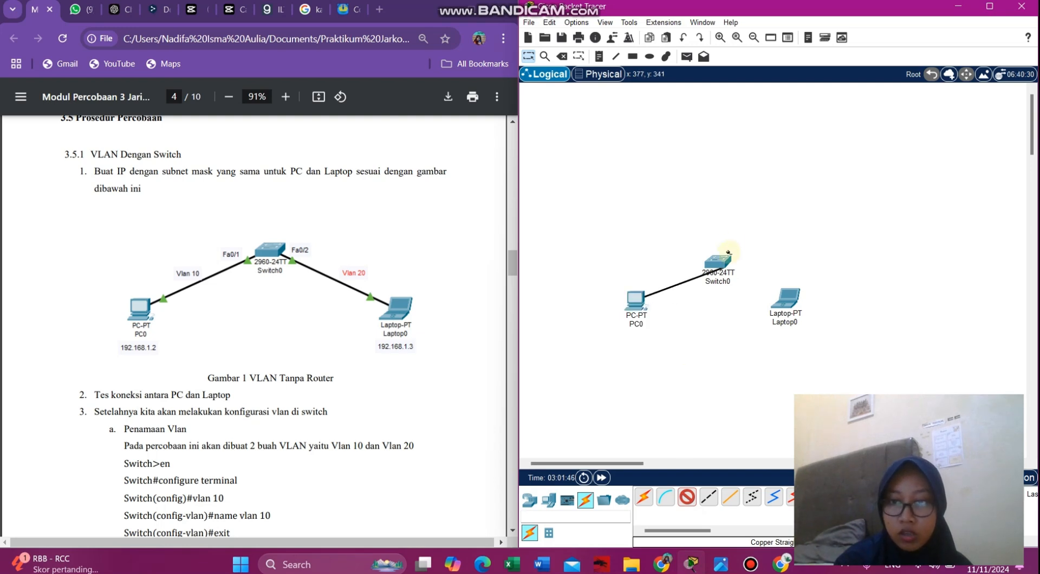
{"action": "left_click", "coordinate": [725, 256]}
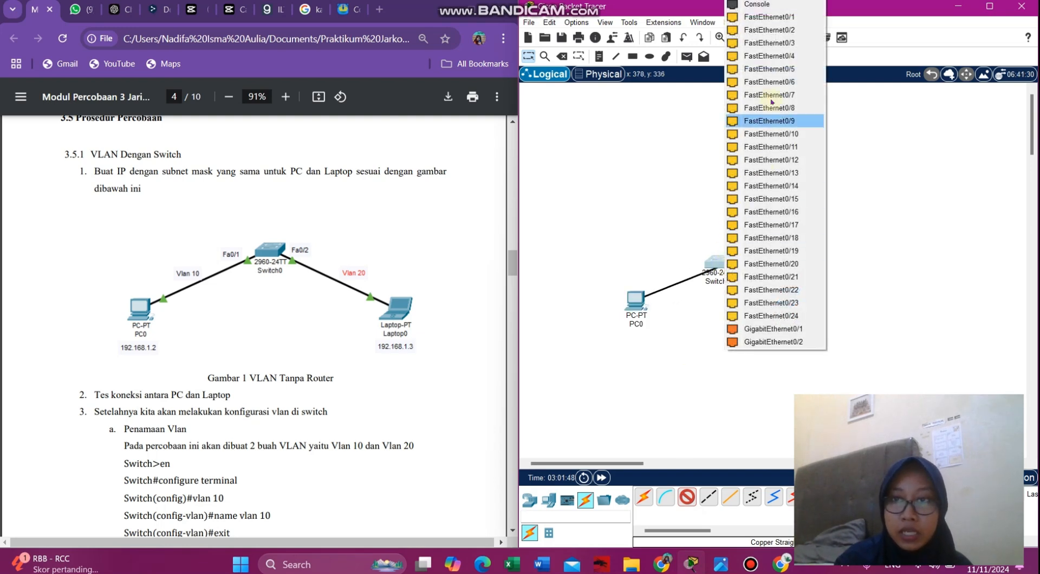
{"action": "left_click", "coordinate": [778, 22]}
- Cable Switch0's FastEthernet0/2 to Laptop0's FastEthernet0
{"action": "left_click", "coordinate": [687, 498]}
{"action": "left_click", "coordinate": [723, 263]}
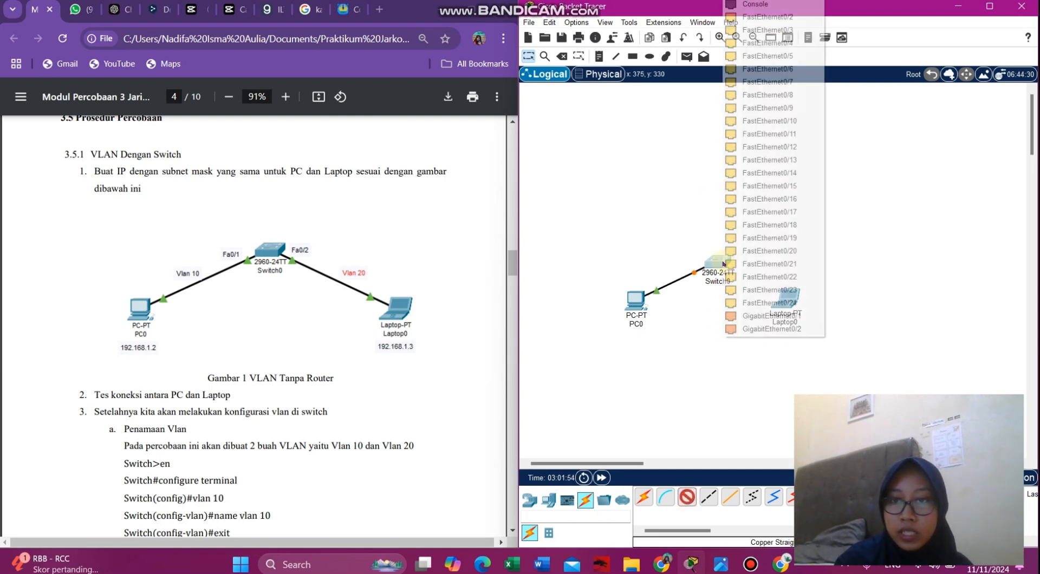
{"action": "left_click", "coordinate": [788, 21]}
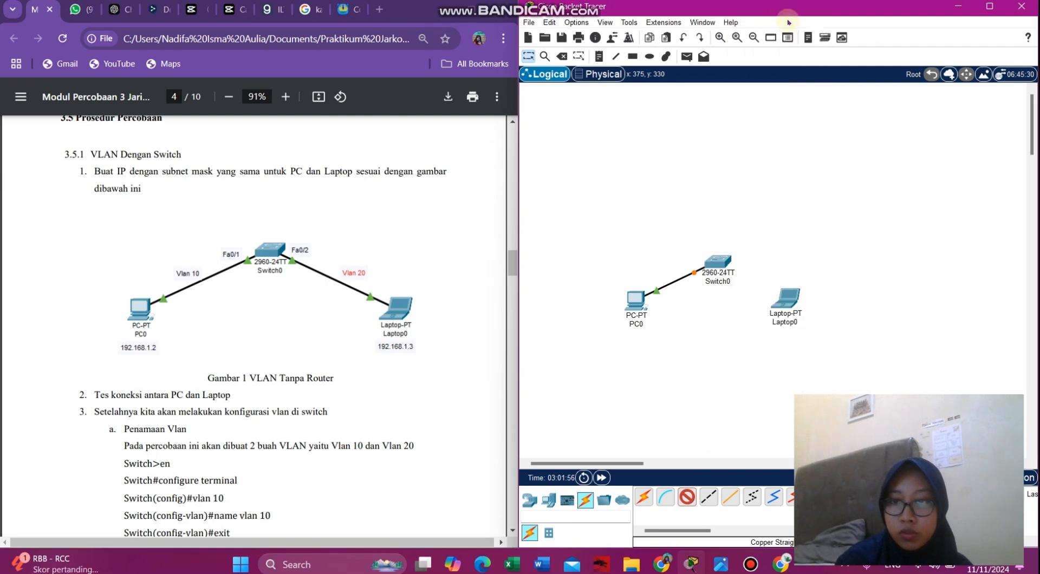
{"action": "left_click", "coordinate": [787, 305]}
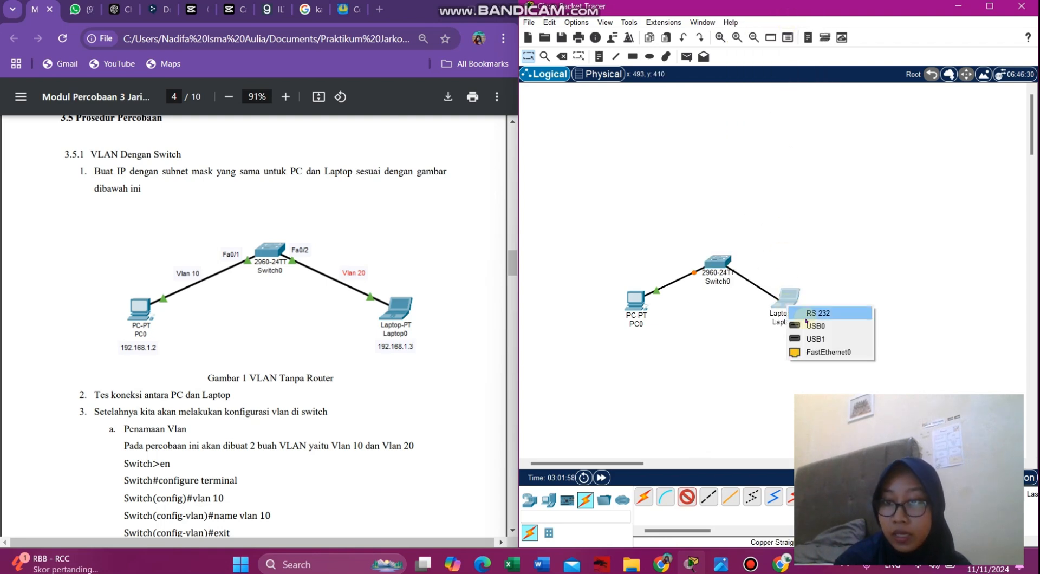
{"action": "left_click", "coordinate": [827, 351]}
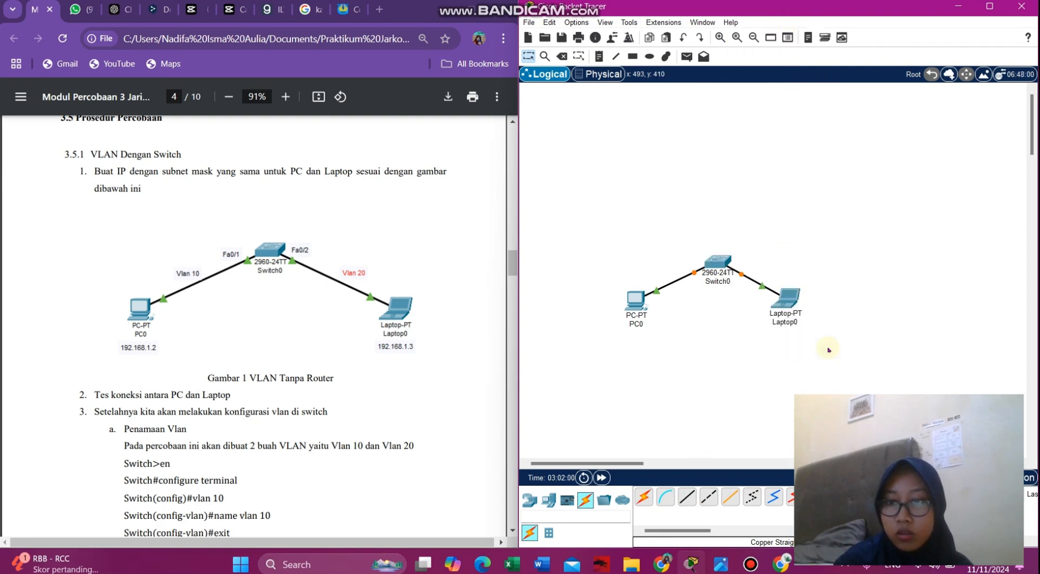
{"action": "left_click", "coordinate": [637, 300]}
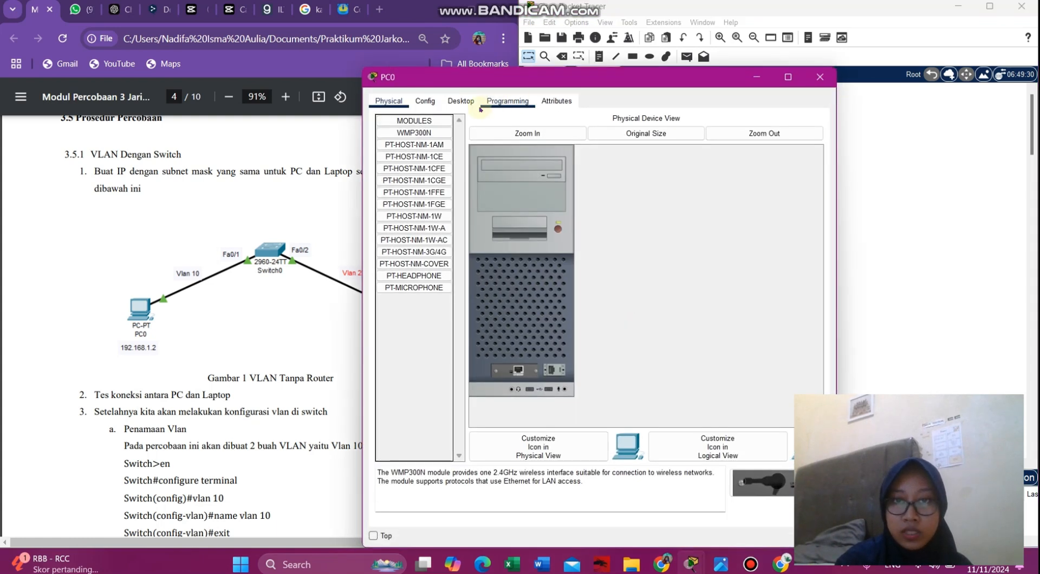
- Give PC0 static IPv4 address 192.168.1.2 with subnet mask 255.255.255.0
{"action": "left_click", "coordinate": [463, 102]}
{"action": "left_click", "coordinate": [415, 143]}
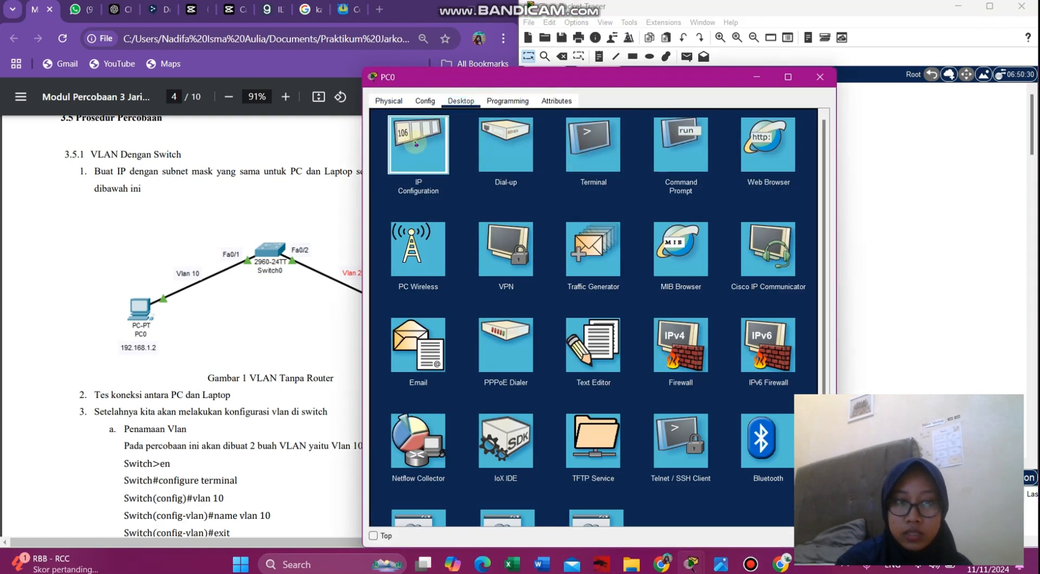
{"action": "left_click_drag", "start_coordinate": [485, 76], "coordinate": [707, 51]}
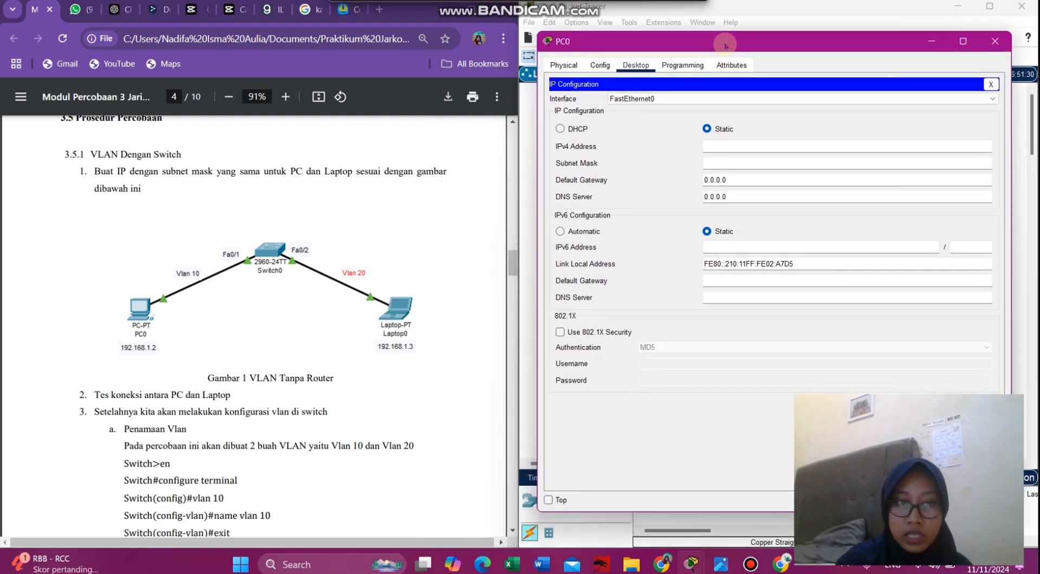
{"action": "left_click", "coordinate": [146, 347]}
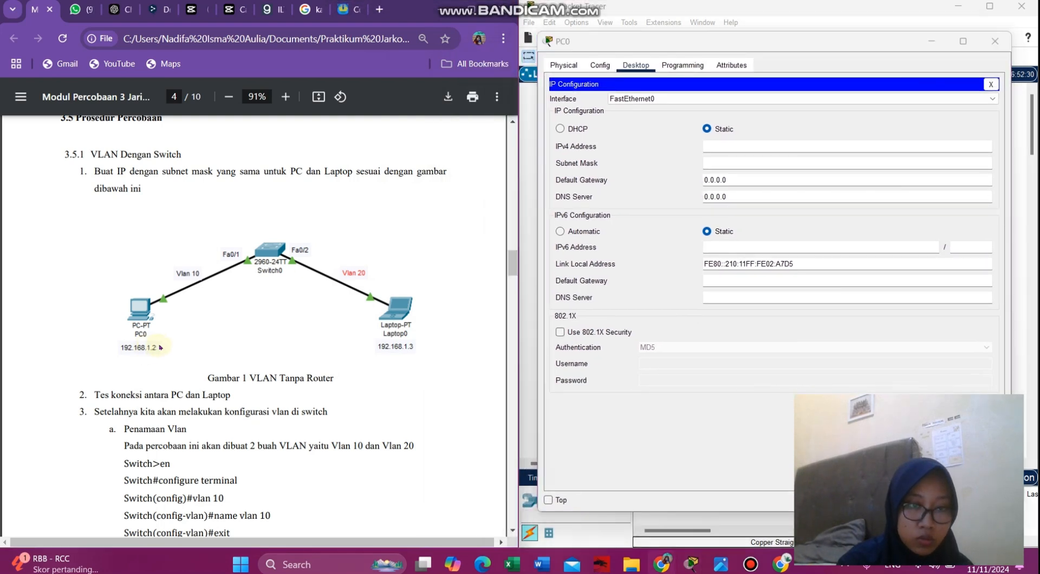
{"action": "left_click", "coordinate": [744, 145]}
{"action": "type", "text": "192"}
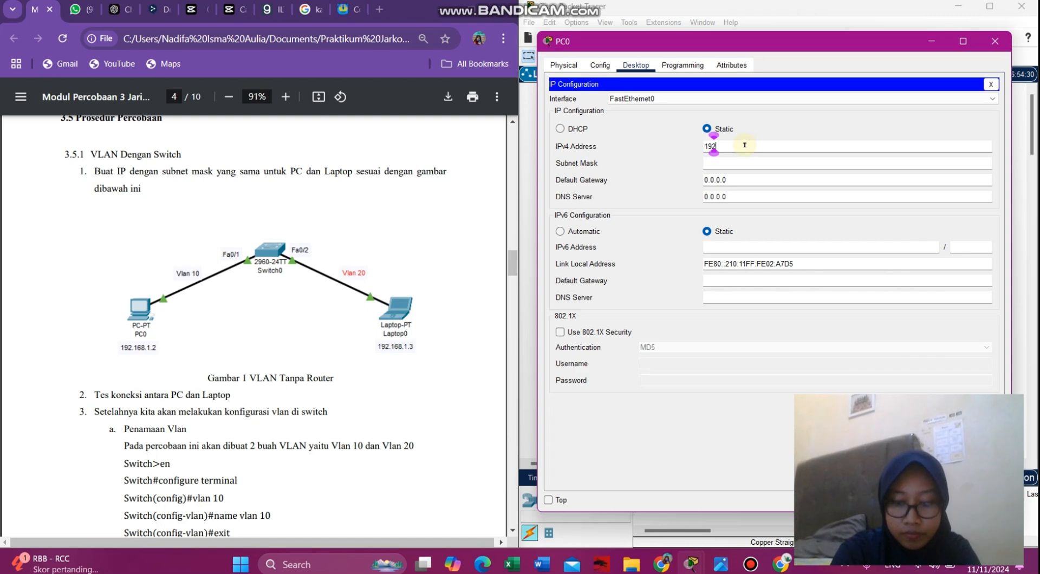
{"action": "type", "text": ".168.1.2"}
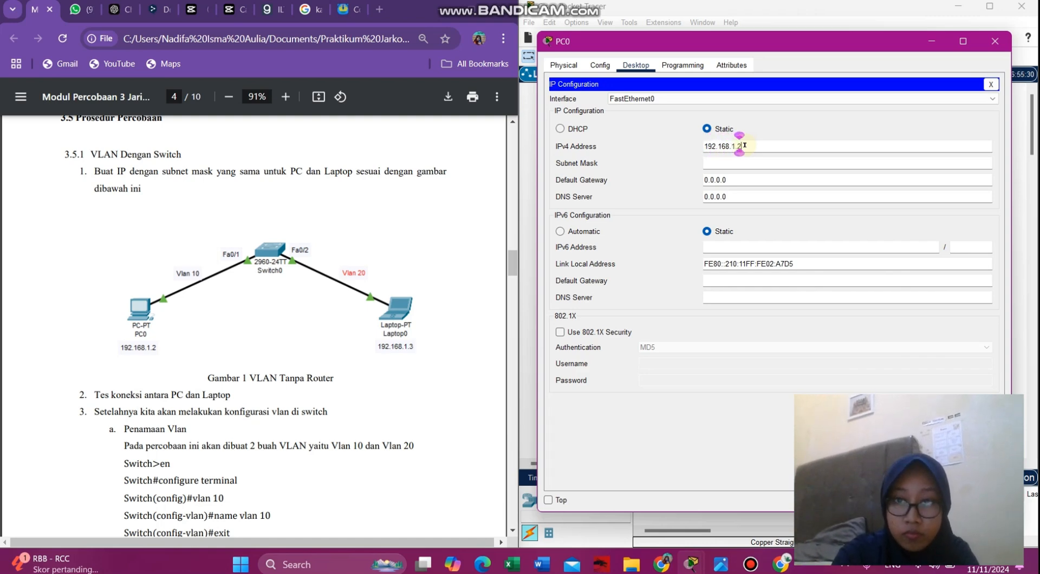
{"action": "left_click", "coordinate": [741, 163]}
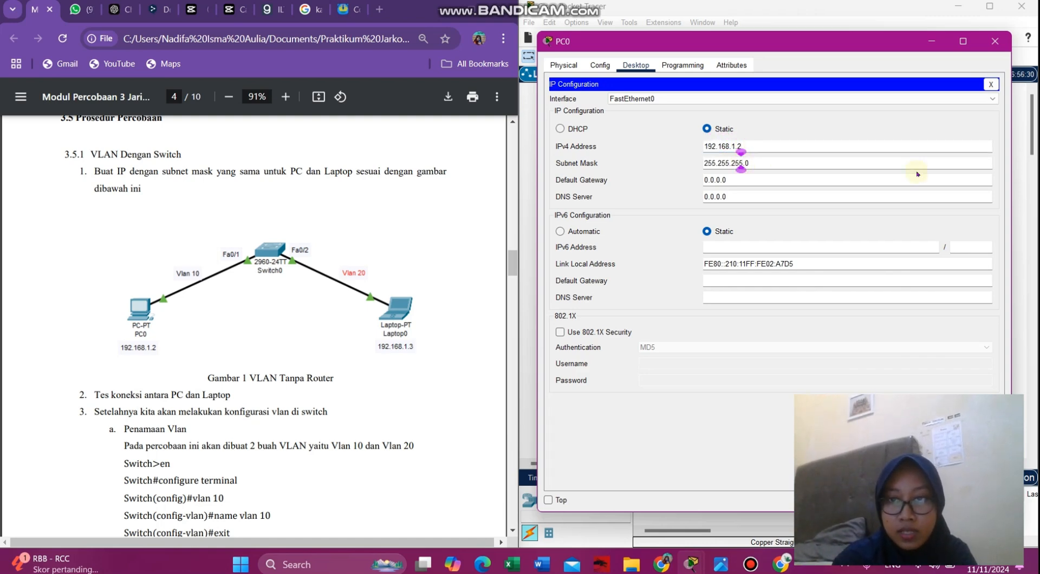
{"action": "left_click", "coordinate": [994, 41]}
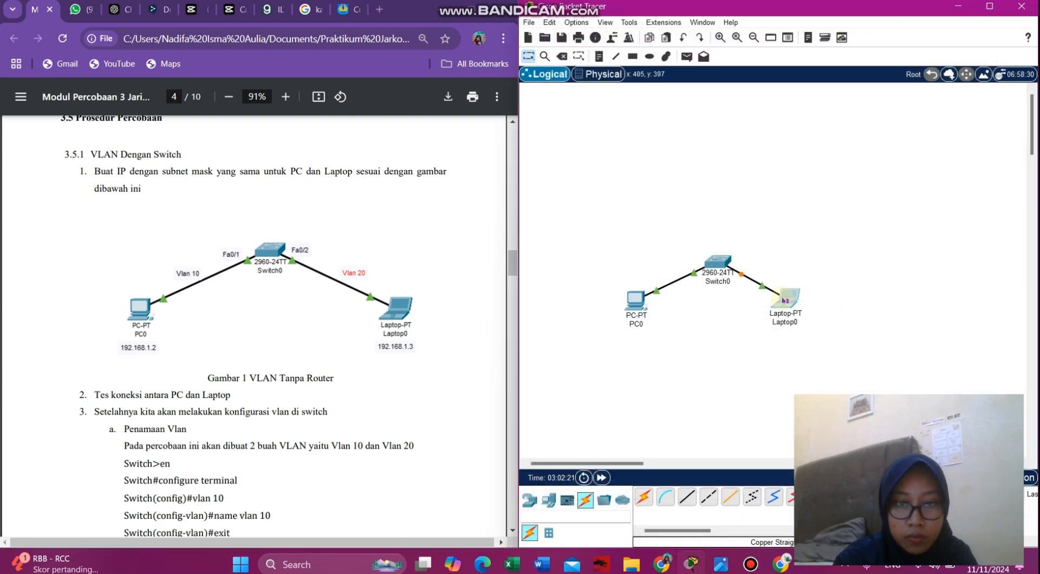
{"action": "left_click", "coordinate": [783, 300]}
- Give Laptop0 static IPv4 address 192.168.1.3 with mask 255.255.255.0 and close its window
{"action": "left_click", "coordinate": [460, 100]}
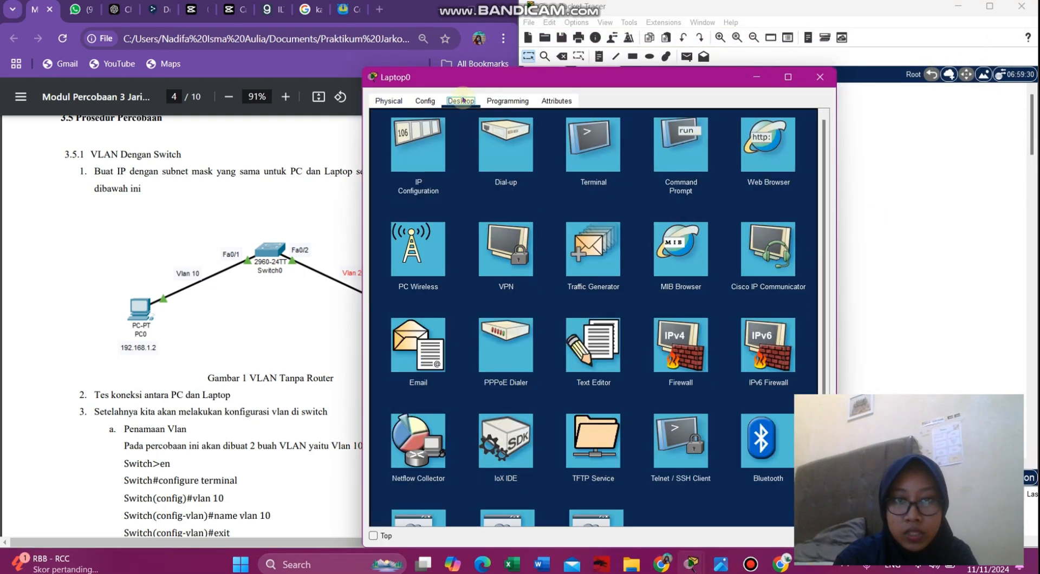
{"action": "left_click", "coordinate": [423, 142]}
{"action": "left_click_drag", "start_coordinate": [576, 76], "coordinate": [766, 71]}
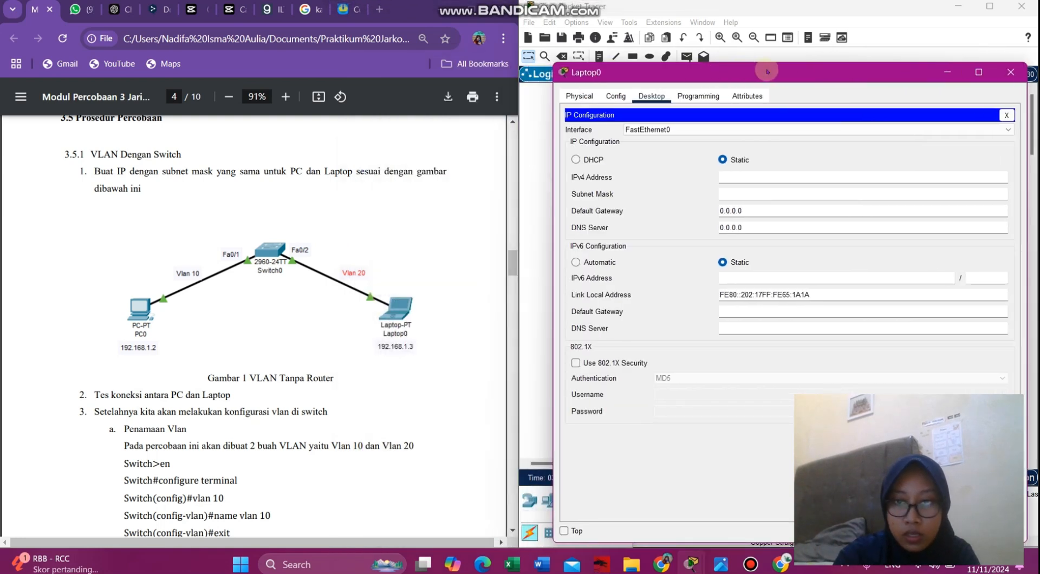
{"action": "type", "text": "1"}
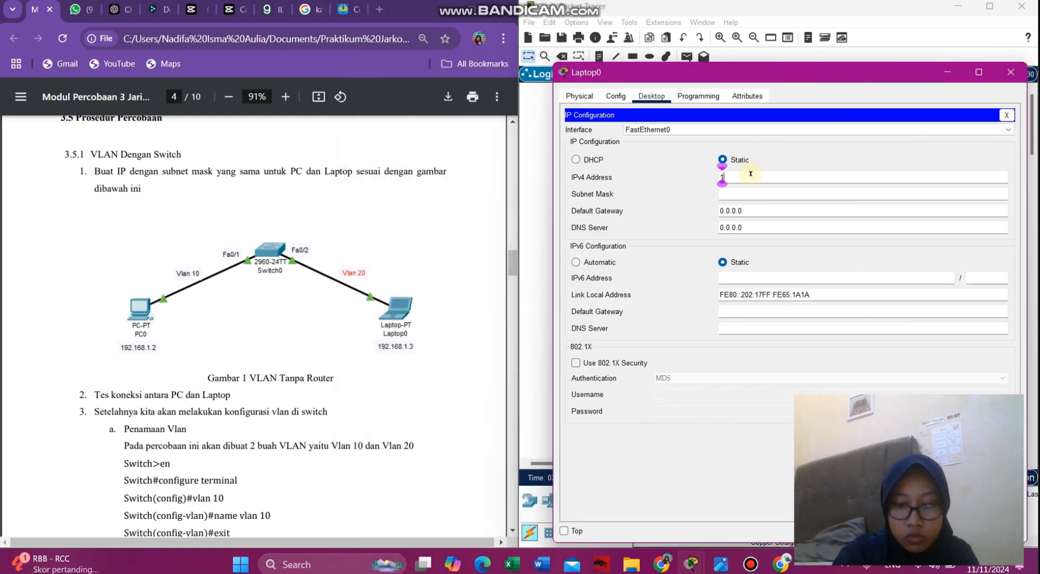
{"action": "type", "text": "92.168.1.3"}
{"action": "left_click", "coordinate": [744, 193]}
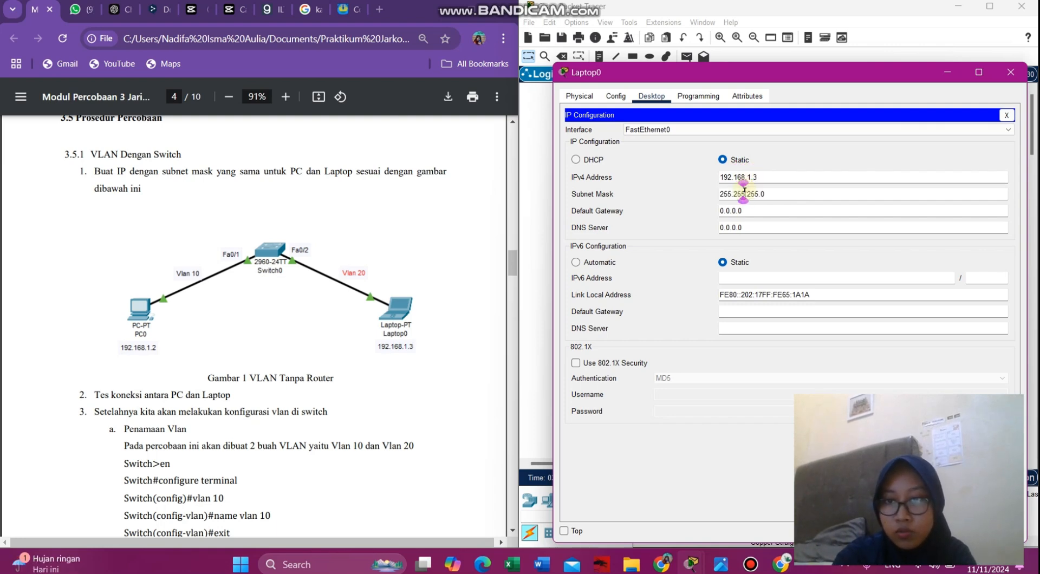
{"action": "left_click", "coordinate": [1011, 72]}
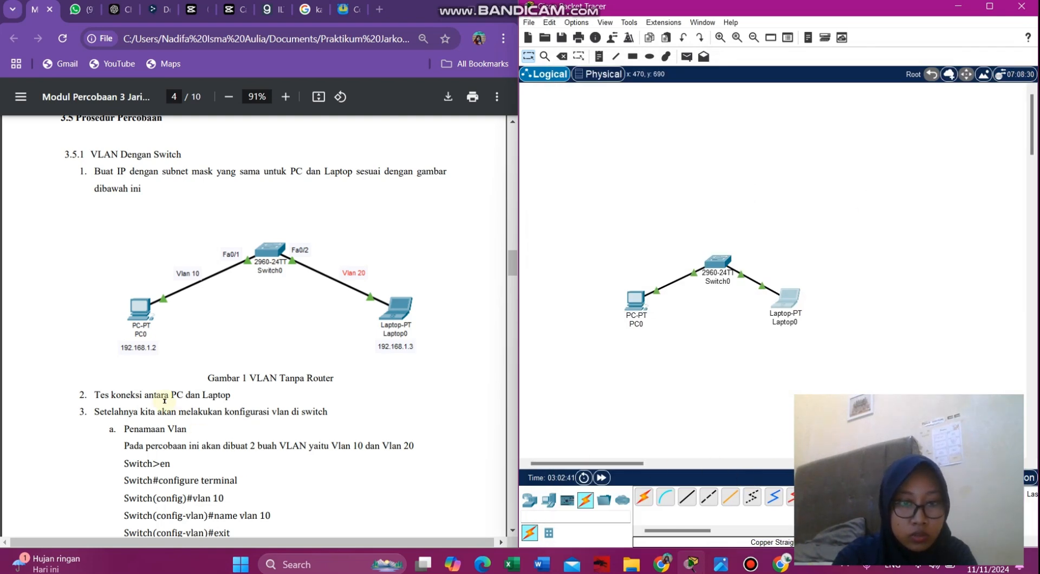
{"action": "scroll", "coordinate": [165, 400], "scroll_direction": "down", "scroll_amount": 1}
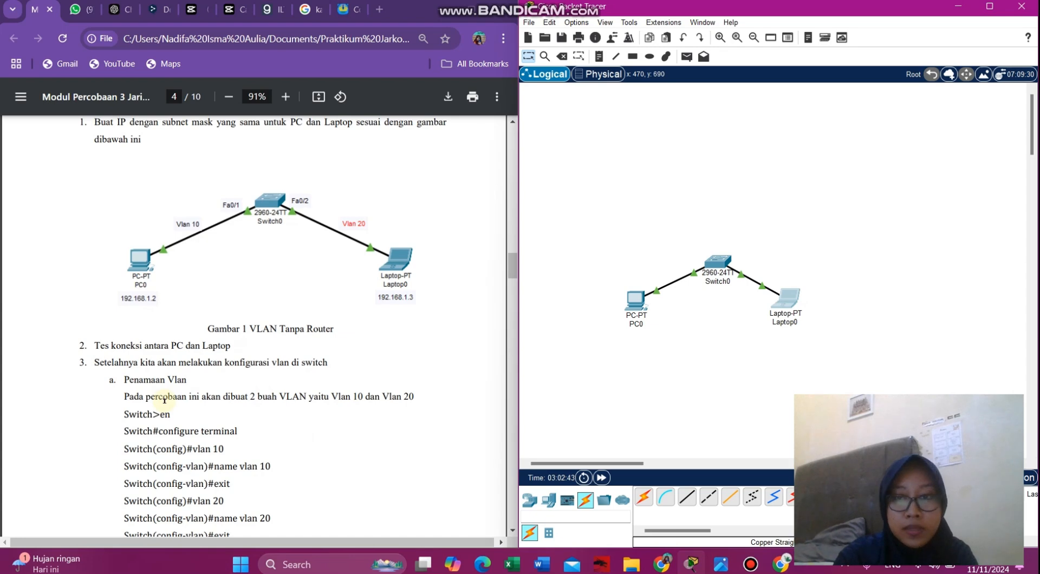
{"action": "scroll", "coordinate": [164, 400], "scroll_direction": "down", "scroll_amount": 4}
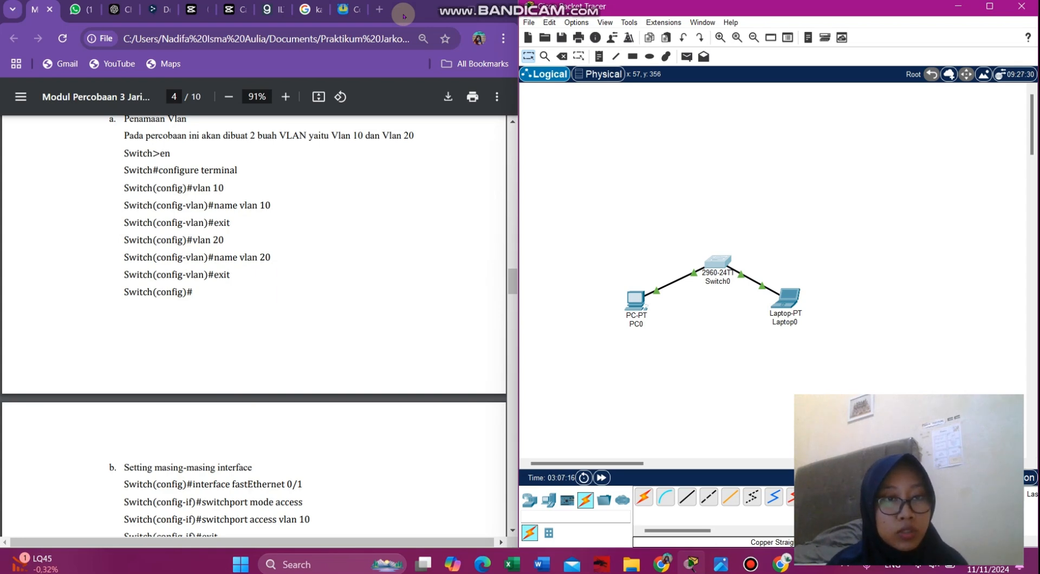
- Open Switch0's CLI, get past the startup message, and type en at the Switch> prompt
{"action": "left_click", "coordinate": [725, 264]}
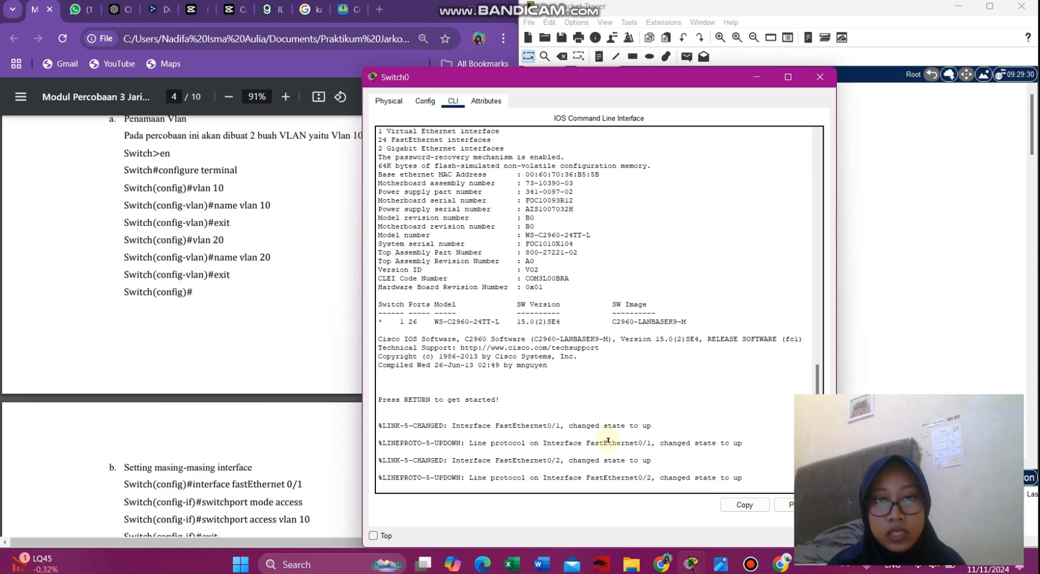
{"action": "left_click_drag", "start_coordinate": [550, 78], "coordinate": [605, 34]}
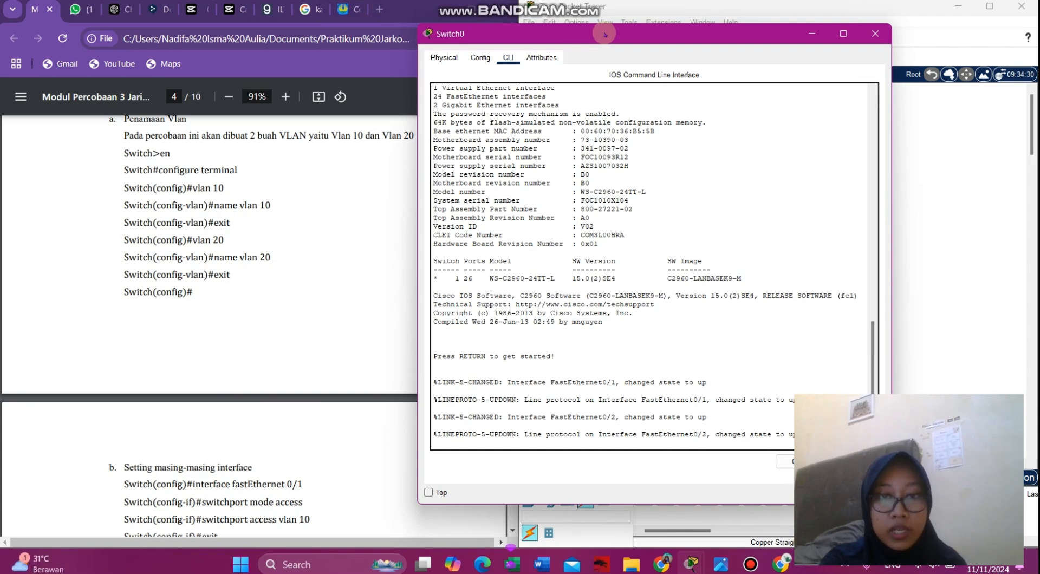
{"action": "left_click", "coordinate": [490, 445]}
{"action": "key", "text": "Return"}
{"action": "type", "text": "en"}
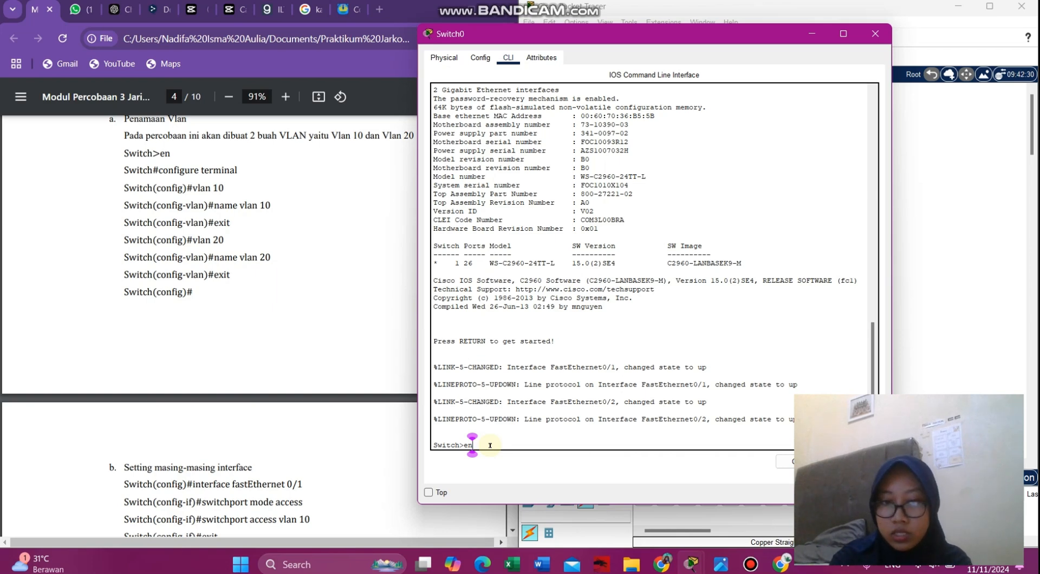
- Enter privileged mode and config terminal, create VLAN 10, and type 'name vlan 10'
{"action": "key", "text": "Return"}
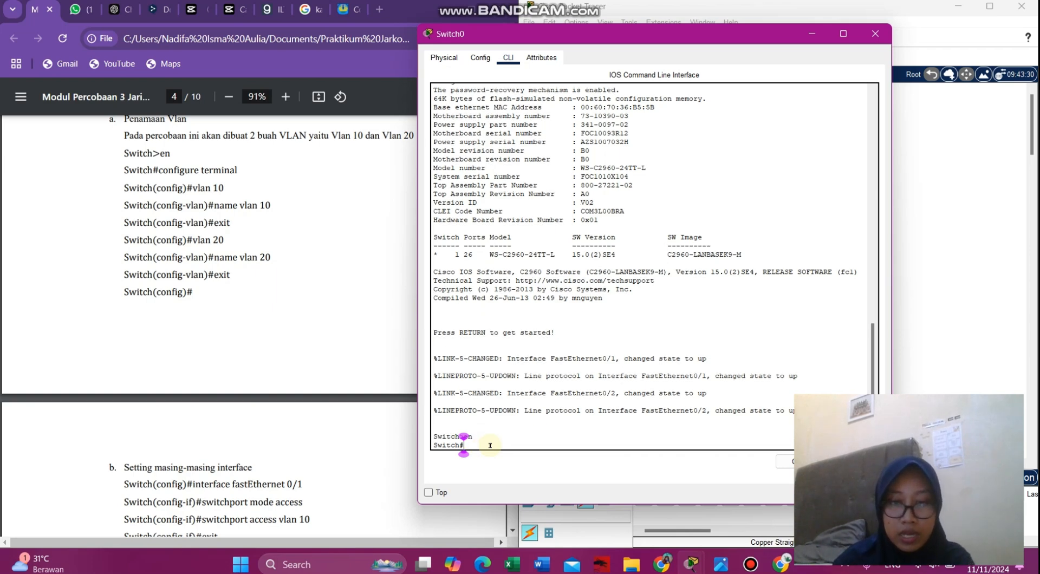
{"action": "type", "text": "con"}
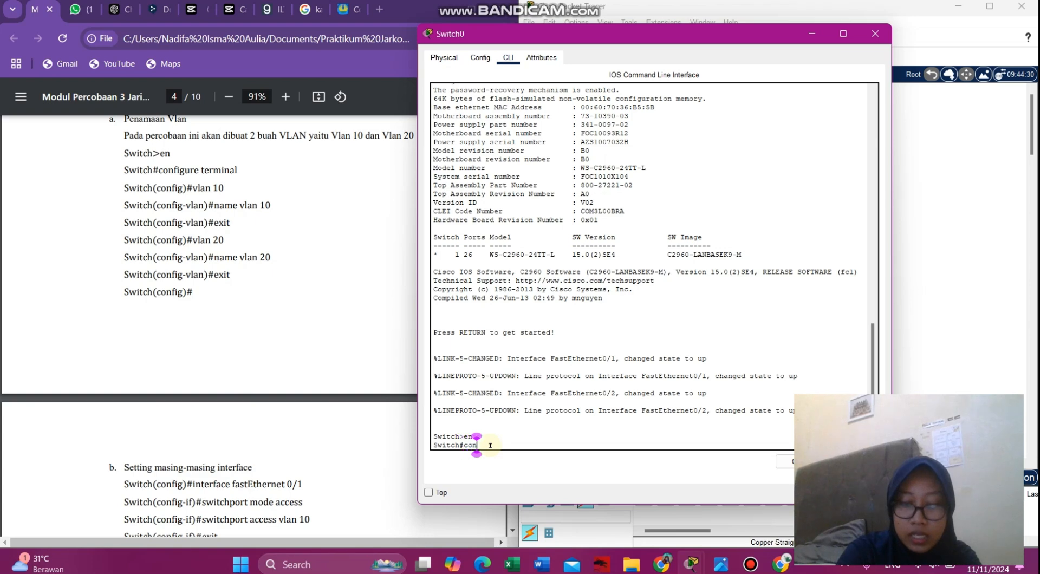
{"action": "type", "text": "fig terminal"}
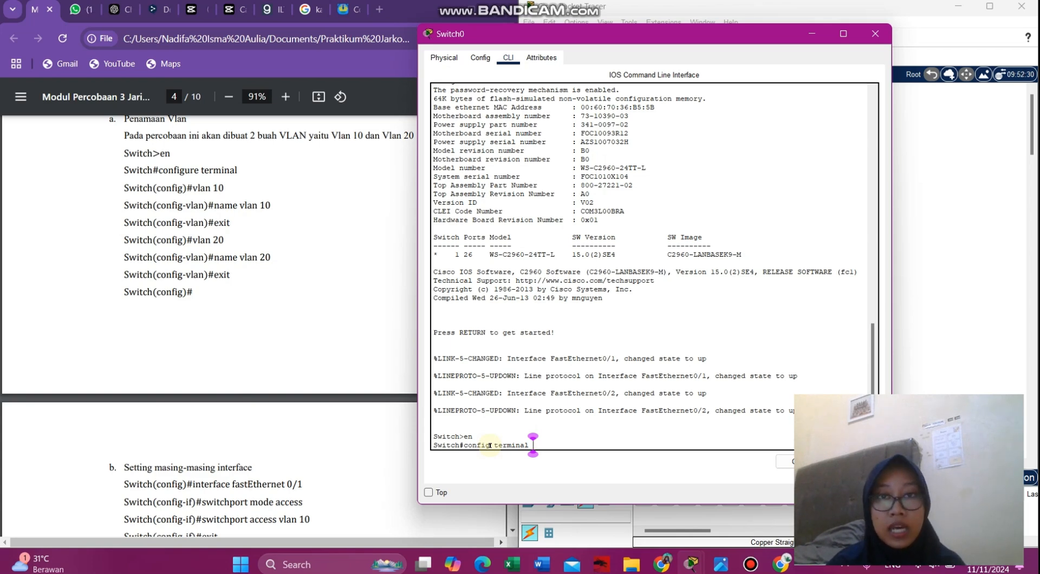
{"action": "key", "text": "Return"}
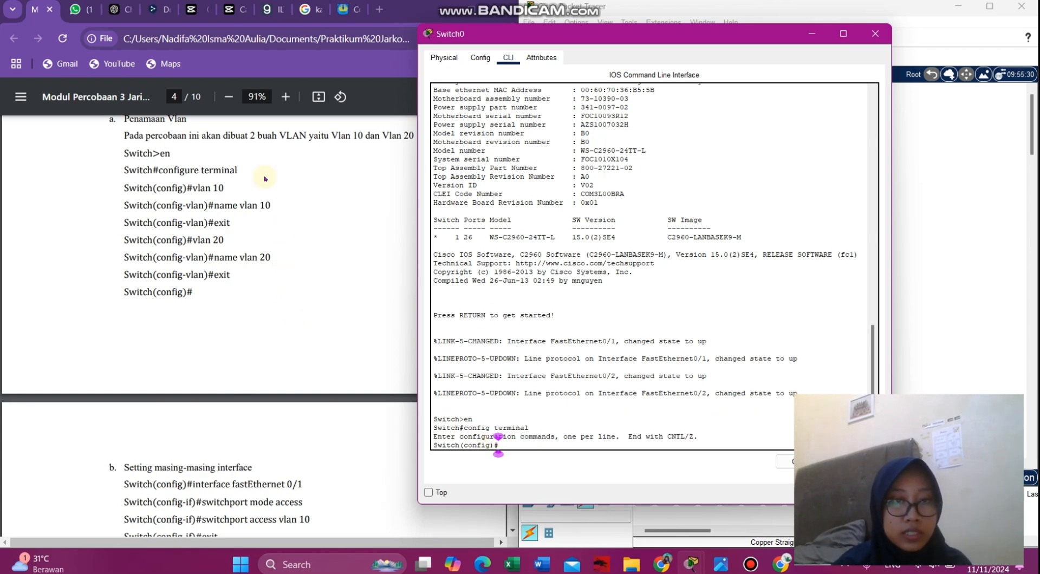
{"action": "type", "text": "vlan 10"}
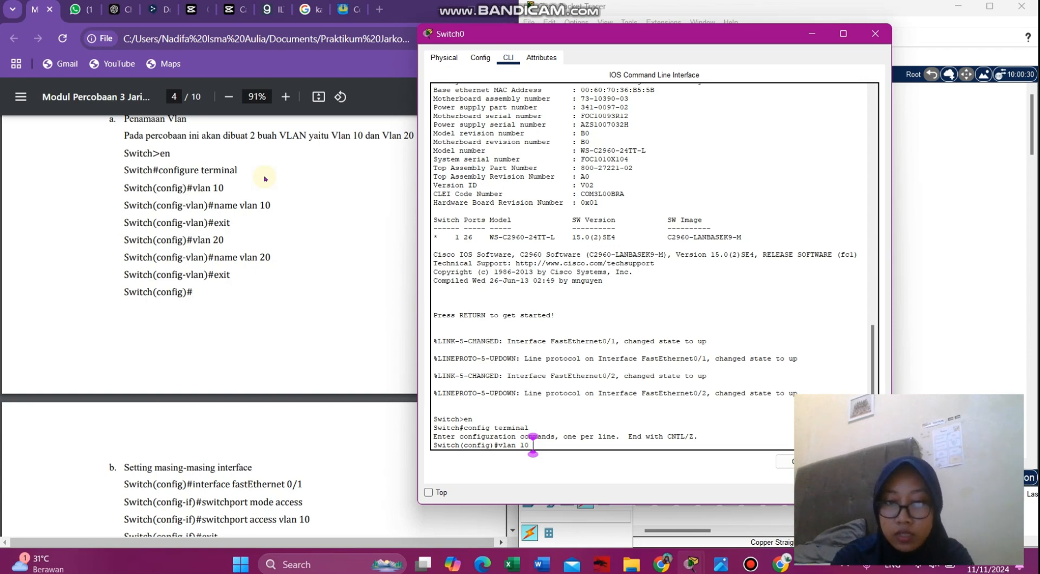
{"action": "key", "text": "Return"}
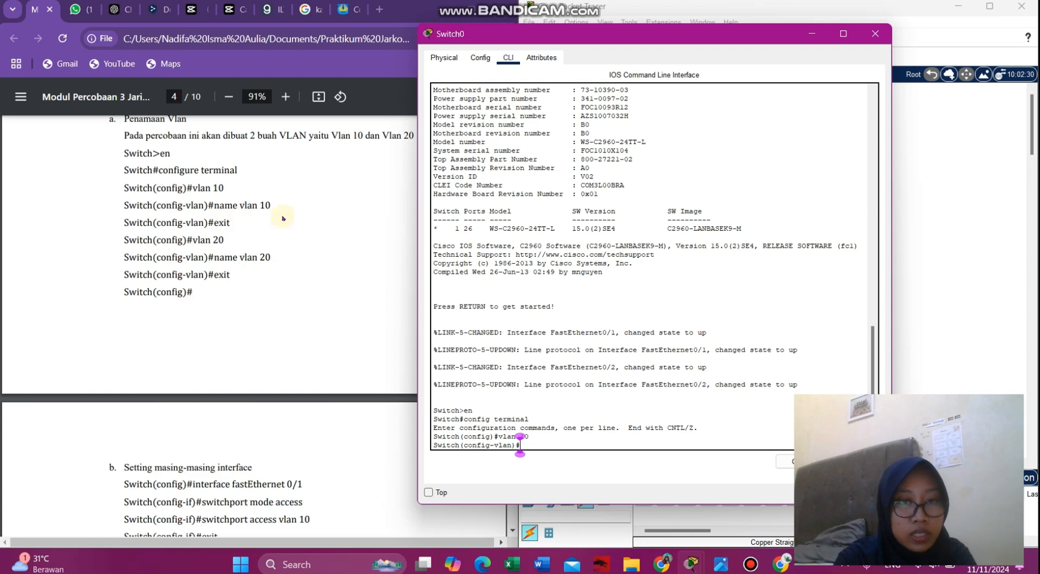
{"action": "type", "text": "na"}
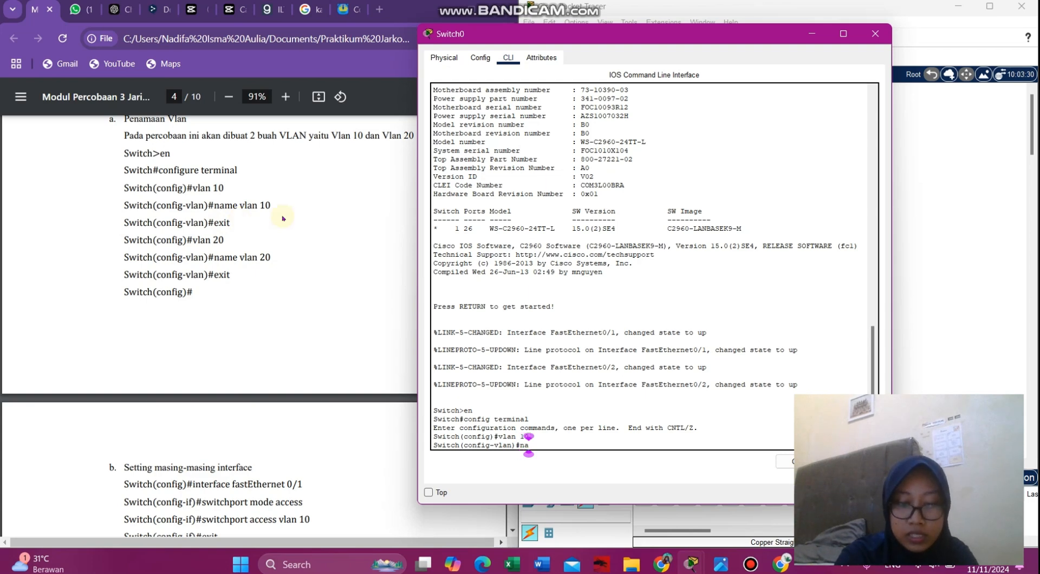
{"action": "type", "text": "me vlan "}
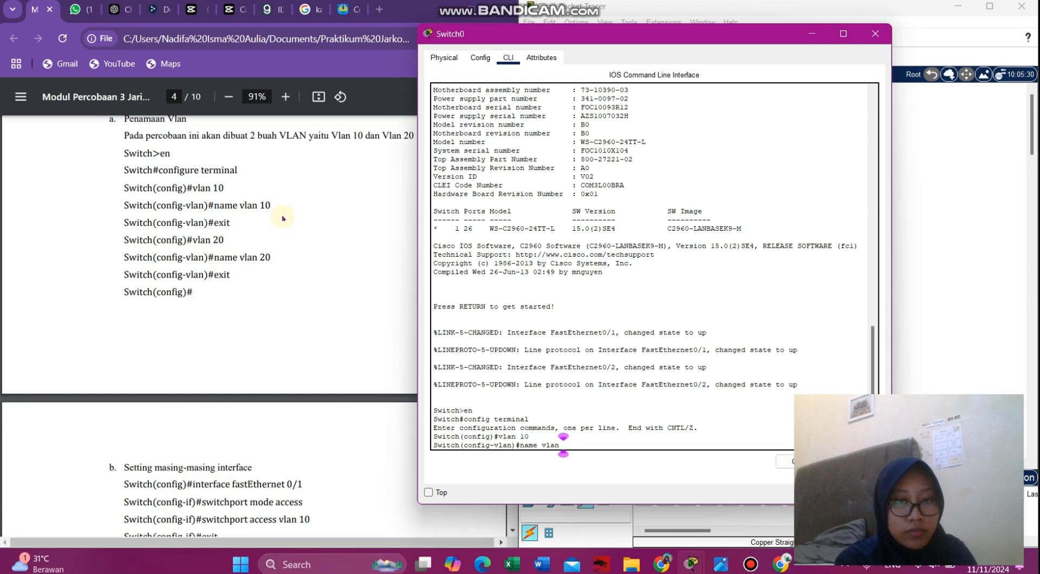
{"action": "type", "text": "10"}
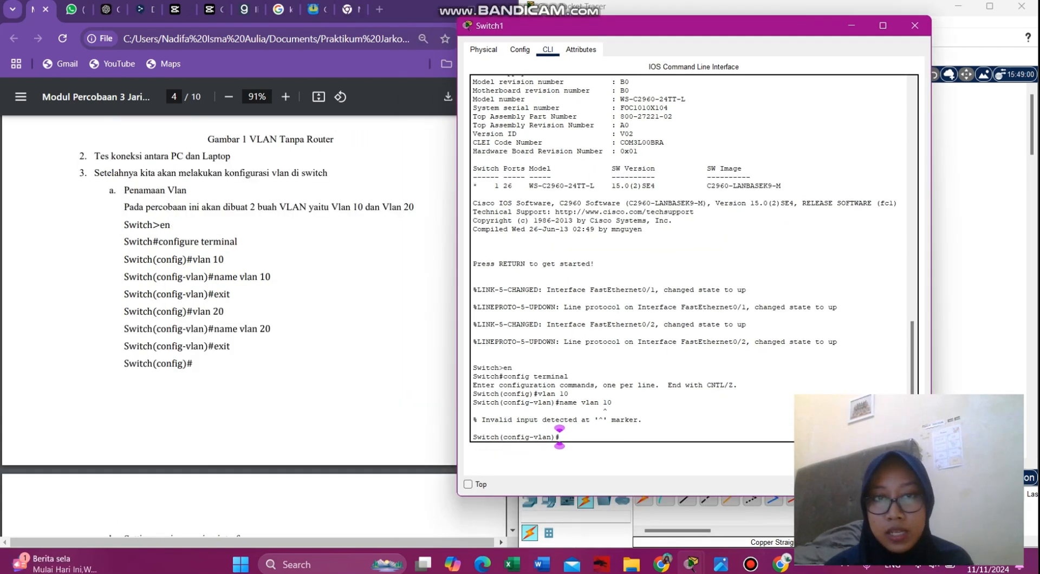
- Exit VLAN 10, create VLAN 20, try 'name vlan 20', then exit to global configuration
{"action": "type", "text": "e"}
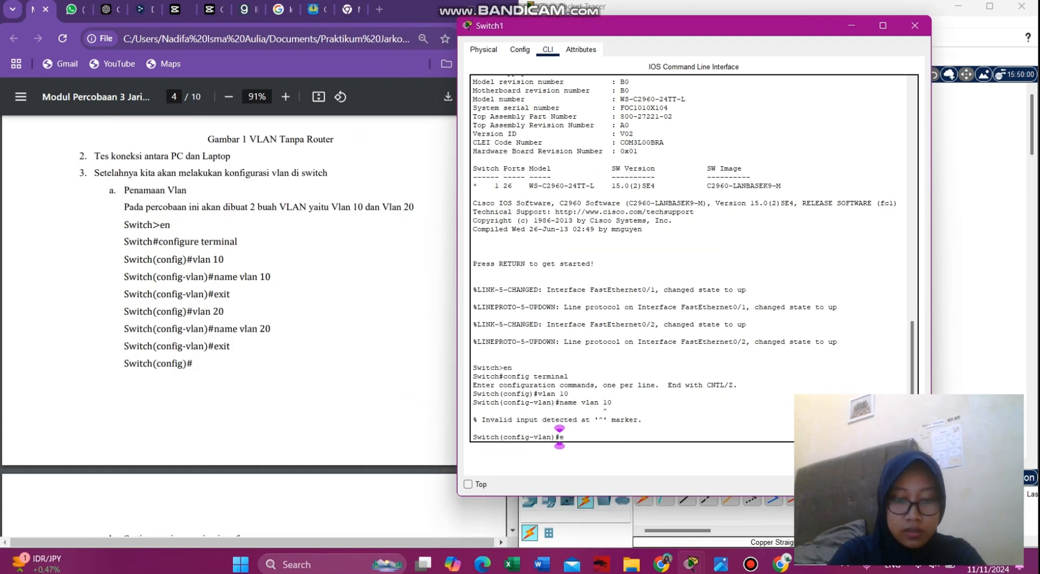
{"action": "type", "text": "xit"}
{"action": "key", "text": "Return"}
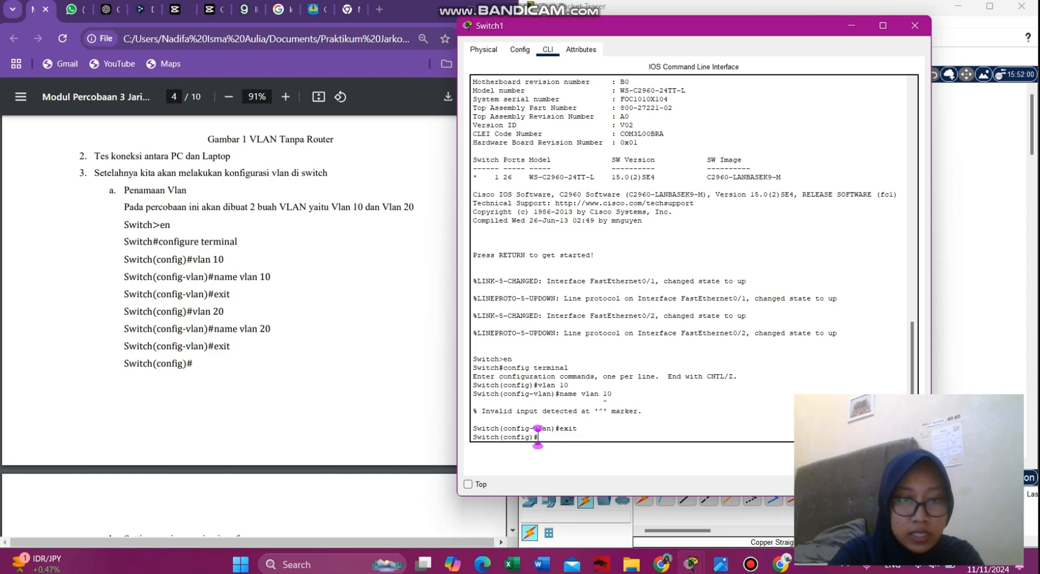
{"action": "type", "text": "vlan 20"}
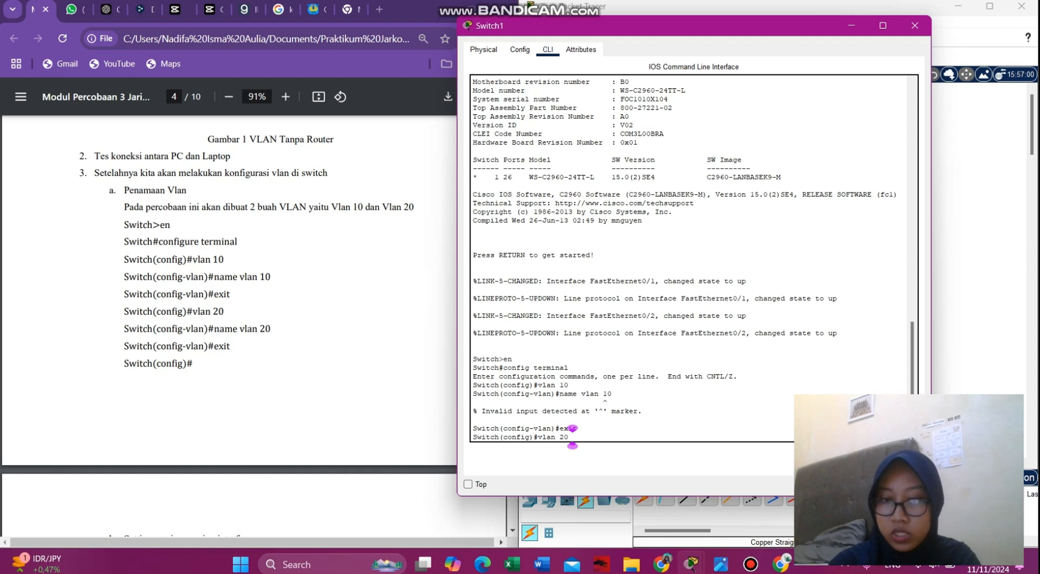
{"action": "key", "text": "Return"}
{"action": "type", "text": "name vlan 20"}
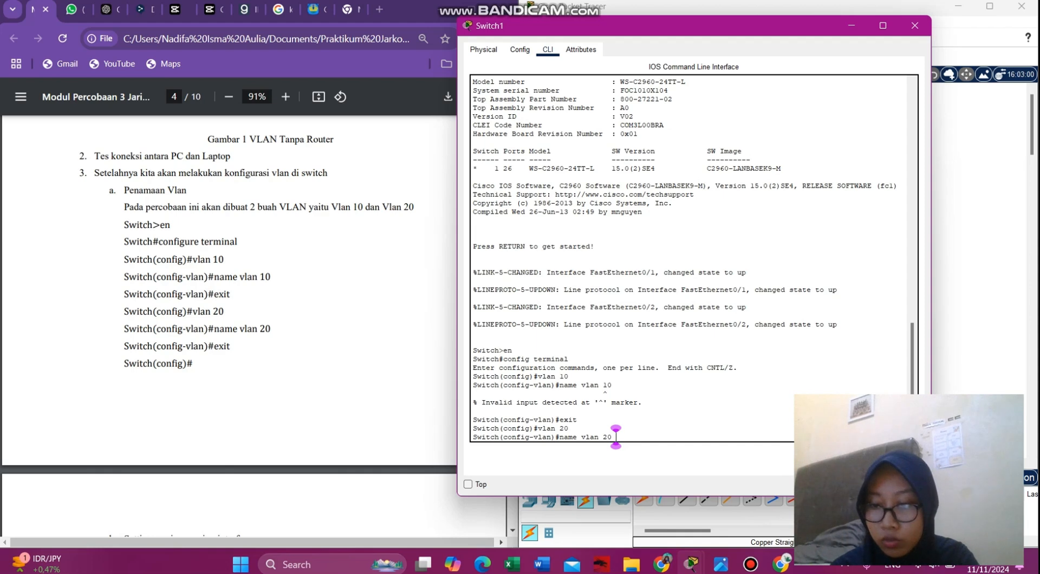
{"action": "key", "text": "Return"}
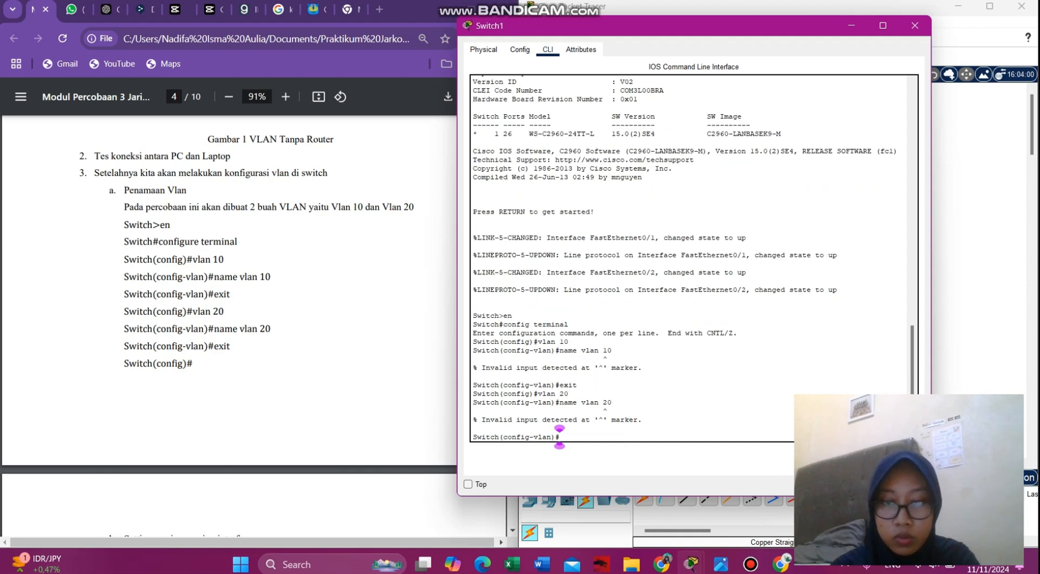
{"action": "type", "text": "exit"}
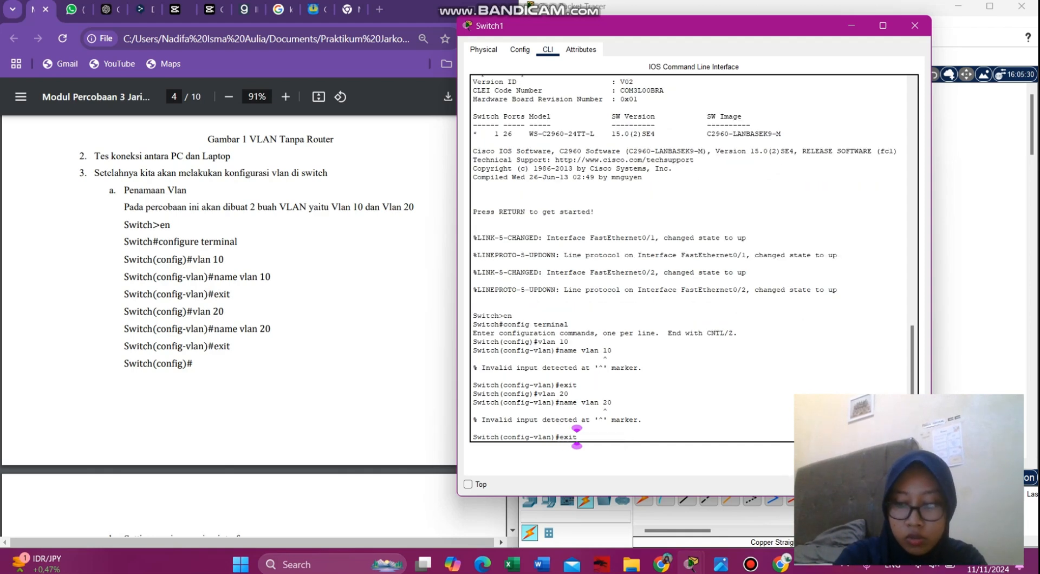
{"action": "key", "text": "Return"}
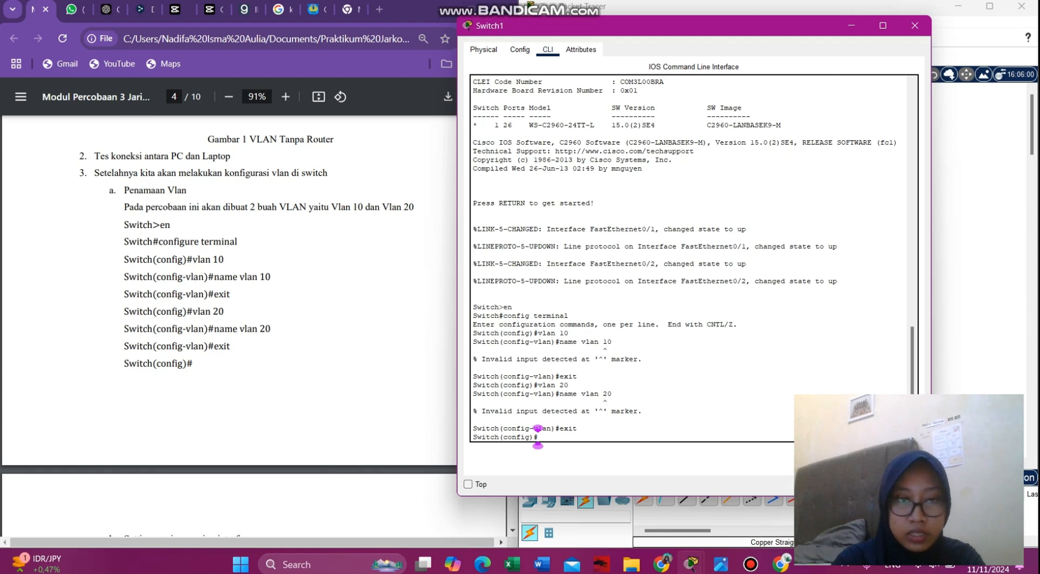
{"action": "scroll", "coordinate": [210, 395], "scroll_direction": "down", "scroll_amount": 2}
{"action": "scroll", "coordinate": [211, 397], "scroll_direction": "down", "scroll_amount": 10}
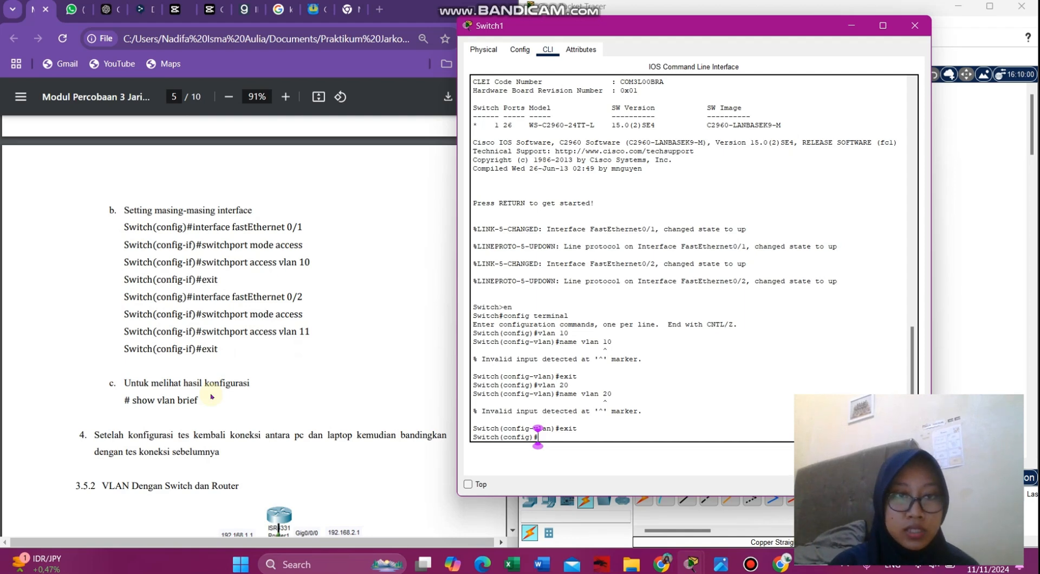
- Configure interface fastEthernet 0/1 with switchport mode access and access VLAN 10, then exit
{"action": "type", "text": "int"}
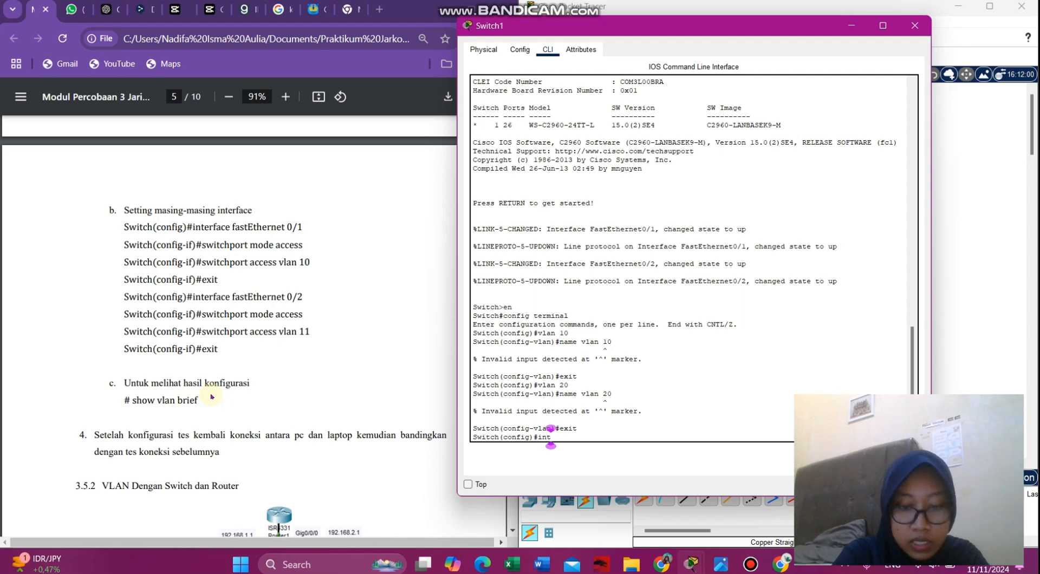
{"action": "type", "text": "ter"}
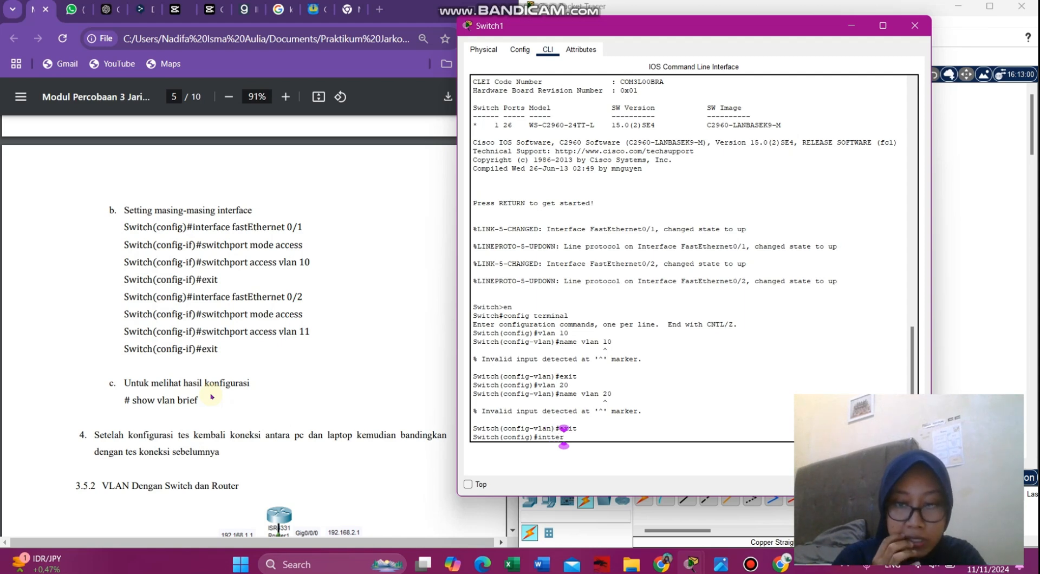
{"action": "key", "text": "BackSpace"}
{"action": "key", "text": "BackSpace"}
{"action": "key", "text": "BackSpace"}
{"action": "key", "text": "BackSpace"}
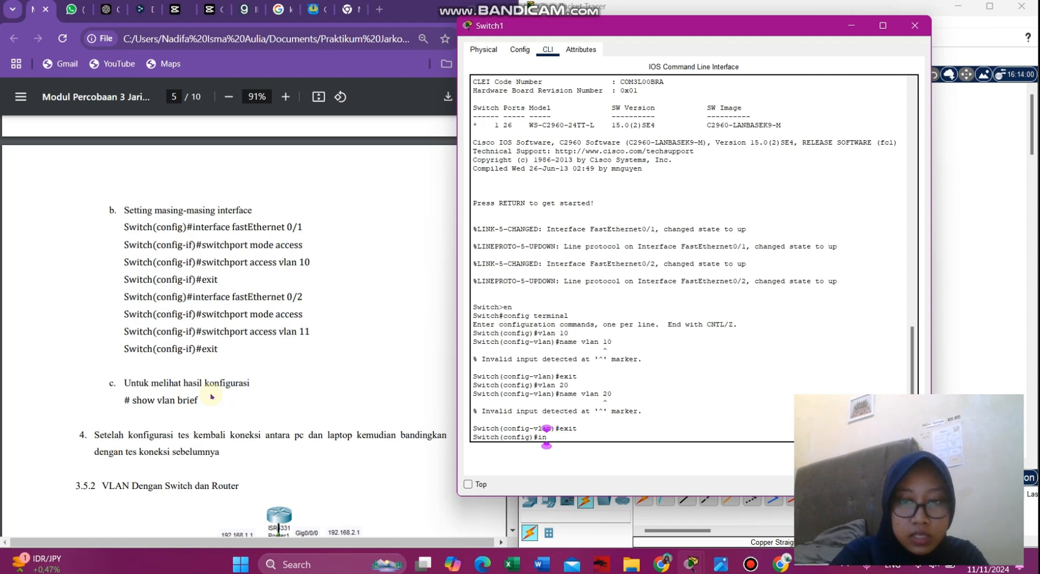
{"action": "type", "text": "ter"}
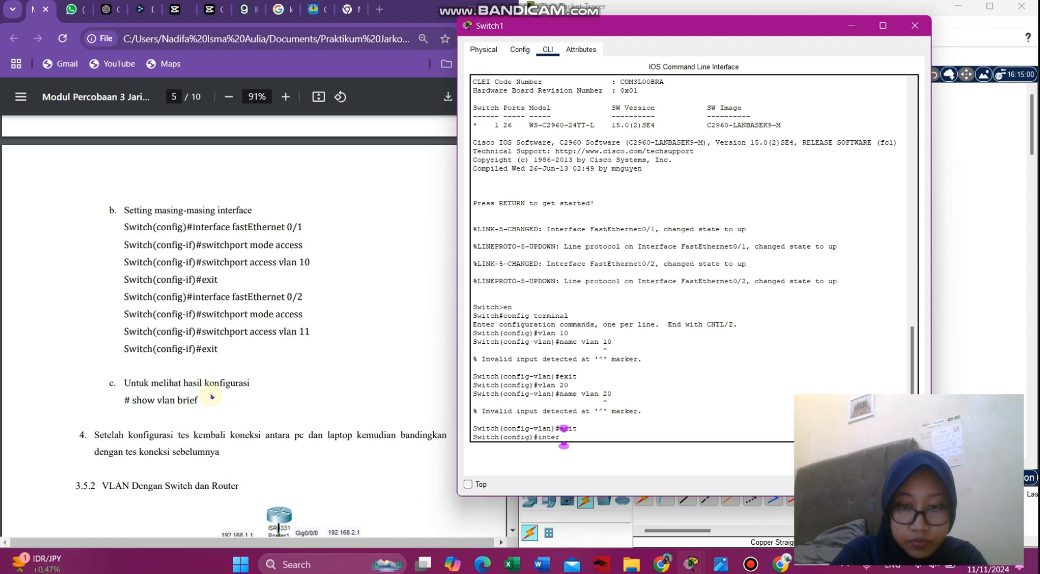
{"action": "type", "text": "face"}
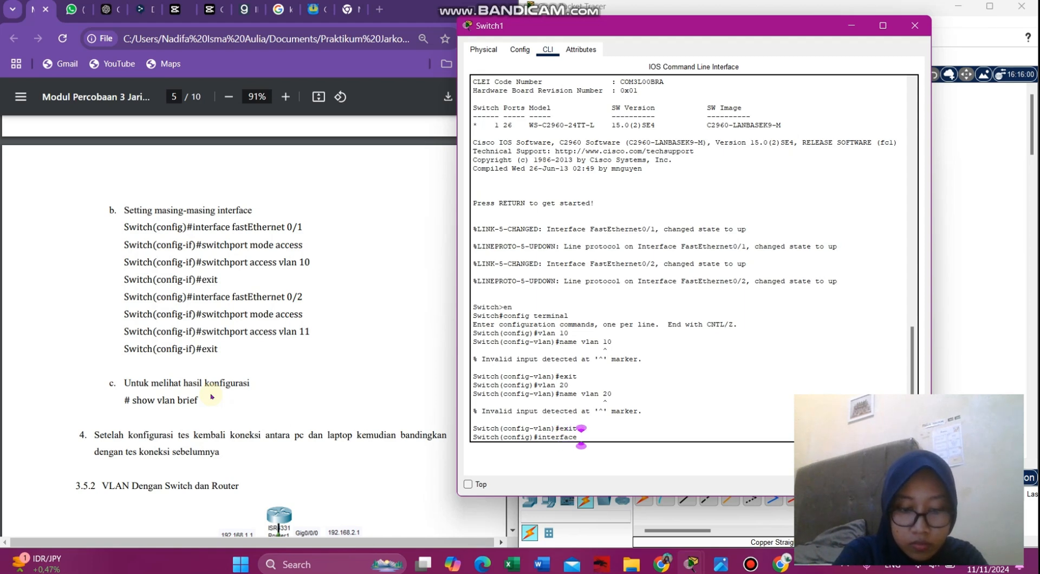
{"action": "type", "text": " fastE"}
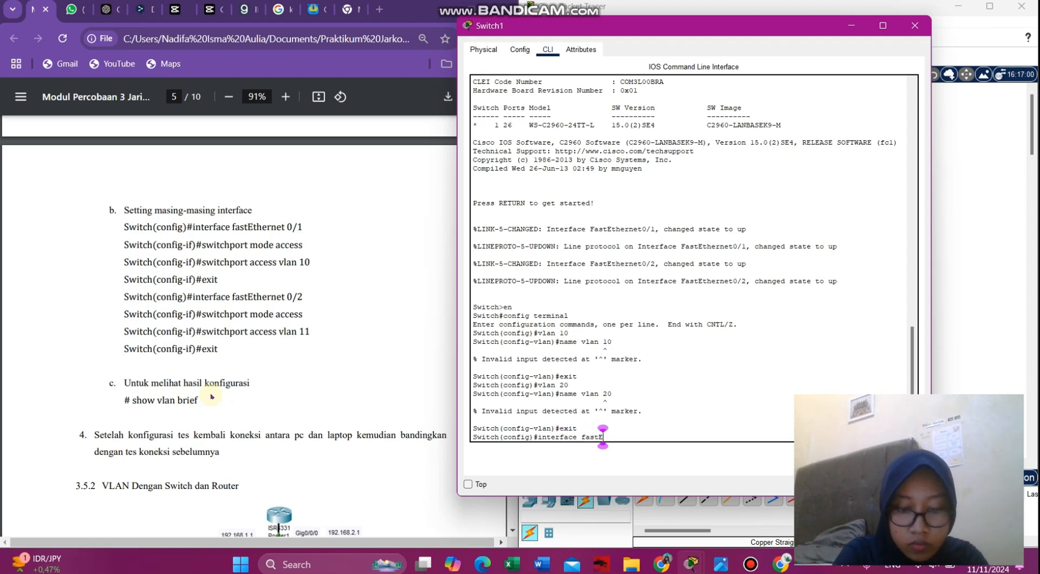
{"action": "type", "text": "thernet"}
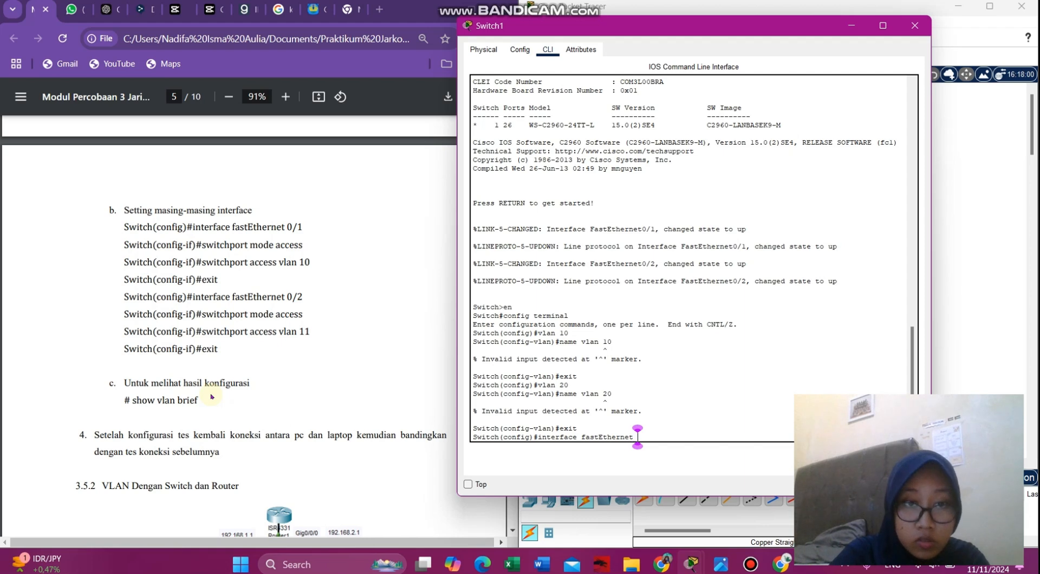
{"action": "type", "text": " 0/1"}
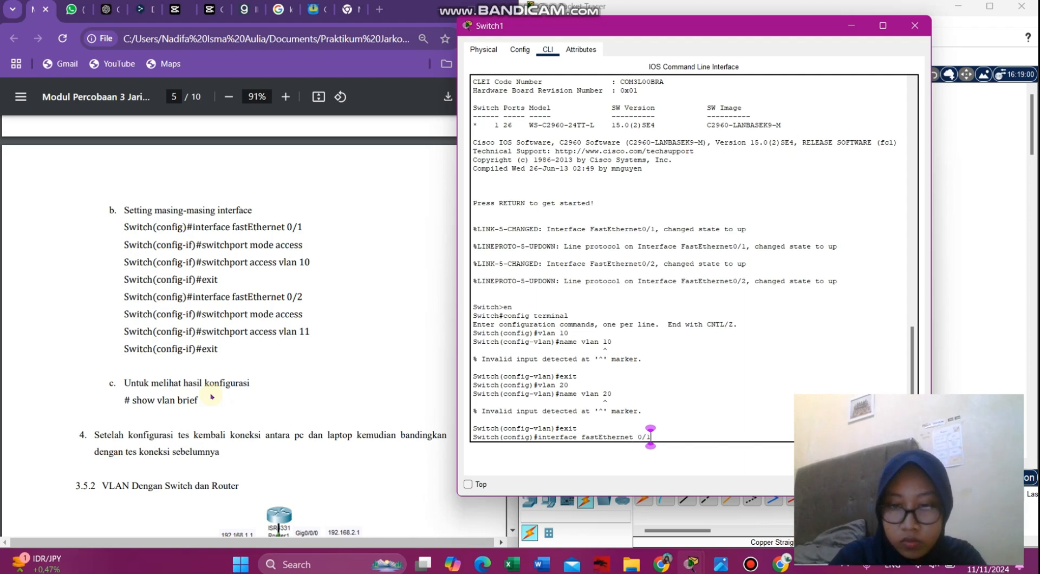
{"action": "key", "text": "Return"}
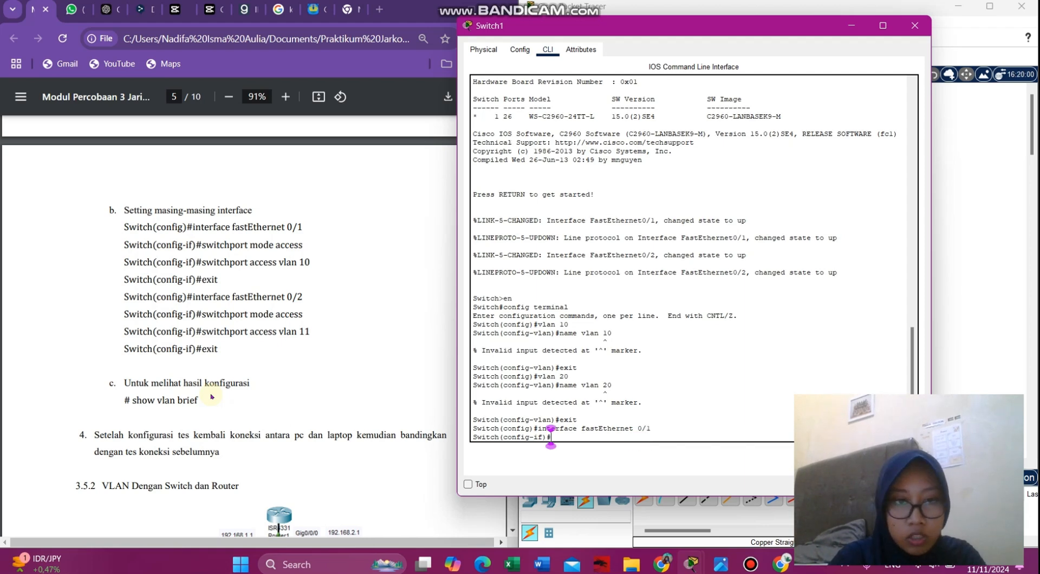
{"action": "type", "text": "swit"}
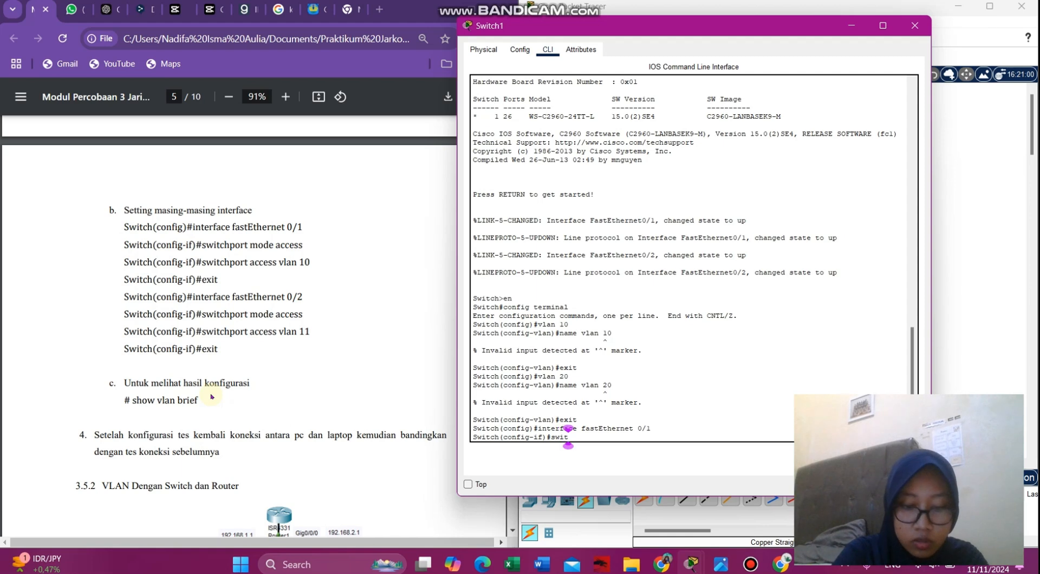
{"action": "type", "text": "chprot"}
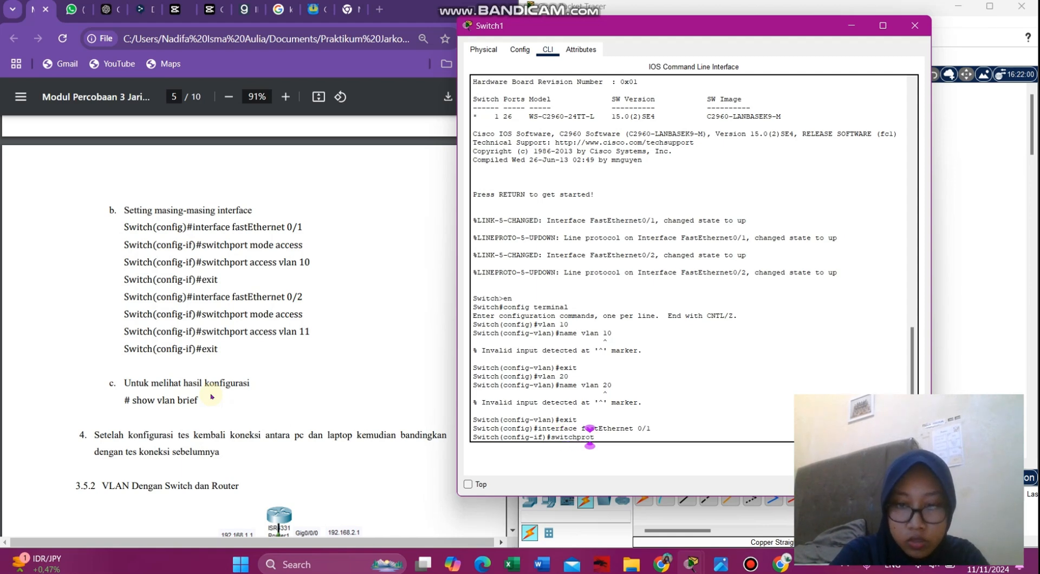
{"action": "key", "text": "BackSpace"}
{"action": "key", "text": "BackSpace"}
{"action": "key", "text": "BackSpace"}
{"action": "key", "text": "BackSpace"}
{"action": "type", "text": "port"}
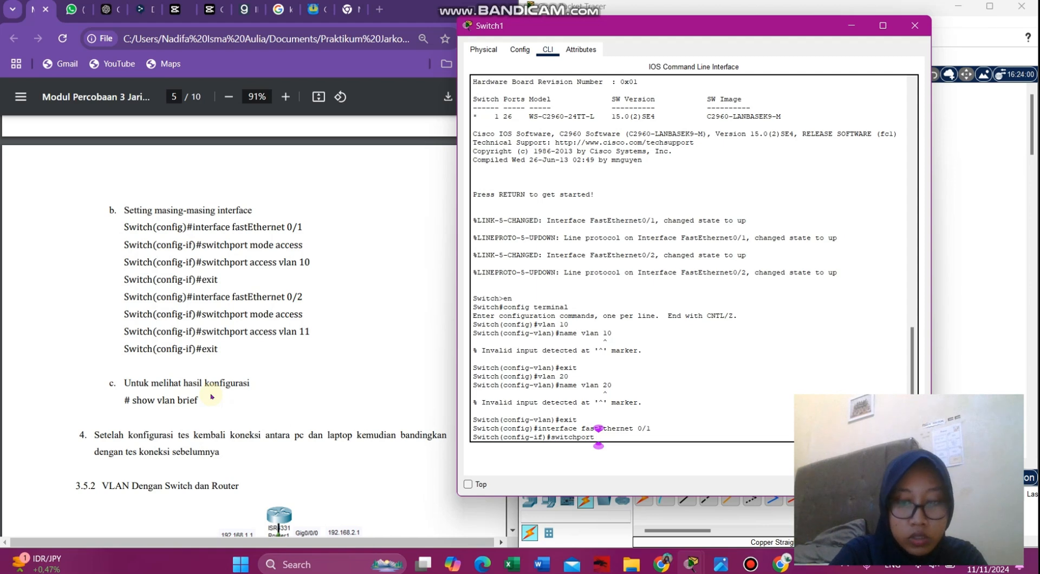
{"action": "type", "text": " mode acce"}
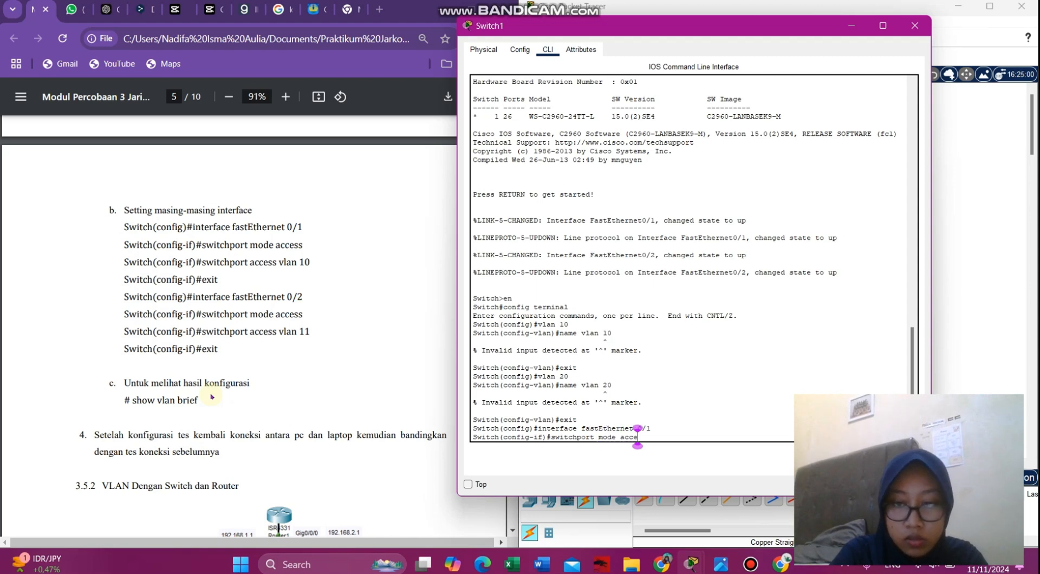
{"action": "type", "text": "ss"}
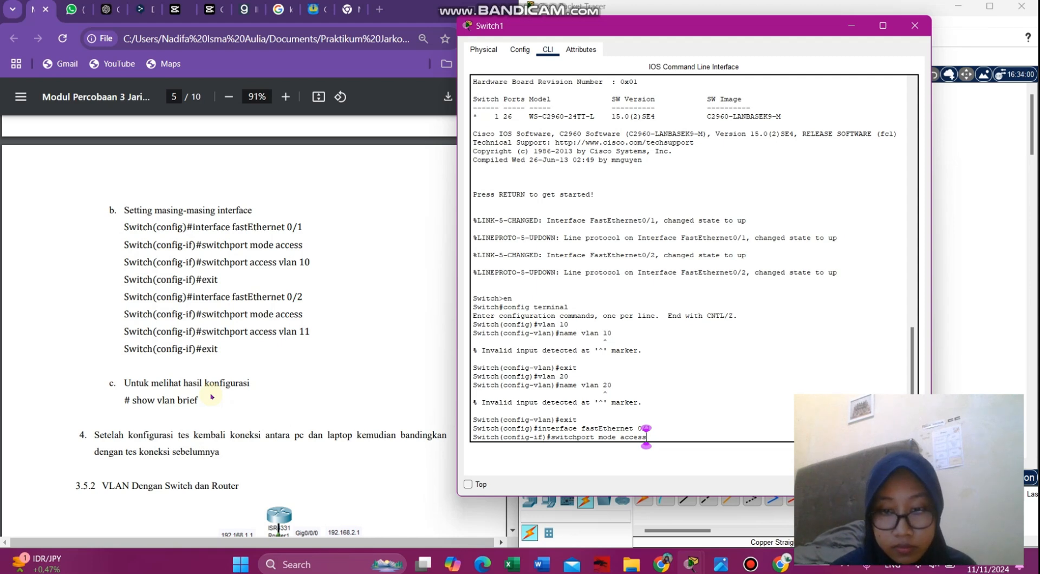
{"action": "key", "text": "Return"}
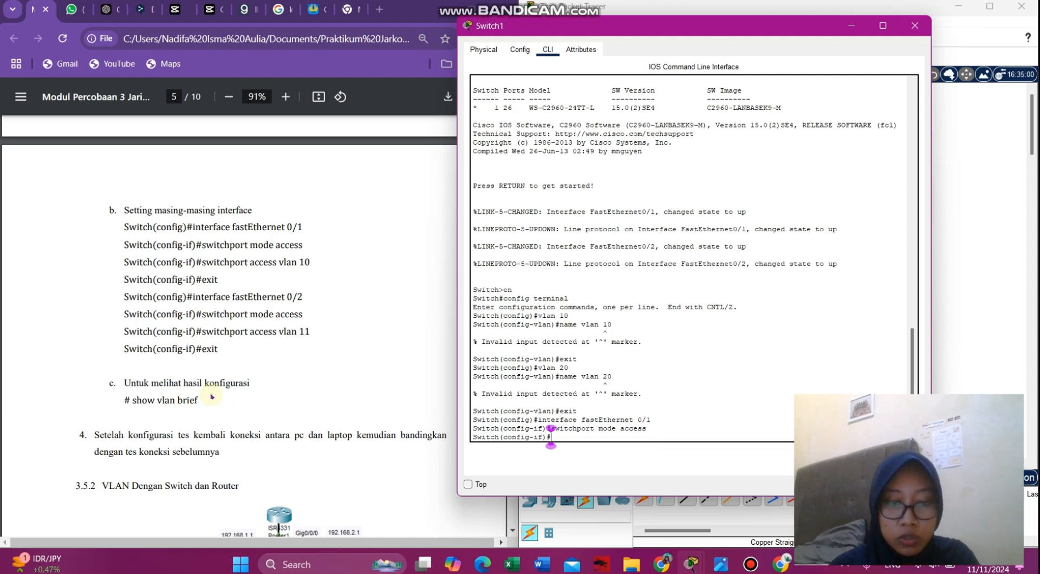
{"action": "type", "text": "switchpr"}
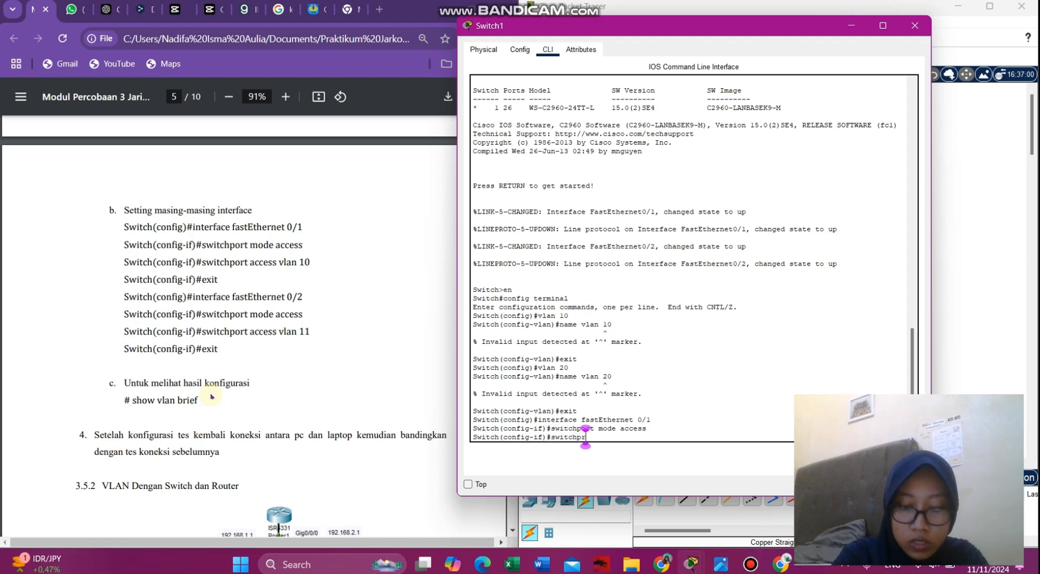
{"action": "type", "text": "ort ac"}
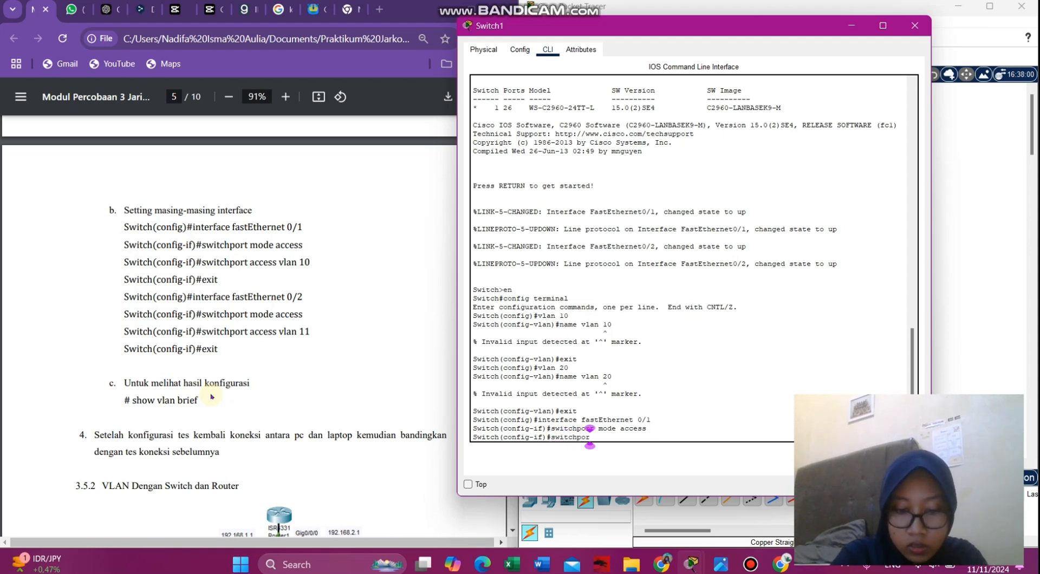
{"action": "type", "text": "ces"}
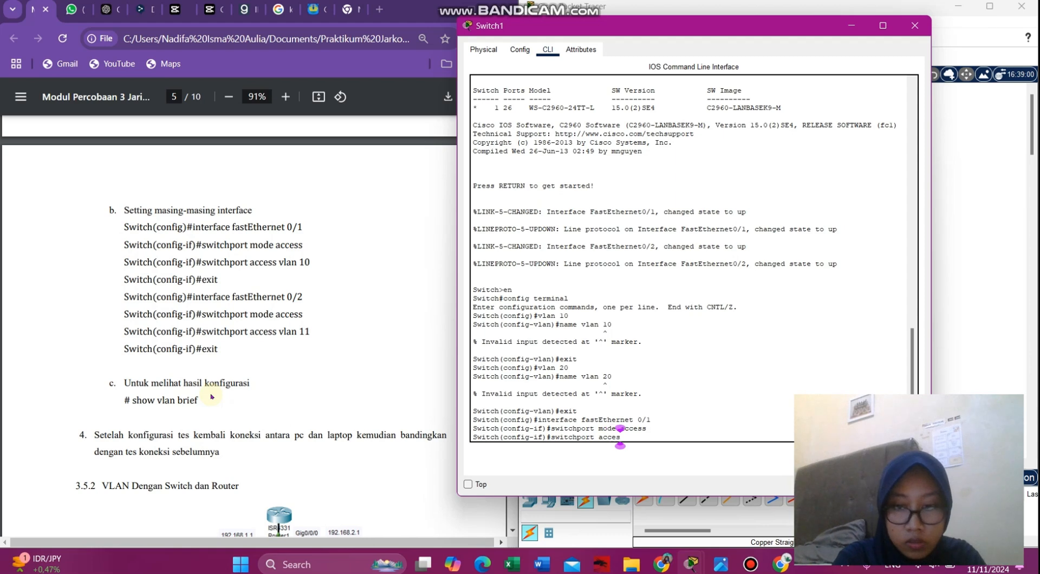
{"action": "type", "text": "s vlan"}
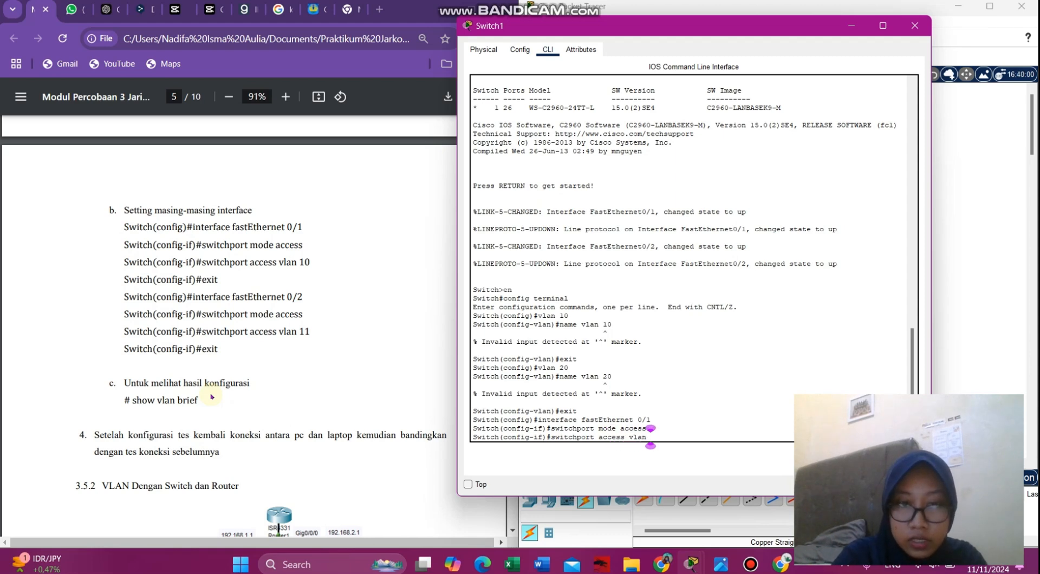
{"action": "type", "text": " 10"}
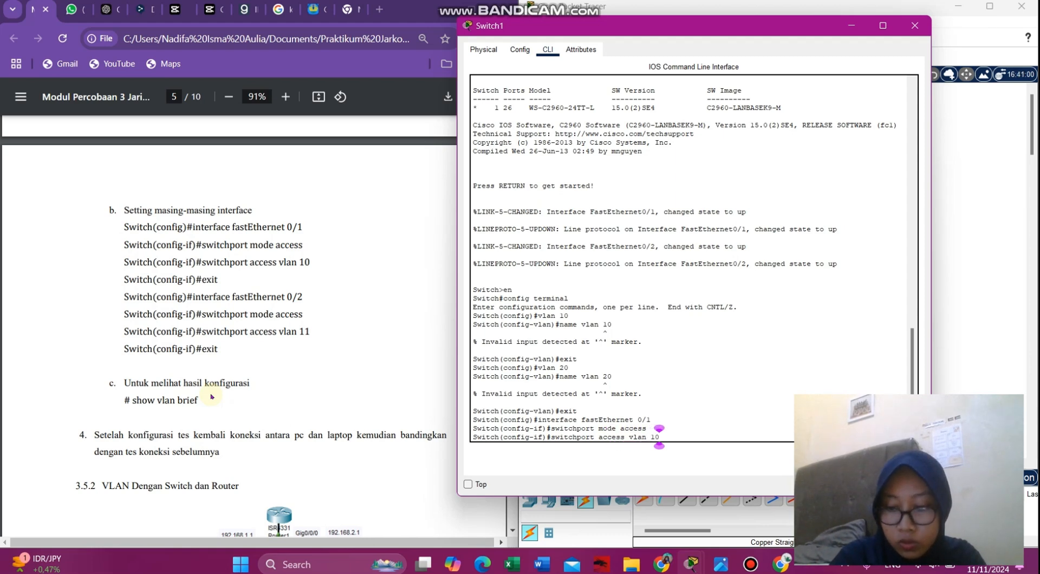
{"action": "key", "text": "Return"}
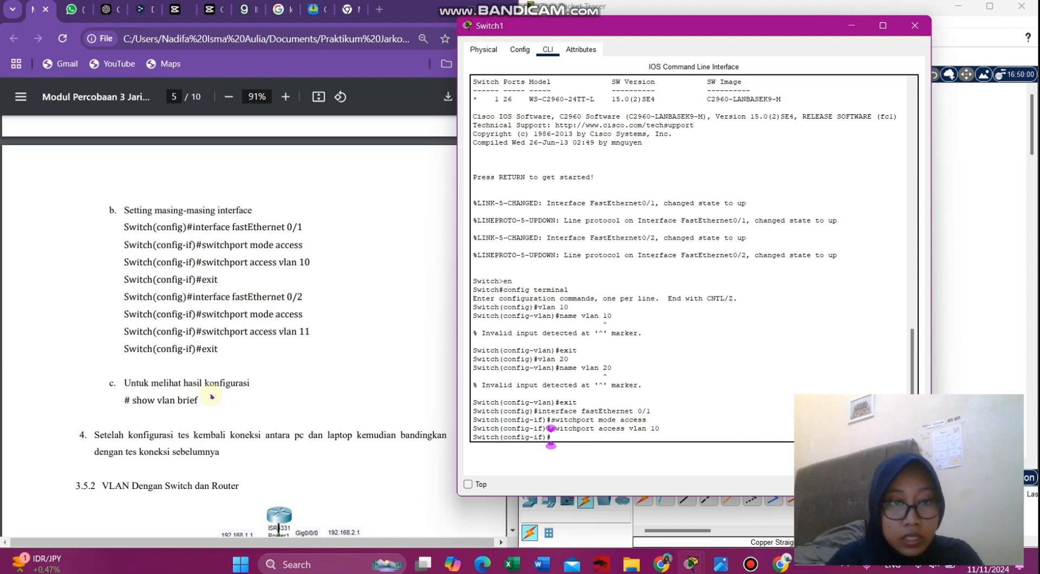
{"action": "type", "text": "exit"}
{"action": "key", "text": "Return"}
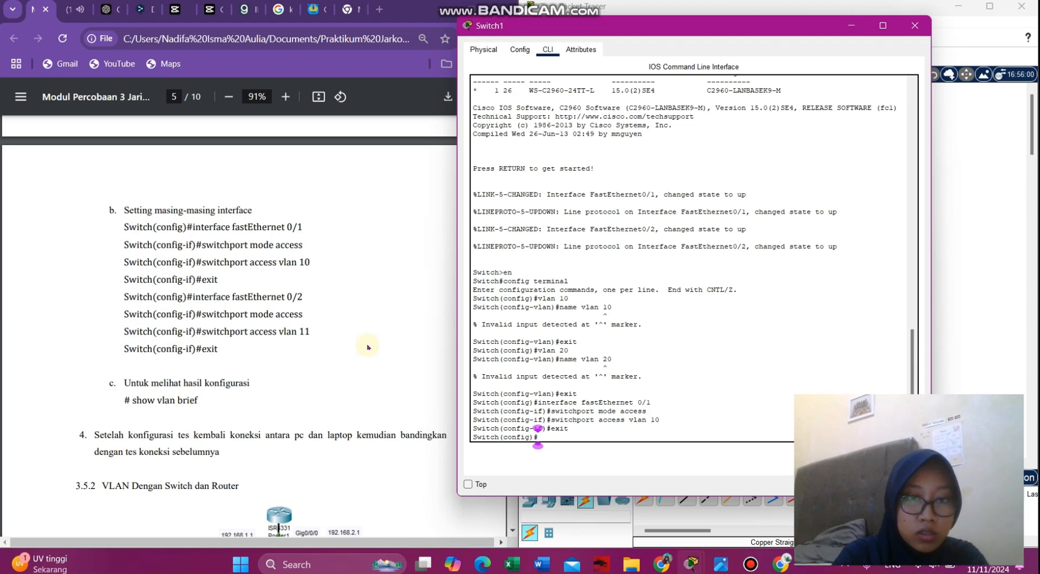
- Make Switch1's FastEthernet 0/2 an access port in VLAN 11, then exit back to global configuration
{"action": "type", "text": "interf"}
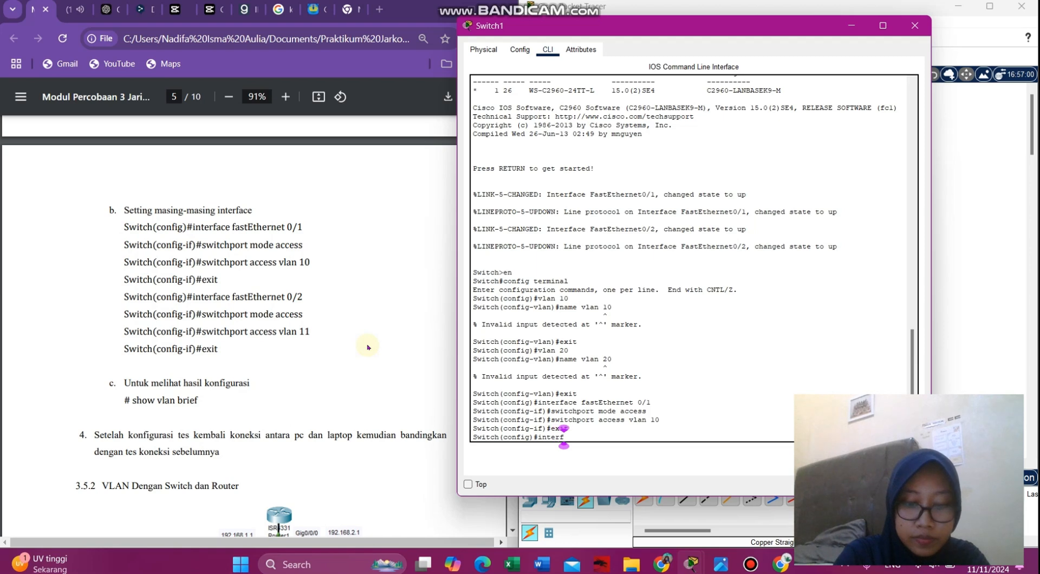
{"action": "type", "text": "ace "}
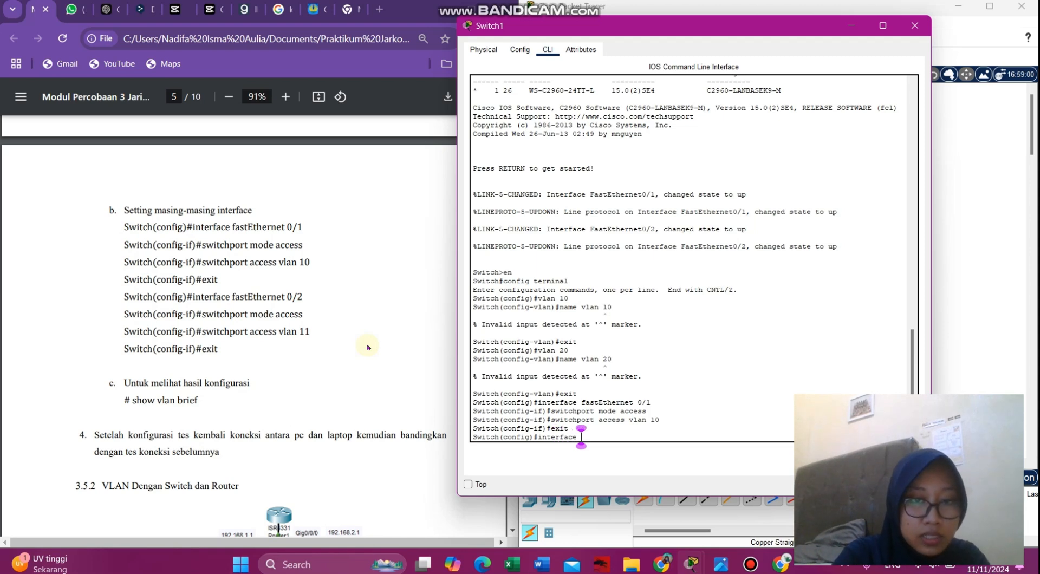
{"action": "type", "text": "fastEthernet"}
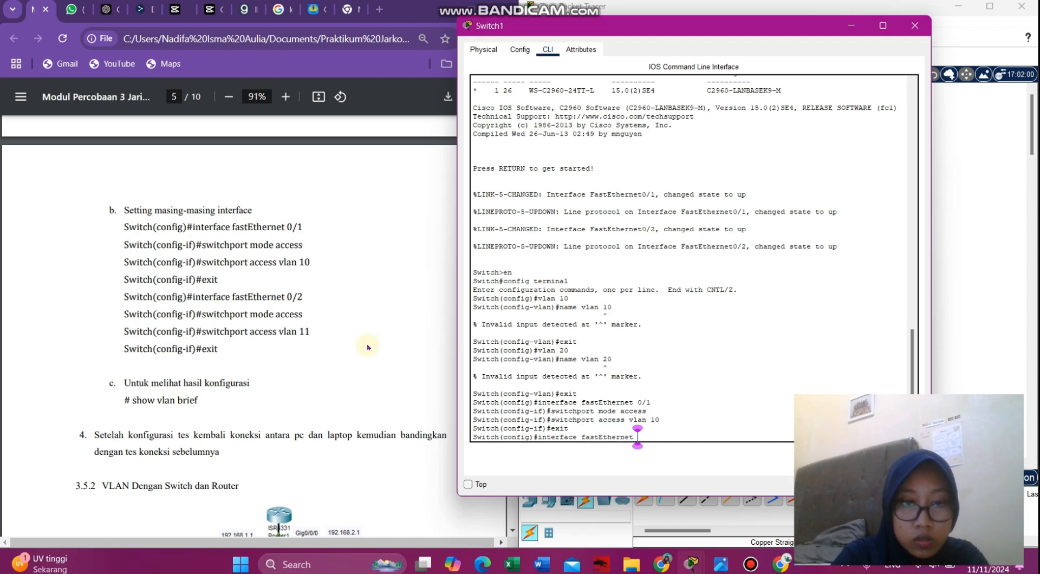
{"action": "type", "text": " 0/2"}
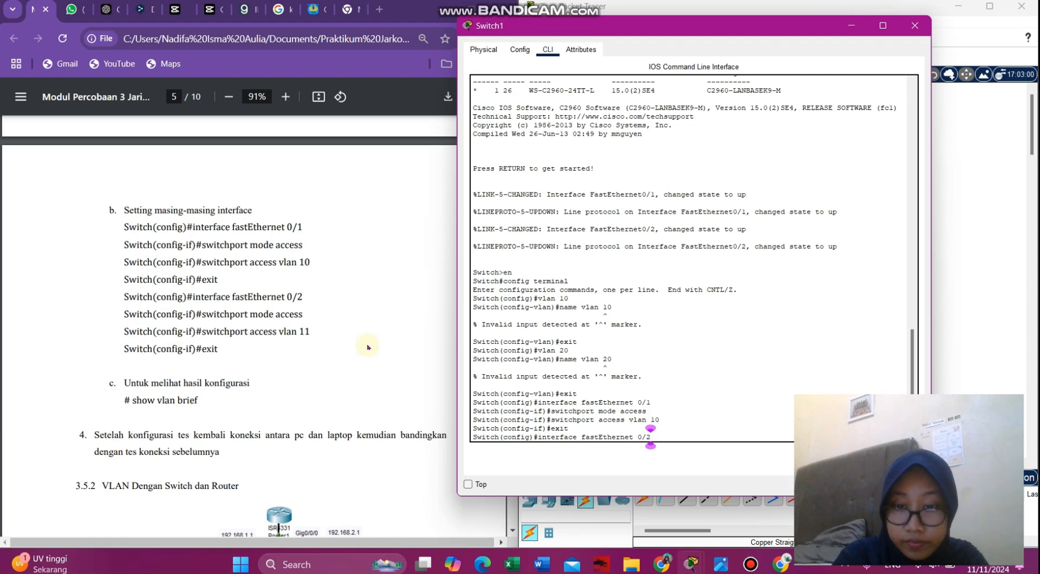
{"action": "key", "text": "Return"}
{"action": "type", "text": "switc"}
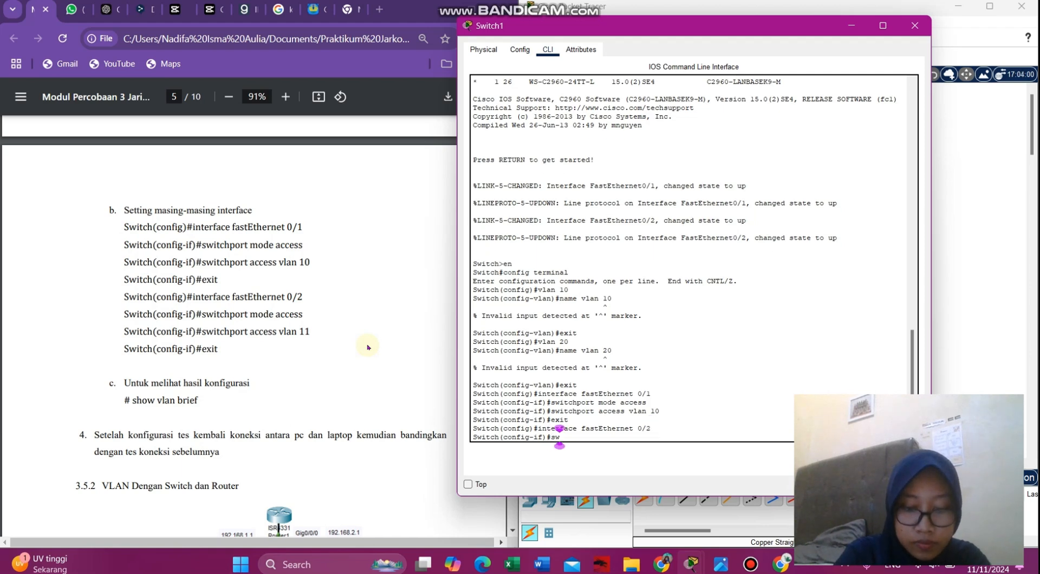
{"action": "type", "text": "hpo"}
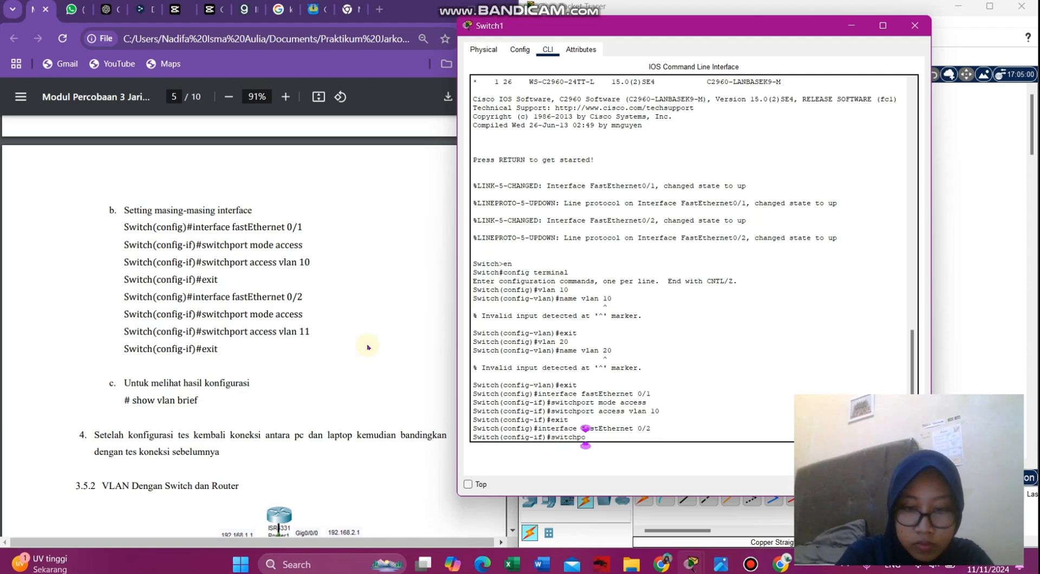
{"action": "type", "text": "rt mode acc"}
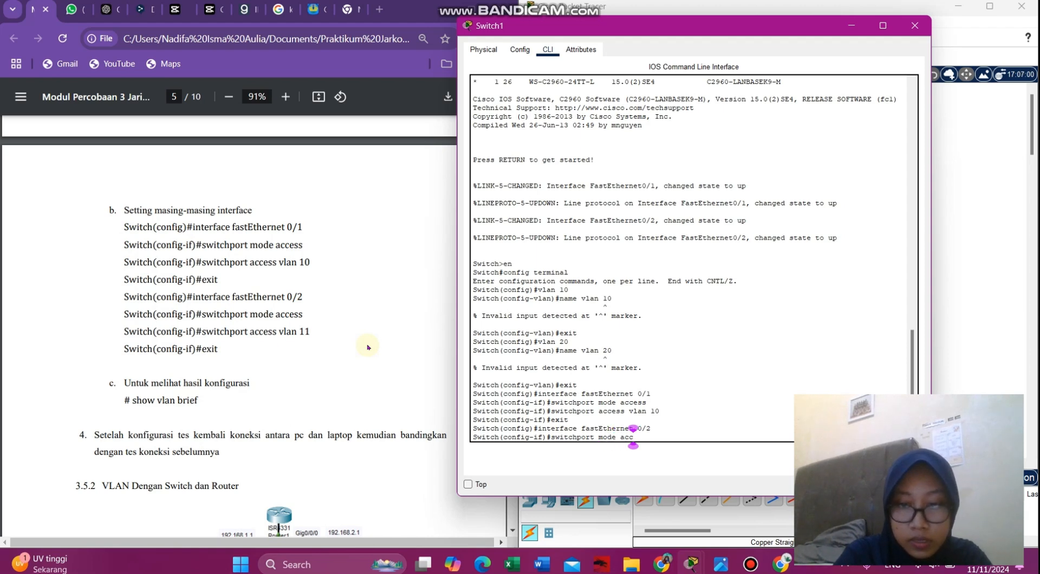
{"action": "type", "text": "ess"}
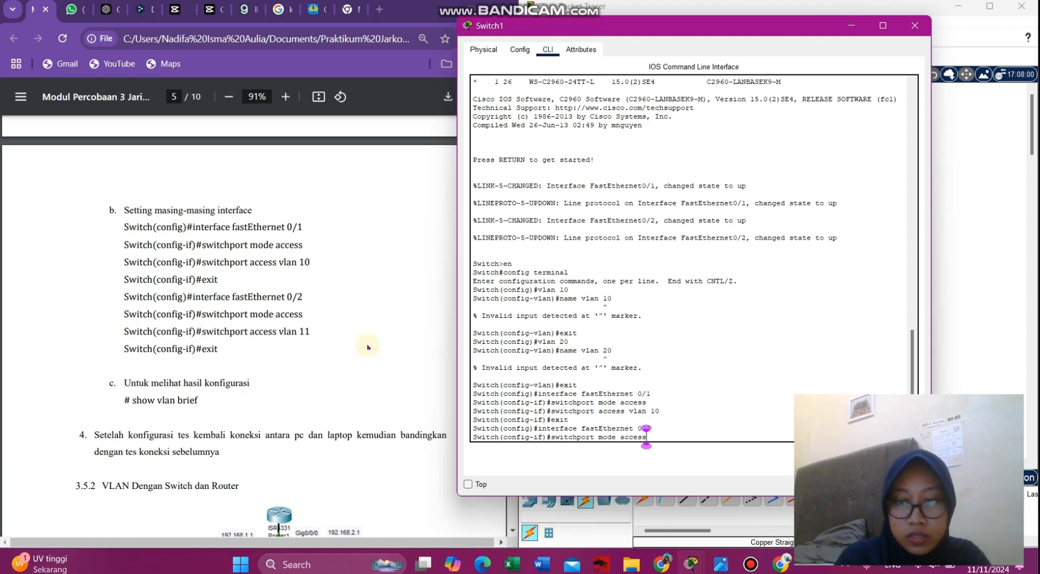
{"action": "key", "text": "Return"}
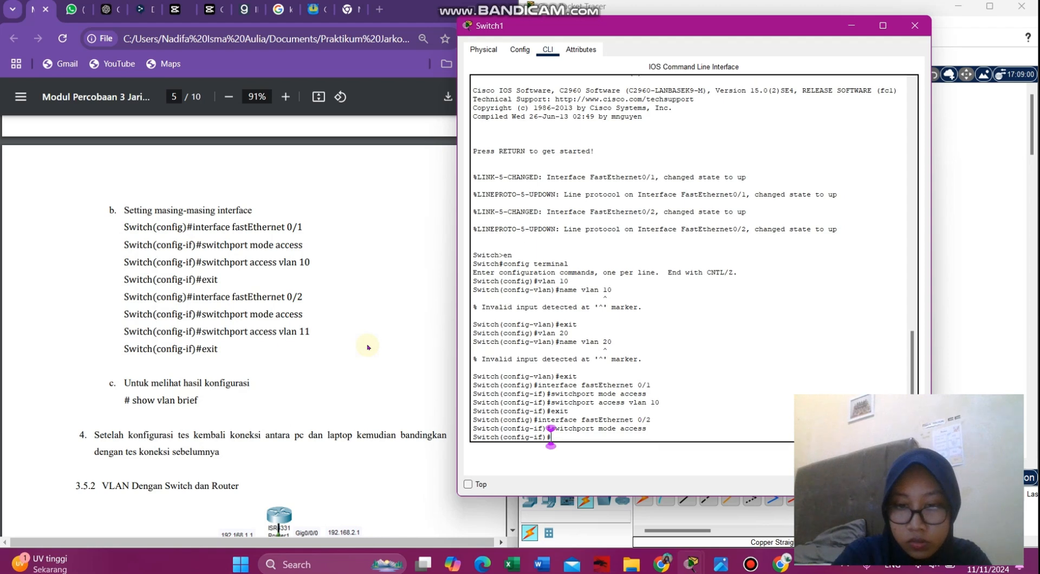
{"action": "type", "text": "swi"}
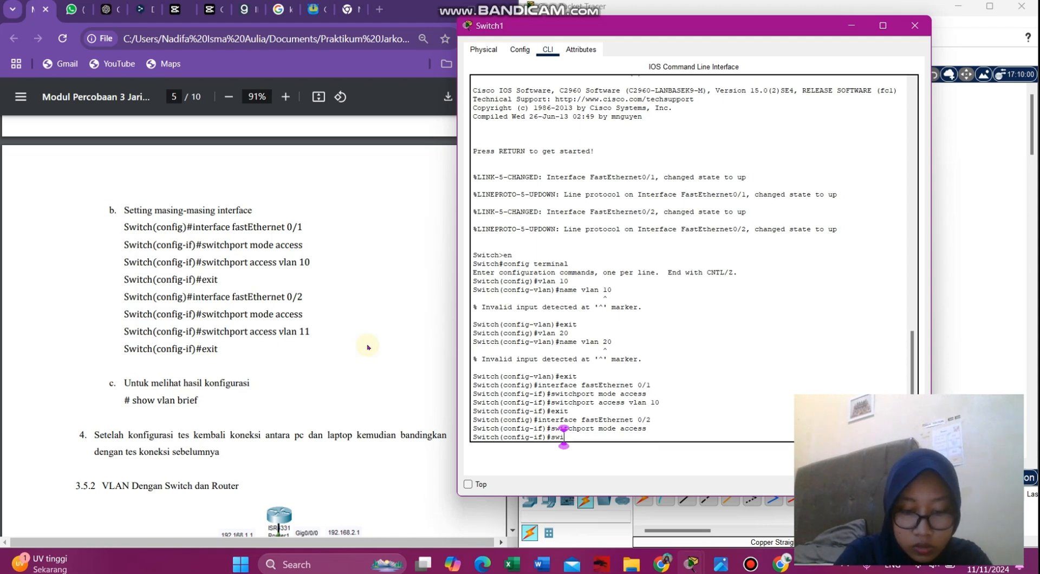
{"action": "type", "text": "tchport"}
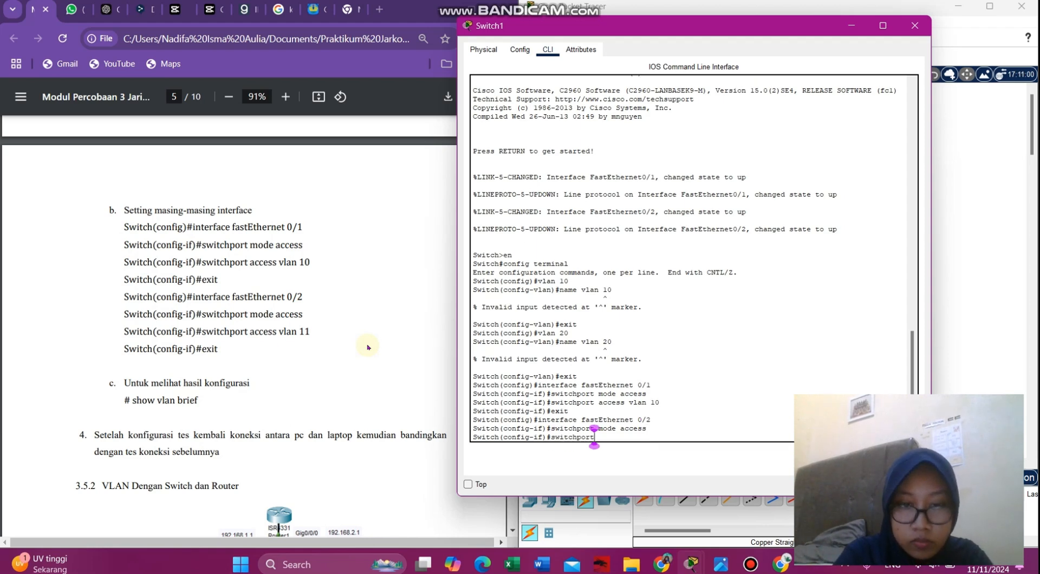
{"action": "type", "text": " access"}
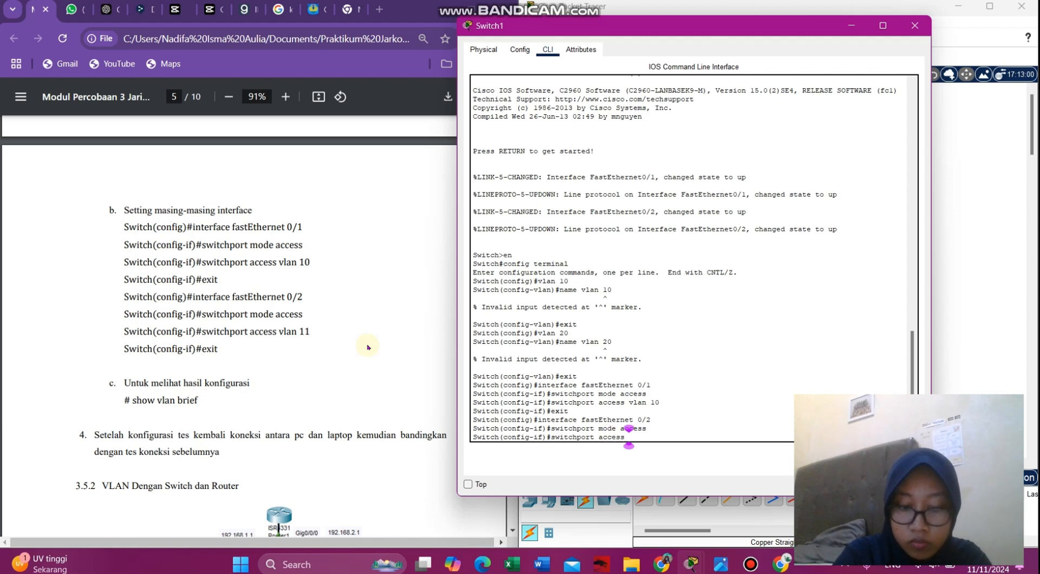
{"action": "type", "text": " vlan 11"}
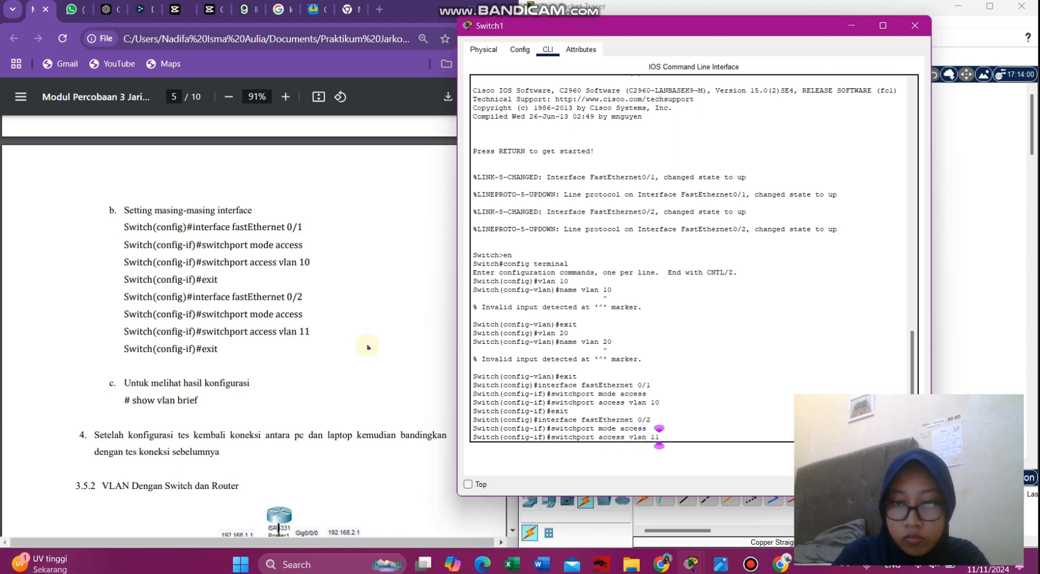
{"action": "key", "text": "Return"}
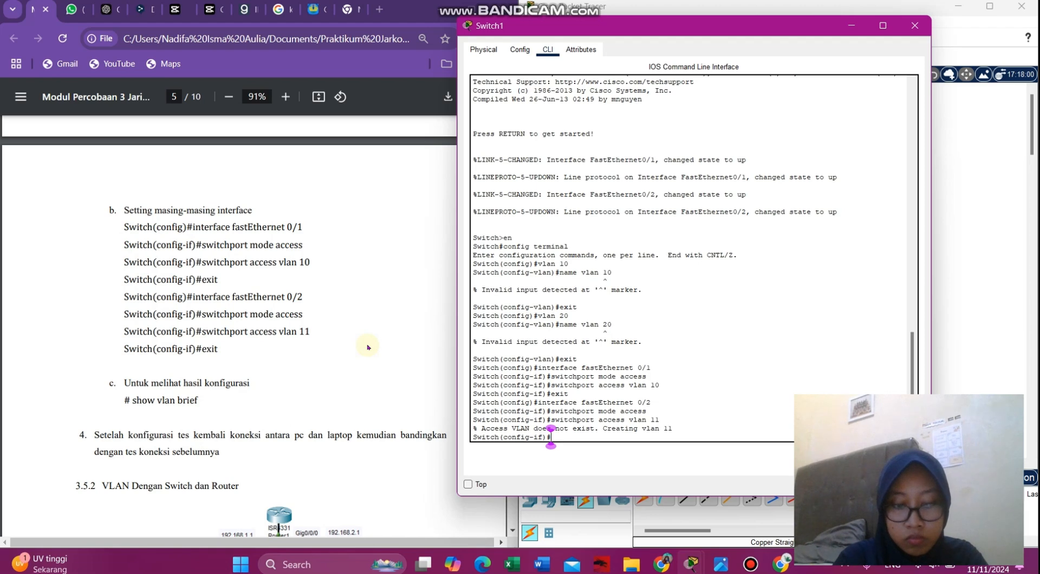
{"action": "type", "text": "exit"}
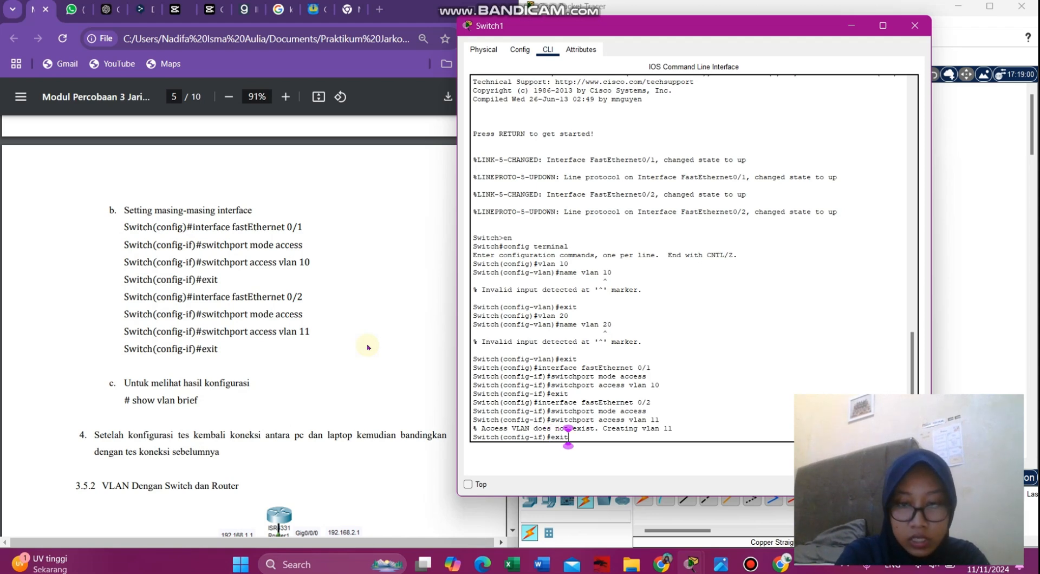
{"action": "key", "text": "Return"}
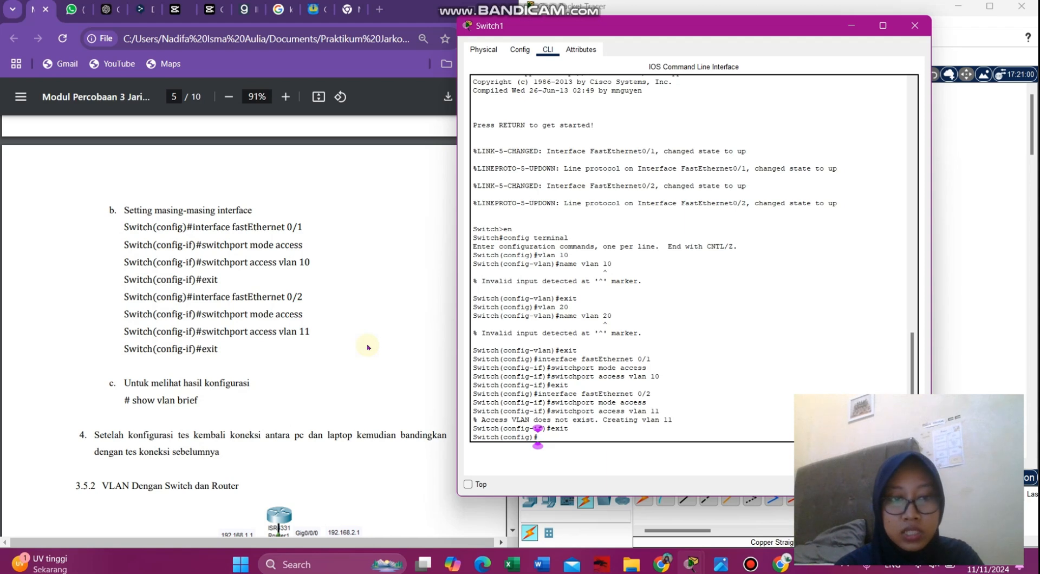
- After show vlan brief fails in config mode, leave configuration and end the console session
{"action": "type", "text": "show"}
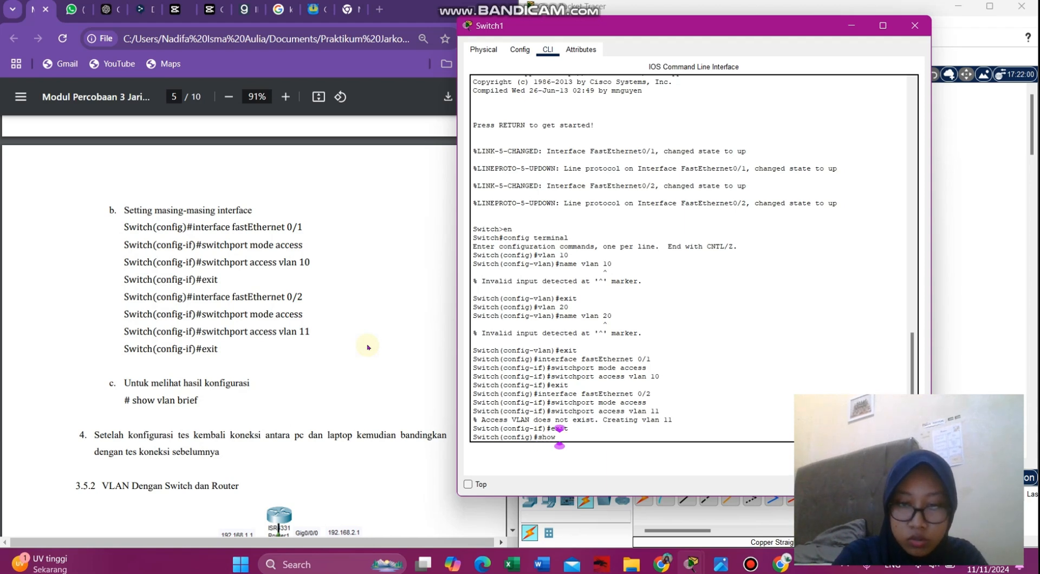
{"action": "type", "text": " vlan br"}
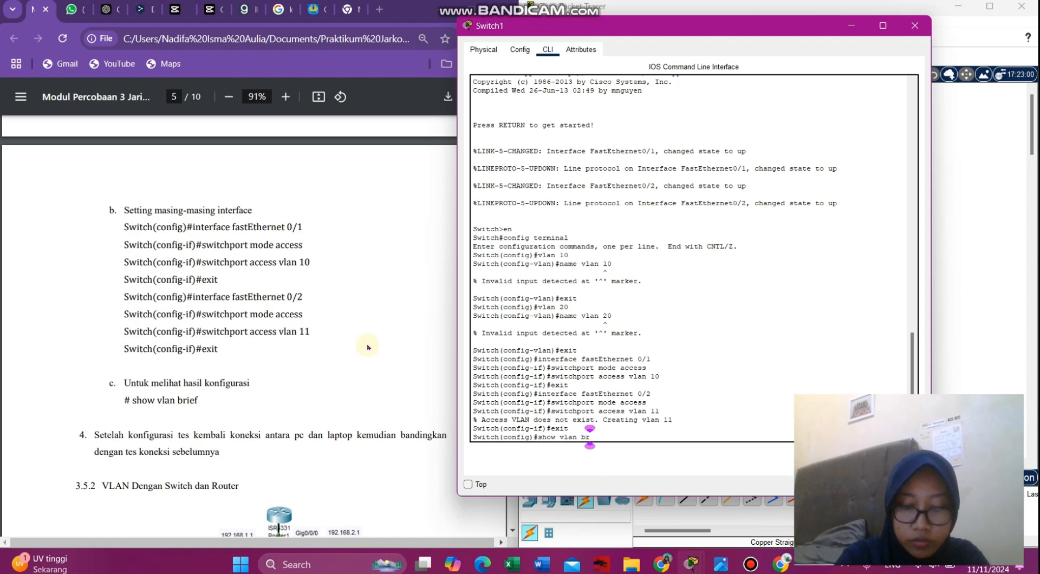
{"action": "type", "text": "ief"}
{"action": "key", "text": "Return"}
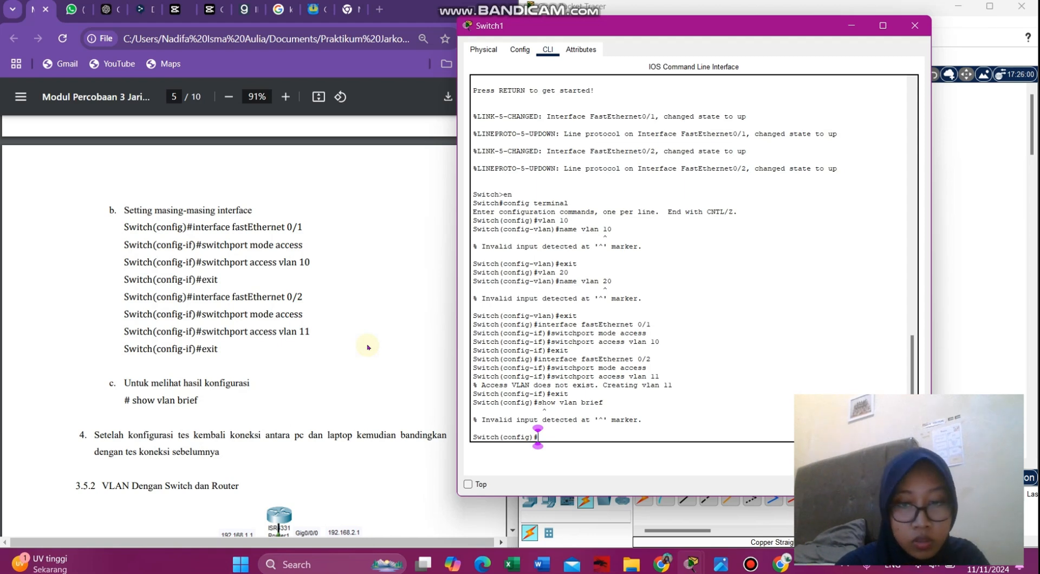
{"action": "type", "text": "exit"}
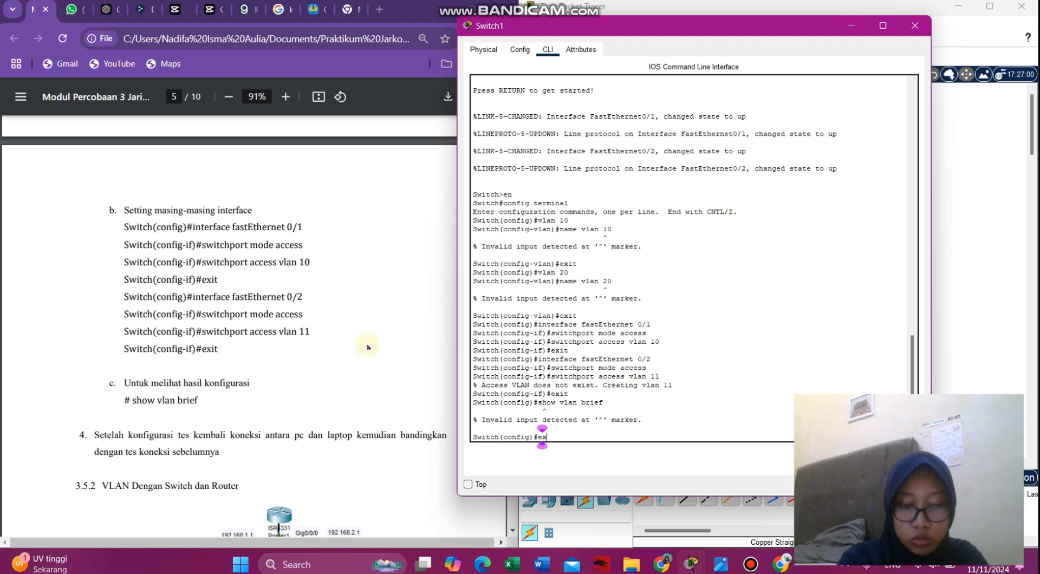
{"action": "key", "text": "Return"}
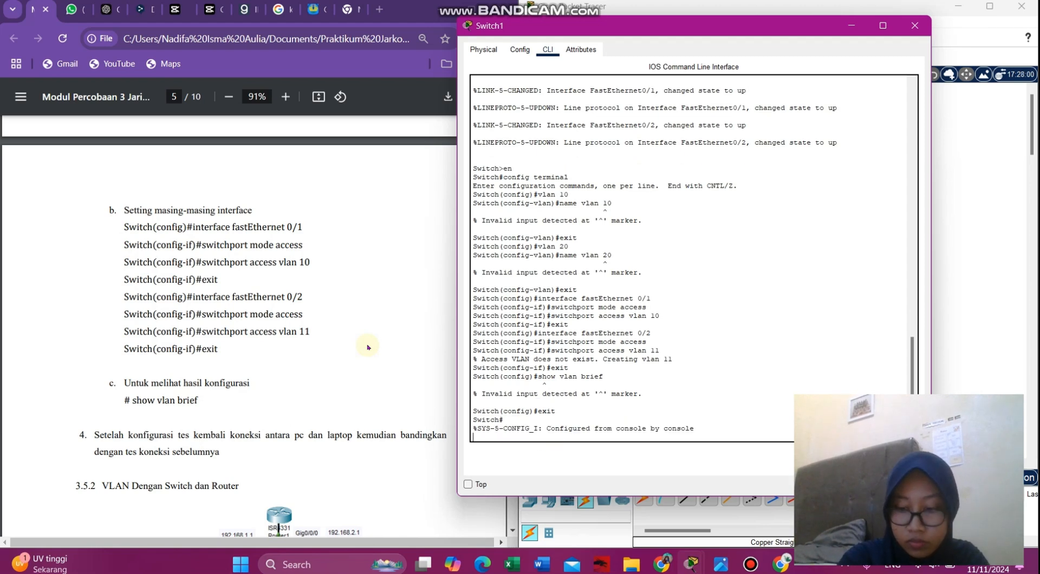
{"action": "key", "text": "Return"}
{"action": "type", "text": "exit"}
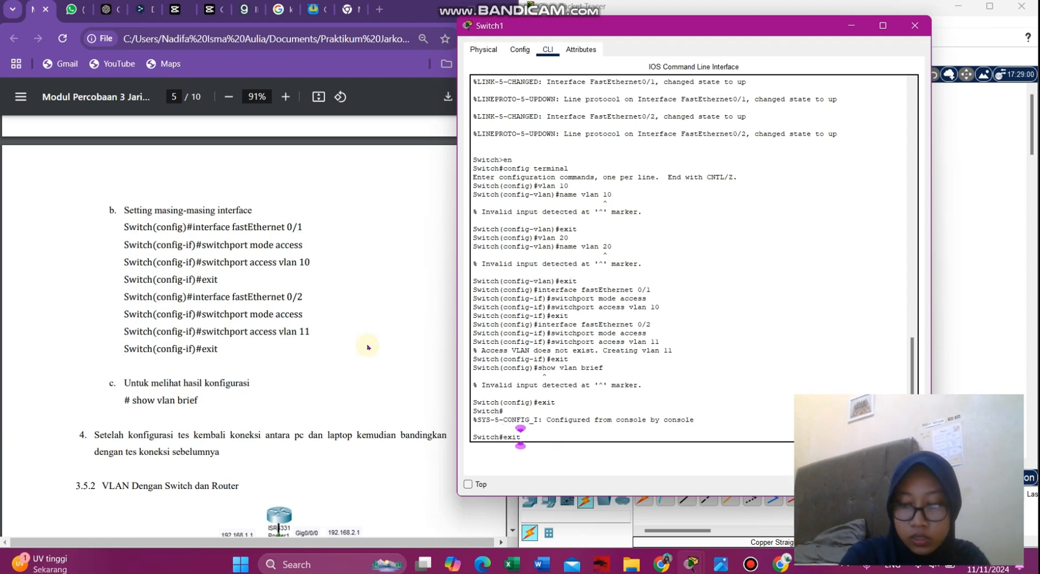
{"action": "key", "text": "Return"}
{"action": "key", "text": "Return"}
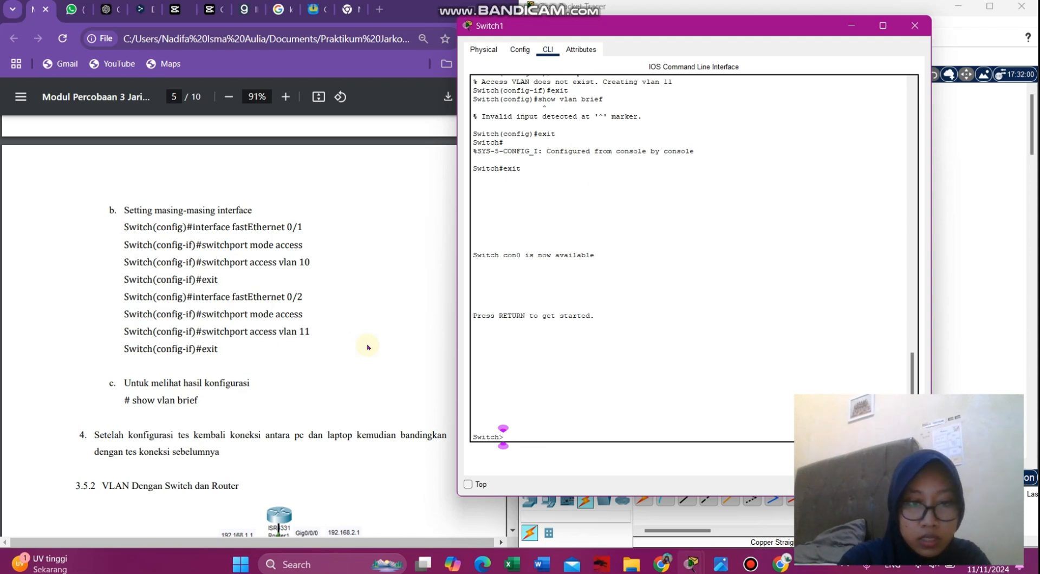
- Enter privileged mode with en and run show vlan brief on Switch1
{"action": "type", "text": "en"}
{"action": "key", "text": "Return"}
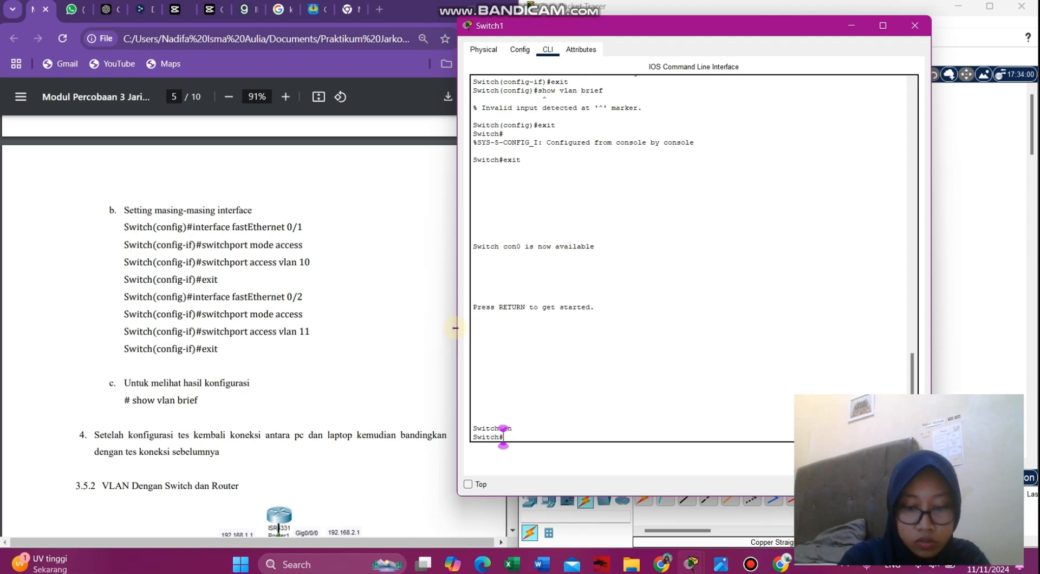
{"action": "type", "text": "show vlan brief"}
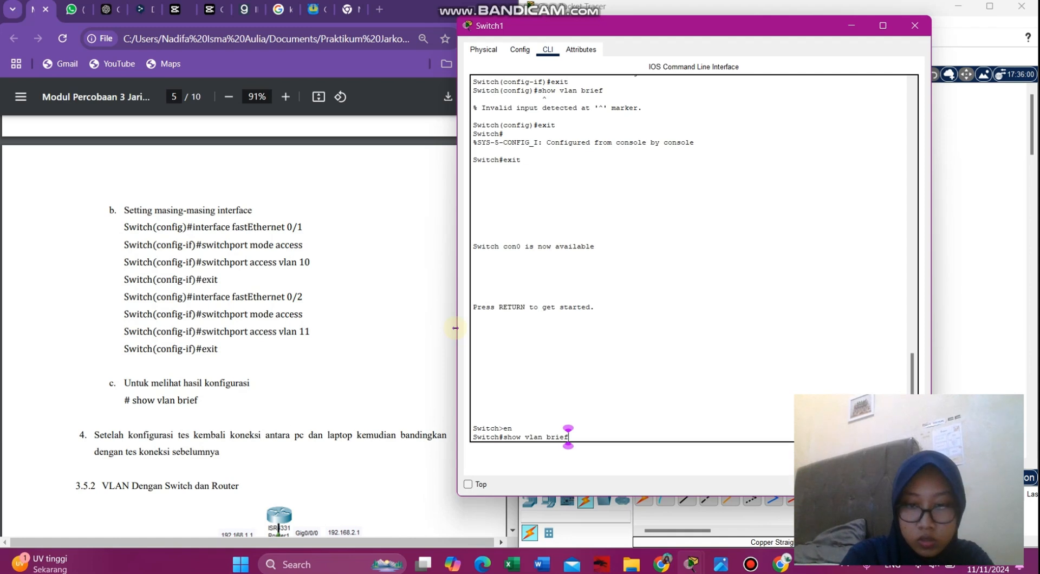
{"action": "key", "text": "Return"}
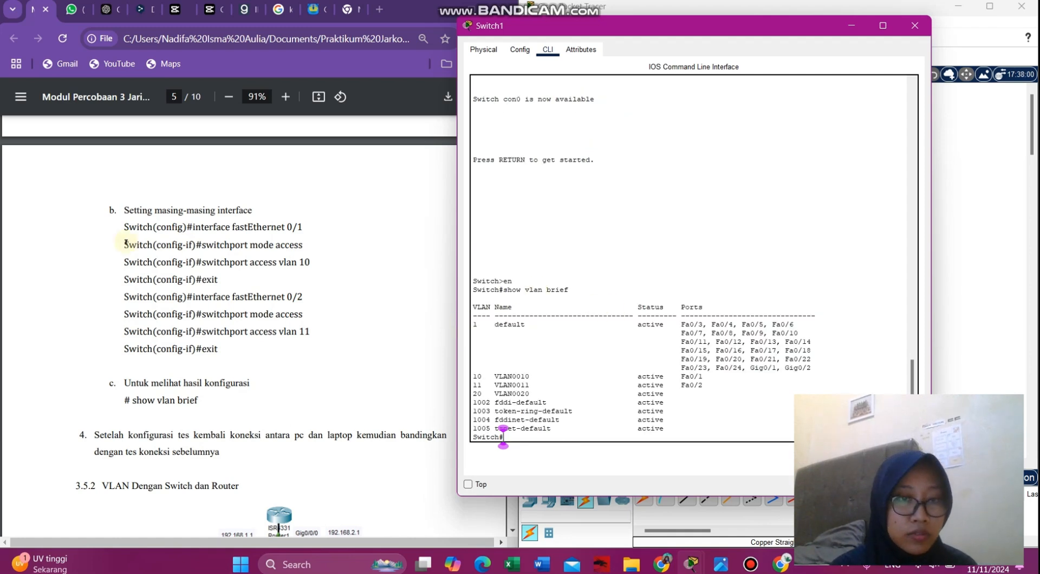
- Scroll the lab module to section 3.5.2 and briefly view the reference topology photo
{"action": "scroll", "coordinate": [126, 242], "scroll_direction": "up", "scroll_amount": 10}
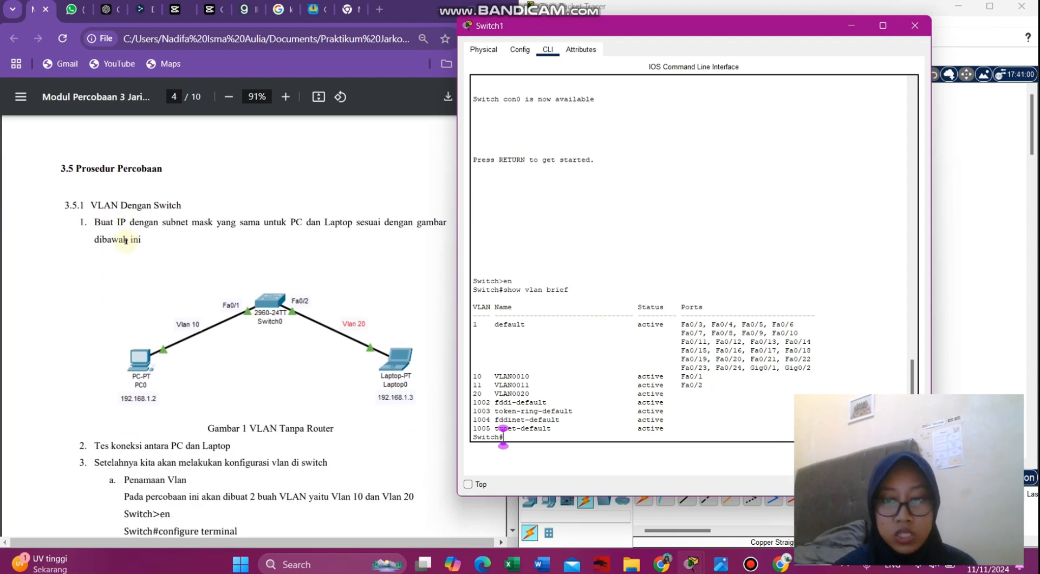
{"action": "left_click_drag", "start_coordinate": [604, 29], "coordinate": [197, 79]}
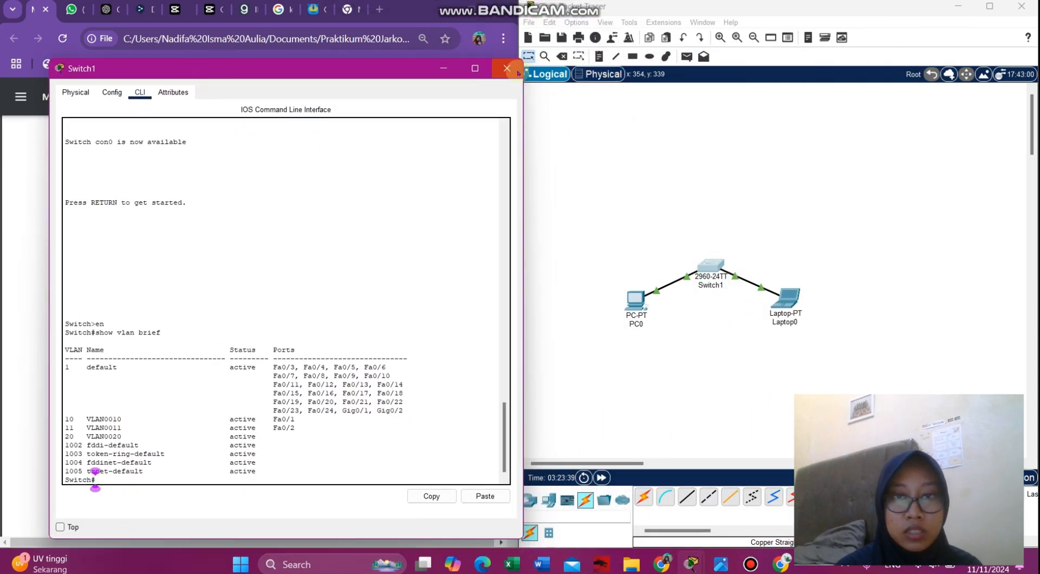
{"action": "key", "text": "alt+Tab"}
{"action": "scroll", "coordinate": [226, 301], "scroll_direction": "down", "scroll_amount": 10}
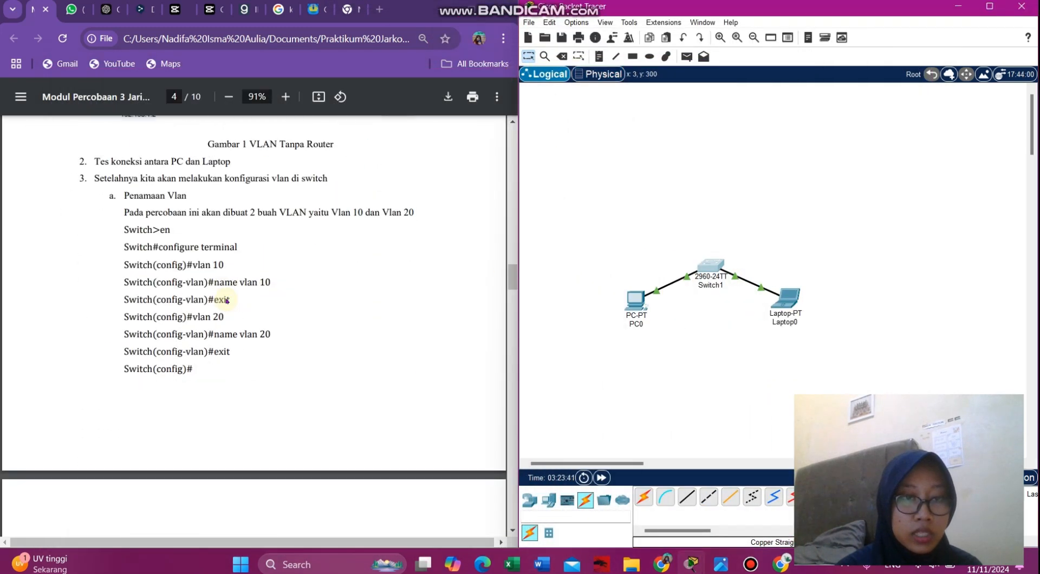
{"action": "scroll", "coordinate": [226, 301], "scroll_direction": "down", "scroll_amount": 6}
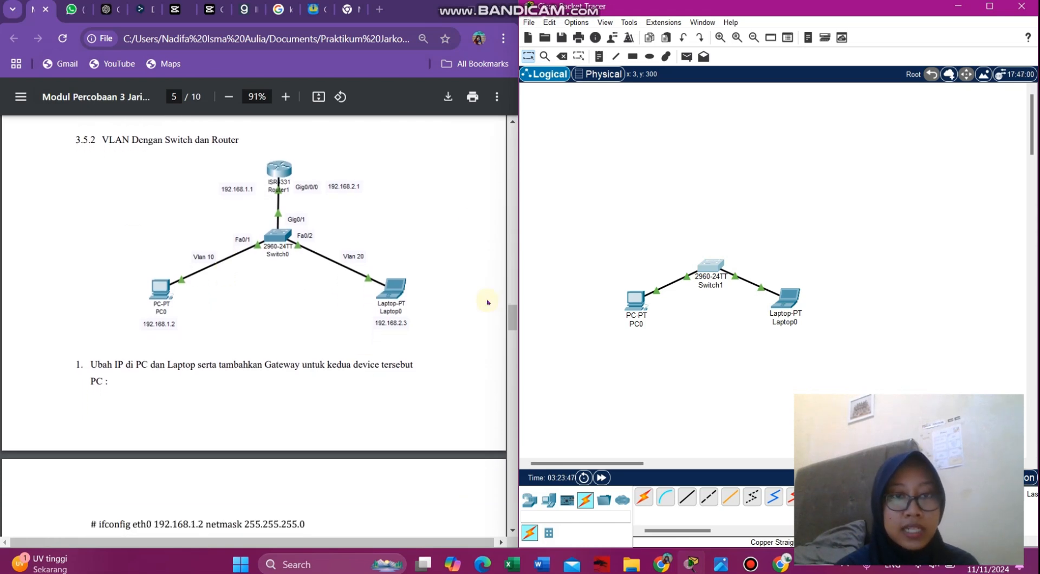
{"action": "left_click", "coordinate": [727, 561]}
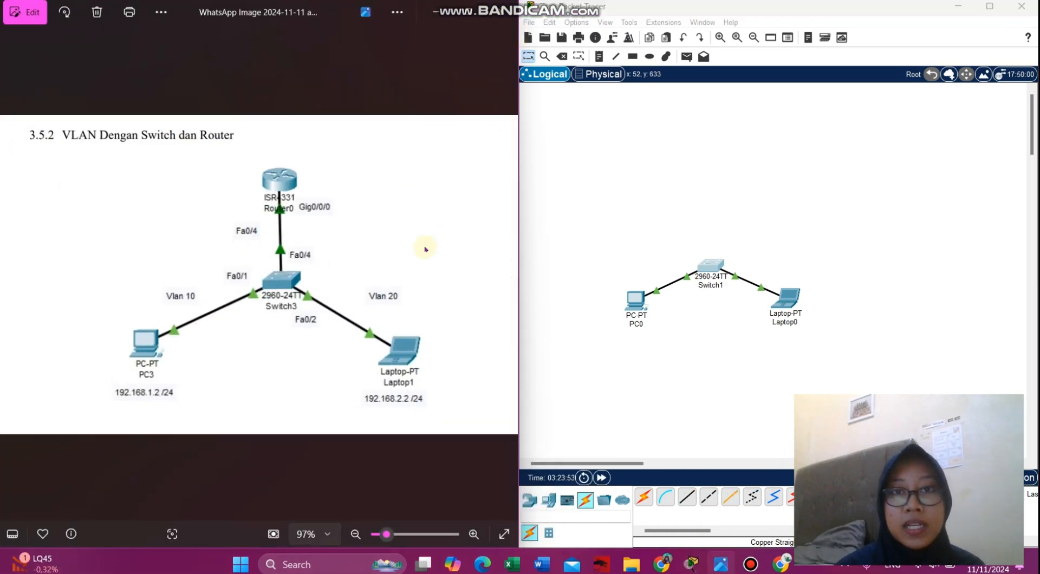
{"action": "left_click", "coordinate": [435, 12]}
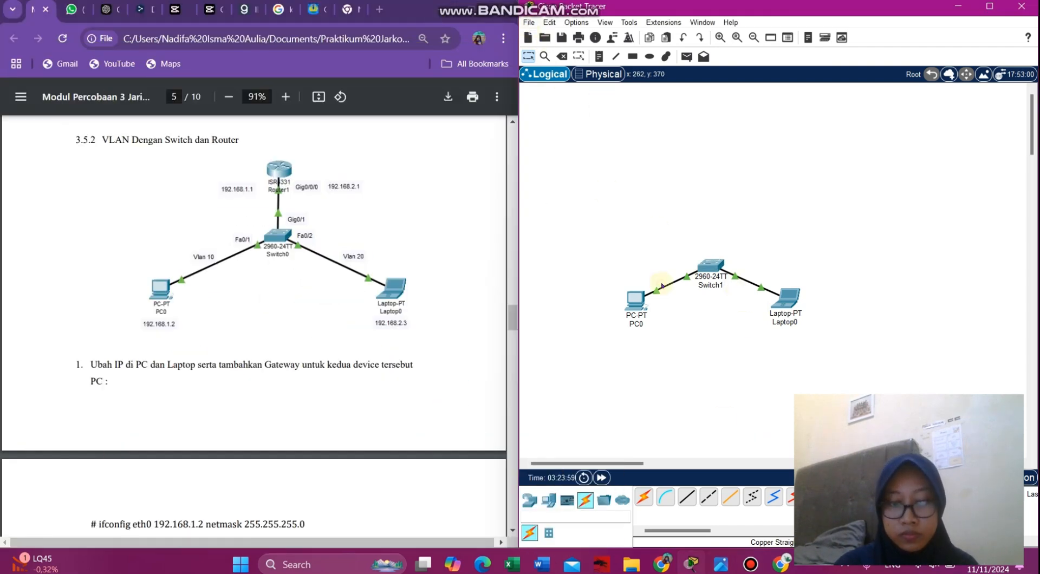
- Save the network as 'video 3.2' in Documents > Praktikum Jarkom > Tugas, then start a new network
{"action": "key", "text": "ctrl+s"}
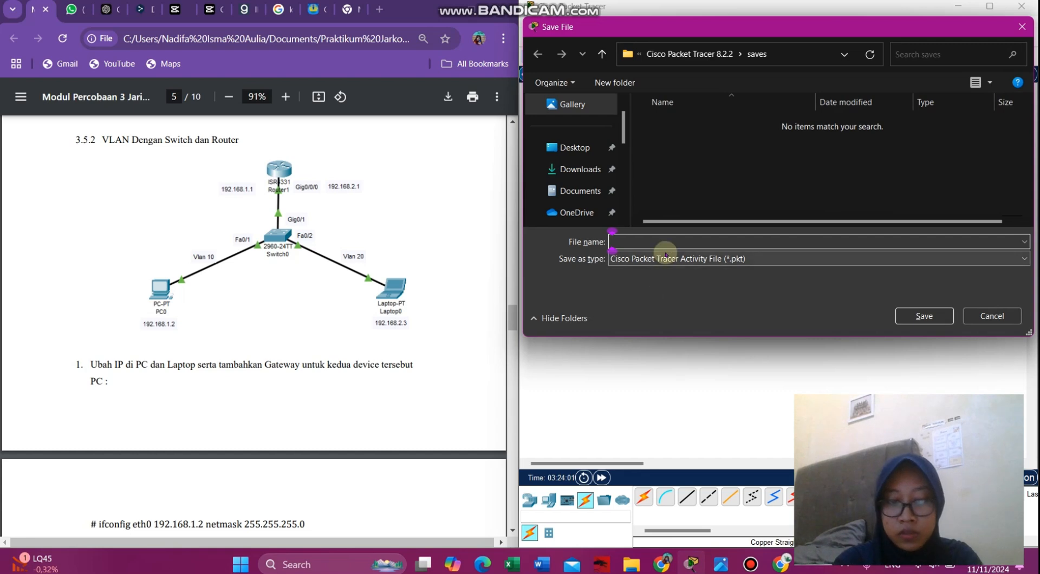
{"action": "left_click_drag", "start_coordinate": [622, 132], "coordinate": [626, 177]}
{"action": "left_click", "coordinate": [590, 128]}
{"action": "left_click", "coordinate": [585, 168]}
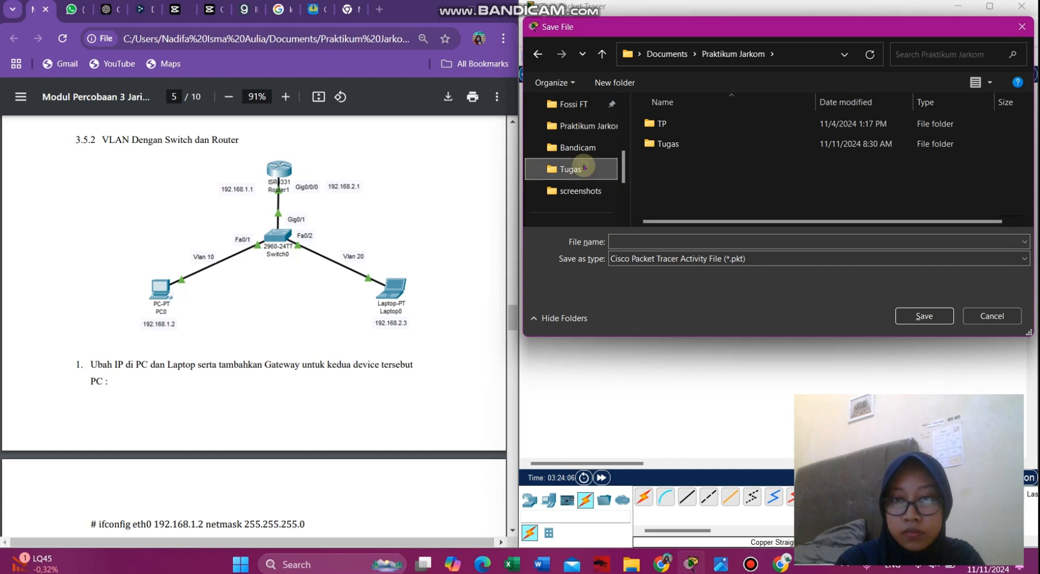
{"action": "left_click", "coordinate": [705, 236]}
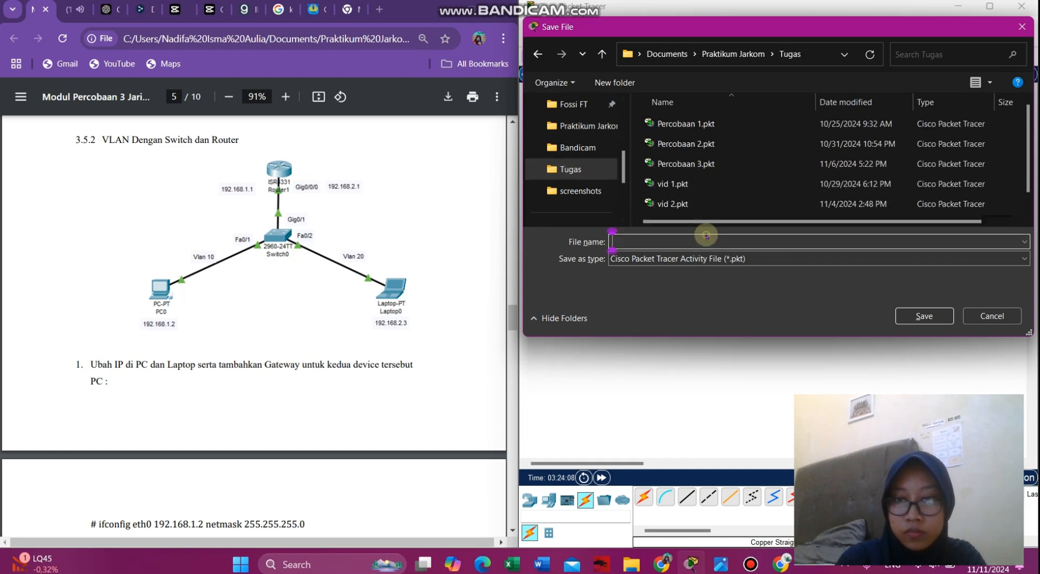
{"action": "type", "text": "vid"}
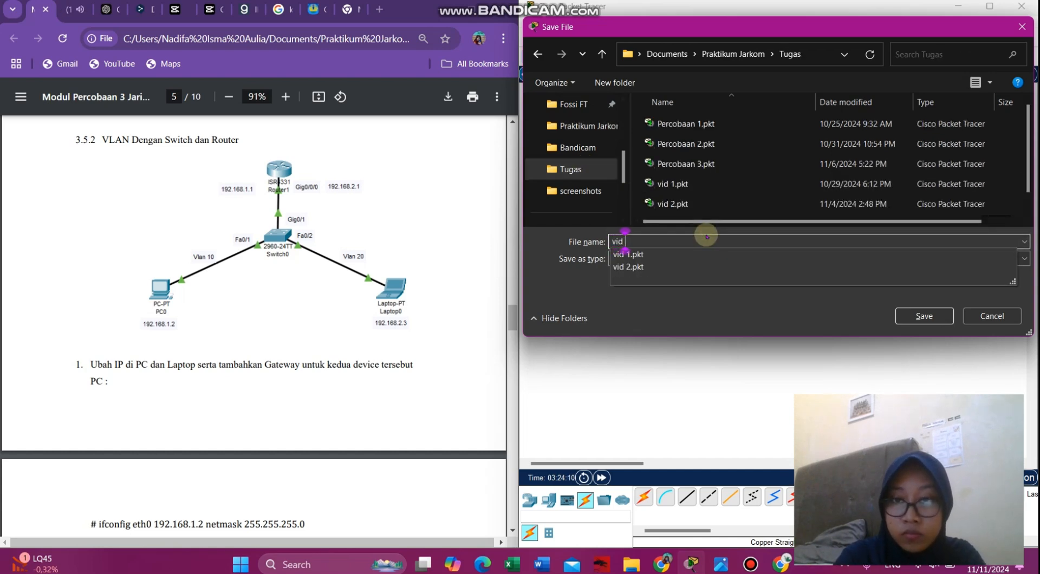
{"action": "type", "text": " 3.2"}
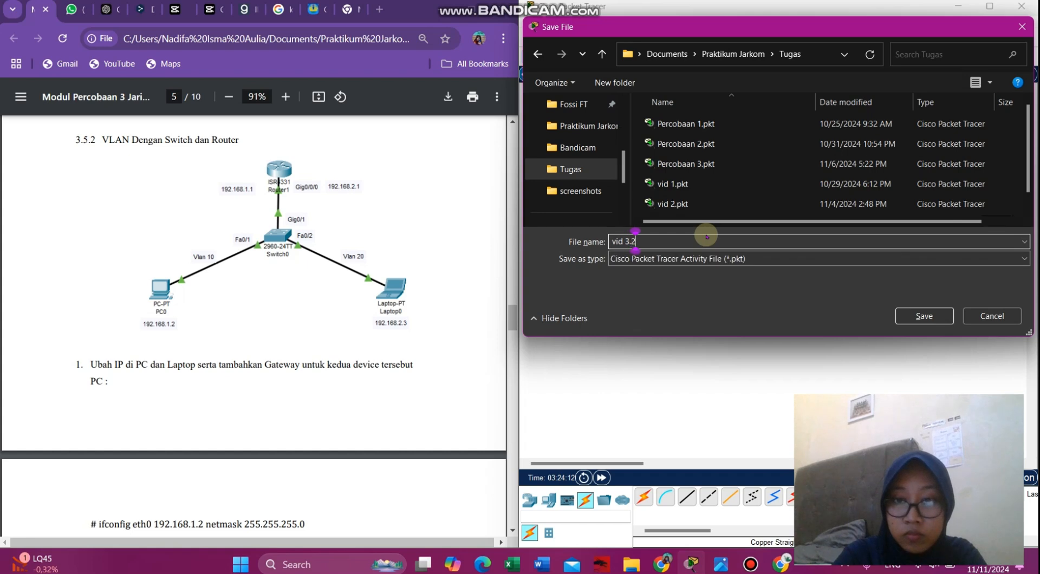
{"action": "left_click", "coordinate": [626, 242]}
{"action": "key", "text": "Left"}
{"action": "type", "text": "eo"}
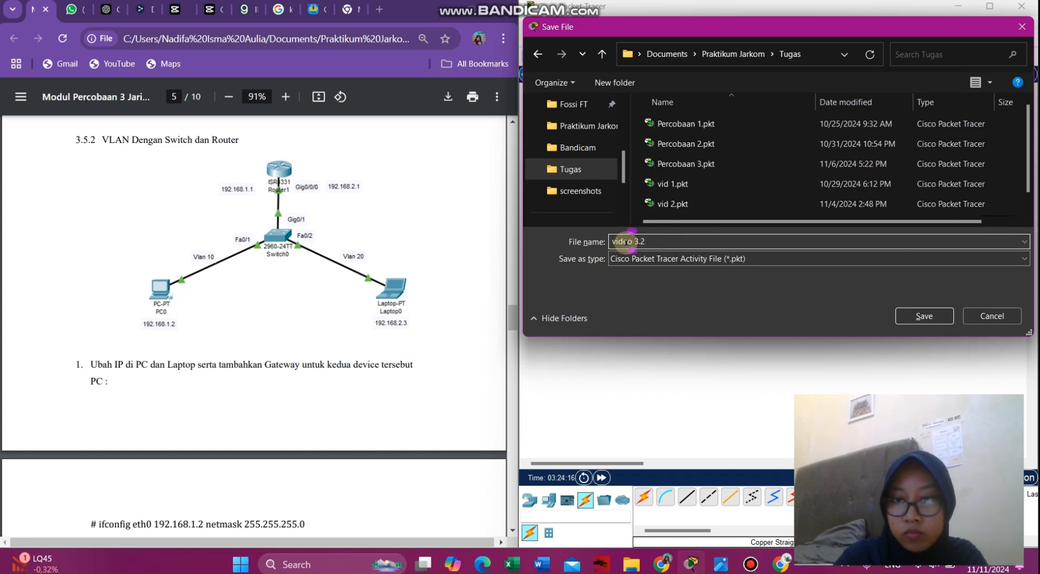
{"action": "key", "text": "Return"}
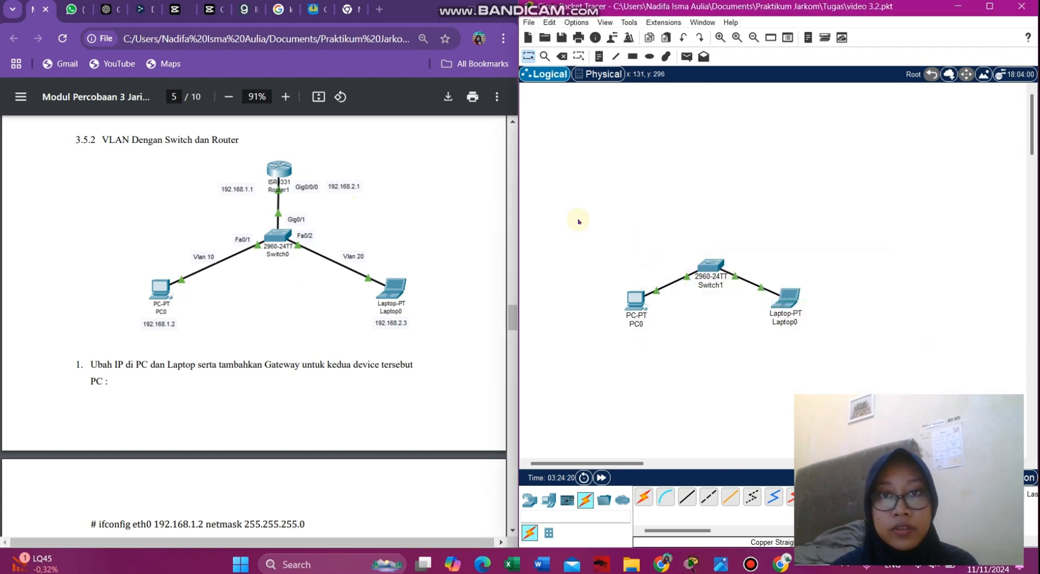
{"action": "left_click", "coordinate": [528, 38]}
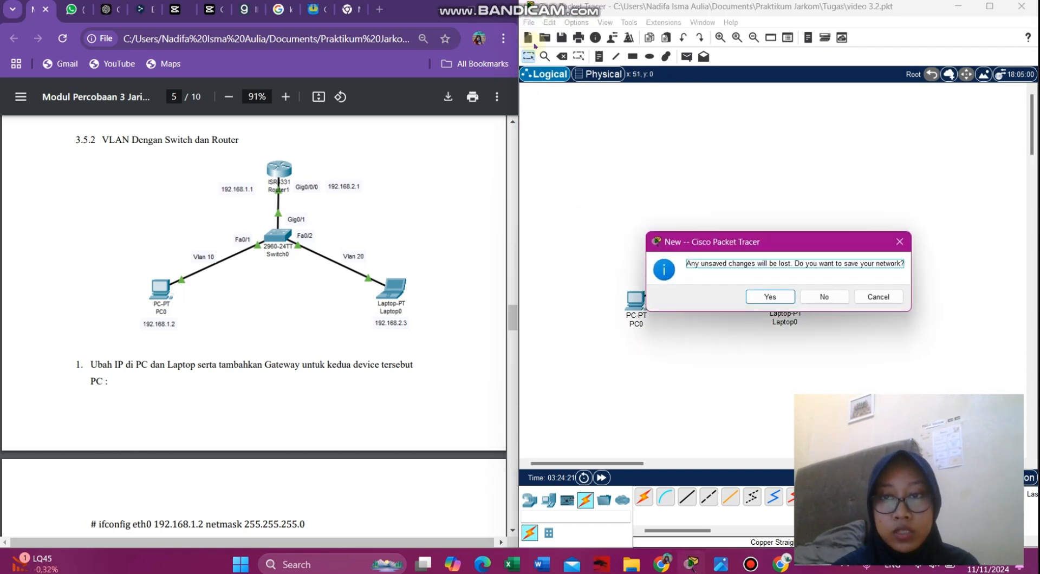
- Confirm saving, then place an ISR4331 router near the top of the new canvas
{"action": "left_click", "coordinate": [784, 298]}
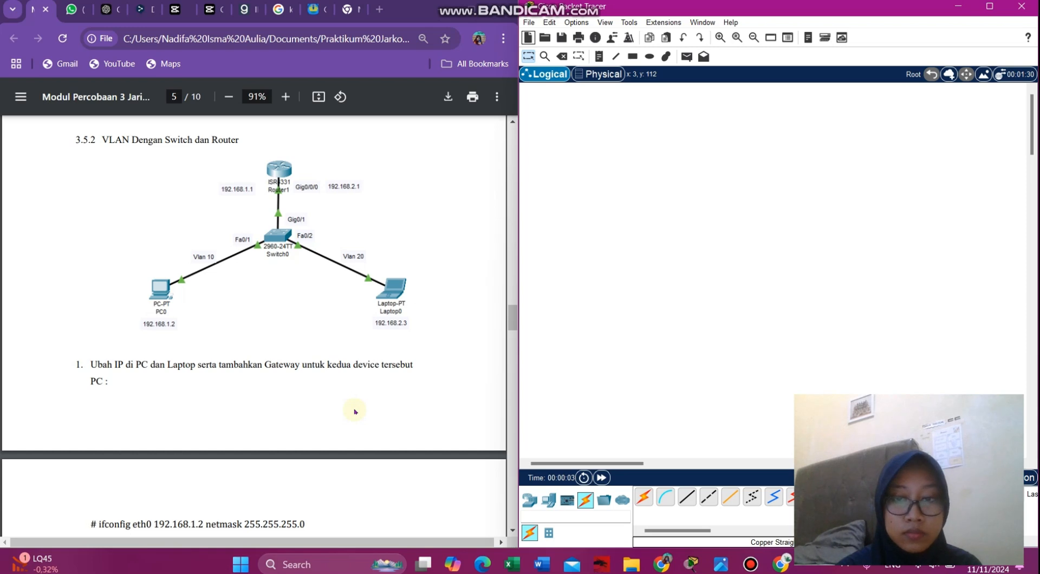
{"action": "left_click", "coordinate": [720, 564]}
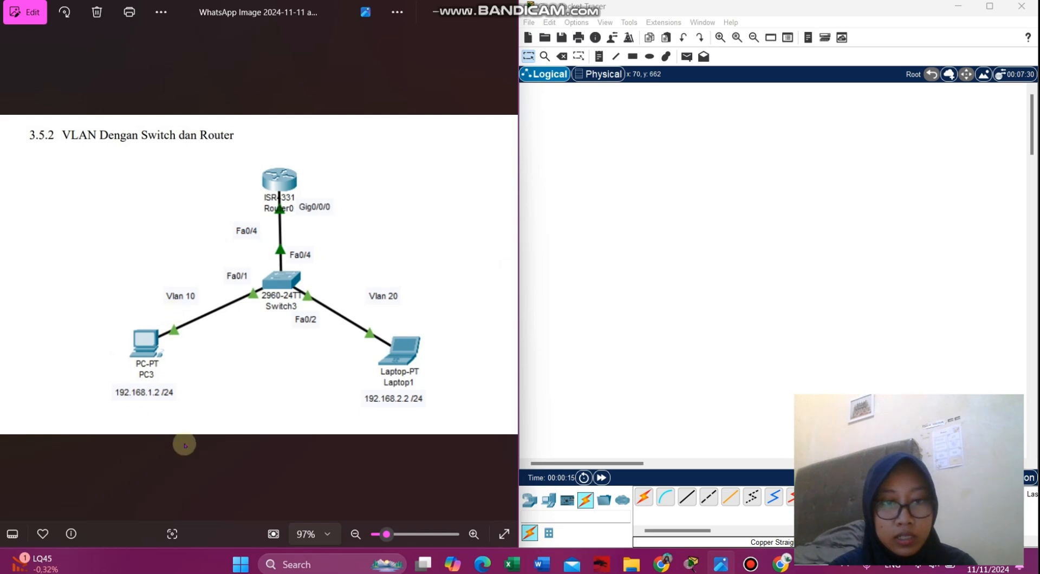
{"action": "left_click", "coordinate": [526, 508]}
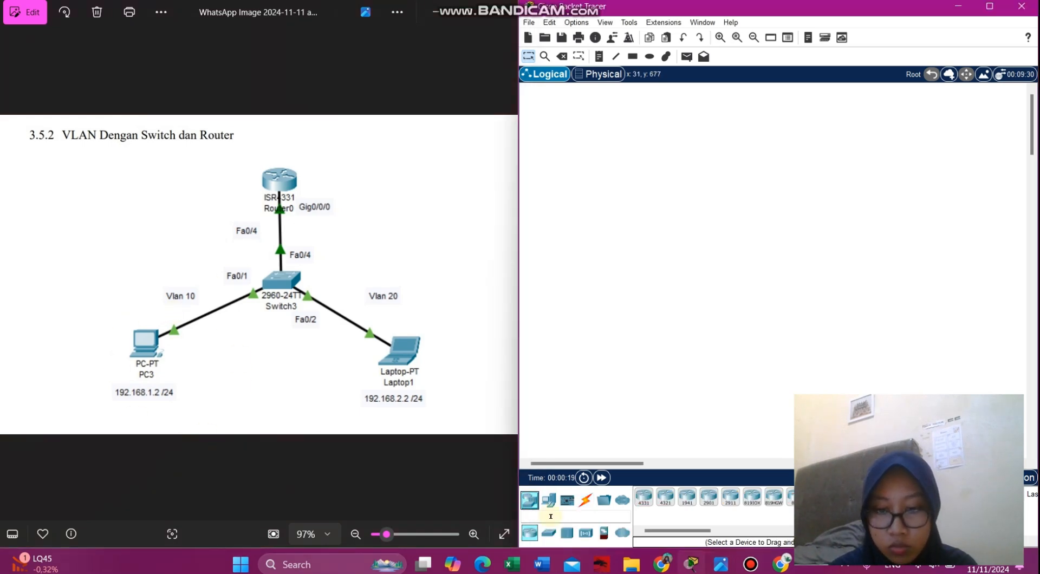
{"action": "left_click", "coordinate": [637, 497]}
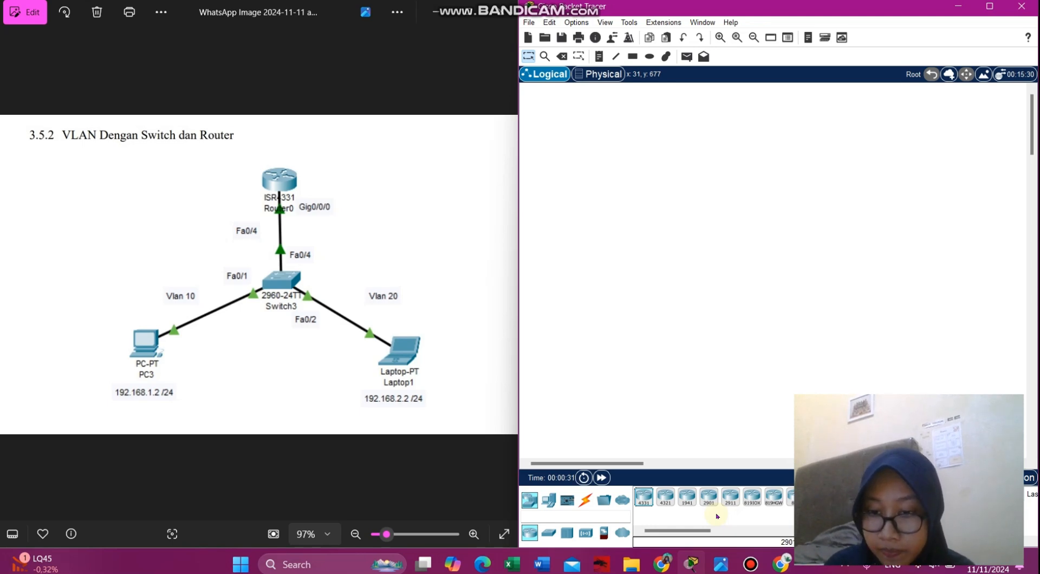
{"action": "left_click", "coordinate": [690, 533]}
{"action": "mouse_move", "coordinate": [691, 533]}
{"action": "left_mouse_down"}
{"action": "mouse_move", "coordinate": [729, 534]}
{"action": "mouse_move", "coordinate": [672, 533]}
{"action": "left_mouse_up"}
{"action": "left_click", "coordinate": [643, 496]}
{"action": "left_click", "coordinate": [764, 190]}
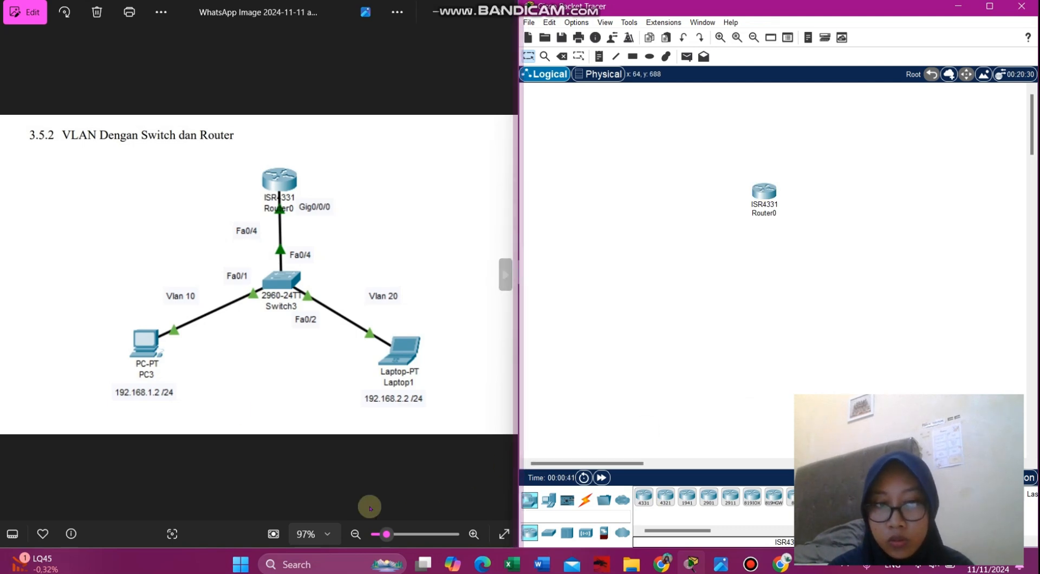
- Add a 2960 switch below the router, a PC at lower left and a laptop at lower right
{"action": "left_click", "coordinate": [549, 533]}
{"action": "left_click", "coordinate": [643, 497]}
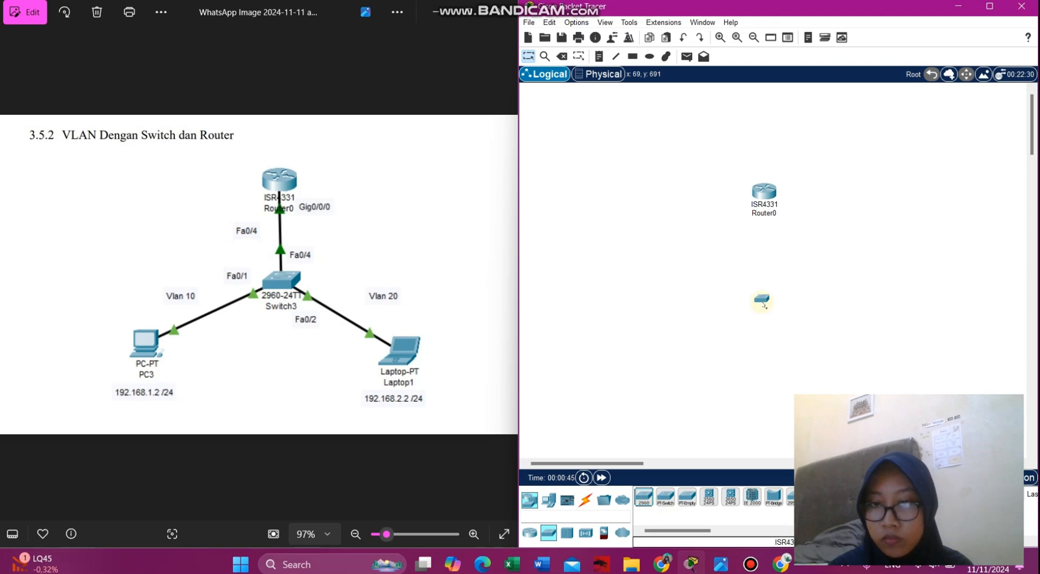
{"action": "left_click", "coordinate": [762, 291]}
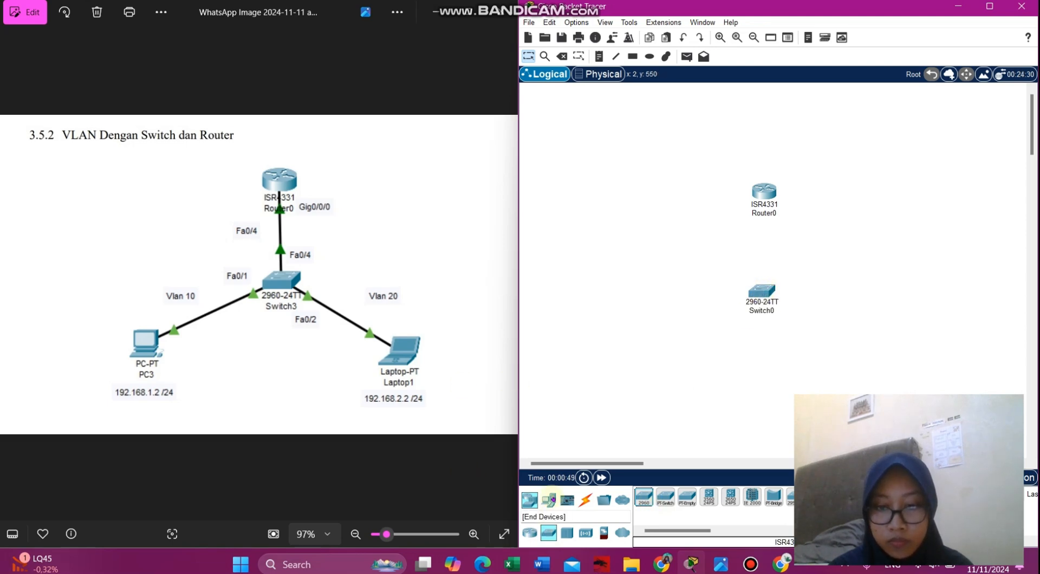
{"action": "left_click", "coordinate": [548, 499]}
{"action": "left_click", "coordinate": [668, 387]}
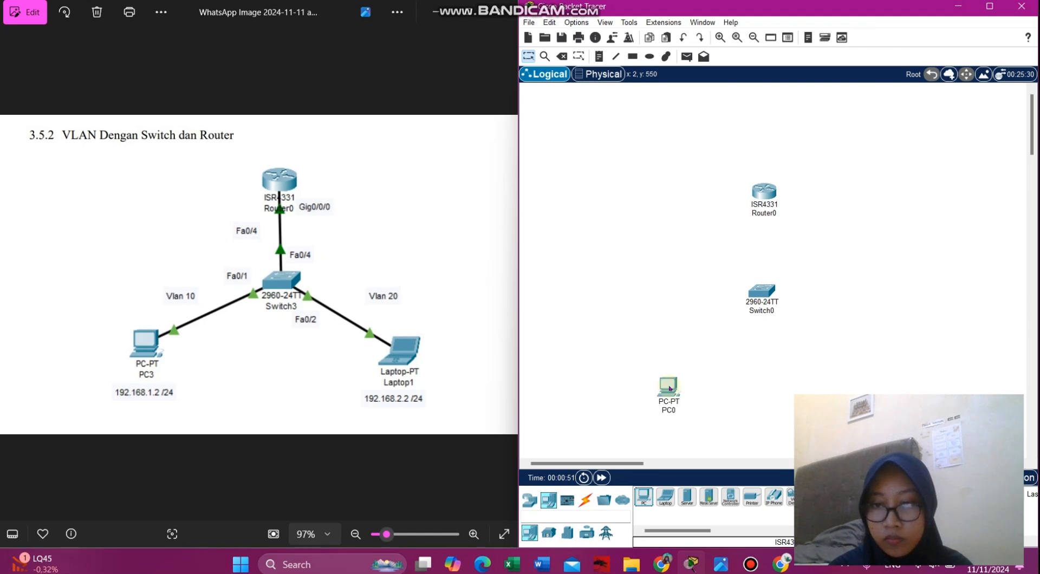
{"action": "left_click", "coordinate": [665, 497]}
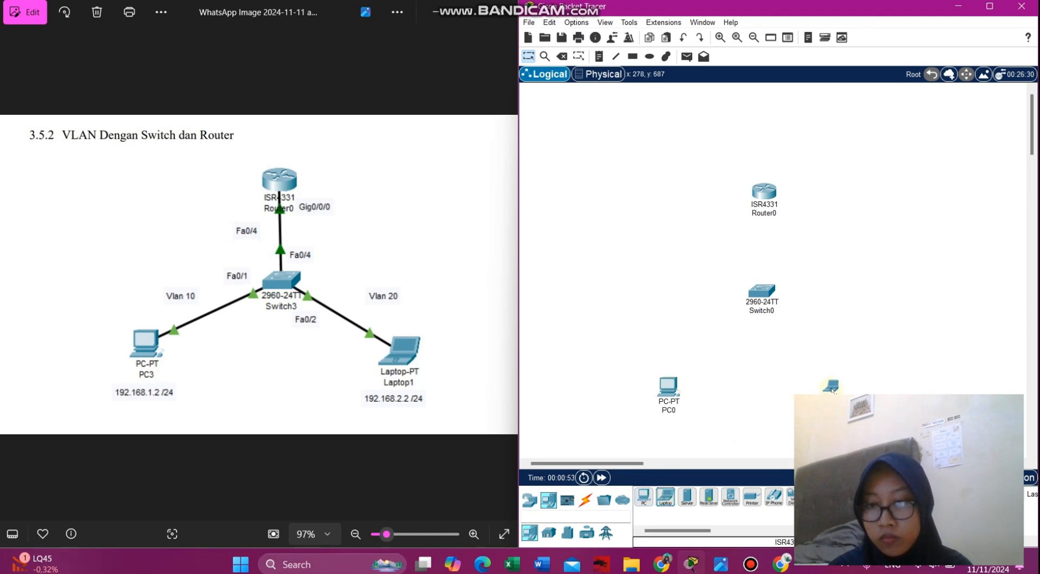
{"action": "left_click", "coordinate": [838, 387]}
{"action": "left_click", "coordinate": [585, 499]}
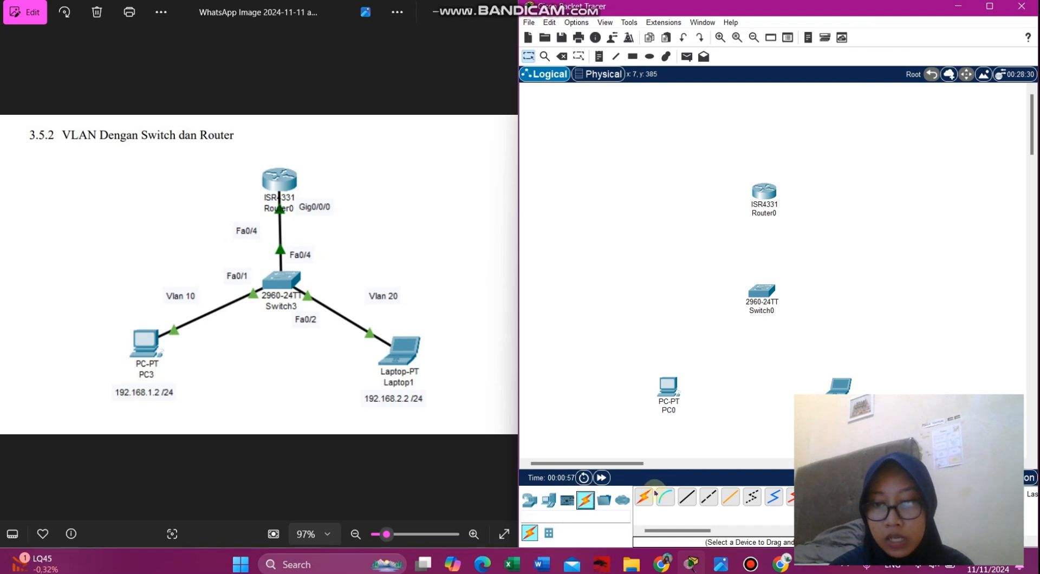
- Cable PC0's FastEthernet0 to Switch0's FastEthernet0/1 with a copper straight-through cable
{"action": "left_click", "coordinate": [692, 501]}
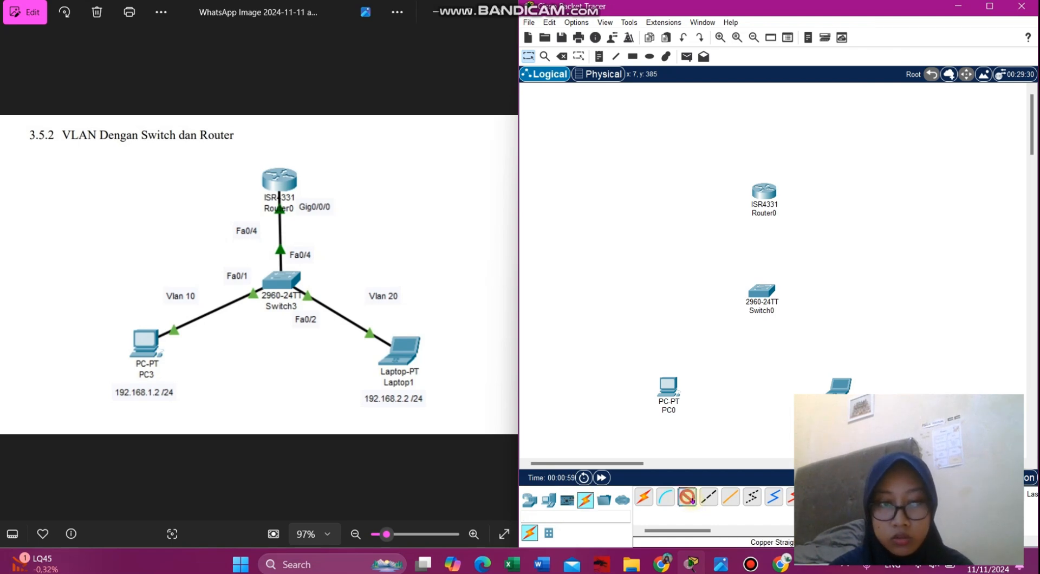
{"action": "left_click", "coordinate": [668, 389]}
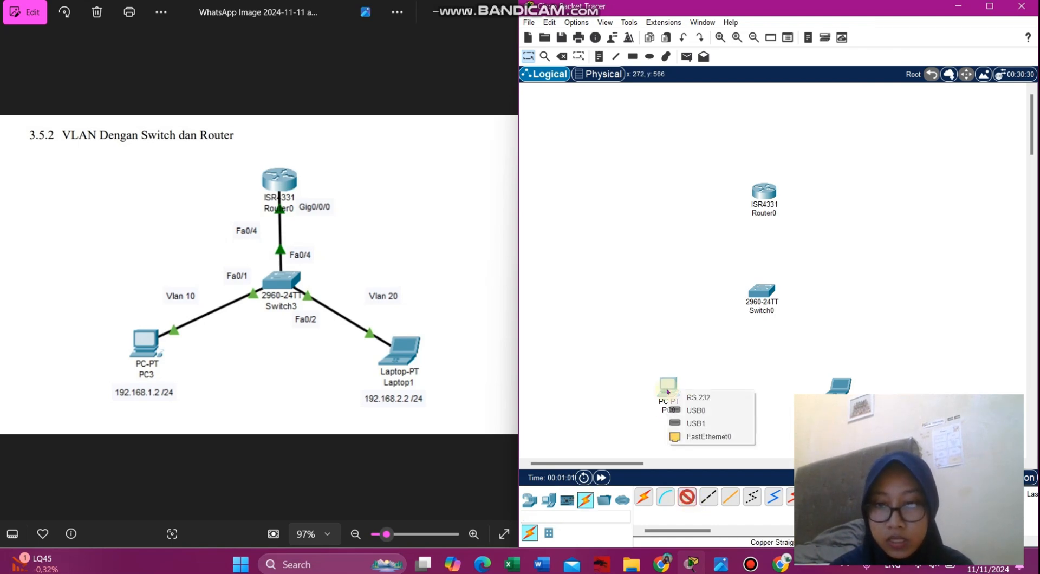
{"action": "left_click", "coordinate": [714, 436]}
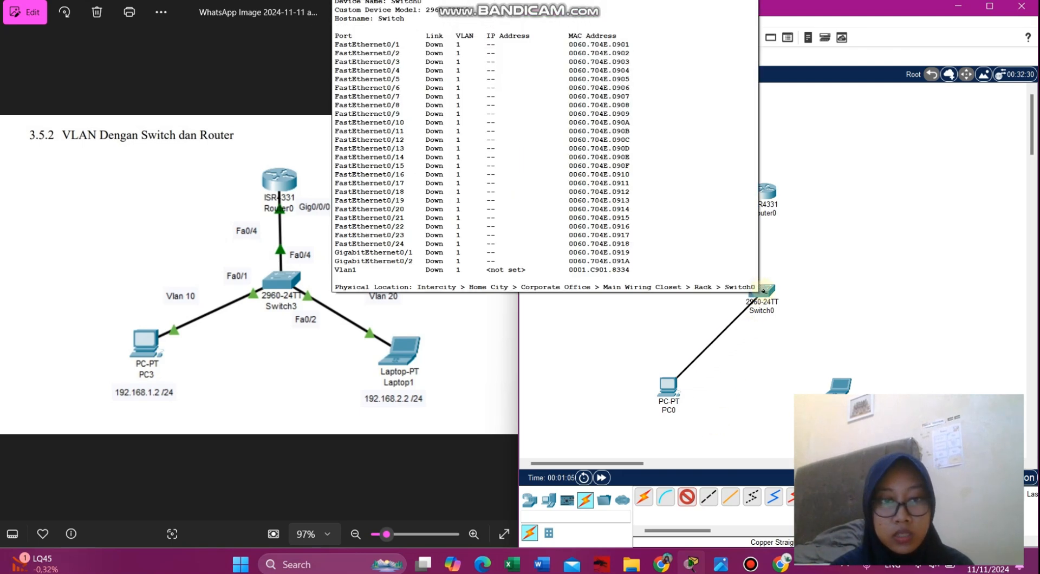
{"action": "left_click", "coordinate": [763, 291]}
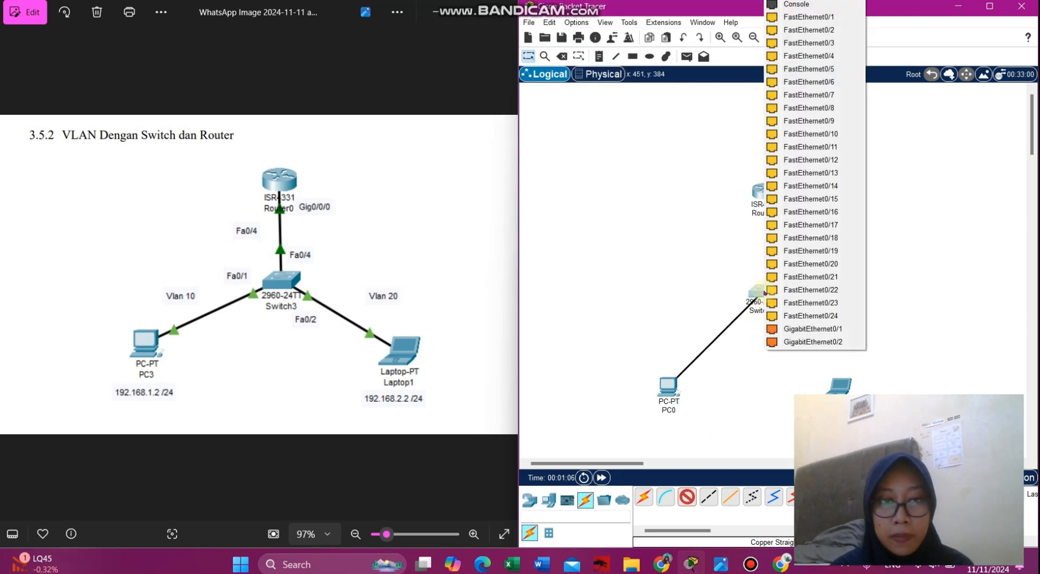
{"action": "left_click", "coordinate": [803, 18]}
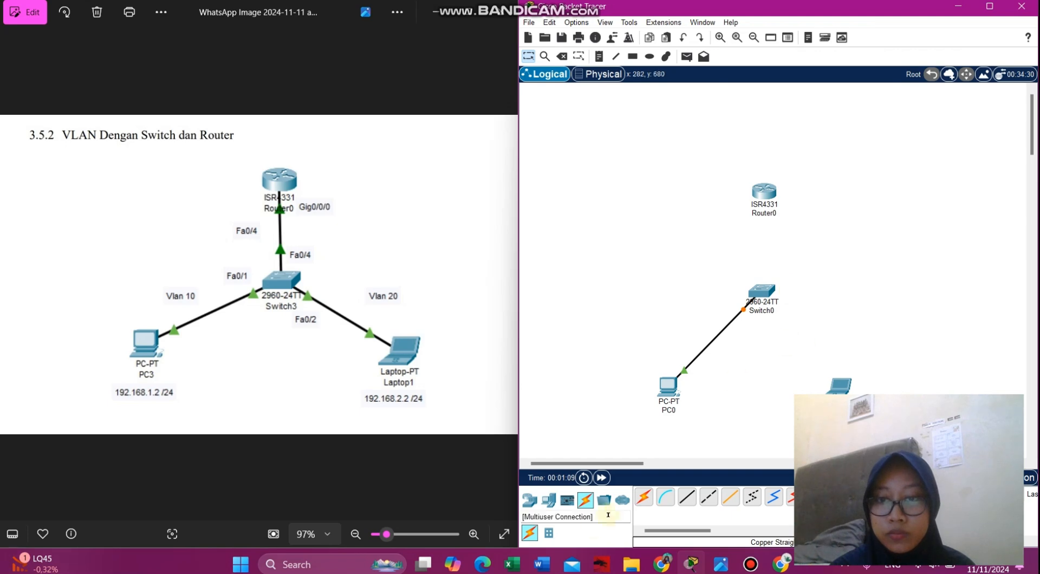
- Cable Switch0's FastEthernet0/4 to the laptop and nudge the laptop slightly up-right
{"action": "left_click", "coordinate": [688, 496]}
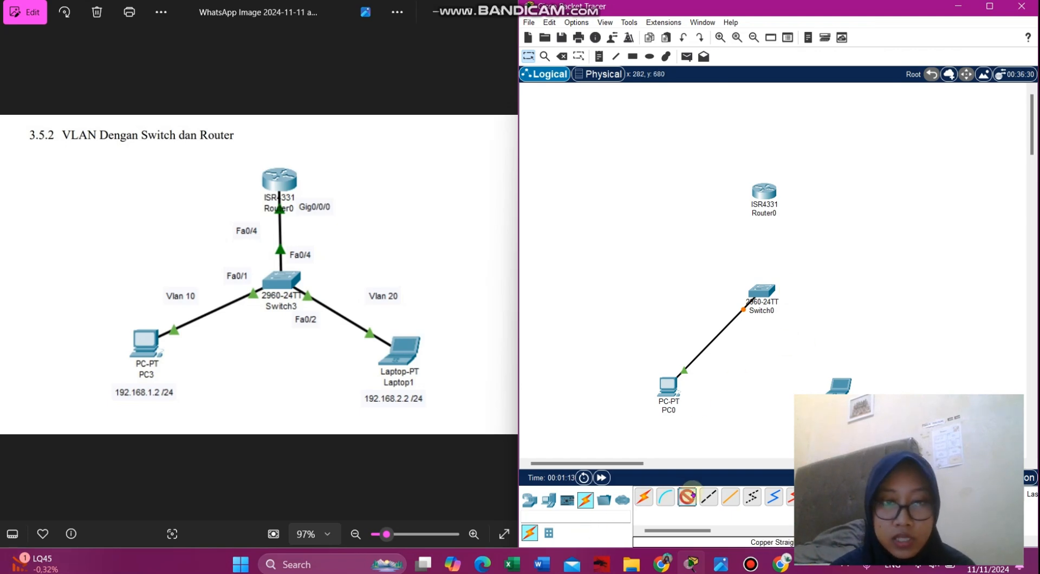
{"action": "left_click", "coordinate": [763, 290]}
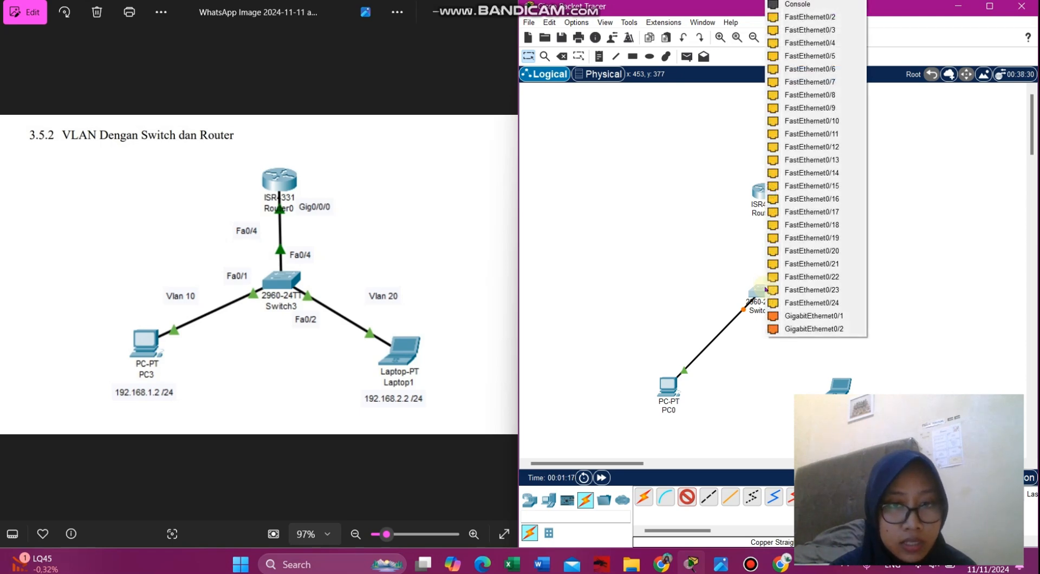
{"action": "left_click", "coordinate": [845, 43]}
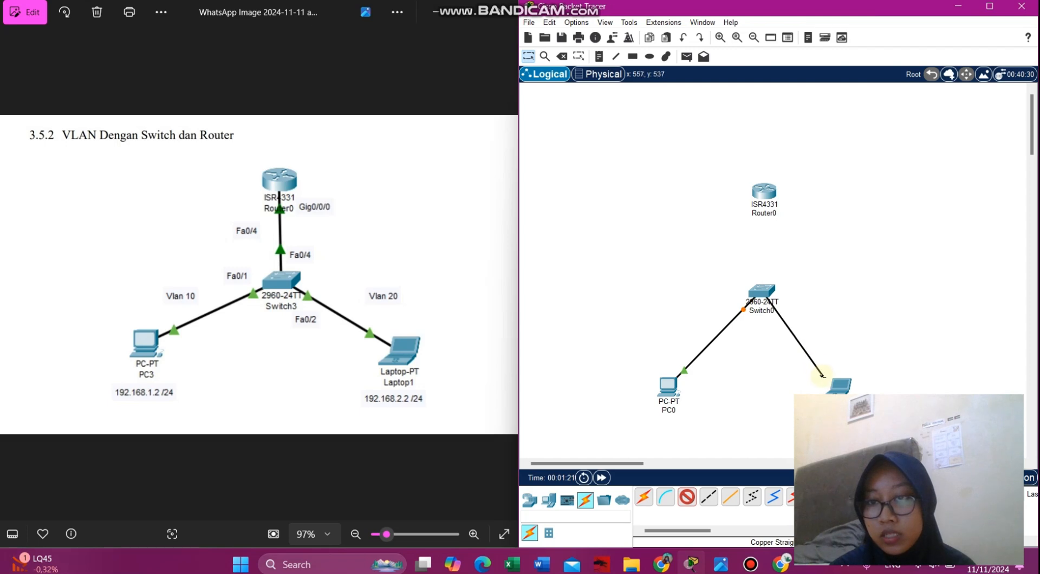
{"action": "left_click", "coordinate": [841, 387]}
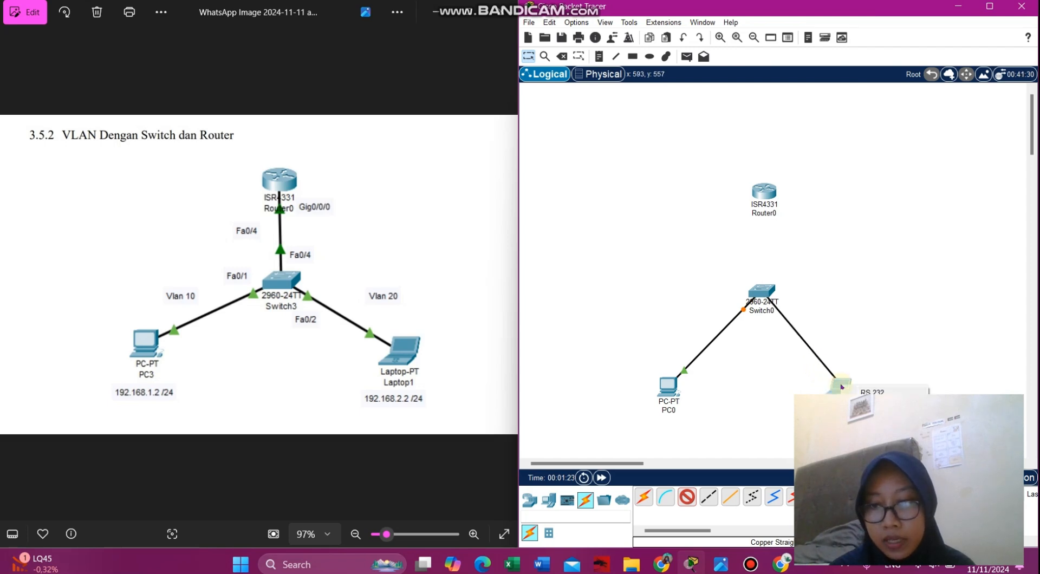
{"action": "left_click", "coordinate": [875, 426]}
{"action": "left_click_drag", "start_coordinate": [840, 388], "coordinate": [851, 388]}
- Run a cable from Router0's GigabitEthernet0/0/0 toward Switch0 and undo the laptop's cable
{"action": "left_click", "coordinate": [686, 497]}
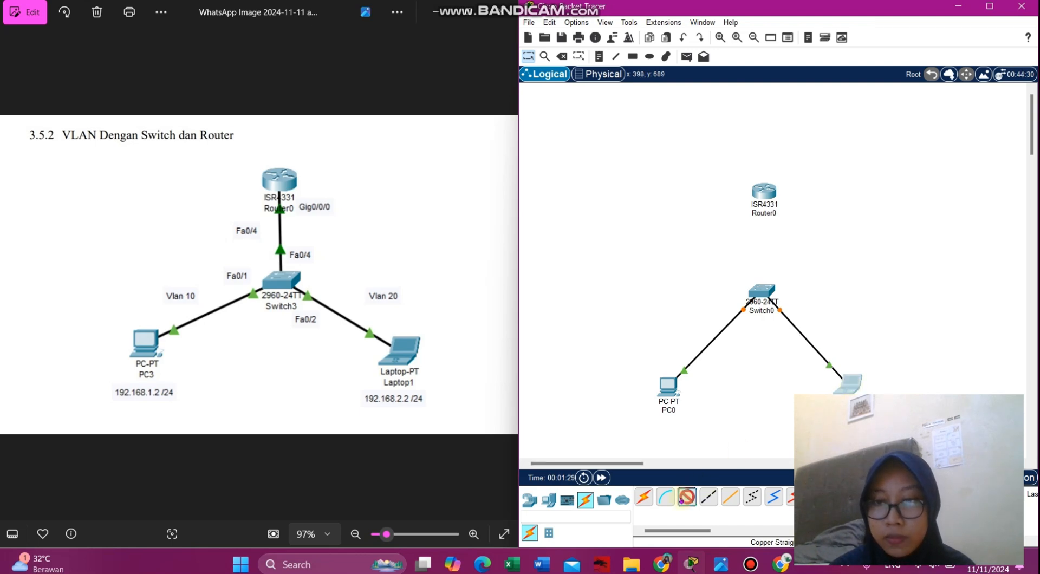
{"action": "left_click", "coordinate": [766, 189]}
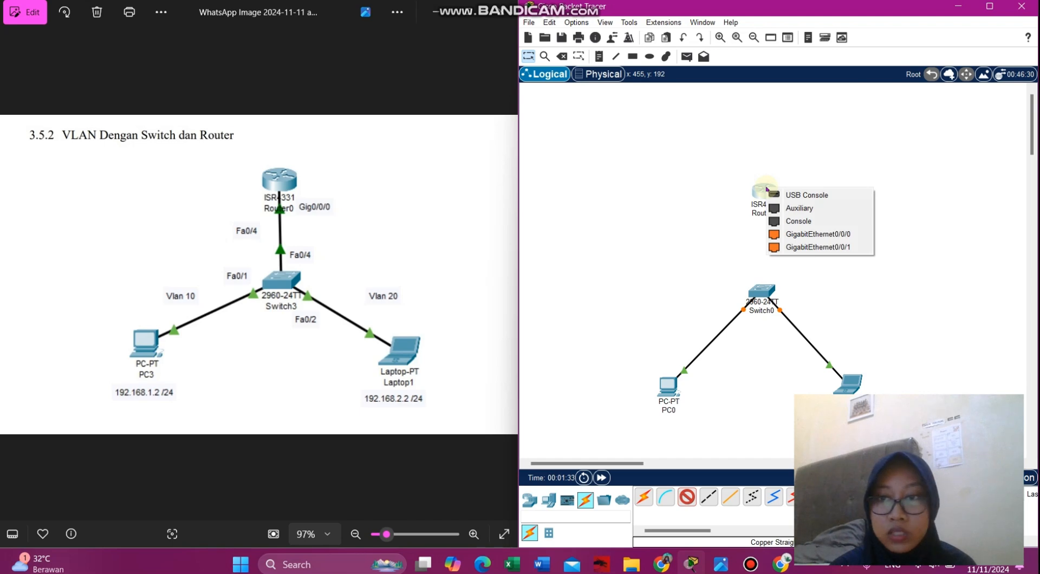
{"action": "left_click", "coordinate": [811, 234]}
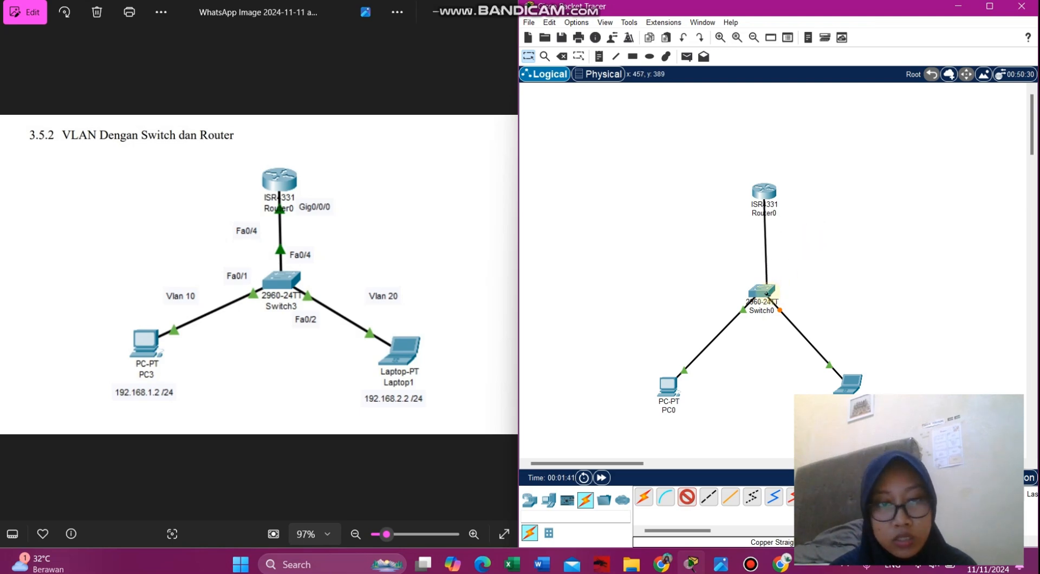
{"action": "left_click", "coordinate": [765, 292]}
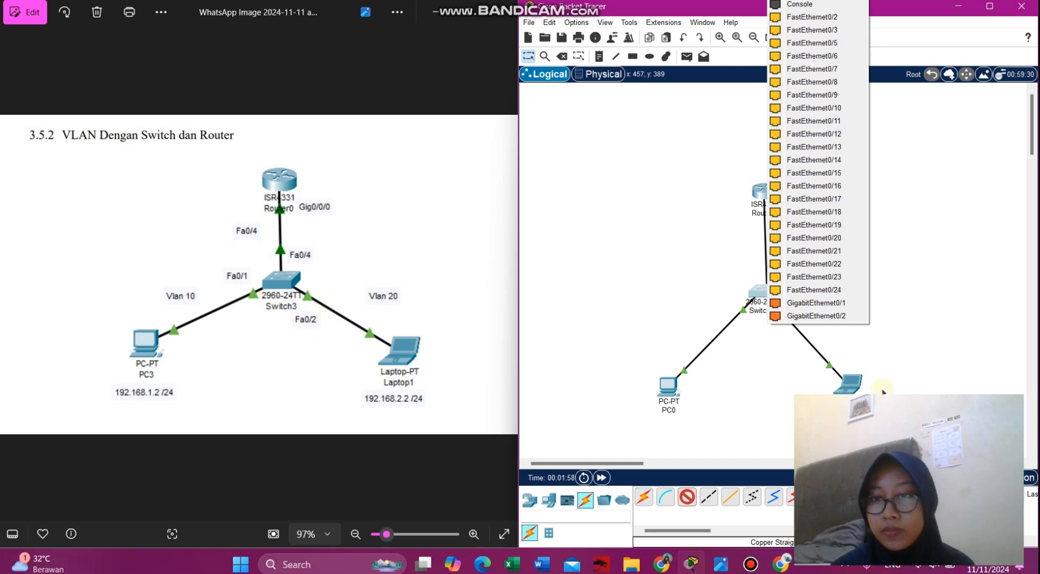
{"action": "left_click", "coordinate": [877, 369]}
{"action": "key", "text": "ctrl+z"}
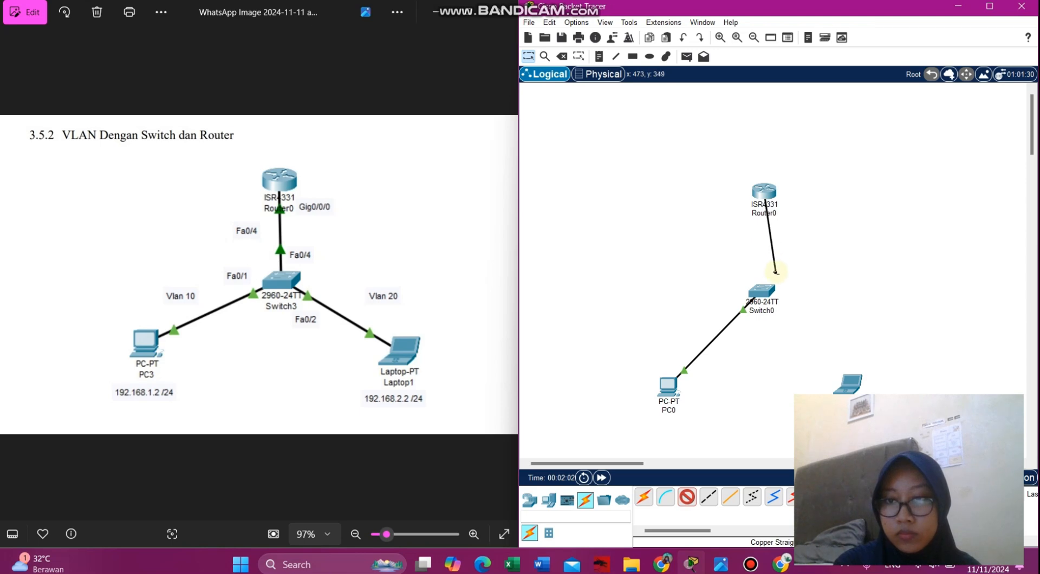
- Finish the router cable on Switch0 FastEthernet0/4 and recable the laptop to FastEthernet0/2
{"action": "left_click", "coordinate": [767, 290]}
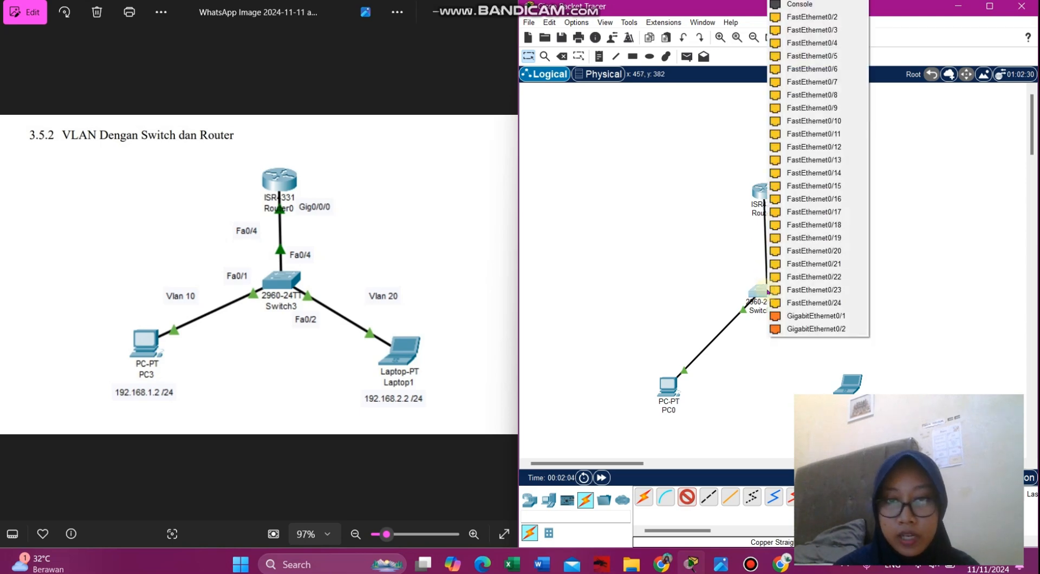
{"action": "left_click", "coordinate": [849, 45]}
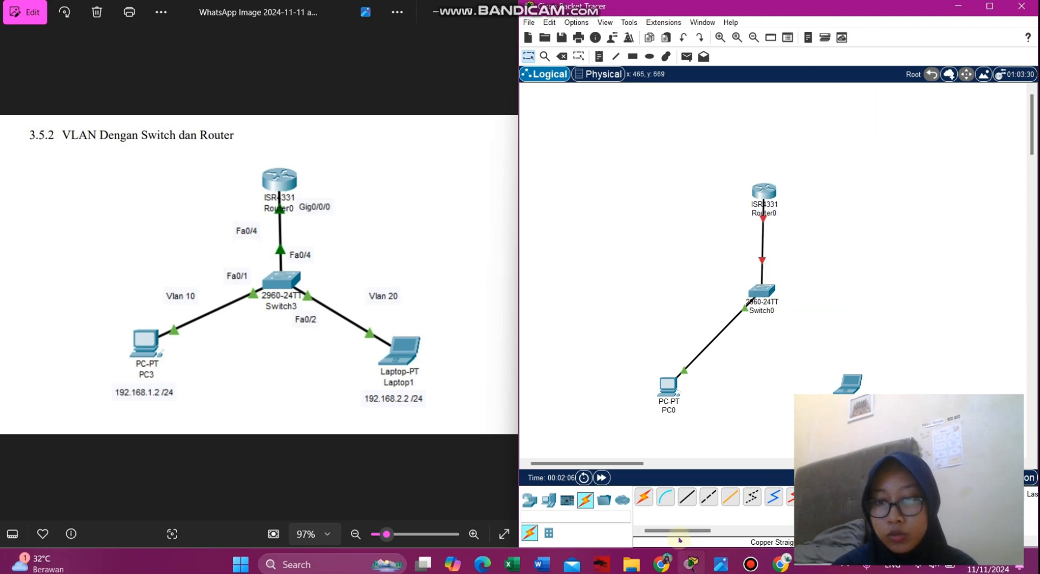
{"action": "left_click", "coordinate": [760, 290]}
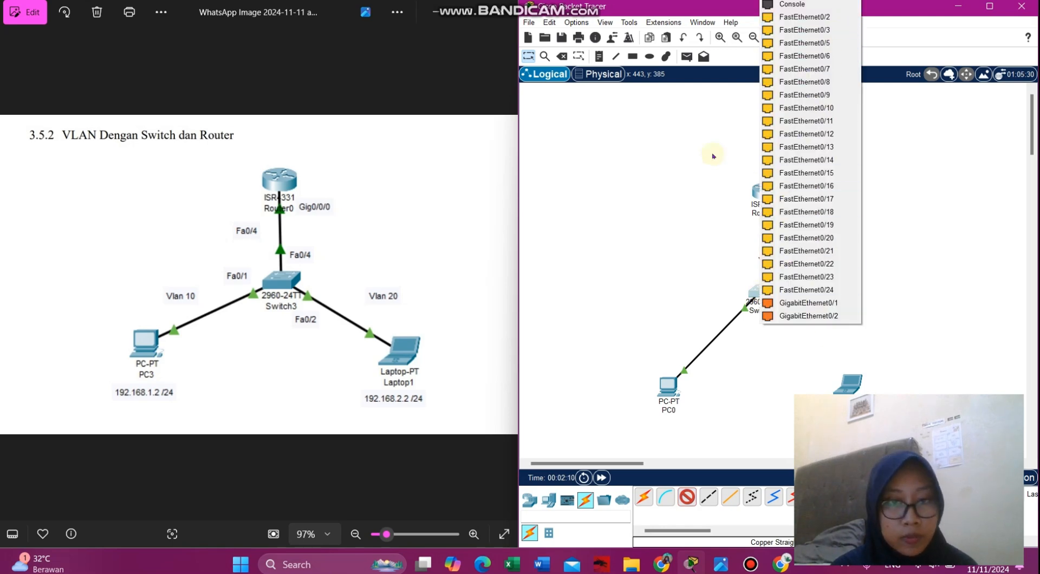
{"action": "left_click", "coordinate": [831, 18]}
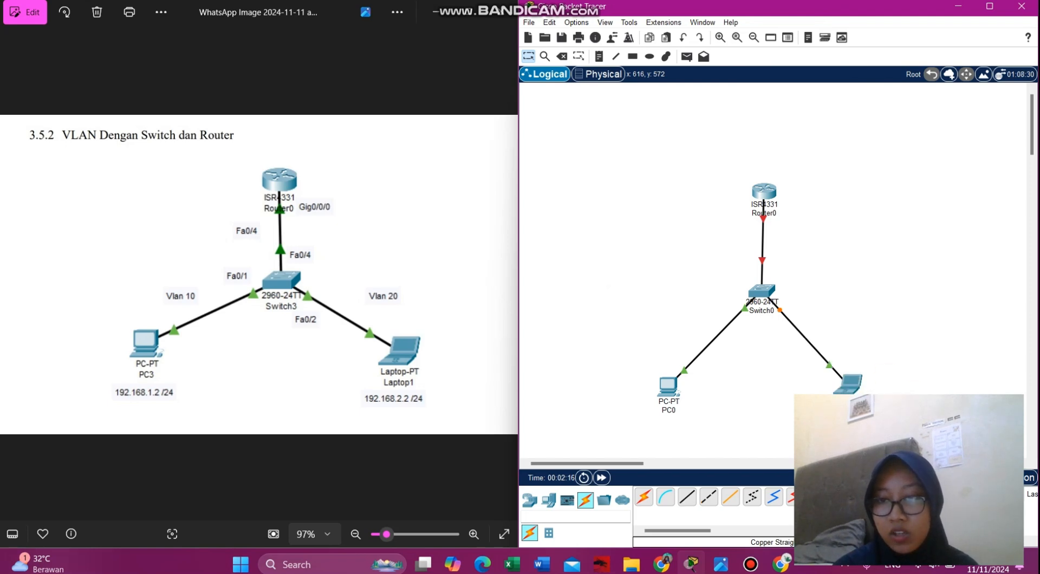
{"action": "left_click_drag", "start_coordinate": [765, 194], "coordinate": [760, 191]}
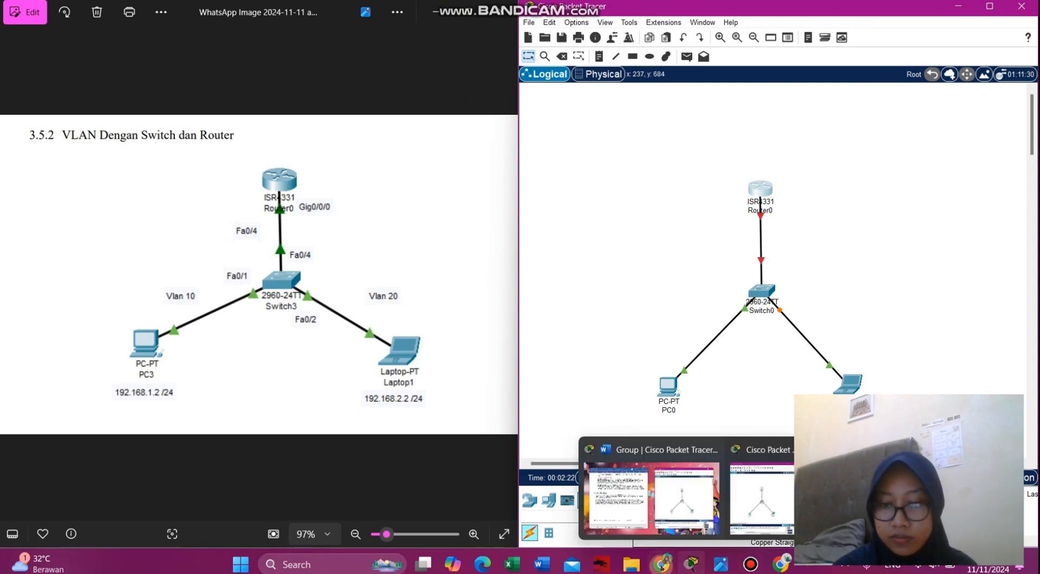
- Give PC0 static IPv4 address 192.168.1.2 with subnet mask 255.255.255.0
{"action": "left_click", "coordinate": [663, 565]}
{"action": "scroll", "coordinate": [367, 307], "scroll_direction": "down", "scroll_amount": 3}
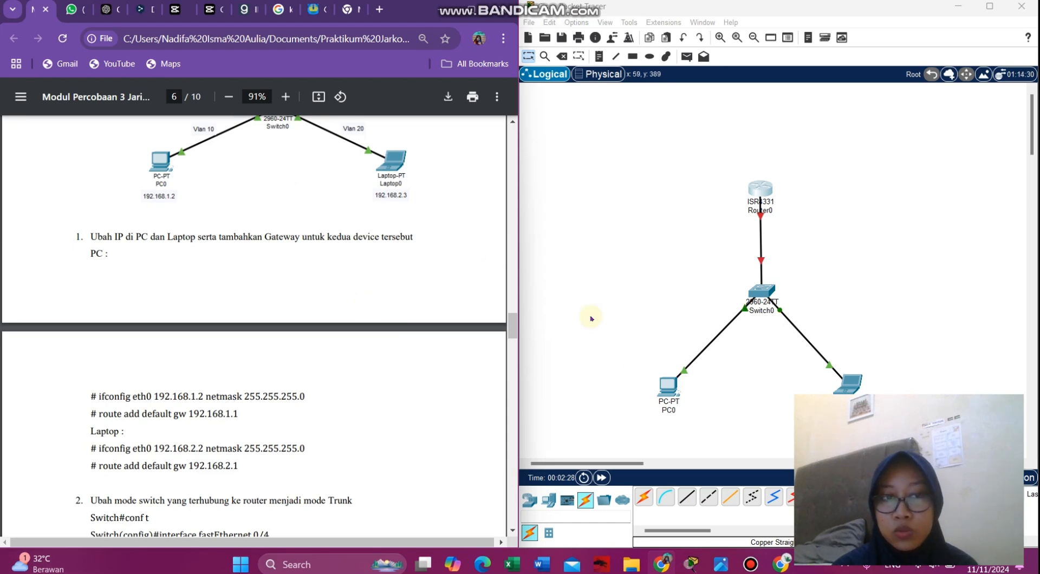
{"action": "left_click", "coordinate": [666, 399]}
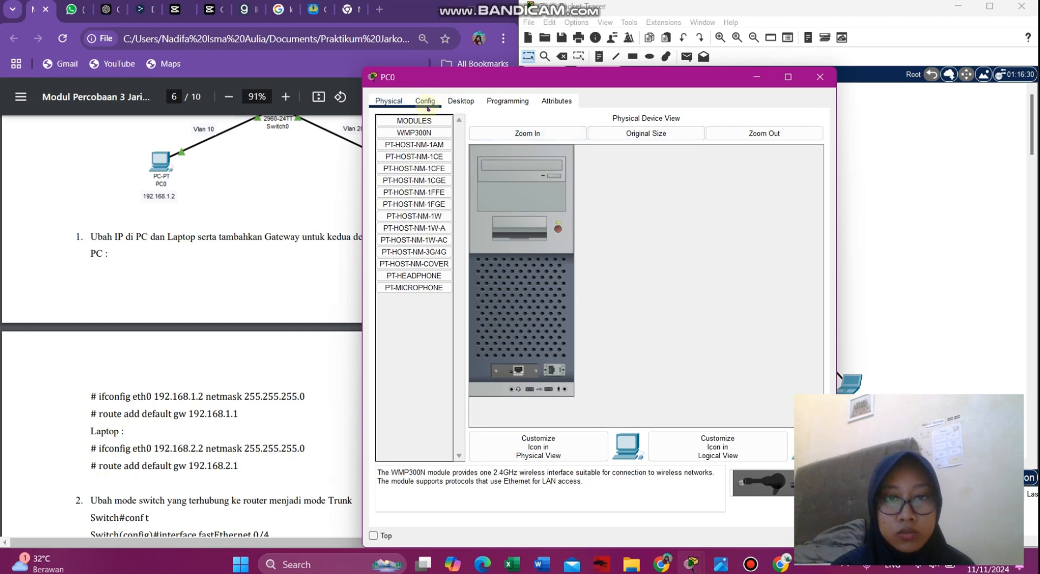
{"action": "left_click", "coordinate": [449, 102]}
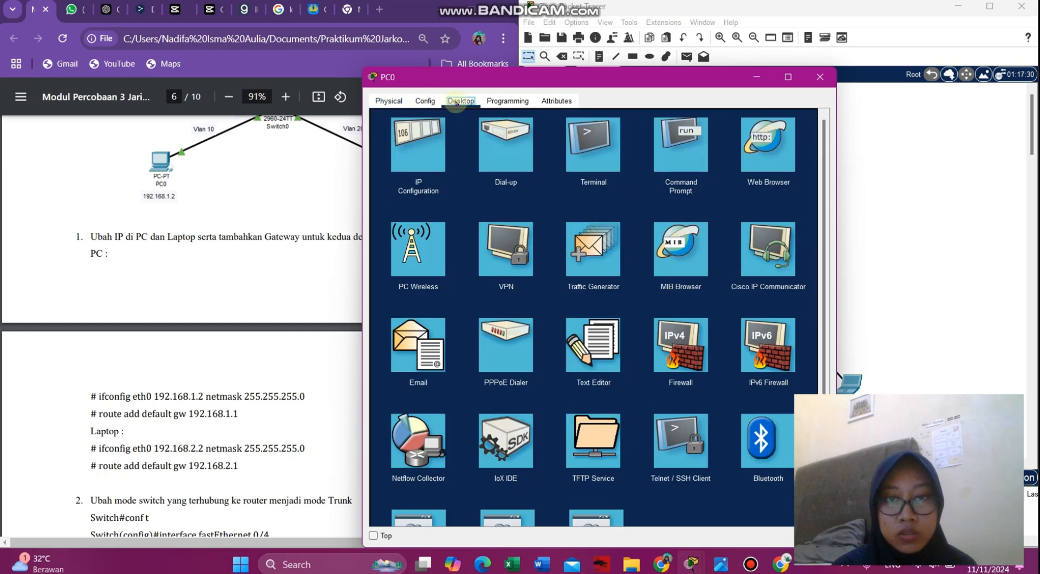
{"action": "left_click", "coordinate": [427, 151]}
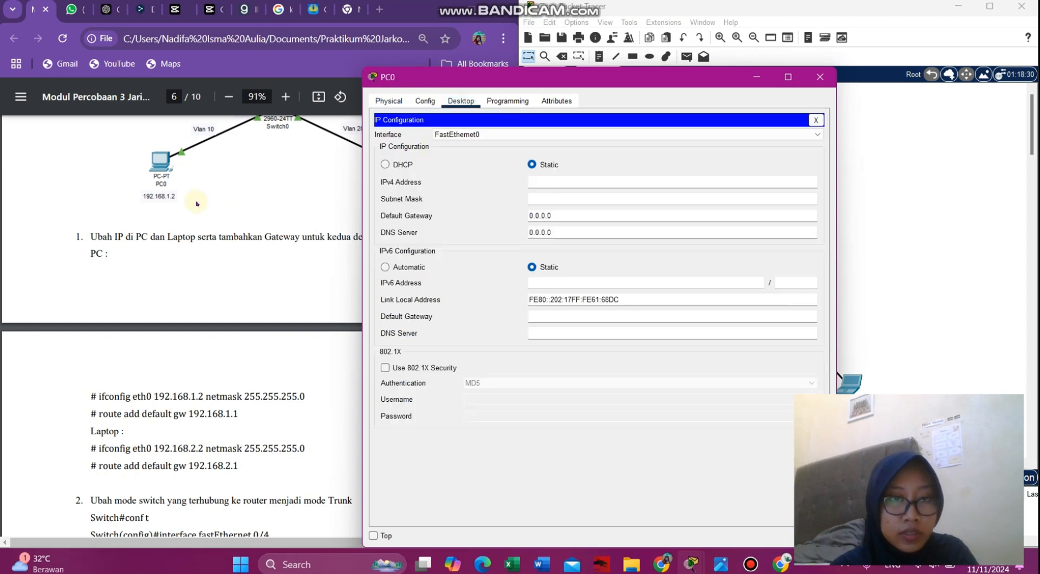
{"action": "left_click_drag", "start_coordinate": [564, 85], "coordinate": [666, 80]}
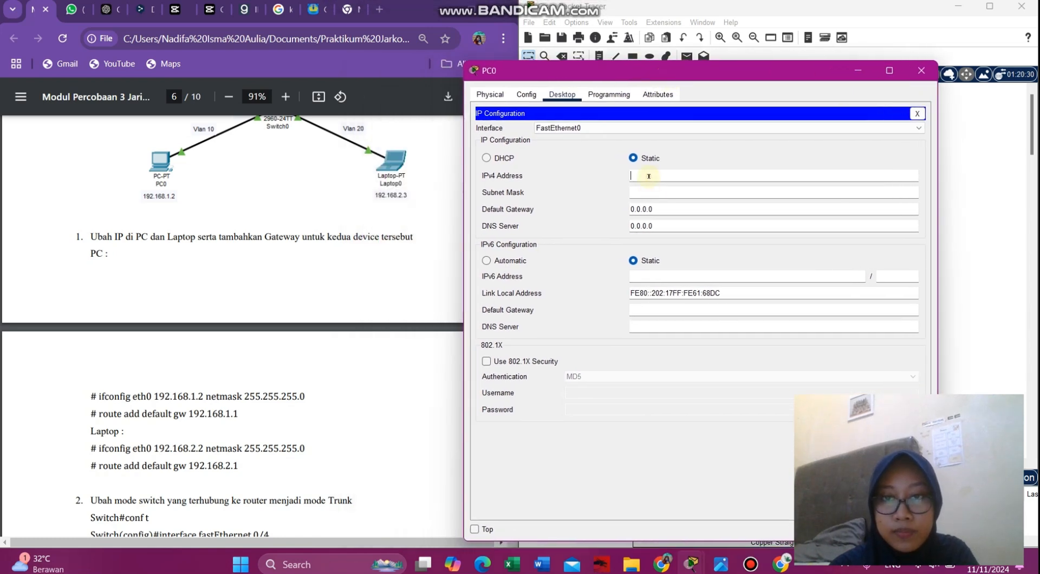
{"action": "type", "text": "192.1"}
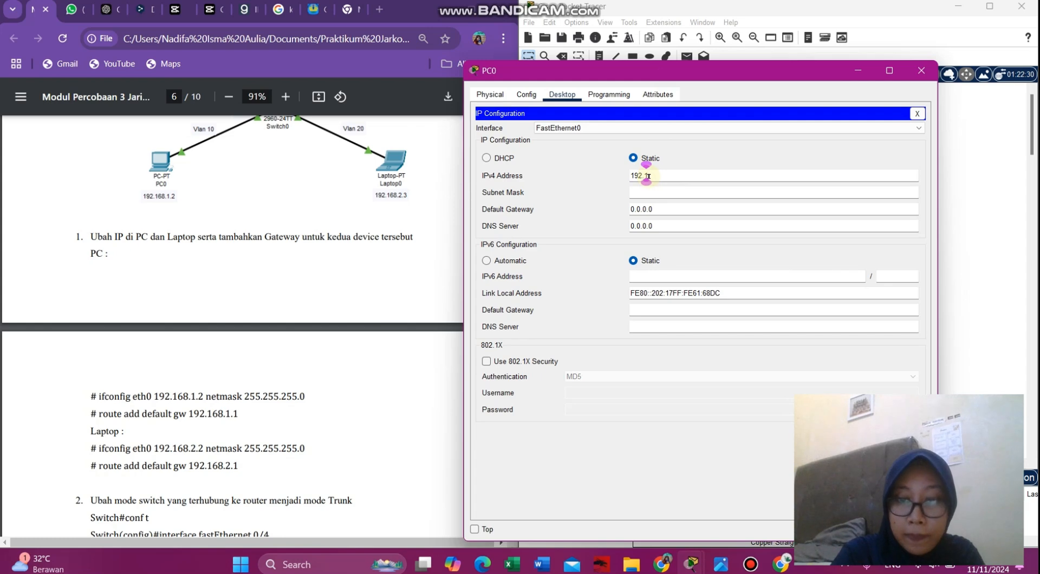
{"action": "type", "text": "68.1.2"}
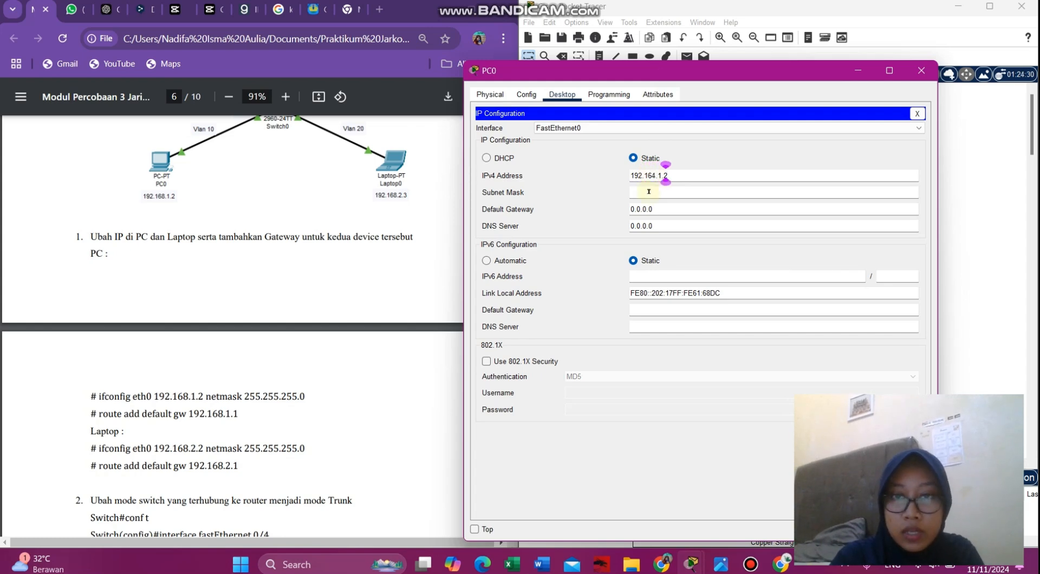
{"action": "left_click", "coordinate": [646, 191]}
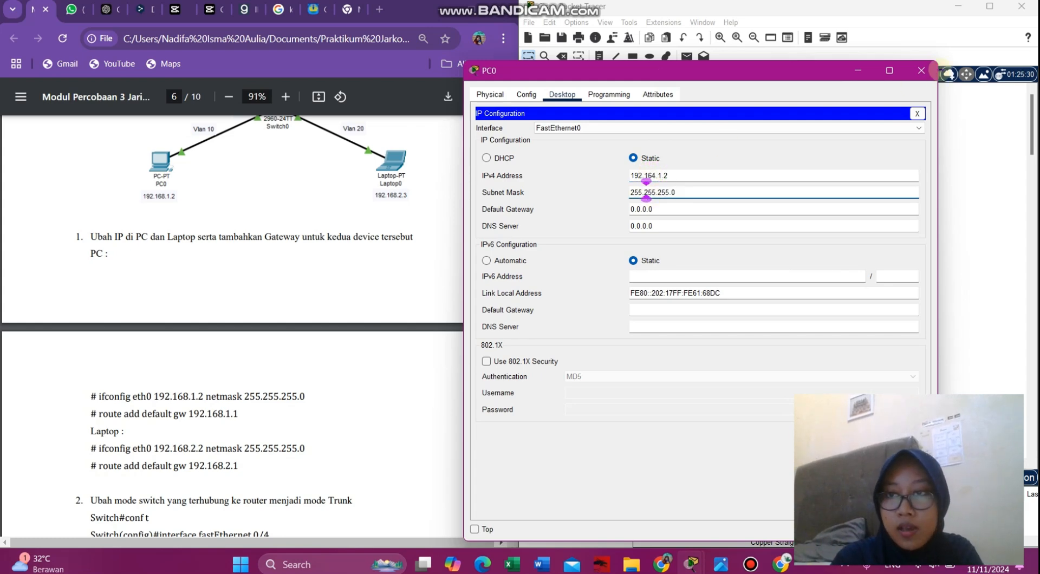
{"action": "left_click", "coordinate": [920, 70]}
- Give Laptop0 static IPv4 address 192.168.2.3, mask 255.255.255.0, then scroll the guide to step 3
{"action": "left_click", "coordinate": [850, 381]}
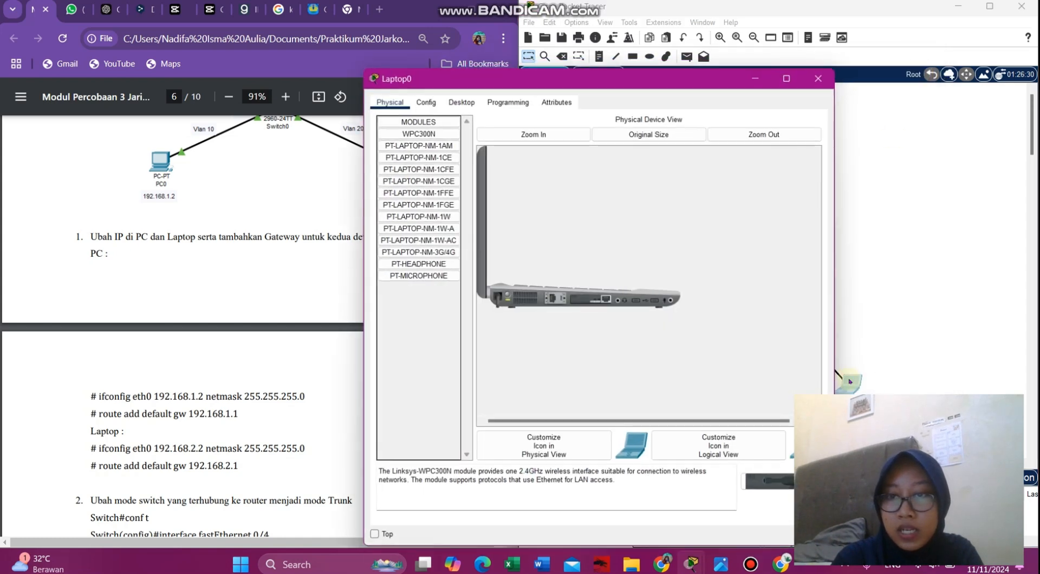
{"action": "left_click", "coordinate": [465, 103]}
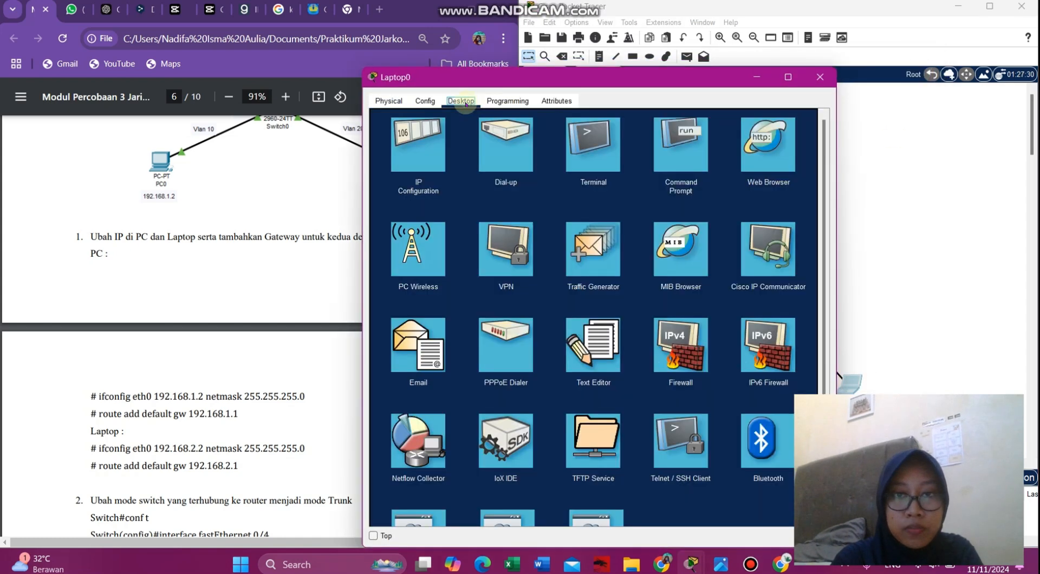
{"action": "left_click", "coordinate": [418, 144]}
{"action": "left_click_drag", "start_coordinate": [561, 76], "coordinate": [719, 51]}
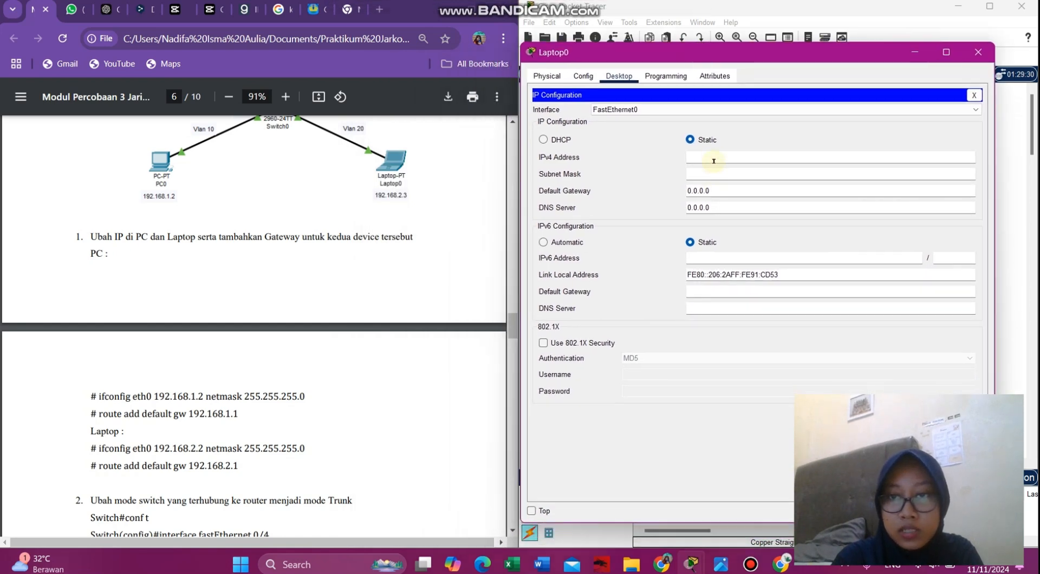
{"action": "type", "text": "192.1"}
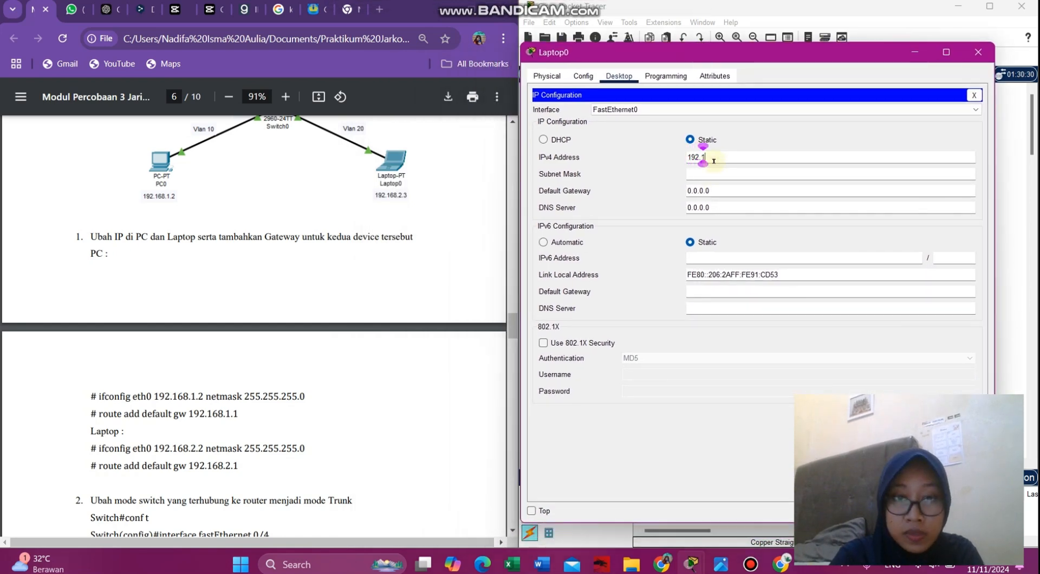
{"action": "type", "text": "68.2"}
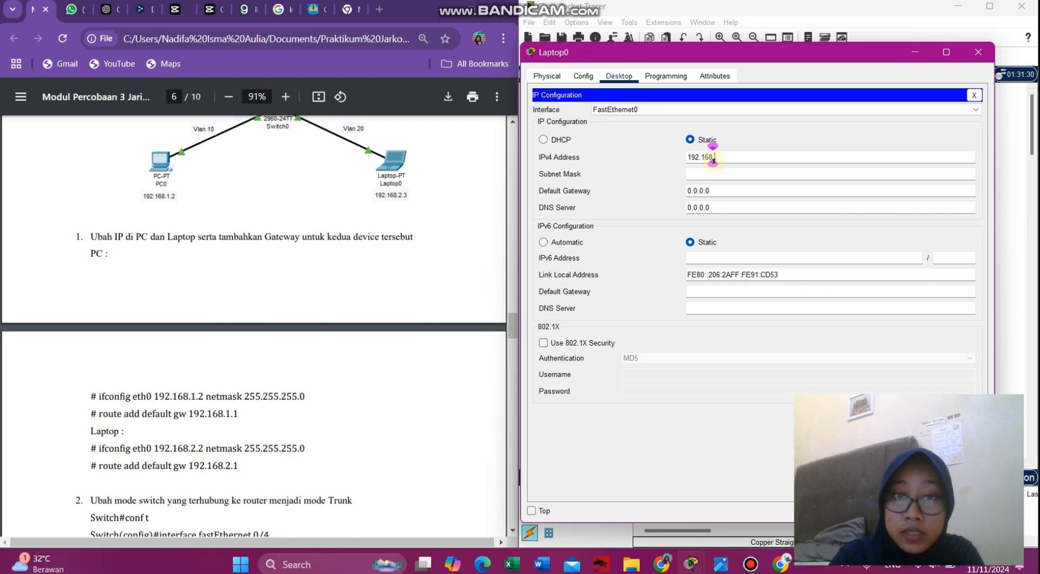
{"action": "type", "text": ".3"}
{"action": "left_click", "coordinate": [810, 172]}
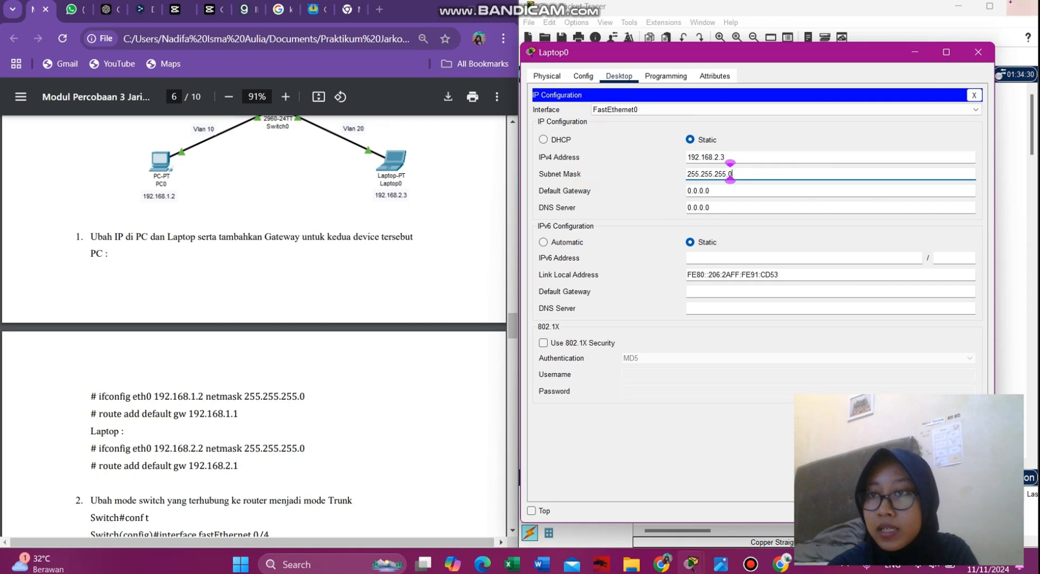
{"action": "left_click", "coordinate": [983, 52]}
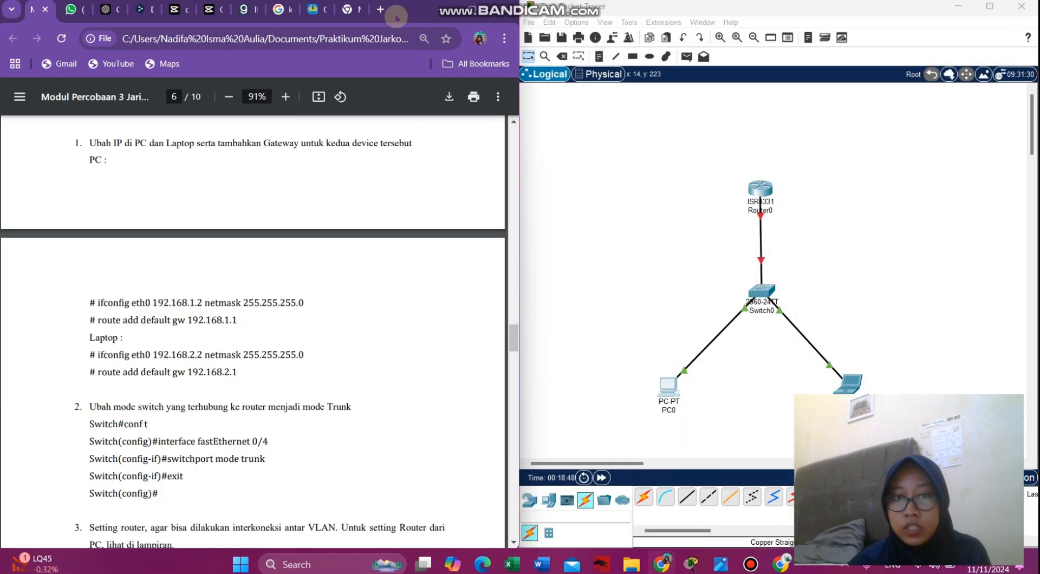
{"action": "scroll", "coordinate": [275, 408], "scroll_direction": "down", "scroll_amount": 3}
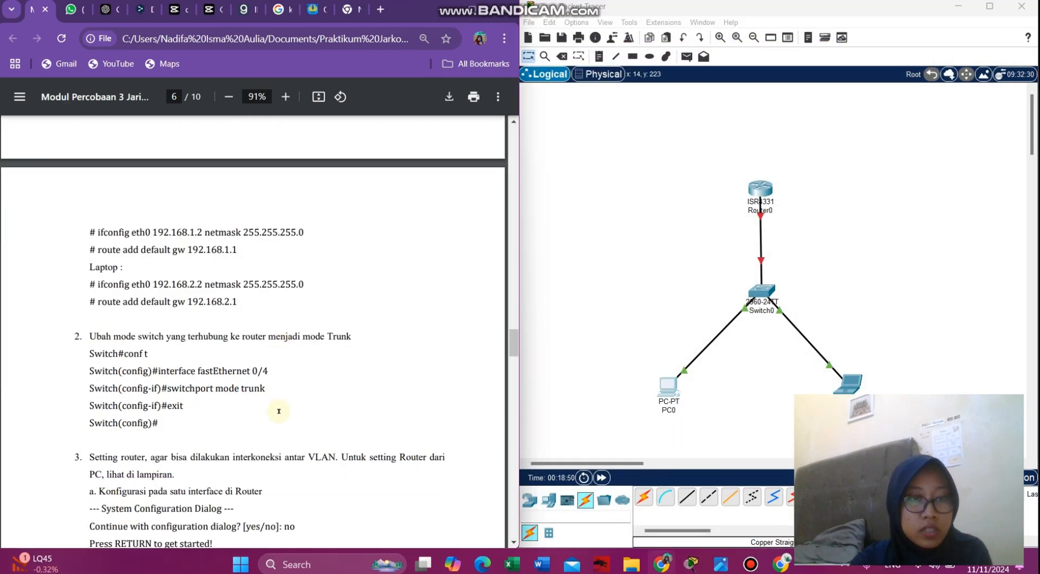
{"action": "scroll", "coordinate": [278, 411], "scroll_direction": "down", "scroll_amount": 3}
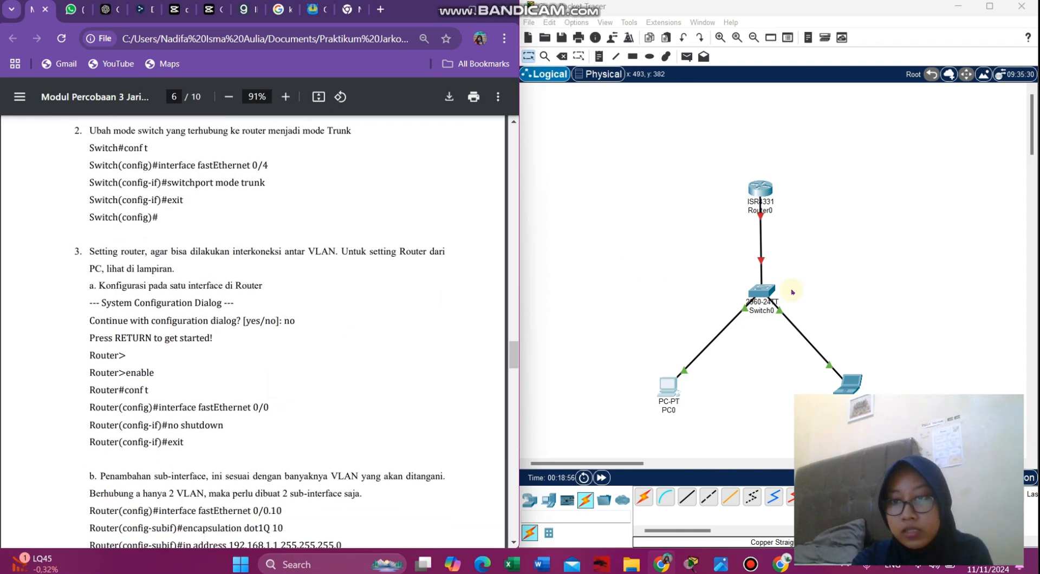
- Open Switch0's CLI and enter privileged and global configuration modes (en, conf terminal)
{"action": "left_click", "coordinate": [763, 293]}
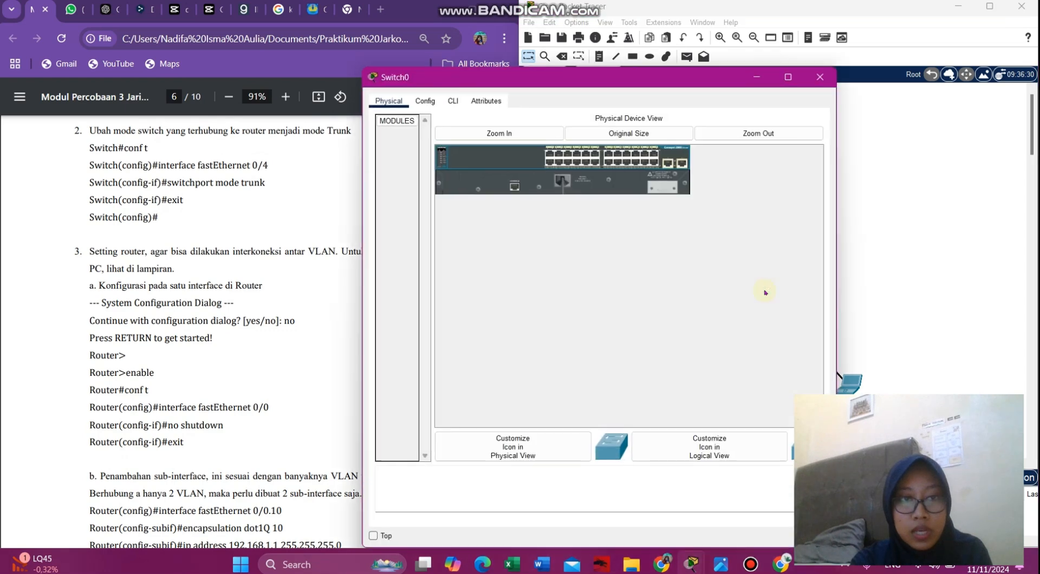
{"action": "left_click", "coordinate": [436, 101]}
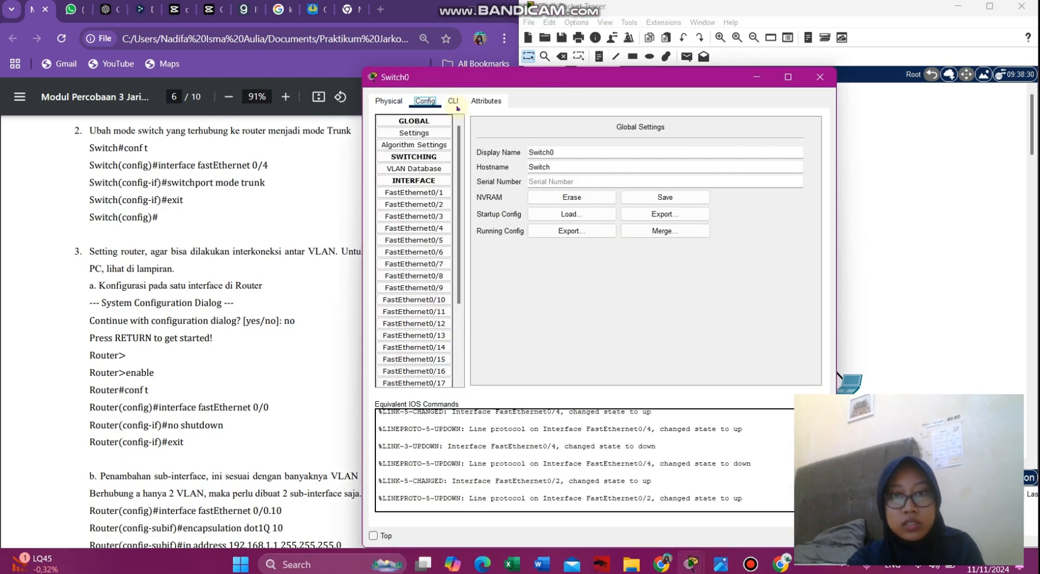
{"action": "left_click", "coordinate": [453, 101]}
{"action": "key", "text": "Return"}
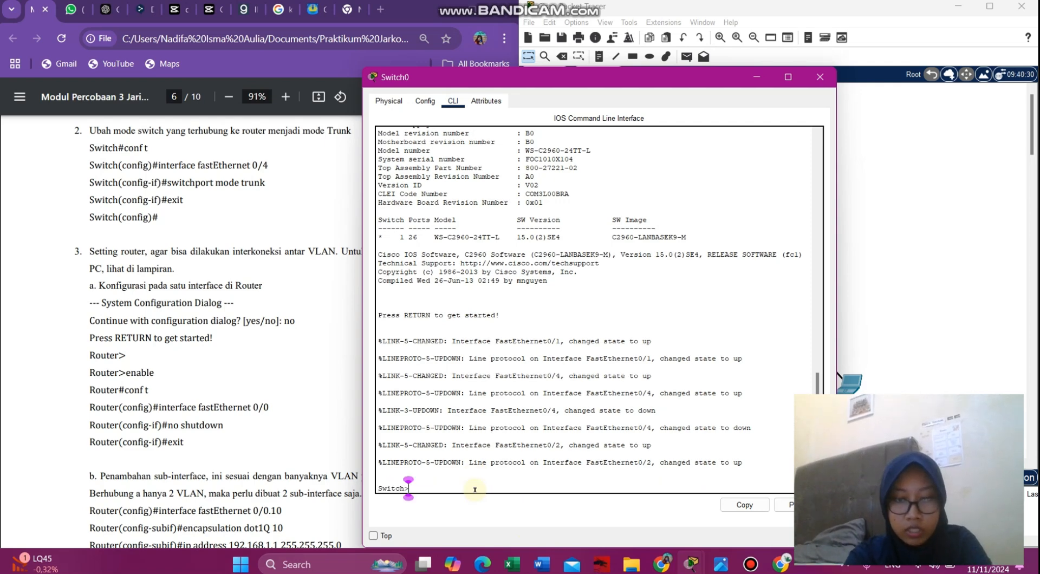
{"action": "type", "text": "eb"}
{"action": "type", "text": "n"}
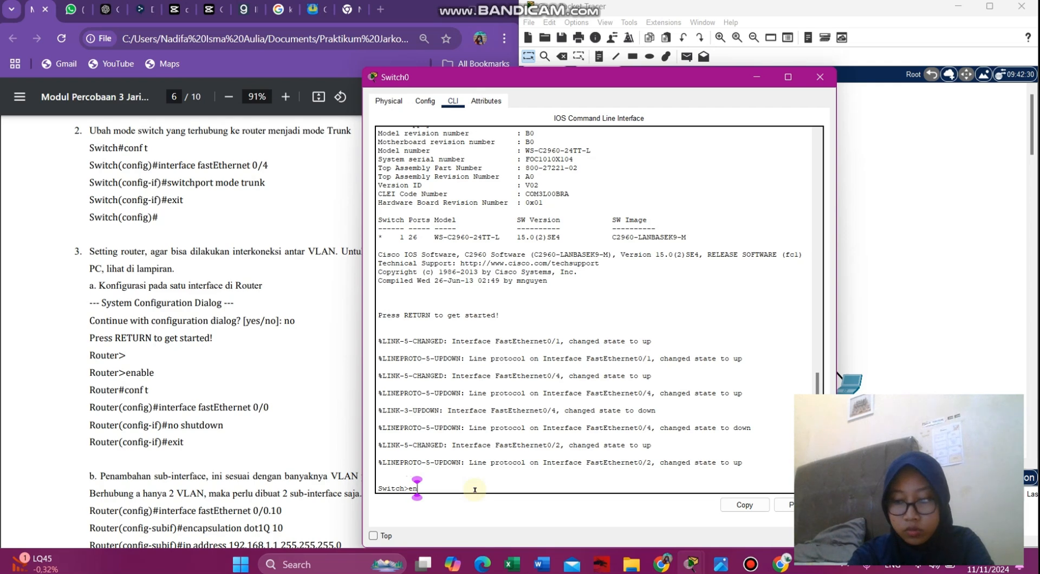
{"action": "key", "text": "Return"}
{"action": "type", "text": "co"}
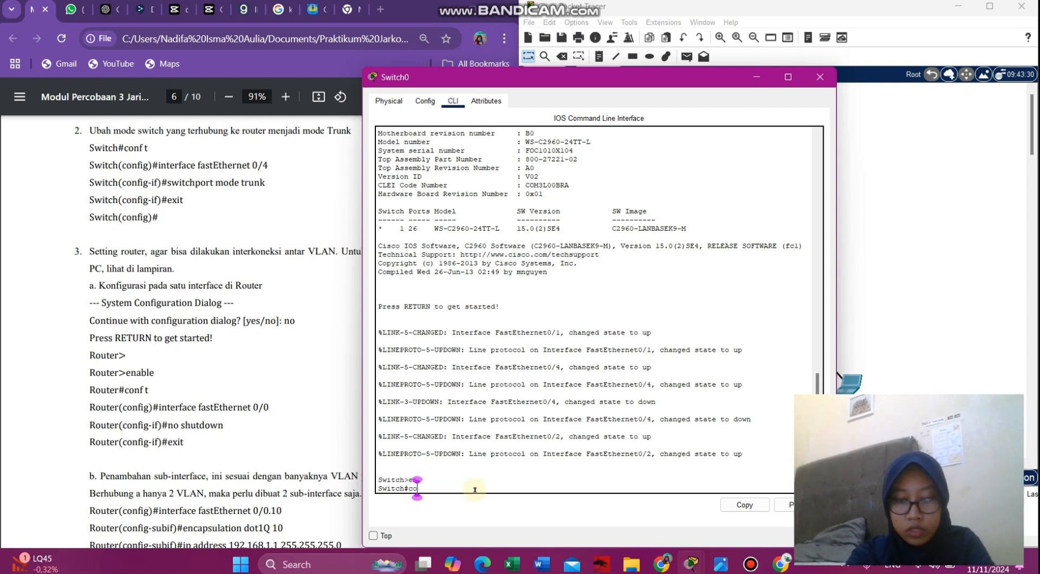
{"action": "type", "text": "nf terminal"}
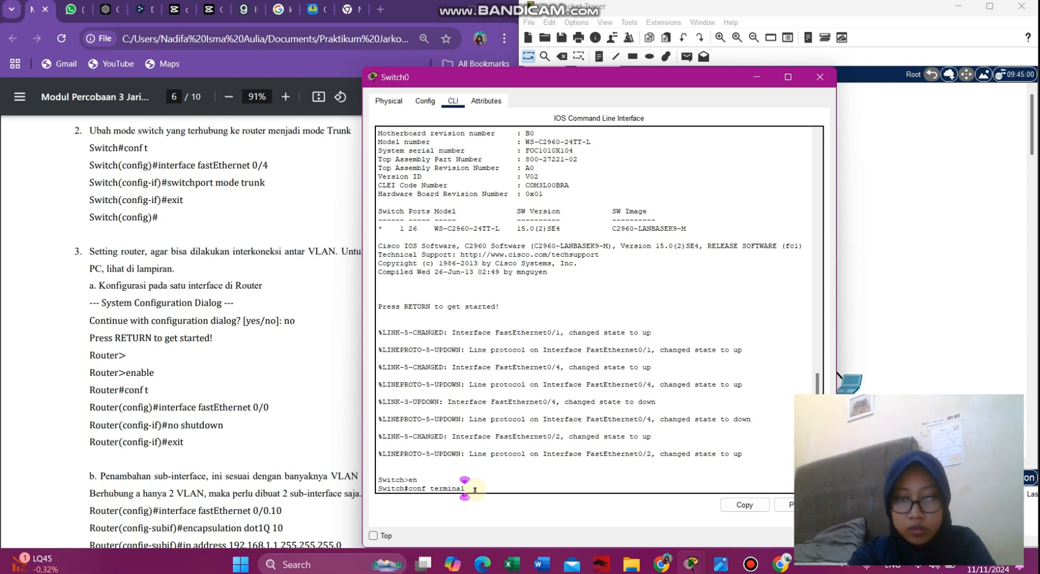
{"action": "key", "text": "Return"}
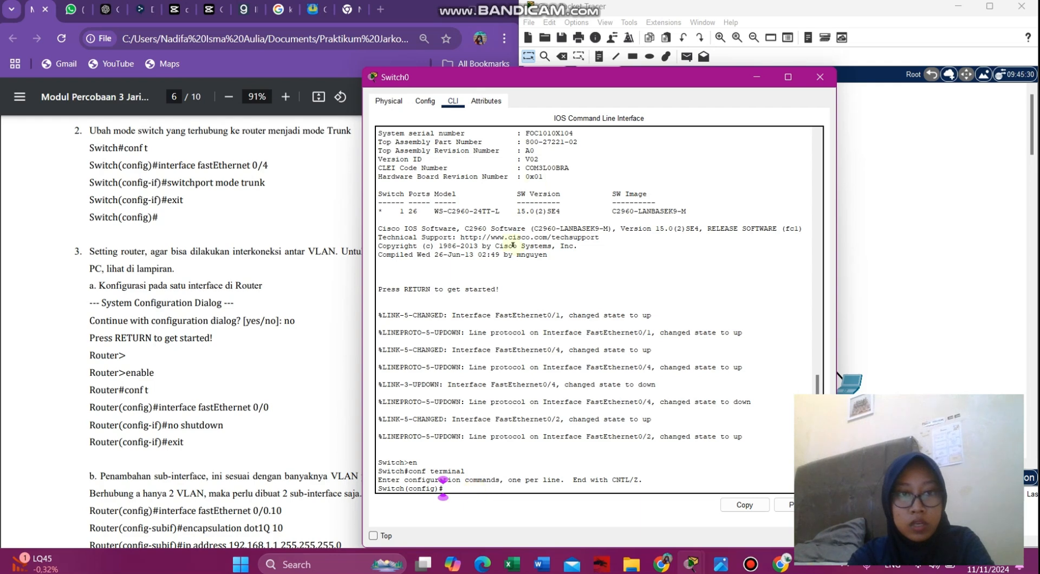
- Enter interface configuration for FastEthernet 0/4, correcting typos in the interface name
{"action": "left_click_drag", "start_coordinate": [555, 86], "coordinate": [681, 62]}
{"action": "type", "text": "i"}
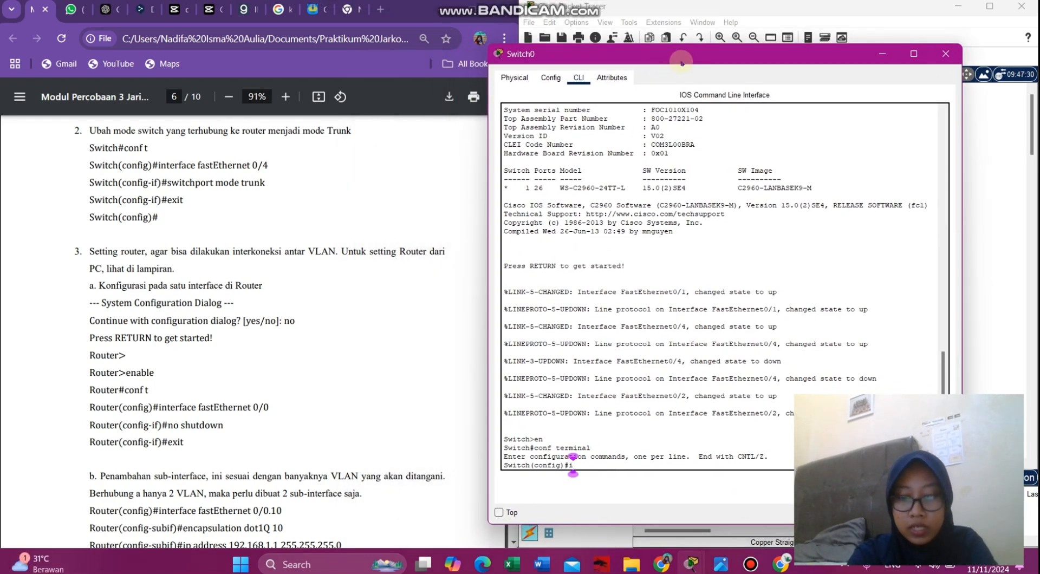
{"action": "type", "text": "nterface"}
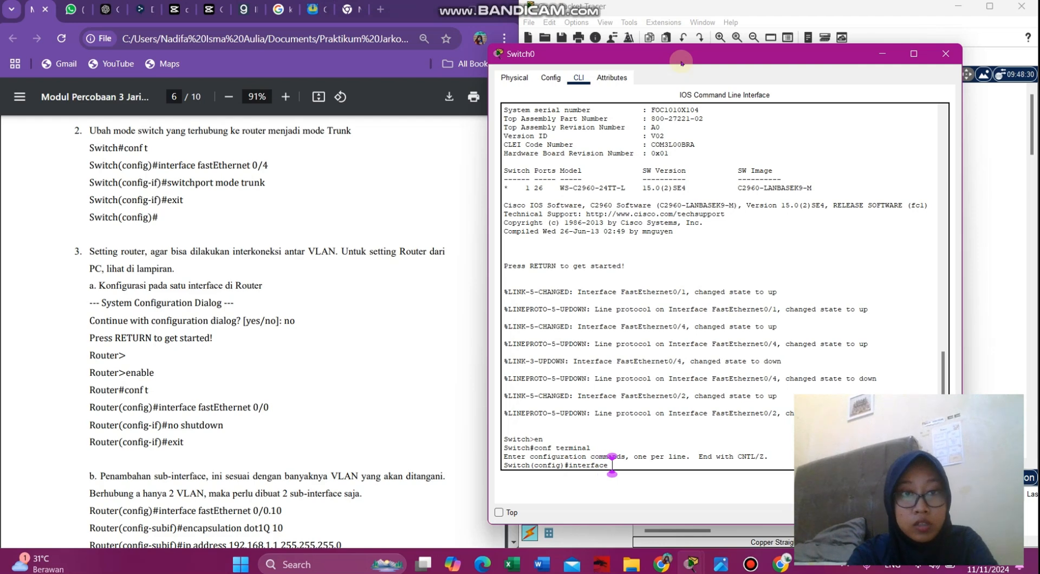
{"action": "type", "text": " faste"}
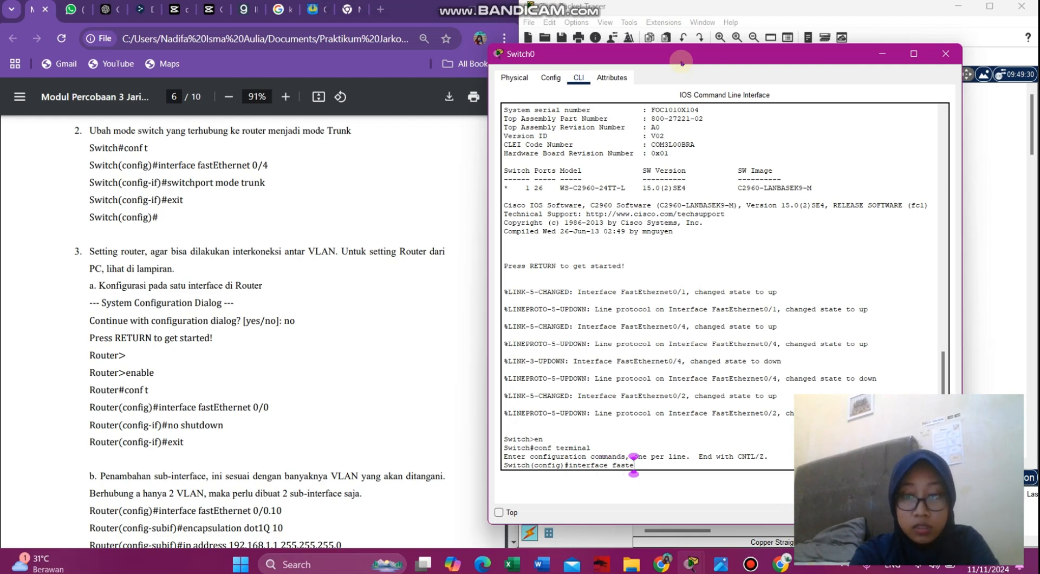
{"action": "type", "text": "T"}
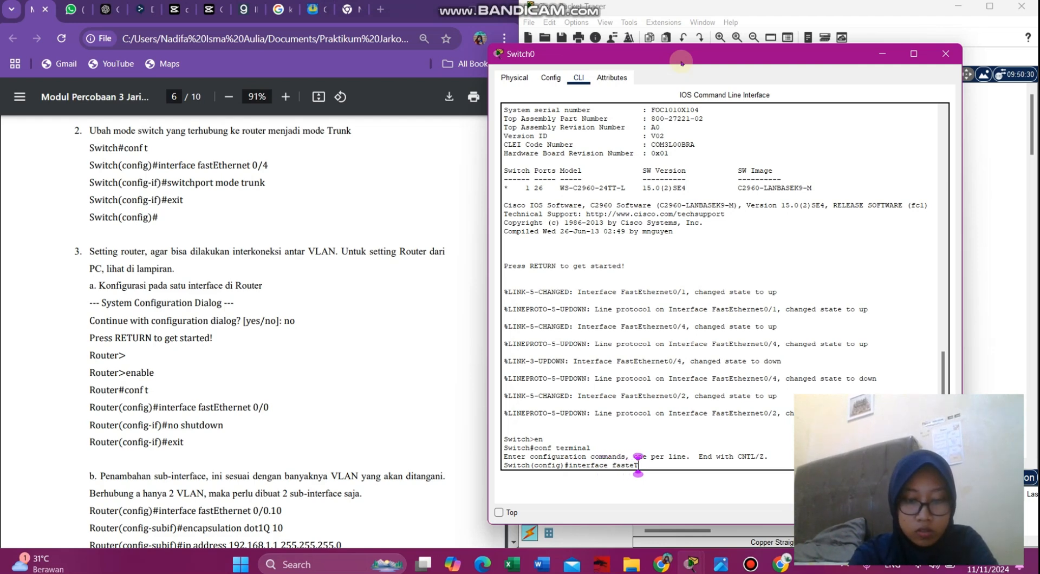
{"action": "type", "text": "HERNET 0/4"}
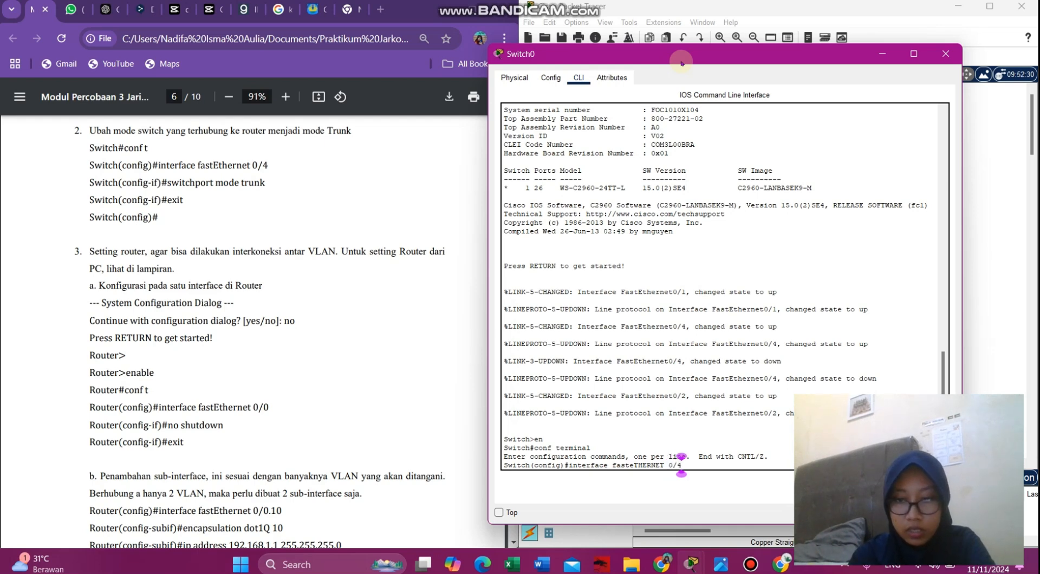
{"action": "key", "text": "BackSpace"}
{"action": "key", "text": "BackSpace"}
{"action": "key", "text": "BackSpace"}
{"action": "key", "text": "BackSpace"}
{"action": "key", "text": "BackSpace"}
{"action": "key", "text": "BackSpace"}
{"action": "key", "text": "BackSpace"}
{"action": "key", "text": "BackSpace"}
{"action": "key", "text": "BackSpace"}
{"action": "key", "text": "BackSpace"}
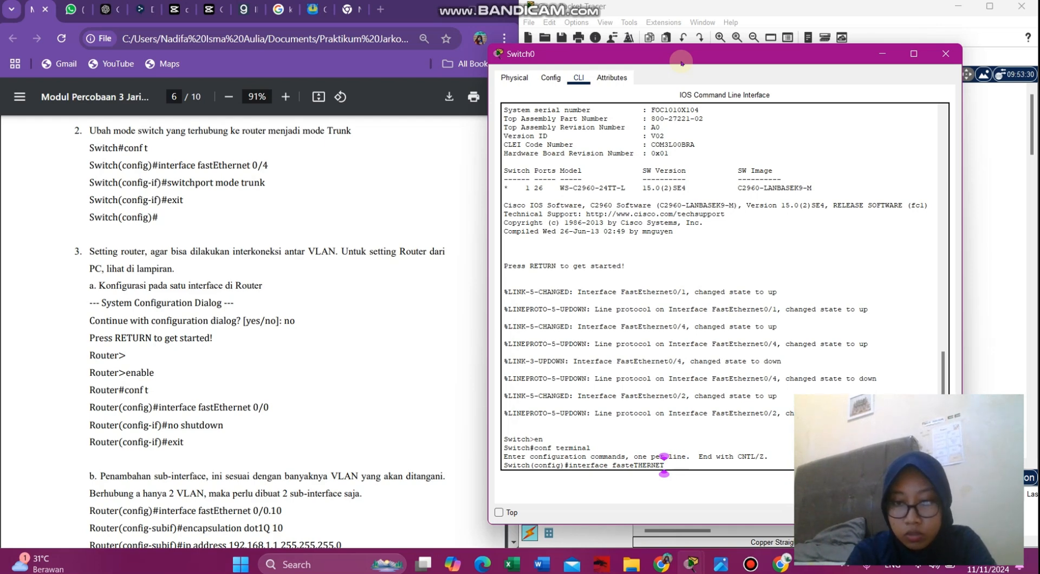
{"action": "key", "text": "BackSpace"}
{"action": "key", "text": "BackSpace"}
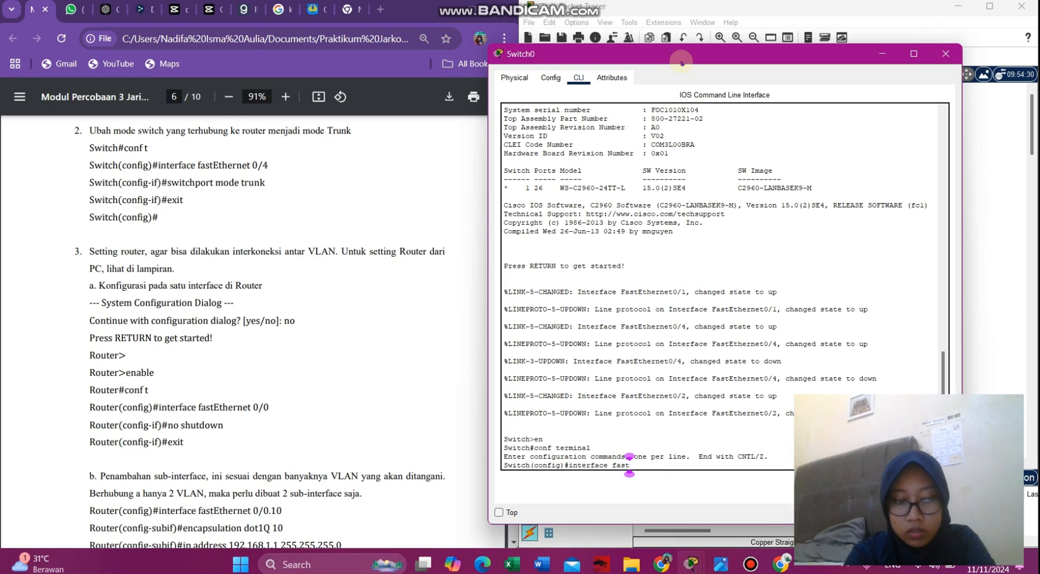
{"action": "type", "text": "Etherner"}
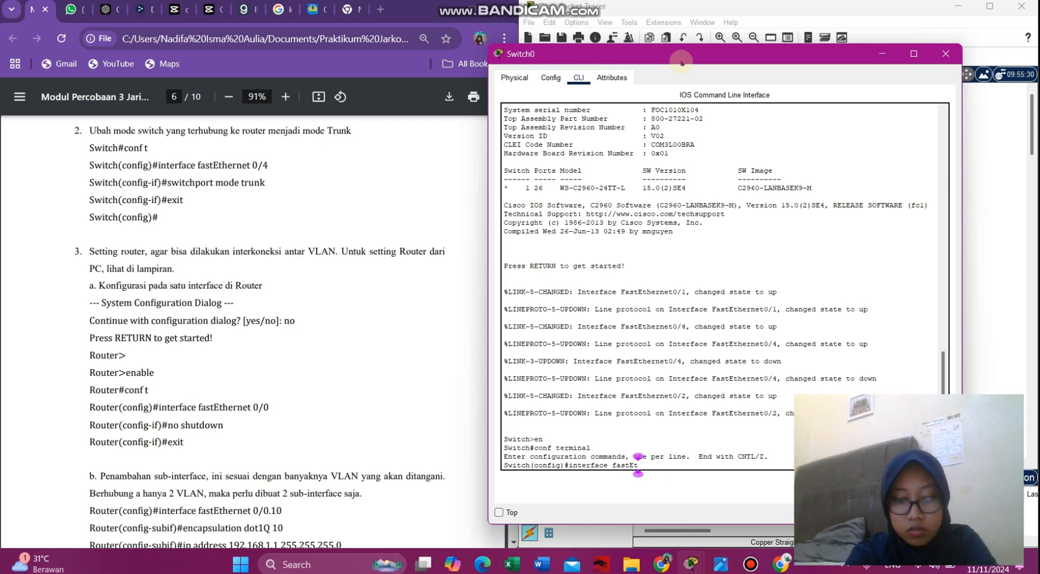
{"action": "key", "text": "BackSpace"}
{"action": "type", "text": "t 0/4"}
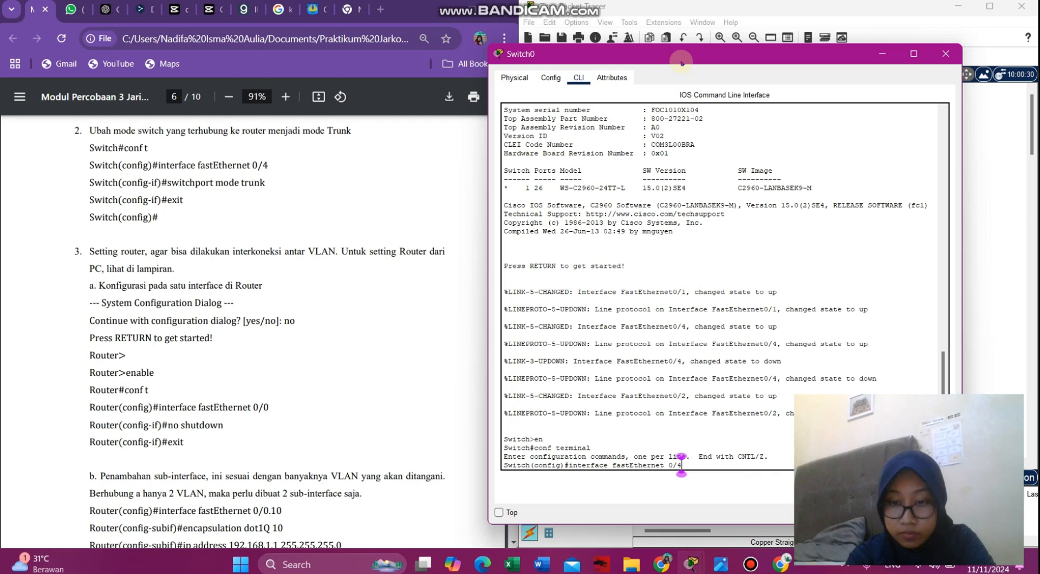
{"action": "key", "text": "Return"}
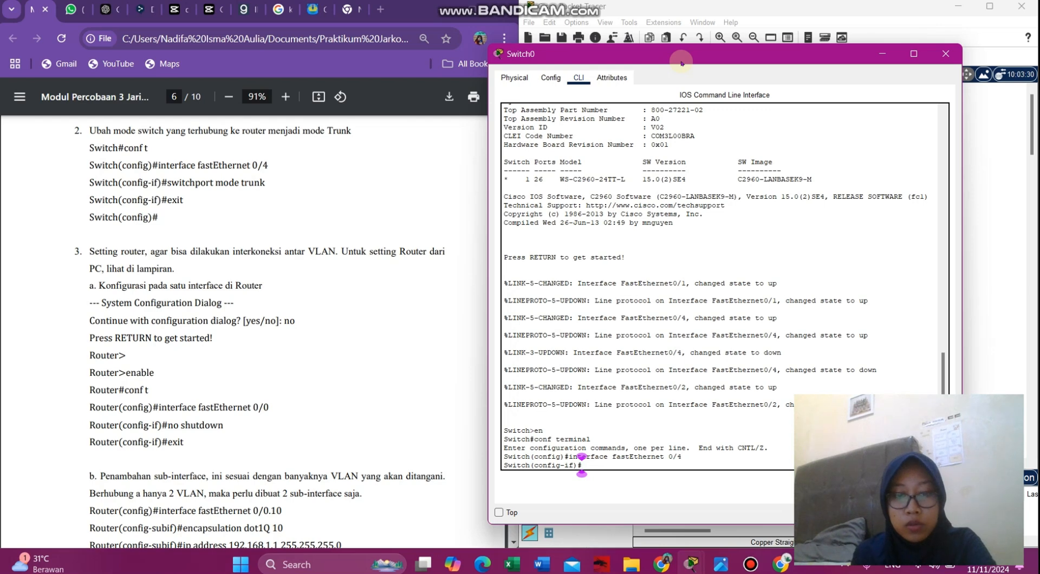
- Set Switch0's FastEthernet 0/4 to switchport mode trunk and return to global configuration
{"action": "type", "text": "swit"}
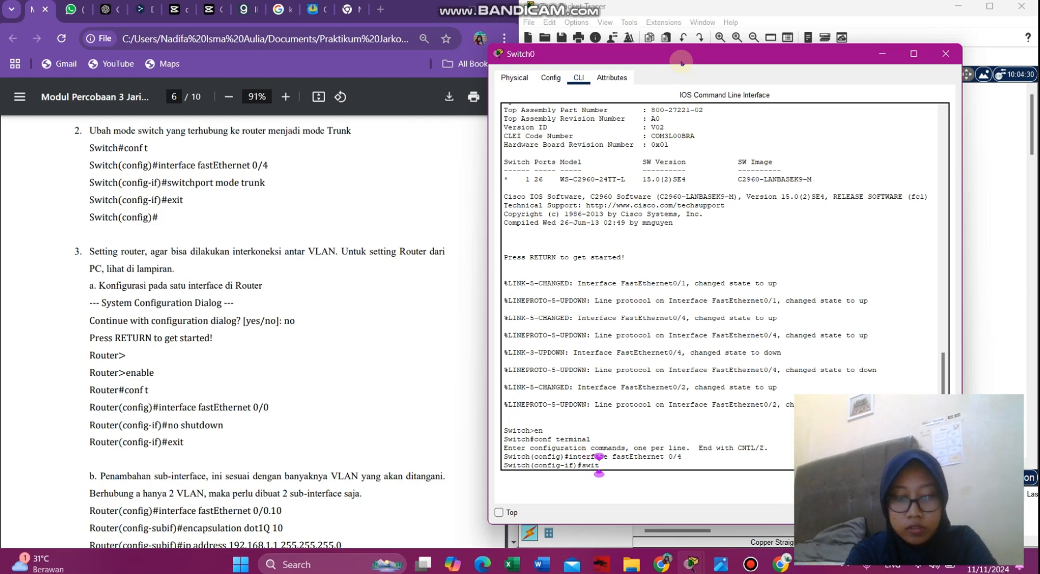
{"action": "type", "text": "chport"}
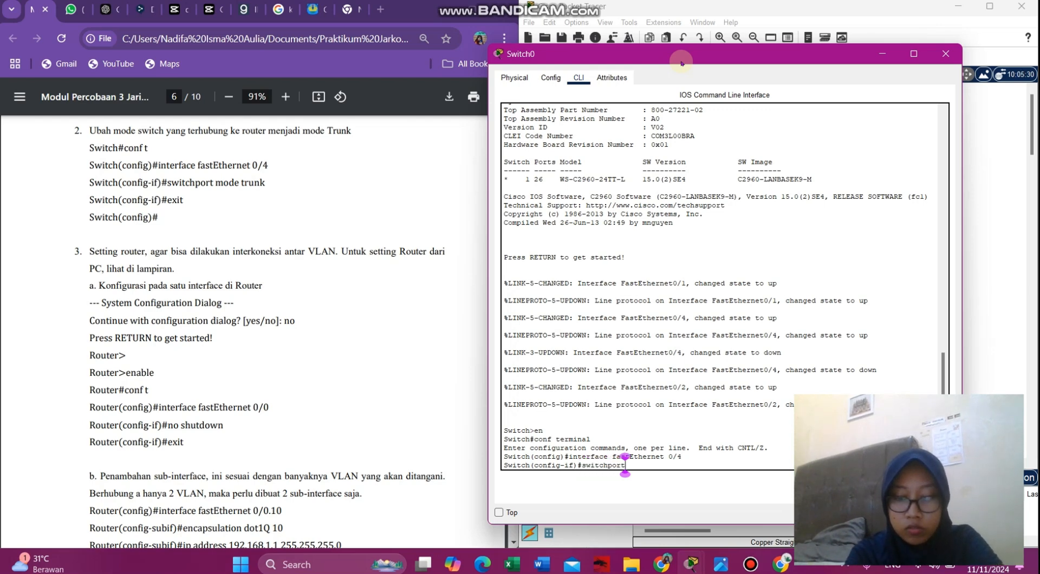
{"action": "type", "text": " mode trunk"}
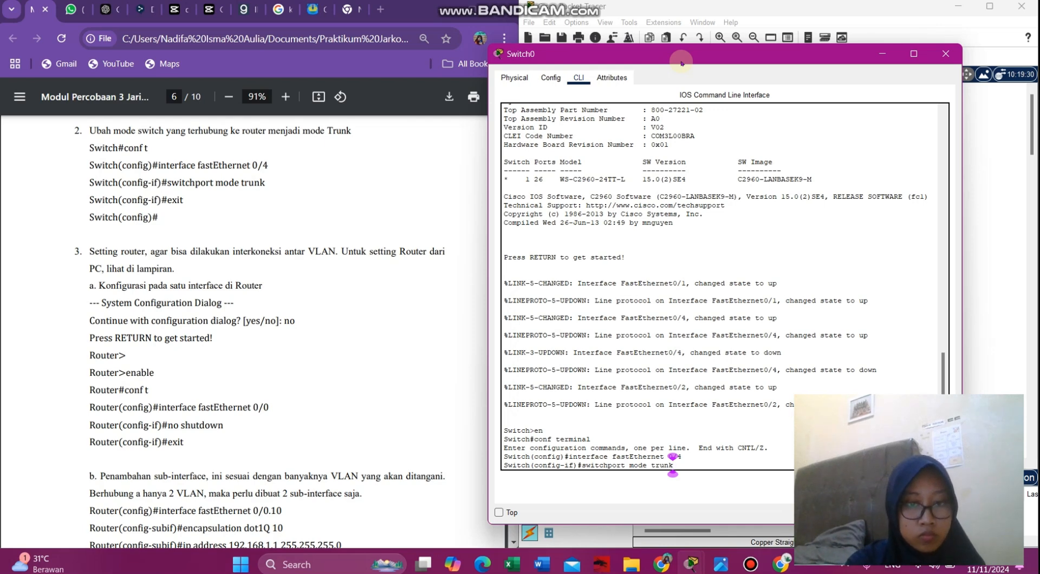
{"action": "key", "text": "Return"}
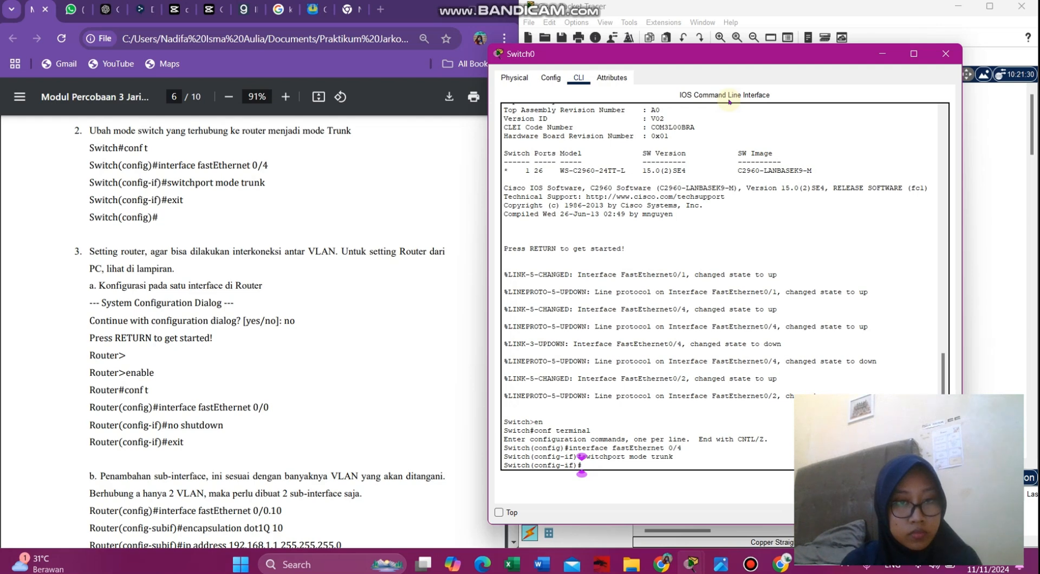
{"action": "type", "text": "exit"}
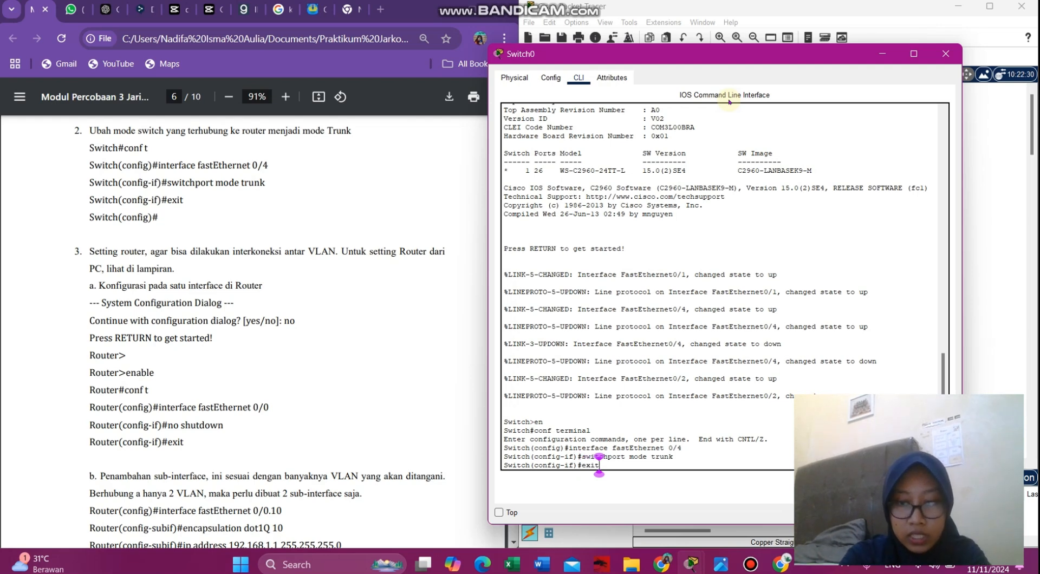
{"action": "key", "text": "Return"}
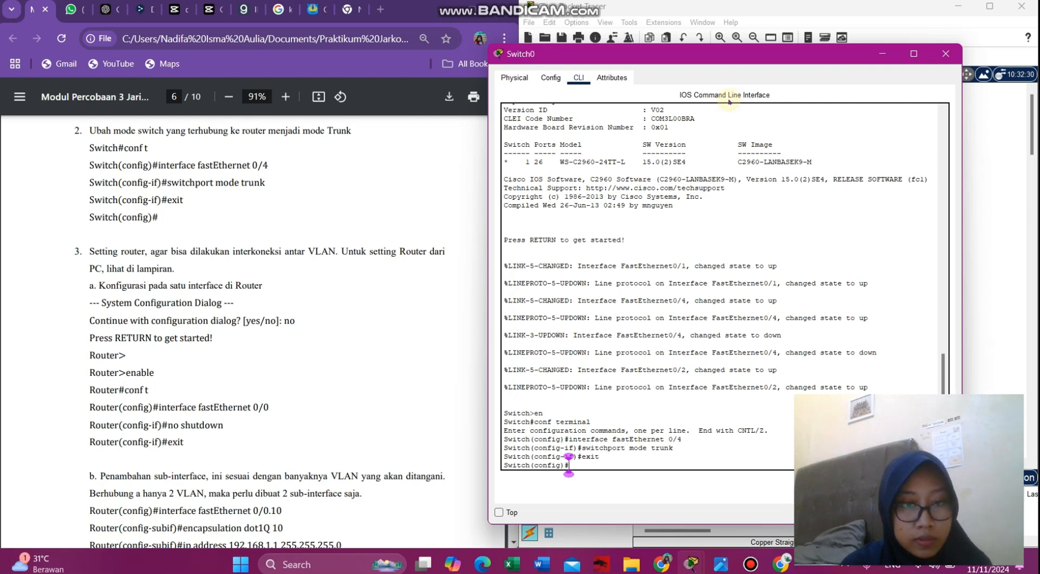
- Open Router0's CLI and place its window beside the lab guide
{"action": "left_click", "coordinate": [884, 55]}
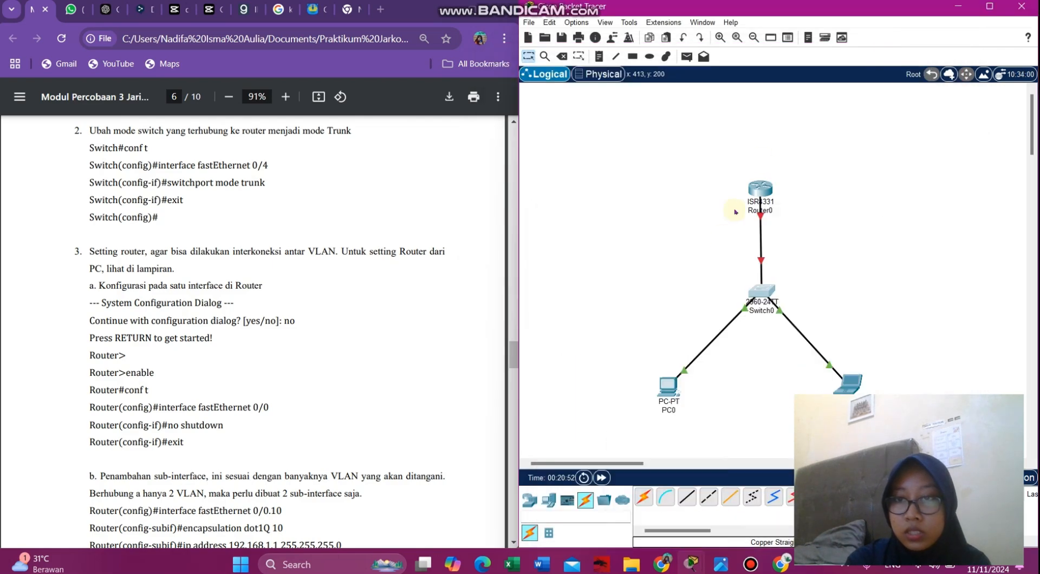
{"action": "left_click", "coordinate": [762, 184]}
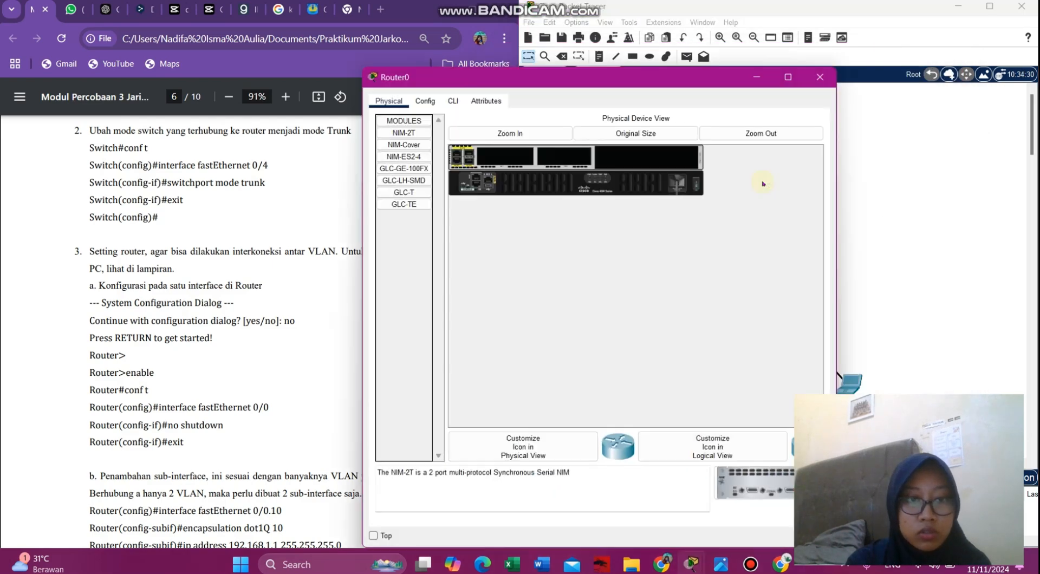
{"action": "left_click", "coordinate": [452, 101]}
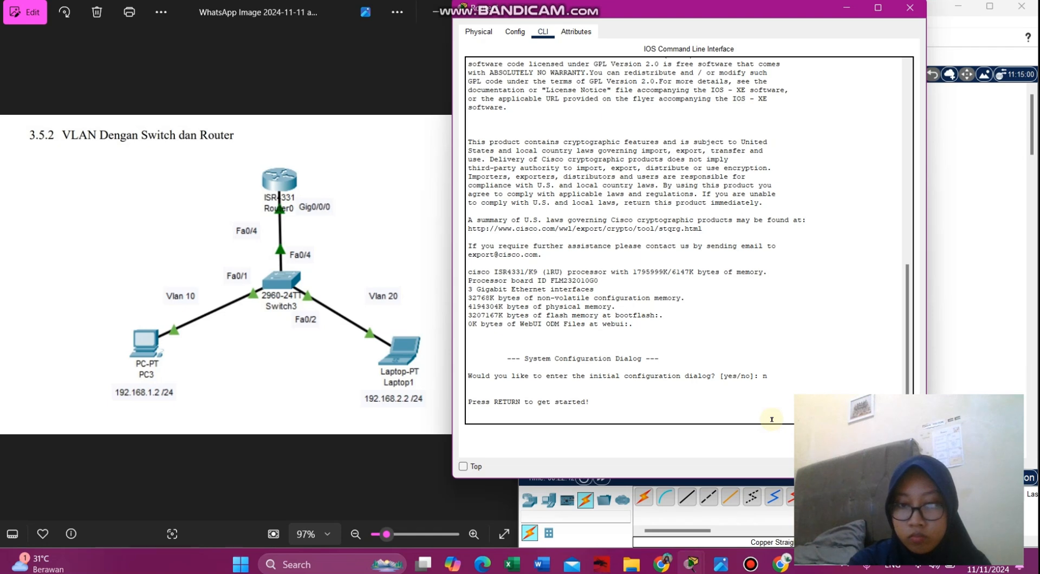
{"action": "key", "text": "Return"}
{"action": "left_click", "coordinate": [382, 28]}
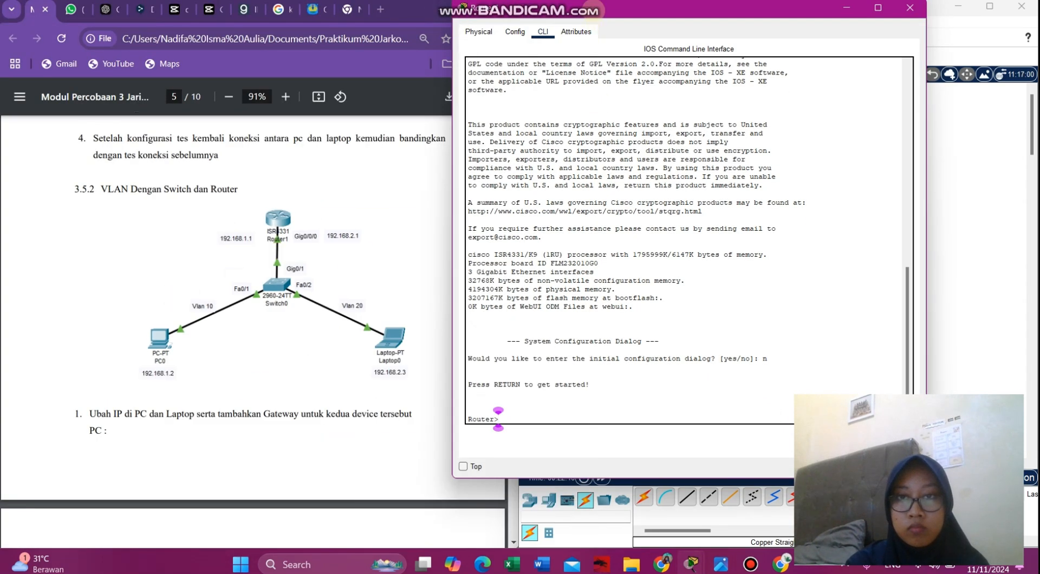
{"action": "left_click_drag", "start_coordinate": [604, 15], "coordinate": [654, 38]}
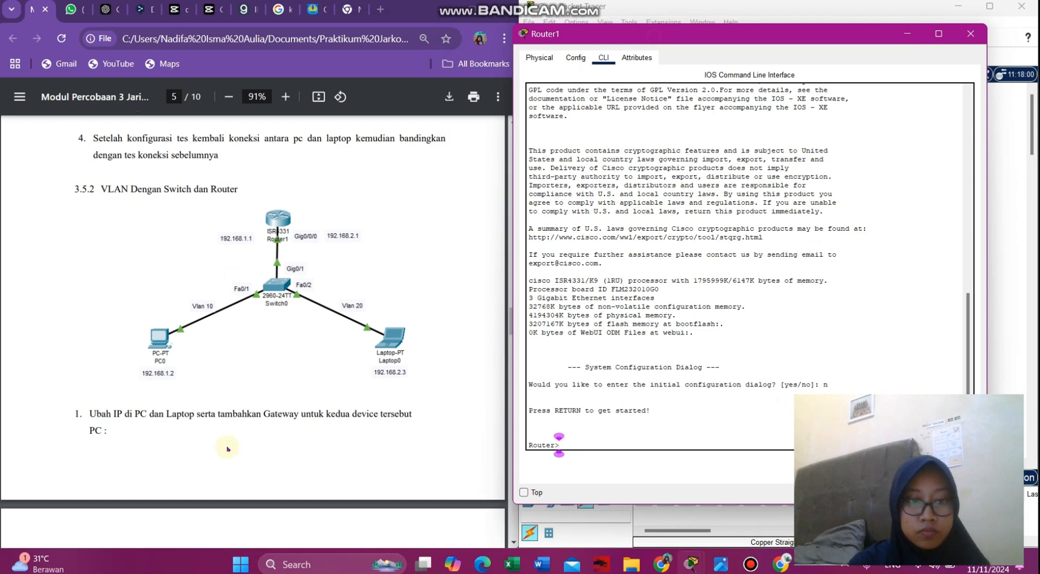
{"action": "scroll", "coordinate": [227, 450], "scroll_direction": "down", "scroll_amount": 7}
{"action": "scroll", "coordinate": [227, 450], "scroll_direction": "down", "scroll_amount": 5}
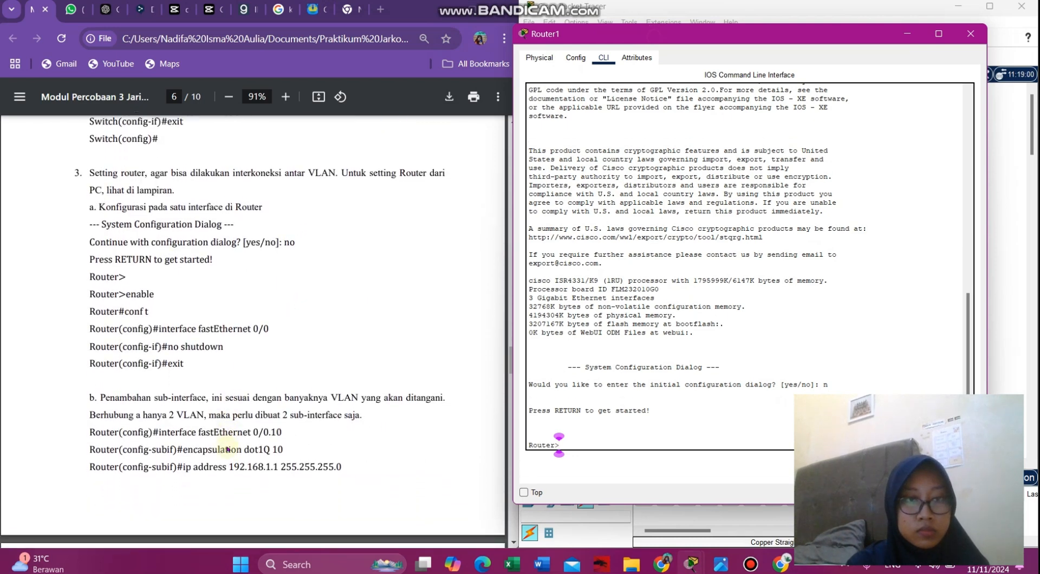
{"action": "scroll", "coordinate": [228, 448], "scroll_direction": "up", "scroll_amount": 3}
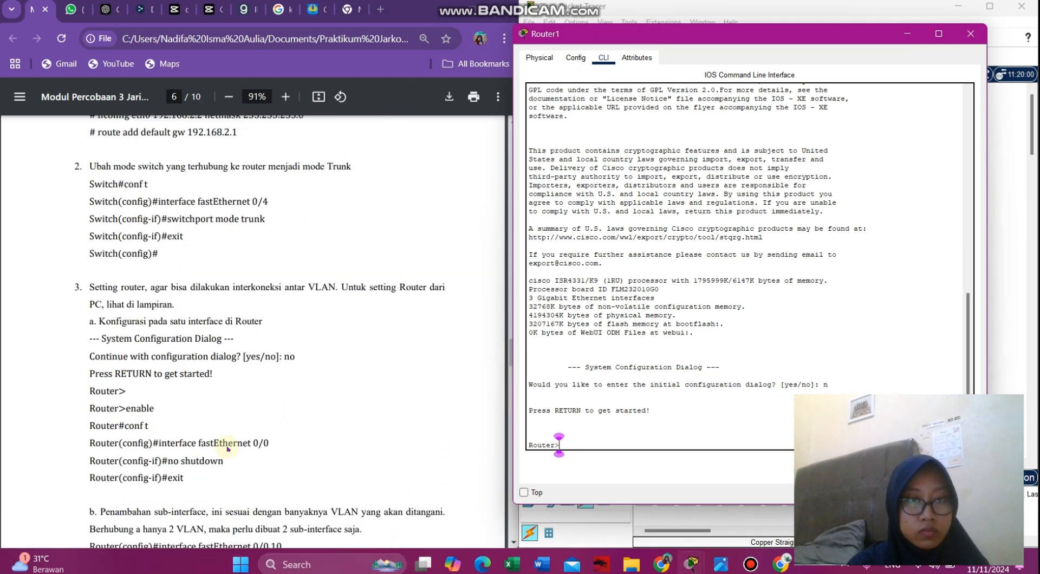
{"action": "scroll", "coordinate": [228, 449], "scroll_direction": "down", "scroll_amount": 1}
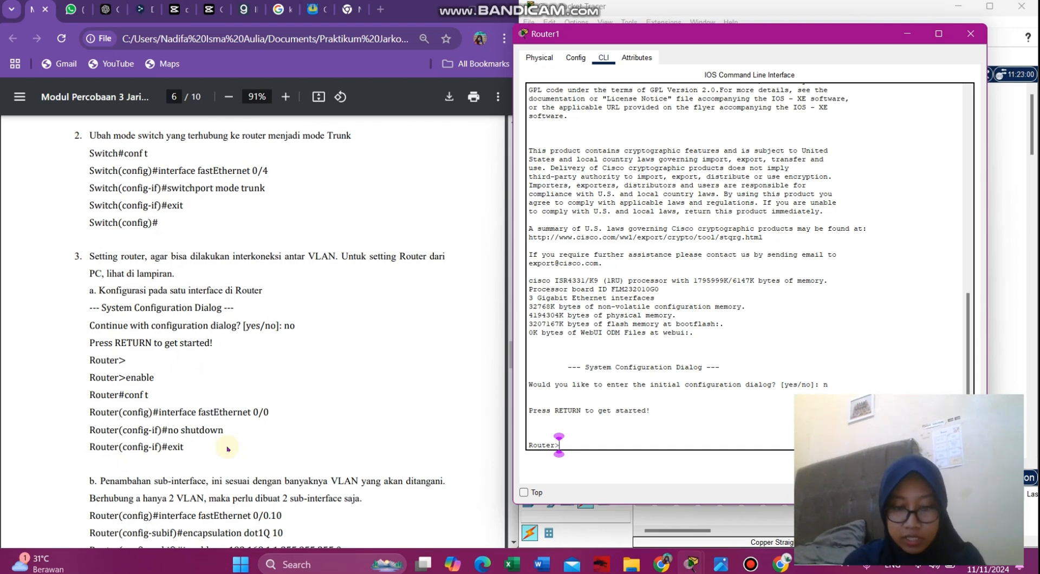
- Enter privileged mode and global configuration on the router with en and conf t
{"action": "type", "text": "en"}
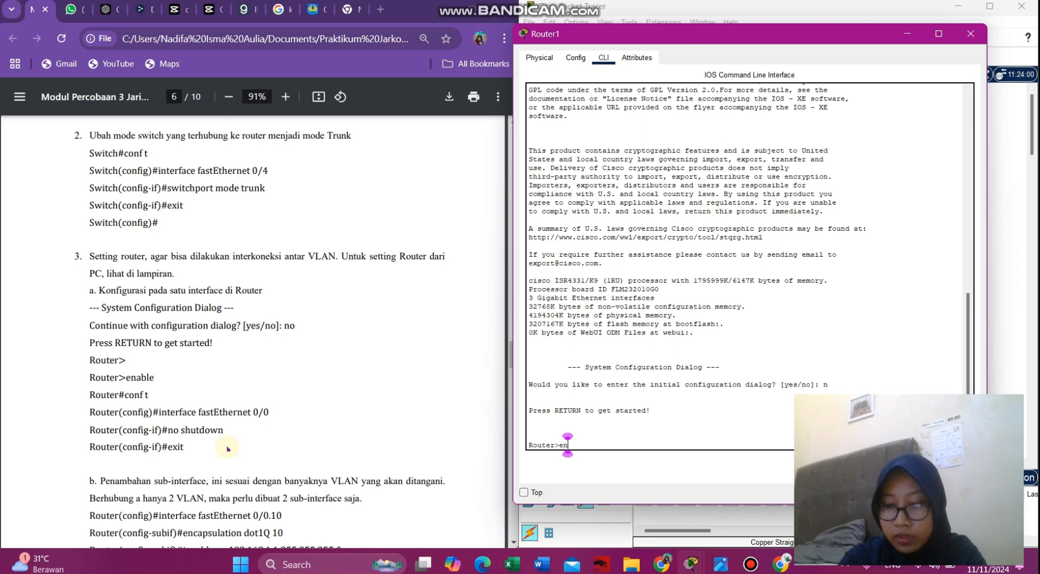
{"action": "key", "text": "Return"}
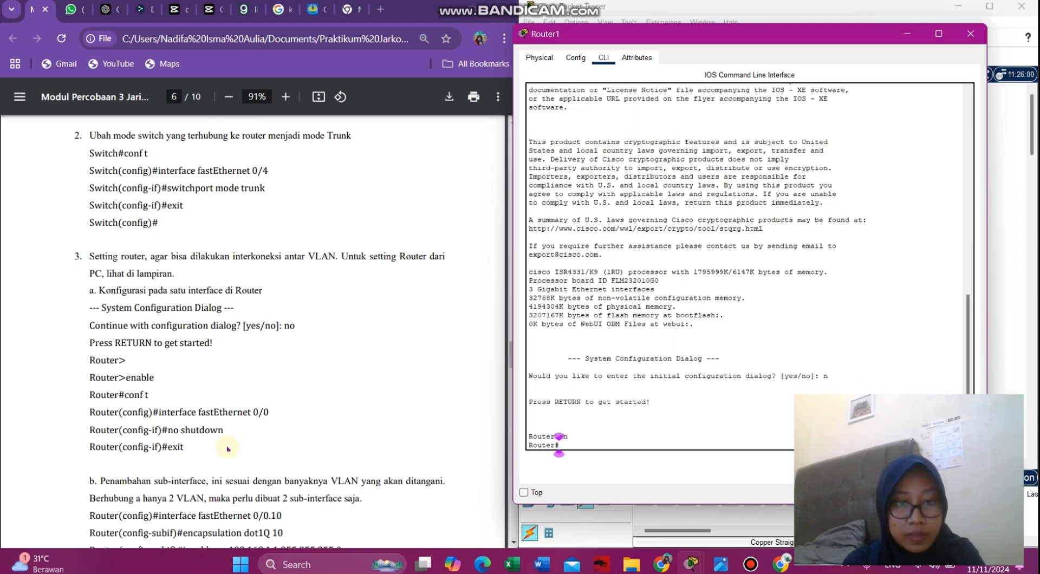
{"action": "type", "text": "c"}
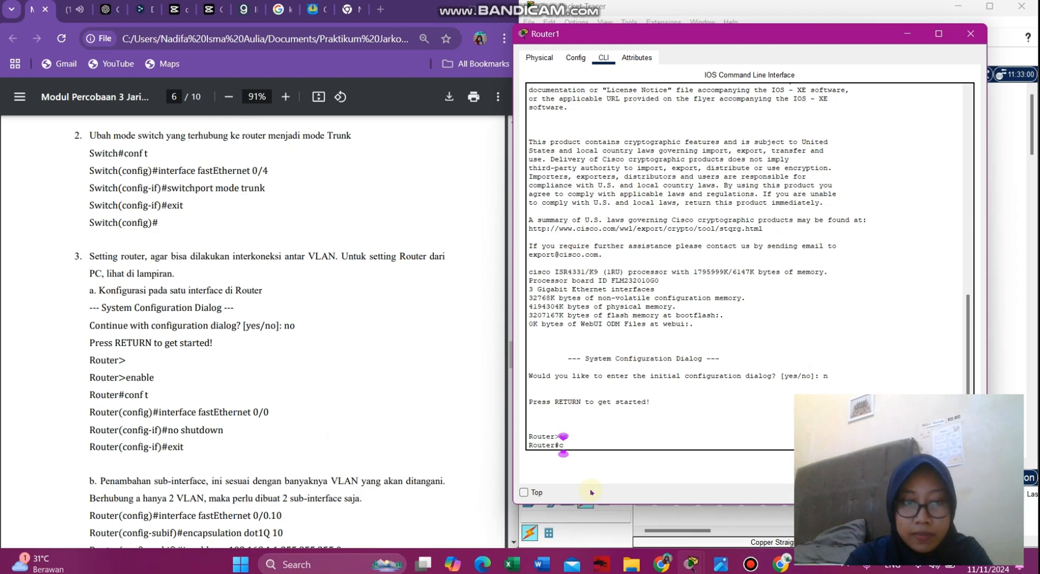
{"action": "type", "text": "onf t"}
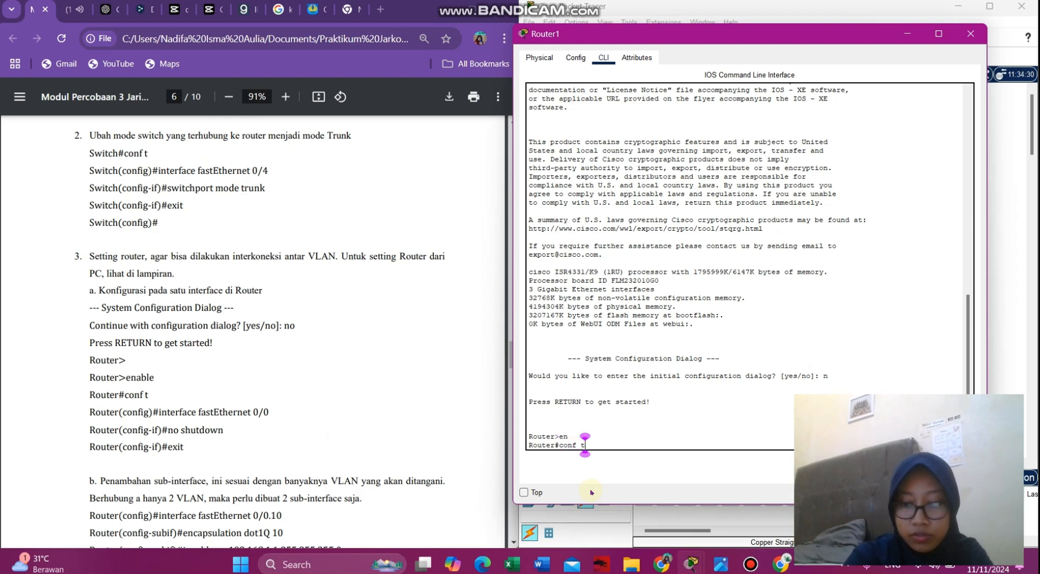
{"action": "key", "text": "Return"}
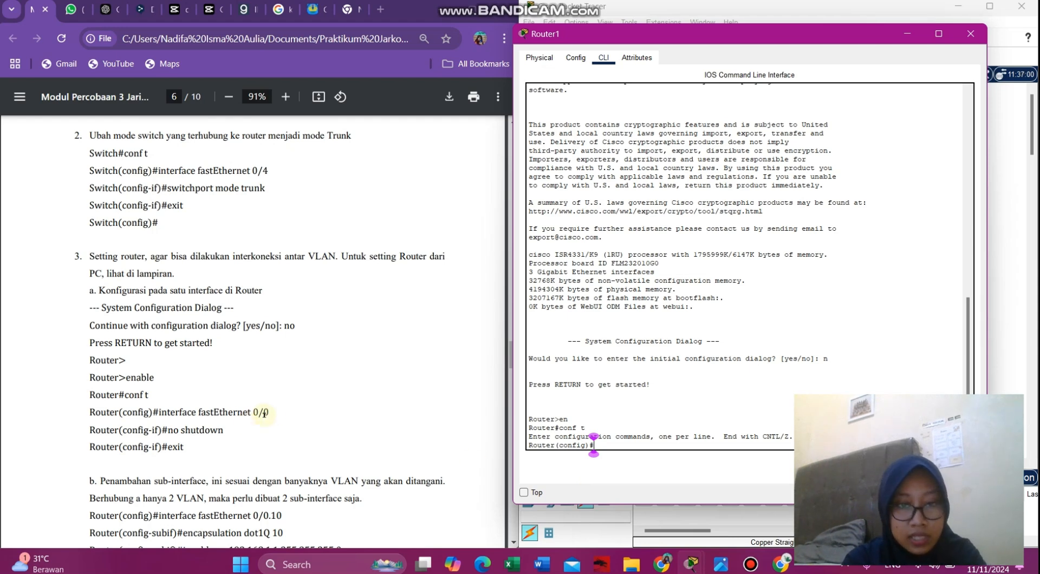
- Enter interface configuration for gigabitethernet 0/0/0 after first trying fastEthernet 0/0
{"action": "left_click_drag", "start_coordinate": [274, 412], "coordinate": [162, 411]}
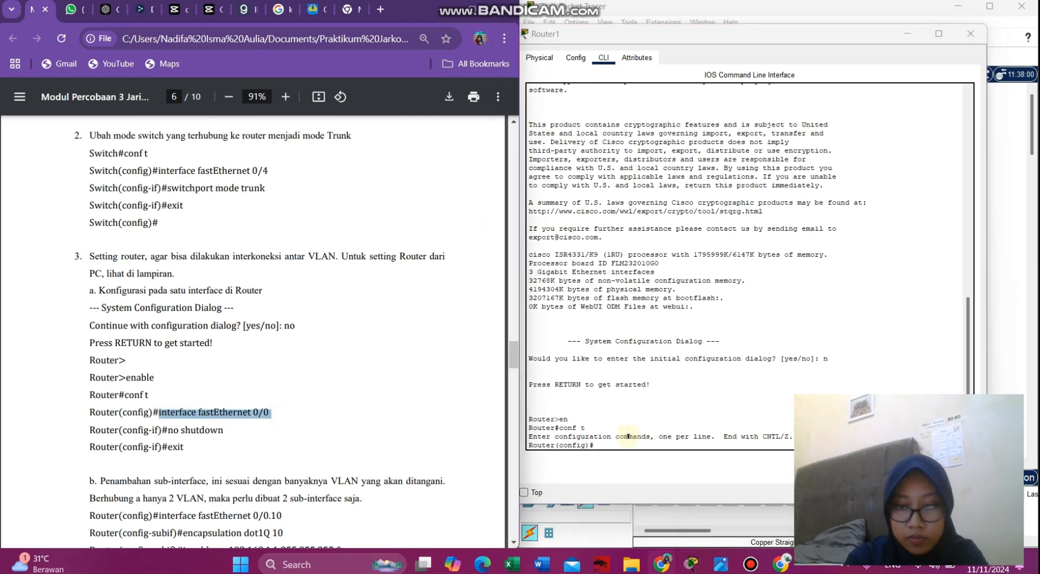
{"action": "left_click", "coordinate": [611, 446]}
{"action": "type", "text": "inter"}
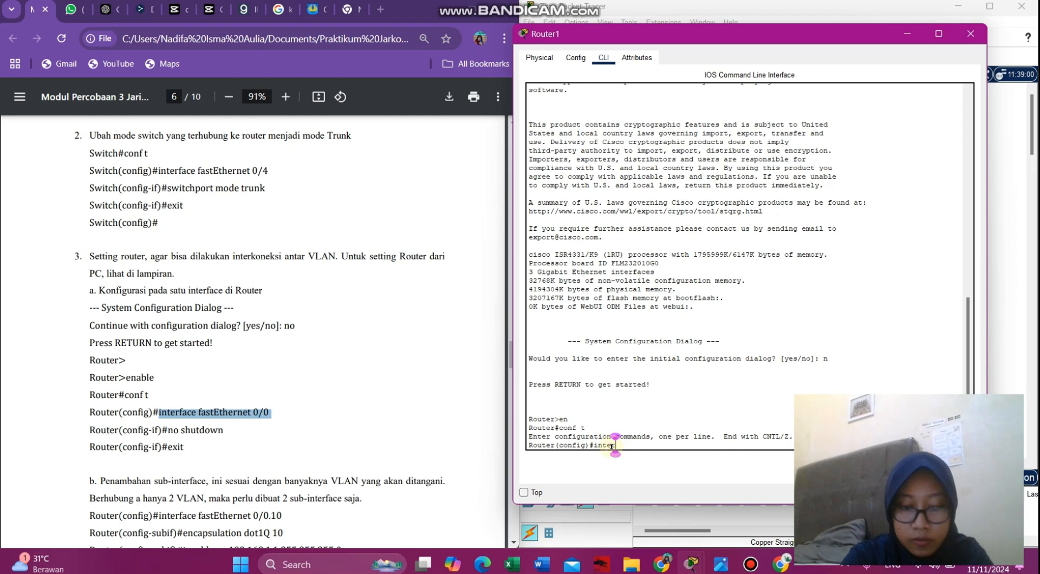
{"action": "type", "text": "face fas"}
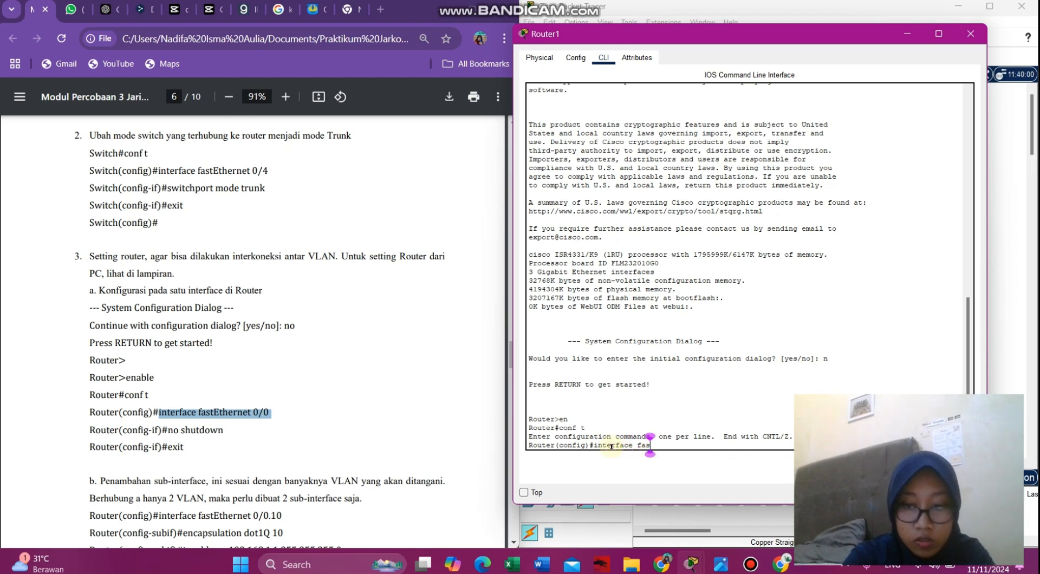
{"action": "type", "text": "tEthernet 0/"}
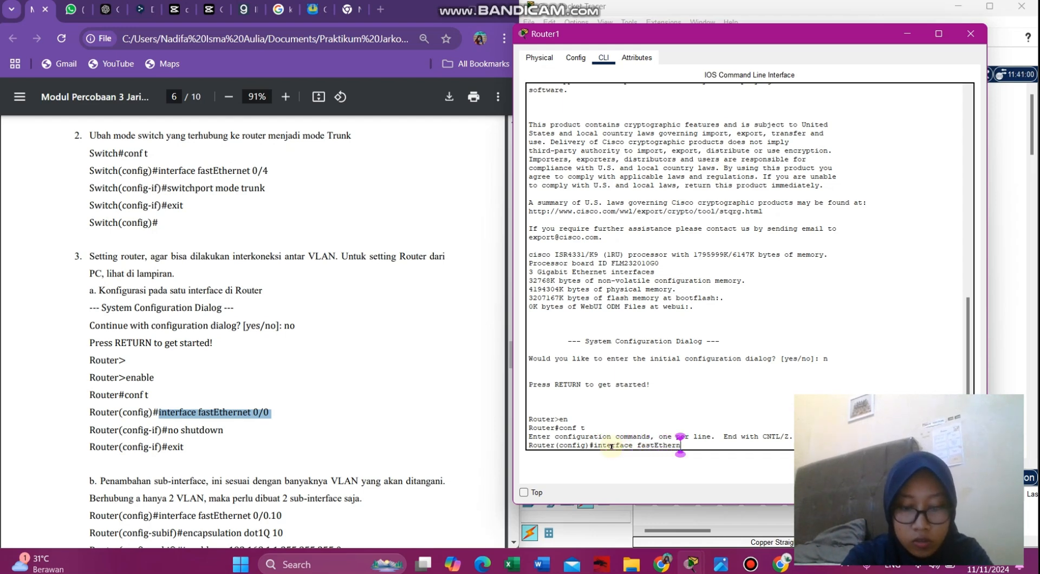
{"action": "type", "text": "0"}
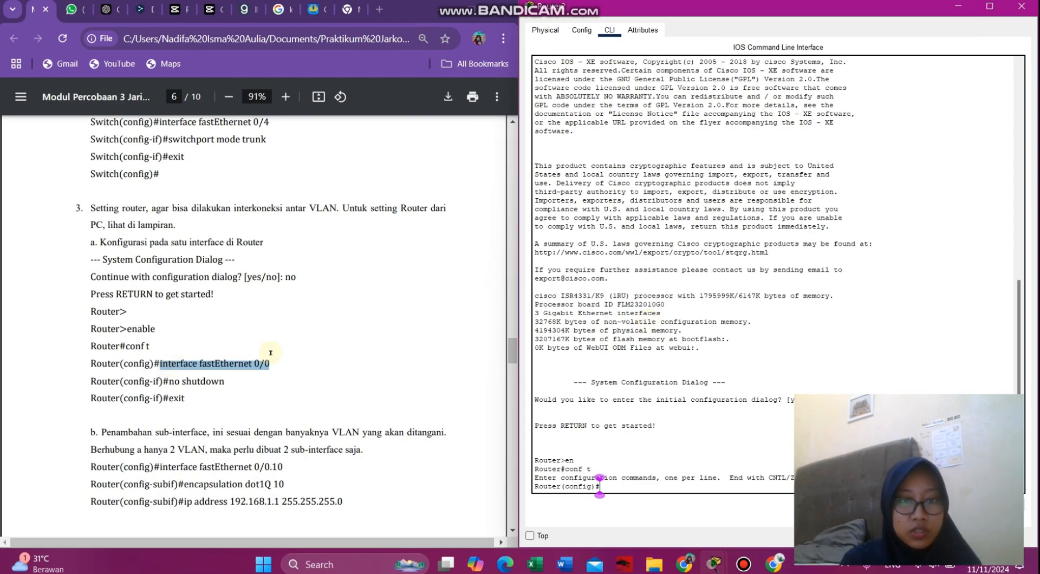
{"action": "left_click", "coordinate": [628, 471]}
{"action": "type", "text": "i"}
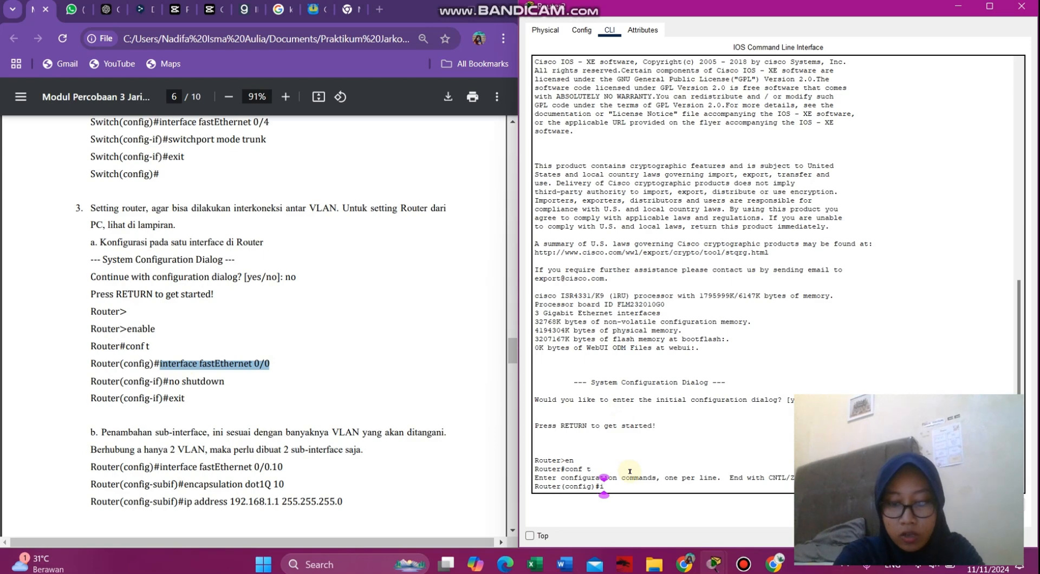
{"action": "type", "text": "nterface"}
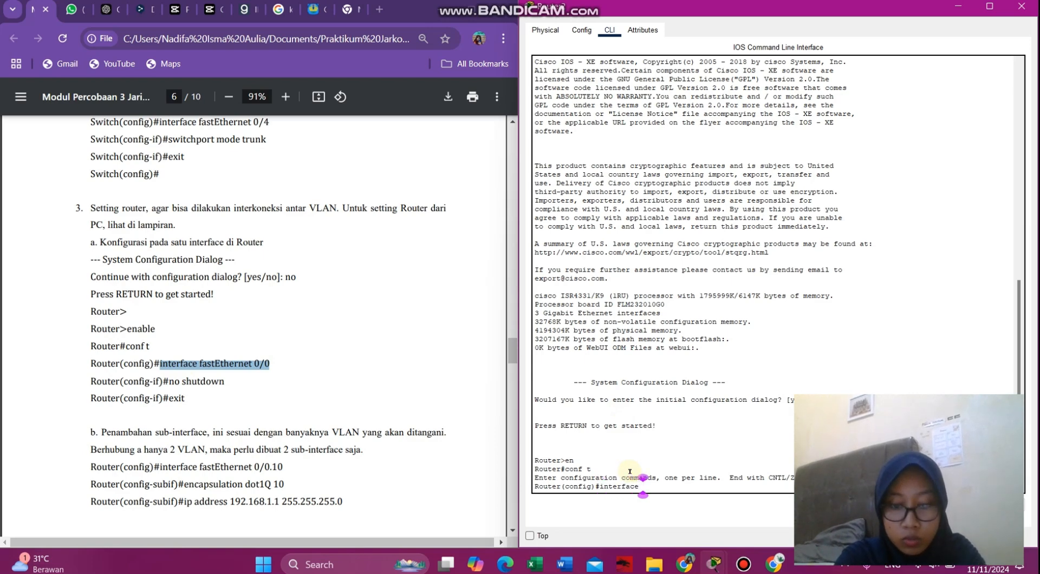
{"action": "type", "text": " giga"}
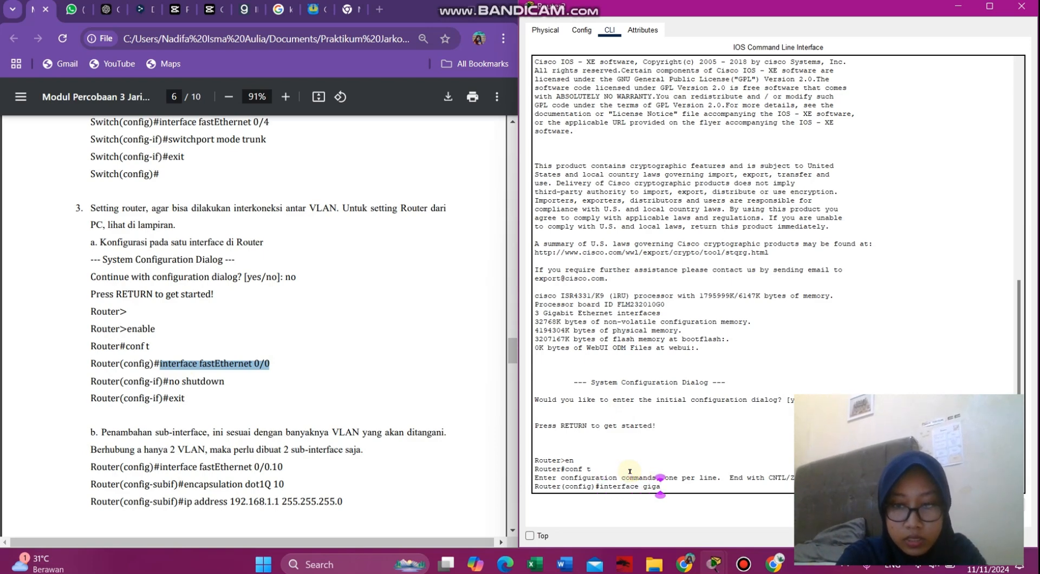
{"action": "type", "text": "Bi"}
{"action": "type", "text": "t"}
{"action": "key", "text": "BackSpace"}
{"action": "key", "text": "BackSpace"}
{"action": "key", "text": "BackSpace"}
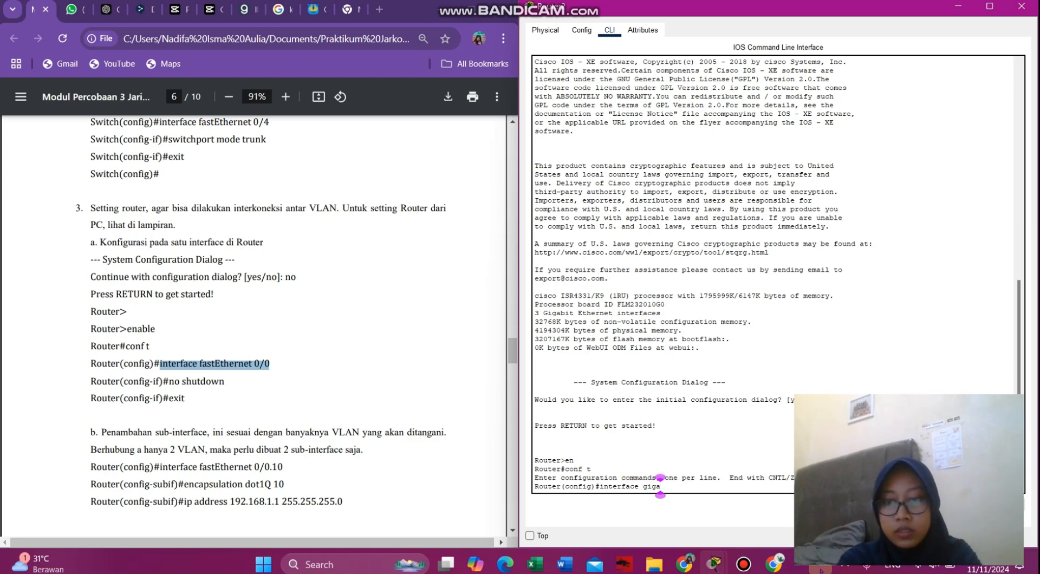
{"action": "type", "text": "b"}
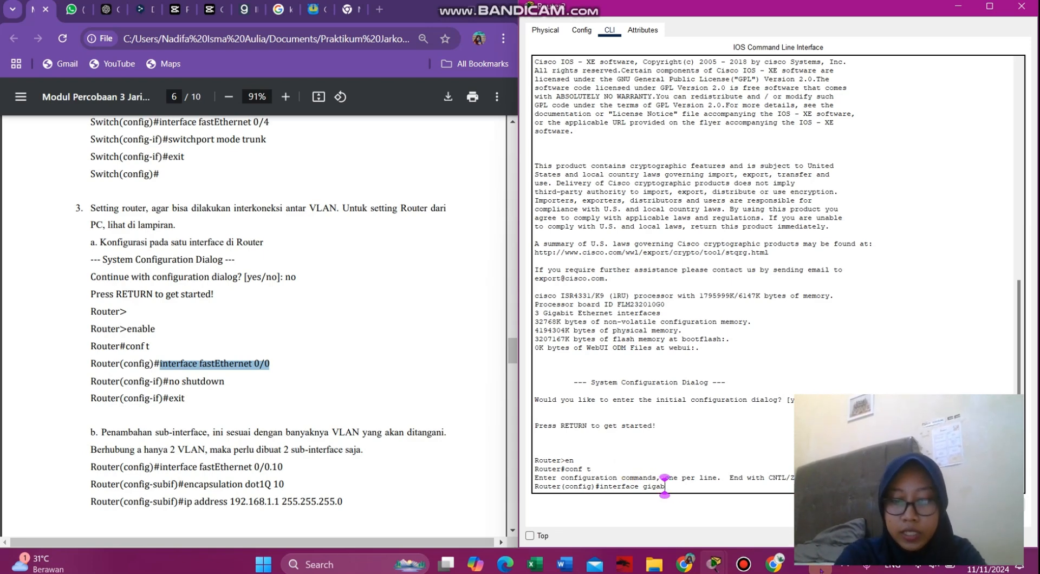
{"action": "type", "text": "itethe"}
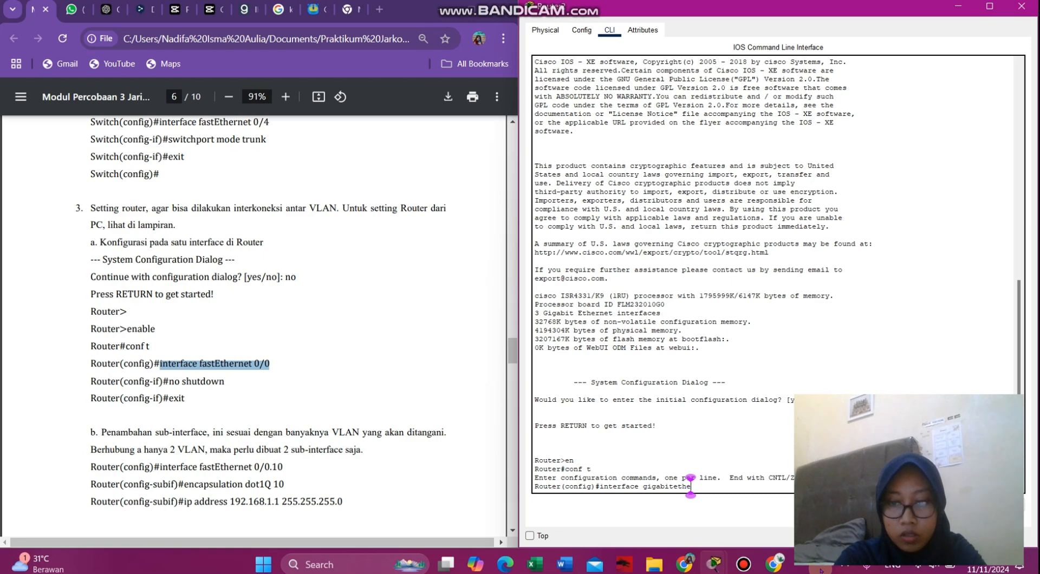
{"action": "type", "text": "rnet "}
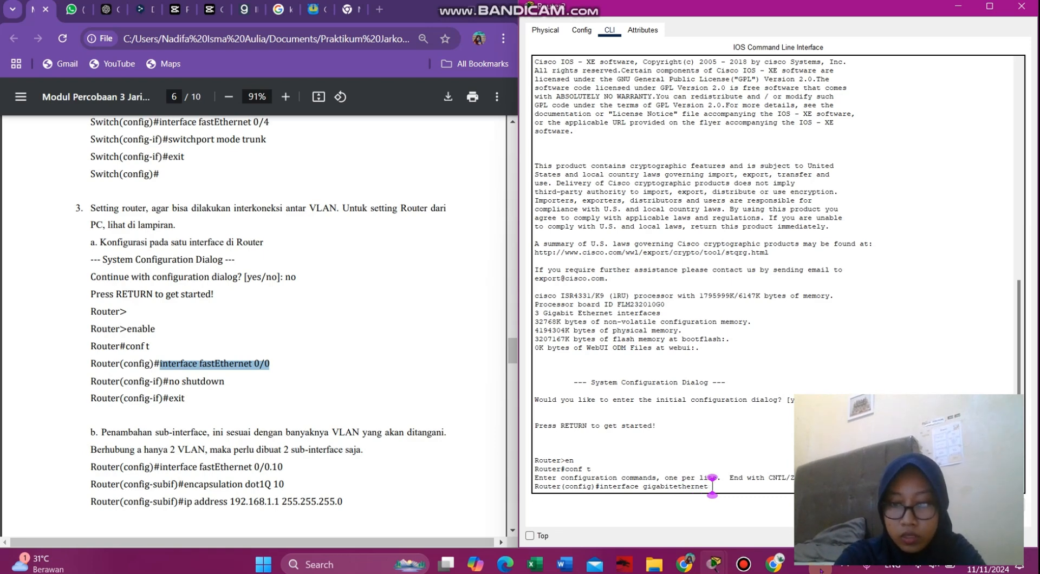
{"action": "type", "text": "0/0/0"}
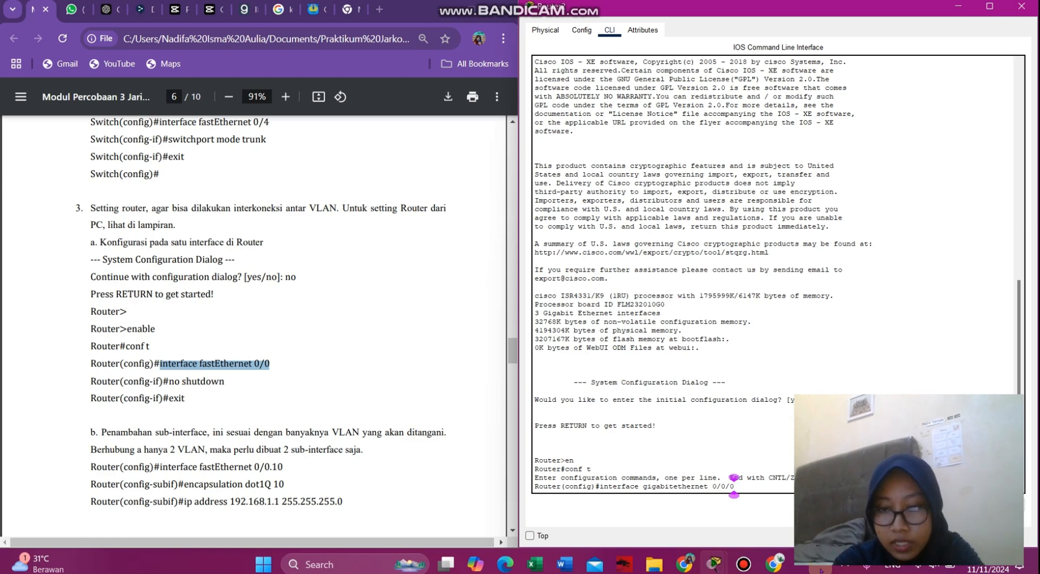
{"action": "key", "text": "Return"}
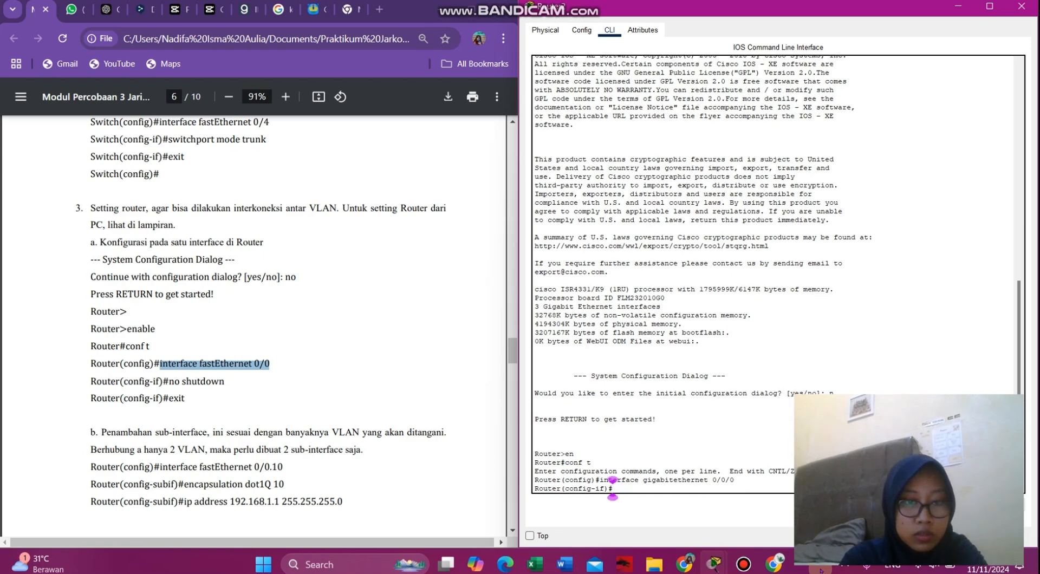
- Enable GigabitEthernet0/0/0 with no shutdown and return to global configuration
{"action": "type", "text": "no sh"}
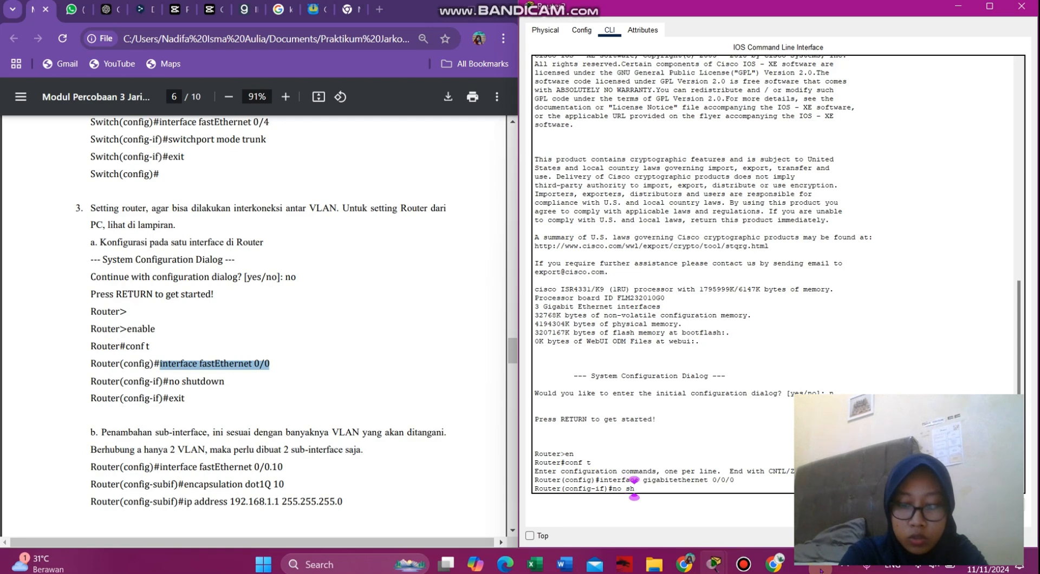
{"action": "type", "text": "utdown"}
{"action": "key", "text": "Return"}
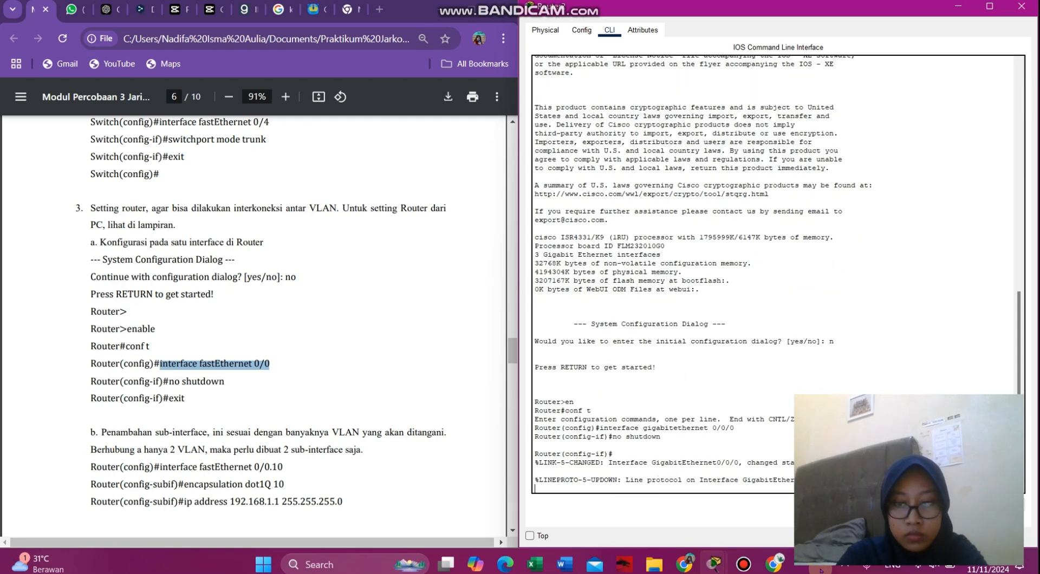
{"action": "key", "text": "Return"}
{"action": "type", "text": "exit"}
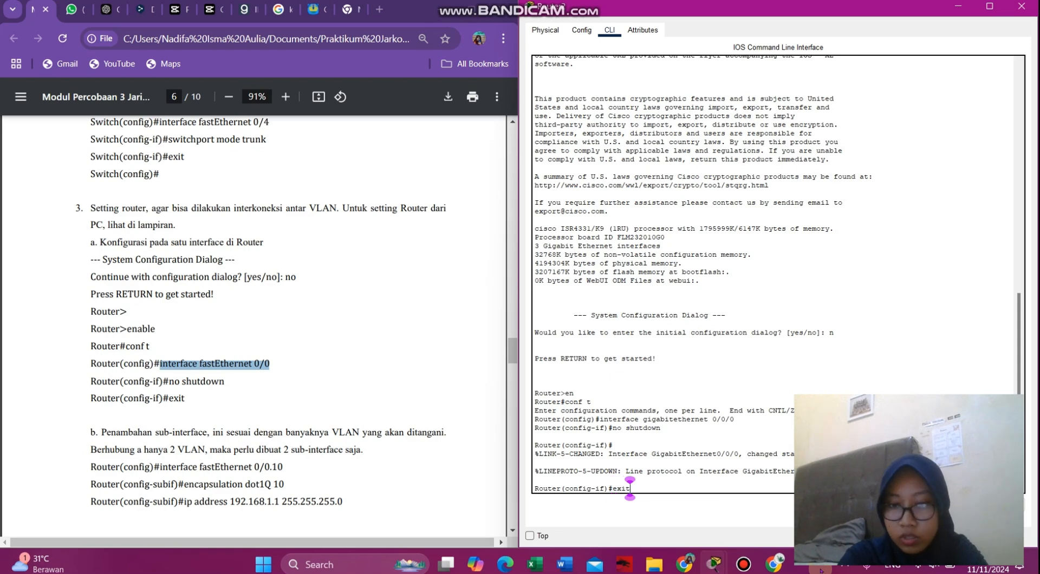
{"action": "key", "text": "Return"}
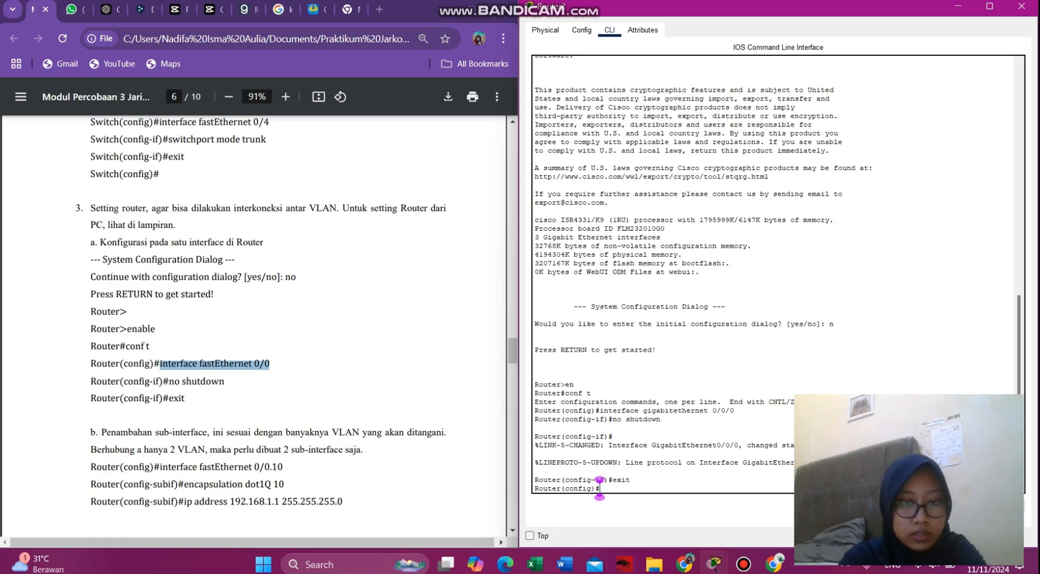
- Paste the module's interface fastEthernet 0/0.10 command, which the router rejects as invalid
{"action": "scroll", "coordinate": [421, 416], "scroll_direction": "down", "scroll_amount": 5}
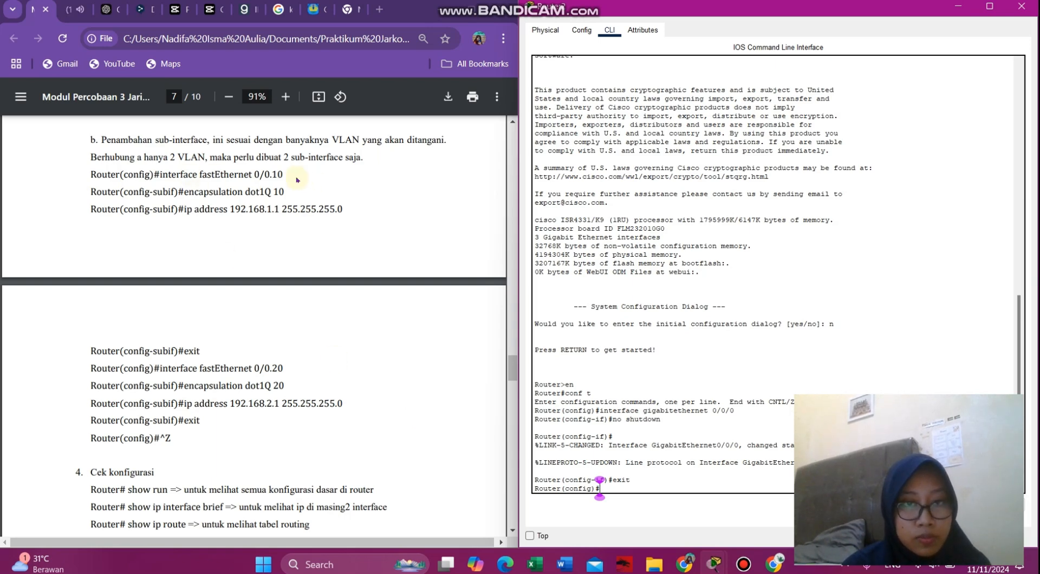
{"action": "left_click_drag", "start_coordinate": [291, 176], "coordinate": [160, 174]}
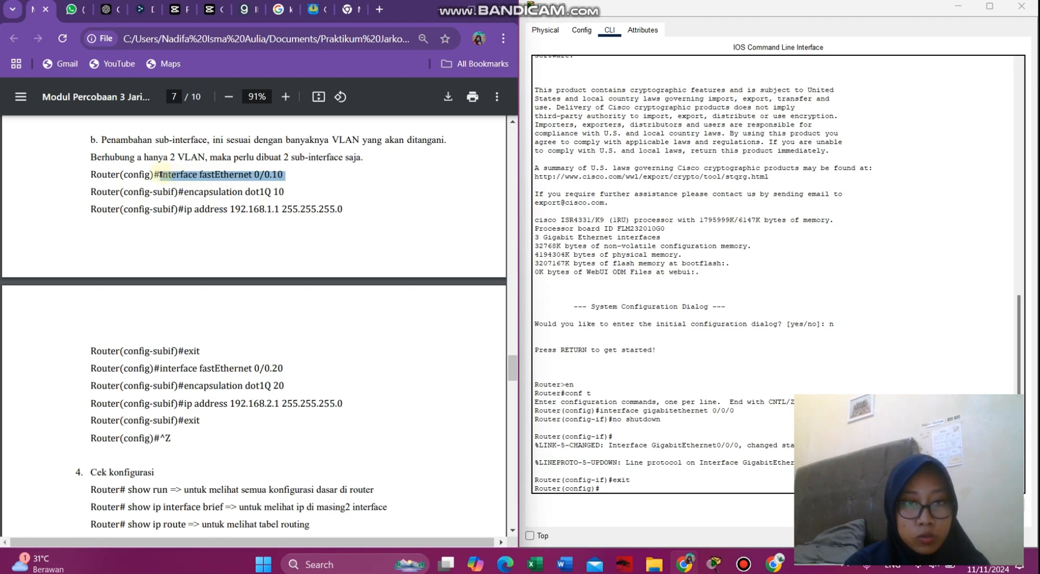
{"action": "right_click", "coordinate": [161, 174]}
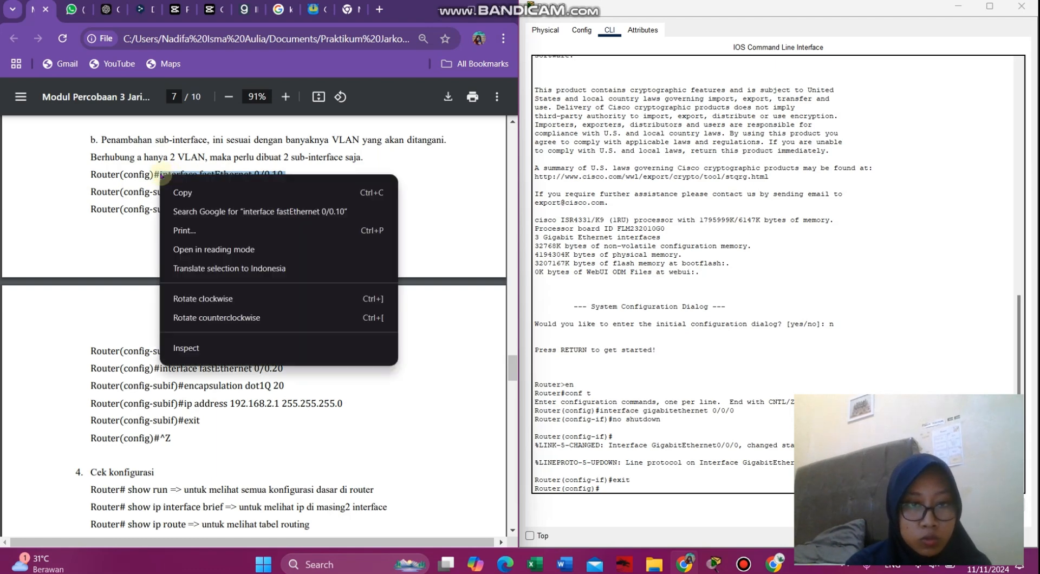
{"action": "left_click", "coordinate": [205, 193]}
{"action": "left_click", "coordinate": [638, 491]}
{"action": "right_click", "coordinate": [638, 490]}
{"action": "left_click", "coordinate": [665, 510]}
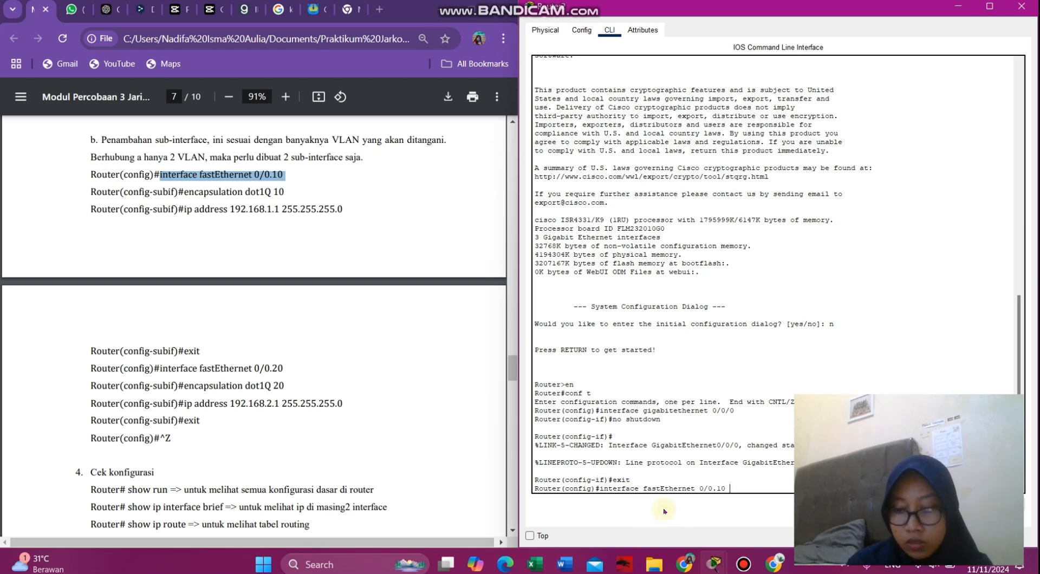
{"action": "key", "text": "Return"}
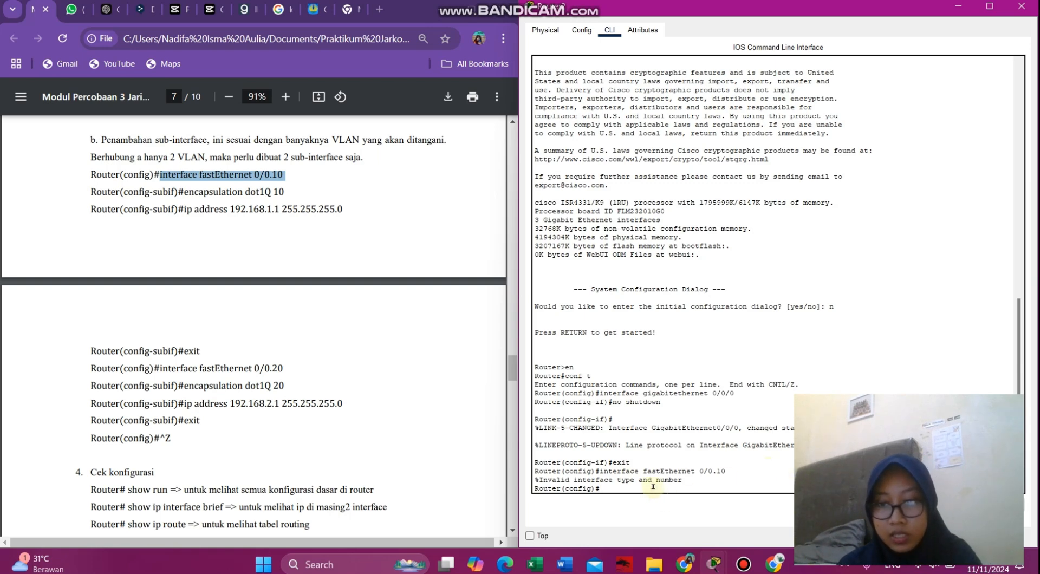
- Create sub-interface GigabitEthernet0/0/0.10 with interface gigabitethernet 0/0/0.10
{"action": "scroll", "coordinate": [331, 244], "scroll_direction": "up", "scroll_amount": 4}
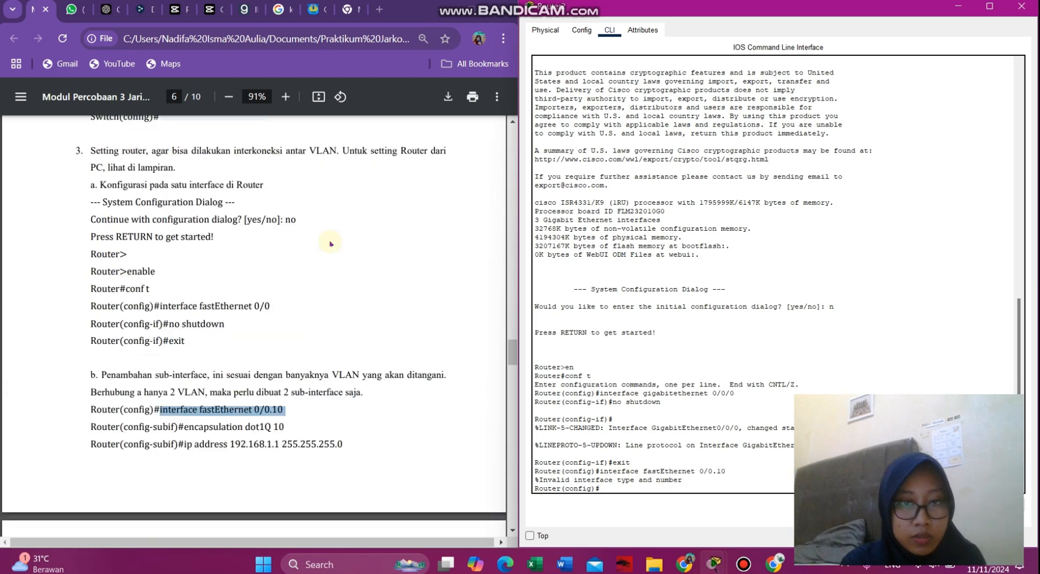
{"action": "scroll", "coordinate": [330, 243], "scroll_direction": "down", "scroll_amount": 3}
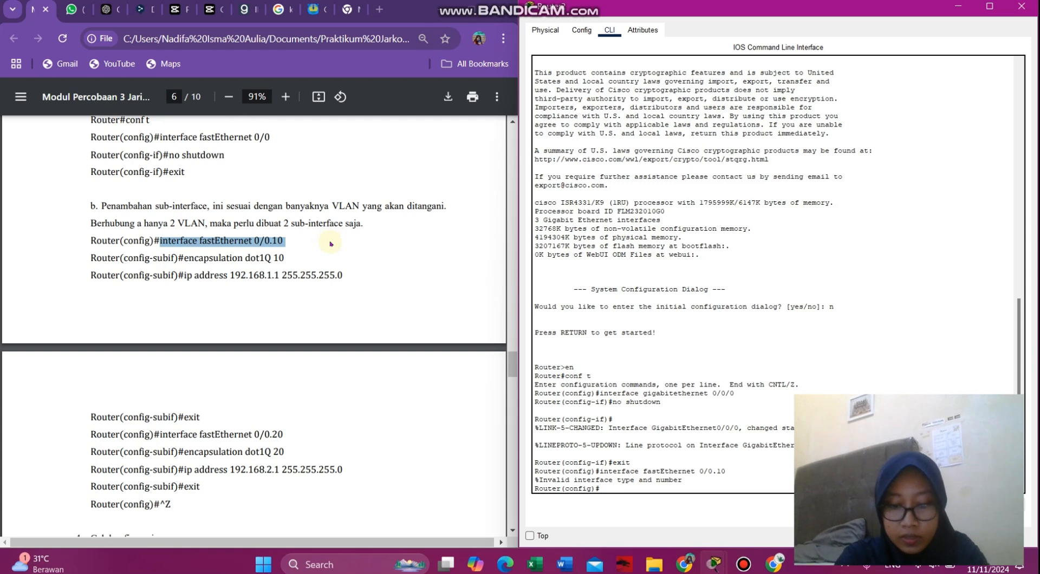
{"action": "type", "text": "interface gigabitetherne"}
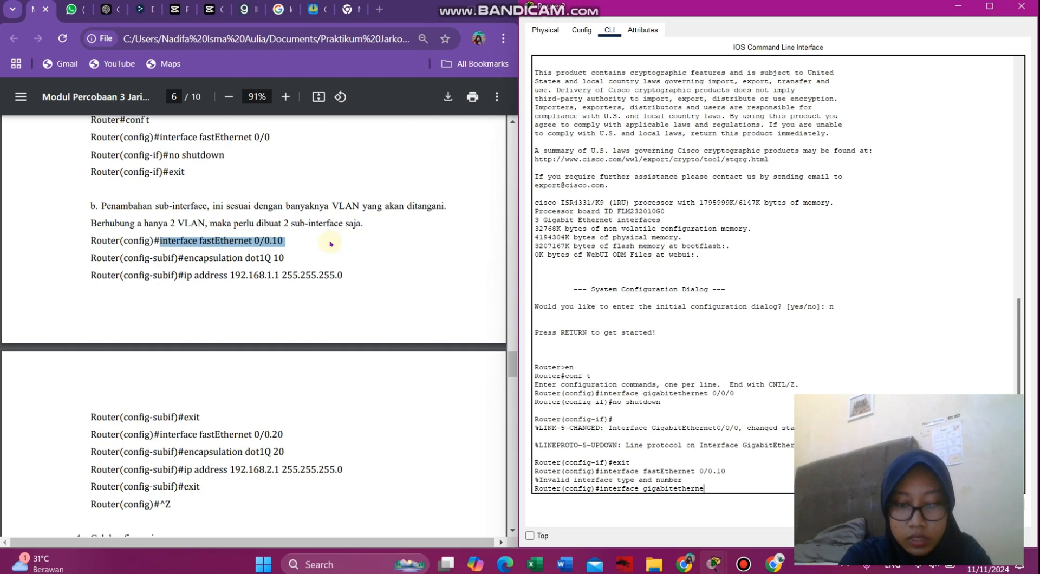
{"action": "type", "text": "t 0/0/0"}
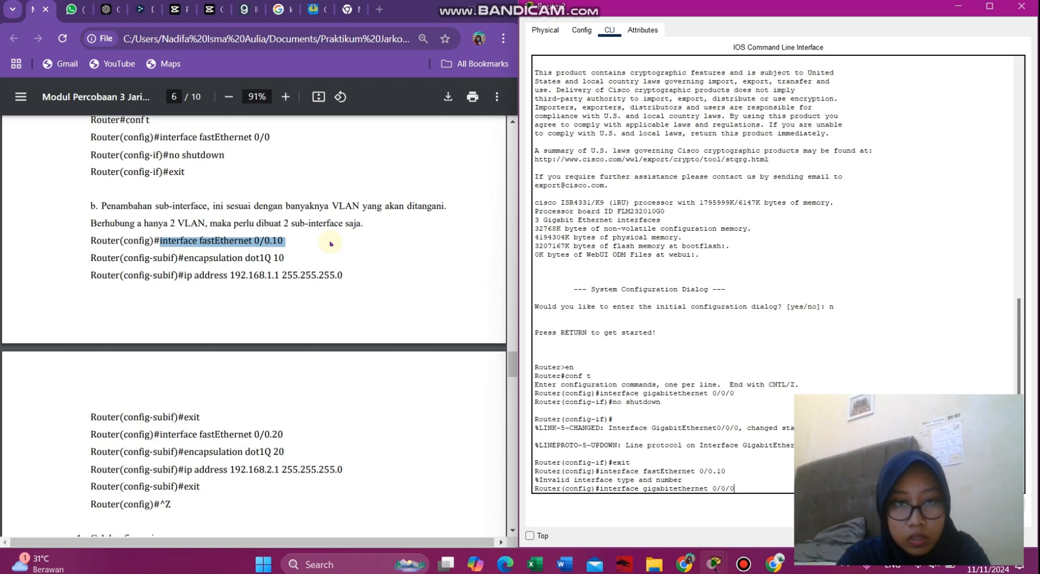
{"action": "type", "text": ".10"}
{"action": "key", "text": "Return"}
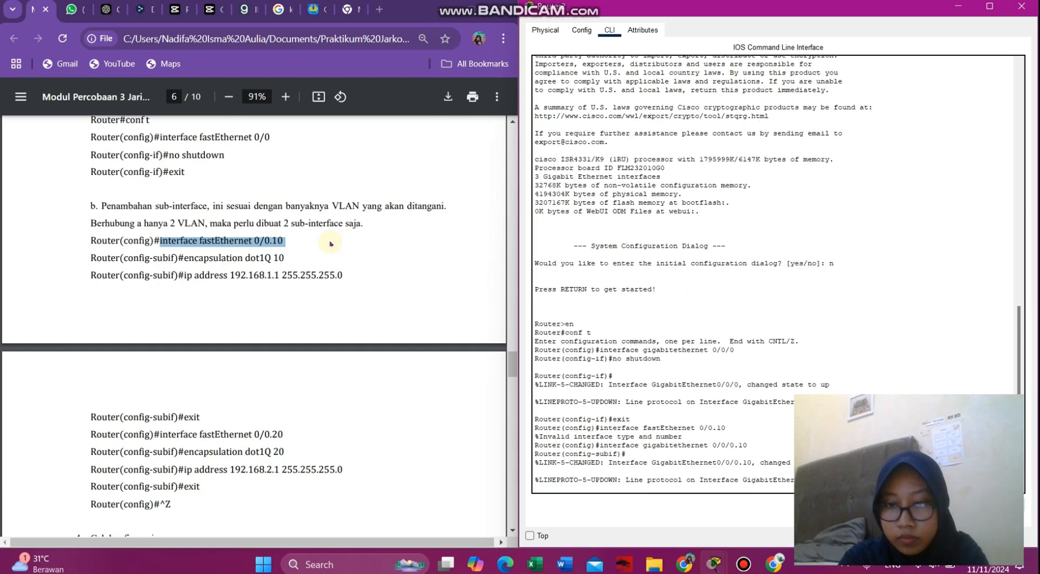
- Set dot1Q encapsulation for VLAN 10 on sub-interface 0/0/0.10
{"action": "key", "text": "Return"}
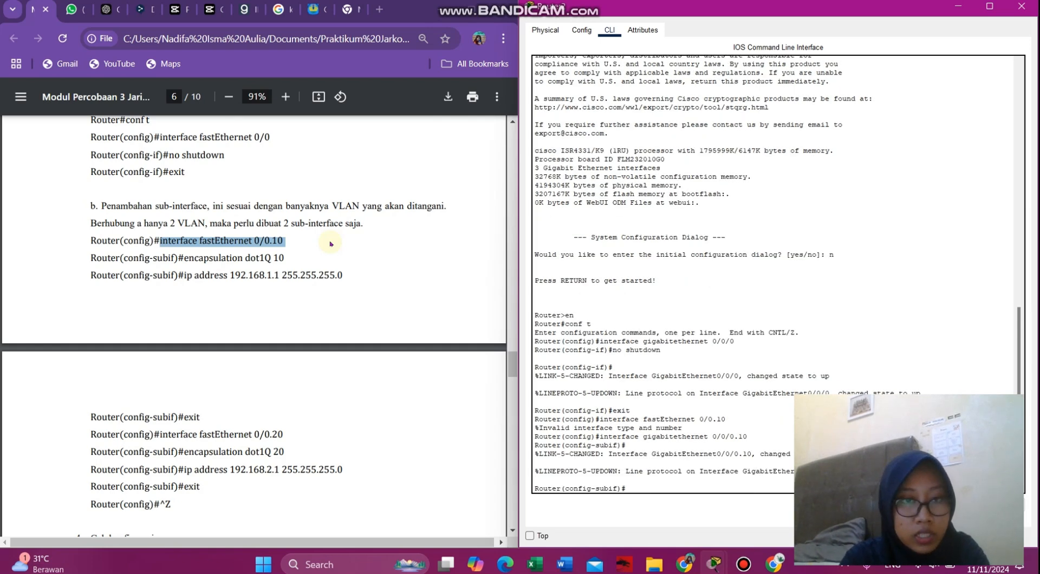
{"action": "type", "text": "encapsulation"}
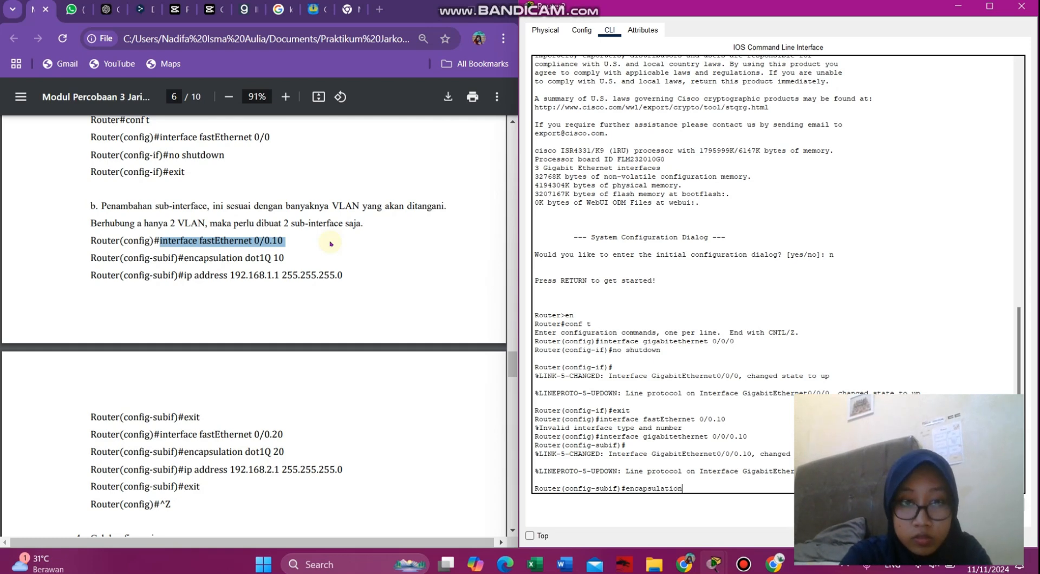
{"action": "type", "text": " dot"}
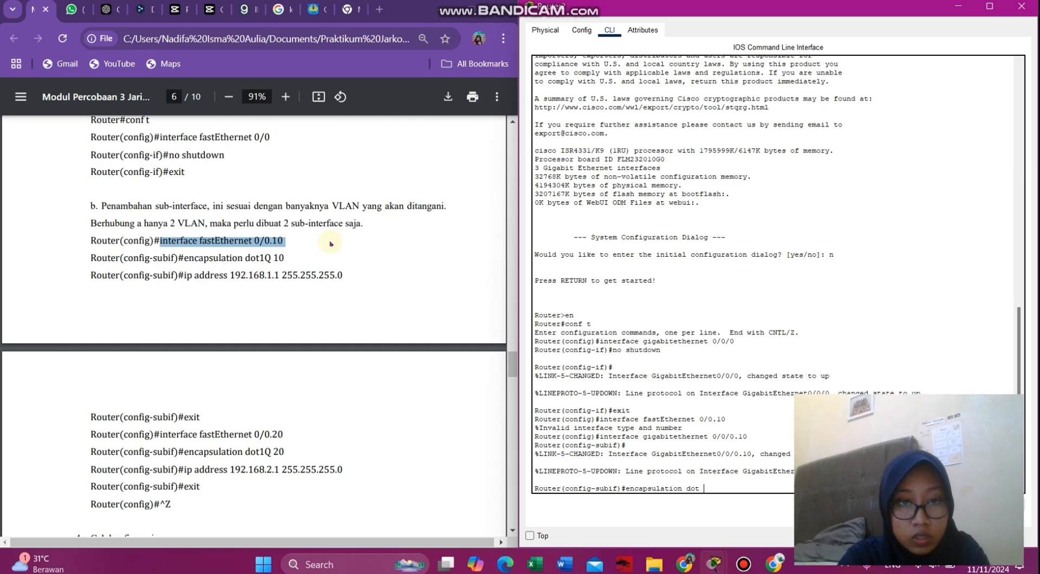
{"action": "key", "text": "BackSpace"}
{"action": "type", "text": "1Q 10"}
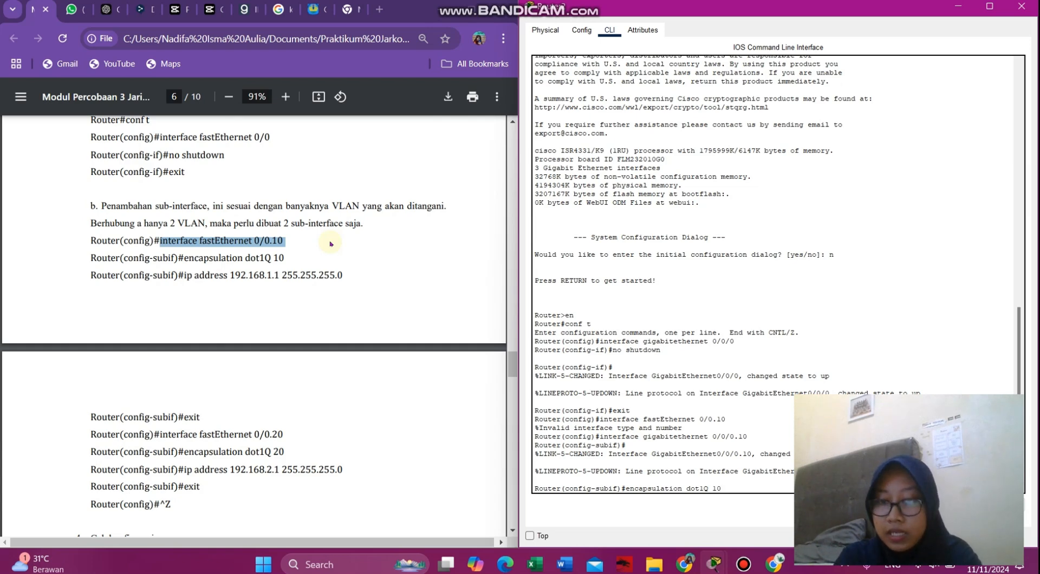
{"action": "key", "text": "Return"}
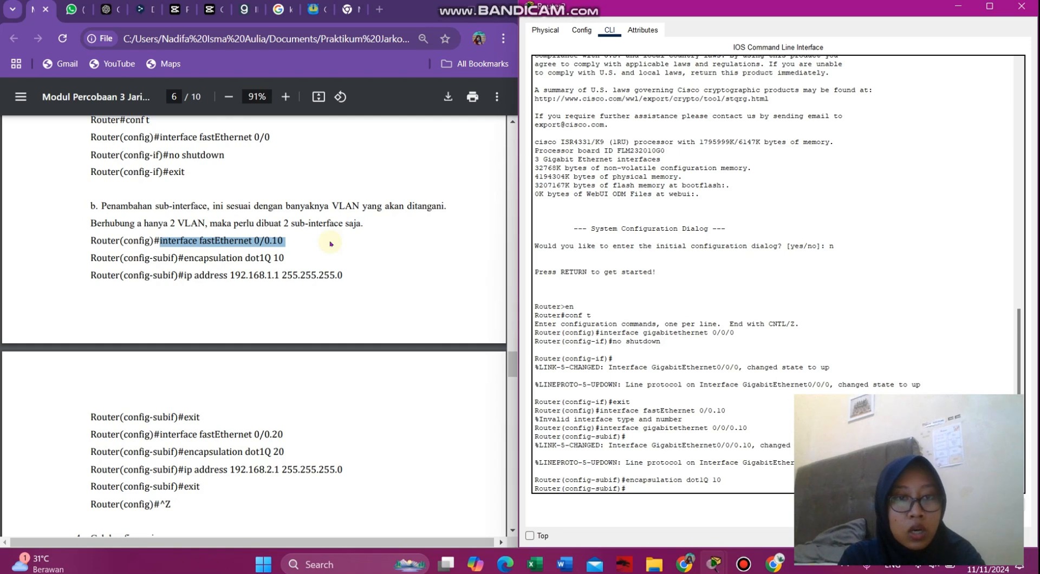
- Assign ip address 192.168.1.1 255.255.255.0 to the sub-interface, pasted from the lab module
{"action": "left_click_drag", "start_coordinate": [351, 278], "coordinate": [187, 277]}
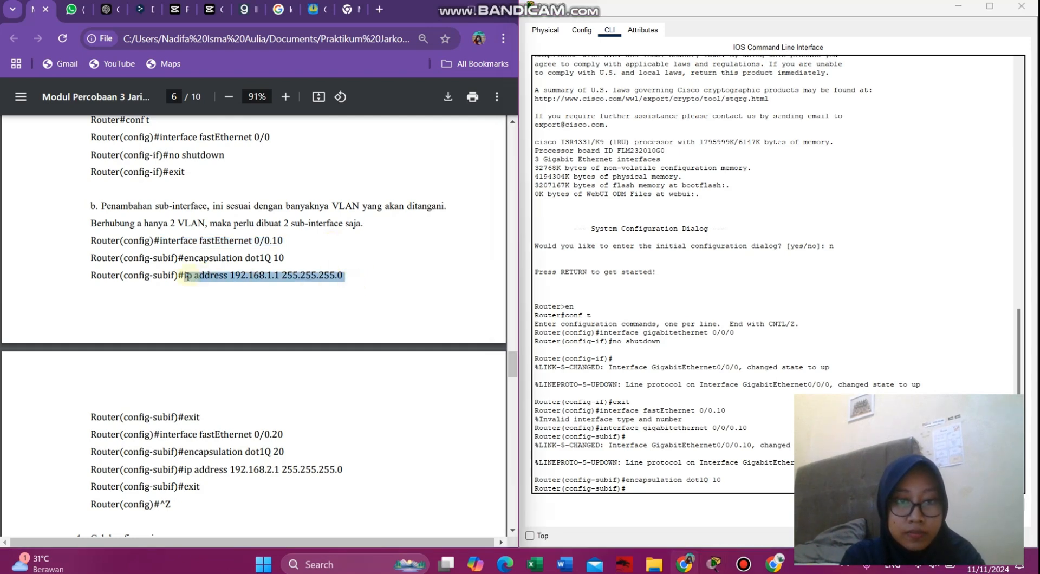
{"action": "right_click", "coordinate": [187, 276]}
{"action": "left_click", "coordinate": [216, 293]}
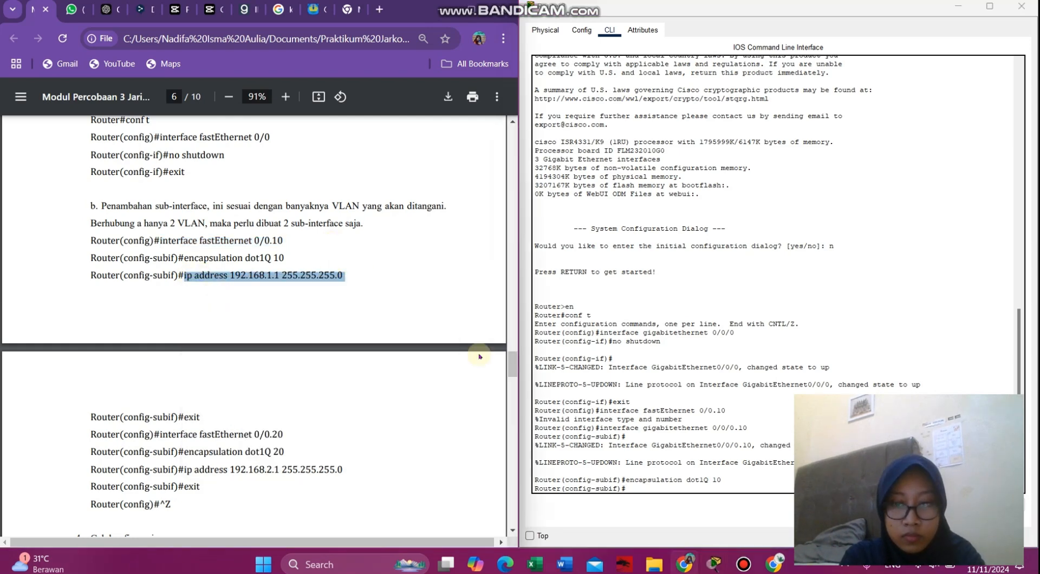
{"action": "left_click", "coordinate": [641, 483]}
{"action": "right_click", "coordinate": [638, 492]}
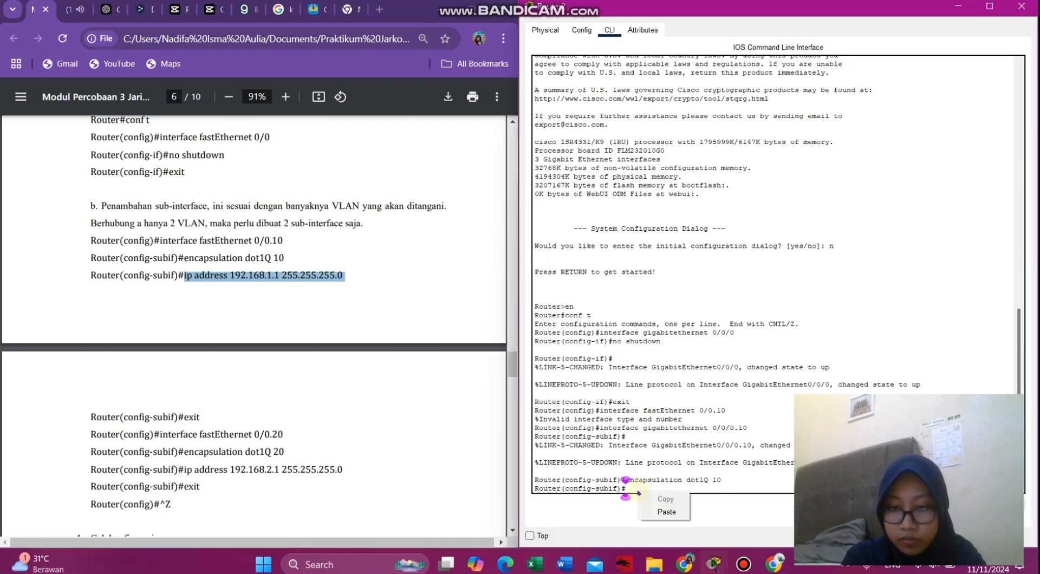
{"action": "left_click", "coordinate": [658, 512]}
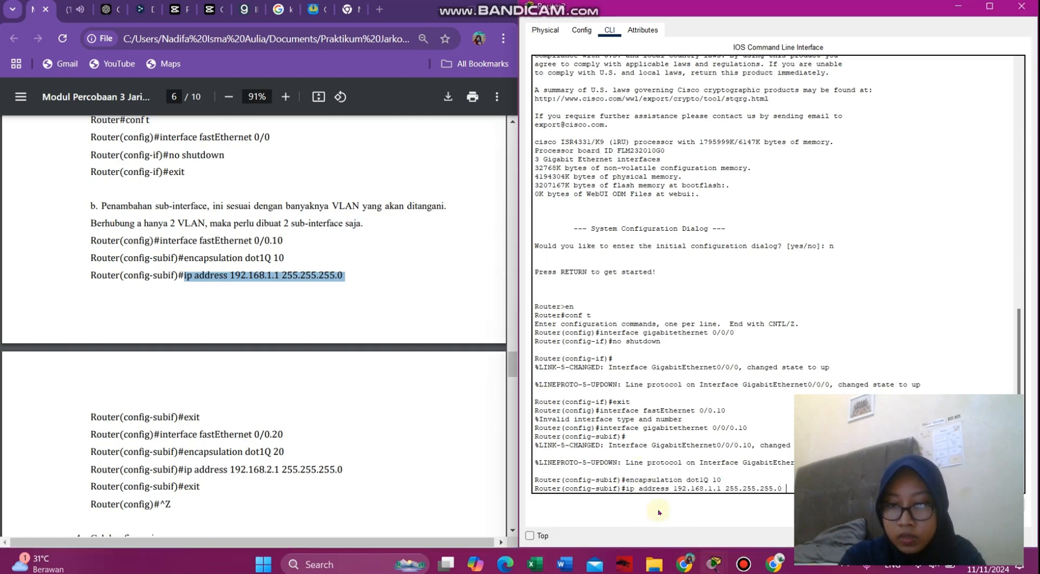
{"action": "key", "text": "Return"}
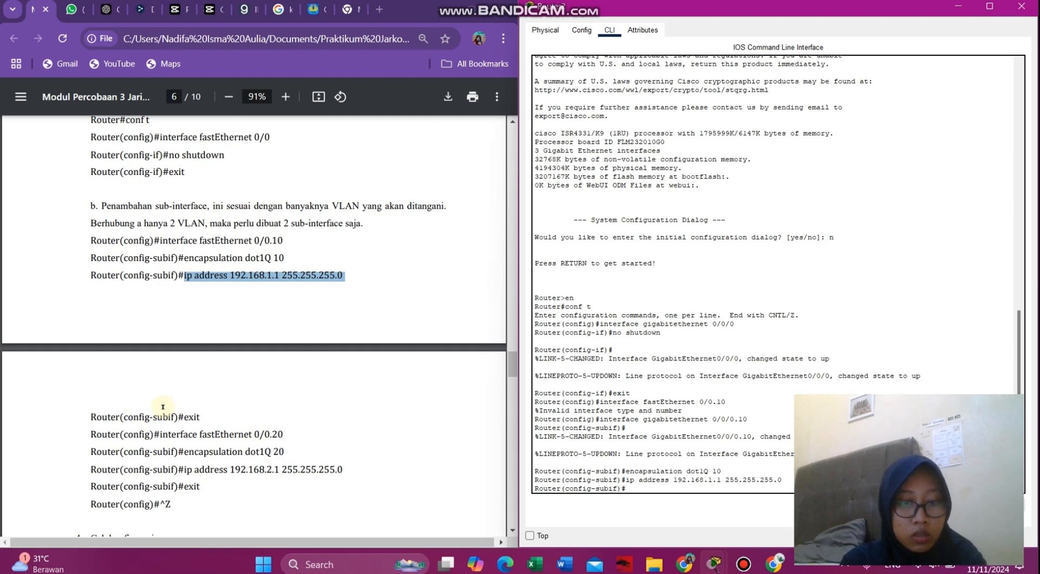
{"action": "type", "text": "exy"}
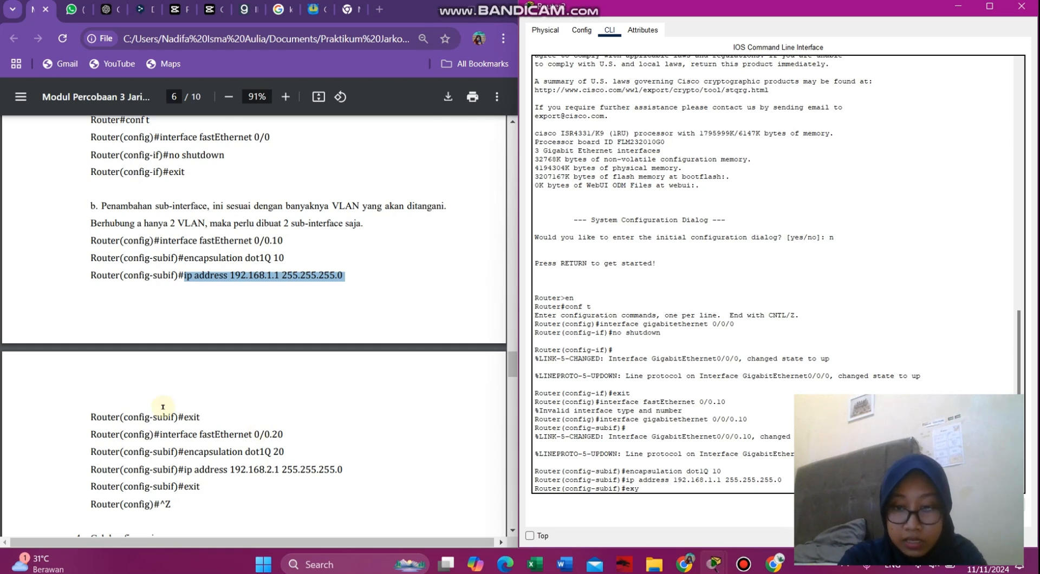
{"action": "key", "text": "BackSpace"}
- Leave sub-interface .10 and create sub-interface GigabitEthernet0/0/0.20
{"action": "type", "text": "it"}
{"action": "key", "text": "Return"}
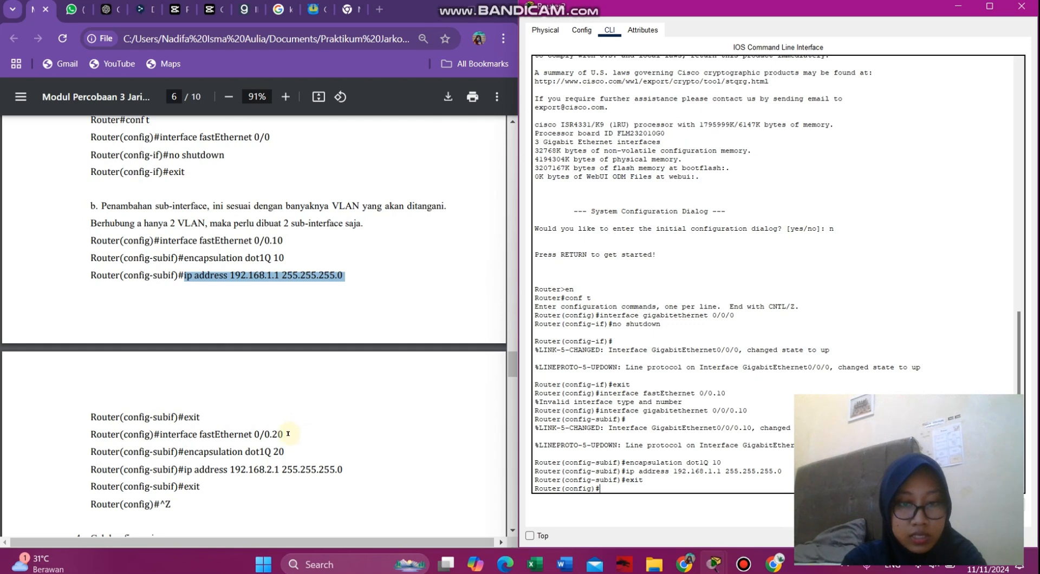
{"action": "left_click_drag", "start_coordinate": [288, 434], "coordinate": [279, 434]}
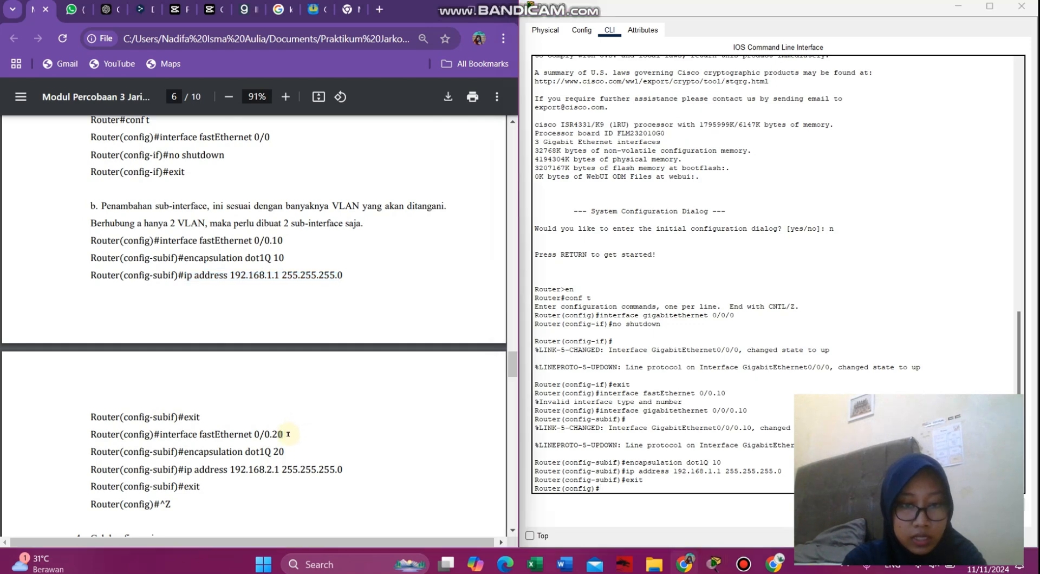
{"action": "left_click", "coordinate": [609, 492]}
{"action": "type", "text": "inte"}
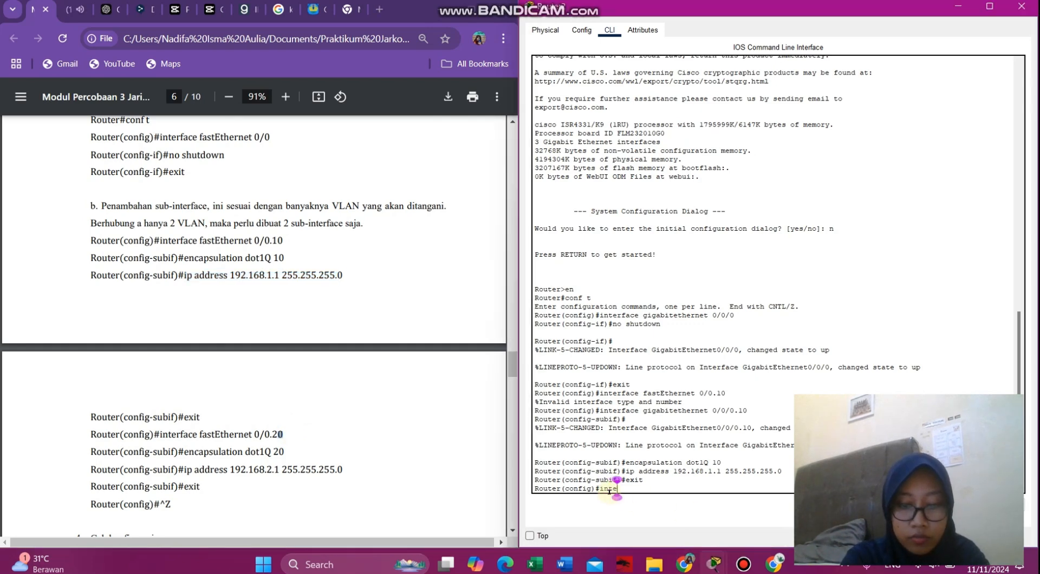
{"action": "type", "text": "rface gigabitethernet "}
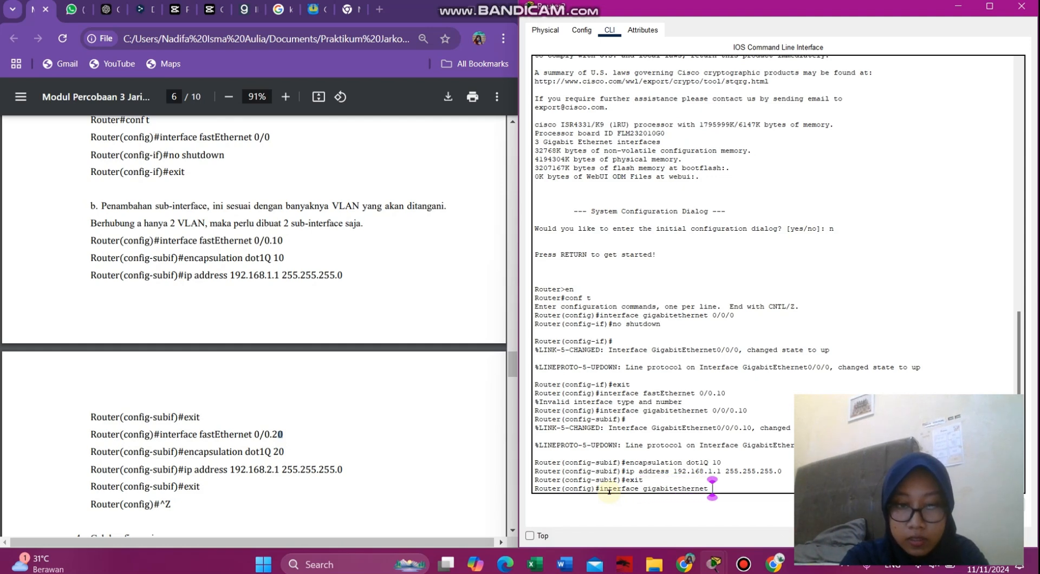
{"action": "type", "text": "0/0/0.20"}
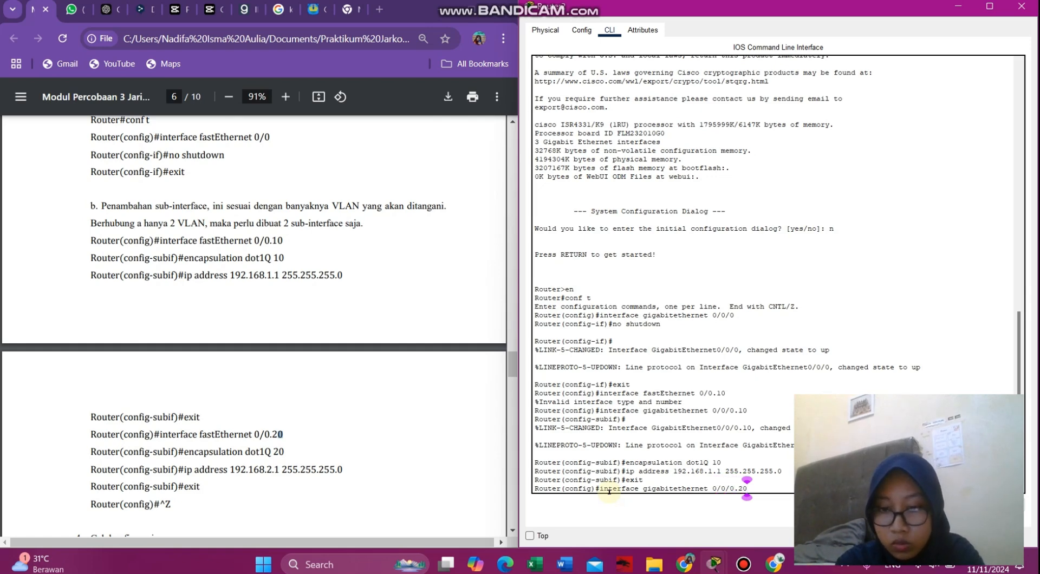
{"action": "key", "text": "Return"}
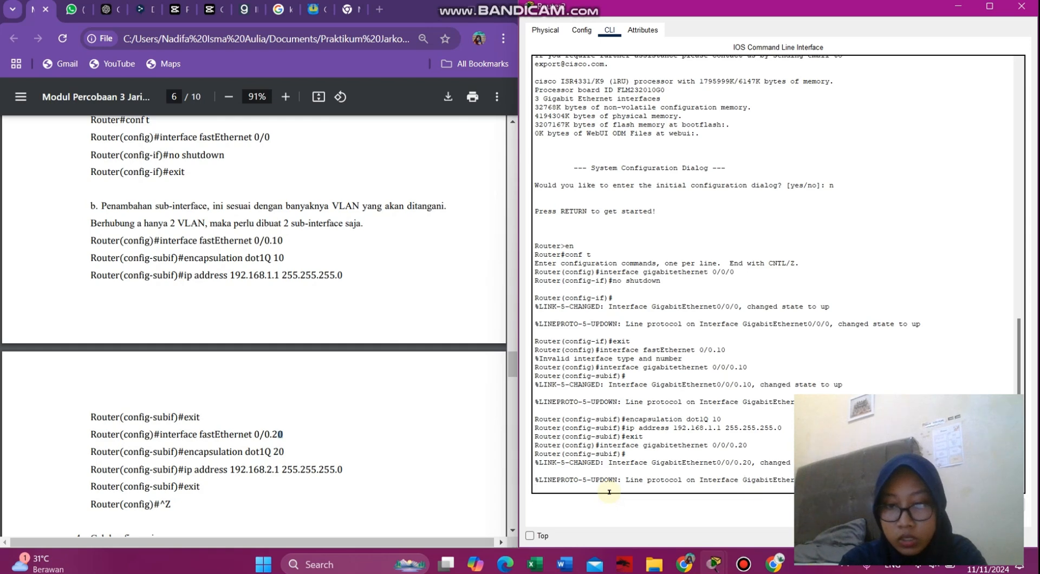
- Paste the encapsulation dot1Q 20 command from the module into sub-interface .20
{"action": "left_click", "coordinate": [324, 431]}
{"action": "mouse_move", "coordinate": [288, 449]}
{"action": "left_mouse_down"}
{"action": "mouse_move", "coordinate": [186, 450]}
{"action": "mouse_move", "coordinate": [282, 451]}
{"action": "left_mouse_up"}
{"action": "left_click", "coordinate": [187, 451]}
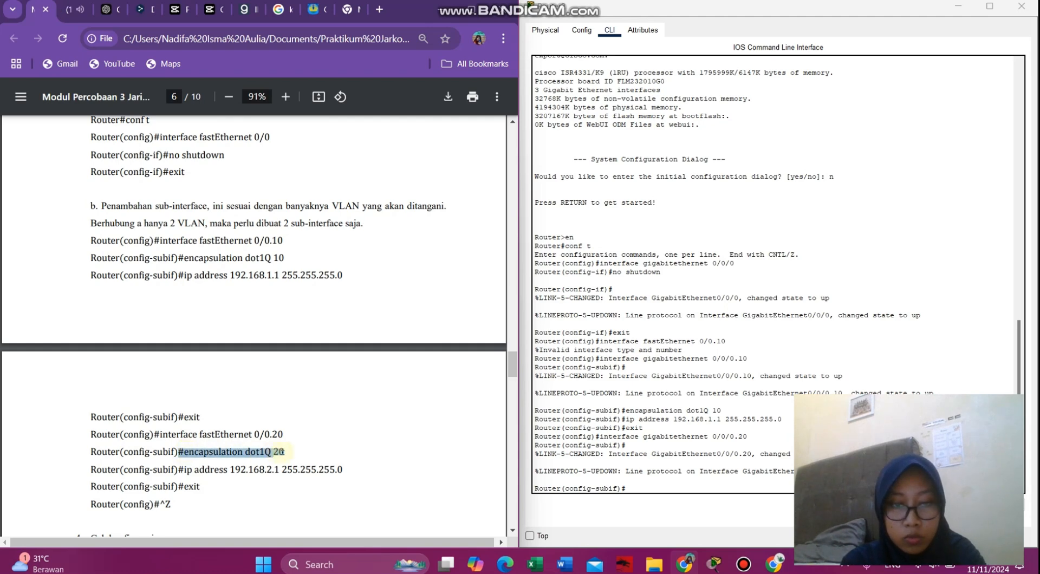
{"action": "right_click", "coordinate": [282, 452]}
{"action": "left_click", "coordinate": [352, 280]}
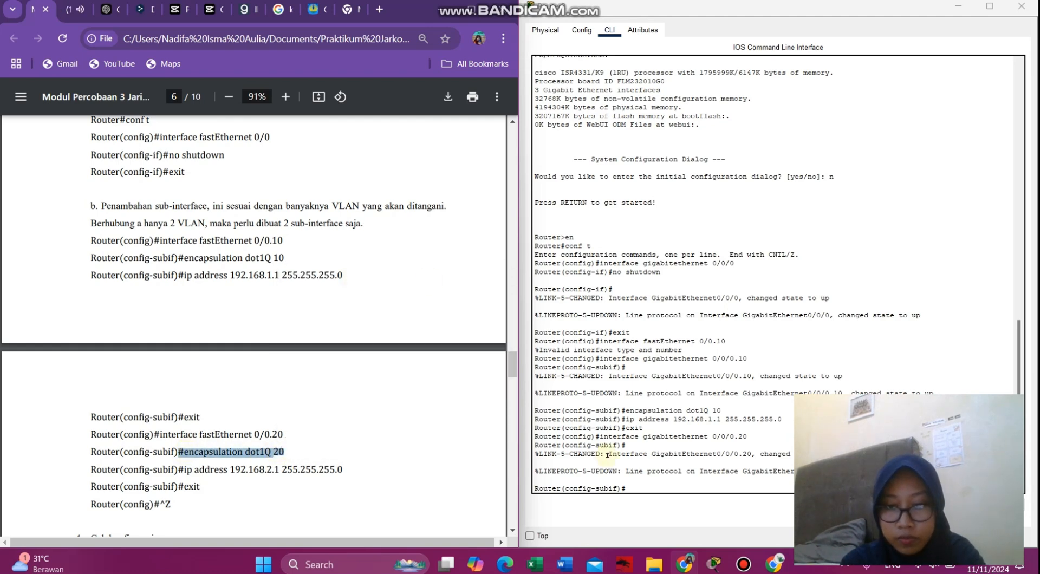
{"action": "left_click", "coordinate": [633, 487]}
{"action": "right_click", "coordinate": [635, 490]}
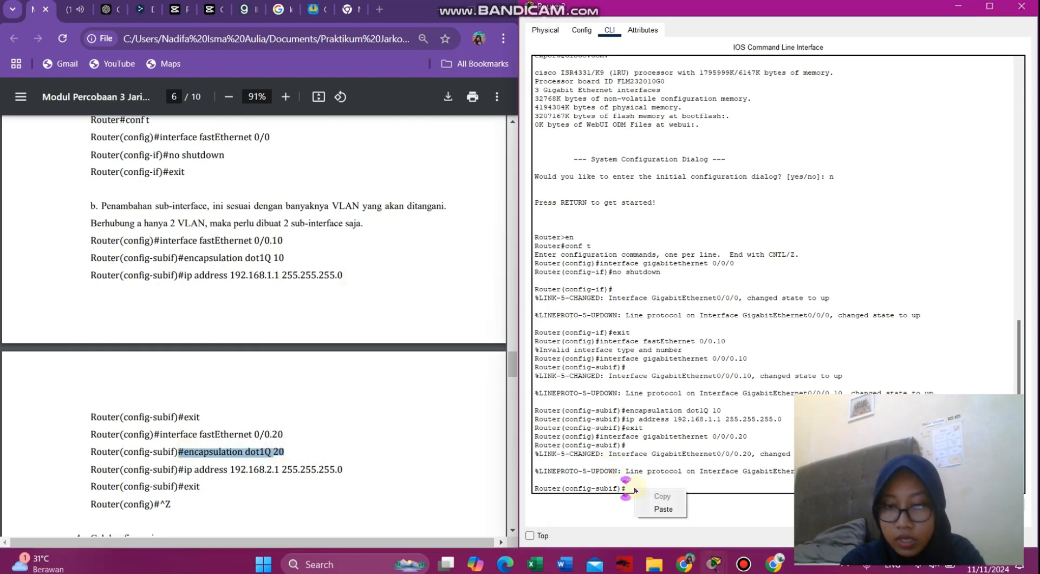
{"action": "left_click", "coordinate": [663, 509]}
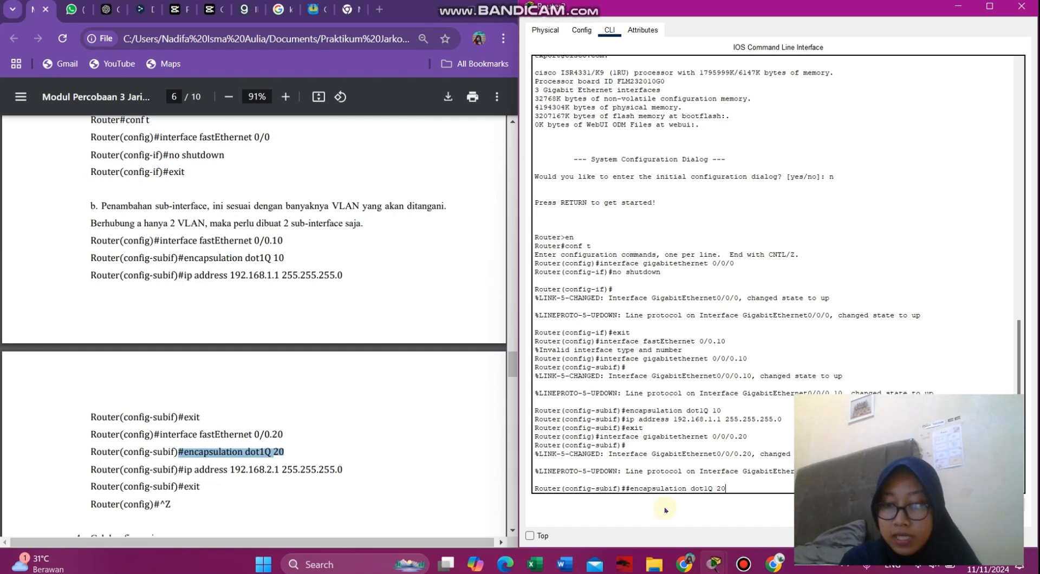
{"action": "key", "text": "Return"}
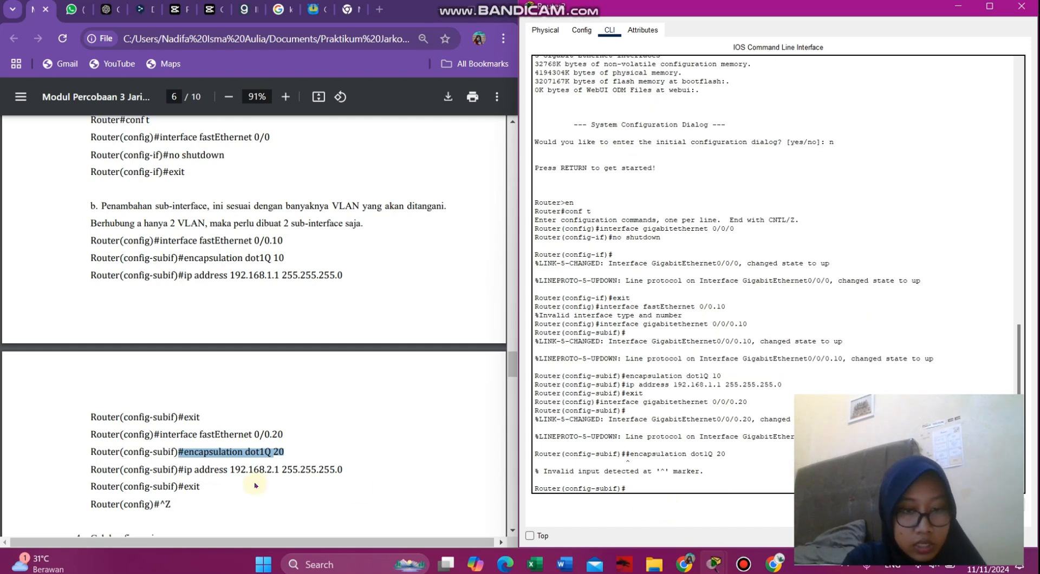
- Submit the 192.168.2.1 IP address command for sub-interface .20
{"action": "scroll", "coordinate": [253, 485], "scroll_direction": "down", "scroll_amount": 1}
{"action": "left_click", "coordinate": [338, 439]}
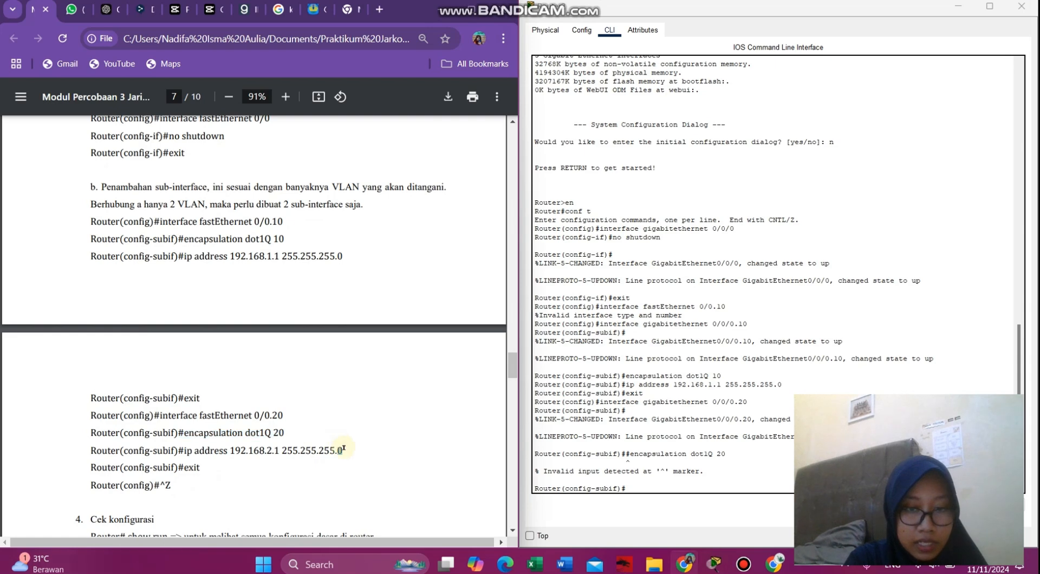
{"action": "left_click_drag", "start_coordinate": [343, 448], "coordinate": [185, 450]}
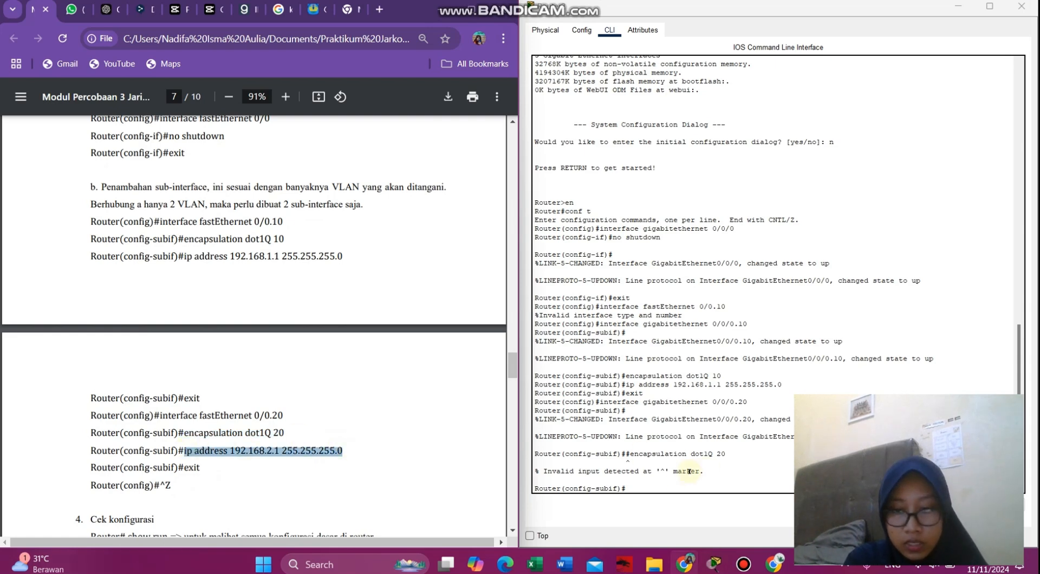
{"action": "left_click", "coordinate": [661, 488]}
{"action": "right_click", "coordinate": [661, 489]}
{"action": "left_click", "coordinate": [688, 509]}
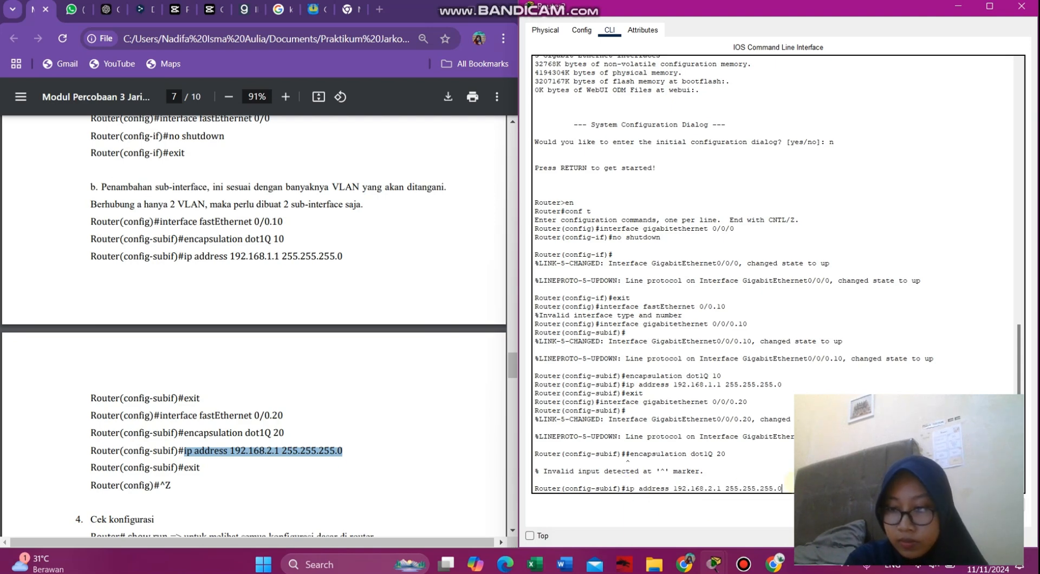
{"action": "key", "text": "Return"}
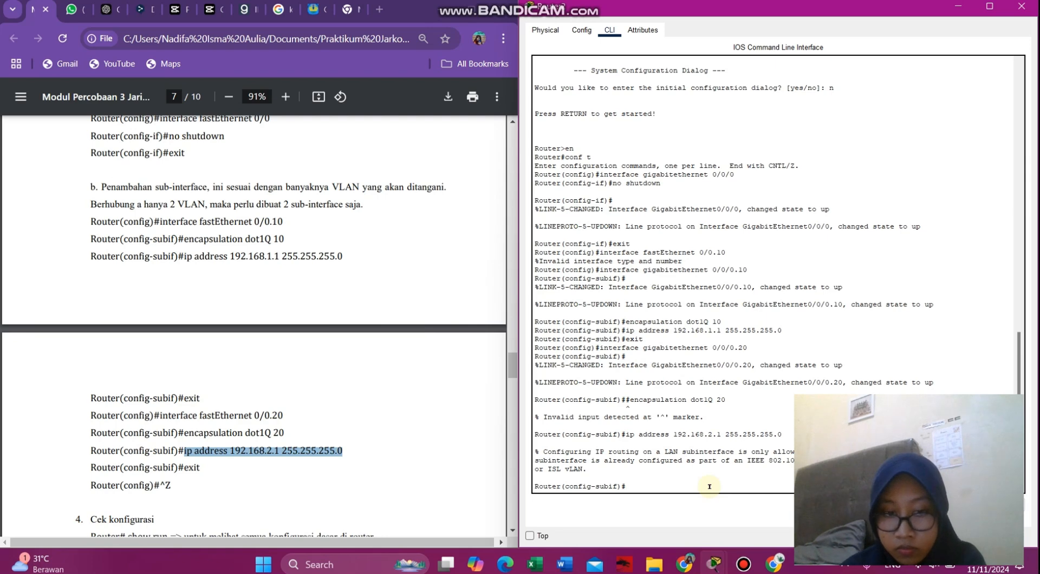
- Exit the sub-interface and end configuration mode with Ctrl+Z
{"action": "type", "text": "exit"}
{"action": "key", "text": "Return"}
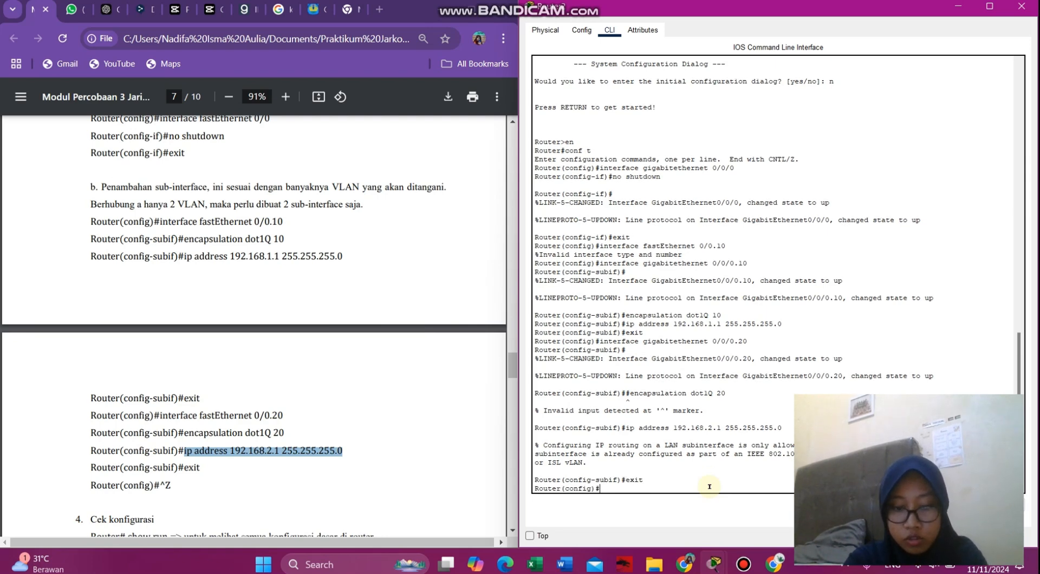
{"action": "key", "text": "ctrl+z"}
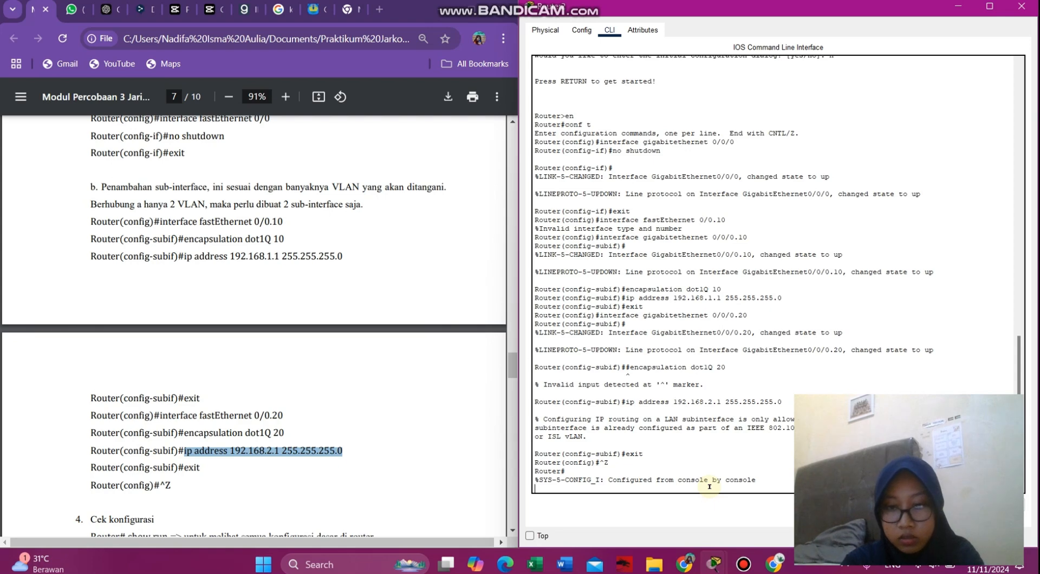
- Locate the show run step in the lab module
{"action": "key", "text": "Return"}
{"action": "scroll", "coordinate": [222, 448], "scroll_direction": "down", "scroll_amount": 3}
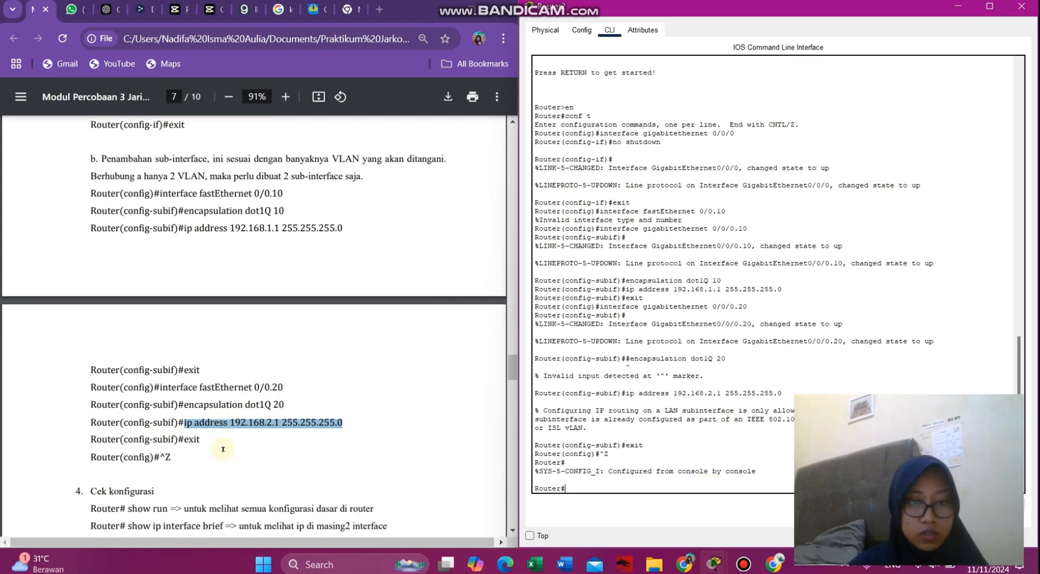
{"action": "scroll", "coordinate": [223, 449], "scroll_direction": "down", "scroll_amount": 6}
{"action": "scroll", "coordinate": [222, 449], "scroll_direction": "up", "scroll_amount": 4}
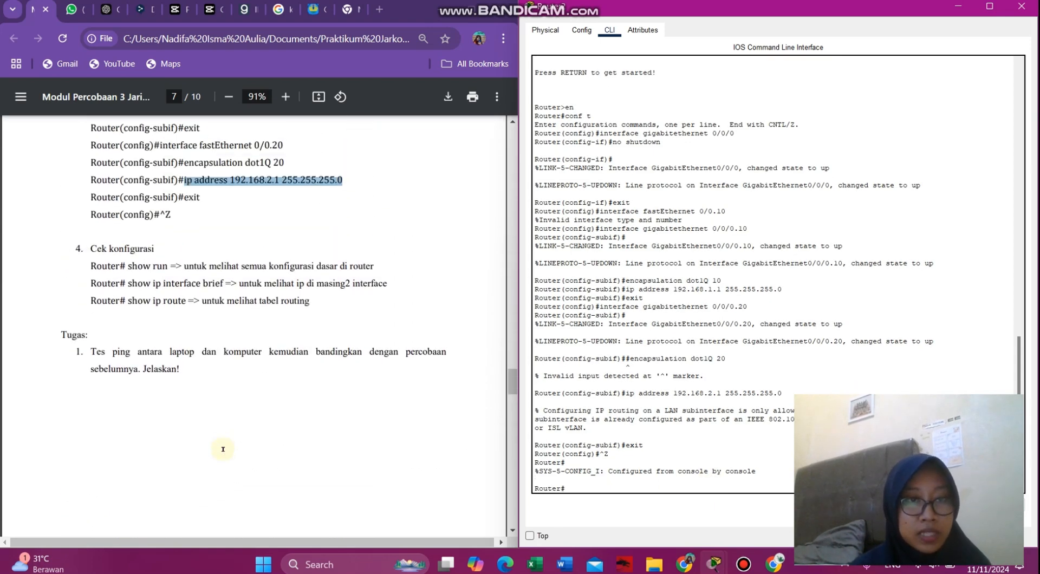
{"action": "left_click", "coordinate": [380, 276]}
{"action": "left_click_drag", "start_coordinate": [379, 276], "coordinate": [128, 276]}
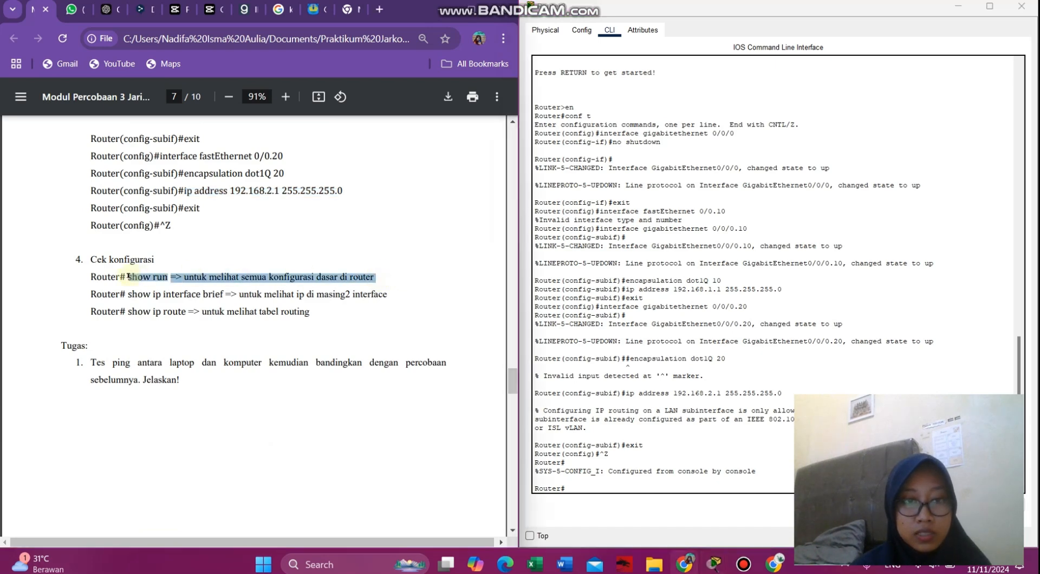
{"action": "right_click", "coordinate": [128, 276]}
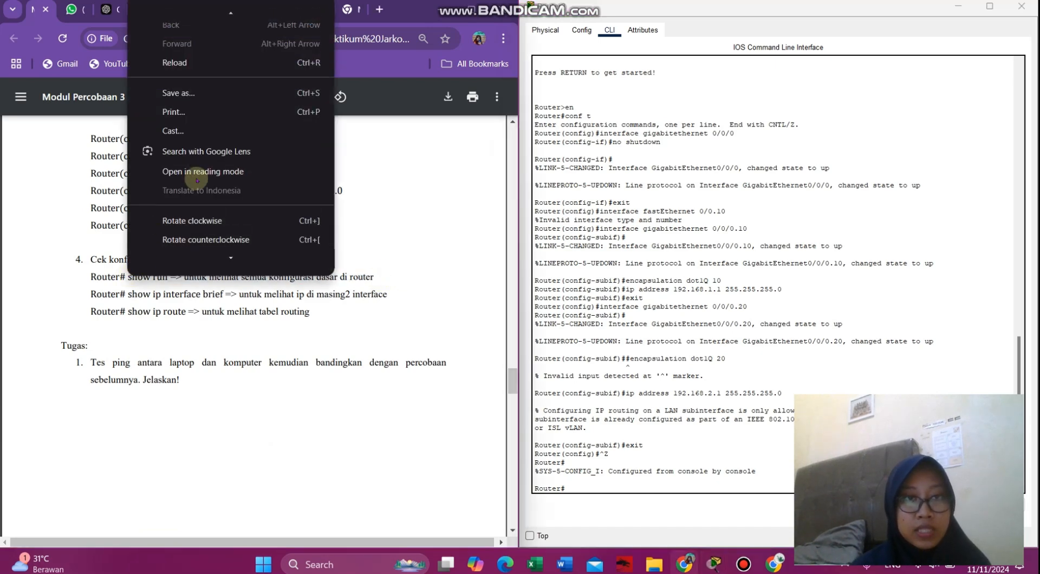
{"action": "left_click", "coordinate": [386, 269]}
{"action": "left_click_drag", "start_coordinate": [379, 276], "coordinate": [140, 277]}
{"action": "left_click", "coordinate": [142, 278]}
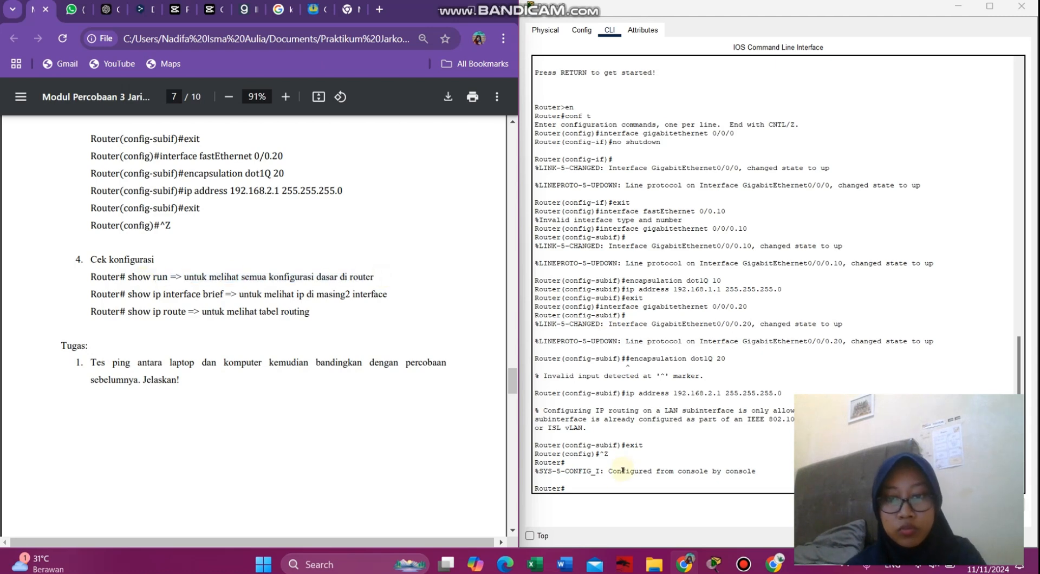
- Run show run on the router and page through the whole running configuration
{"action": "left_click", "coordinate": [601, 485]}
{"action": "type", "text": "show"}
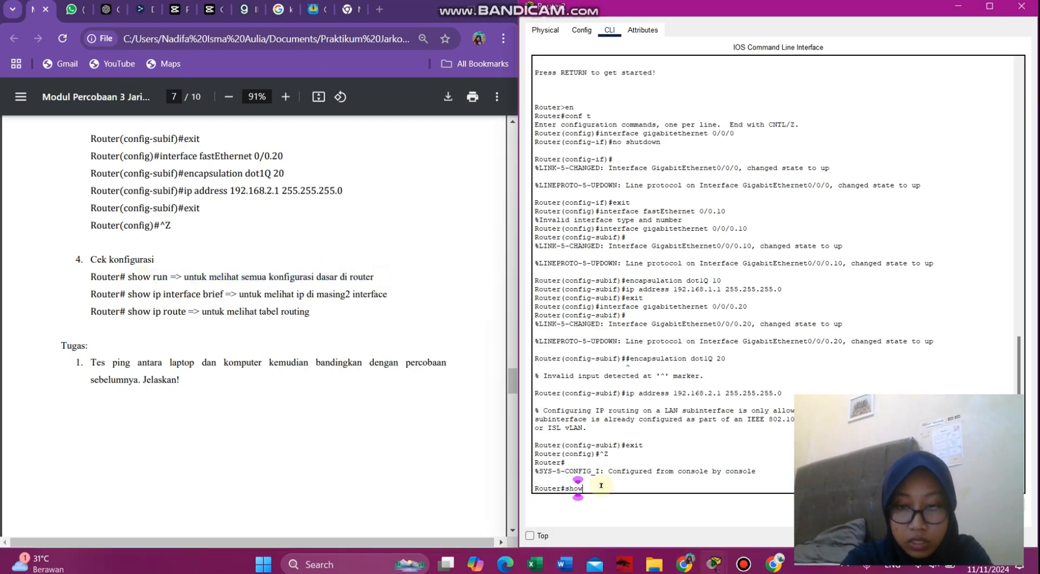
{"action": "type", "text": " run"}
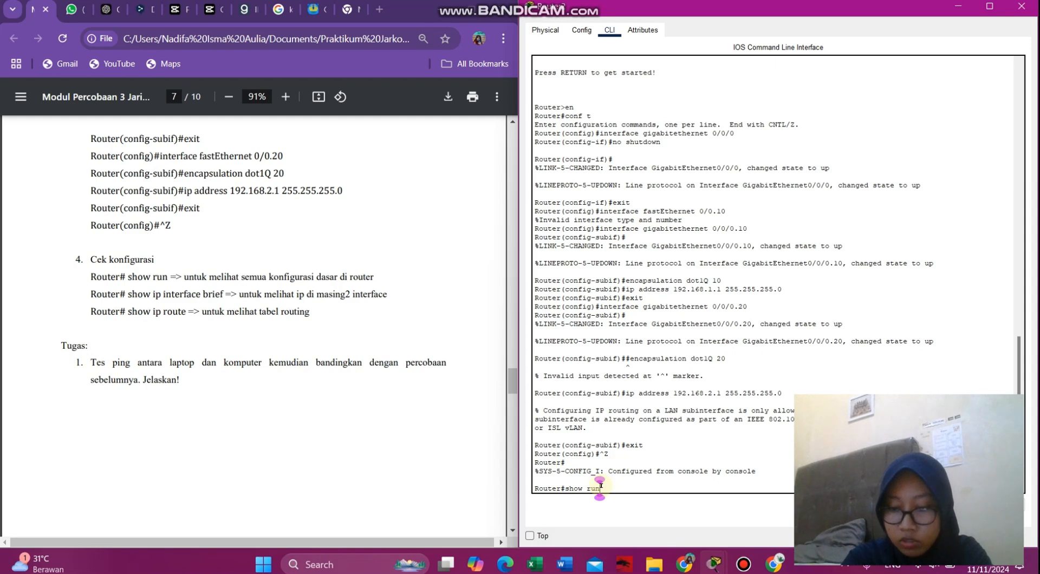
{"action": "key", "text": "Return"}
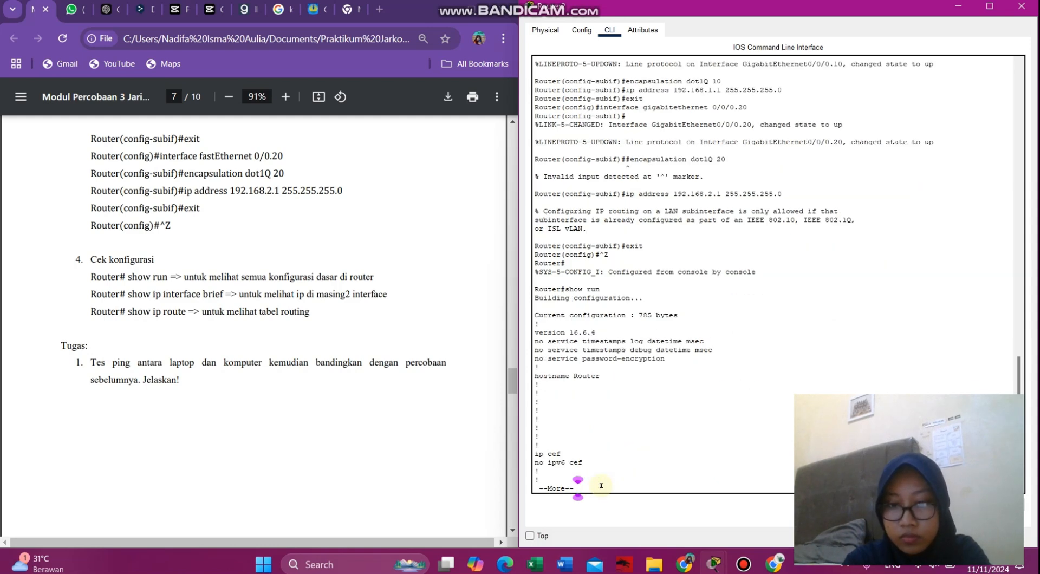
{"action": "key", "text": "Return"}
{"action": "key", "text": "Return"}
{"action": "key", "text": "Return"}
{"action": "key", "text": "Return"}
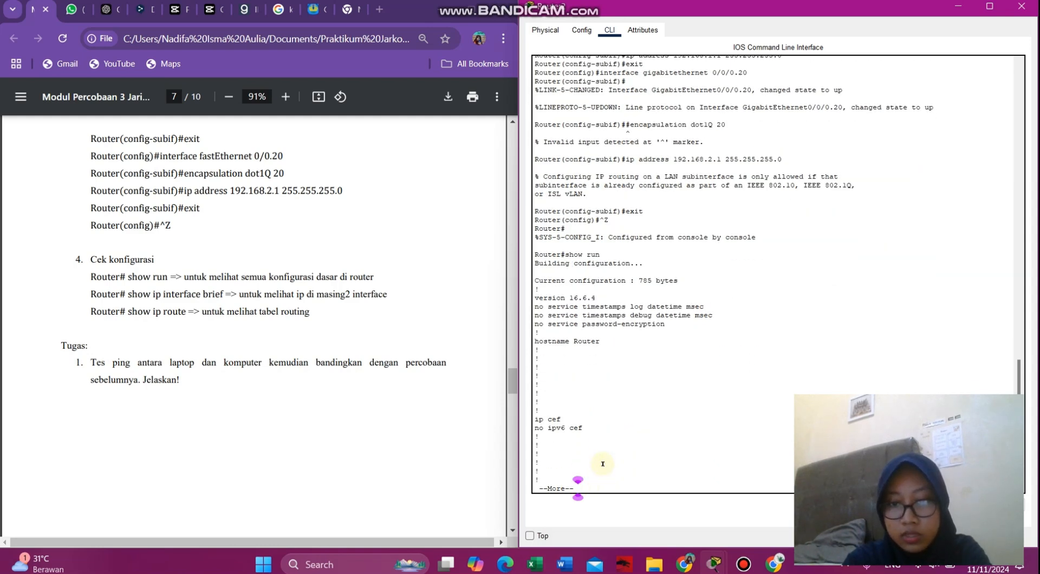
{"action": "key", "text": "Return"}
{"action": "key", "text": "Return"}
{"action": "key", "text": "Return"}
{"action": "key", "text": "Return"}
{"action": "key", "text": "Return"}
{"action": "key", "text": "Return"}
{"action": "key", "text": "Return"}
{"action": "key", "text": "Return"}
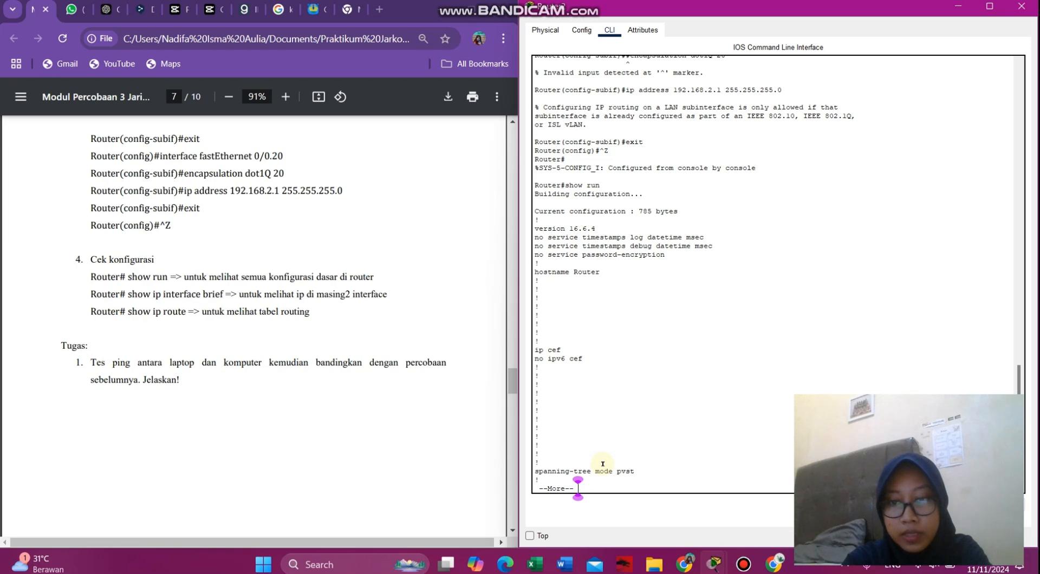
{"action": "key", "text": "Return"}
{"action": "key", "text": "Return"}
{"action": "key", "text": "Return"}
{"action": "key", "text": "Return"}
{"action": "key", "text": "Return"}
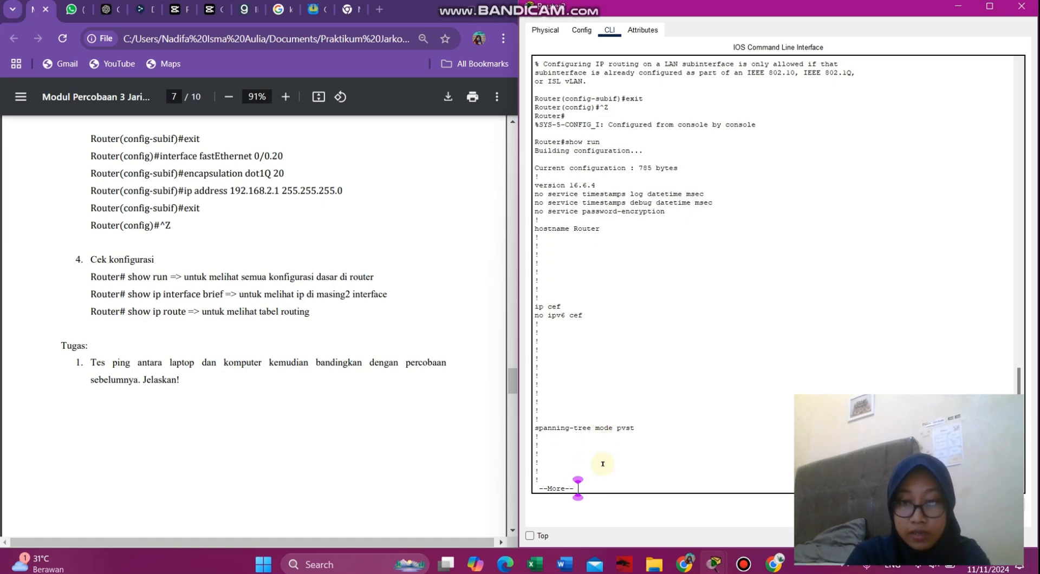
{"action": "key", "text": "Return"}
{"action": "key", "text": "Return"}
{"action": "key", "text": "Return"}
{"action": "key", "text": "Return"}
{"action": "key", "text": "Return"}
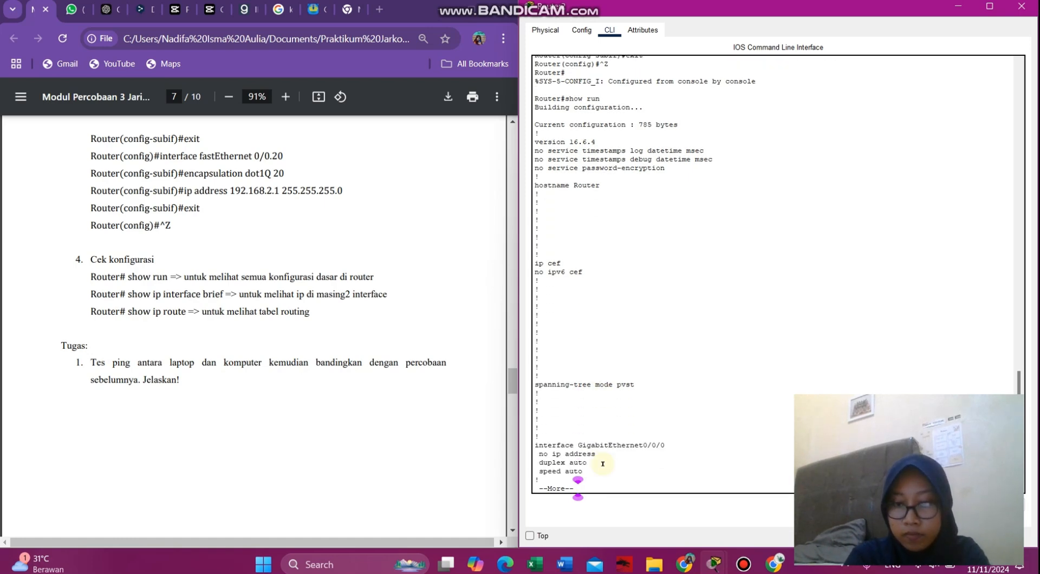
{"action": "key", "text": "Return"}
{"action": "key", "text": "Return"}
{"action": "key", "text": "Return"}
{"action": "key", "text": "Return"}
{"action": "key", "text": "Return"}
{"action": "key", "text": "Return"}
{"action": "key", "text": "Return"}
{"action": "key", "text": "Return"}
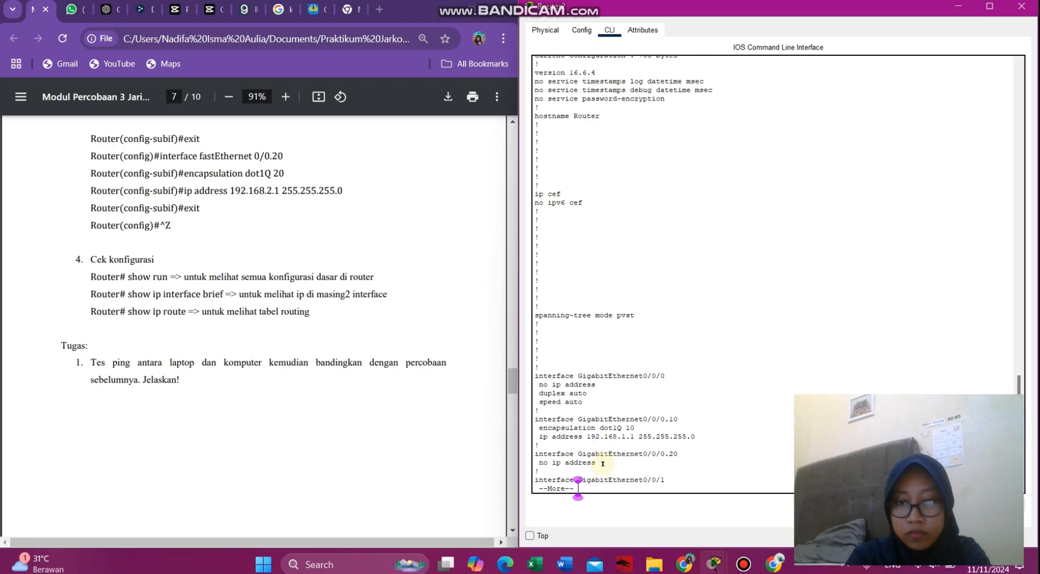
{"action": "key", "text": "Return"}
{"action": "key", "text": "Return"}
{"action": "key", "text": "Return"}
{"action": "key", "text": "Return"}
{"action": "key", "text": "Return"}
{"action": "key", "text": "Return"}
{"action": "key", "text": "Return"}
{"action": "key", "text": "Return"}
{"action": "key", "text": "Return"}
{"action": "key", "text": "Return"}
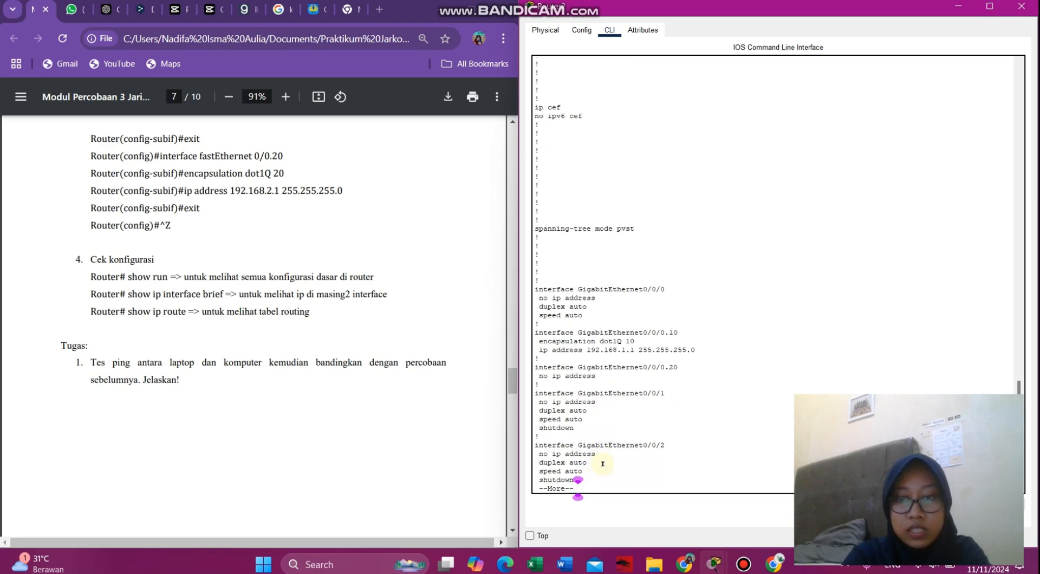
{"action": "key", "text": "Return"}
{"action": "key", "text": "Return"}
{"action": "key", "text": "Return"}
{"action": "key", "text": "Return"}
{"action": "key", "text": "Return"}
{"action": "key", "text": "Return"}
{"action": "key", "text": "Return"}
{"action": "key", "text": "Return"}
{"action": "key", "text": "Return"}
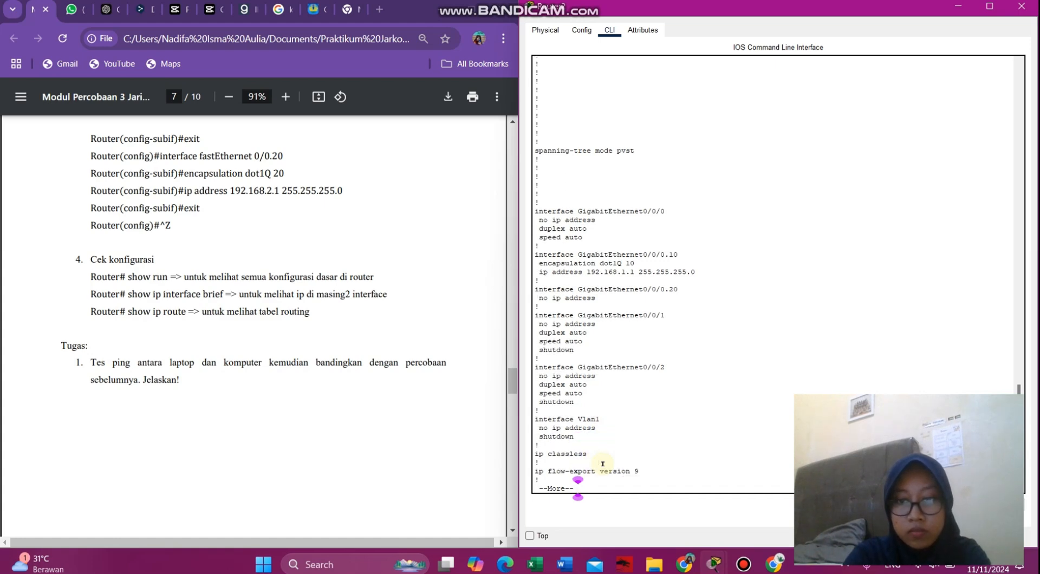
{"action": "key", "text": "Return"}
{"action": "key", "text": "Return"}
{"action": "key", "text": "Return"}
{"action": "key", "text": "Return"}
{"action": "key", "text": "Return"}
{"action": "key", "text": "Return"}
{"action": "key", "text": "Return"}
{"action": "key", "text": "Return"}
{"action": "key", "text": "Return"}
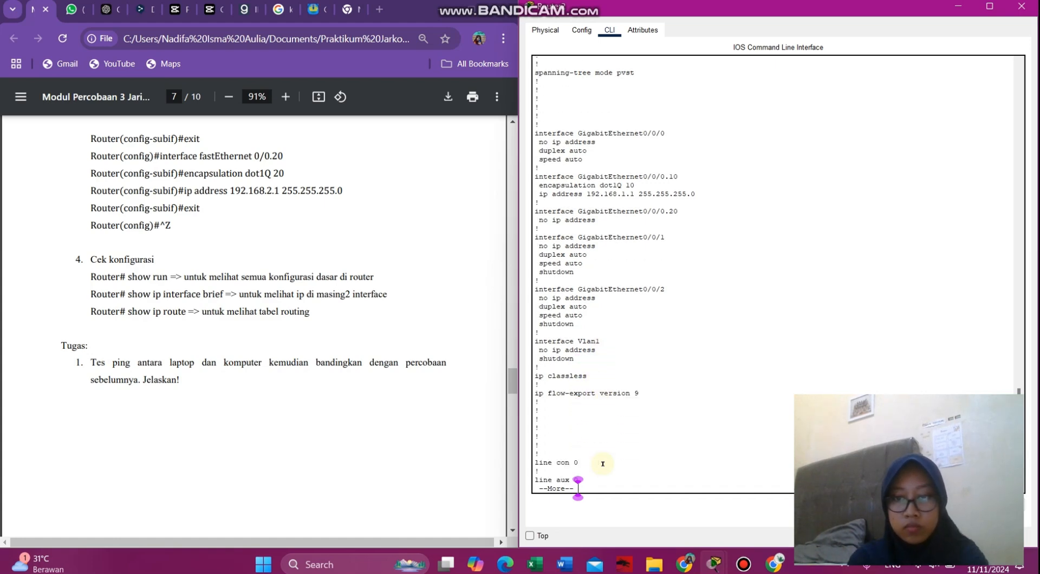
{"action": "key", "text": "Return"}
{"action": "key", "text": "Return"}
{"action": "key", "text": "Return"}
{"action": "key", "text": "Return"}
{"action": "key", "text": "Return"}
{"action": "key", "text": "Return"}
{"action": "key", "text": "Return"}
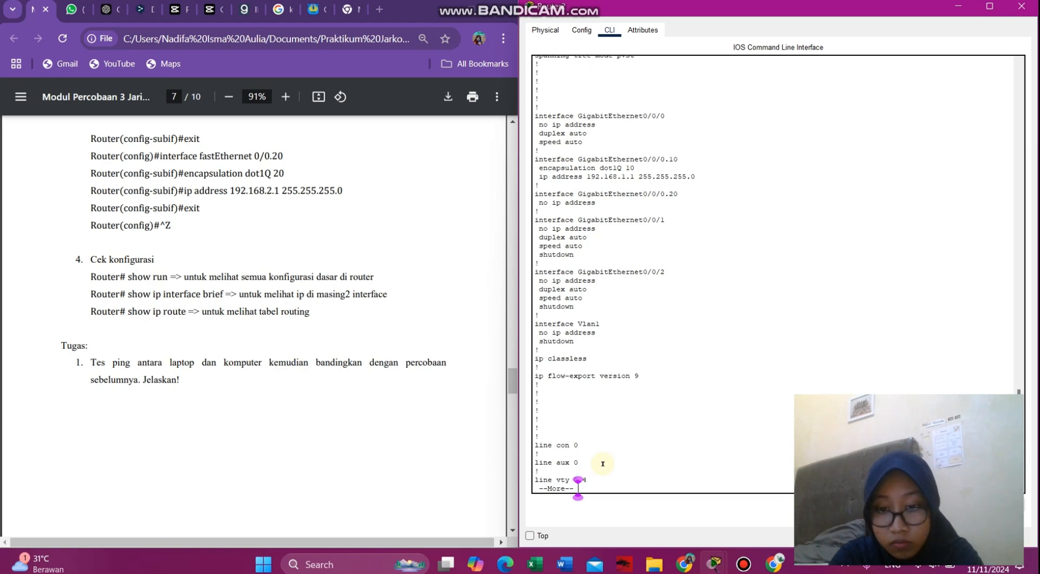
{"action": "key", "text": "Return"}
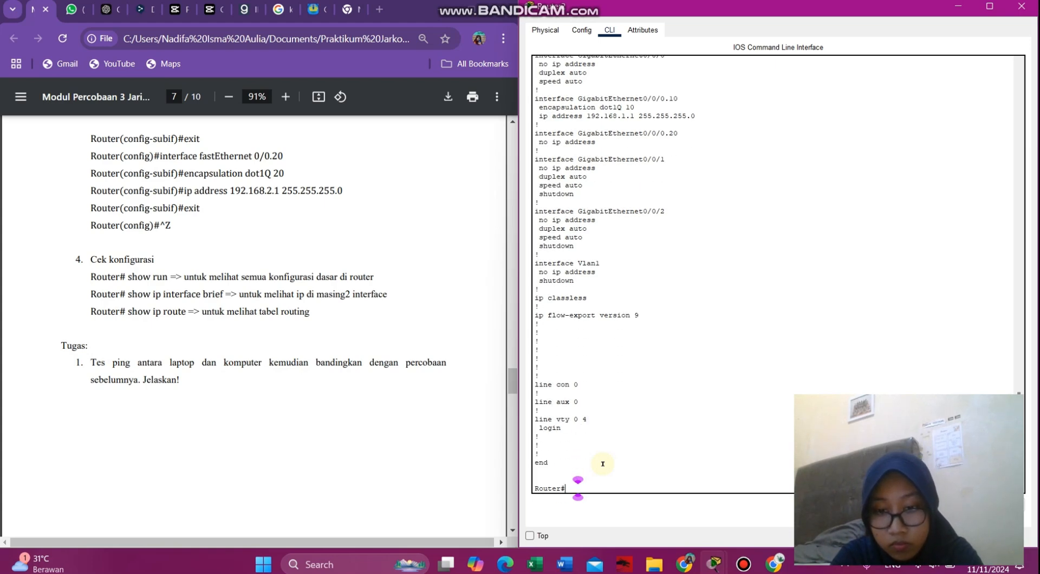
- Run show ip interface brief and show ip route, then bring up the 3.4.6 Word lab document
{"action": "type", "text": "show ip "}
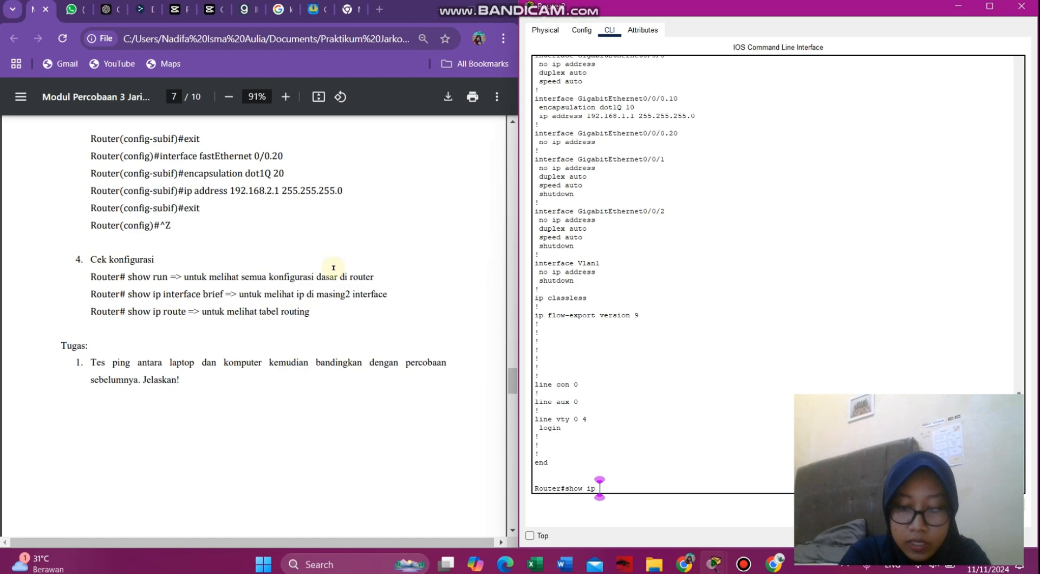
{"action": "type", "text": "interface "}
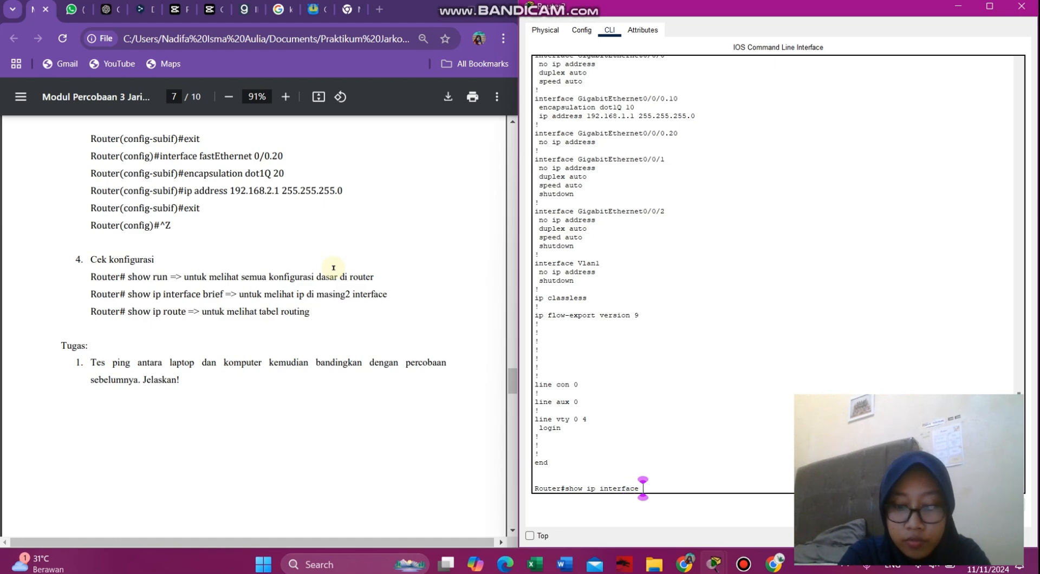
{"action": "type", "text": "brief"}
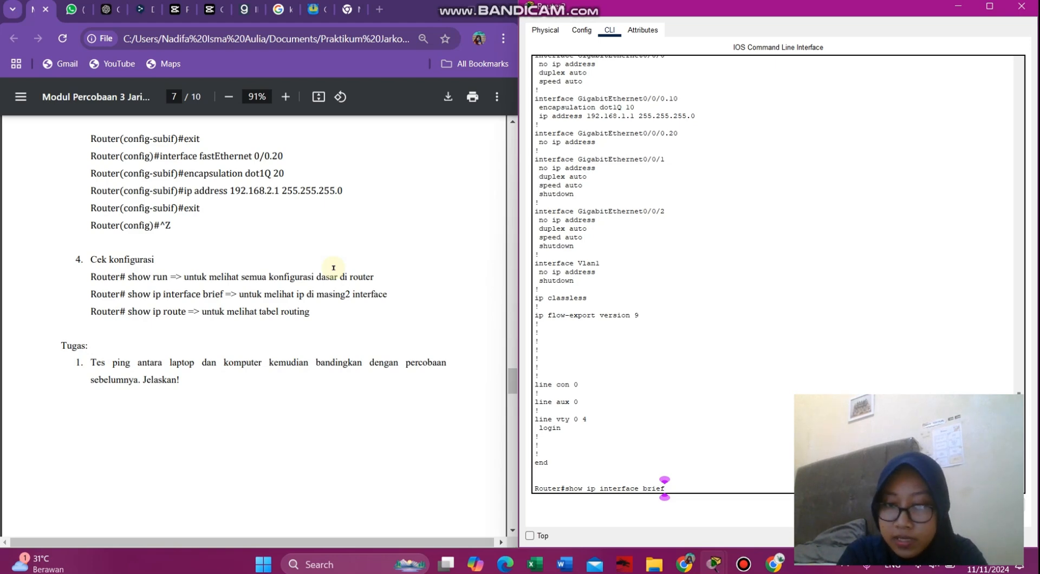
{"action": "key", "text": "Return"}
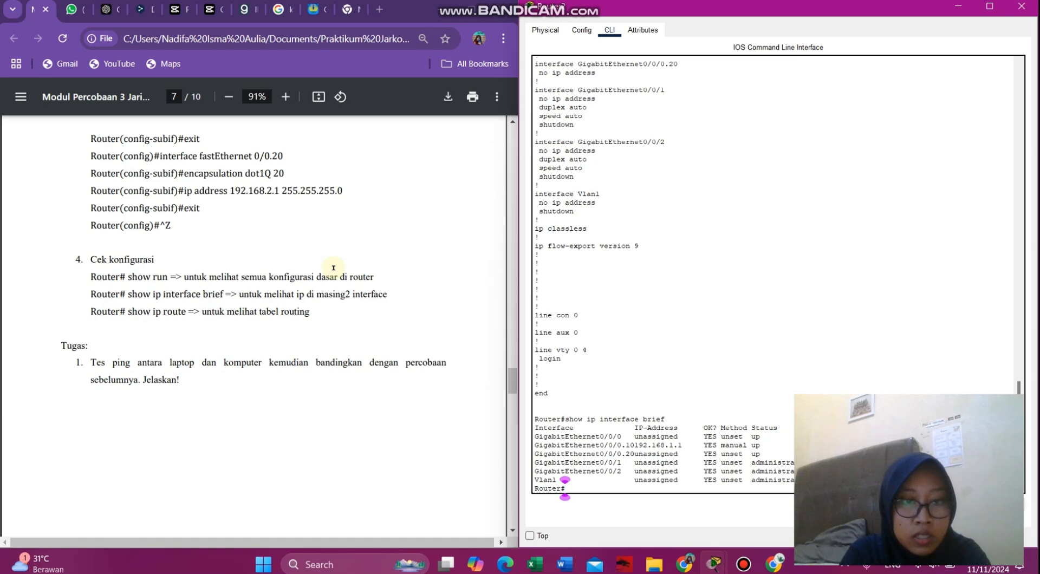
{"action": "type", "text": "show ip route"}
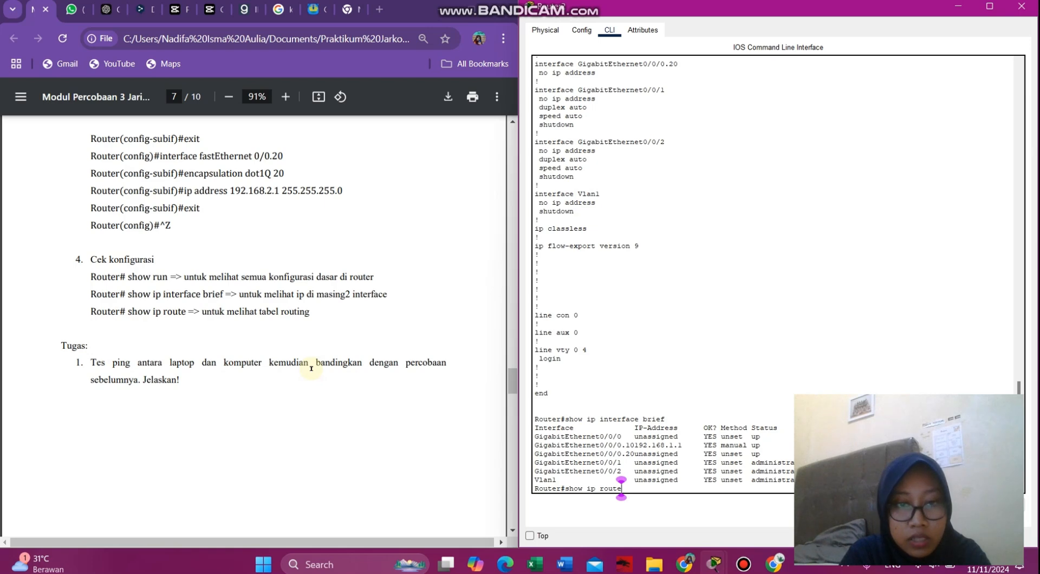
{"action": "key", "text": "Return"}
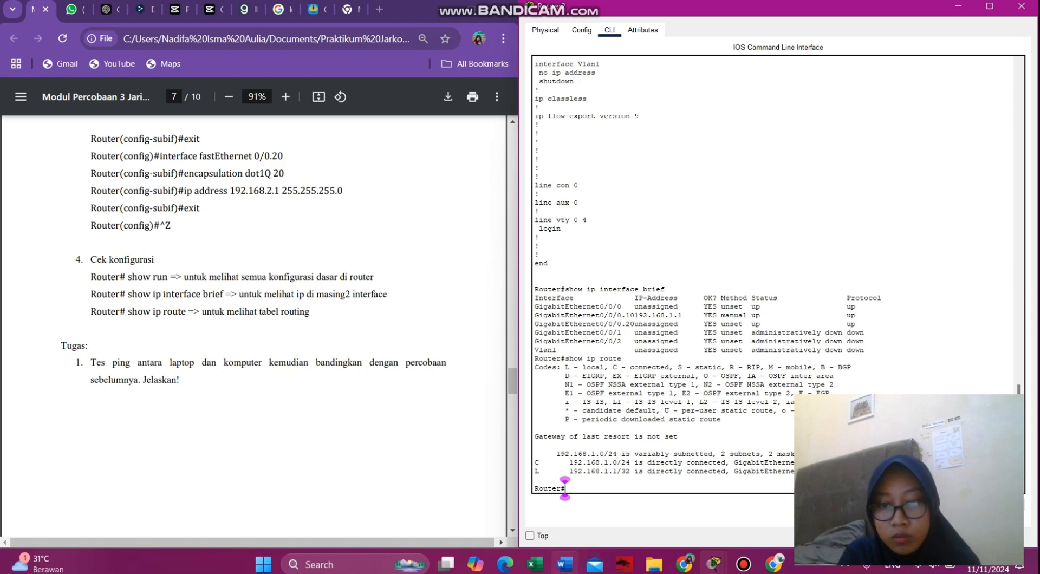
{"action": "mouse_move", "coordinate": [564, 567]}
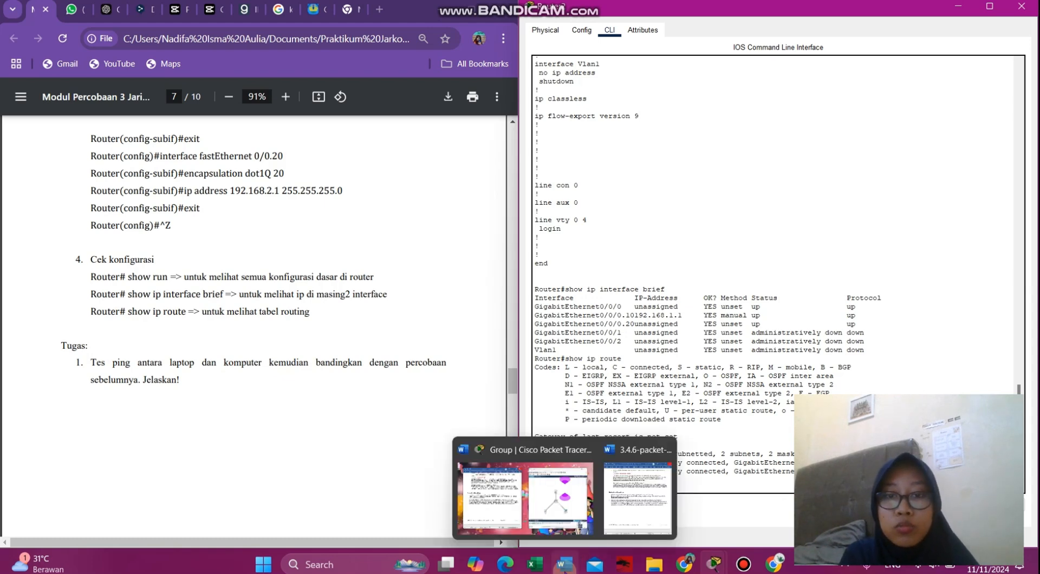
{"action": "left_click", "coordinate": [637, 495]}
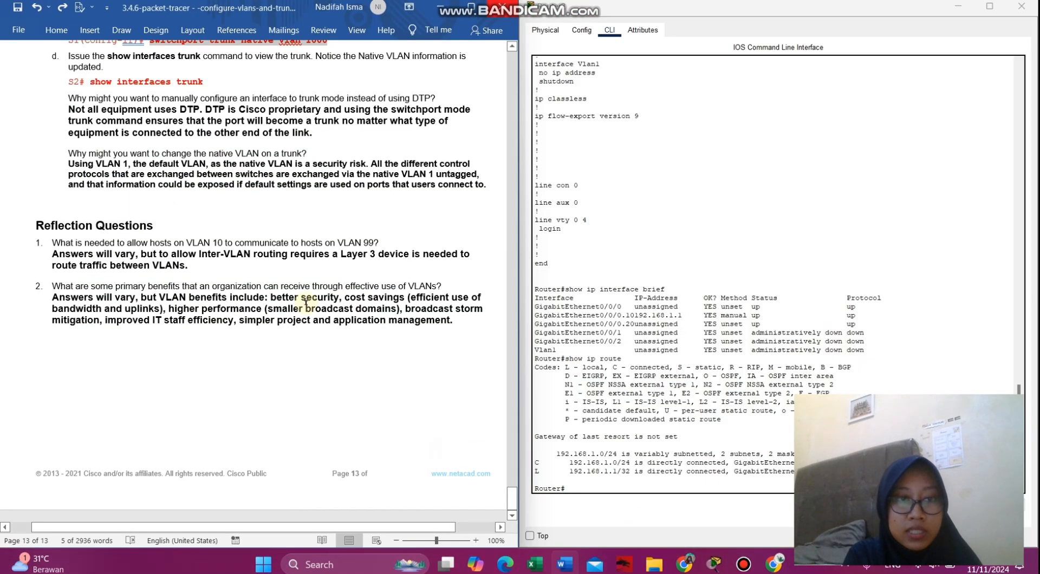